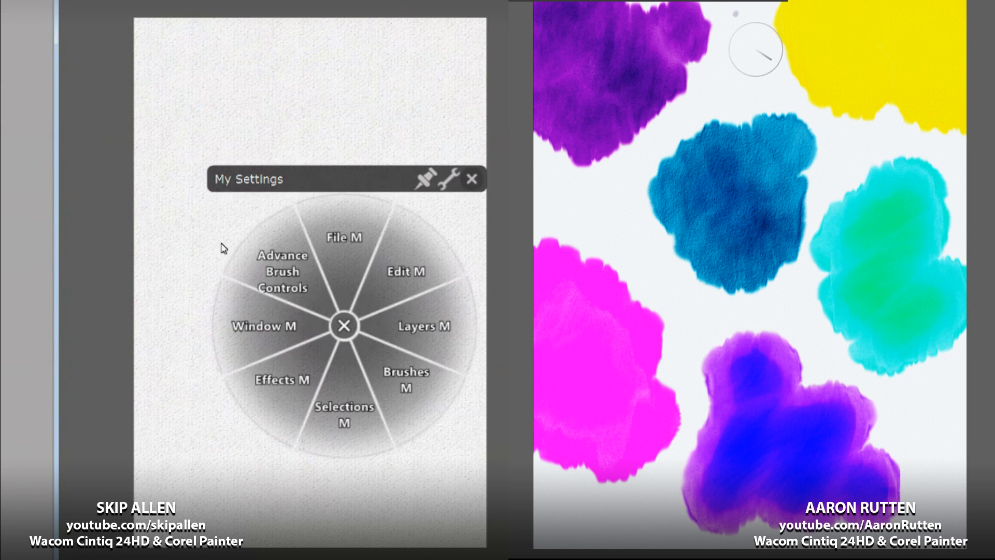
Step: Choose a dark gray sketching color and paint grayish-violet watercolor strokes between the purple, blue and yellow blobs
{"action": "left_click", "coordinate": [404, 374]}
{"action": "left_click", "coordinate": [251, 345]}
{"action": "left_click_drag", "start_coordinate": [812, 213], "coordinate": [965, 155]}
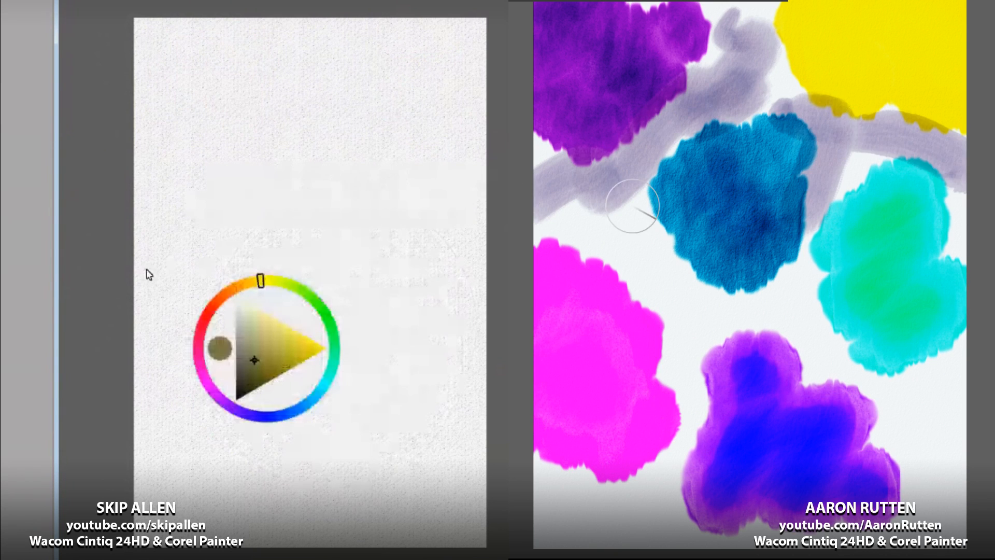
{"action": "left_click_drag", "start_coordinate": [606, 217], "coordinate": [705, 334]}
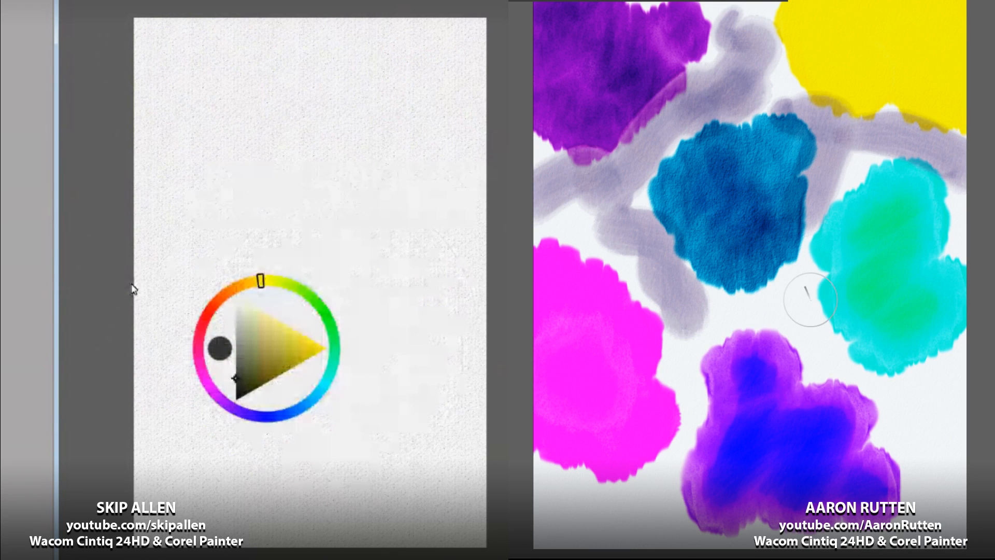
{"action": "mouse_move", "coordinate": [829, 353]}
{"action": "left_mouse_down"}
{"action": "mouse_move", "coordinate": [777, 291]}
{"action": "mouse_move", "coordinate": [669, 363]}
{"action": "mouse_move", "coordinate": [584, 540]}
{"action": "left_mouse_up"}
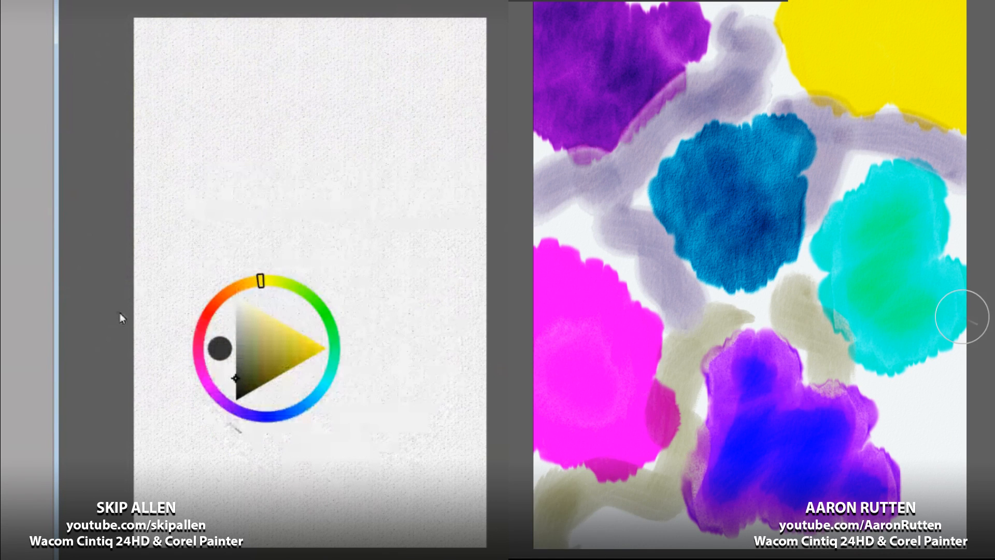
{"action": "key", "text": "ctrl+z"}
{"action": "key", "text": "ctrl+z"}
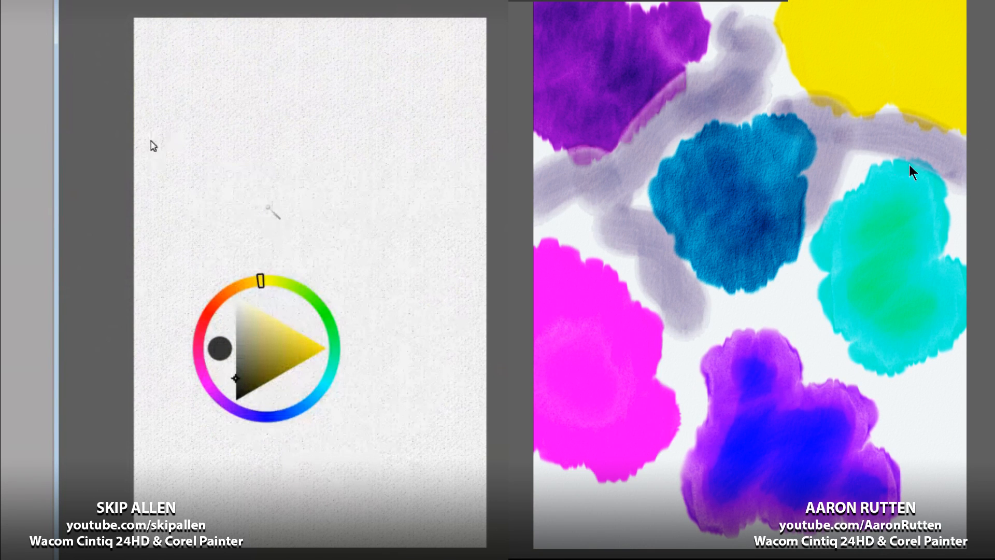
Step: Paint a pale yellow wash around the lower violet blob and over the teal blob, and sketch a large flower circle on the blank canvas
{"action": "mouse_move", "coordinate": [798, 291]}
{"action": "left_mouse_down"}
{"action": "mouse_move", "coordinate": [706, 342]}
{"action": "mouse_move", "coordinate": [789, 323]}
{"action": "mouse_move", "coordinate": [834, 377]}
{"action": "mouse_move", "coordinate": [884, 380]}
{"action": "mouse_move", "coordinate": [927, 425]}
{"action": "left_mouse_up"}
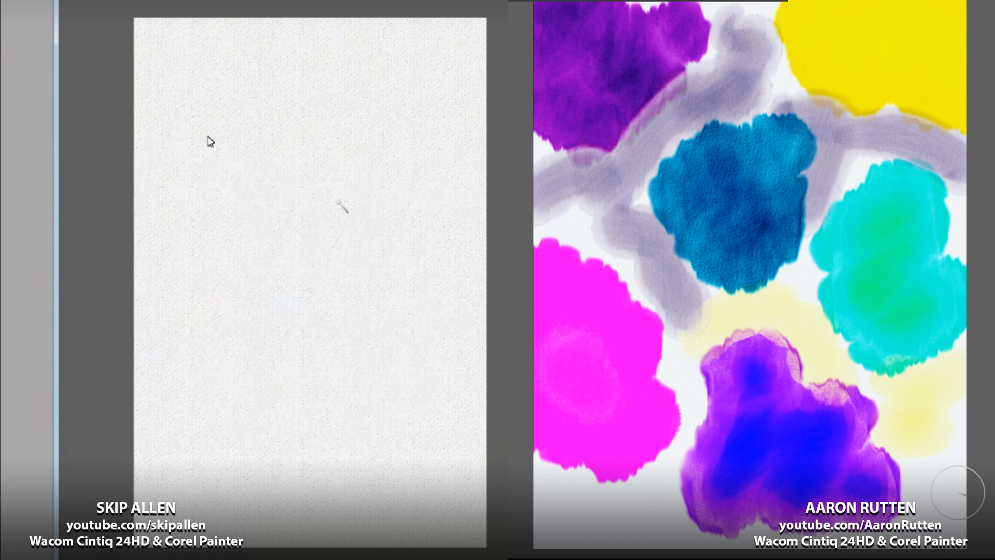
{"action": "mouse_move", "coordinate": [958, 492]}
{"action": "left_mouse_down"}
{"action": "mouse_move", "coordinate": [690, 394]}
{"action": "mouse_move", "coordinate": [573, 475]}
{"action": "mouse_move", "coordinate": [710, 513]}
{"action": "mouse_move", "coordinate": [980, 414]}
{"action": "left_mouse_up"}
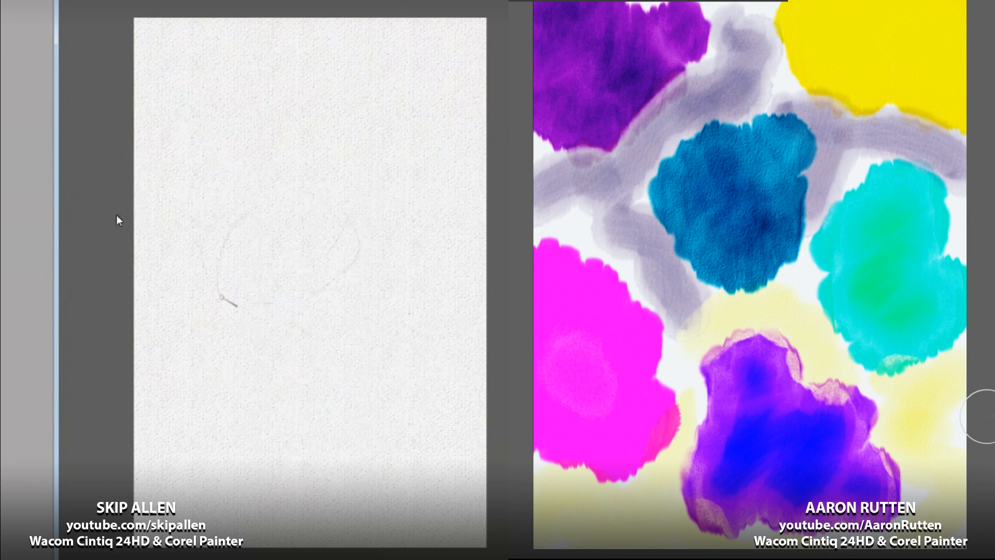
{"action": "mouse_move", "coordinate": [223, 298]}
{"action": "left_mouse_down"}
{"action": "mouse_move", "coordinate": [318, 297]}
{"action": "mouse_move", "coordinate": [344, 245]}
{"action": "mouse_move", "coordinate": [339, 207]}
{"action": "mouse_move", "coordinate": [354, 258]}
{"action": "mouse_move", "coordinate": [306, 305]}
{"action": "mouse_move", "coordinate": [236, 313]}
{"action": "mouse_move", "coordinate": [334, 290]}
{"action": "mouse_move", "coordinate": [376, 215]}
{"action": "left_mouse_up"}
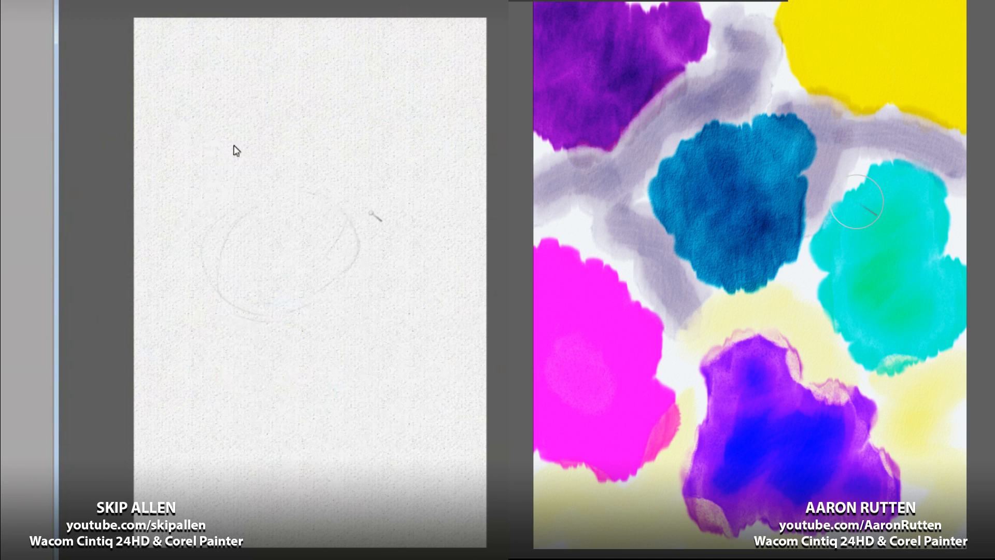
{"action": "mouse_move", "coordinate": [856, 203]}
{"action": "left_mouse_down"}
{"action": "mouse_move", "coordinate": [887, 369]}
{"action": "mouse_move", "coordinate": [918, 217]}
{"action": "left_mouse_up"}
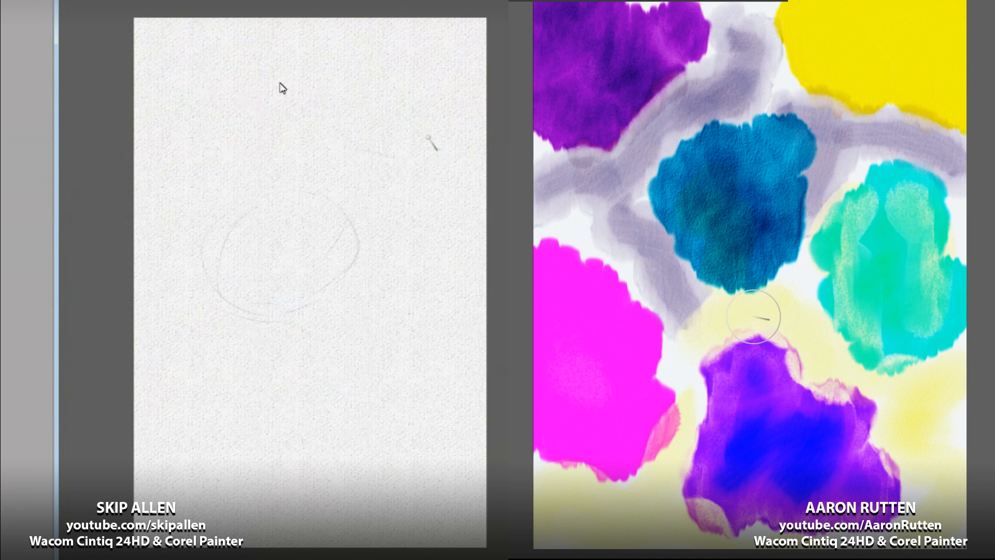
Step: Lay pale translucent strokes over the purple, yellow and magenta blobs, and sketch a pointed flower bud above the large circle
{"action": "left_click_drag", "start_coordinate": [604, 86], "coordinate": [521, 161]}
{"action": "mouse_move", "coordinate": [390, 163]}
{"action": "left_mouse_down"}
{"action": "mouse_move", "coordinate": [348, 155]}
{"action": "mouse_move", "coordinate": [331, 120]}
{"action": "left_mouse_up"}
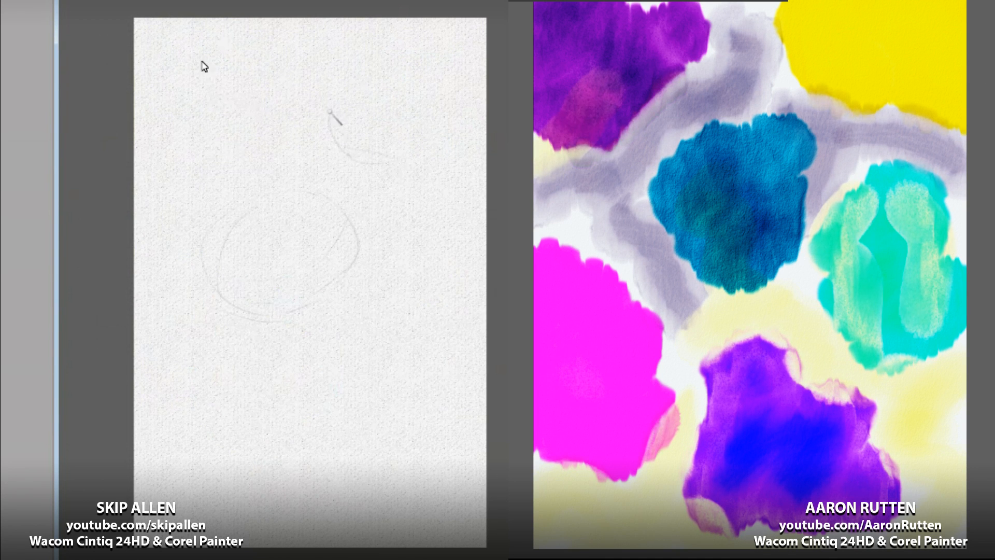
{"action": "mouse_move", "coordinate": [809, 31]}
{"action": "left_mouse_down"}
{"action": "mouse_move", "coordinate": [927, 88]}
{"action": "mouse_move", "coordinate": [975, 78]}
{"action": "left_mouse_up"}
{"action": "mouse_move", "coordinate": [351, 84]}
{"action": "left_mouse_down"}
{"action": "mouse_move", "coordinate": [378, 111]}
{"action": "mouse_move", "coordinate": [362, 161]}
{"action": "left_mouse_up"}
{"action": "left_click_drag", "start_coordinate": [549, 269], "coordinate": [610, 430]}
{"action": "left_click_drag", "start_coordinate": [626, 301], "coordinate": [679, 399]}
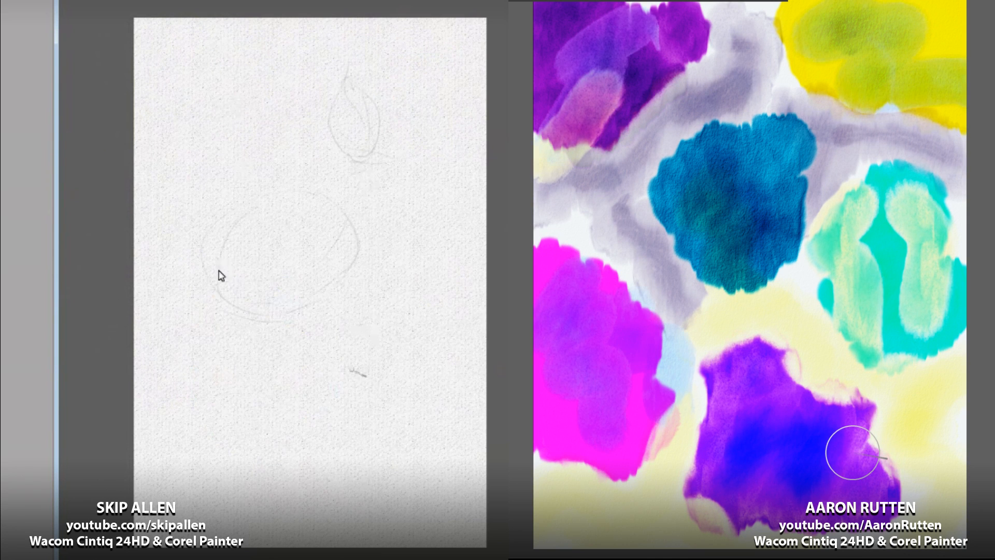
Step: Sketch a second round bloom below the large circle and add long crossing stems with leaves
{"action": "mouse_move", "coordinate": [399, 328]}
{"action": "left_mouse_down"}
{"action": "mouse_move", "coordinate": [363, 334]}
{"action": "mouse_move", "coordinate": [357, 314]}
{"action": "mouse_move", "coordinate": [329, 371]}
{"action": "mouse_move", "coordinate": [408, 410]}
{"action": "left_mouse_up"}
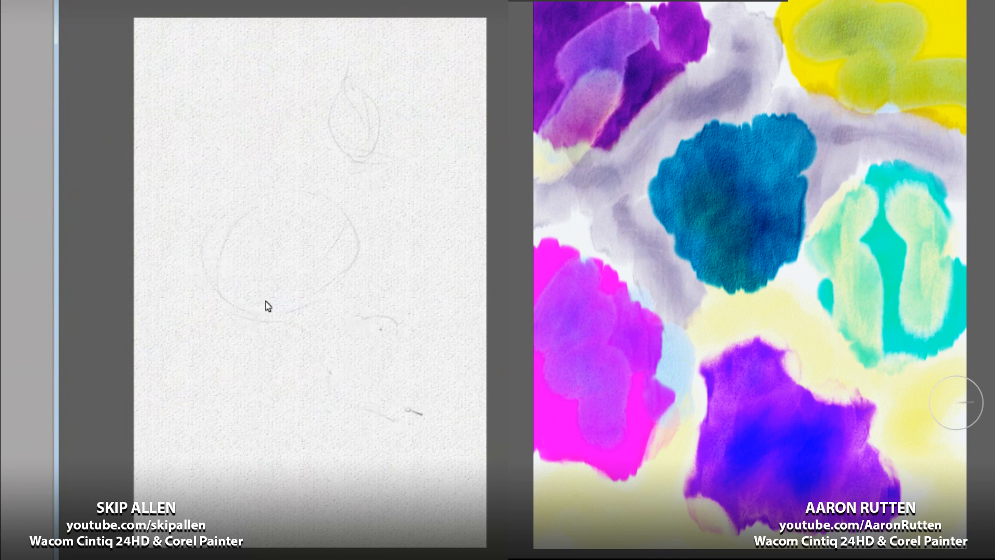
{"action": "left_click_drag", "start_coordinate": [436, 378], "coordinate": [388, 298]}
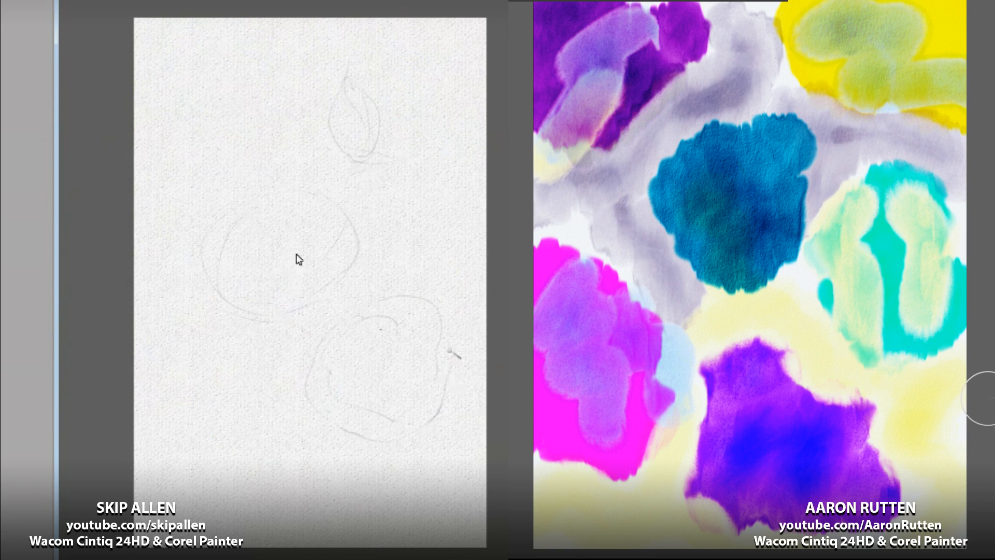
{"action": "mouse_move", "coordinate": [420, 219]}
{"action": "left_mouse_down"}
{"action": "mouse_move", "coordinate": [264, 373]}
{"action": "mouse_move", "coordinate": [273, 469]}
{"action": "left_mouse_up"}
{"action": "left_click_drag", "start_coordinate": [290, 327], "coordinate": [257, 471]}
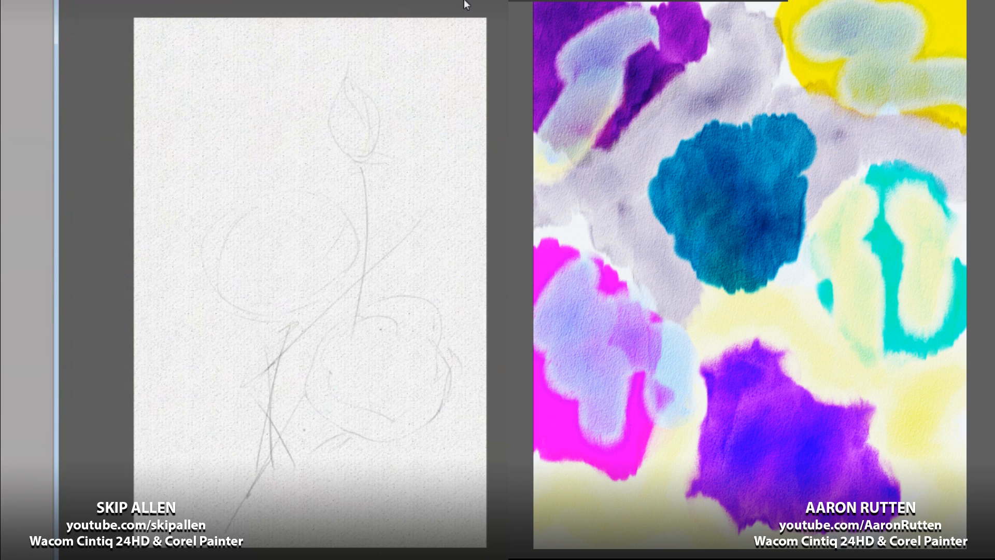
Step: Open the color wheel for the flower sketch and change its hue to pinkish red
{"action": "right_click", "coordinate": [381, 300]}
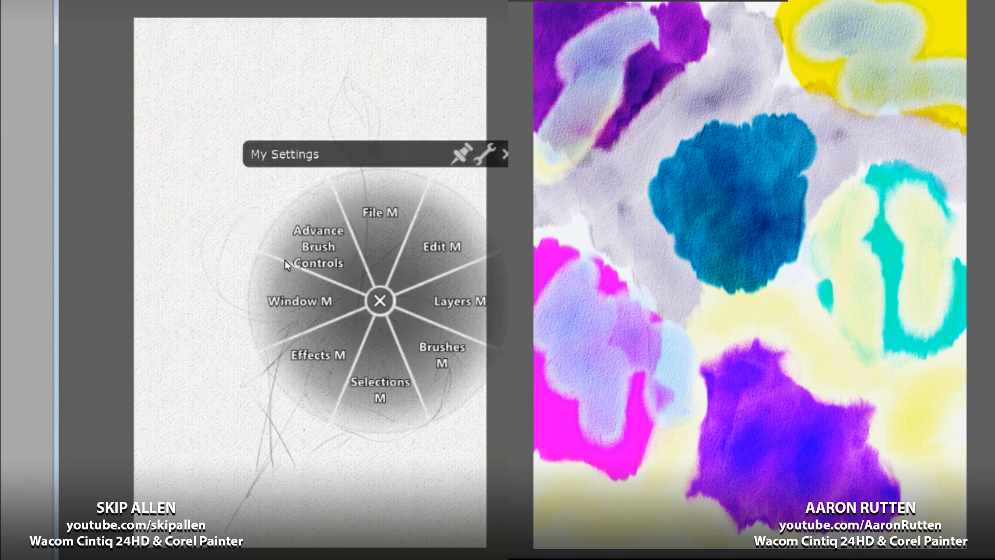
{"action": "left_click", "coordinate": [442, 356]}
{"action": "left_click", "coordinate": [299, 344]}
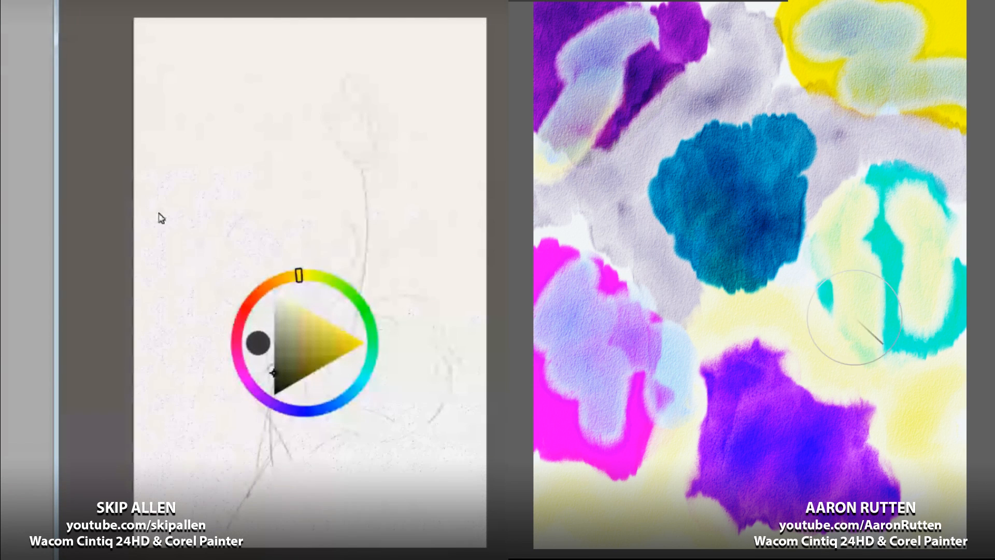
{"action": "mouse_move", "coordinate": [260, 298]}
{"action": "left_mouse_down"}
{"action": "mouse_move", "coordinate": [268, 290]}
{"action": "mouse_move", "coordinate": [240, 327]}
{"action": "left_mouse_up"}
Step: Pull vertical paint drips down from the purple blob, undoing and repainting one of them
{"action": "left_click_drag", "start_coordinate": [569, 26], "coordinate": [570, 202]}
{"action": "left_click_drag", "start_coordinate": [629, 23], "coordinate": [635, 321]}
{"action": "key", "text": "ctrl+z"}
{"action": "left_click_drag", "start_coordinate": [628, 83], "coordinate": [633, 169]}
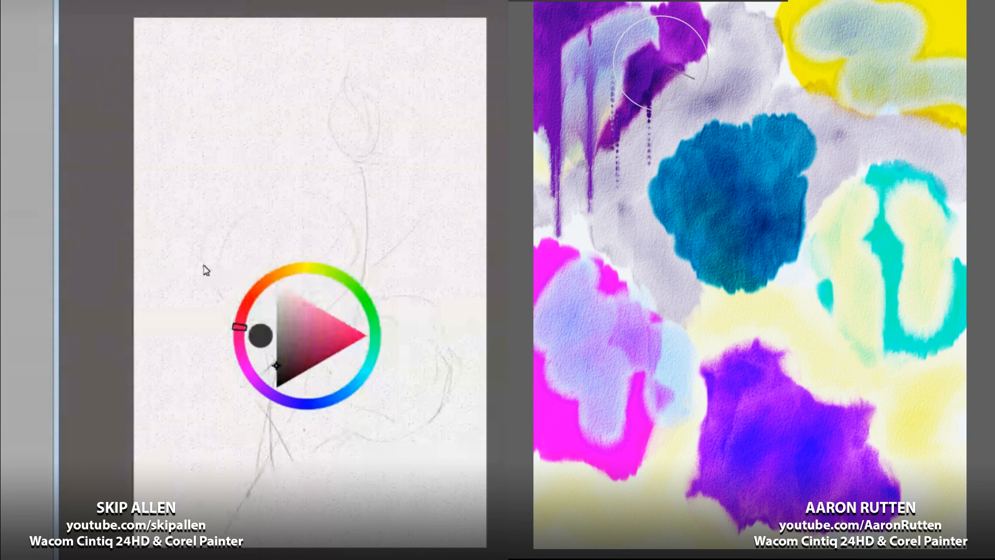
{"action": "left_click_drag", "start_coordinate": [661, 60], "coordinate": [667, 83]}
Step: Set the flower painting color to dark crimson and pull drips down from the lower part of the blue blob
{"action": "left_click_drag", "start_coordinate": [316, 357], "coordinate": [317, 357]}
{"action": "left_click_drag", "start_coordinate": [667, 179], "coordinate": [671, 292]}
{"action": "left_click_drag", "start_coordinate": [317, 356], "coordinate": [321, 357]}
{"action": "left_click_drag", "start_coordinate": [700, 192], "coordinate": [706, 316]}
{"action": "left_click_drag", "start_coordinate": [321, 357], "coordinate": [325, 357]}
{"action": "left_click_drag", "start_coordinate": [739, 202], "coordinate": [744, 295]}
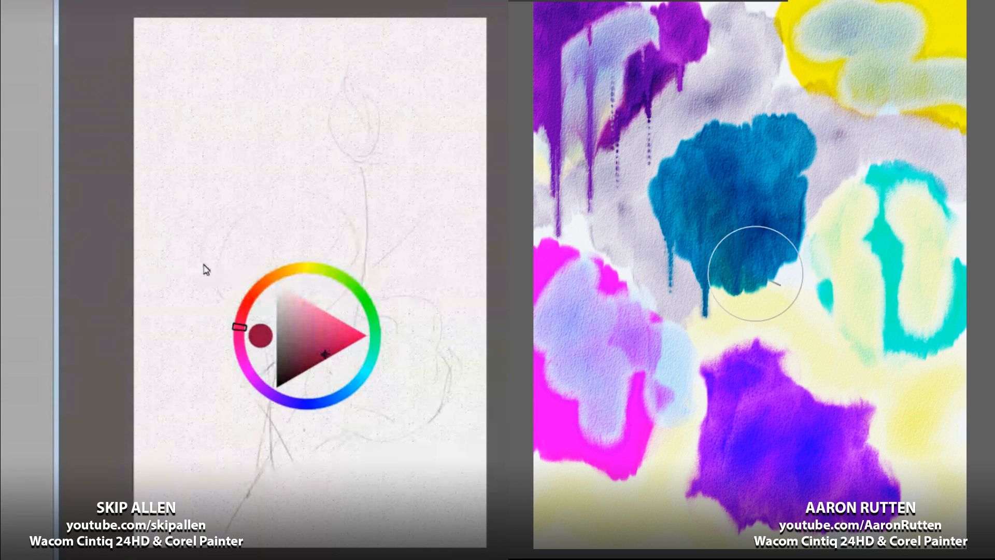
{"action": "left_click_drag", "start_coordinate": [324, 357], "coordinate": [326, 358]}
{"action": "left_click_drag", "start_coordinate": [773, 228], "coordinate": [776, 280]}
Step: Pull short vertical drips down from the lower edges of the magenta and violet blobs
{"action": "mouse_move", "coordinate": [568, 373]}
{"action": "left_mouse_down"}
{"action": "mouse_move", "coordinate": [583, 420]}
{"action": "mouse_move", "coordinate": [569, 438]}
{"action": "mouse_move", "coordinate": [564, 502]}
{"action": "left_mouse_up"}
{"action": "left_click_drag", "start_coordinate": [584, 441], "coordinate": [584, 506]}
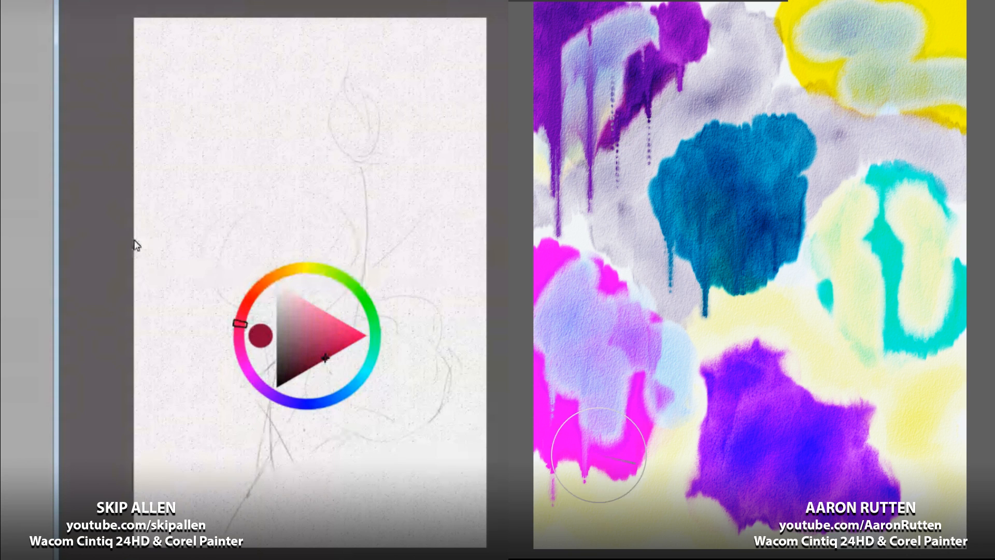
{"action": "left_click_drag", "start_coordinate": [607, 451], "coordinate": [617, 500]}
{"action": "left_click_drag", "start_coordinate": [646, 407], "coordinate": [652, 452]}
{"action": "left_click_drag", "start_coordinate": [716, 458], "coordinate": [711, 502]}
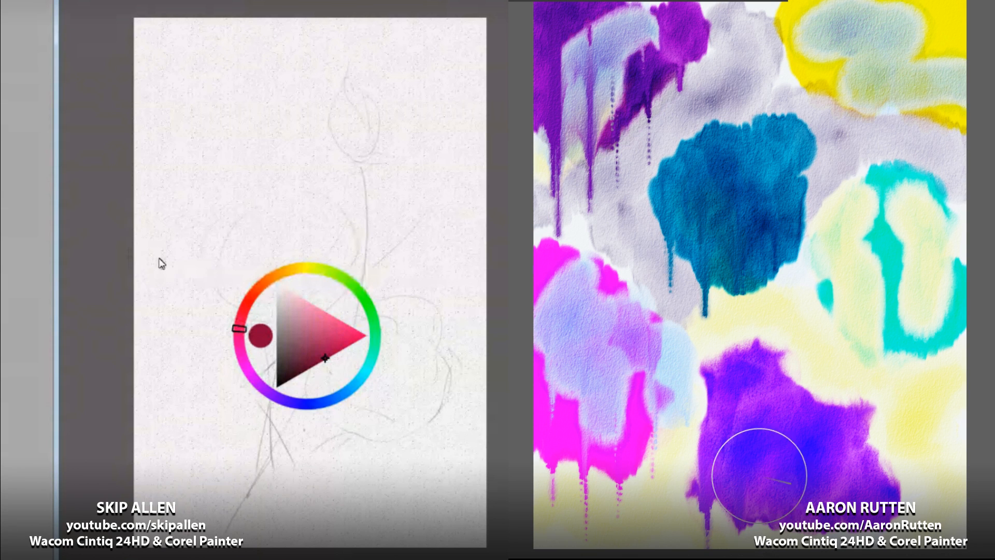
{"action": "left_click_drag", "start_coordinate": [758, 474], "coordinate": [757, 505]}
Step: Pull vertical drips down through the teal blob and below its lower edge
{"action": "left_click_drag", "start_coordinate": [830, 259], "coordinate": [855, 332]}
{"action": "mouse_move", "coordinate": [884, 241]}
{"action": "left_mouse_down"}
{"action": "mouse_move", "coordinate": [877, 332]}
{"action": "mouse_move", "coordinate": [895, 317]}
{"action": "mouse_move", "coordinate": [902, 360]}
{"action": "left_mouse_up"}
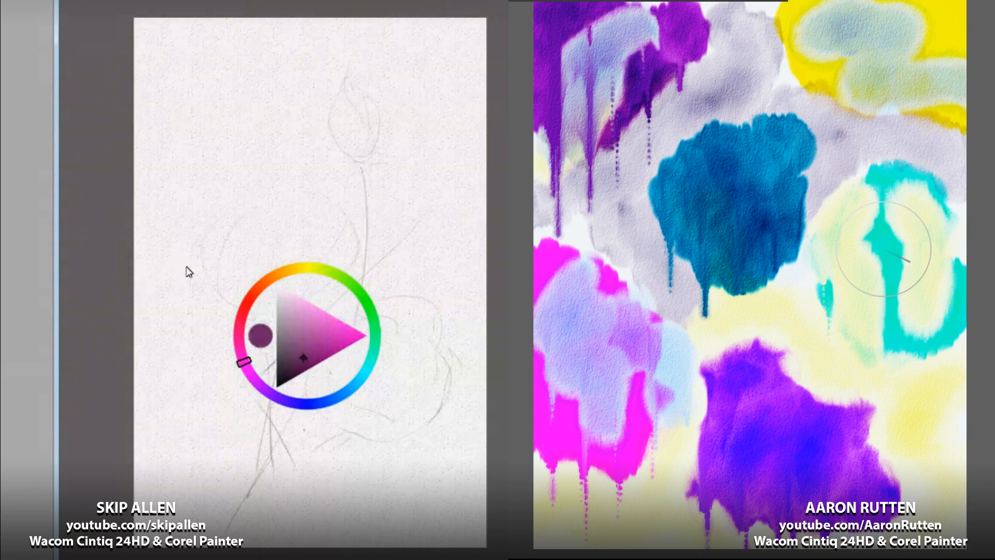
{"action": "mouse_move", "coordinate": [889, 255]}
{"action": "left_mouse_down"}
{"action": "mouse_move", "coordinate": [882, 349]}
{"action": "mouse_move", "coordinate": [889, 296]}
{"action": "mouse_move", "coordinate": [895, 357]}
{"action": "mouse_move", "coordinate": [903, 344]}
{"action": "mouse_move", "coordinate": [906, 394]}
{"action": "left_mouse_up"}
{"action": "mouse_move", "coordinate": [939, 359]}
{"action": "left_mouse_down"}
{"action": "mouse_move", "coordinate": [945, 417]}
{"action": "mouse_move", "coordinate": [958, 323]}
{"action": "mouse_move", "coordinate": [953, 414]}
{"action": "mouse_move", "coordinate": [952, 368]}
{"action": "mouse_move", "coordinate": [930, 384]}
{"action": "mouse_move", "coordinate": [928, 437]}
{"action": "left_mouse_up"}
Step: Pull vertical drips down from the yellow blob into the gray area below it
{"action": "left_click_drag", "start_coordinate": [783, 47], "coordinate": [787, 124]}
{"action": "left_click_drag", "start_coordinate": [819, 65], "coordinate": [816, 158]}
{"action": "left_click_drag", "start_coordinate": [847, 98], "coordinate": [848, 131]}
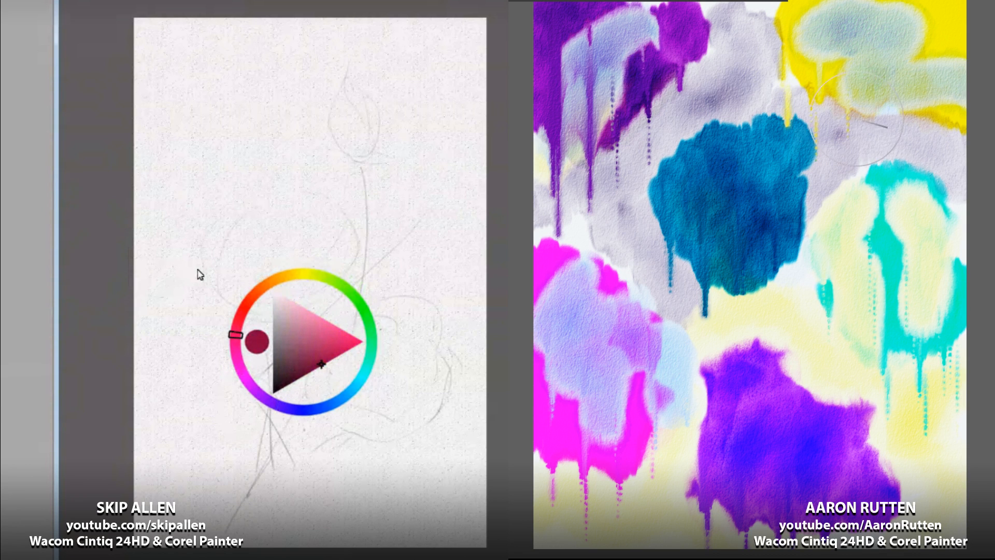
{"action": "left_click_drag", "start_coordinate": [893, 67], "coordinate": [899, 166]}
{"action": "left_click_drag", "start_coordinate": [930, 107], "coordinate": [934, 177]}
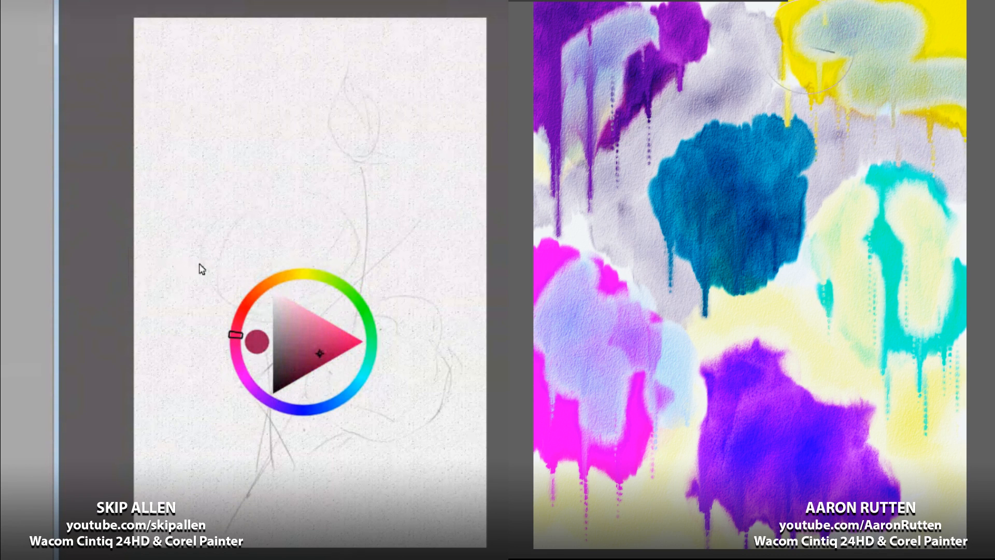
{"action": "left_click_drag", "start_coordinate": [932, 23], "coordinate": [928, 94]}
Step: Pull short drips down from the canvas's upper edge into the gray area, and add two drips beneath the blue blob
{"action": "left_click_drag", "start_coordinate": [764, 10], "coordinate": [765, 42]}
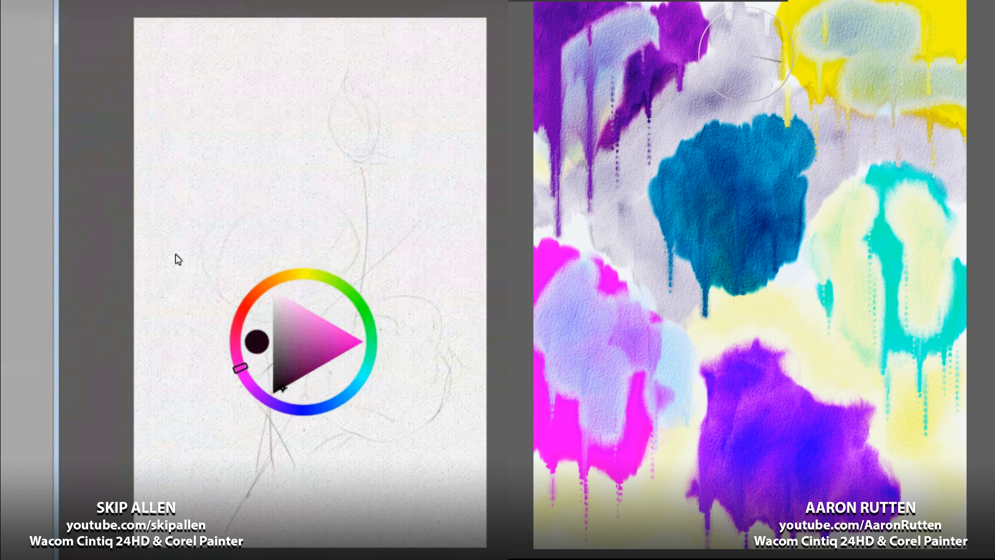
{"action": "left_click_drag", "start_coordinate": [733, 8], "coordinate": [734, 81]}
{"action": "left_click_drag", "start_coordinate": [699, 33], "coordinate": [703, 95]}
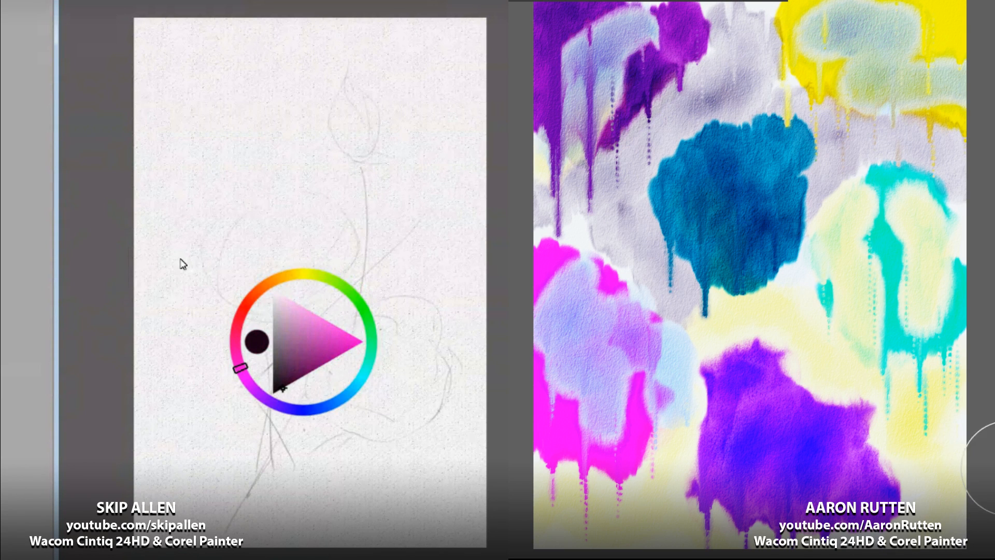
{"action": "left_click_drag", "start_coordinate": [741, 223], "coordinate": [742, 332]}
{"action": "left_click_drag", "start_coordinate": [774, 228], "coordinate": [775, 309]}
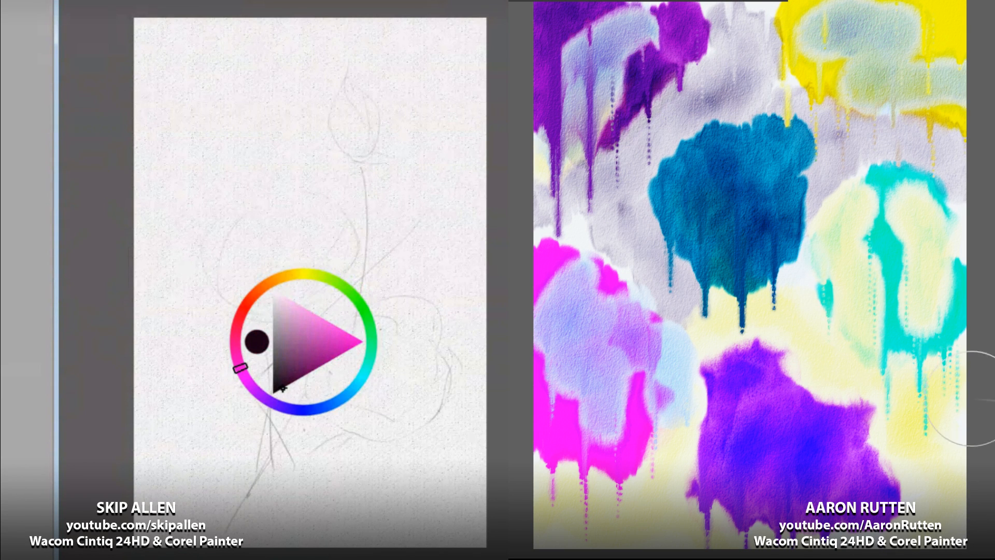
Step: Show the watercolor brush controls, enable the Pause option for diffusion and hide the controls again
{"action": "key", "text": "ctrl+alt+1"}
{"action": "key", "text": "ctrl+b"}
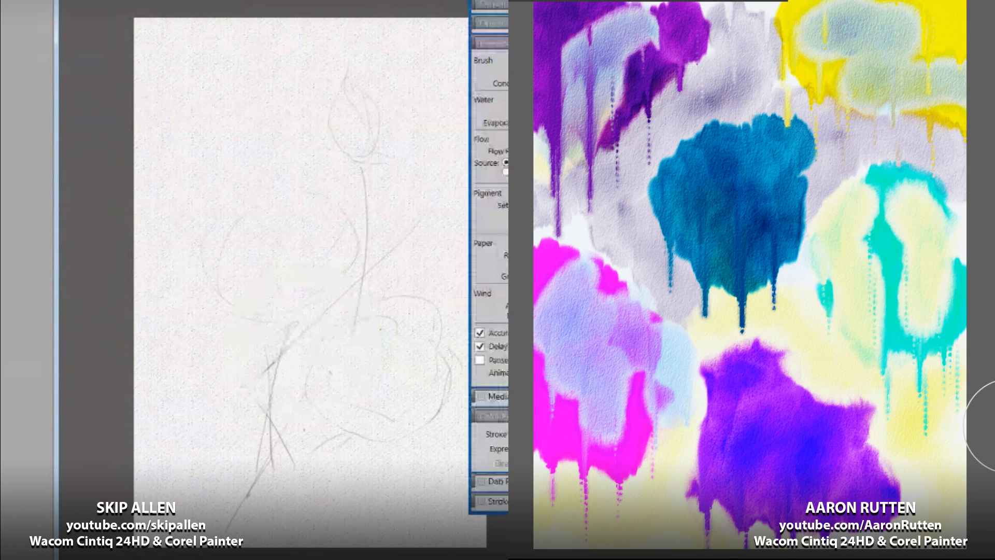
{"action": "key", "text": "shift+d"}
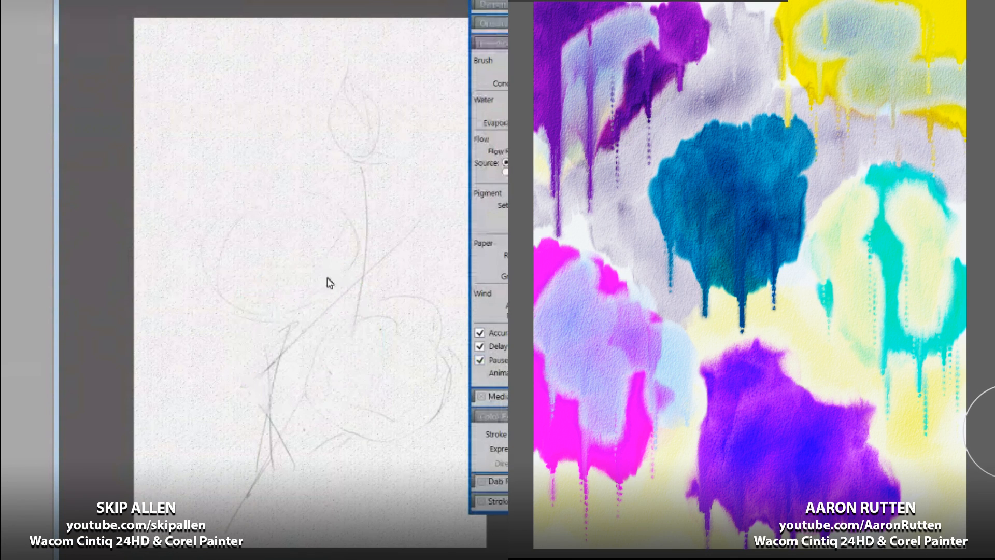
{"action": "key", "text": "ctrl+b"}
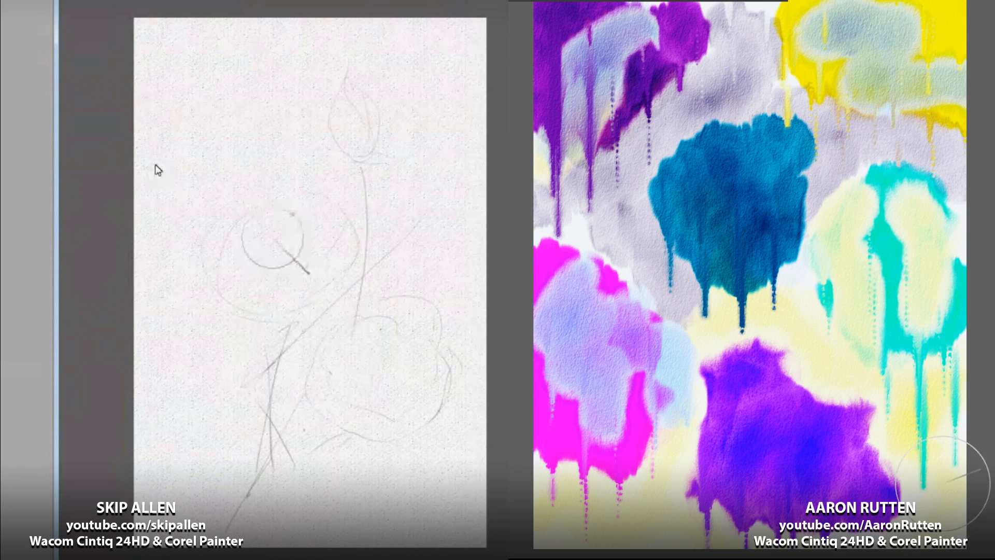
Step: Dab crimson paint at the center of the large sketched flower, and try a long drip below the teal blob
{"action": "left_click_drag", "start_coordinate": [273, 239], "coordinate": [283, 237]}
{"action": "key", "text": "ctrl+z"}
{"action": "left_click_drag", "start_coordinate": [930, 359], "coordinate": [942, 529]}
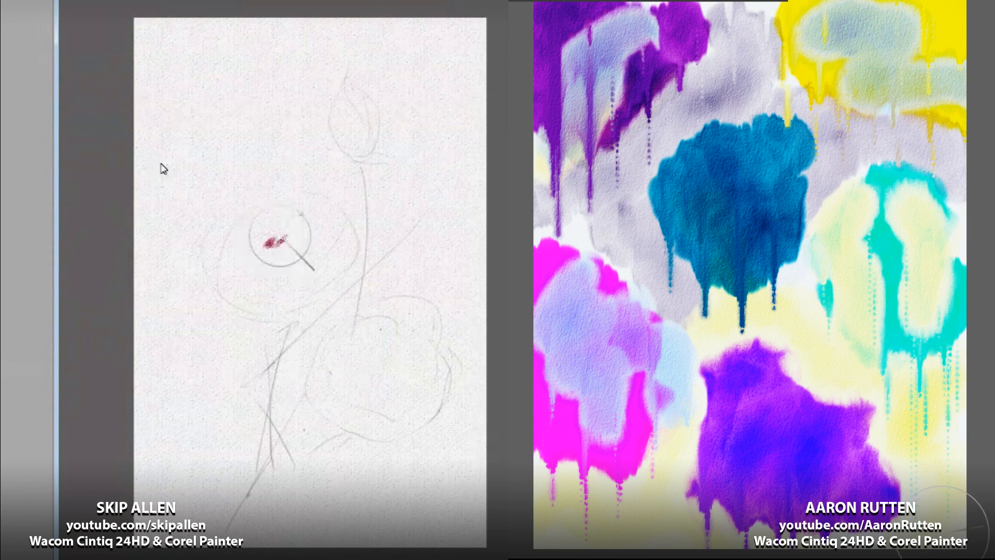
{"action": "left_click_drag", "start_coordinate": [280, 236], "coordinate": [290, 228]}
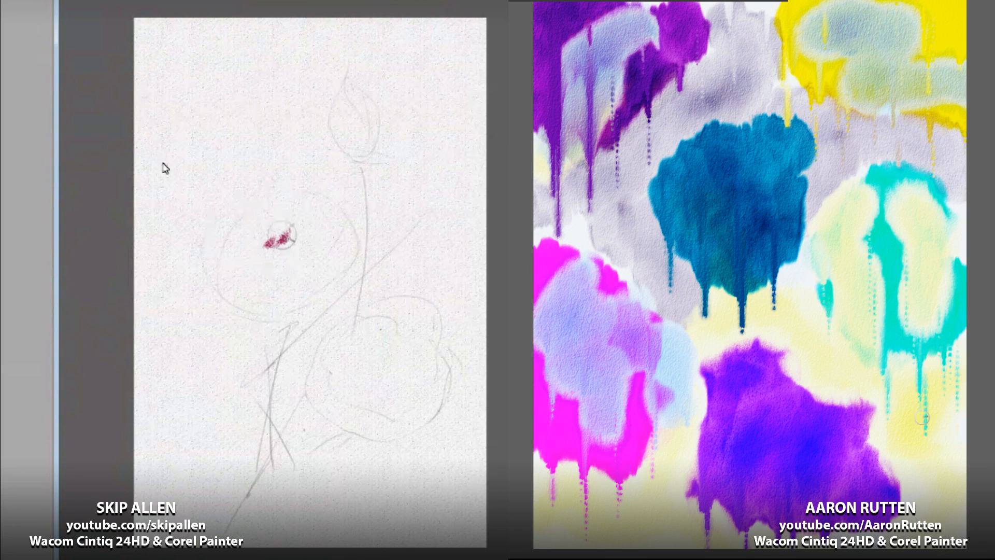
{"action": "left_click_drag", "start_coordinate": [281, 236], "coordinate": [268, 237]}
Step: Enlarge the crimson petal patch in the large sketched flower with its side extension undone, and try narrow drips below the teal blob
{"action": "left_click_drag", "start_coordinate": [916, 370], "coordinate": [915, 448]}
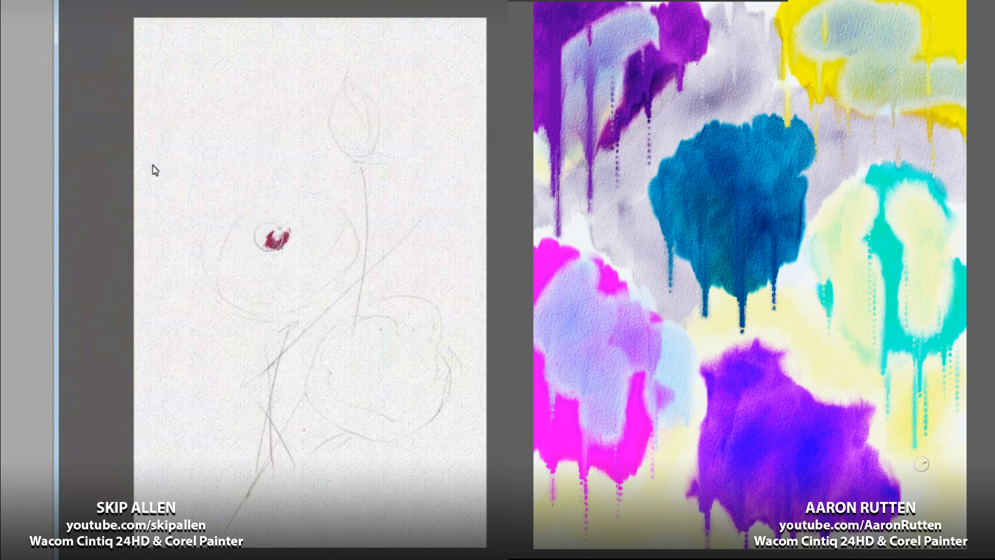
{"action": "left_click_drag", "start_coordinate": [269, 236], "coordinate": [261, 241]}
{"action": "left_click_drag", "start_coordinate": [915, 448], "coordinate": [916, 500]}
{"action": "key", "text": "ctrl+z"}
{"action": "left_click_drag", "start_coordinate": [261, 241], "coordinate": [263, 251]}
{"action": "left_click_drag", "start_coordinate": [913, 358], "coordinate": [913, 432]}
{"action": "mouse_move", "coordinate": [263, 252]}
{"action": "left_mouse_down"}
{"action": "mouse_move", "coordinate": [306, 233]}
{"action": "mouse_move", "coordinate": [302, 240]}
{"action": "mouse_move", "coordinate": [297, 223]}
{"action": "mouse_move", "coordinate": [230, 251]}
{"action": "left_mouse_up"}
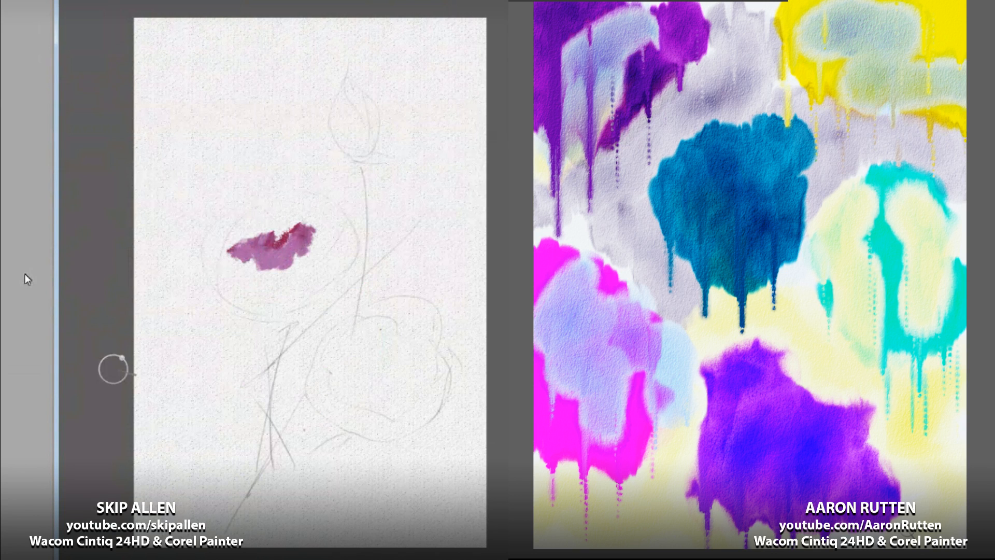
{"action": "key", "text": "ctrl+z"}
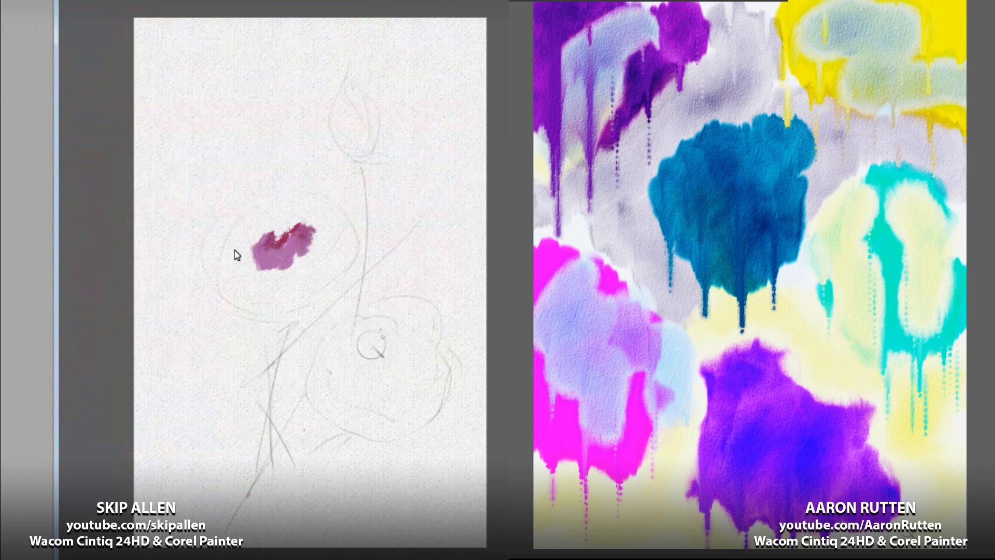
Step: Open the color wheel again and choose a medium magenta for the flower
{"action": "right_click", "coordinate": [370, 342]}
{"action": "left_click", "coordinate": [431, 396]}
{"action": "left_click", "coordinate": [264, 388]}
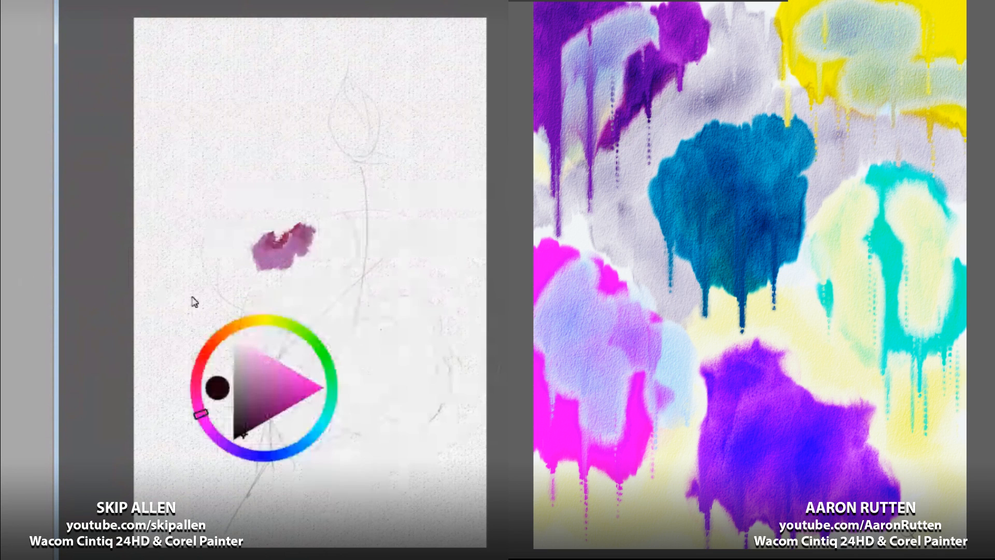
{"action": "left_click", "coordinate": [282, 396]}
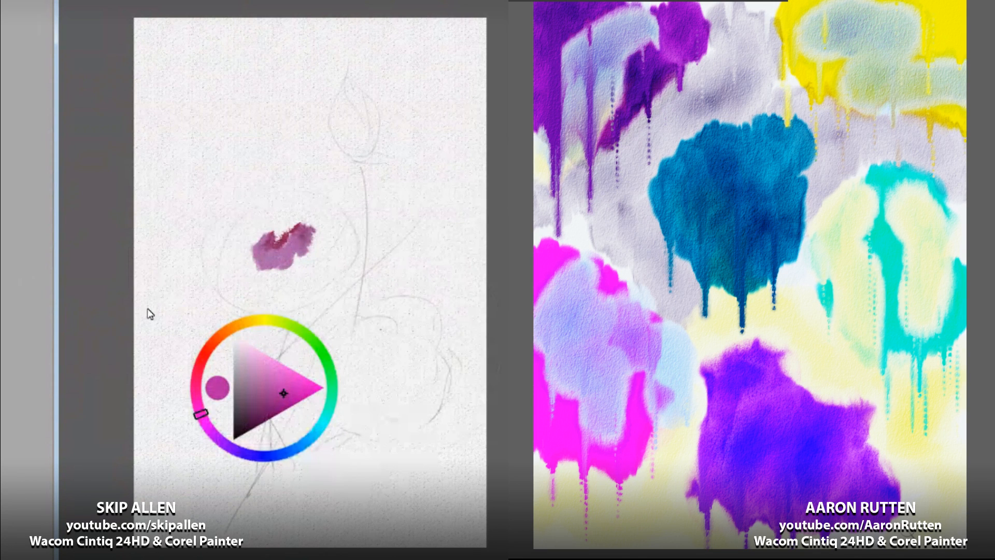
Step: Try a crimson hue on the color wheel, and settle on a slightly lighter pinkish magenta for the flower
{"action": "mouse_move", "coordinate": [201, 414]}
{"action": "left_mouse_down"}
{"action": "mouse_move", "coordinate": [196, 381]}
{"action": "mouse_move", "coordinate": [201, 415]}
{"action": "left_mouse_up"}
{"action": "left_click_drag", "start_coordinate": [280, 397], "coordinate": [278, 391]}
{"action": "key", "text": "shift+s"}
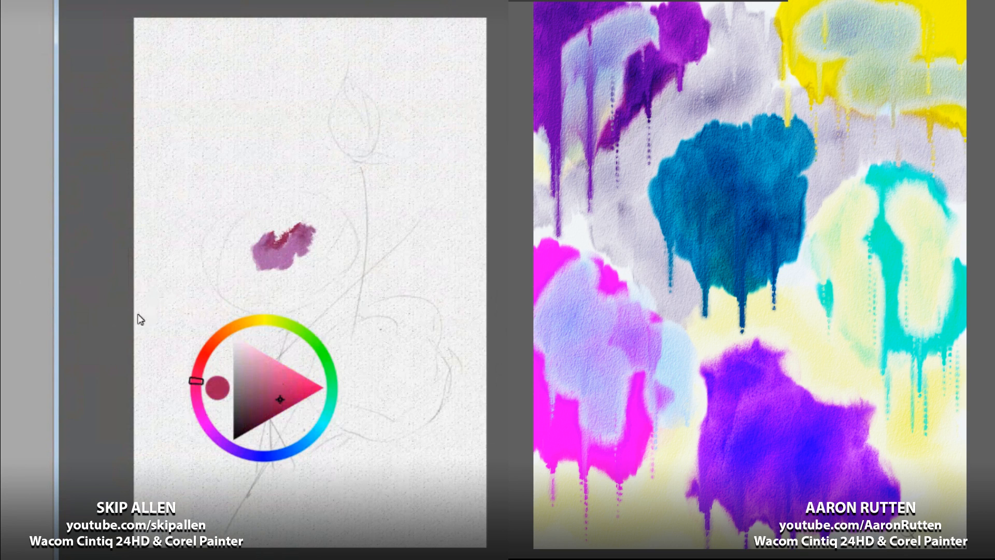
{"action": "mouse_move", "coordinate": [196, 381]}
{"action": "left_mouse_down"}
{"action": "mouse_move", "coordinate": [205, 423]}
{"action": "mouse_move", "coordinate": [201, 414]}
{"action": "left_mouse_up"}
{"action": "left_click", "coordinate": [246, 430]}
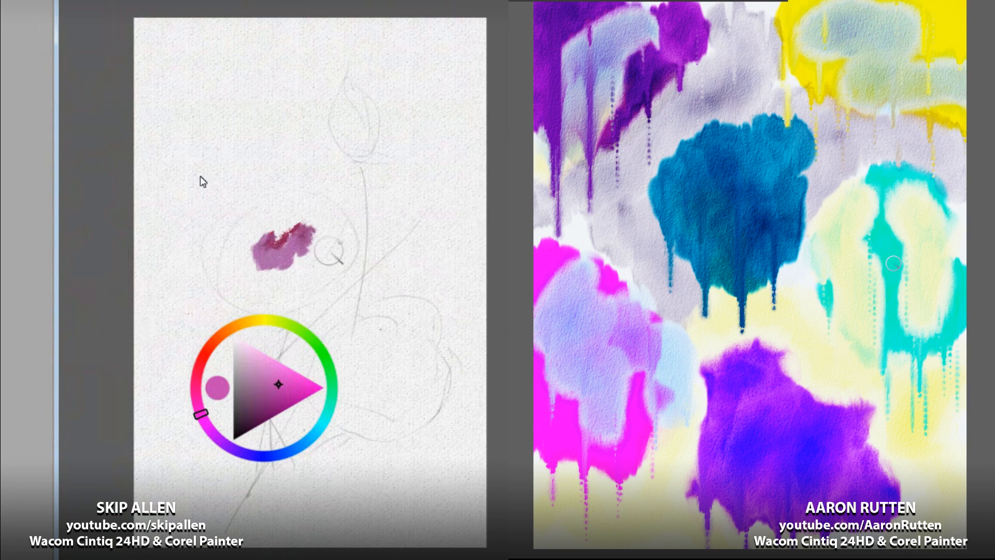
Step: Paint pink petals all around the crimson center of the large flower, and try further strokes on the teal blob's drips
{"action": "mouse_move", "coordinate": [311, 247]}
{"action": "left_mouse_down"}
{"action": "mouse_move", "coordinate": [307, 235]}
{"action": "mouse_move", "coordinate": [290, 261]}
{"action": "mouse_move", "coordinate": [248, 270]}
{"action": "mouse_move", "coordinate": [240, 267]}
{"action": "mouse_move", "coordinate": [257, 222]}
{"action": "mouse_move", "coordinate": [230, 244]}
{"action": "left_mouse_up"}
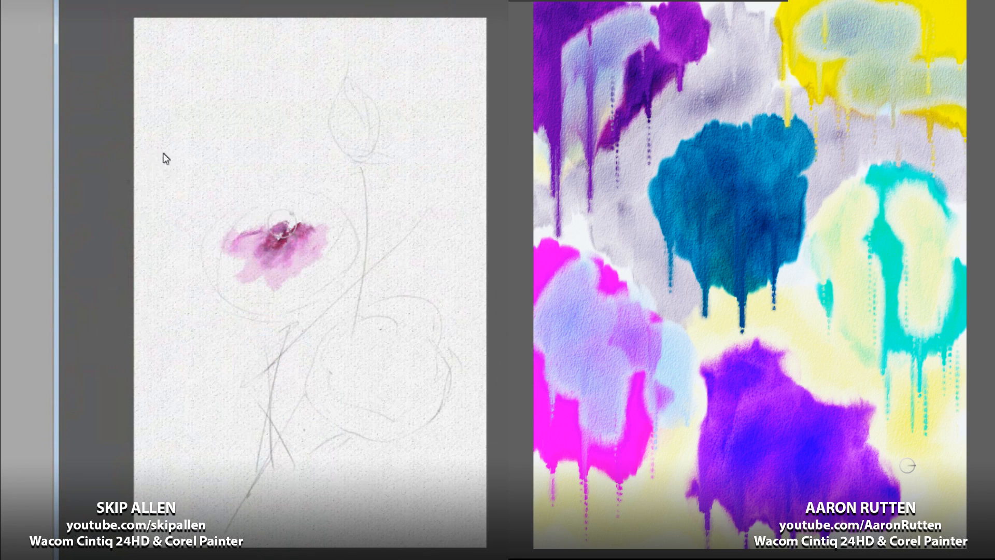
{"action": "mouse_move", "coordinate": [305, 206]}
{"action": "left_mouse_down"}
{"action": "mouse_move", "coordinate": [334, 218]}
{"action": "mouse_move", "coordinate": [347, 248]}
{"action": "mouse_move", "coordinate": [327, 290]}
{"action": "mouse_move", "coordinate": [335, 259]}
{"action": "mouse_move", "coordinate": [298, 293]}
{"action": "mouse_move", "coordinate": [332, 294]}
{"action": "mouse_move", "coordinate": [254, 309]}
{"action": "mouse_move", "coordinate": [228, 280]}
{"action": "mouse_move", "coordinate": [249, 293]}
{"action": "mouse_move", "coordinate": [237, 265]}
{"action": "mouse_move", "coordinate": [221, 270]}
{"action": "left_mouse_up"}
{"action": "left_click_drag", "start_coordinate": [804, 189], "coordinate": [727, 259]}
{"action": "key", "text": "ctrl+z"}
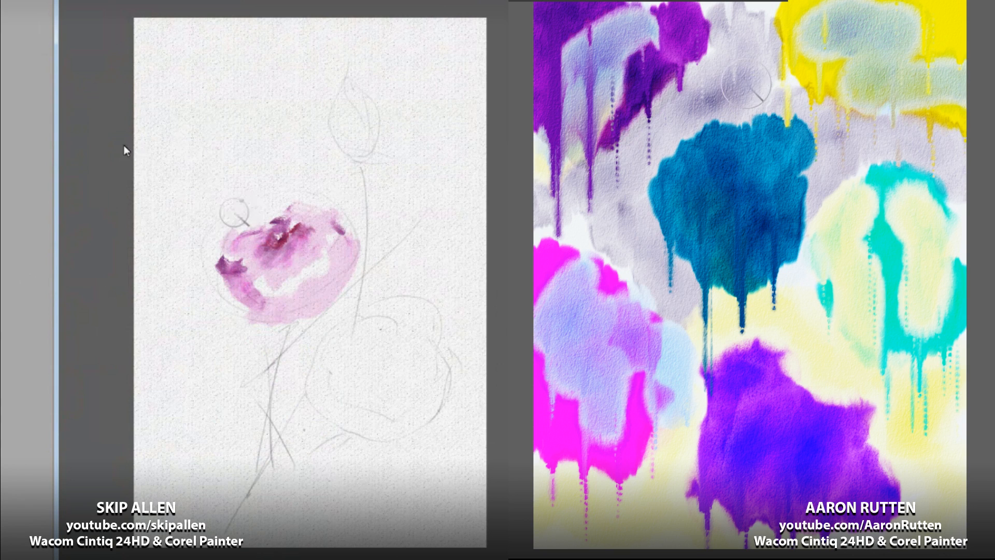
{"action": "mouse_move", "coordinate": [229, 220]}
{"action": "left_mouse_down"}
{"action": "mouse_move", "coordinate": [252, 199]}
{"action": "mouse_move", "coordinate": [276, 202]}
{"action": "mouse_move", "coordinate": [257, 193]}
{"action": "mouse_move", "coordinate": [216, 238]}
{"action": "mouse_move", "coordinate": [228, 197]}
{"action": "left_mouse_up"}
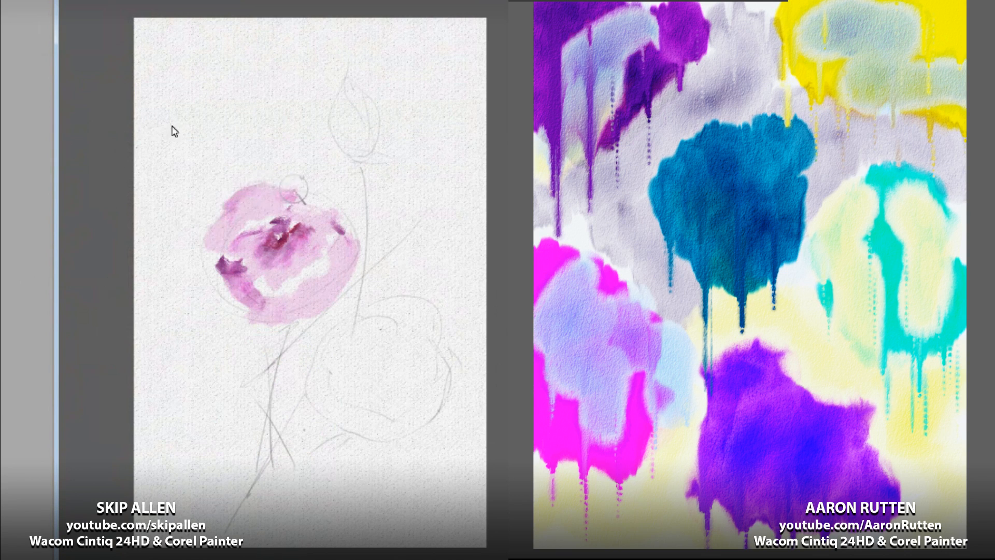
{"action": "left_click_drag", "start_coordinate": [328, 184], "coordinate": [244, 192]}
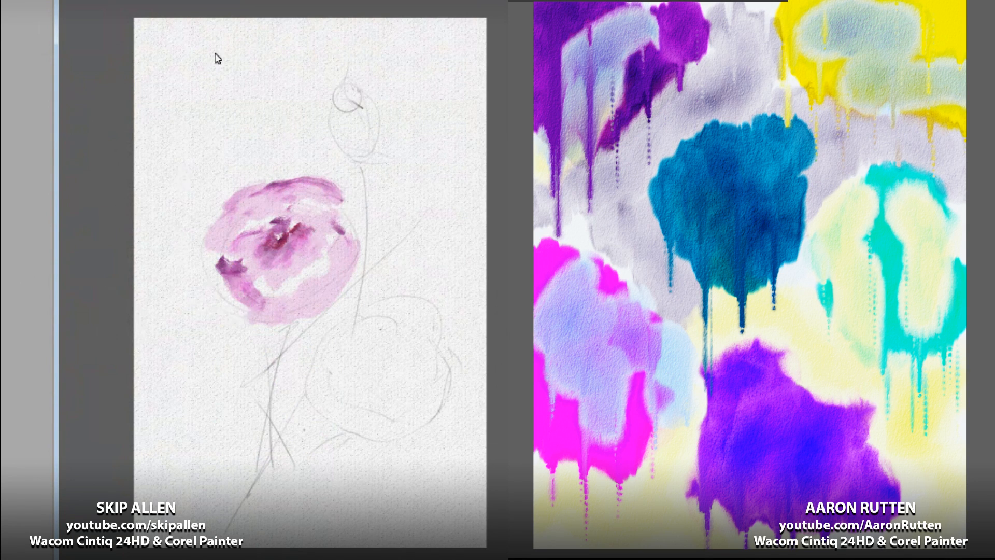
Step: Paint the sketched bud in magenta and pale pink, and brush down over the teal blob on the abstract canvas
{"action": "mouse_move", "coordinate": [354, 155]}
{"action": "left_mouse_down"}
{"action": "mouse_move", "coordinate": [342, 67]}
{"action": "mouse_move", "coordinate": [335, 106]}
{"action": "mouse_move", "coordinate": [353, 152]}
{"action": "mouse_move", "coordinate": [344, 77]}
{"action": "mouse_move", "coordinate": [352, 147]}
{"action": "mouse_move", "coordinate": [346, 110]}
{"action": "mouse_move", "coordinate": [360, 144]}
{"action": "mouse_move", "coordinate": [355, 106]}
{"action": "mouse_move", "coordinate": [359, 123]}
{"action": "mouse_move", "coordinate": [353, 151]}
{"action": "left_mouse_up"}
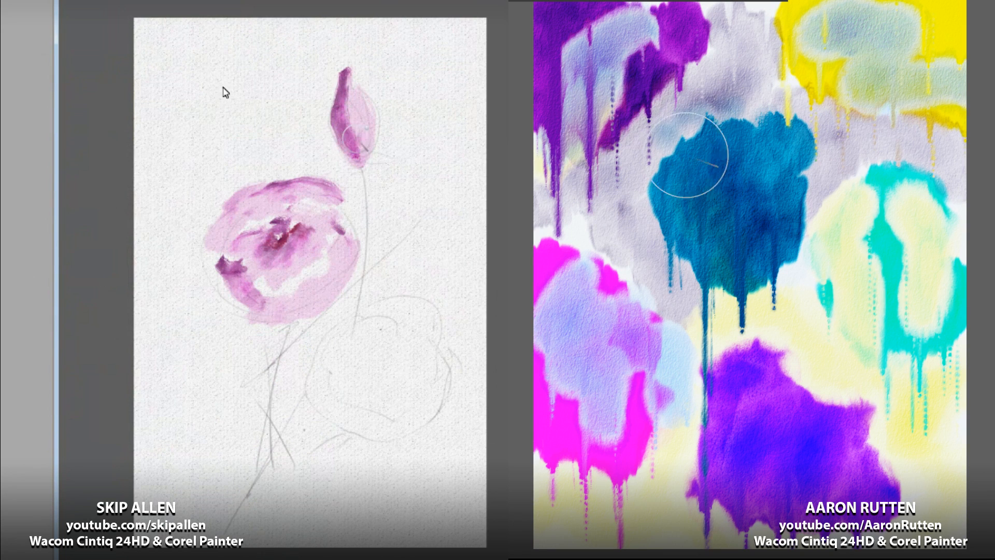
{"action": "left_click_drag", "start_coordinate": [690, 156], "coordinate": [679, 254]}
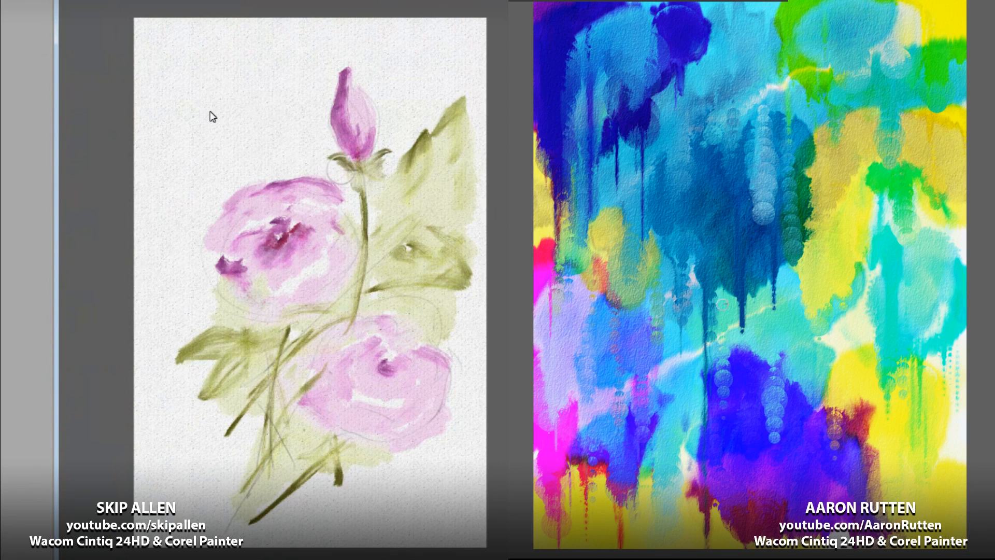
Step: Paint olive leaves beside the bud, and spread a pale olive wash behind the bud and below the lower flower
{"action": "mouse_move", "coordinate": [369, 222]}
{"action": "left_mouse_down"}
{"action": "mouse_move", "coordinate": [269, 108]}
{"action": "mouse_move", "coordinate": [283, 138]}
{"action": "mouse_move", "coordinate": [275, 101]}
{"action": "mouse_move", "coordinate": [306, 150]}
{"action": "mouse_move", "coordinate": [297, 156]}
{"action": "mouse_move", "coordinate": [324, 104]}
{"action": "mouse_move", "coordinate": [309, 166]}
{"action": "mouse_move", "coordinate": [257, 167]}
{"action": "mouse_move", "coordinate": [311, 165]}
{"action": "mouse_move", "coordinate": [350, 186]}
{"action": "mouse_move", "coordinate": [309, 124]}
{"action": "mouse_move", "coordinate": [313, 161]}
{"action": "mouse_move", "coordinate": [269, 166]}
{"action": "left_mouse_up"}
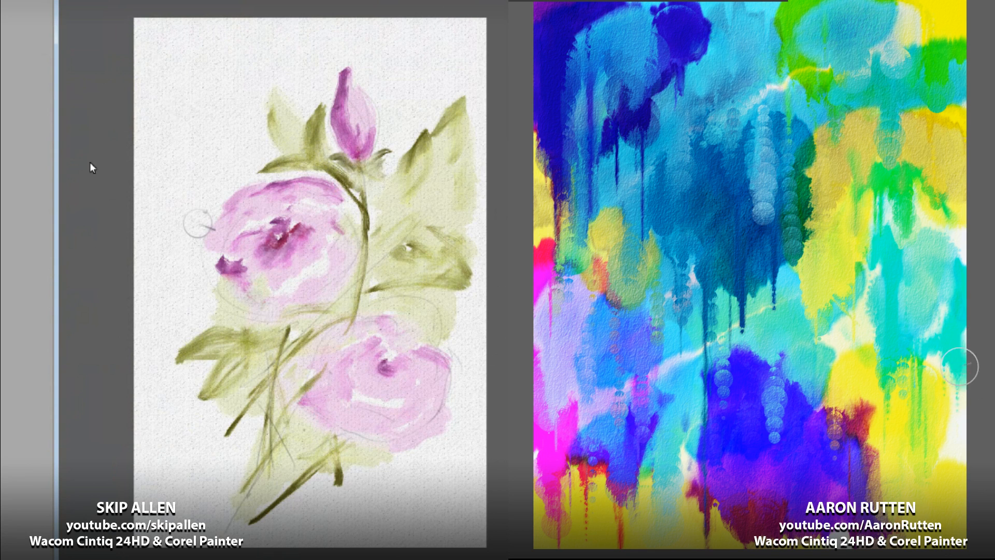
{"action": "mouse_move", "coordinate": [410, 145]}
{"action": "left_mouse_down"}
{"action": "mouse_move", "coordinate": [416, 102]}
{"action": "mouse_move", "coordinate": [408, 105]}
{"action": "mouse_move", "coordinate": [443, 63]}
{"action": "mouse_move", "coordinate": [408, 83]}
{"action": "mouse_move", "coordinate": [424, 109]}
{"action": "mouse_move", "coordinate": [416, 95]}
{"action": "mouse_move", "coordinate": [459, 106]}
{"action": "mouse_move", "coordinate": [445, 92]}
{"action": "mouse_move", "coordinate": [450, 80]}
{"action": "mouse_move", "coordinate": [416, 69]}
{"action": "mouse_move", "coordinate": [424, 53]}
{"action": "mouse_move", "coordinate": [393, 35]}
{"action": "mouse_move", "coordinate": [412, 71]}
{"action": "mouse_move", "coordinate": [354, 34]}
{"action": "mouse_move", "coordinate": [406, 94]}
{"action": "mouse_move", "coordinate": [411, 42]}
{"action": "mouse_move", "coordinate": [374, 41]}
{"action": "mouse_move", "coordinate": [365, 70]}
{"action": "left_mouse_up"}
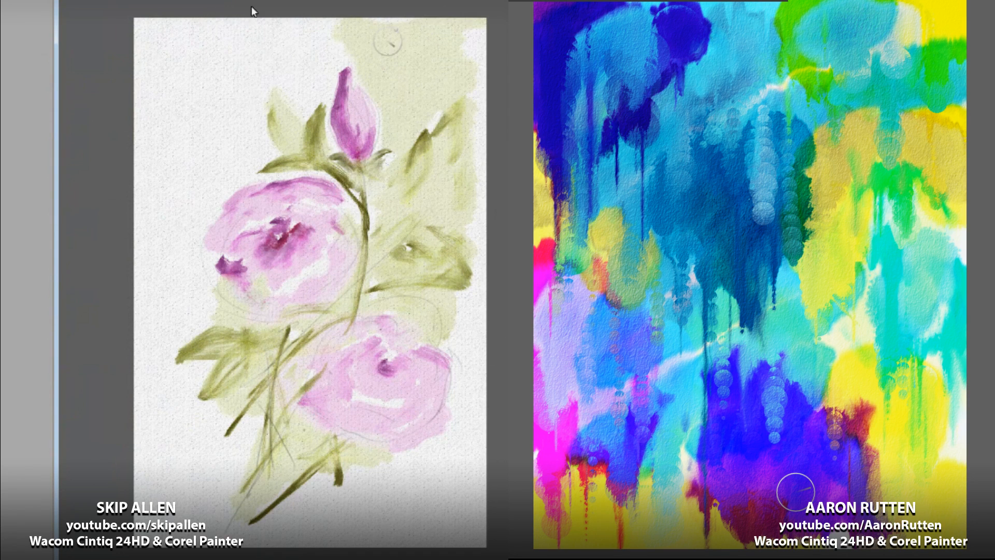
{"action": "mouse_move", "coordinate": [399, 464]}
{"action": "left_mouse_down"}
{"action": "mouse_move", "coordinate": [339, 476]}
{"action": "mouse_move", "coordinate": [405, 466]}
{"action": "mouse_move", "coordinate": [316, 501]}
{"action": "left_mouse_up"}
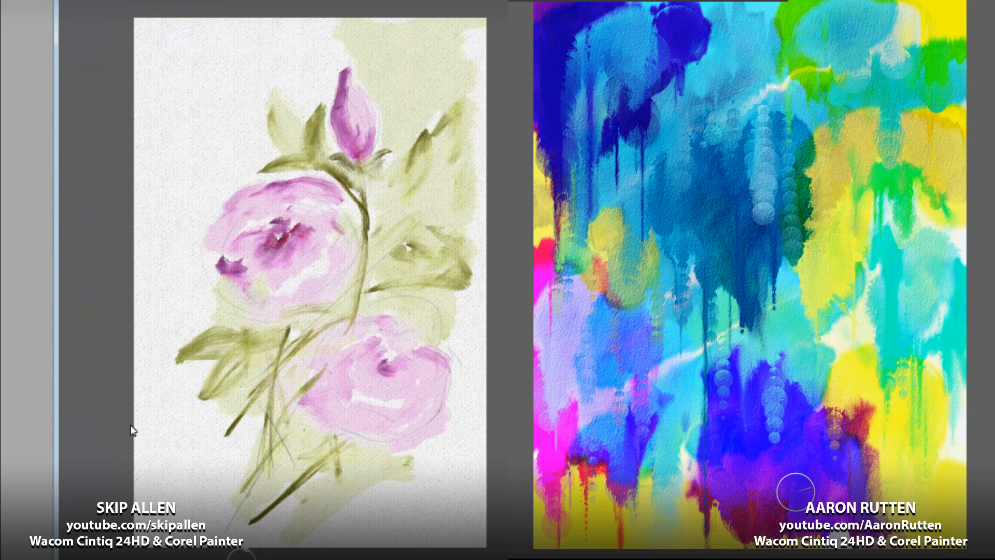
Step: Open the temporal color palette, choose a light orange tan and hide the palette again
{"action": "right_click", "coordinate": [439, 435]}
{"action": "left_click", "coordinate": [457, 478]}
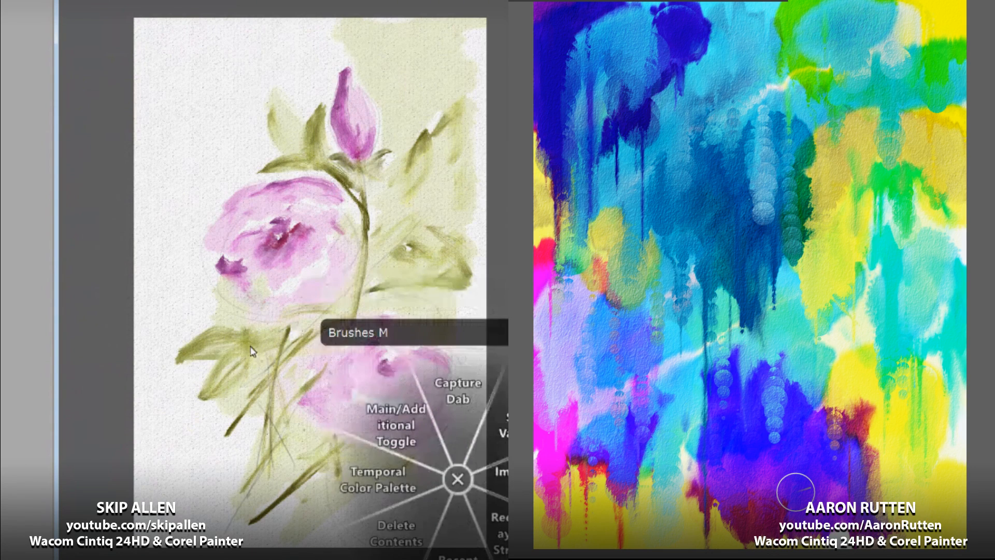
{"action": "left_click", "coordinate": [370, 466]}
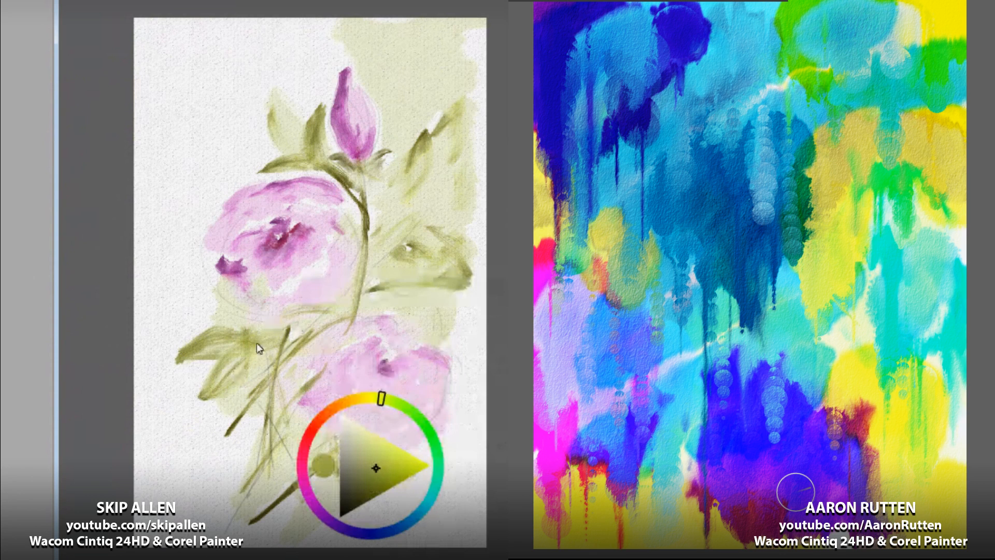
{"action": "left_click_drag", "start_coordinate": [246, 304], "coordinate": [231, 305]}
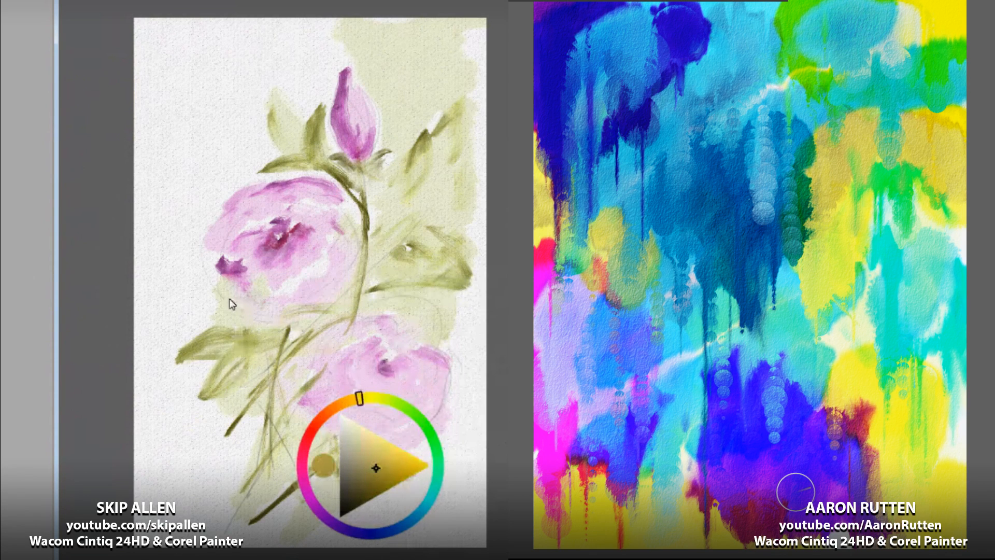
{"action": "left_click_drag", "start_coordinate": [251, 352], "coordinate": [221, 305]}
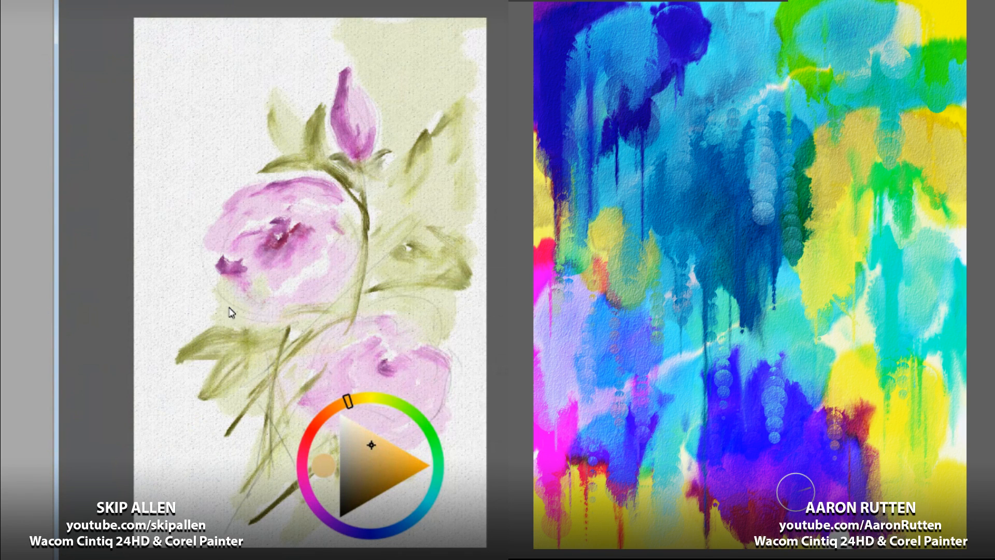
{"action": "key", "text": "ctrl+alt+1"}
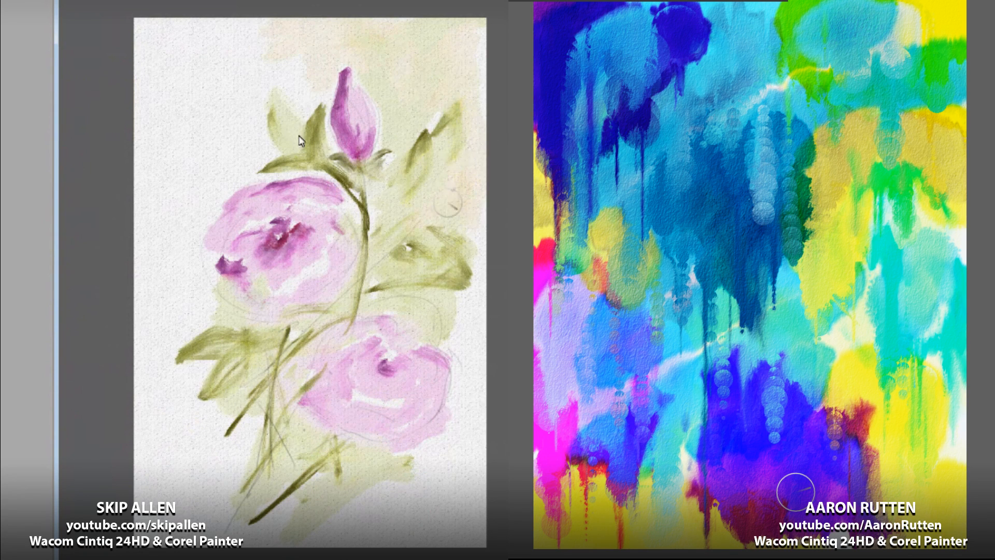
Step: Tint the leaves on both sides of the flowers, the stems and the foliage below the lower flower with the light tan
{"action": "mouse_move", "coordinate": [400, 231]}
{"action": "left_mouse_down"}
{"action": "mouse_move", "coordinate": [424, 236]}
{"action": "mouse_move", "coordinate": [397, 252]}
{"action": "mouse_move", "coordinate": [458, 256]}
{"action": "mouse_move", "coordinate": [432, 238]}
{"action": "mouse_move", "coordinate": [455, 247]}
{"action": "left_mouse_up"}
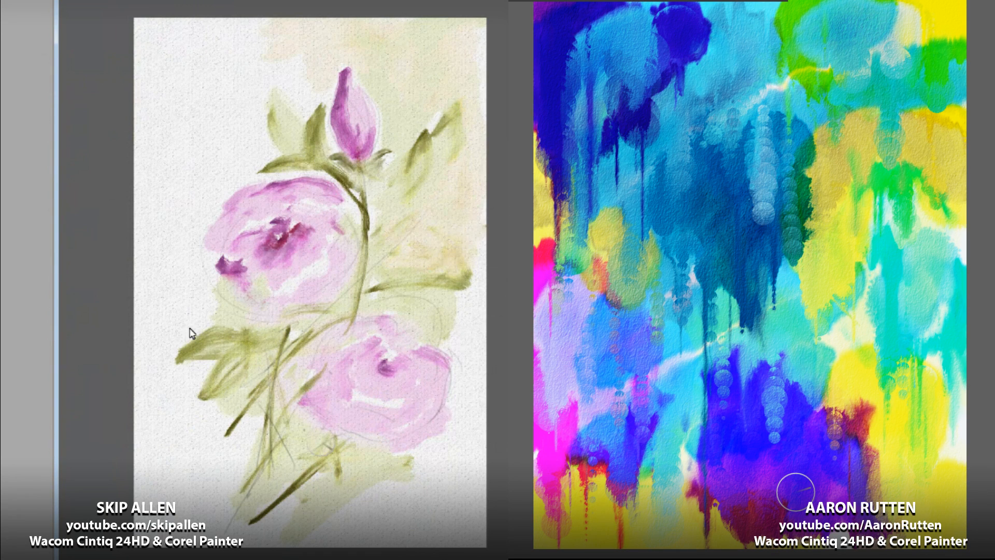
{"action": "mouse_move", "coordinate": [302, 356]}
{"action": "left_mouse_down"}
{"action": "mouse_move", "coordinate": [261, 353]}
{"action": "mouse_move", "coordinate": [247, 364]}
{"action": "mouse_move", "coordinate": [258, 345]}
{"action": "mouse_move", "coordinate": [242, 339]}
{"action": "mouse_move", "coordinate": [204, 336]}
{"action": "mouse_move", "coordinate": [245, 345]}
{"action": "mouse_move", "coordinate": [210, 346]}
{"action": "mouse_move", "coordinate": [230, 349]}
{"action": "mouse_move", "coordinate": [170, 344]}
{"action": "mouse_move", "coordinate": [227, 350]}
{"action": "mouse_move", "coordinate": [171, 362]}
{"action": "mouse_move", "coordinate": [219, 350]}
{"action": "mouse_move", "coordinate": [160, 394]}
{"action": "left_mouse_up"}
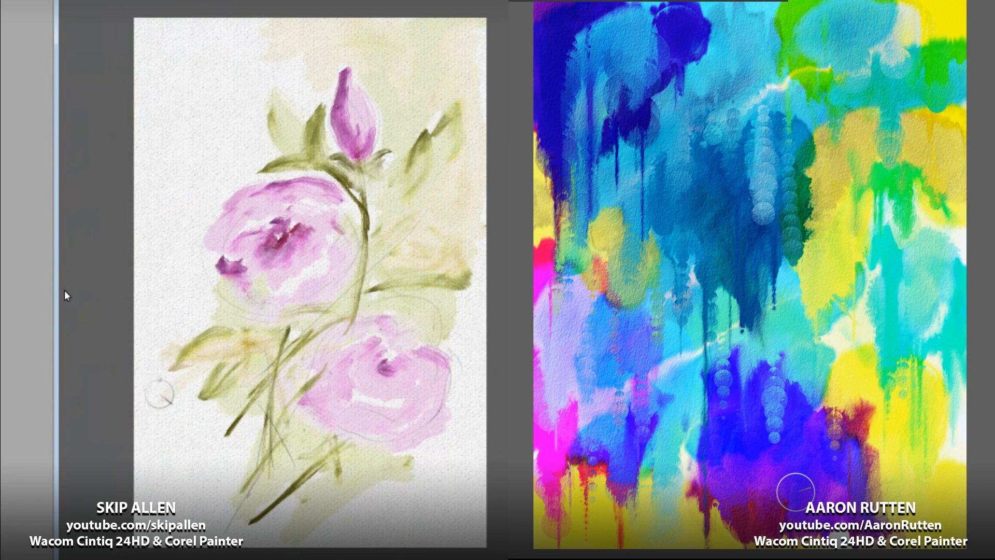
{"action": "mouse_move", "coordinate": [231, 354]}
{"action": "left_mouse_down"}
{"action": "mouse_move", "coordinate": [241, 373]}
{"action": "mouse_move", "coordinate": [276, 377]}
{"action": "mouse_move", "coordinate": [212, 465]}
{"action": "mouse_move", "coordinate": [277, 384]}
{"action": "mouse_move", "coordinate": [241, 464]}
{"action": "mouse_move", "coordinate": [244, 513]}
{"action": "mouse_move", "coordinate": [250, 488]}
{"action": "mouse_move", "coordinate": [301, 452]}
{"action": "mouse_move", "coordinate": [290, 453]}
{"action": "mouse_move", "coordinate": [335, 463]}
{"action": "mouse_move", "coordinate": [323, 450]}
{"action": "left_mouse_up"}
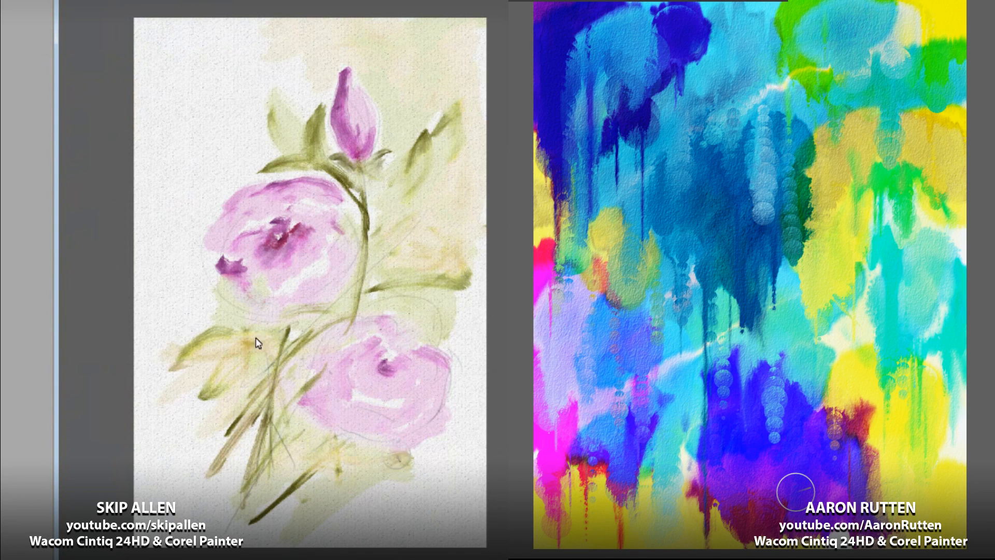
{"action": "mouse_move", "coordinate": [397, 459]}
{"action": "left_mouse_down"}
{"action": "mouse_move", "coordinate": [431, 435]}
{"action": "mouse_move", "coordinate": [405, 464]}
{"action": "left_mouse_up"}
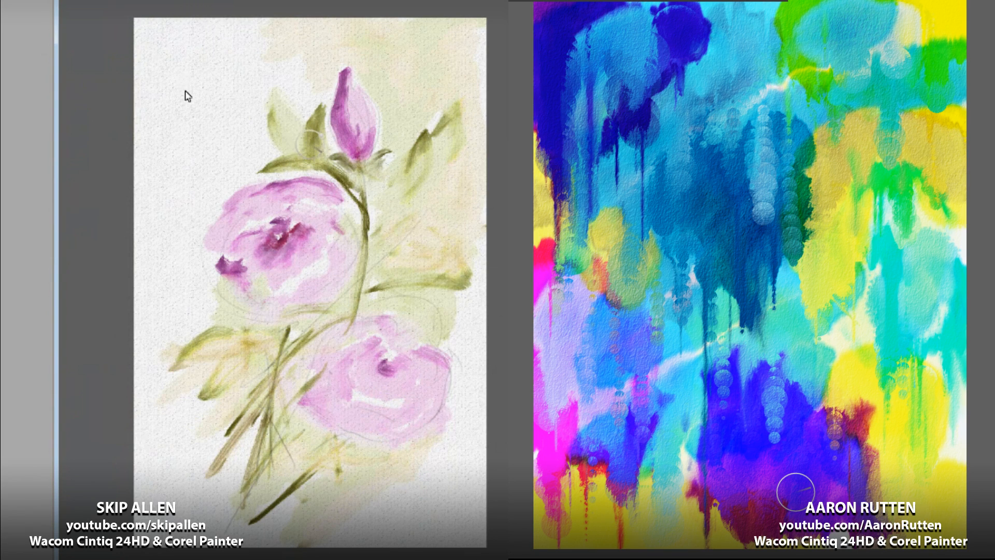
Step: Brush tan over the leaves beside the bud and the background above them, and lighten the middle of the bud
{"action": "mouse_move", "coordinate": [311, 143]}
{"action": "left_mouse_down"}
{"action": "mouse_move", "coordinate": [315, 101]}
{"action": "mouse_move", "coordinate": [304, 83]}
{"action": "mouse_move", "coordinate": [294, 103]}
{"action": "mouse_move", "coordinate": [282, 66]}
{"action": "mouse_move", "coordinate": [236, 98]}
{"action": "mouse_move", "coordinate": [258, 50]}
{"action": "mouse_move", "coordinate": [238, 30]}
{"action": "mouse_move", "coordinate": [271, 11]}
{"action": "mouse_move", "coordinate": [213, 64]}
{"action": "left_mouse_up"}
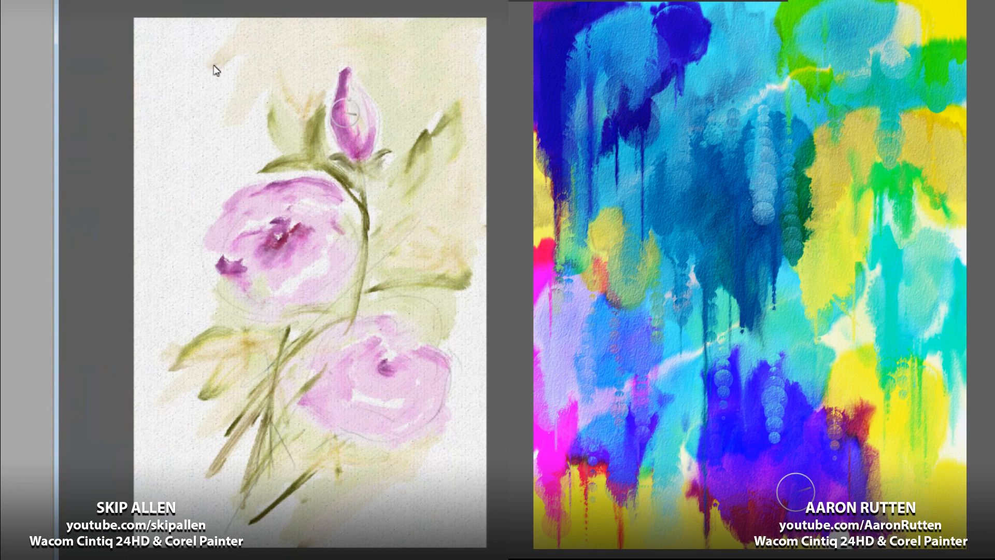
{"action": "mouse_move", "coordinate": [345, 114]}
{"action": "left_mouse_down"}
{"action": "mouse_move", "coordinate": [346, 80]}
{"action": "mouse_move", "coordinate": [353, 132]}
{"action": "mouse_move", "coordinate": [343, 90]}
{"action": "mouse_move", "coordinate": [355, 135]}
{"action": "left_mouse_up"}
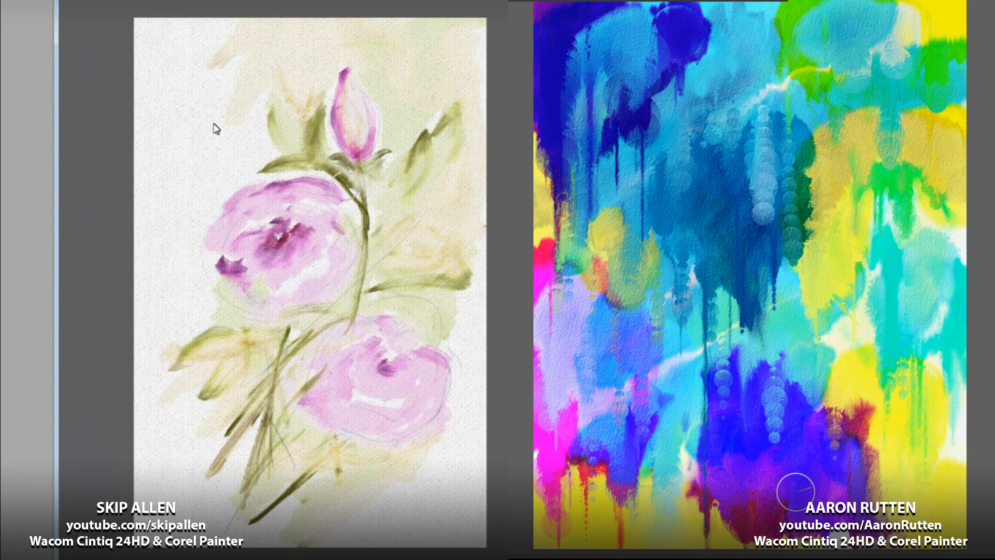
{"action": "left_click_drag", "start_coordinate": [357, 102], "coordinate": [358, 130]}
Step: Choose a deep pink in the temporal color palette and touch up the center of the large flower with it
{"action": "right_click", "coordinate": [371, 367]}
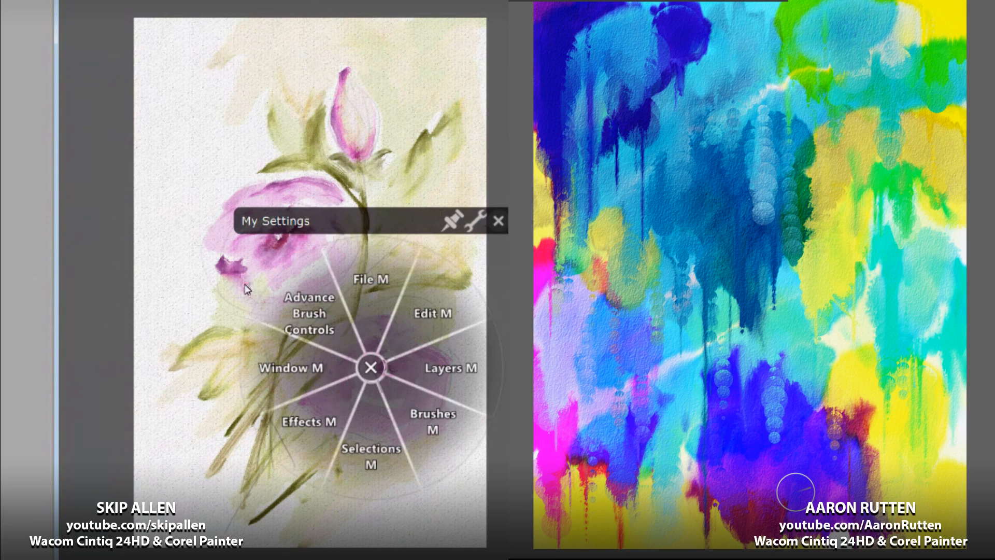
{"action": "left_click", "coordinate": [431, 418]}
{"action": "left_click", "coordinate": [269, 389]}
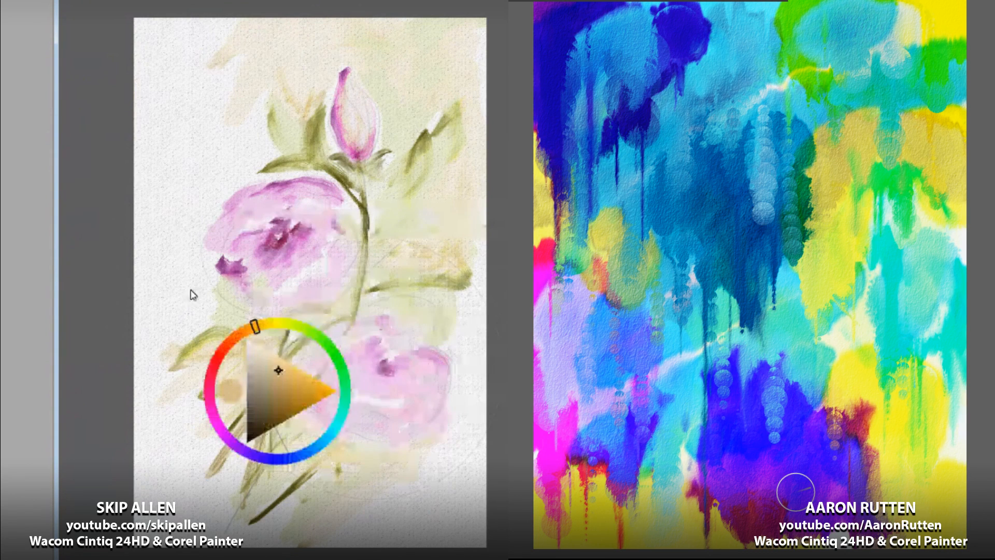
{"action": "mouse_move", "coordinate": [255, 327]}
{"action": "left_mouse_down"}
{"action": "mouse_move", "coordinate": [225, 345]}
{"action": "mouse_move", "coordinate": [210, 395]}
{"action": "left_mouse_up"}
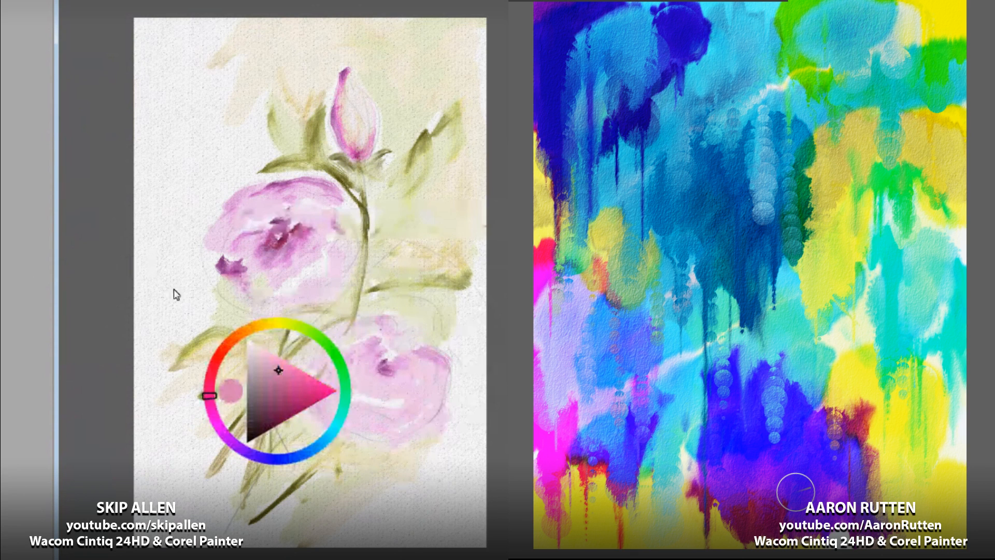
{"action": "mouse_move", "coordinate": [291, 392]}
{"action": "left_mouse_down"}
{"action": "mouse_move", "coordinate": [300, 399]}
{"action": "mouse_move", "coordinate": [301, 391]}
{"action": "left_mouse_up"}
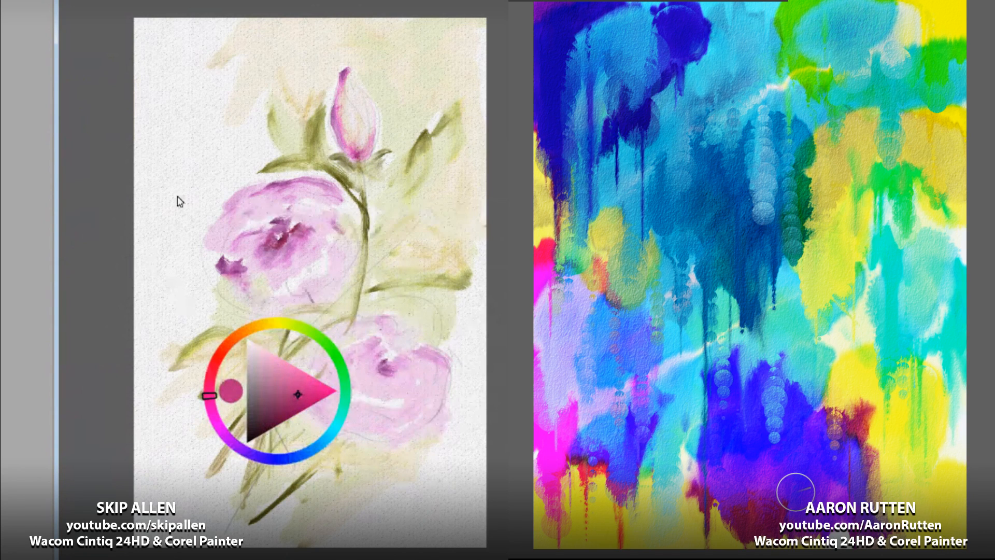
{"action": "left_click_drag", "start_coordinate": [273, 242], "coordinate": [315, 236]}
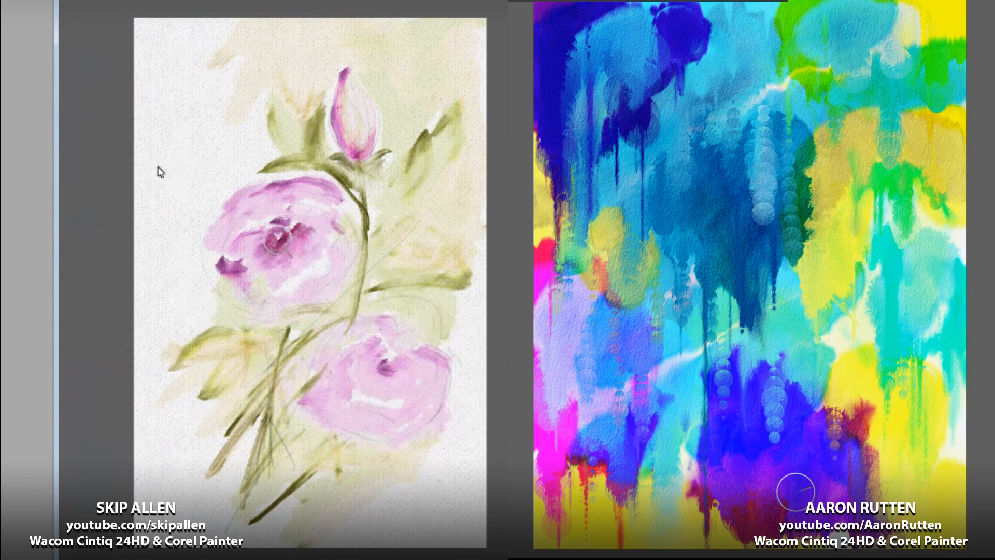
Step: Reopen the temporal color palette, try dark brown and dark purple, and return to the deep pink
{"action": "right_click", "coordinate": [305, 355]}
{"action": "left_click", "coordinate": [367, 408]}
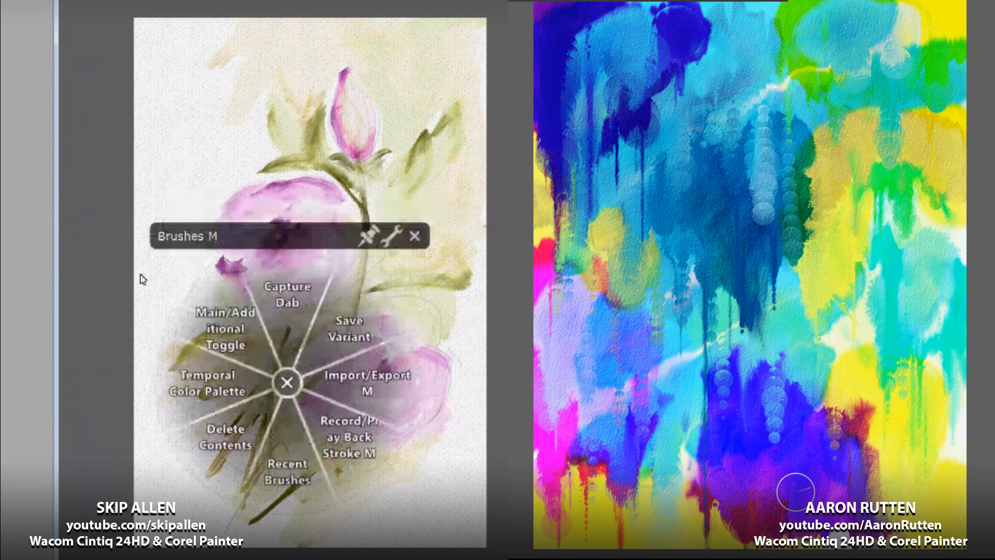
{"action": "left_click", "coordinate": [215, 381]}
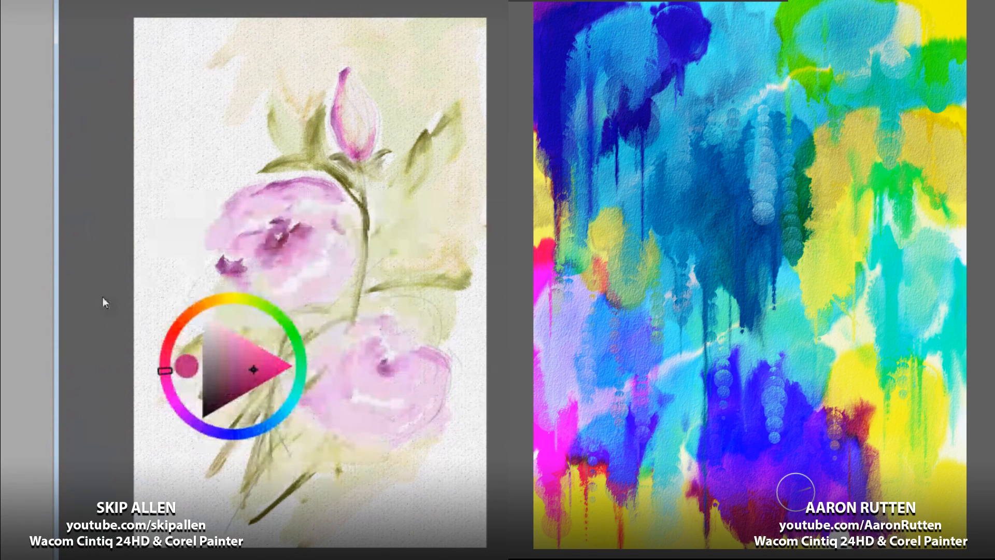
{"action": "key", "text": "shift+s"}
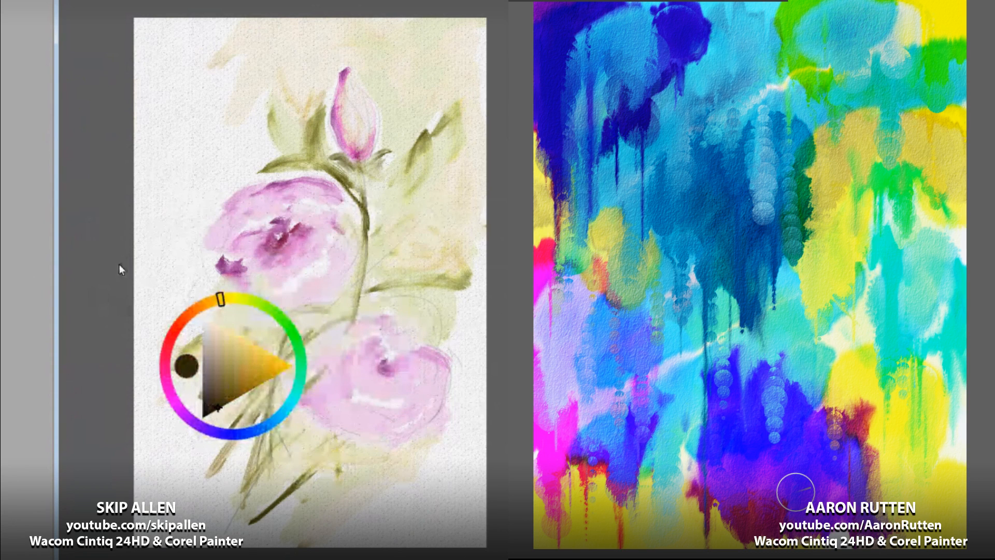
{"action": "mouse_move", "coordinate": [119, 265]}
{"action": "left_mouse_down"}
{"action": "mouse_move", "coordinate": [97, 232]}
{"action": "mouse_move", "coordinate": [76, 297]}
{"action": "left_mouse_up"}
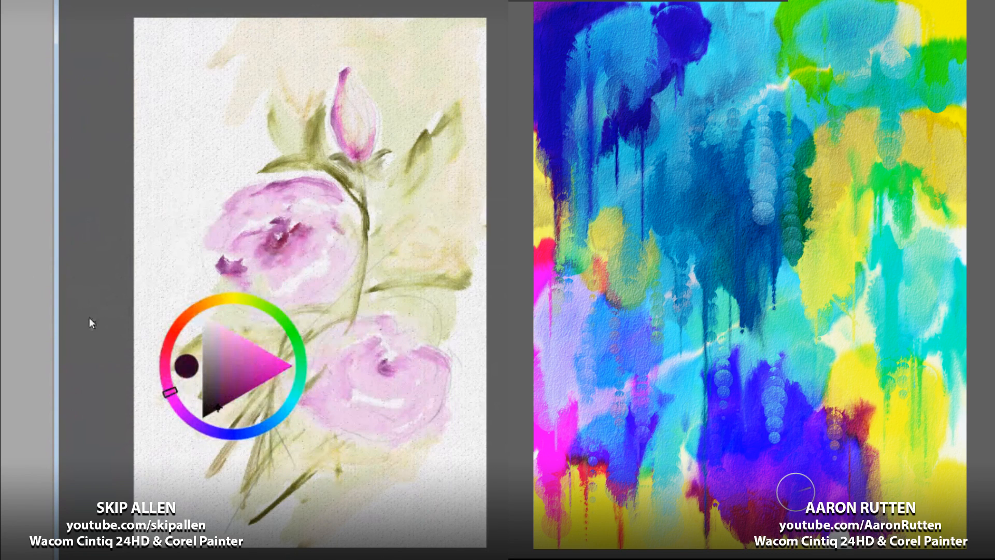
{"action": "left_click", "coordinate": [90, 317]}
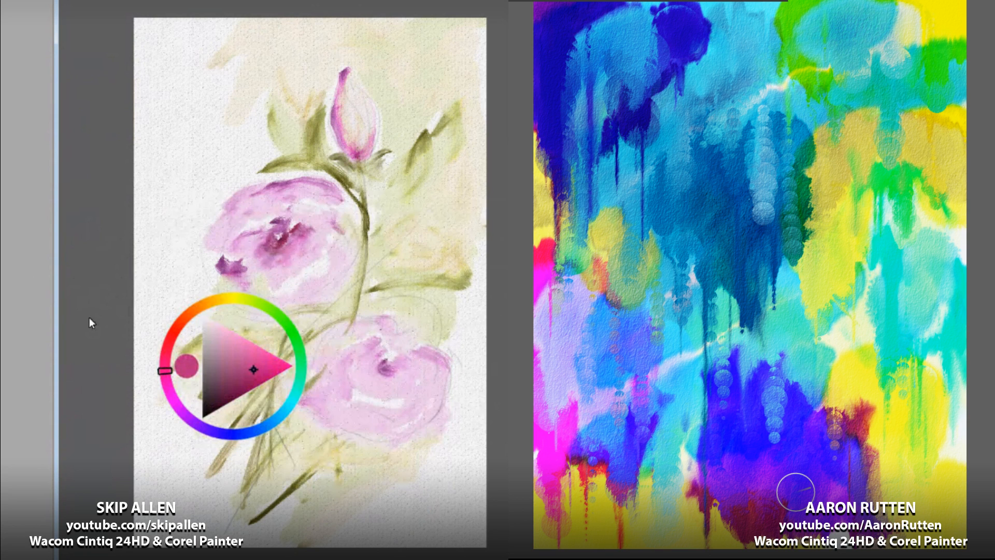
{"action": "left_click", "coordinate": [167, 172]}
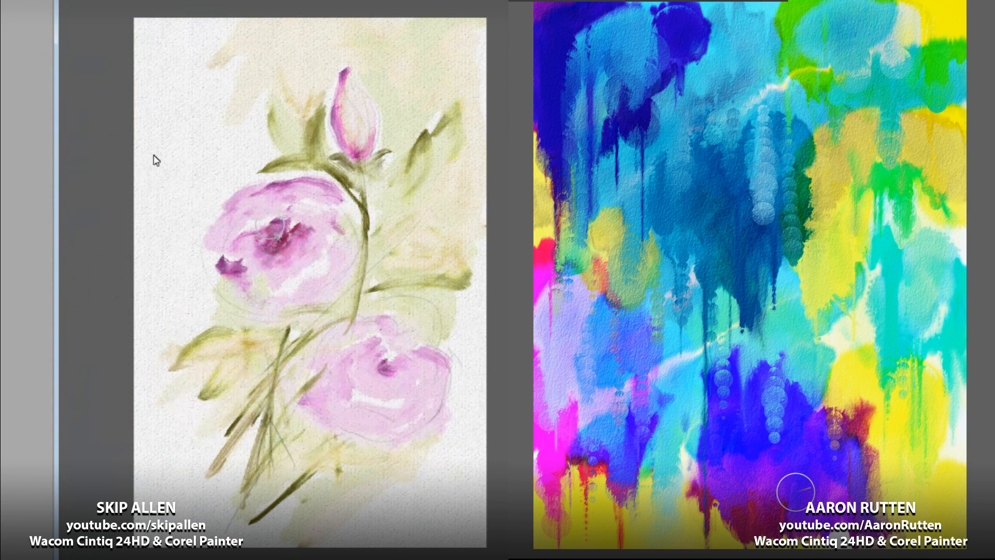
Step: Deepen the centers of the upper and lower flowers with dark pink strokes
{"action": "mouse_move", "coordinate": [271, 229]}
{"action": "left_mouse_down"}
{"action": "mouse_move", "coordinate": [289, 228]}
{"action": "mouse_move", "coordinate": [278, 245]}
{"action": "mouse_move", "coordinate": [251, 225]}
{"action": "mouse_move", "coordinate": [277, 220]}
{"action": "mouse_move", "coordinate": [285, 233]}
{"action": "mouse_move", "coordinate": [265, 247]}
{"action": "mouse_move", "coordinate": [298, 243]}
{"action": "mouse_move", "coordinate": [282, 232]}
{"action": "mouse_move", "coordinate": [340, 269]}
{"action": "left_mouse_up"}
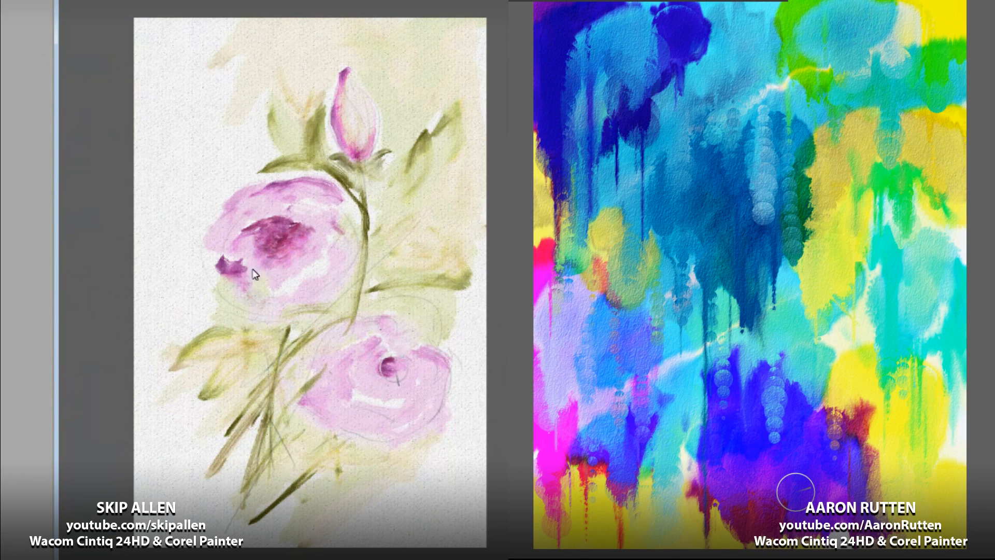
{"action": "mouse_move", "coordinate": [394, 367]}
{"action": "left_mouse_down"}
{"action": "mouse_move", "coordinate": [373, 370]}
{"action": "mouse_move", "coordinate": [387, 368]}
{"action": "left_mouse_up"}
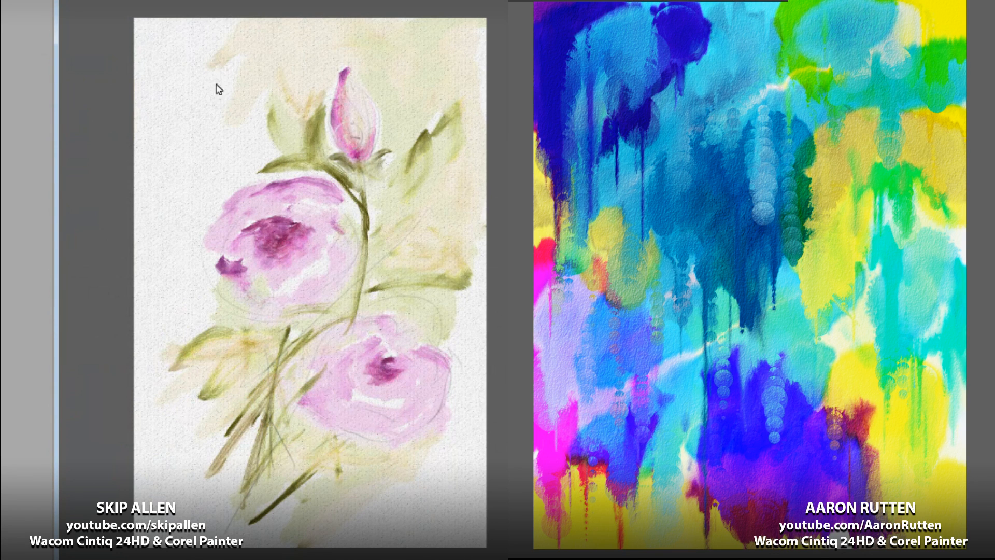
Step: Add deeper pink strokes to the rose bud, and cover the color-blob canvas with a white fill faded to a translucent veil
{"action": "mouse_move", "coordinate": [356, 138]}
{"action": "left_mouse_down"}
{"action": "mouse_move", "coordinate": [351, 93]}
{"action": "mouse_move", "coordinate": [364, 144]}
{"action": "left_mouse_up"}
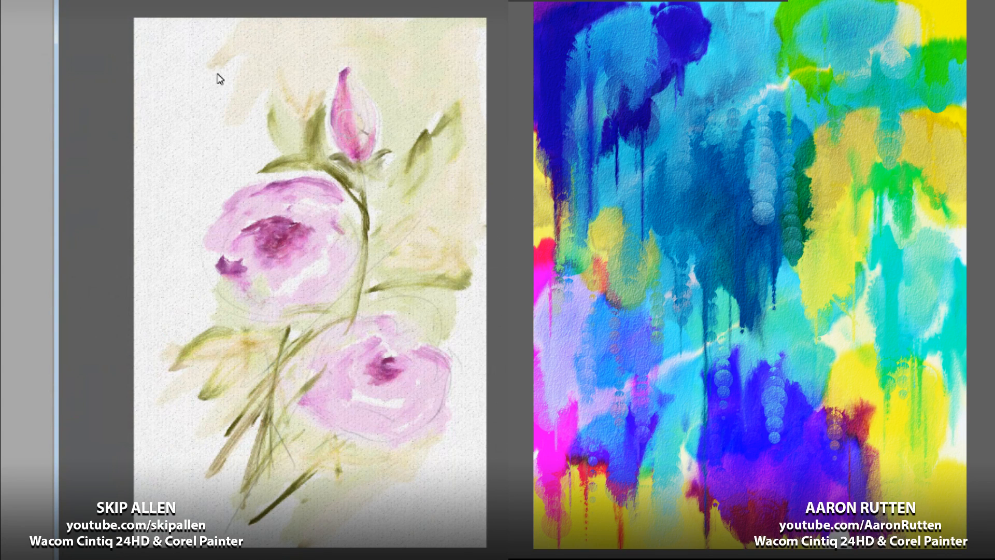
{"action": "key", "text": "ctrl+f"}
{"action": "key", "text": "Return"}
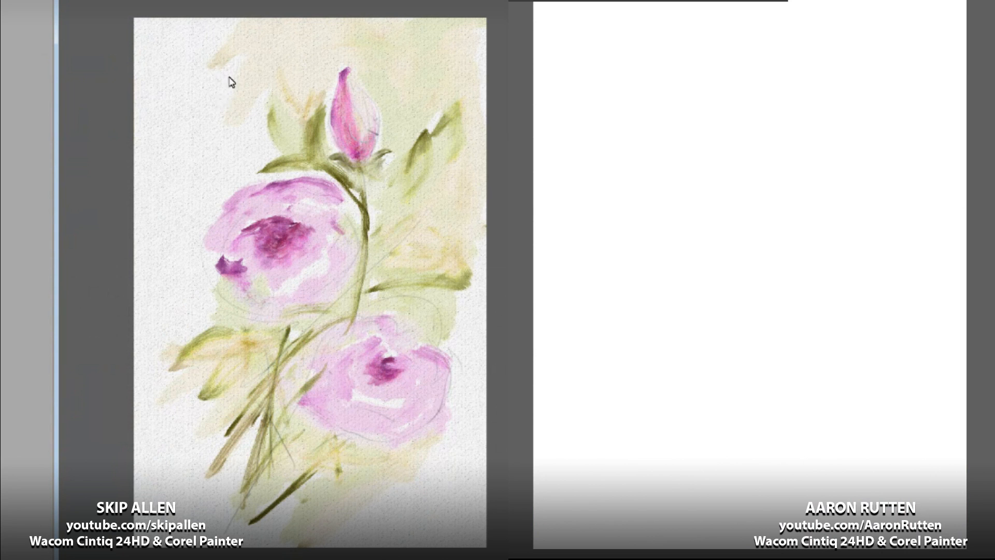
{"action": "key", "text": "ctrl+shift+f"}
{"action": "left_click_drag", "start_coordinate": [368, 109], "coordinate": [364, 148]}
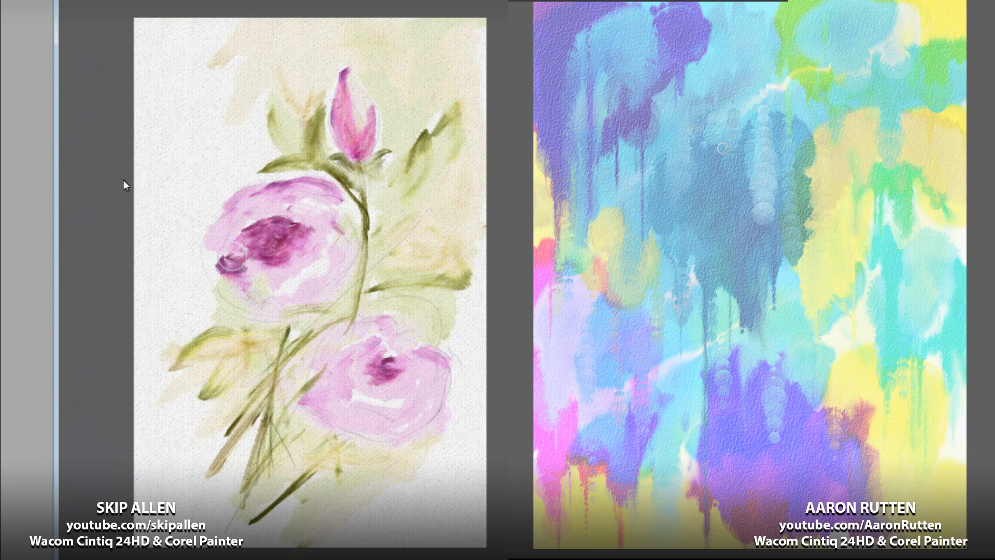
{"action": "mouse_move", "coordinate": [718, 140]}
{"action": "left_mouse_down"}
{"action": "mouse_move", "coordinate": [656, 226]}
{"action": "mouse_move", "coordinate": [662, 265]}
{"action": "left_mouse_up"}
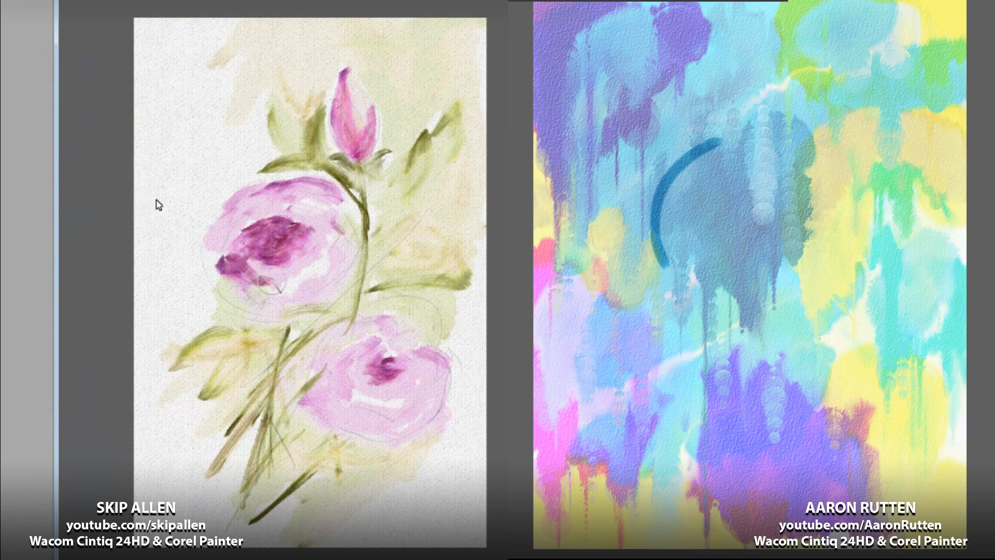
{"action": "key", "text": "ctrl+z"}
{"action": "left_click_drag", "start_coordinate": [716, 147], "coordinate": [684, 293]}
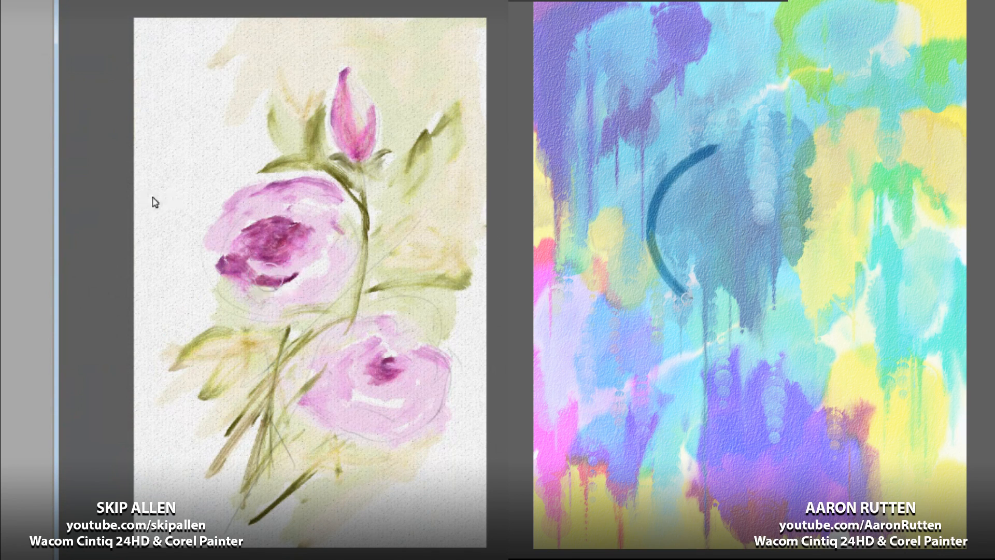
{"action": "key", "text": "ctrl+z"}
{"action": "mouse_move", "coordinate": [754, 135]}
{"action": "left_mouse_down"}
{"action": "mouse_move", "coordinate": [655, 204]}
{"action": "mouse_move", "coordinate": [668, 295]}
{"action": "mouse_move", "coordinate": [711, 326]}
{"action": "left_mouse_up"}
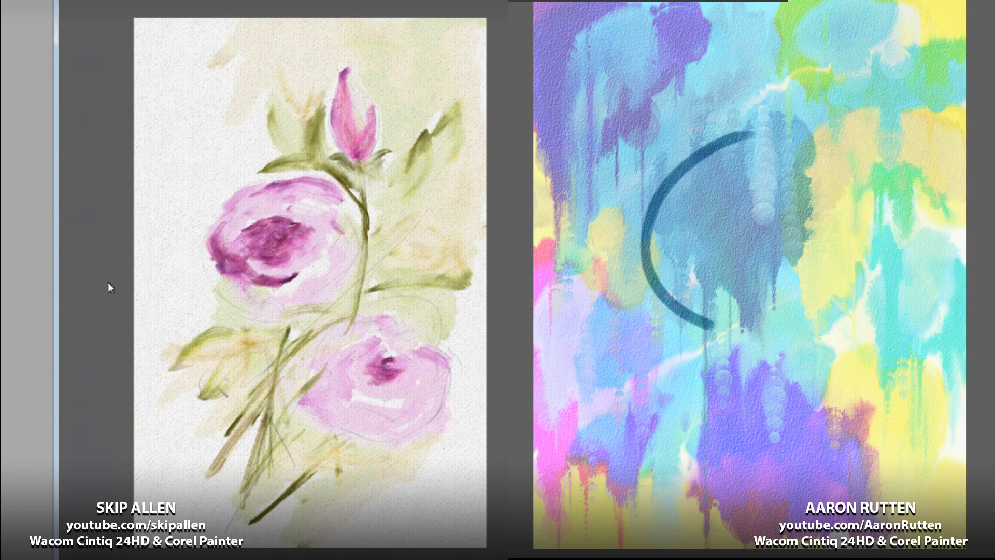
{"action": "key", "text": "ctrl+z"}
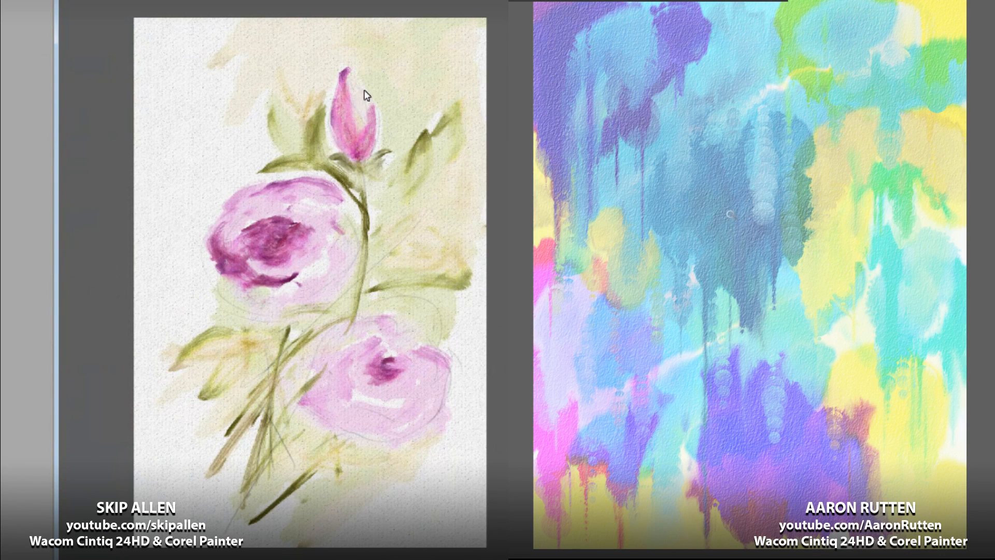
{"action": "mouse_move", "coordinate": [707, 245]}
{"action": "left_mouse_down"}
{"action": "mouse_move", "coordinate": [704, 221]}
{"action": "mouse_move", "coordinate": [714, 168]}
{"action": "left_mouse_up"}
{"action": "key", "text": "ctrl+z"}
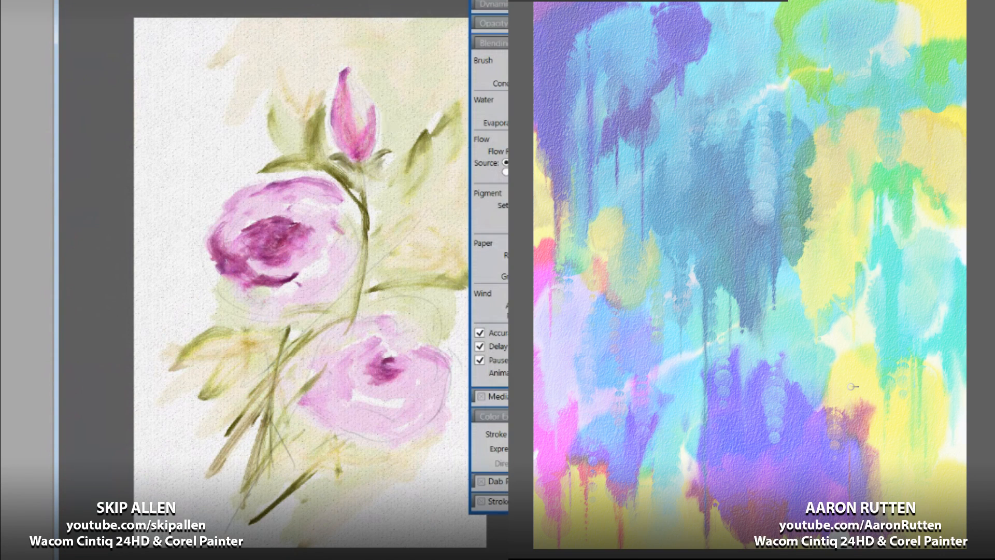
Step: Bring the Real Watercolor brush controls into view, move them aside again and turn off Pause Diffusion
{"action": "left_click_drag", "start_coordinate": [497, 1], "coordinate": [324, 4]}
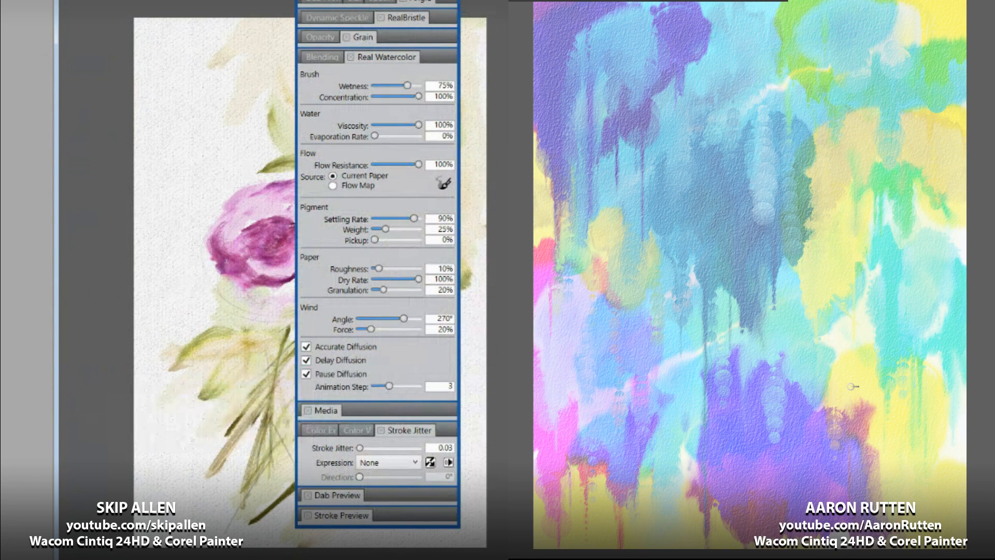
{"action": "left_click_drag", "start_coordinate": [378, 0], "coordinate": [577, 0]}
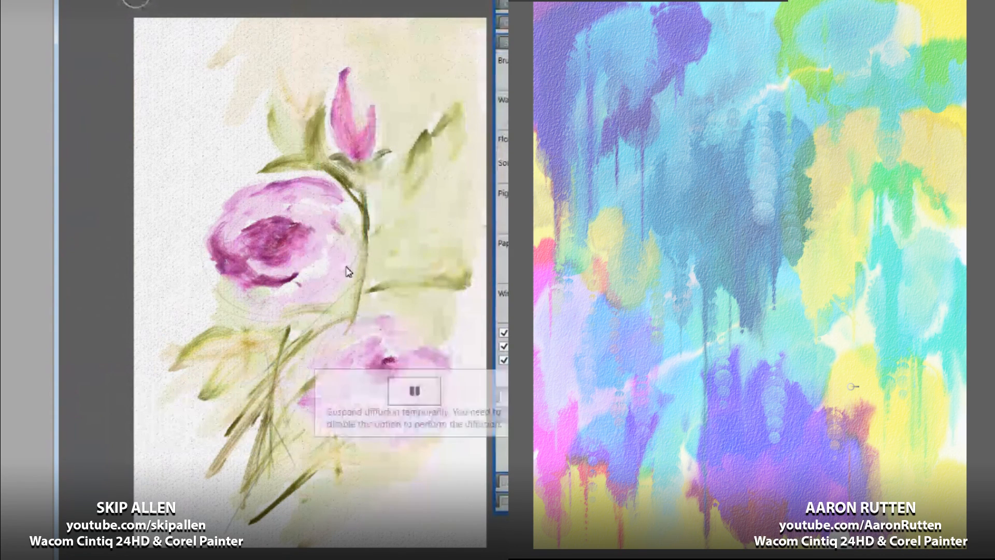
{"action": "left_click", "coordinate": [504, 359]}
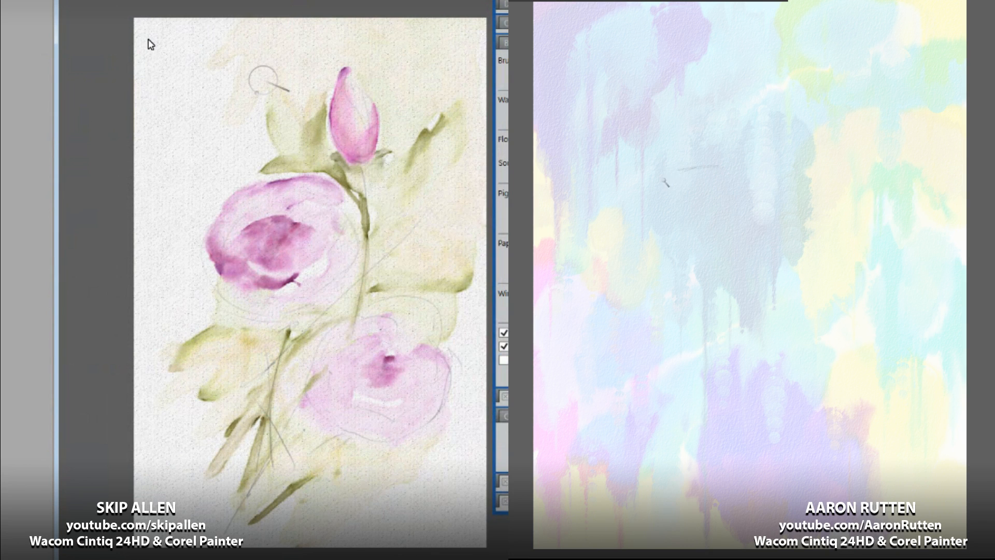
Step: Sketch a thin pencil outline of a large apple with a stem in the middle of the faded color-blob canvas
{"action": "mouse_move", "coordinate": [661, 182]}
{"action": "left_mouse_down"}
{"action": "mouse_move", "coordinate": [720, 167]}
{"action": "mouse_move", "coordinate": [739, 172]}
{"action": "left_mouse_up"}
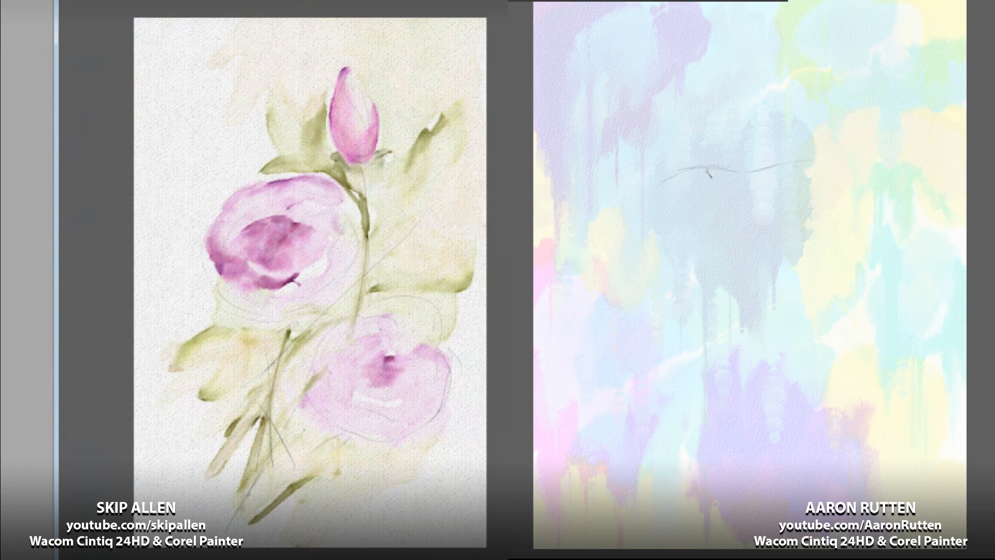
{"action": "mouse_move", "coordinate": [670, 180]}
{"action": "left_mouse_down"}
{"action": "mouse_move", "coordinate": [645, 198]}
{"action": "mouse_move", "coordinate": [635, 282]}
{"action": "mouse_move", "coordinate": [689, 401]}
{"action": "left_mouse_up"}
{"action": "right_click", "coordinate": [368, 397]}
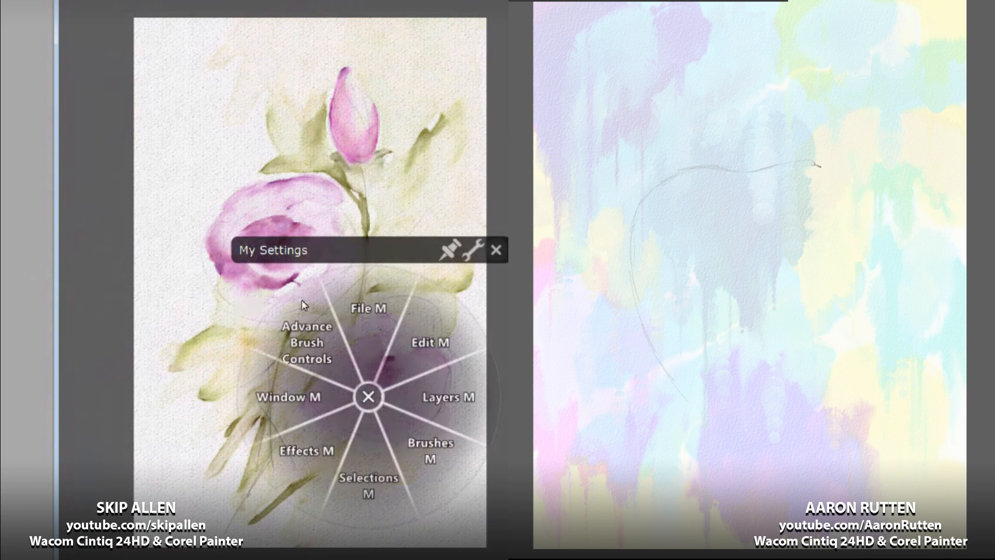
{"action": "mouse_move", "coordinate": [814, 163]}
{"action": "left_mouse_down"}
{"action": "mouse_move", "coordinate": [835, 166]}
{"action": "mouse_move", "coordinate": [864, 197]}
{"action": "mouse_move", "coordinate": [876, 324]}
{"action": "mouse_move", "coordinate": [857, 397]}
{"action": "left_mouse_up"}
{"action": "left_click", "coordinate": [420, 409]}
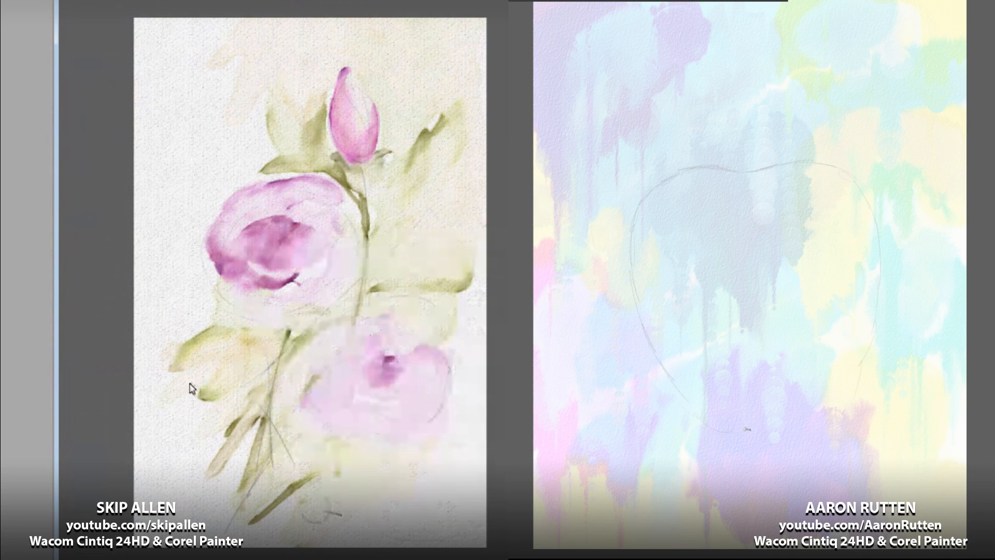
{"action": "mouse_move", "coordinate": [695, 407]}
{"action": "left_mouse_down"}
{"action": "mouse_move", "coordinate": [777, 425]}
{"action": "mouse_move", "coordinate": [840, 417]}
{"action": "left_mouse_up"}
{"action": "left_click_drag", "start_coordinate": [874, 334], "coordinate": [828, 425]}
{"action": "mouse_move", "coordinate": [772, 380]}
{"action": "left_mouse_down"}
{"action": "mouse_move", "coordinate": [752, 371]}
{"action": "mouse_move", "coordinate": [763, 369]}
{"action": "mouse_move", "coordinate": [727, 425]}
{"action": "mouse_move", "coordinate": [818, 449]}
{"action": "mouse_move", "coordinate": [777, 353]}
{"action": "mouse_move", "coordinate": [749, 331]}
{"action": "mouse_move", "coordinate": [786, 299]}
{"action": "mouse_move", "coordinate": [767, 344]}
{"action": "mouse_move", "coordinate": [773, 359]}
{"action": "left_mouse_up"}
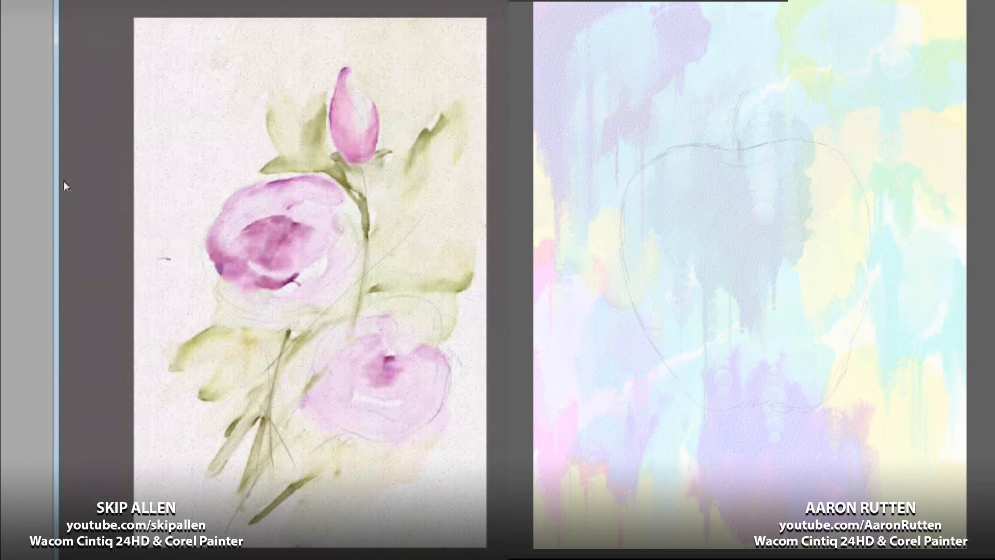
Step: Try a dark red stroke beside the upper rose, undo it, and reopen the temporal color palette
{"action": "mouse_move", "coordinate": [160, 254]}
{"action": "left_mouse_down"}
{"action": "mouse_move", "coordinate": [198, 183]}
{"action": "mouse_move", "coordinate": [222, 190]}
{"action": "mouse_move", "coordinate": [172, 252]}
{"action": "left_mouse_up"}
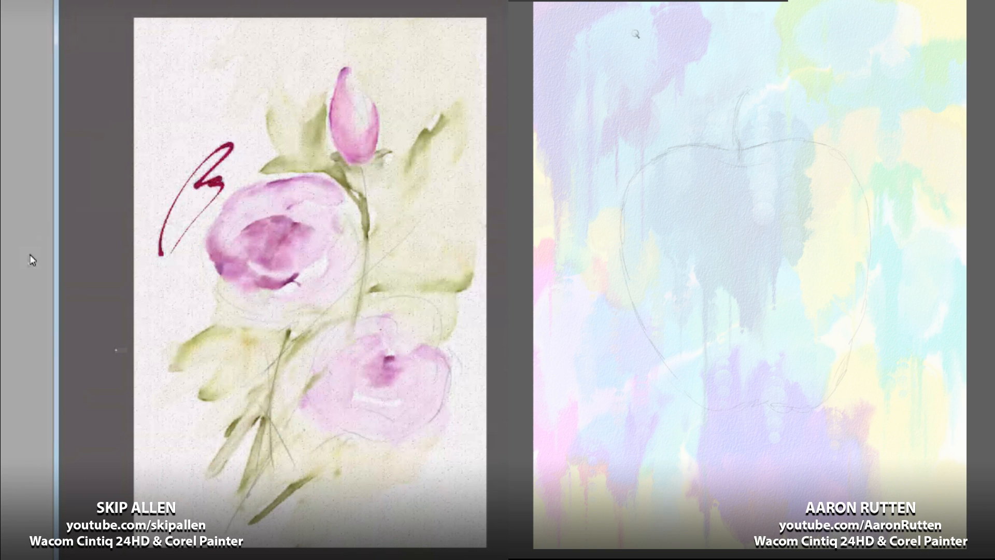
{"action": "key", "text": "ctrl+z"}
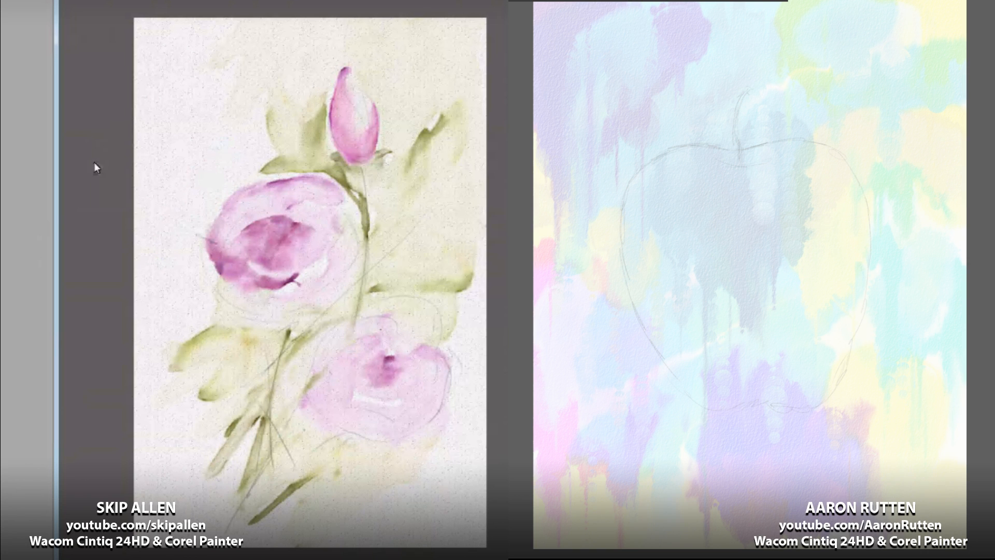
{"action": "right_click", "coordinate": [262, 263]}
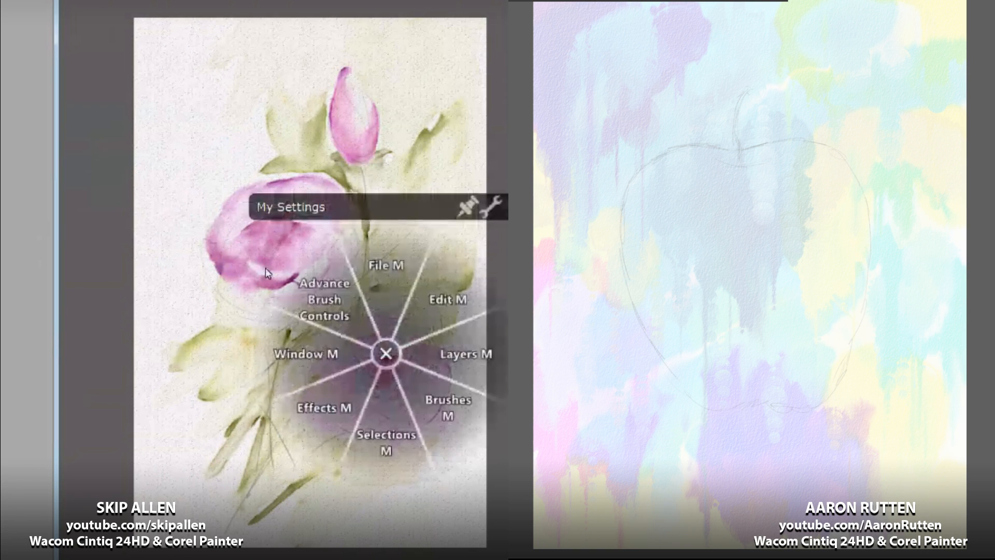
{"action": "left_click", "coordinate": [447, 408]}
{"action": "left_click", "coordinate": [317, 400]}
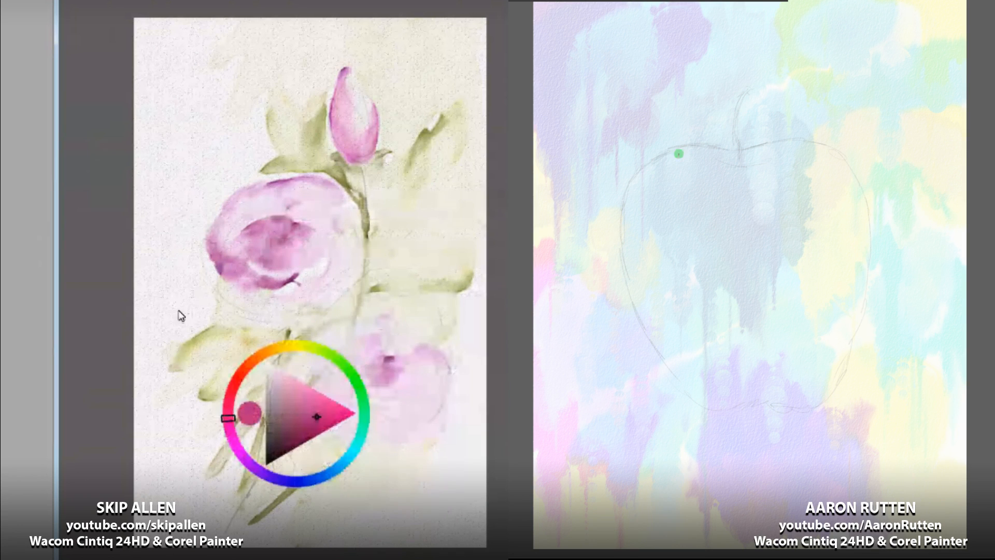
Step: Trace the apple's upper edge and upper left side in soft red-brown, and change the rose canvas color to a light magenta pink
{"action": "left_click_drag", "start_coordinate": [629, 188], "coordinate": [691, 150]}
{"action": "left_click_drag", "start_coordinate": [311, 408], "coordinate": [305, 400]}
{"action": "left_click_drag", "start_coordinate": [691, 149], "coordinate": [730, 151]}
{"action": "left_click_drag", "start_coordinate": [305, 400], "coordinate": [303, 393]}
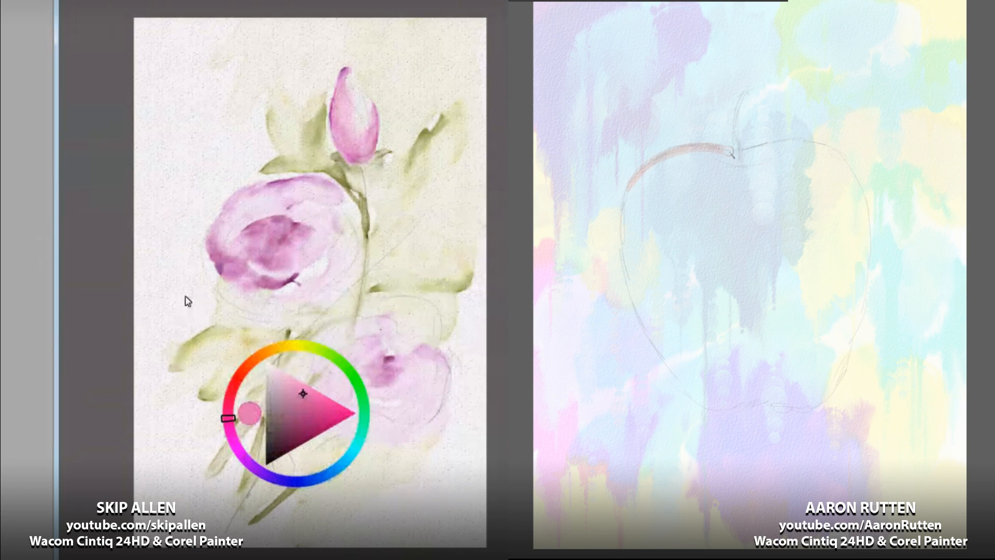
{"action": "left_click_drag", "start_coordinate": [731, 153], "coordinate": [827, 145]}
{"action": "left_click_drag", "start_coordinate": [629, 189], "coordinate": [627, 273]}
{"action": "left_click_drag", "start_coordinate": [228, 418], "coordinate": [233, 440]}
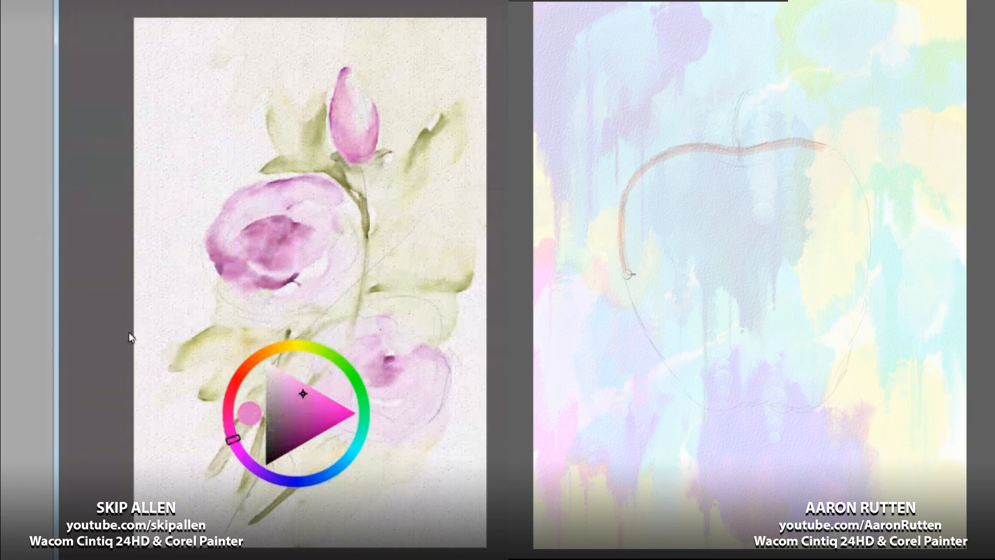
Step: Complete the red-brown apple outline around its lower and right edges, and try a magenta squiggle beside the upper rose and undo it
{"action": "mouse_move", "coordinate": [627, 274]}
{"action": "left_mouse_down"}
{"action": "mouse_move", "coordinate": [653, 336]}
{"action": "mouse_move", "coordinate": [707, 399]}
{"action": "left_mouse_up"}
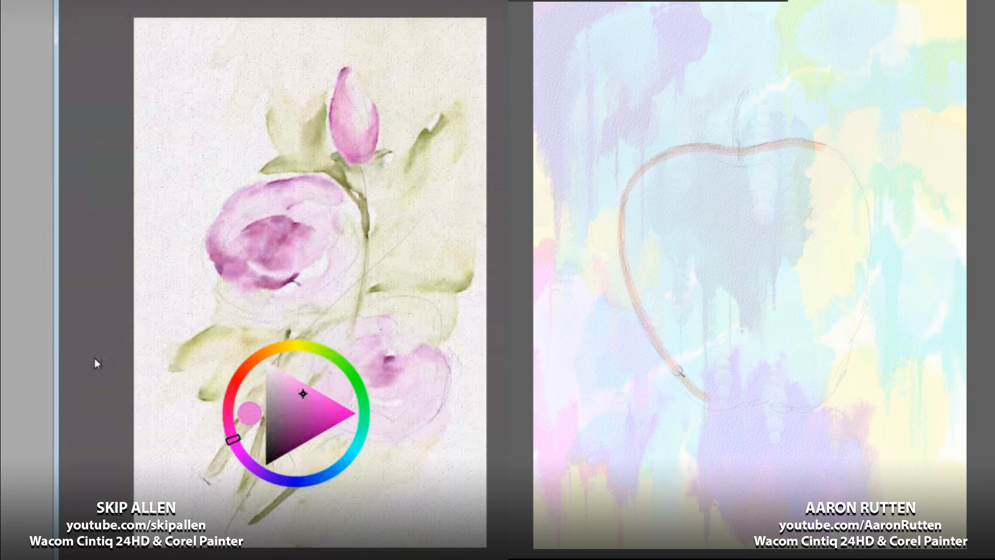
{"action": "mouse_move", "coordinate": [158, 254]}
{"action": "left_mouse_down"}
{"action": "mouse_move", "coordinate": [197, 189]}
{"action": "mouse_move", "coordinate": [187, 229]}
{"action": "left_mouse_up"}
{"action": "left_click_drag", "start_coordinate": [708, 400], "coordinate": [812, 404]}
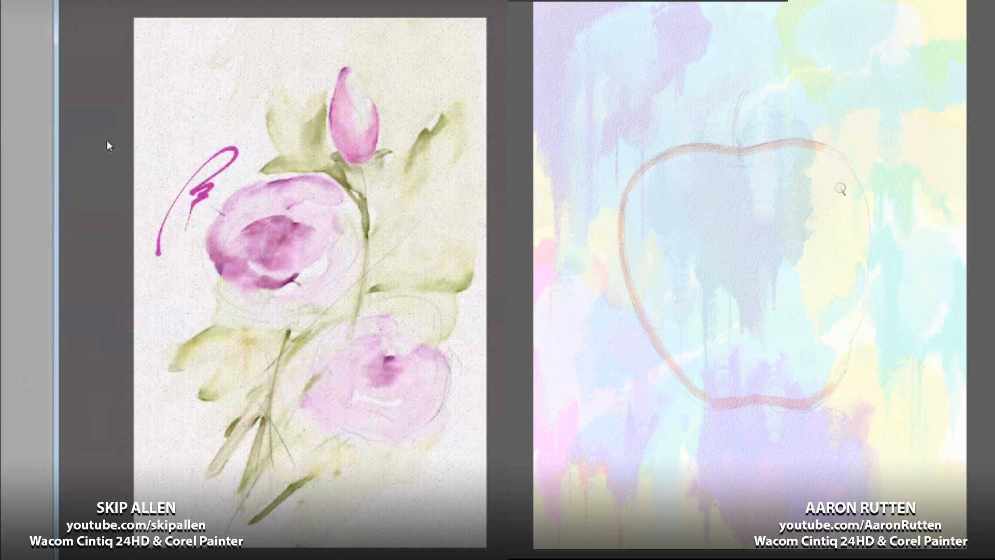
{"action": "key", "text": "ctrl+z"}
{"action": "mouse_move", "coordinate": [826, 150]}
{"action": "left_mouse_down"}
{"action": "mouse_move", "coordinate": [861, 194]}
{"action": "mouse_move", "coordinate": [869, 259]}
{"action": "mouse_move", "coordinate": [842, 358]}
{"action": "mouse_move", "coordinate": [824, 378]}
{"action": "left_mouse_up"}
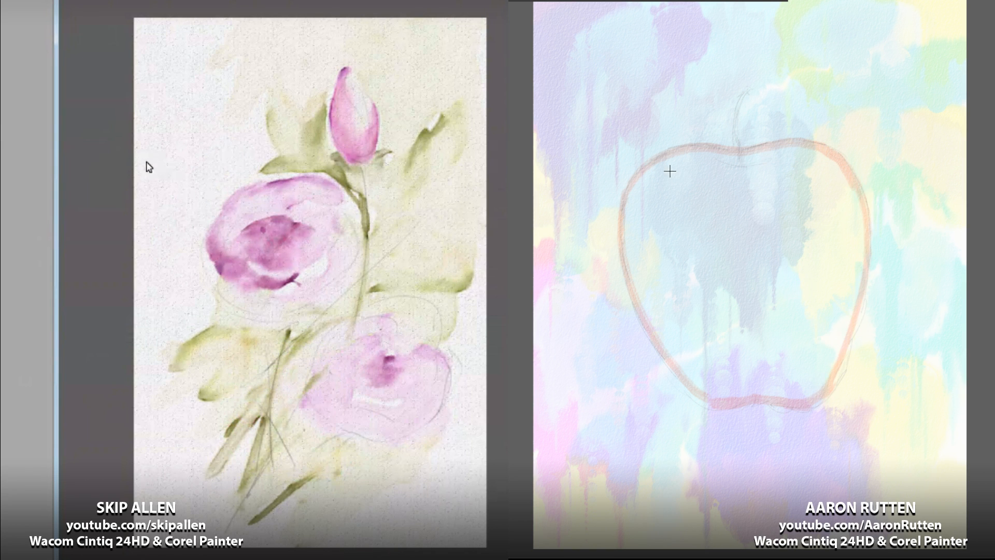
Step: Fill the apple with a translucent red-brown wash, undo trial magenta strokes beside the upper rose, and deepen that rose's center
{"action": "mouse_move", "coordinate": [671, 165]}
{"action": "left_mouse_down"}
{"action": "mouse_move", "coordinate": [631, 210]}
{"action": "mouse_move", "coordinate": [664, 167]}
{"action": "mouse_move", "coordinate": [724, 161]}
{"action": "mouse_move", "coordinate": [648, 191]}
{"action": "mouse_move", "coordinate": [638, 251]}
{"action": "mouse_move", "coordinate": [646, 279]}
{"action": "mouse_move", "coordinate": [635, 234]}
{"action": "mouse_move", "coordinate": [662, 331]}
{"action": "mouse_move", "coordinate": [687, 367]}
{"action": "mouse_move", "coordinate": [655, 316]}
{"action": "mouse_move", "coordinate": [698, 382]}
{"action": "mouse_move", "coordinate": [718, 390]}
{"action": "mouse_move", "coordinate": [751, 371]}
{"action": "mouse_move", "coordinate": [720, 399]}
{"action": "mouse_move", "coordinate": [770, 385]}
{"action": "mouse_move", "coordinate": [732, 395]}
{"action": "mouse_move", "coordinate": [812, 392]}
{"action": "mouse_move", "coordinate": [840, 327]}
{"action": "mouse_move", "coordinate": [855, 224]}
{"action": "mouse_move", "coordinate": [845, 181]}
{"action": "mouse_move", "coordinate": [799, 154]}
{"action": "mouse_move", "coordinate": [725, 165]}
{"action": "mouse_move", "coordinate": [688, 189]}
{"action": "mouse_move", "coordinate": [658, 223]}
{"action": "mouse_move", "coordinate": [656, 256]}
{"action": "mouse_move", "coordinate": [664, 228]}
{"action": "mouse_move", "coordinate": [675, 319]}
{"action": "mouse_move", "coordinate": [711, 363]}
{"action": "mouse_move", "coordinate": [758, 355]}
{"action": "mouse_move", "coordinate": [733, 377]}
{"action": "mouse_move", "coordinate": [791, 368]}
{"action": "mouse_move", "coordinate": [813, 346]}
{"action": "mouse_move", "coordinate": [812, 359]}
{"action": "mouse_move", "coordinate": [837, 265]}
{"action": "mouse_move", "coordinate": [836, 223]}
{"action": "mouse_move", "coordinate": [832, 195]}
{"action": "mouse_move", "coordinate": [815, 181]}
{"action": "mouse_move", "coordinate": [734, 175]}
{"action": "mouse_move", "coordinate": [798, 181]}
{"action": "mouse_move", "coordinate": [691, 207]}
{"action": "mouse_move", "coordinate": [781, 201]}
{"action": "mouse_move", "coordinate": [698, 233]}
{"action": "mouse_move", "coordinate": [698, 283]}
{"action": "mouse_move", "coordinate": [713, 245]}
{"action": "mouse_move", "coordinate": [712, 278]}
{"action": "mouse_move", "coordinate": [725, 298]}
{"action": "mouse_move", "coordinate": [738, 248]}
{"action": "mouse_move", "coordinate": [729, 340]}
{"action": "mouse_move", "coordinate": [804, 327]}
{"action": "mouse_move", "coordinate": [812, 208]}
{"action": "mouse_move", "coordinate": [768, 234]}
{"action": "mouse_move", "coordinate": [773, 289]}
{"action": "mouse_move", "coordinate": [814, 284]}
{"action": "left_mouse_up"}
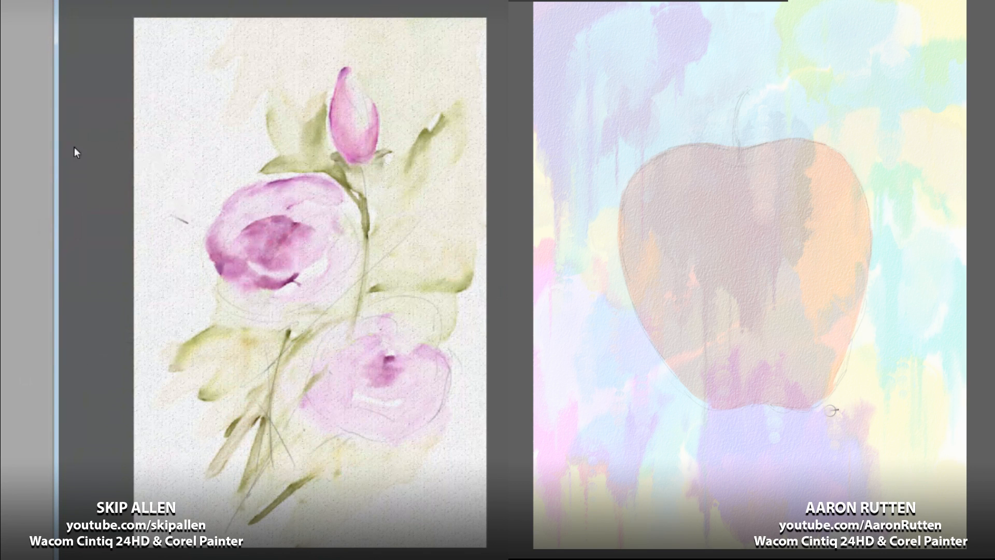
{"action": "mouse_move", "coordinate": [171, 214]}
{"action": "left_mouse_down"}
{"action": "mouse_move", "coordinate": [194, 152]}
{"action": "mouse_move", "coordinate": [235, 156]}
{"action": "mouse_move", "coordinate": [192, 179]}
{"action": "mouse_move", "coordinate": [215, 171]}
{"action": "mouse_move", "coordinate": [202, 192]}
{"action": "mouse_move", "coordinate": [220, 181]}
{"action": "mouse_move", "coordinate": [112, 123]}
{"action": "mouse_move", "coordinate": [87, 164]}
{"action": "mouse_move", "coordinate": [114, 113]}
{"action": "mouse_move", "coordinate": [86, 138]}
{"action": "mouse_move", "coordinate": [99, 140]}
{"action": "mouse_move", "coordinate": [68, 154]}
{"action": "mouse_move", "coordinate": [95, 147]}
{"action": "mouse_move", "coordinate": [201, 214]}
{"action": "mouse_move", "coordinate": [177, 227]}
{"action": "mouse_move", "coordinate": [191, 229]}
{"action": "mouse_move", "coordinate": [191, 277]}
{"action": "mouse_move", "coordinate": [197, 242]}
{"action": "mouse_move", "coordinate": [194, 273]}
{"action": "left_mouse_up"}
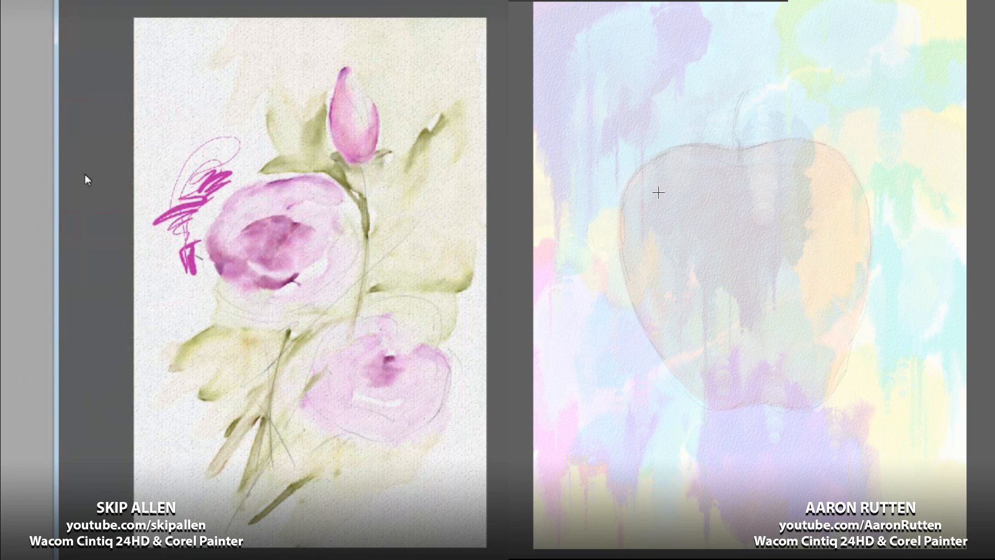
{"action": "key", "text": "ctrl+z"}
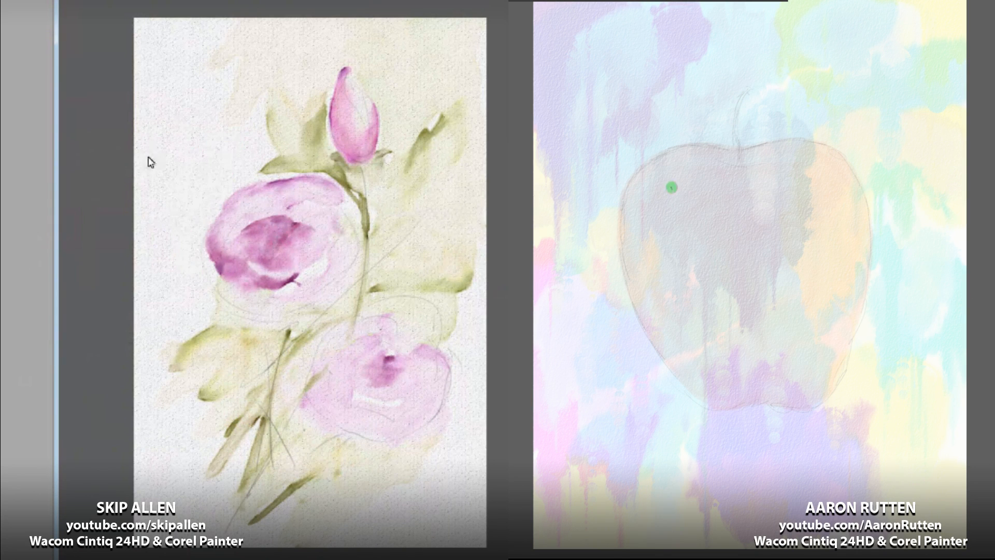
{"action": "mouse_move", "coordinate": [147, 157]}
{"action": "left_mouse_down"}
{"action": "mouse_move", "coordinate": [168, 169]}
{"action": "mouse_move", "coordinate": [170, 159]}
{"action": "left_mouse_up"}
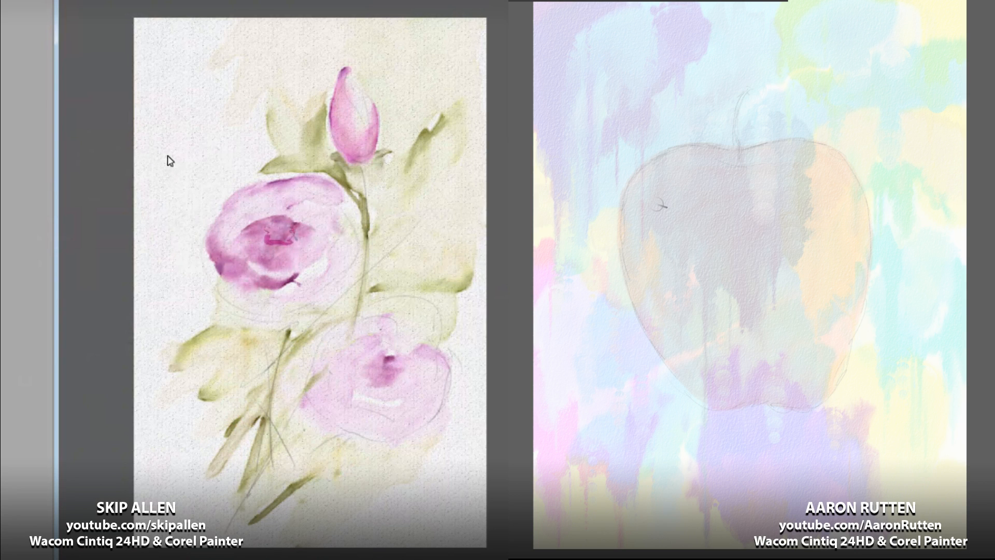
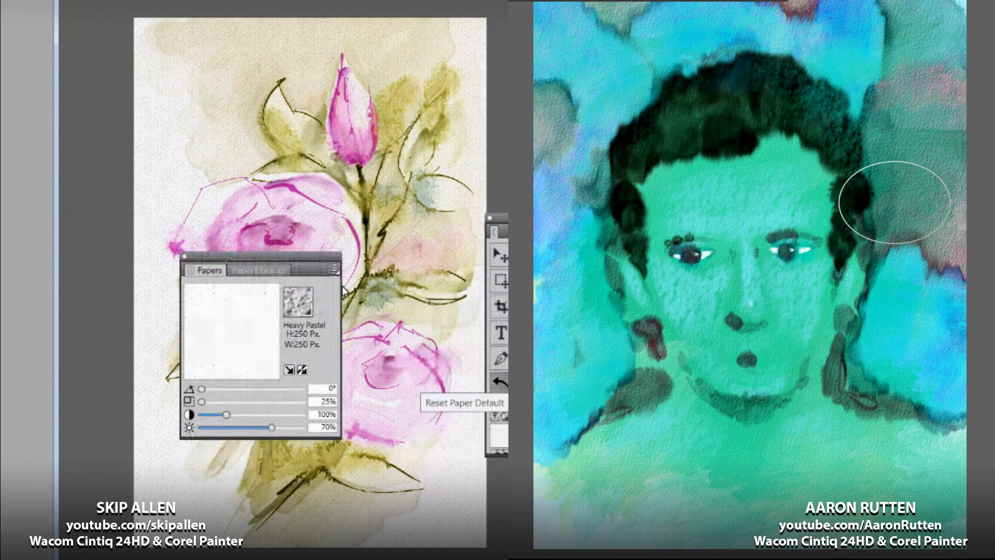
Step: Brush grainy texture over the blue background around the green portrait, and undo the last stroke at the portrait's lower left corner
{"action": "mouse_move", "coordinate": [883, 71]}
{"action": "left_mouse_down"}
{"action": "mouse_move", "coordinate": [896, 49]}
{"action": "mouse_move", "coordinate": [813, 82]}
{"action": "mouse_move", "coordinate": [688, 32]}
{"action": "mouse_move", "coordinate": [562, 19]}
{"action": "mouse_move", "coordinate": [528, 153]}
{"action": "mouse_move", "coordinate": [549, 207]}
{"action": "left_mouse_up"}
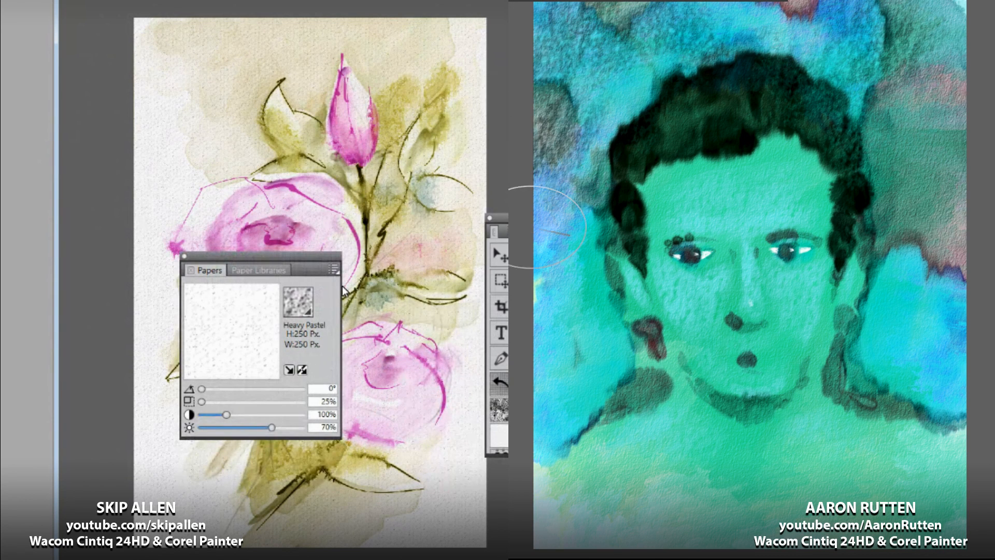
{"action": "mouse_move", "coordinate": [935, 310]}
{"action": "left_mouse_down"}
{"action": "mouse_move", "coordinate": [933, 195]}
{"action": "mouse_move", "coordinate": [982, 223]}
{"action": "left_mouse_up"}
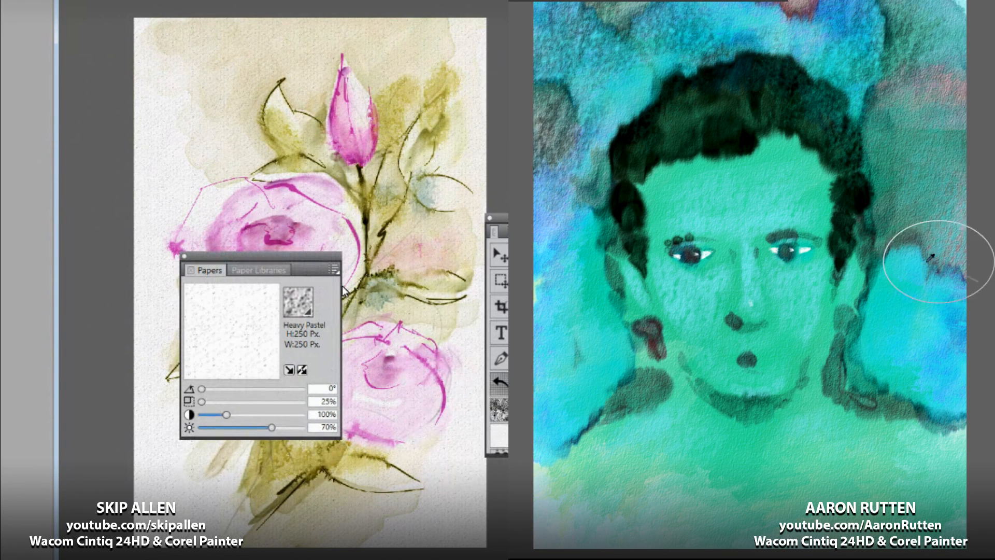
{"action": "left_click_drag", "start_coordinate": [888, 233], "coordinate": [888, 378]}
{"action": "left_click_drag", "start_coordinate": [577, 525], "coordinate": [604, 556]}
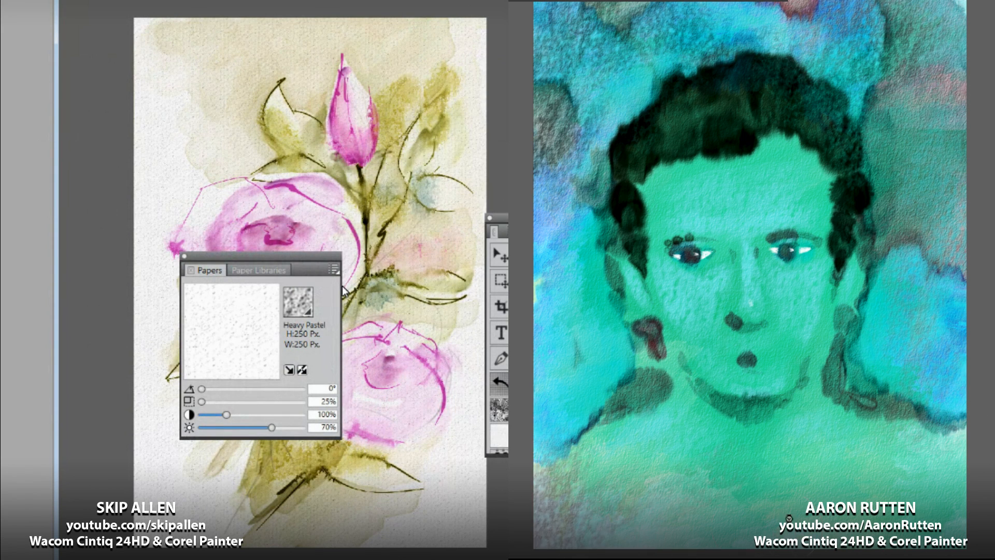
{"action": "key", "text": "ctrl+z"}
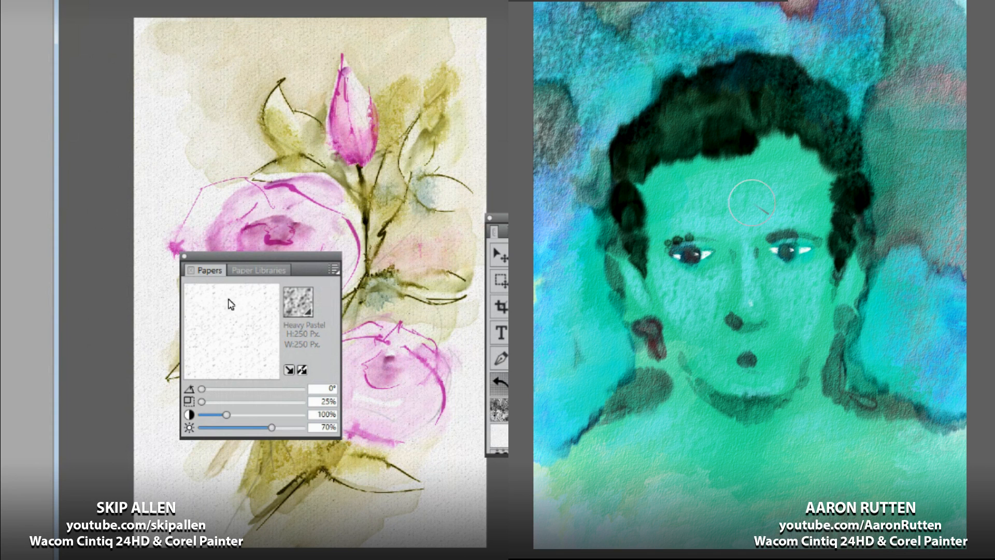
Step: Set the Heavy Pastel paper's scale to 25% and its brightness to 70%
{"action": "left_click", "coordinate": [214, 316]}
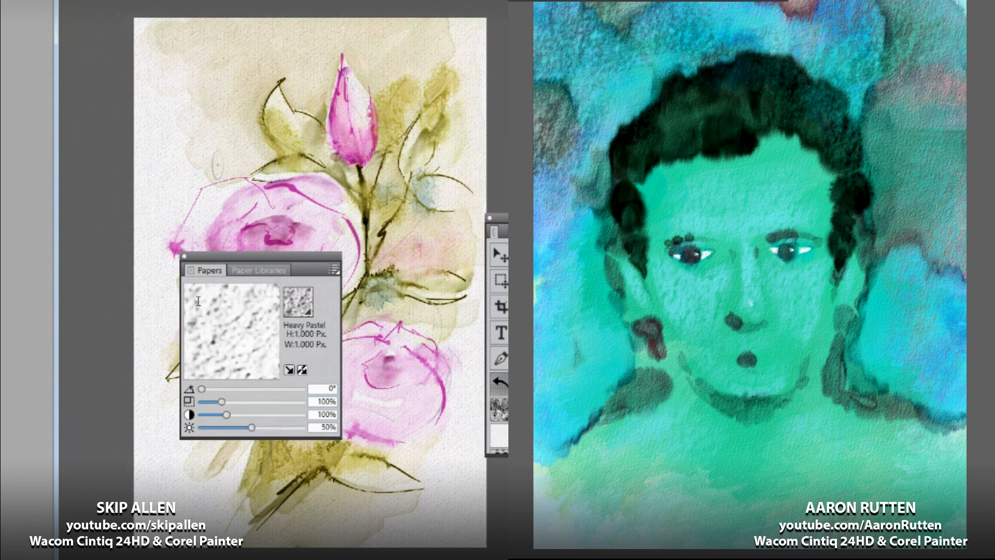
{"action": "type", "text": "25"}
{"action": "key", "text": "Return"}
{"action": "left_click", "coordinate": [768, 166]}
{"action": "left_click", "coordinate": [323, 428]}
{"action": "key", "text": "ctrl+z"}
{"action": "type", "text": "70"}
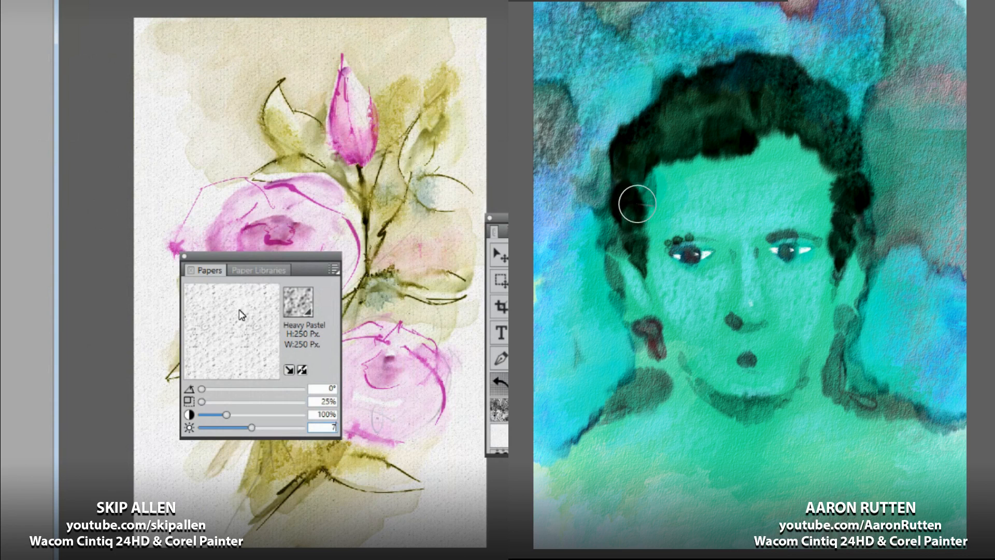
{"action": "key", "text": "Return"}
Step: Shade the portrait's nose bridge, brow, mouth and chin in dark green, moving the paper settings clear of the upper rose
{"action": "left_click_drag", "start_coordinate": [732, 261], "coordinate": [683, 240]}
{"action": "left_click_drag", "start_coordinate": [764, 259], "coordinate": [787, 234]}
{"action": "mouse_move", "coordinate": [734, 295]}
{"action": "left_mouse_down"}
{"action": "mouse_move", "coordinate": [749, 355]}
{"action": "mouse_move", "coordinate": [729, 357]}
{"action": "mouse_move", "coordinate": [769, 357]}
{"action": "mouse_move", "coordinate": [754, 371]}
{"action": "left_mouse_up"}
{"action": "left_click_drag", "start_coordinate": [259, 256], "coordinate": [402, 273]}
{"action": "left_click_drag", "start_coordinate": [713, 396], "coordinate": [746, 411]}
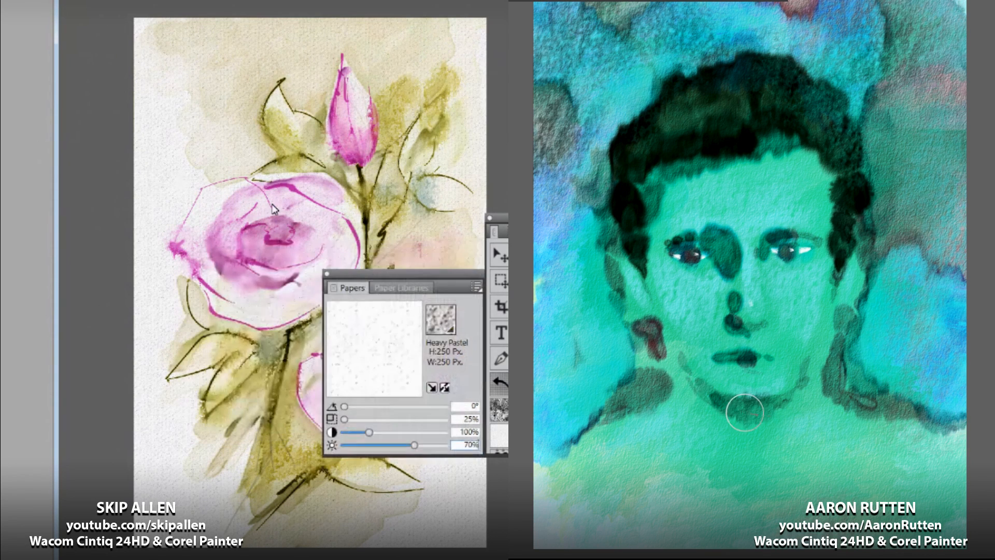
{"action": "left_click_drag", "start_coordinate": [402, 273], "coordinate": [416, 294]}
{"action": "left_click_drag", "start_coordinate": [746, 411], "coordinate": [781, 408]}
Step: Deepen the dark green shadows beside the portrait's face and along its neck, and create a new blank canvas
{"action": "left_click_drag", "start_coordinate": [841, 269], "coordinate": [834, 291]}
{"action": "left_click", "coordinate": [342, 294]}
{"action": "left_click_drag", "start_coordinate": [643, 252], "coordinate": [644, 282]}
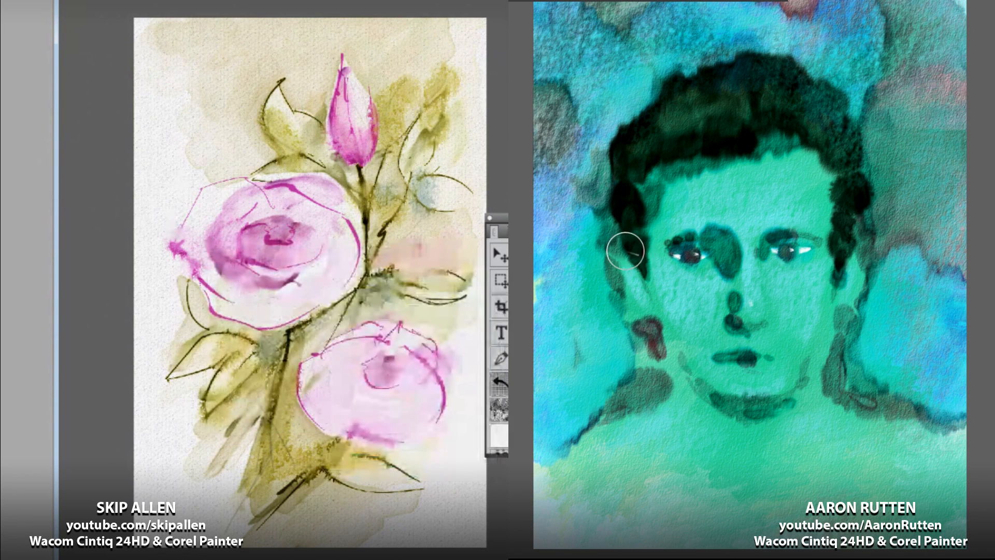
{"action": "mouse_move", "coordinate": [654, 361]}
{"action": "left_mouse_down"}
{"action": "mouse_move", "coordinate": [657, 382]}
{"action": "mouse_move", "coordinate": [676, 395]}
{"action": "mouse_move", "coordinate": [741, 411]}
{"action": "mouse_move", "coordinate": [661, 397]}
{"action": "mouse_move", "coordinate": [596, 431]}
{"action": "left_mouse_up"}
{"action": "key", "text": "ctrl+n"}
{"action": "left_click_drag", "start_coordinate": [830, 369], "coordinate": [838, 404]}
{"action": "left_click_drag", "start_coordinate": [831, 311], "coordinate": [823, 395]}
{"action": "key", "text": "Return"}
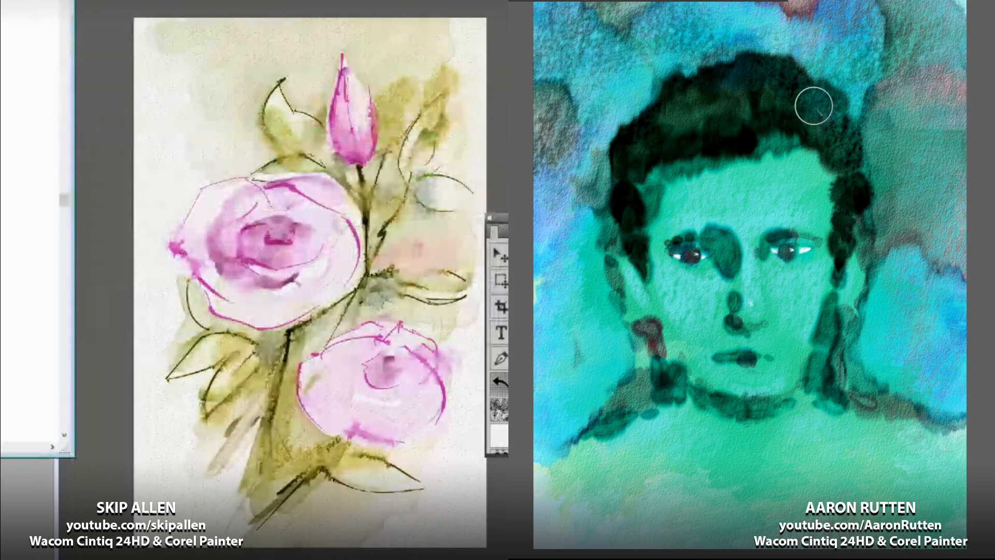
Step: Place the new blank canvas over the rose painting, show it whole at 59.9%, and put the paper settings beside it
{"action": "left_click_drag", "start_coordinate": [0, 0], "coordinate": [149, 0]}
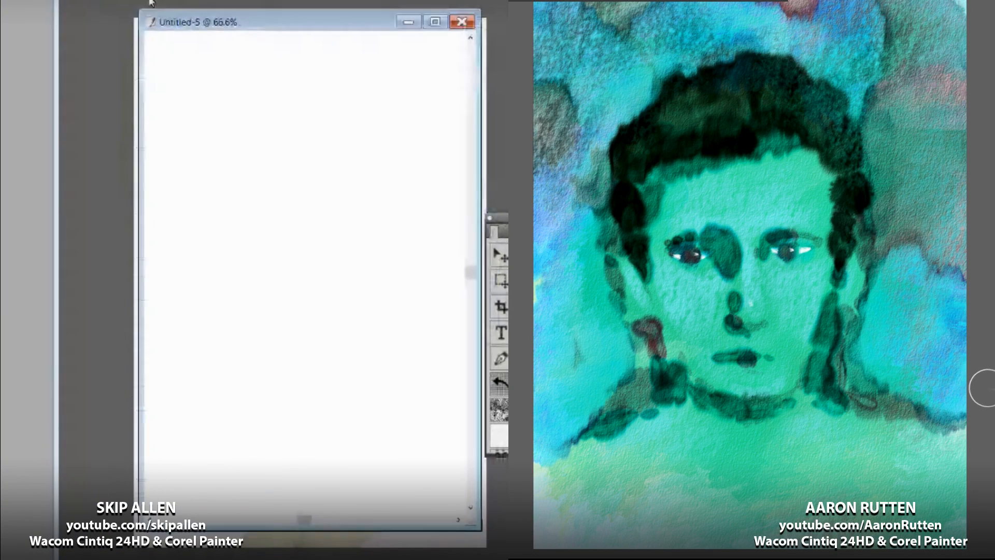
{"action": "scroll", "coordinate": [140, 63], "scroll_direction": "down", "scroll_amount": 1}
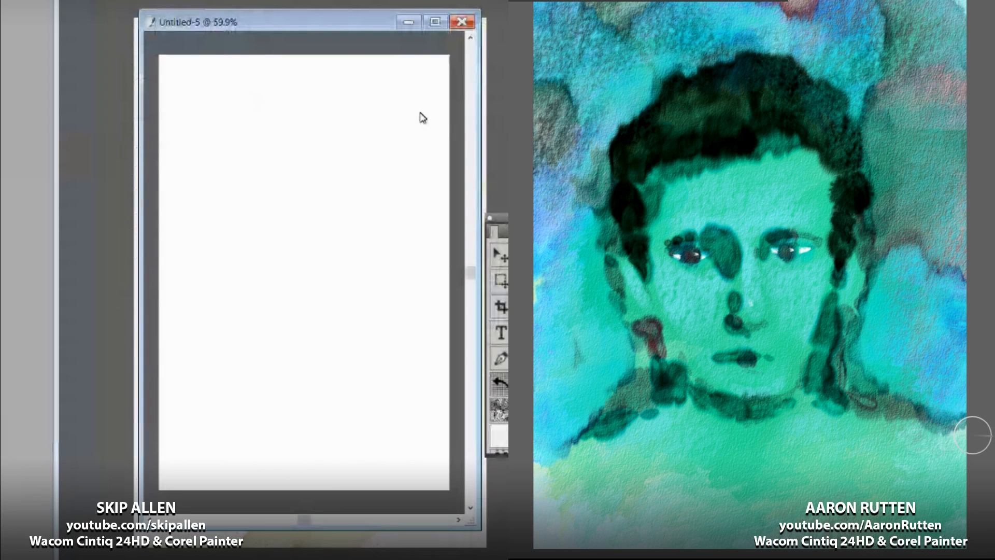
{"action": "mouse_move", "coordinate": [507, 274]}
{"action": "left_mouse_down"}
{"action": "mouse_move", "coordinate": [368, 207]}
{"action": "mouse_move", "coordinate": [1, 154]}
{"action": "mouse_move", "coordinate": [25, 195]}
{"action": "mouse_move", "coordinate": [90, 223]}
{"action": "left_mouse_up"}
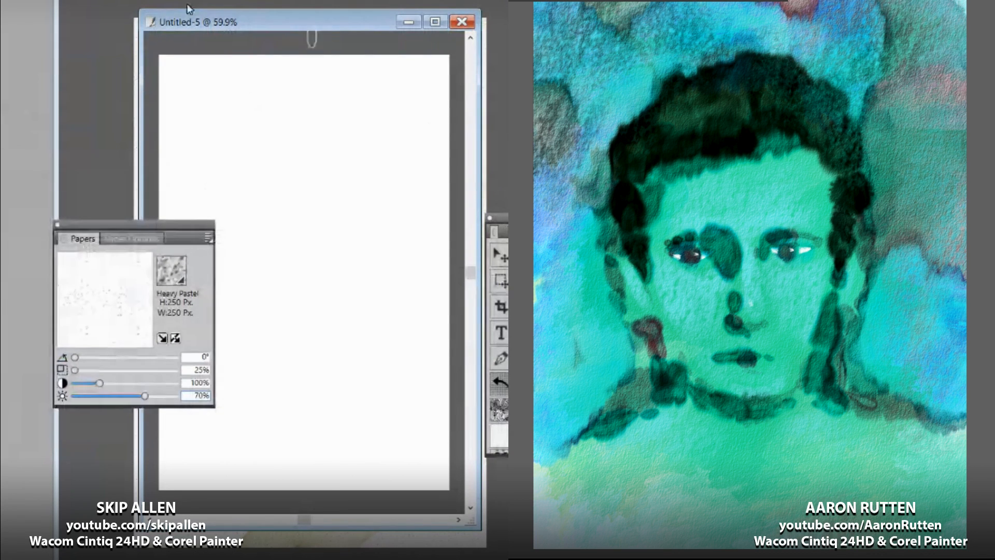
{"action": "left_click_drag", "start_coordinate": [212, 22], "coordinate": [250, 16]}
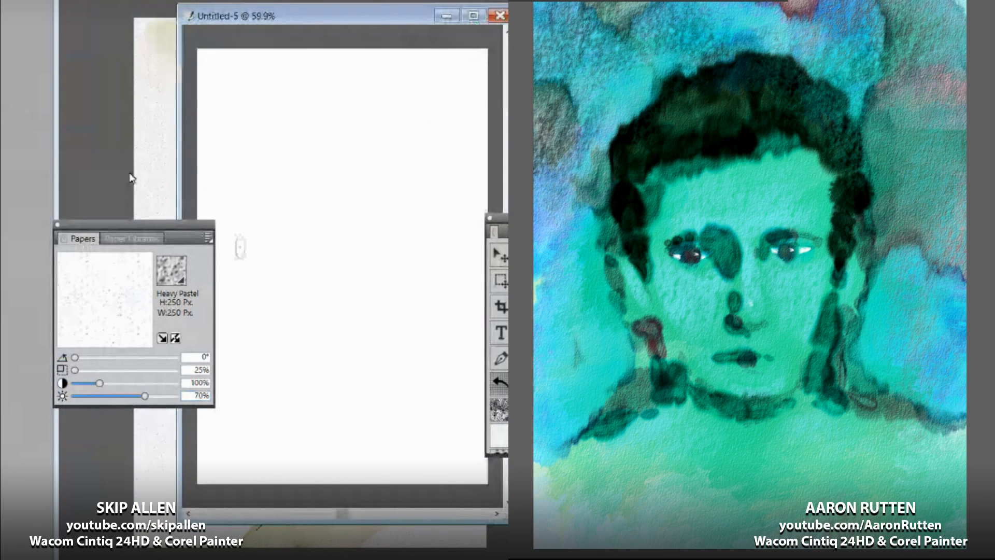
Step: Choose the black-dotted Horizontal Ch... paper from the Watercolor Papers collection for the blank canvas
{"action": "left_click", "coordinate": [758, 214]}
{"action": "left_click", "coordinate": [171, 270]}
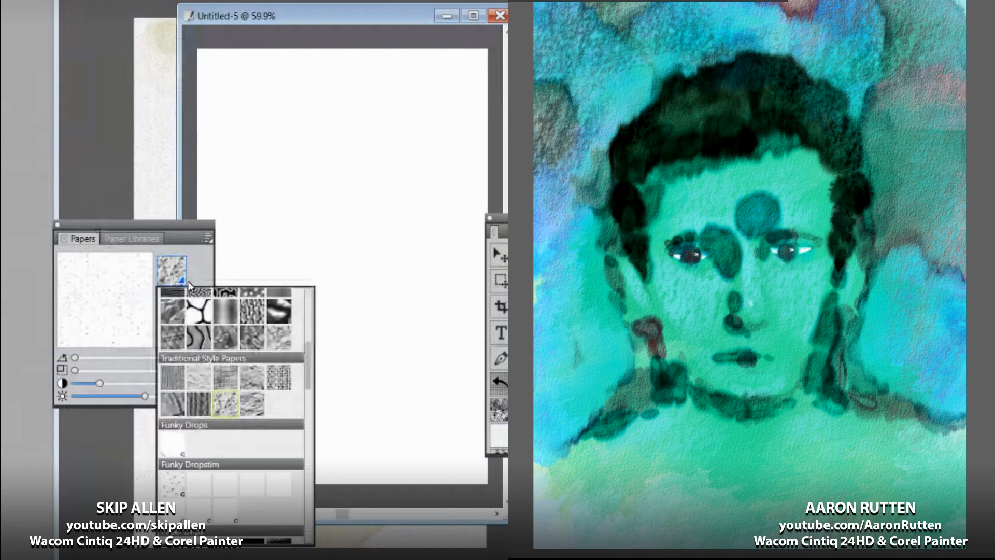
{"action": "scroll", "coordinate": [190, 285], "scroll_direction": "up", "scroll_amount": 3}
{"action": "scroll", "coordinate": [177, 282], "scroll_direction": "up", "scroll_amount": 3}
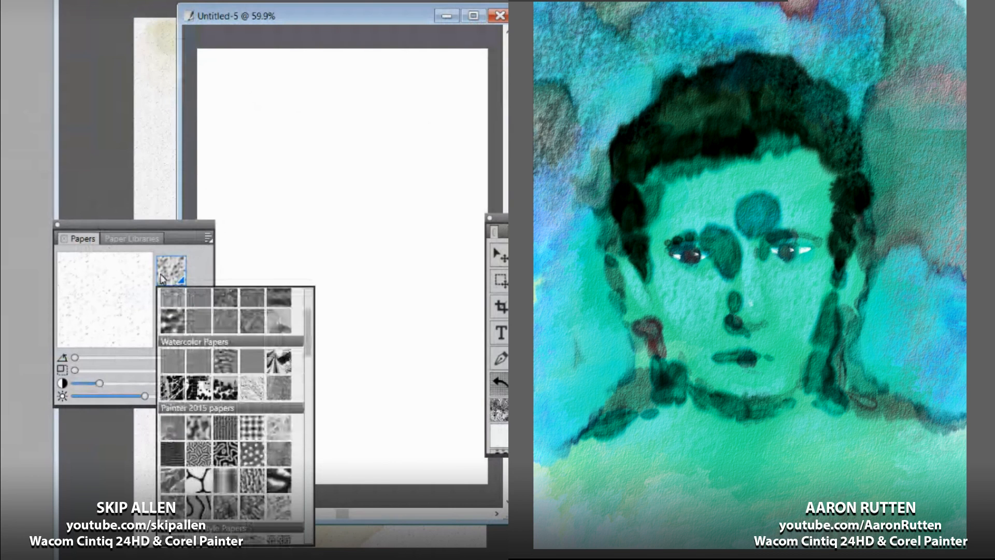
{"action": "left_click", "coordinate": [226, 388]}
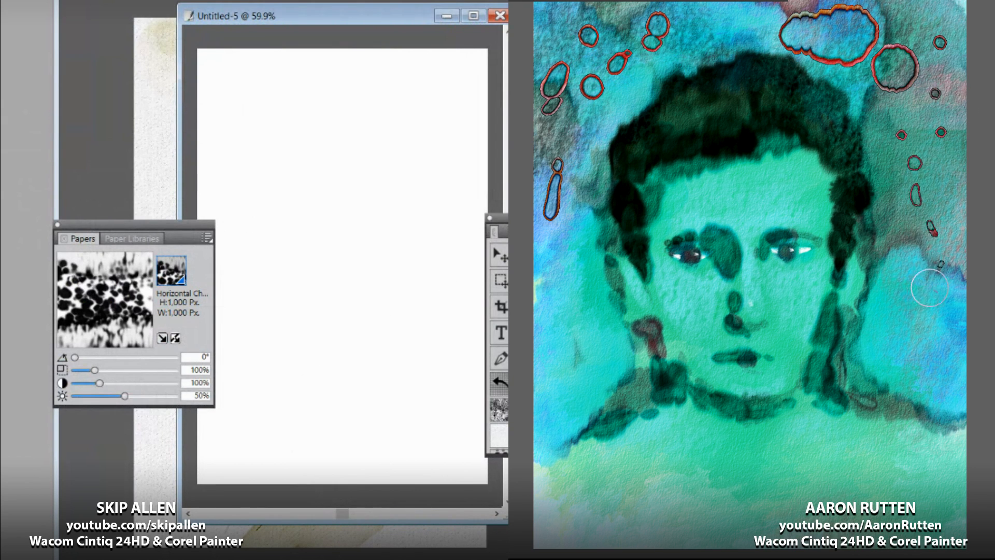
Step: Fill the blank canvas with the black-and-white dotted paper pattern, and put the layer list away
{"action": "mouse_move", "coordinate": [498, 203]}
{"action": "left_mouse_down"}
{"action": "mouse_move", "coordinate": [297, 361]}
{"action": "mouse_move", "coordinate": [297, 336]}
{"action": "left_mouse_up"}
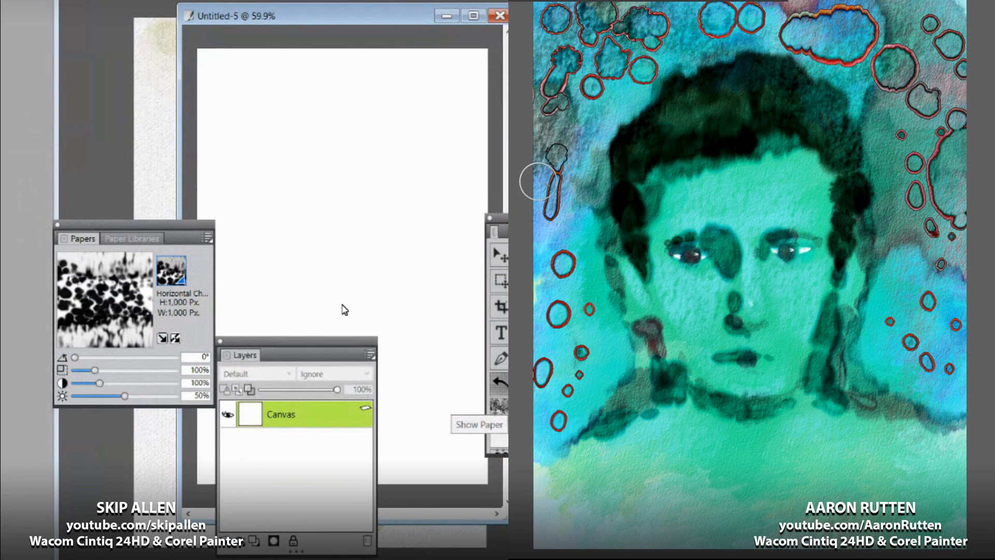
{"action": "left_click_drag", "start_coordinate": [269, 341], "coordinate": [105, 277]}
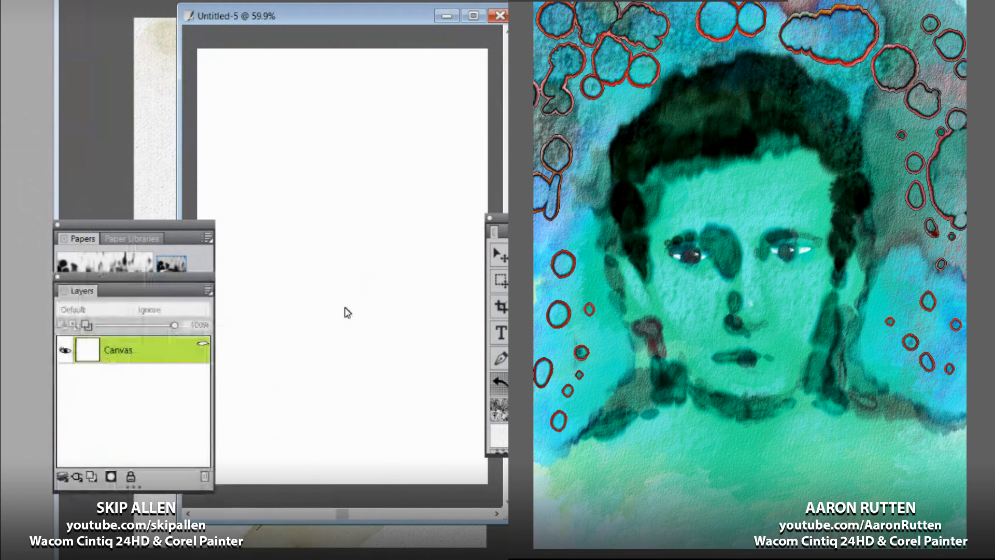
{"action": "left_click", "coordinate": [278, 200]}
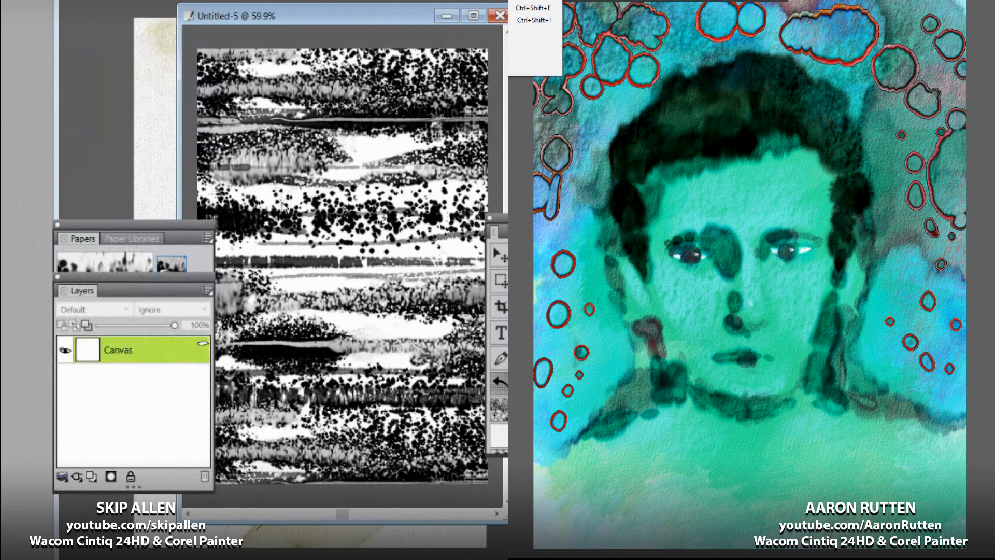
{"action": "left_click", "coordinate": [58, 276]}
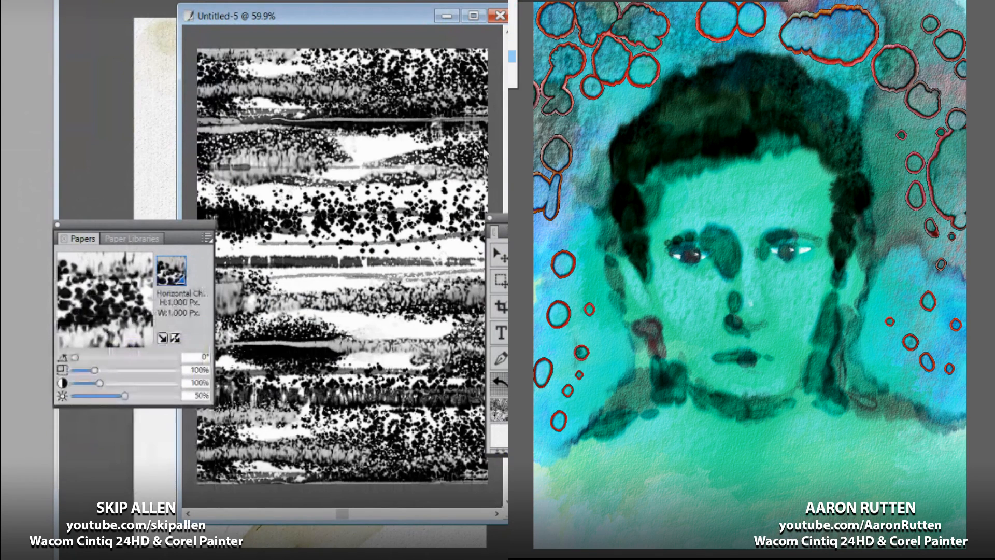
Step: Commit the portrait's ring strokes to an image layer without being asked again, and soften them with a circular aperture of 5.02
{"action": "left_click", "coordinate": [670, 205]}
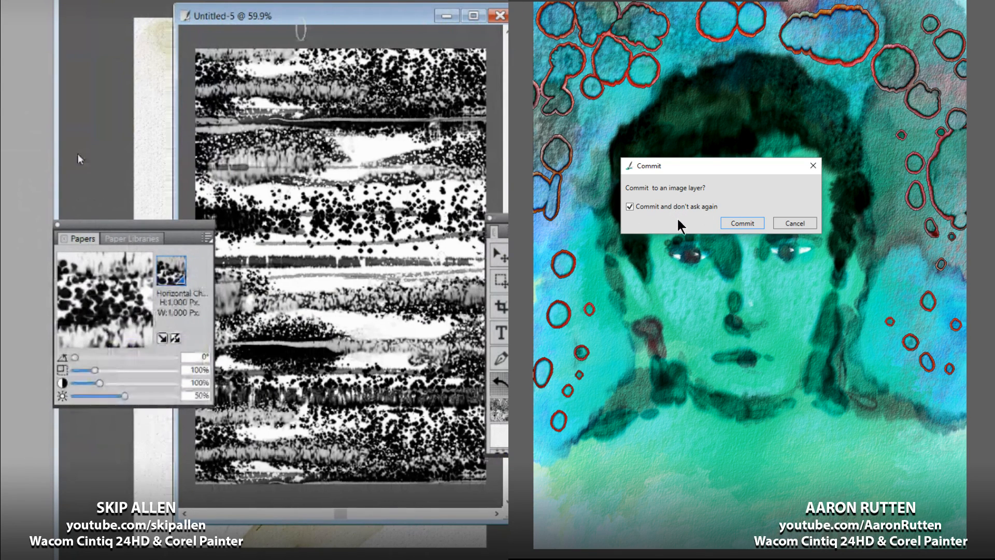
{"action": "left_click", "coordinate": [742, 223]}
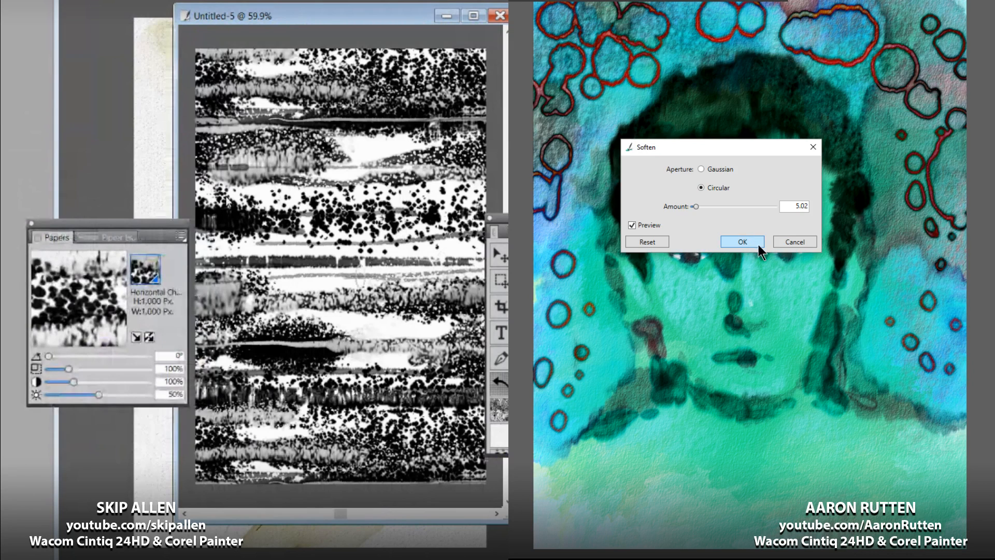
{"action": "left_click", "coordinate": [778, 238]}
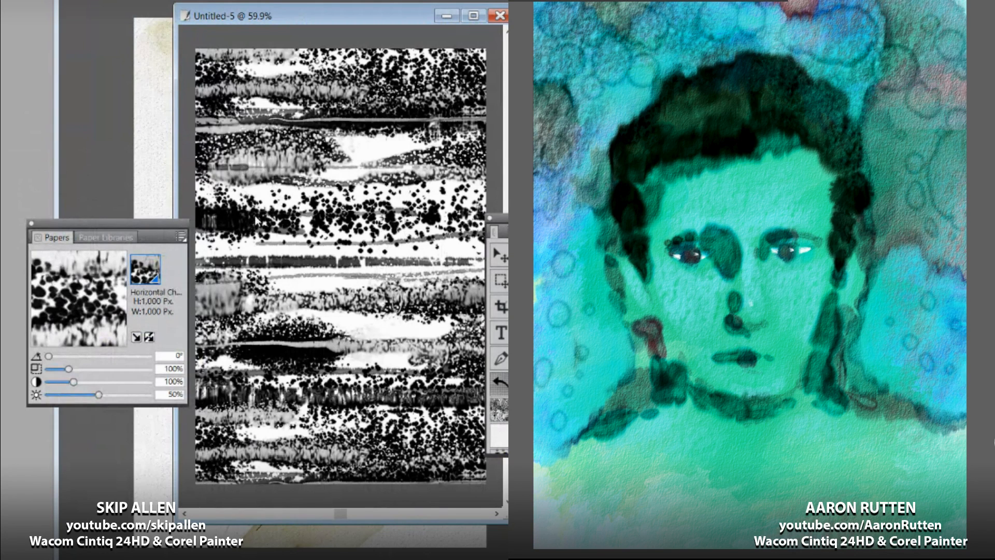
Step: Undo the dotted pattern fill and brush thick dark purple test strokes across the middle of the blank canvas
{"action": "key", "text": "ctrl+z"}
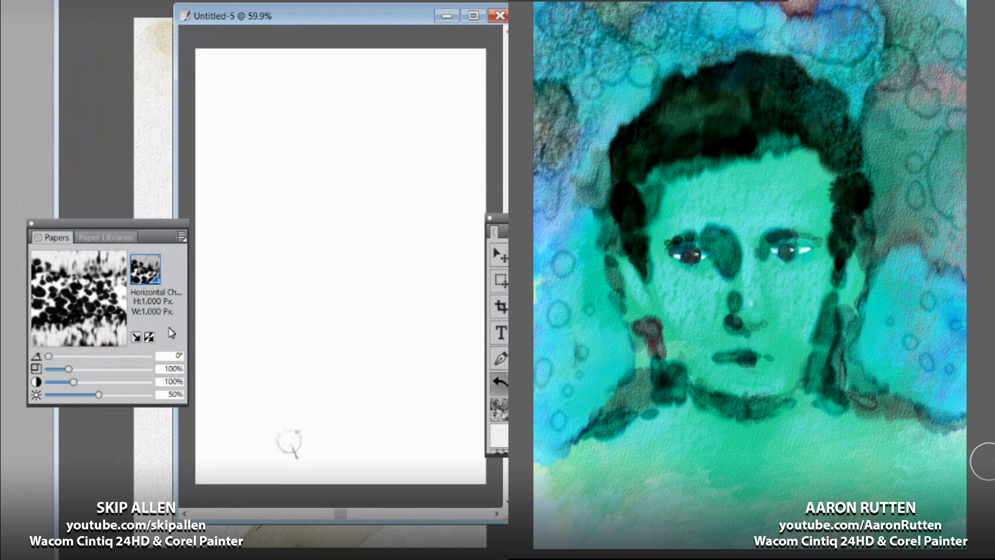
{"action": "mouse_move", "coordinate": [246, 303]}
{"action": "left_mouse_down"}
{"action": "mouse_move", "coordinate": [340, 226]}
{"action": "mouse_move", "coordinate": [455, 168]}
{"action": "left_mouse_up"}
{"action": "mouse_move", "coordinate": [309, 262]}
{"action": "left_mouse_down"}
{"action": "mouse_move", "coordinate": [433, 223]}
{"action": "mouse_move", "coordinate": [451, 245]}
{"action": "left_mouse_up"}
{"action": "left_click_drag", "start_coordinate": [284, 293], "coordinate": [438, 272]}
{"action": "mouse_move", "coordinate": [314, 301]}
{"action": "left_mouse_down"}
{"action": "mouse_move", "coordinate": [427, 299]}
{"action": "mouse_move", "coordinate": [344, 322]}
{"action": "mouse_move", "coordinate": [457, 313]}
{"action": "mouse_move", "coordinate": [389, 322]}
{"action": "mouse_move", "coordinate": [455, 326]}
{"action": "mouse_move", "coordinate": [461, 420]}
{"action": "mouse_move", "coordinate": [437, 335]}
{"action": "mouse_move", "coordinate": [349, 341]}
{"action": "mouse_move", "coordinate": [229, 377]}
{"action": "left_mouse_up"}
{"action": "left_click_drag", "start_coordinate": [417, 339], "coordinate": [324, 384]}
Step: Try a white stroke on the portrait's forehead and undo it, and clear the dark test strokes from the new canvas
{"action": "mouse_move", "coordinate": [769, 207]}
{"action": "left_mouse_down"}
{"action": "mouse_move", "coordinate": [798, 213]}
{"action": "mouse_move", "coordinate": [791, 187]}
{"action": "mouse_move", "coordinate": [803, 192]}
{"action": "mouse_move", "coordinate": [780, 179]}
{"action": "mouse_move", "coordinate": [746, 199]}
{"action": "mouse_move", "coordinate": [753, 204]}
{"action": "mouse_move", "coordinate": [736, 217]}
{"action": "mouse_move", "coordinate": [695, 213]}
{"action": "left_mouse_up"}
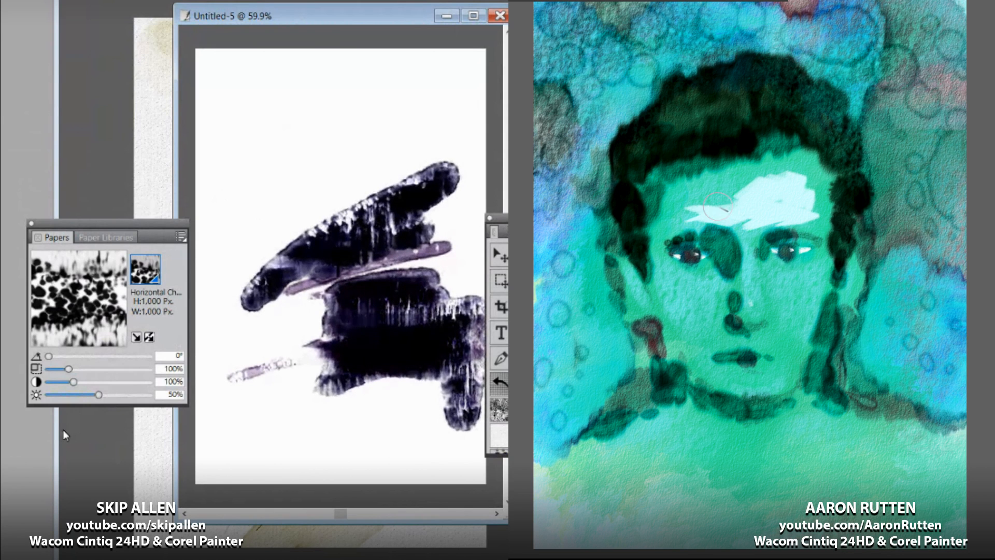
{"action": "key", "text": "ctrl+z"}
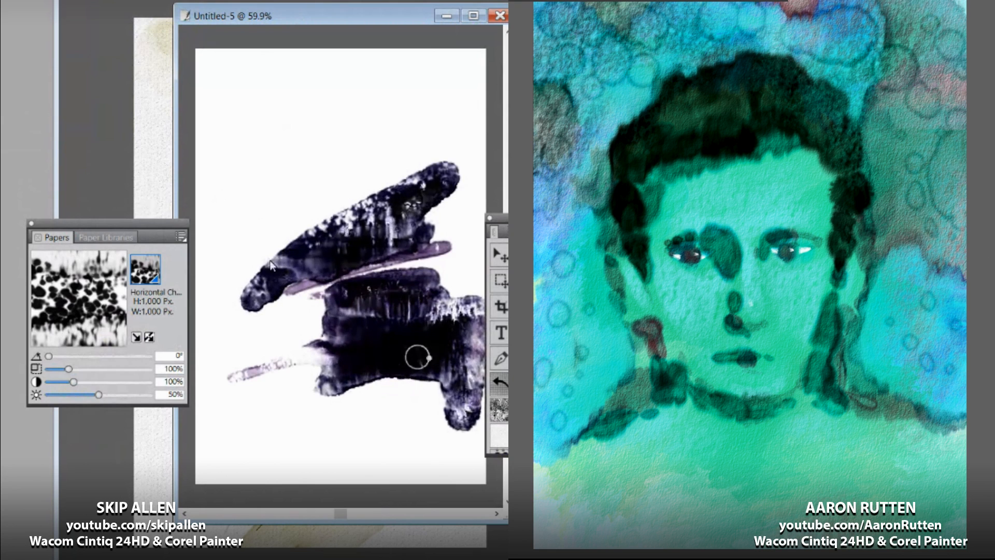
{"action": "key", "text": "Delete"}
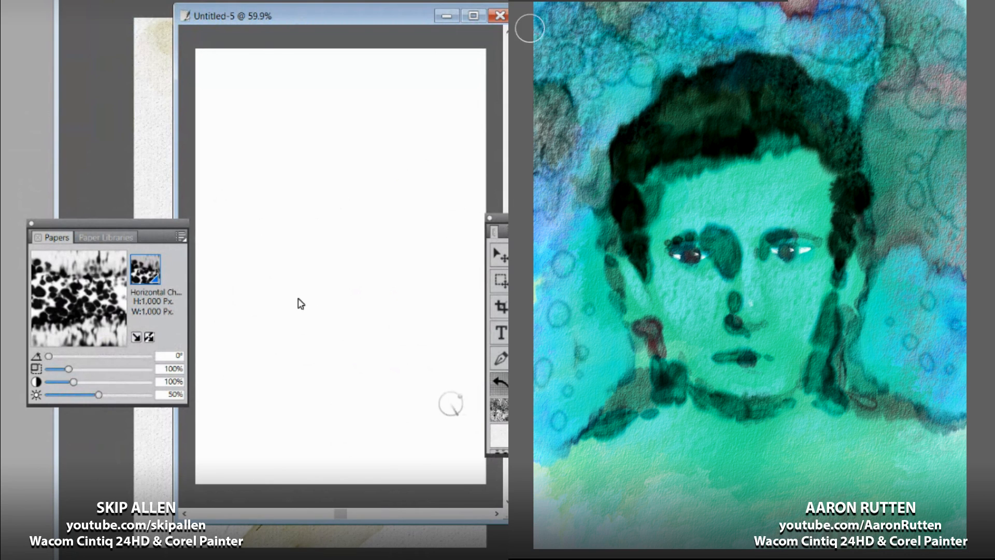
Step: Switch the paper back to Heavy Pastel and set its brightness to 40%
{"action": "left_click", "coordinate": [145, 269]}
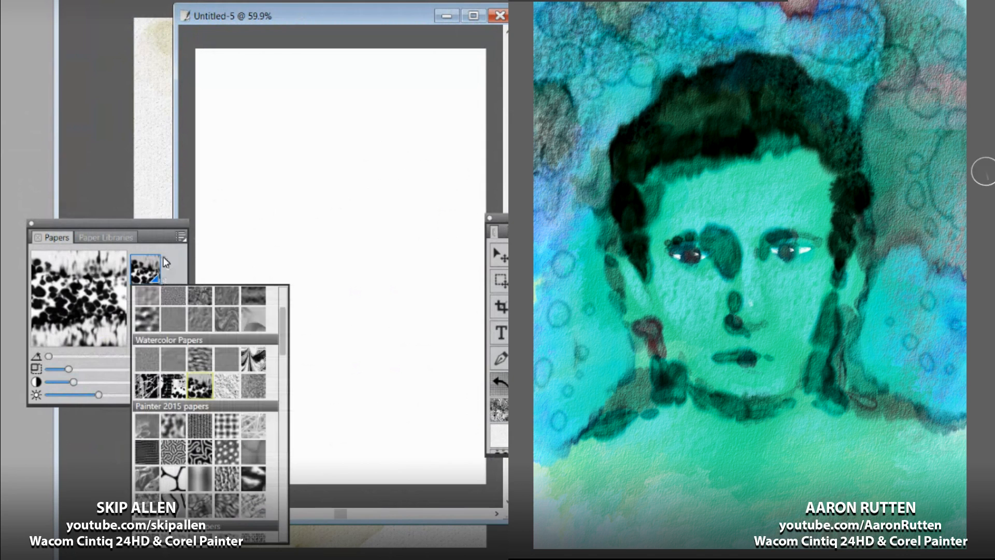
{"action": "scroll", "coordinate": [171, 307], "scroll_direction": "down", "scroll_amount": 10}
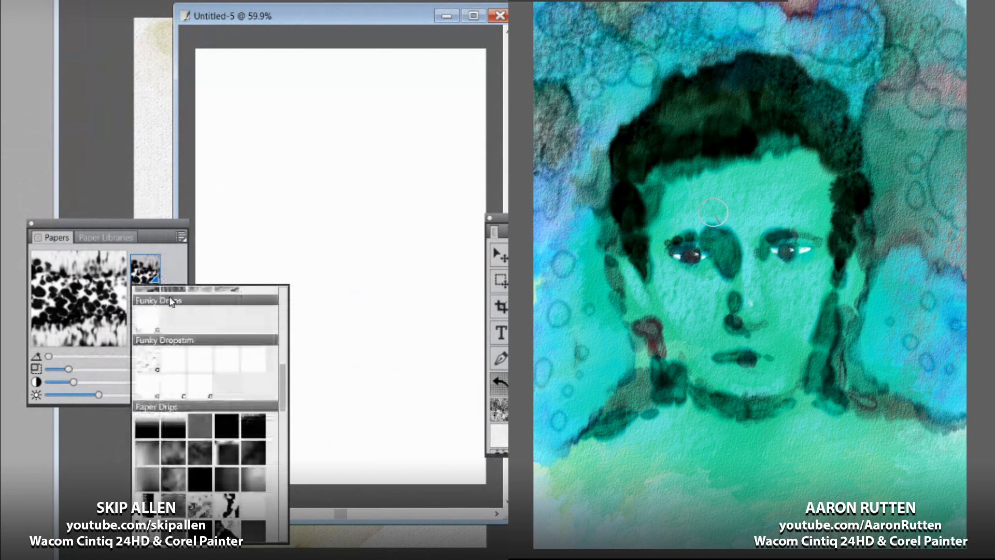
{"action": "scroll", "coordinate": [171, 306], "scroll_direction": "up", "scroll_amount": 5}
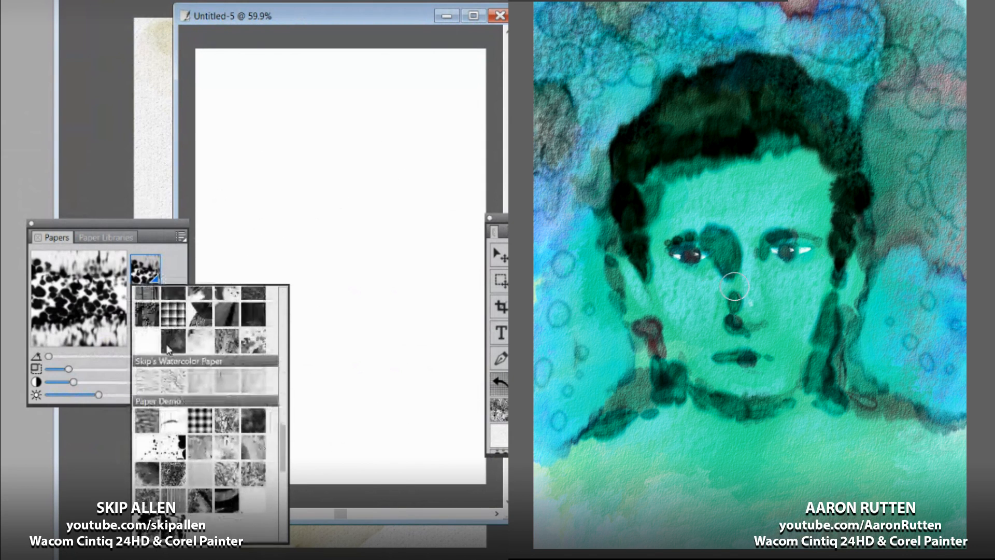
{"action": "scroll", "coordinate": [167, 290], "scroll_direction": "up", "scroll_amount": 3}
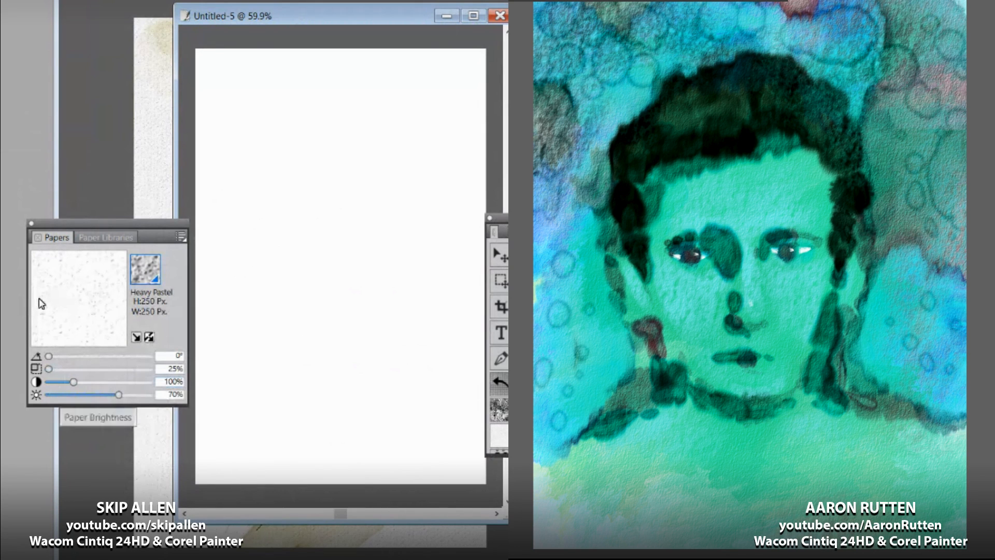
{"action": "left_click_drag", "start_coordinate": [119, 395], "coordinate": [79, 395]}
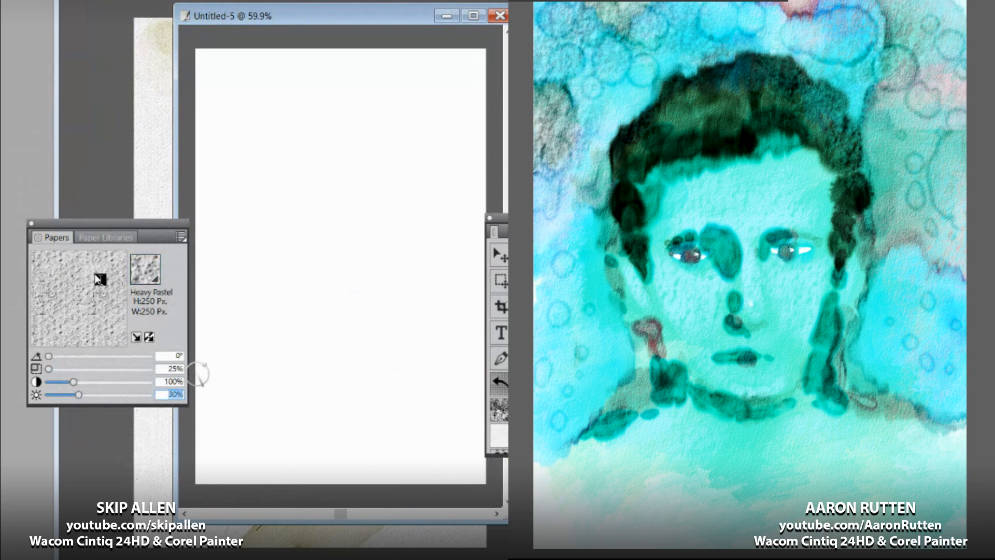
{"action": "key", "text": "Return"}
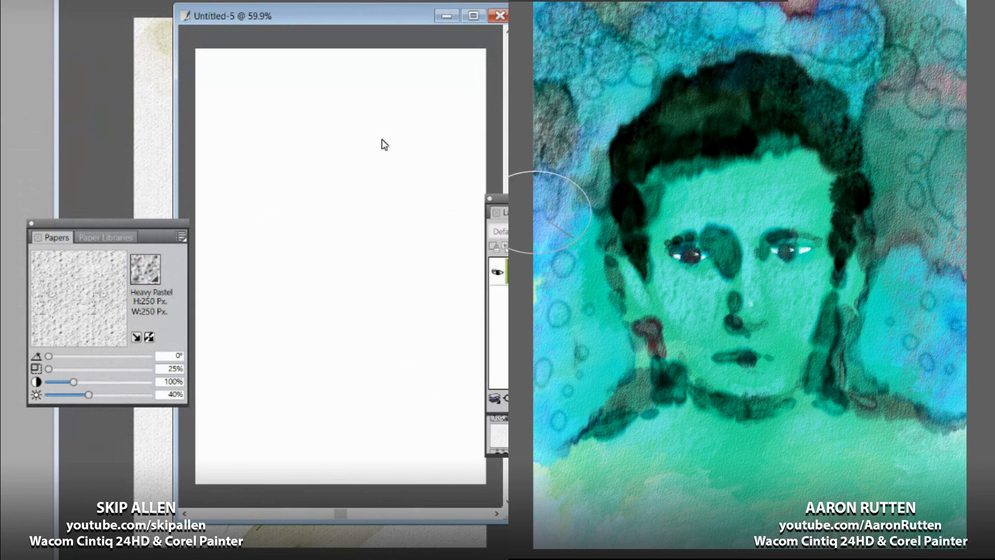
Step: Add a layer of gray Heavy Pastel texture above the blank canvas, using the Gel composite method
{"action": "key", "text": "ctrl+4"}
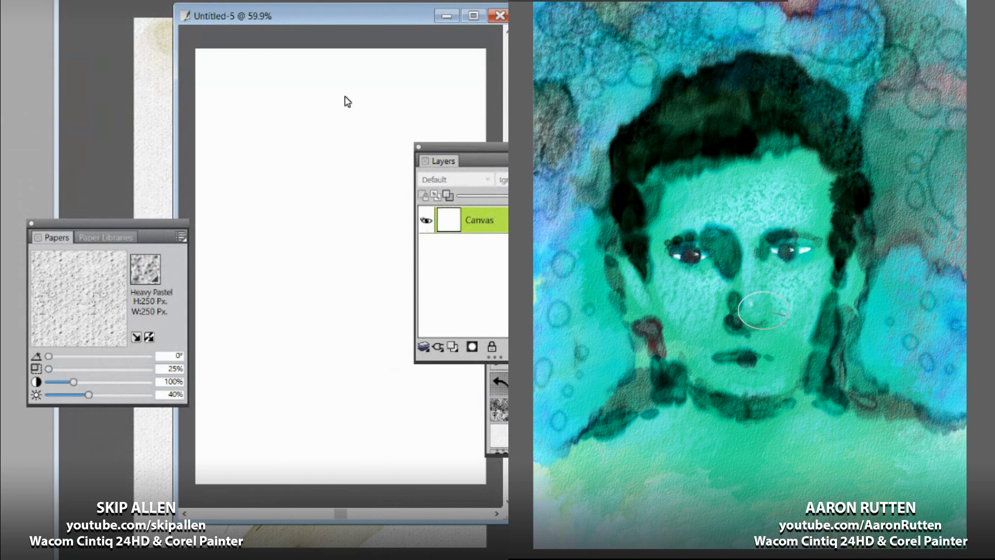
{"action": "key", "text": "ctrl+4"}
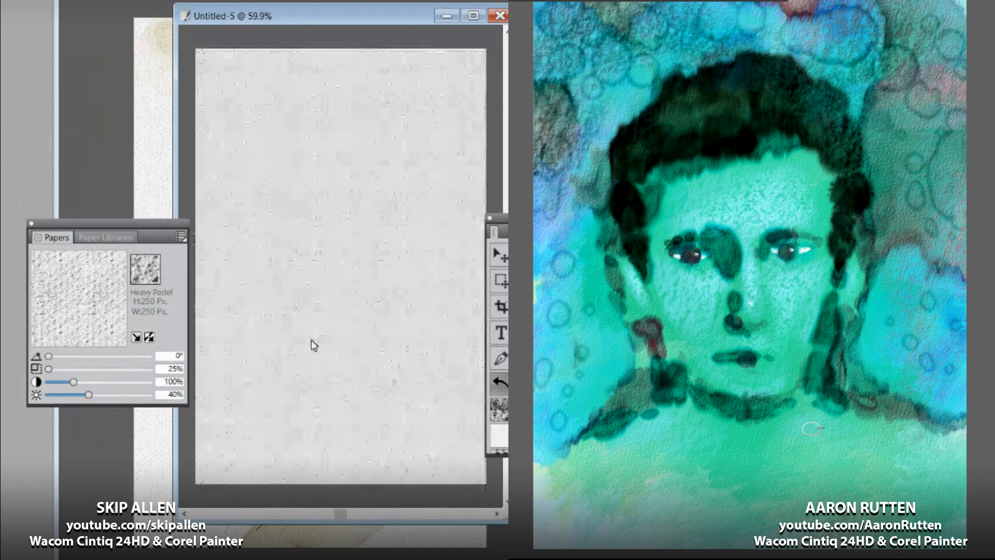
{"action": "left_click_drag", "start_coordinate": [580, 179], "coordinate": [452, 180]}
{"action": "left_click", "coordinate": [458, 255]}
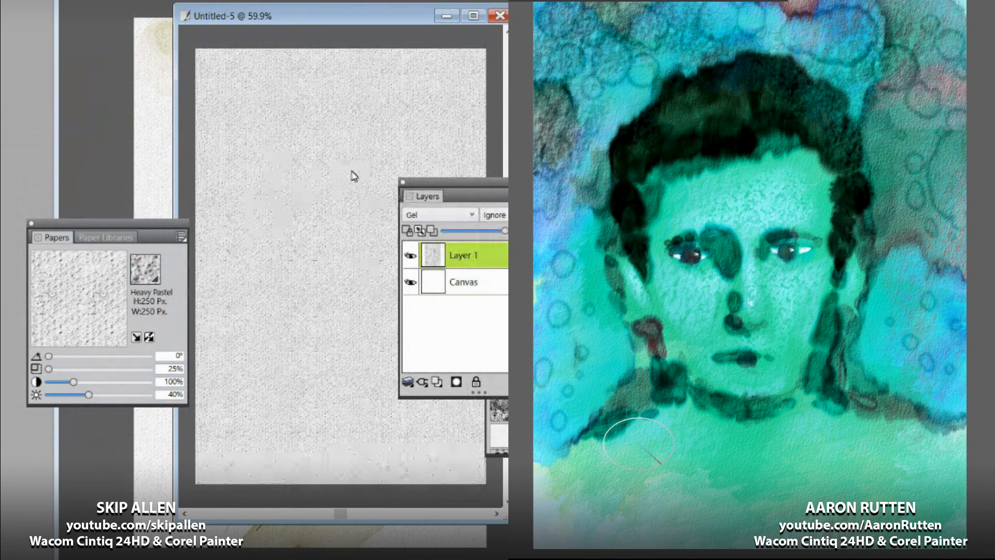
Step: Brush speckled texture over the portrait's lower left shoulder and chest, and lower the opacity of the paper texture layer
{"action": "left_click_drag", "start_coordinate": [663, 428], "coordinate": [650, 465]}
{"action": "key", "text": "ctrl+z"}
{"action": "mouse_move", "coordinate": [597, 451]}
{"action": "left_mouse_down"}
{"action": "mouse_move", "coordinate": [665, 452]}
{"action": "mouse_move", "coordinate": [690, 491]}
{"action": "left_mouse_up"}
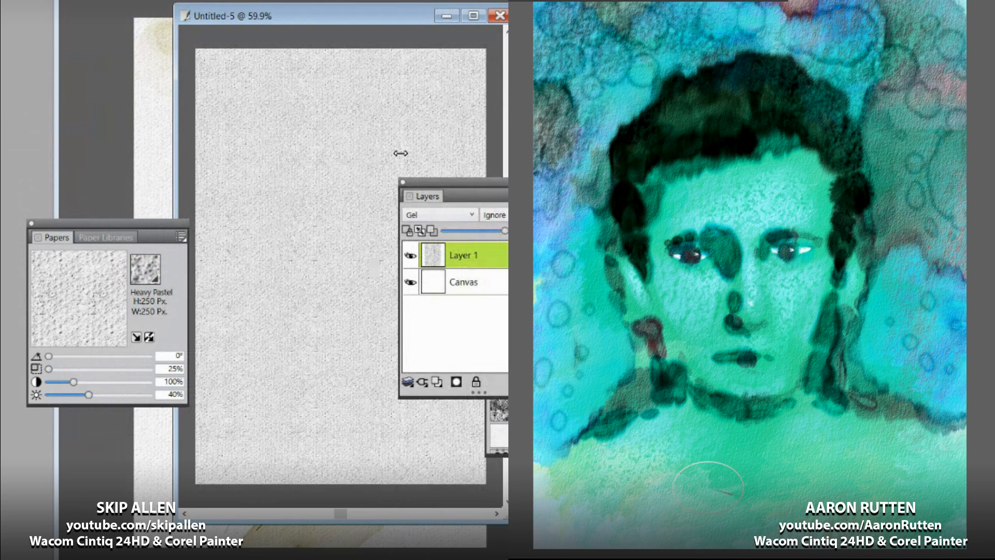
{"action": "left_click_drag", "start_coordinate": [504, 231], "coordinate": [467, 230]}
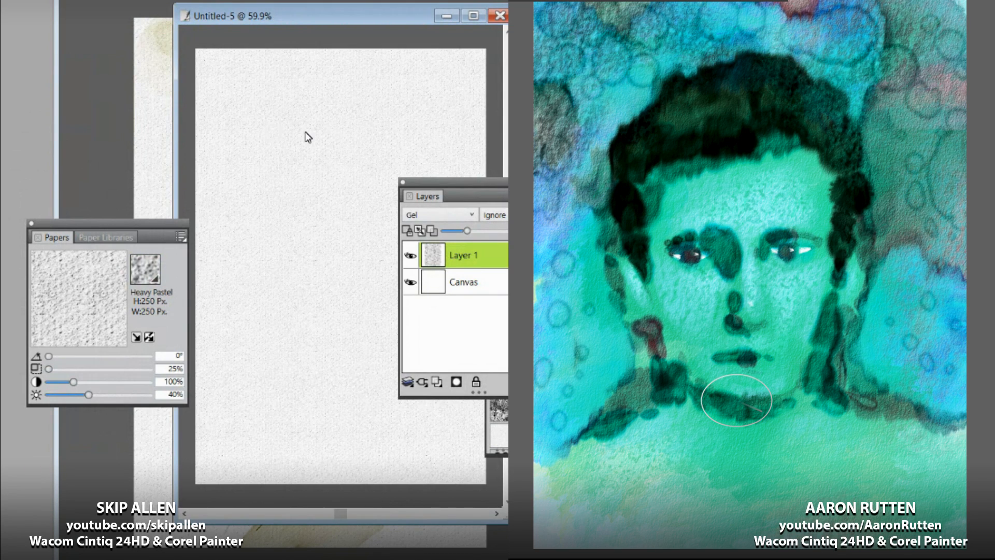
{"action": "left_click", "coordinate": [403, 182]}
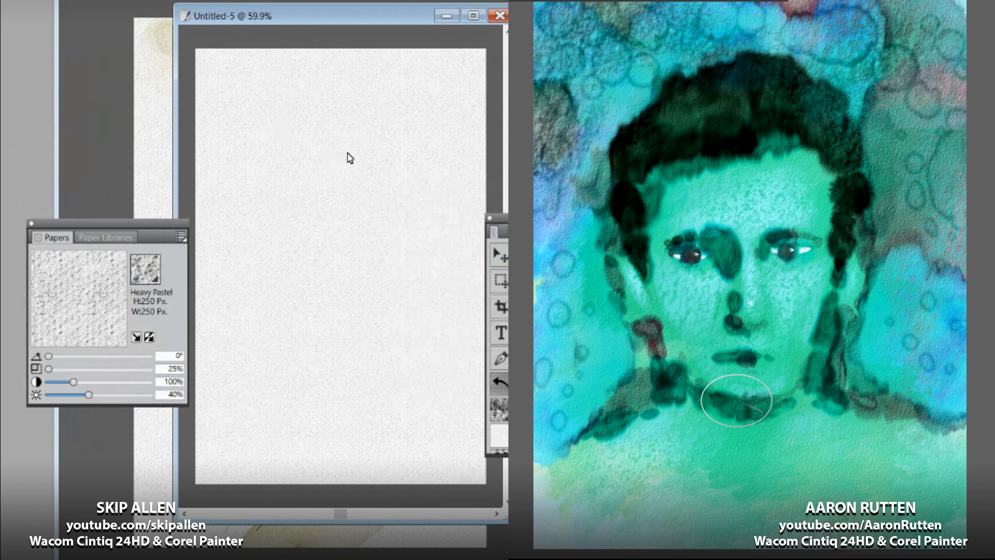
Step: Close the blank canvas with the paper texture layer and bring up the layer list over the rose painting
{"action": "left_click", "coordinate": [490, 217]}
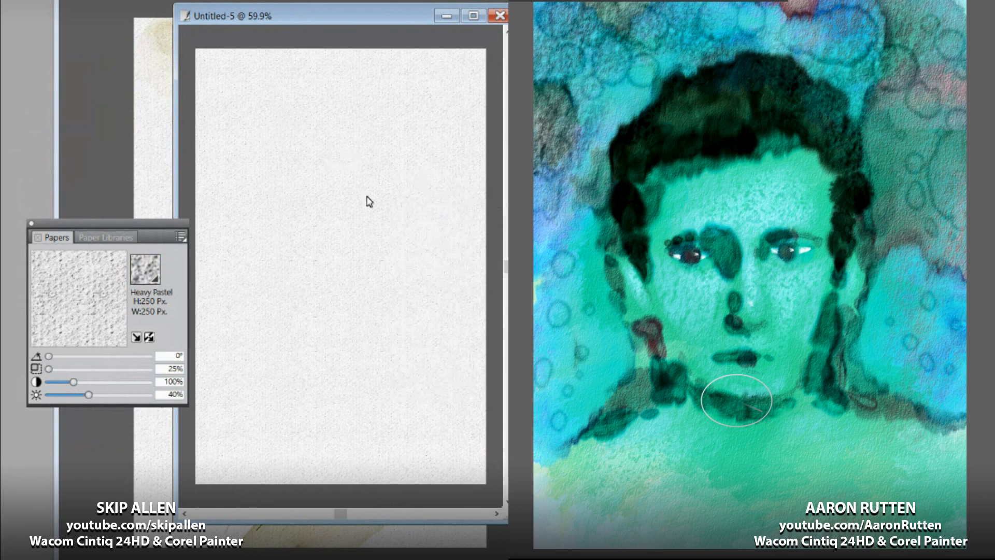
{"action": "left_click_drag", "start_coordinate": [60, 156], "coordinate": [502, 196]}
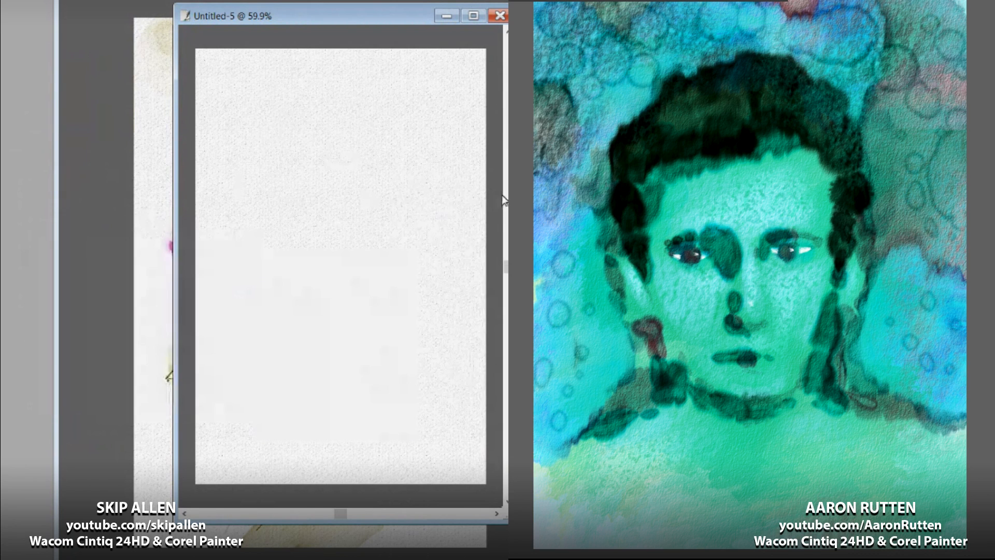
{"action": "left_click_drag", "start_coordinate": [677, 160], "coordinate": [681, 191]}
{"action": "key", "text": "ctrl+z"}
{"action": "left_click", "coordinate": [499, 16]}
{"action": "left_click", "coordinate": [327, 317]}
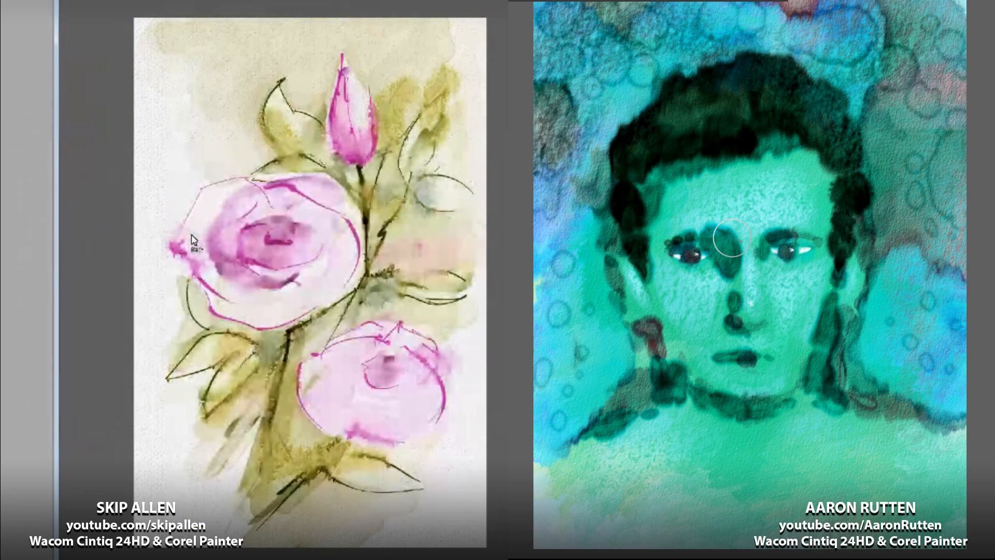
{"action": "key", "text": "Tab"}
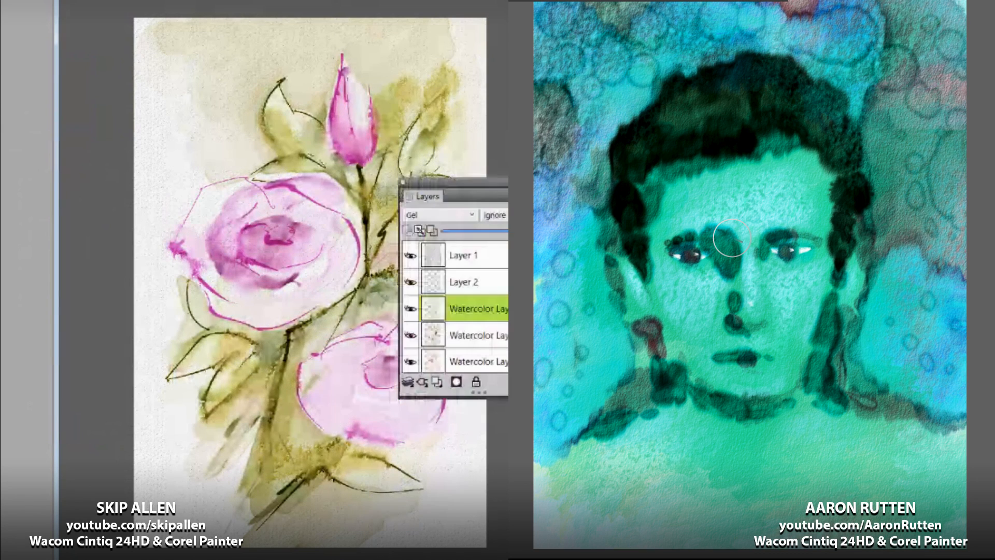
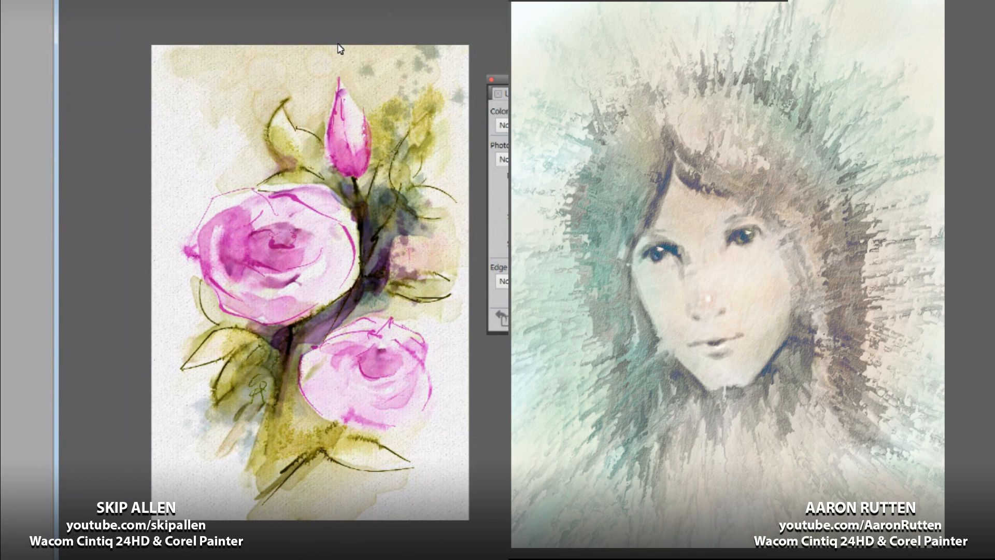
Step: Open the Sharpen effect for the rose painting and move its dialog clear of the flowers
{"action": "key", "text": "Tab"}
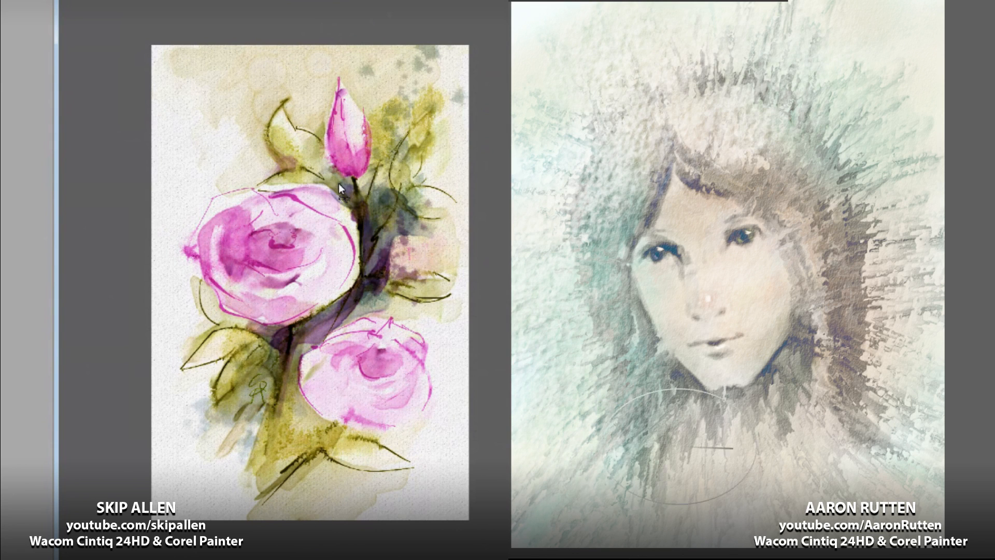
{"action": "right_click", "coordinate": [362, 228]}
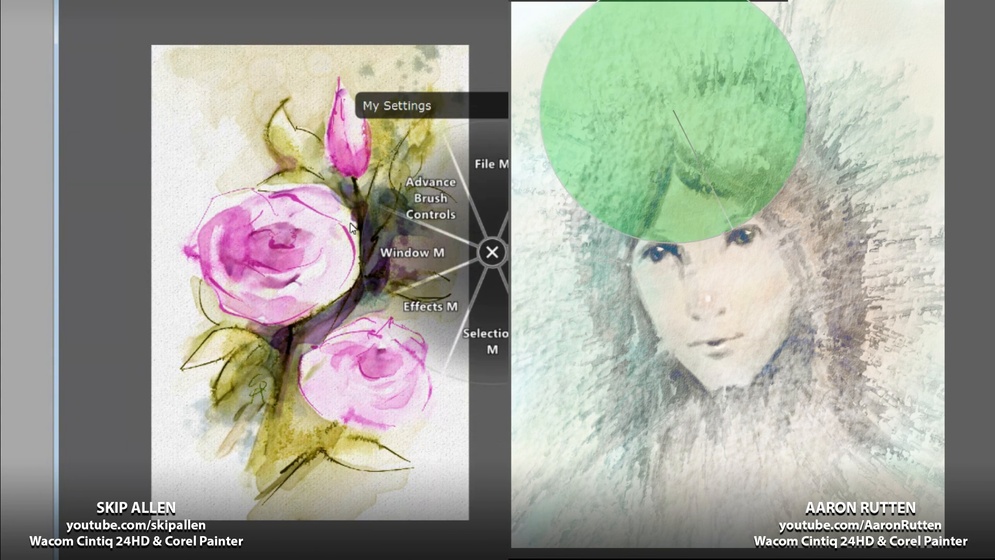
{"action": "left_click", "coordinate": [429, 306]}
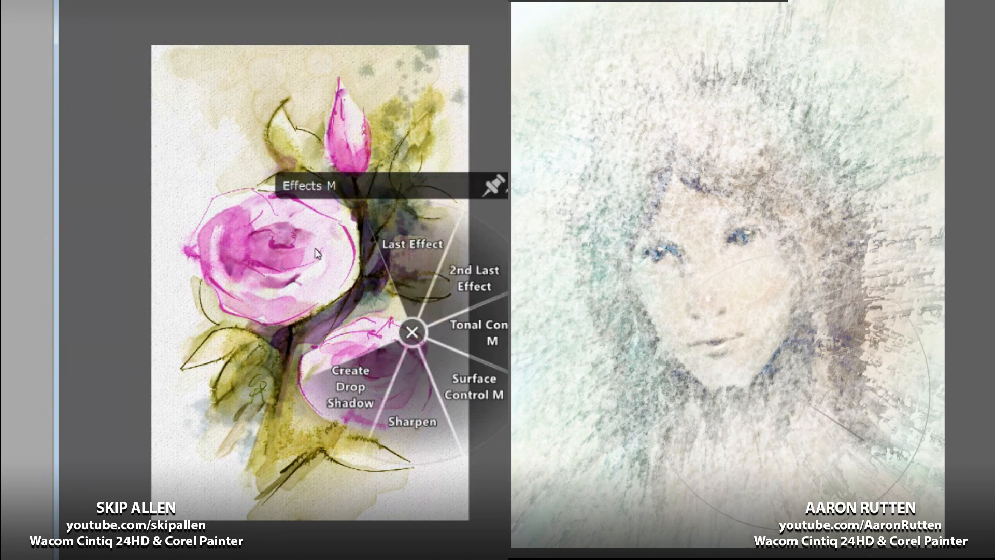
{"action": "left_click", "coordinate": [412, 421]}
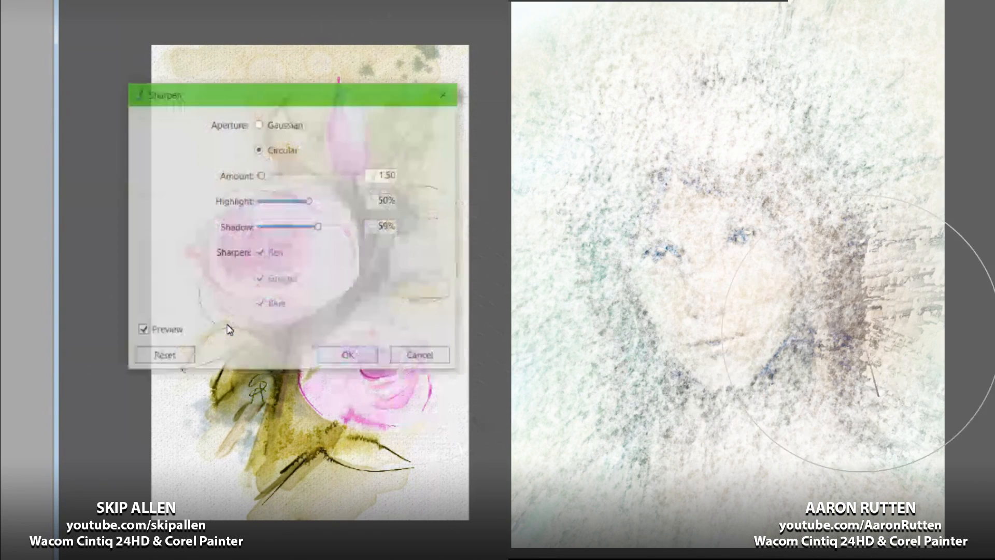
{"action": "left_click_drag", "start_coordinate": [236, 93], "coordinate": [2, 83]}
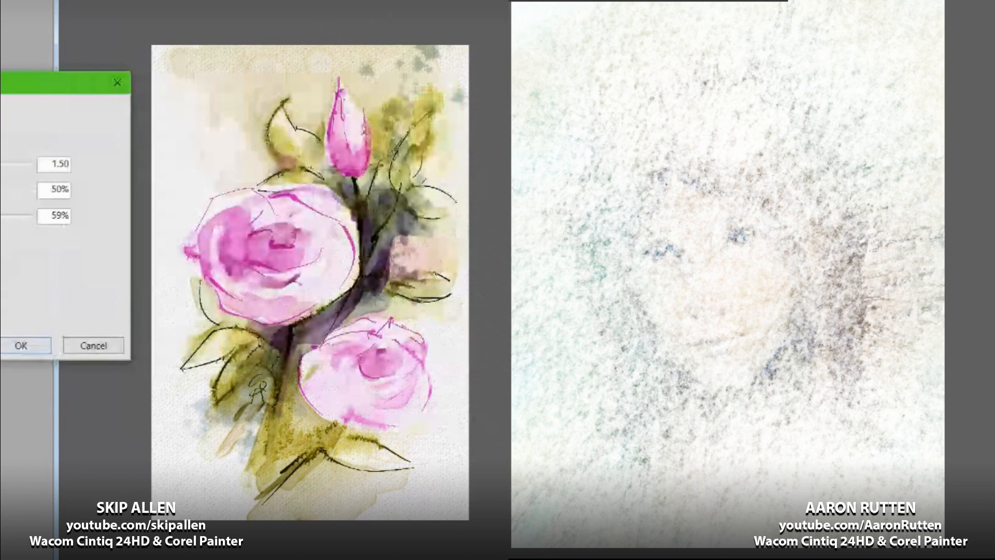
Step: Brush pale speckled texture over the woman's face and hair and the surrounding background in broad strokes
{"action": "mouse_move", "coordinate": [731, 228]}
{"action": "left_mouse_down"}
{"action": "mouse_move", "coordinate": [726, 249]}
{"action": "mouse_move", "coordinate": [736, 239]}
{"action": "mouse_move", "coordinate": [745, 253]}
{"action": "mouse_move", "coordinate": [801, 175]}
{"action": "mouse_move", "coordinate": [648, 150]}
{"action": "mouse_move", "coordinate": [720, 270]}
{"action": "mouse_move", "coordinate": [768, 412]}
{"action": "mouse_move", "coordinate": [843, 358]}
{"action": "mouse_move", "coordinate": [757, 111]}
{"action": "mouse_move", "coordinate": [723, 303]}
{"action": "left_mouse_up"}
{"action": "left_click_drag", "start_coordinate": [771, 276], "coordinate": [804, 271]}
{"action": "mouse_move", "coordinate": [743, 239]}
{"action": "left_mouse_down"}
{"action": "mouse_move", "coordinate": [649, 277]}
{"action": "mouse_move", "coordinate": [751, 402]}
{"action": "mouse_move", "coordinate": [682, 369]}
{"action": "mouse_move", "coordinate": [787, 390]}
{"action": "left_mouse_up"}
{"action": "left_click", "coordinate": [22, 346]}
{"action": "mouse_move", "coordinate": [843, 299]}
{"action": "left_mouse_down"}
{"action": "mouse_move", "coordinate": [675, 147]}
{"action": "mouse_move", "coordinate": [733, 112]}
{"action": "mouse_move", "coordinate": [640, 61]}
{"action": "mouse_move", "coordinate": [599, 111]}
{"action": "left_mouse_up"}
{"action": "mouse_move", "coordinate": [681, 27]}
{"action": "left_mouse_down"}
{"action": "mouse_move", "coordinate": [596, 133]}
{"action": "mouse_move", "coordinate": [600, 419]}
{"action": "mouse_move", "coordinate": [781, 447]}
{"action": "mouse_move", "coordinate": [831, 433]}
{"action": "mouse_move", "coordinate": [864, 268]}
{"action": "mouse_move", "coordinate": [880, 351]}
{"action": "mouse_move", "coordinate": [933, 404]}
{"action": "left_mouse_up"}
Step: Sharpen the rose painting with an amount of 1.50, highlight of 50% and shadow of 75%
{"action": "type", "text": "1.5"}
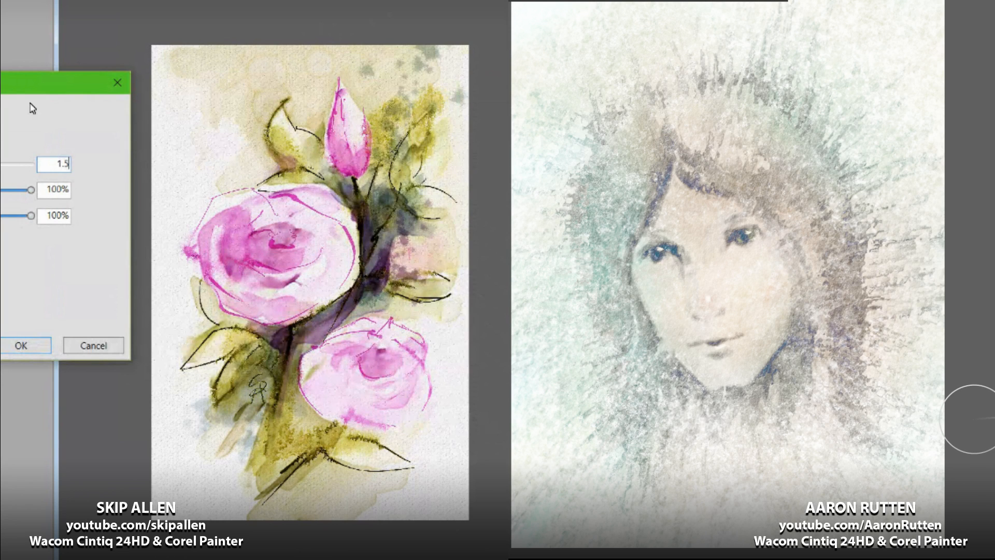
{"action": "key", "text": "Tab"}
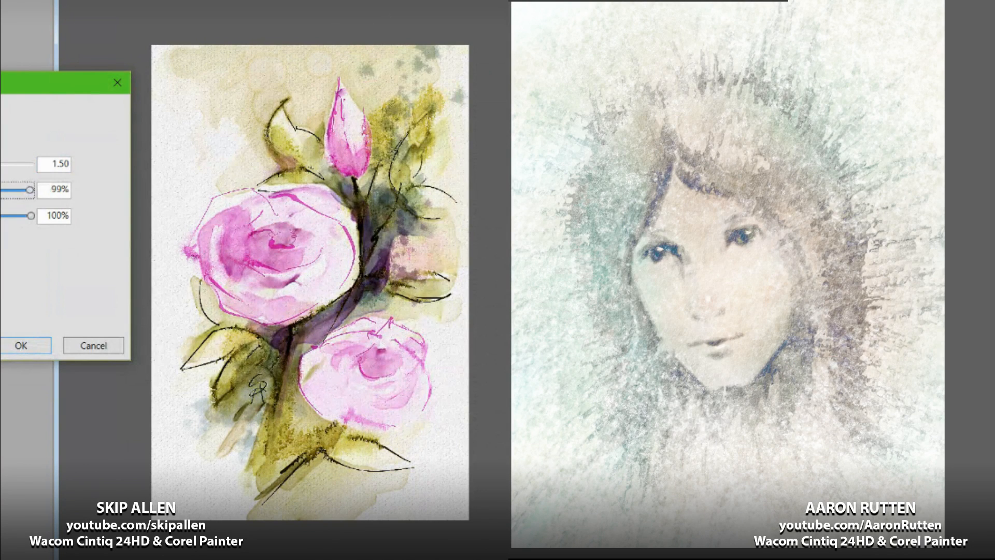
{"action": "left_click_drag", "start_coordinate": [17, 190], "coordinate": [0, 190]}
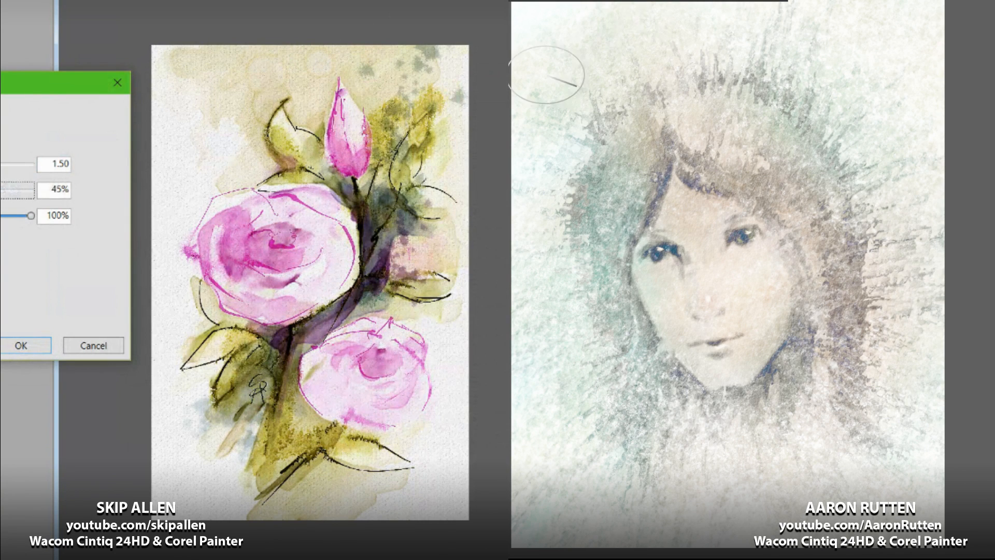
{"action": "mouse_move", "coordinate": [669, 363]}
{"action": "left_mouse_down"}
{"action": "mouse_move", "coordinate": [612, 389]}
{"action": "mouse_move", "coordinate": [685, 420]}
{"action": "left_mouse_up"}
{"action": "left_click_drag", "start_coordinate": [0, 190], "coordinate": [0, 191]}
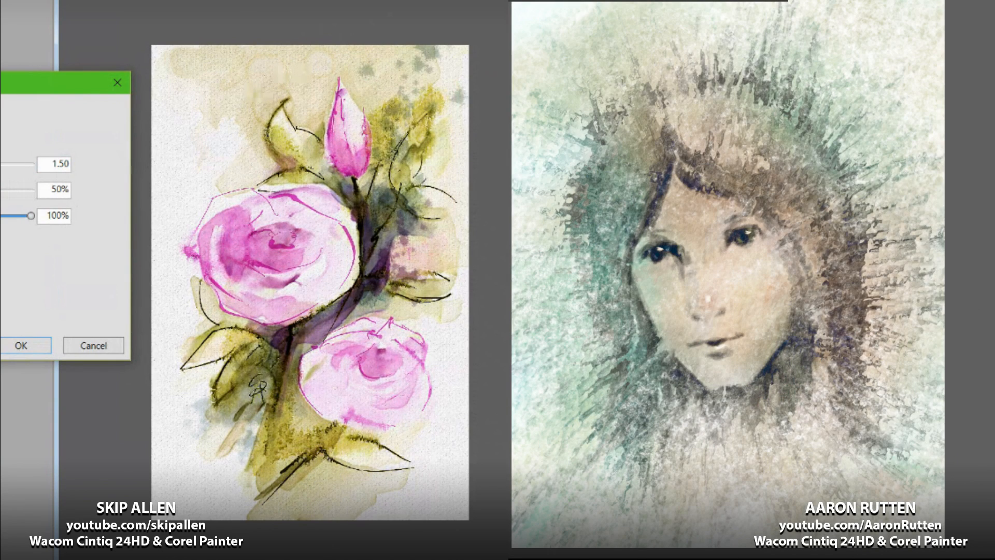
{"action": "left_click_drag", "start_coordinate": [31, 216], "coordinate": [5, 215]}
{"action": "left_click_drag", "start_coordinate": [21, 82], "coordinate": [151, 58]}
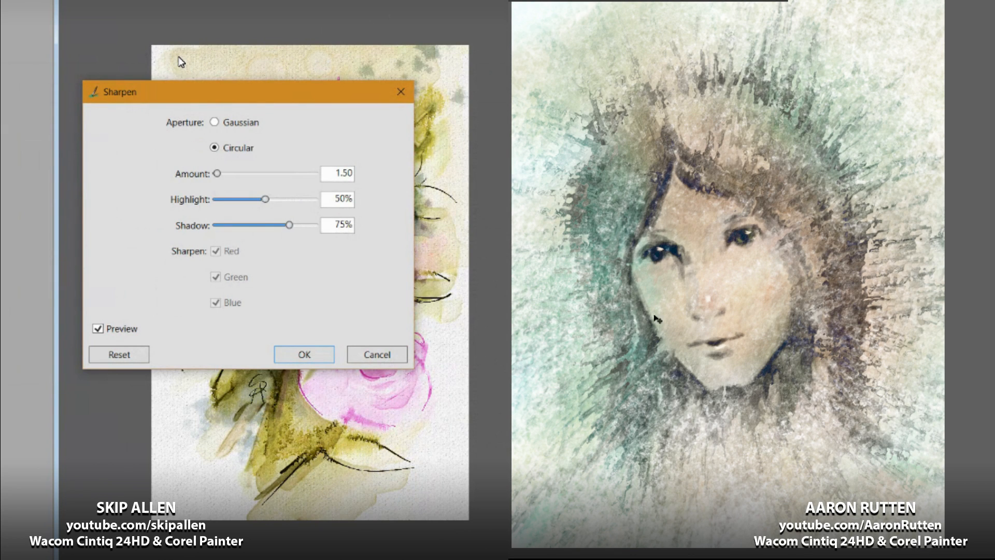
{"action": "left_click_drag", "start_coordinate": [179, 92], "coordinate": [1, 111]}
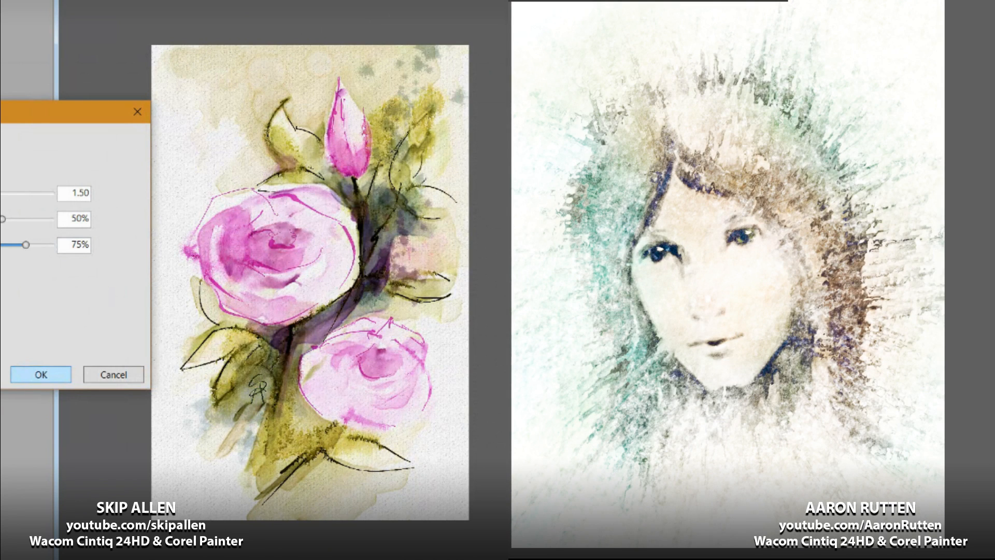
{"action": "left_click", "coordinate": [41, 374]}
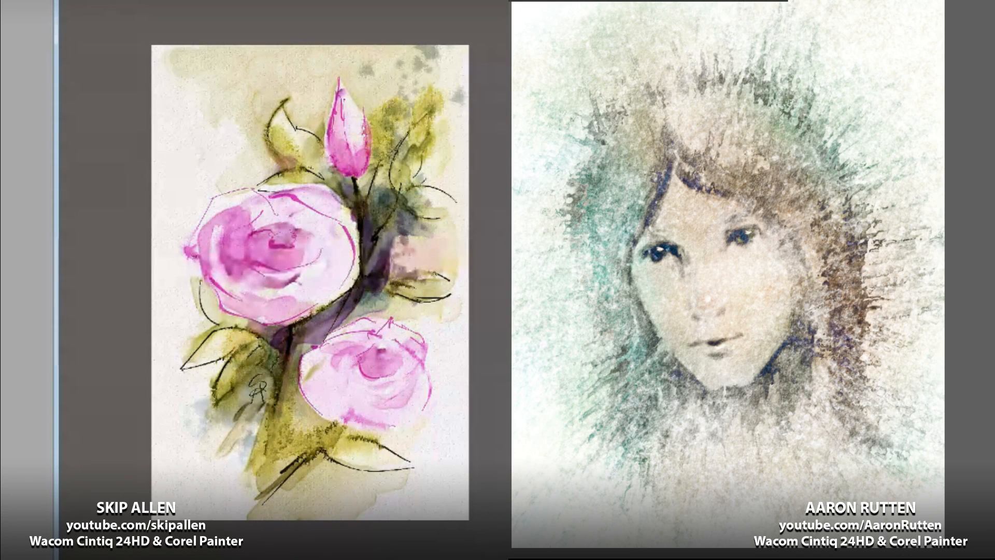
Step: Save the woman's portrait, and clear its entire canvas to white
{"action": "key", "text": "ctrl+s"}
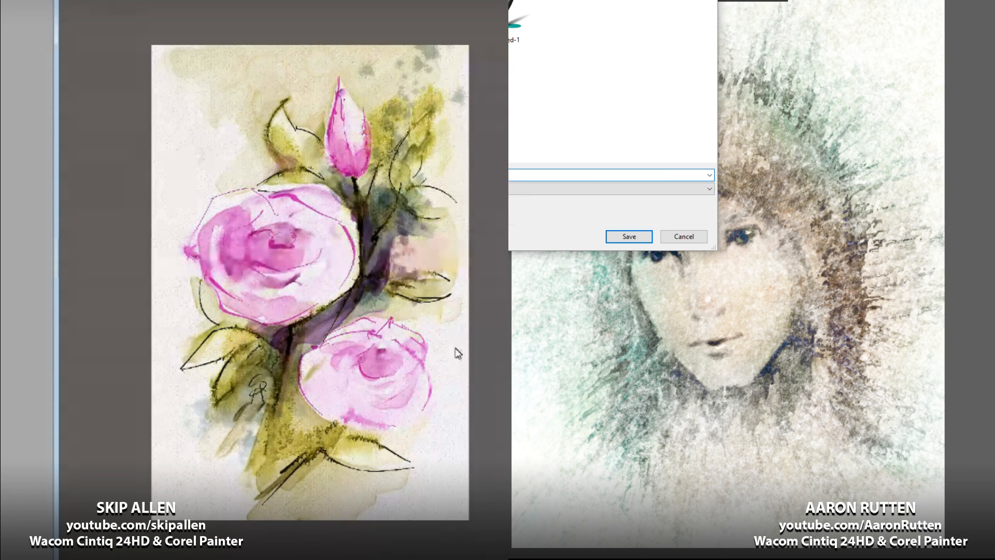
{"action": "key", "text": "Return"}
{"action": "key", "text": "ctrl+a"}
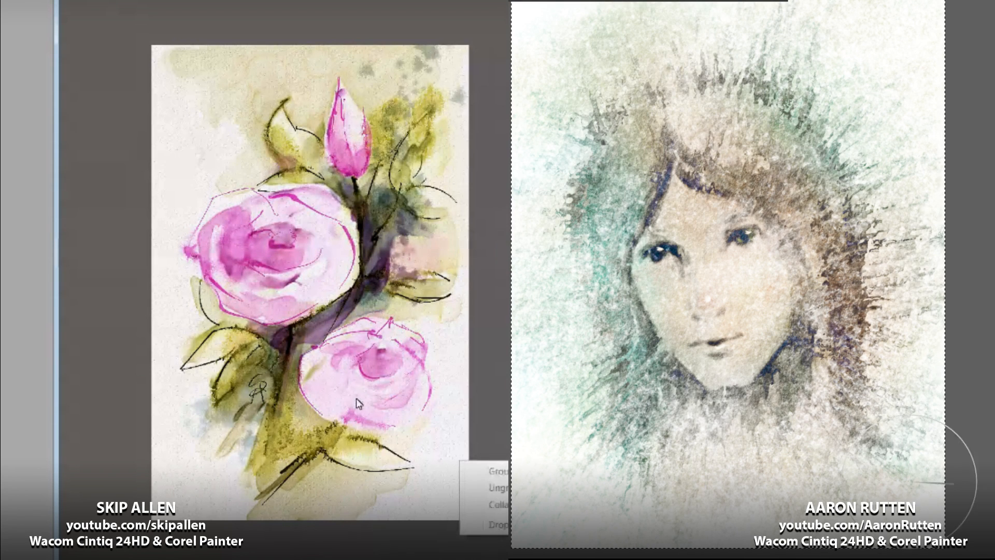
{"action": "key", "text": "Delete"}
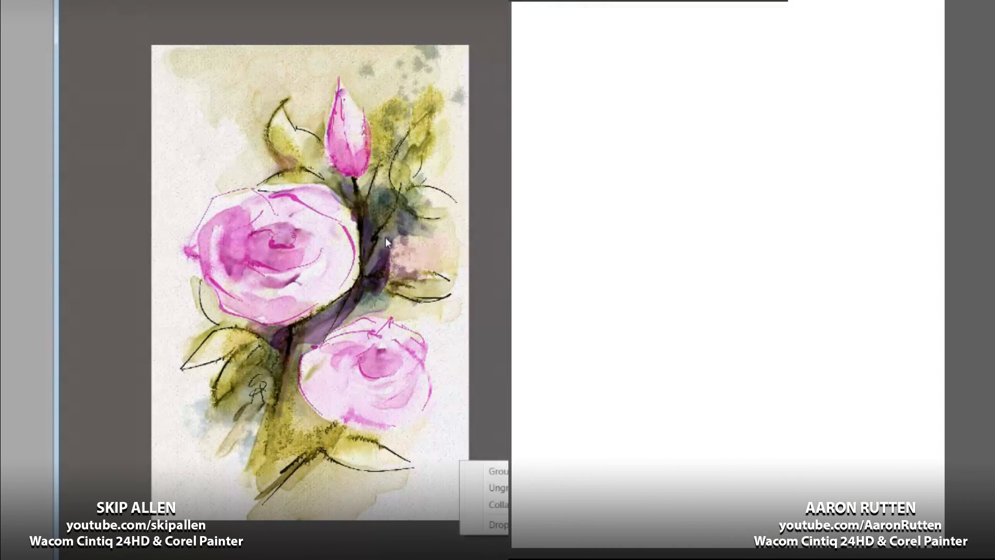
Step: Drop the rose painting's selected layers onto its canvas
{"action": "left_click", "coordinate": [432, 251]}
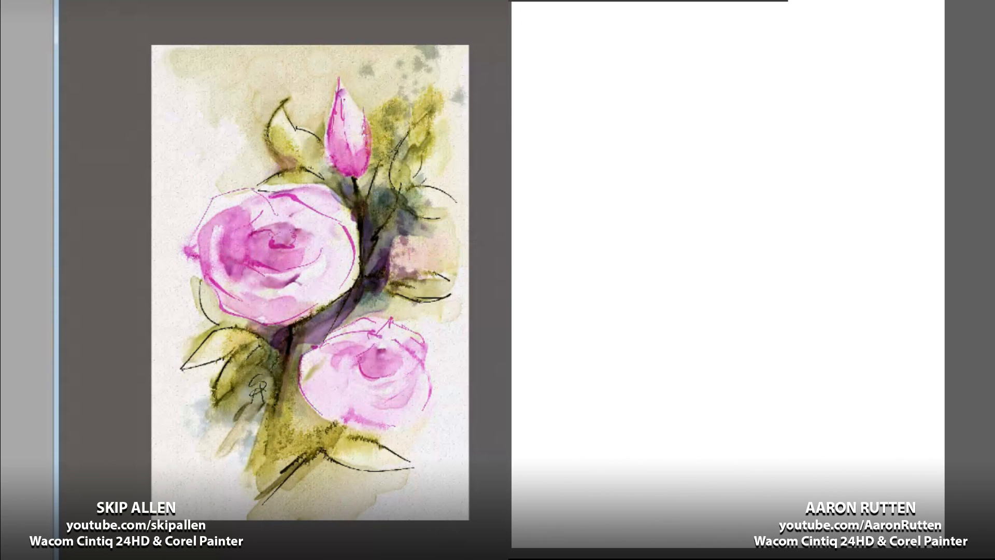
{"action": "left_click", "coordinate": [456, 350]}
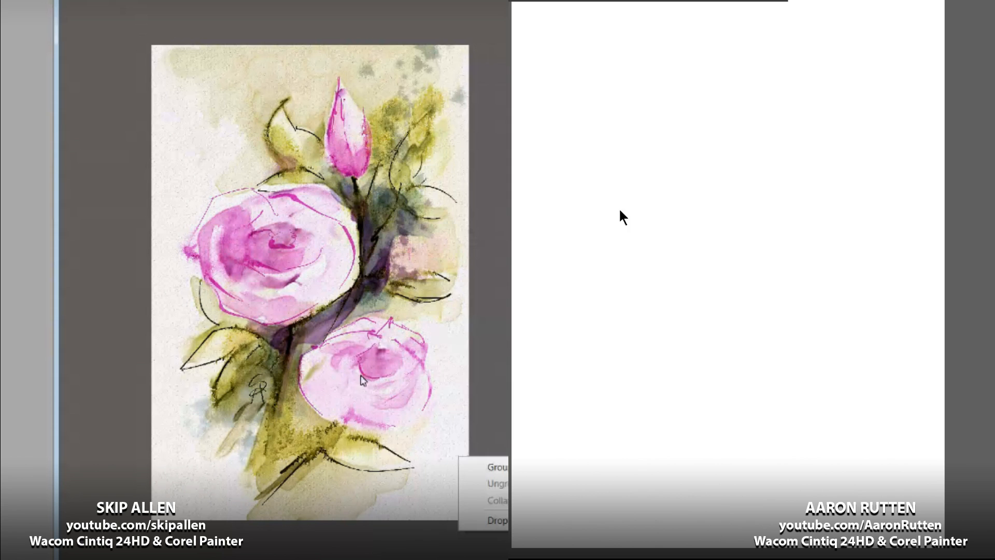
{"action": "left_click", "coordinate": [496, 520]}
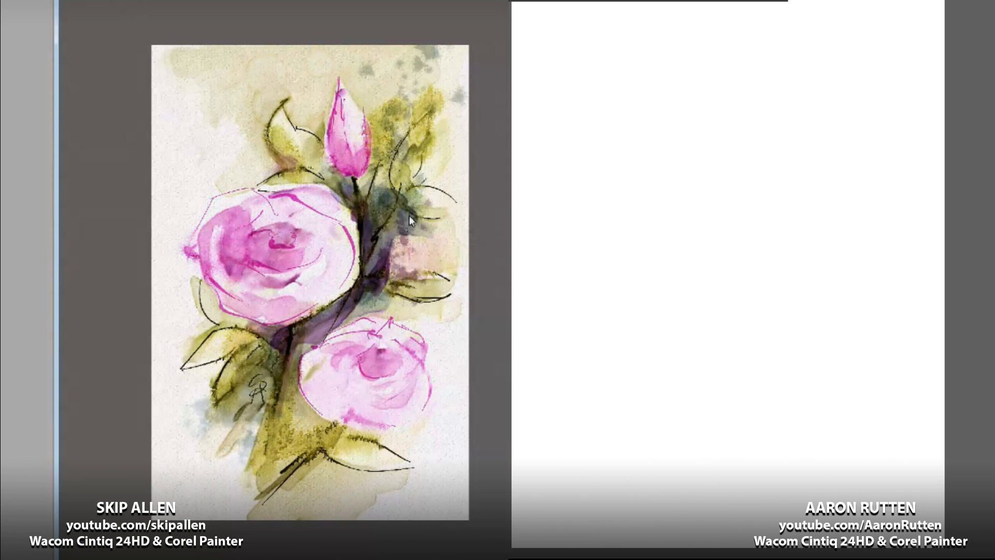
Step: Cover the blank white canvas with broad textured yellow strokes, lighter toward the bottom, and open the Equalize adjustment for the rose painting
{"action": "left_click_drag", "start_coordinate": [818, 44], "coordinate": [873, 44]}
{"action": "mouse_move", "coordinate": [903, 38]}
{"action": "left_mouse_down"}
{"action": "mouse_move", "coordinate": [877, 22]}
{"action": "mouse_move", "coordinate": [497, 39]}
{"action": "left_mouse_up"}
{"action": "mouse_move", "coordinate": [915, 75]}
{"action": "left_mouse_down"}
{"action": "mouse_move", "coordinate": [467, 125]}
{"action": "mouse_move", "coordinate": [771, 144]}
{"action": "mouse_move", "coordinate": [944, 223]}
{"action": "mouse_move", "coordinate": [566, 244]}
{"action": "left_mouse_up"}
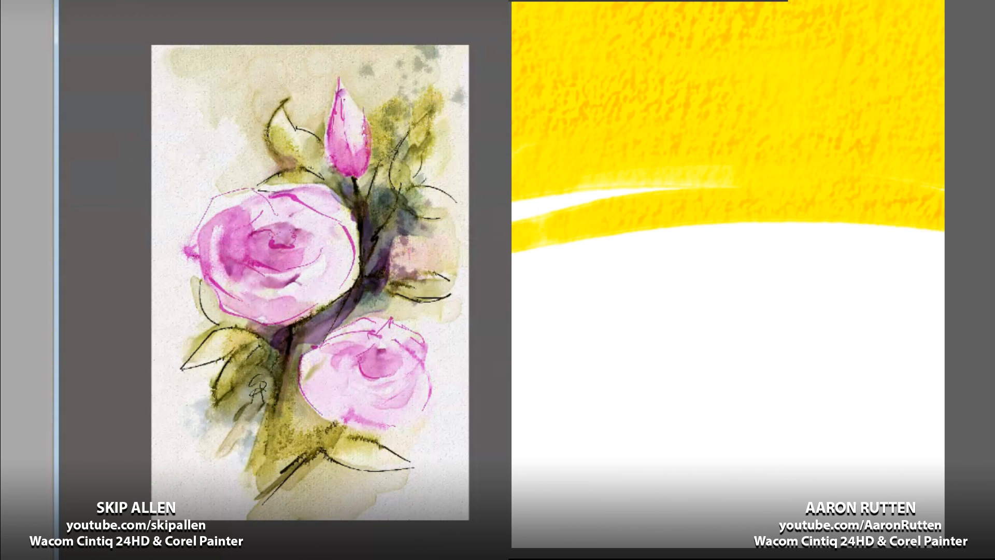
{"action": "mouse_move", "coordinate": [1, 1]}
{"action": "left_click", "coordinate": [124, 32]}
{"action": "mouse_move", "coordinate": [959, 244]}
{"action": "left_mouse_down"}
{"action": "mouse_move", "coordinate": [760, 269]}
{"action": "mouse_move", "coordinate": [513, 342]}
{"action": "mouse_move", "coordinate": [794, 383]}
{"action": "mouse_move", "coordinate": [959, 373]}
{"action": "left_mouse_up"}
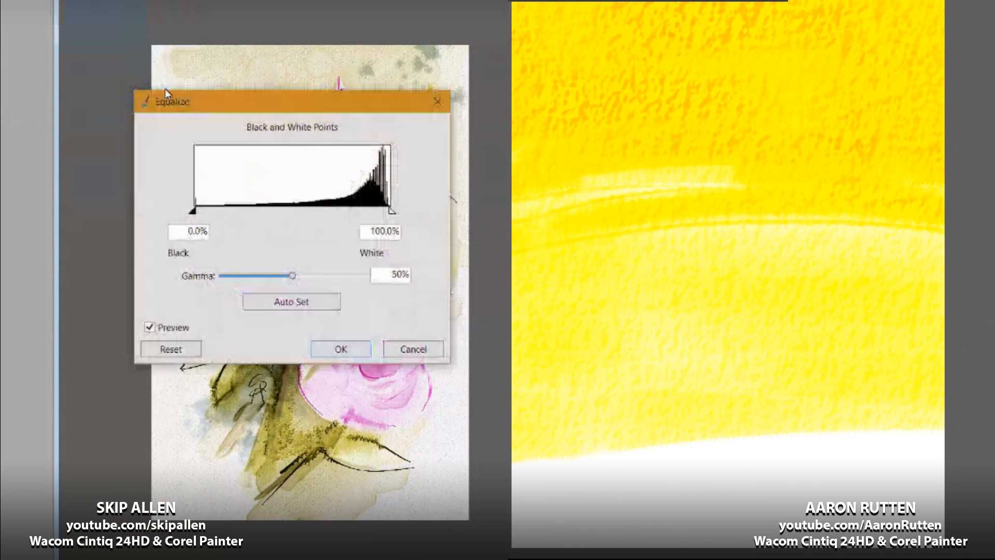
{"action": "mouse_move", "coordinate": [192, 97]}
{"action": "left_mouse_down"}
{"action": "mouse_move", "coordinate": [156, 116]}
{"action": "mouse_move", "coordinate": [0, 140]}
{"action": "mouse_move", "coordinate": [34, 123]}
{"action": "left_mouse_up"}
{"action": "mouse_move", "coordinate": [950, 458]}
{"action": "left_mouse_down"}
{"action": "mouse_move", "coordinate": [562, 471]}
{"action": "mouse_move", "coordinate": [729, 480]}
{"action": "mouse_move", "coordinate": [657, 541]}
{"action": "mouse_move", "coordinate": [872, 543]}
{"action": "left_mouse_up"}
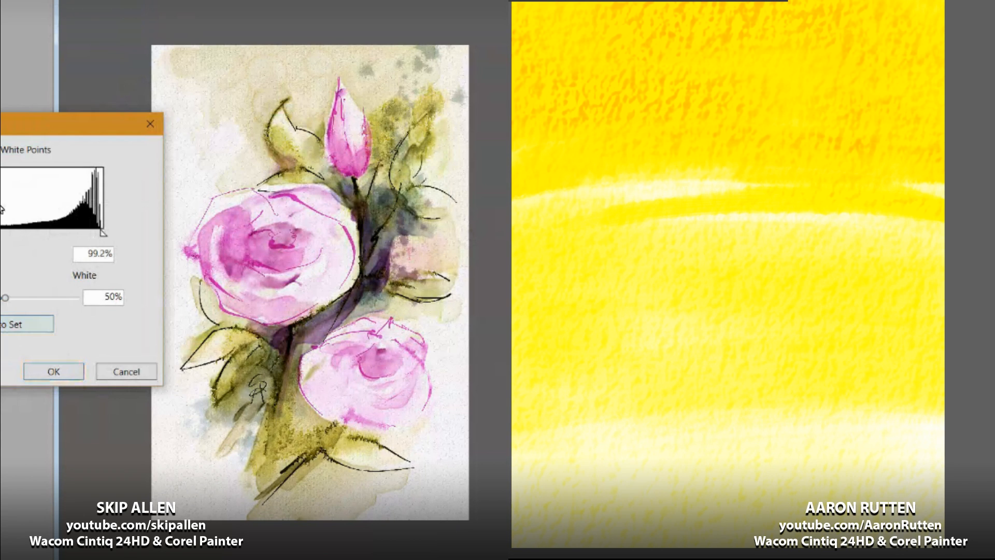
Step: Paint horizontal brown bands across the bottom of the yellow canvas, and move the Equalize dialog clear of the roses
{"action": "left_click_drag", "start_coordinate": [1, 132], "coordinate": [130, 136]}
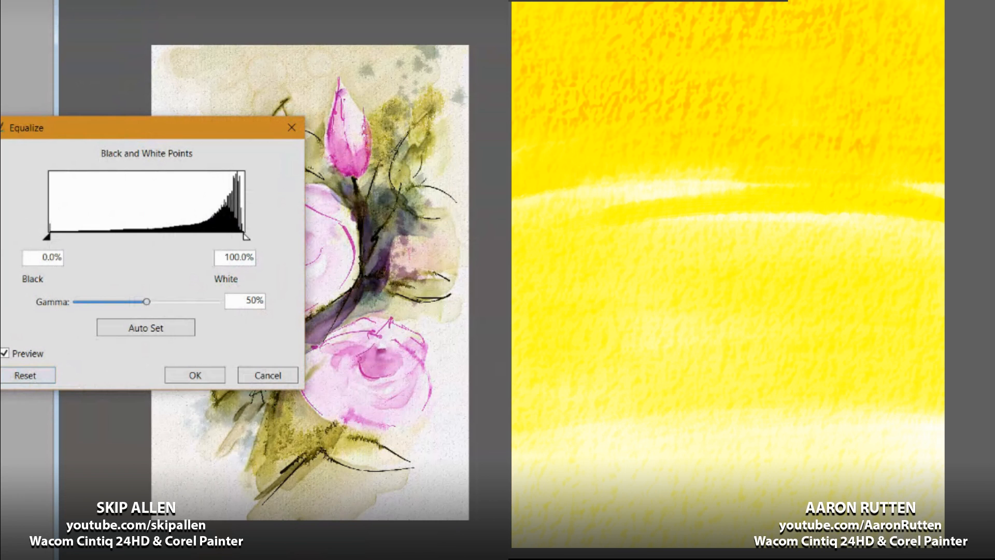
{"action": "mouse_move", "coordinate": [513, 449]}
{"action": "left_mouse_down"}
{"action": "mouse_move", "coordinate": [944, 458]}
{"action": "mouse_move", "coordinate": [513, 454]}
{"action": "left_mouse_up"}
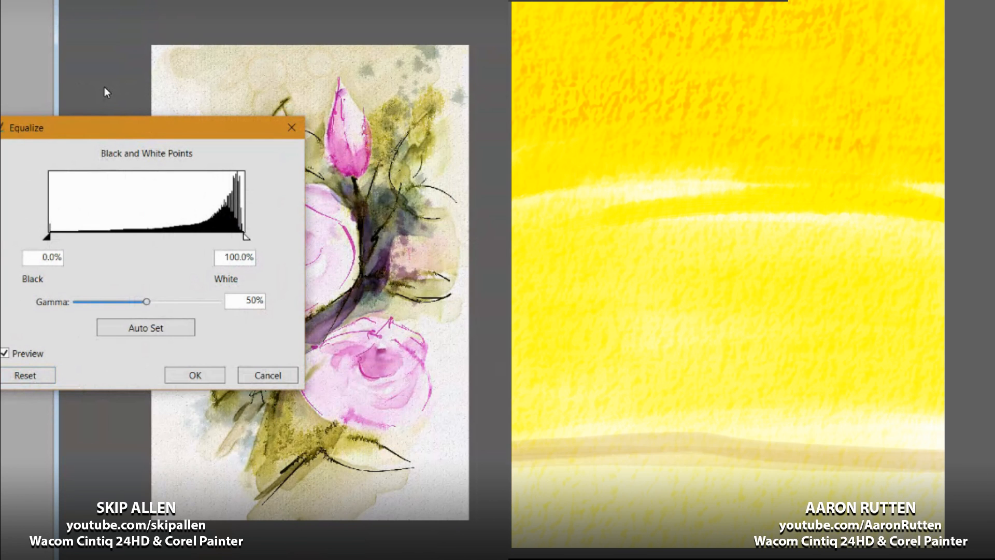
{"action": "left_click_drag", "start_coordinate": [122, 128], "coordinate": [25, 129]}
{"action": "left_click_drag", "start_coordinate": [29, 88], "coordinate": [1, 115]}
{"action": "left_click_drag", "start_coordinate": [932, 483], "coordinate": [512, 473]}
{"action": "mouse_move", "coordinate": [512, 473]}
{"action": "left_mouse_down"}
{"action": "mouse_move", "coordinate": [949, 480]}
{"action": "mouse_move", "coordinate": [511, 480]}
{"action": "mouse_move", "coordinate": [937, 488]}
{"action": "mouse_move", "coordinate": [513, 526]}
{"action": "left_mouse_up"}
{"action": "mouse_move", "coordinate": [513, 526]}
{"action": "left_mouse_down"}
{"action": "mouse_move", "coordinate": [967, 535]}
{"action": "mouse_move", "coordinate": [525, 542]}
{"action": "left_mouse_up"}
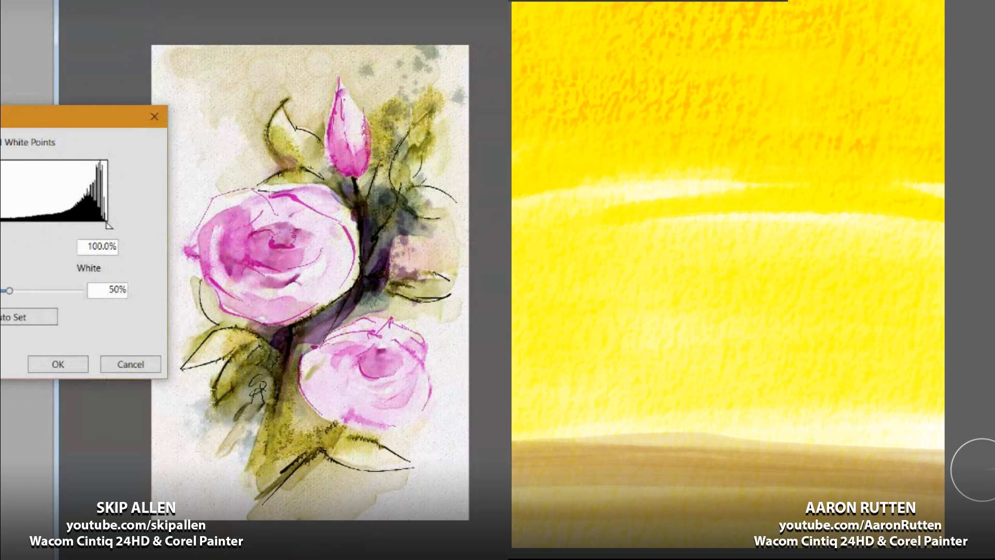
Step: Try an Equalize black point of 15.7% and a white point of 91.4% on the roses, and return them to 0.0% and 100.0%
{"action": "mouse_move", "coordinate": [2, 116]}
{"action": "left_mouse_down"}
{"action": "mouse_move", "coordinate": [139, 178]}
{"action": "mouse_move", "coordinate": [211, 256]}
{"action": "mouse_move", "coordinate": [194, 294]}
{"action": "left_mouse_up"}
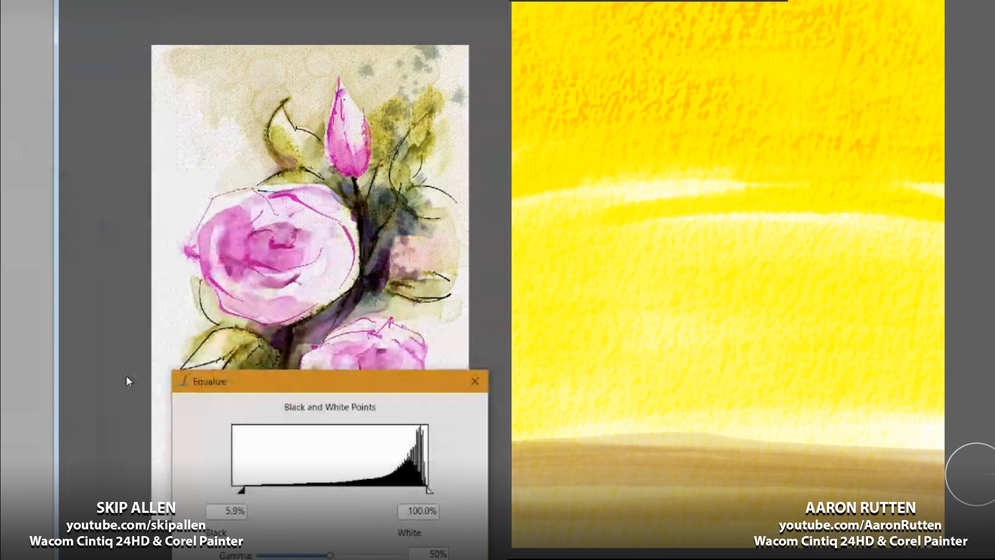
{"action": "left_click_drag", "start_coordinate": [136, 373], "coordinate": [152, 379]}
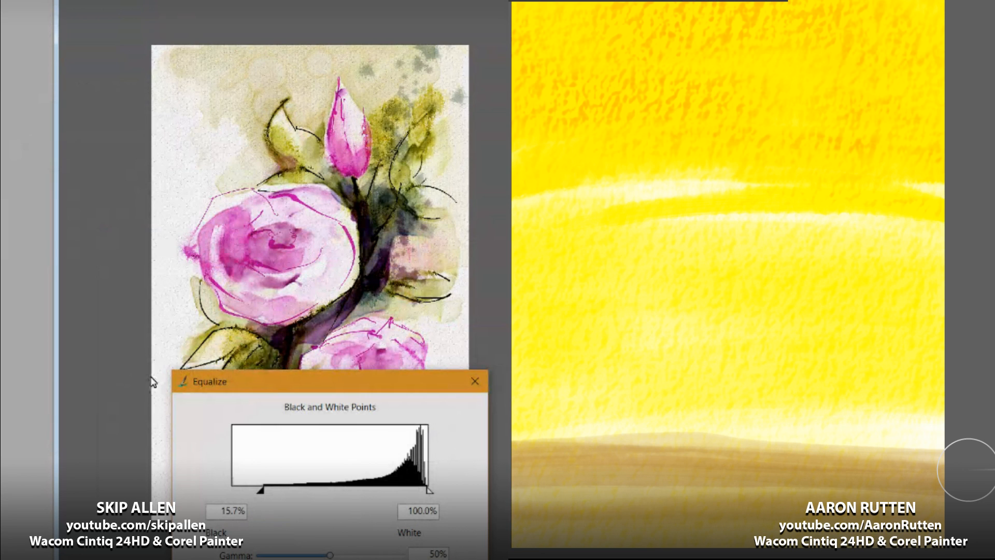
{"action": "left_click_drag", "start_coordinate": [151, 379], "coordinate": [121, 374]}
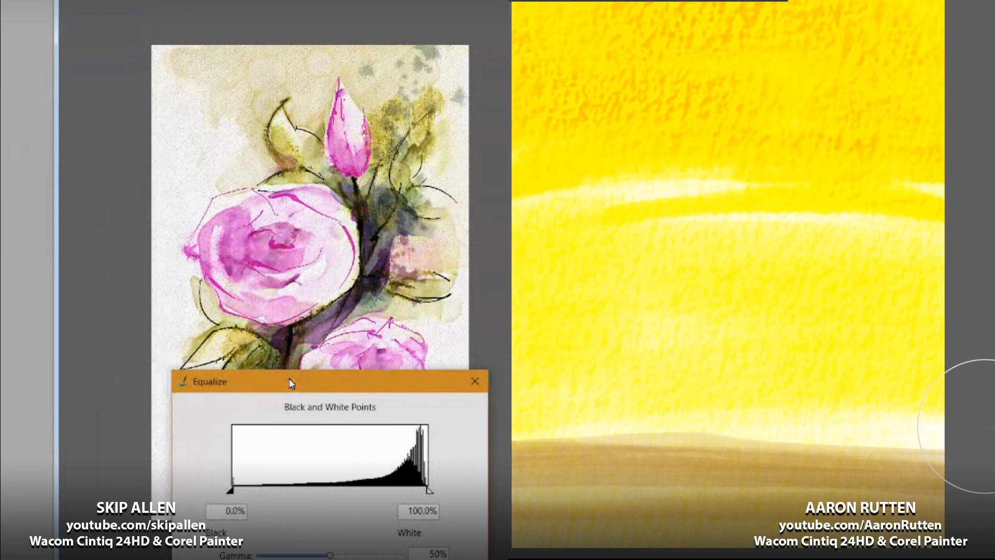
{"action": "left_click_drag", "start_coordinate": [284, 372], "coordinate": [265, 368]}
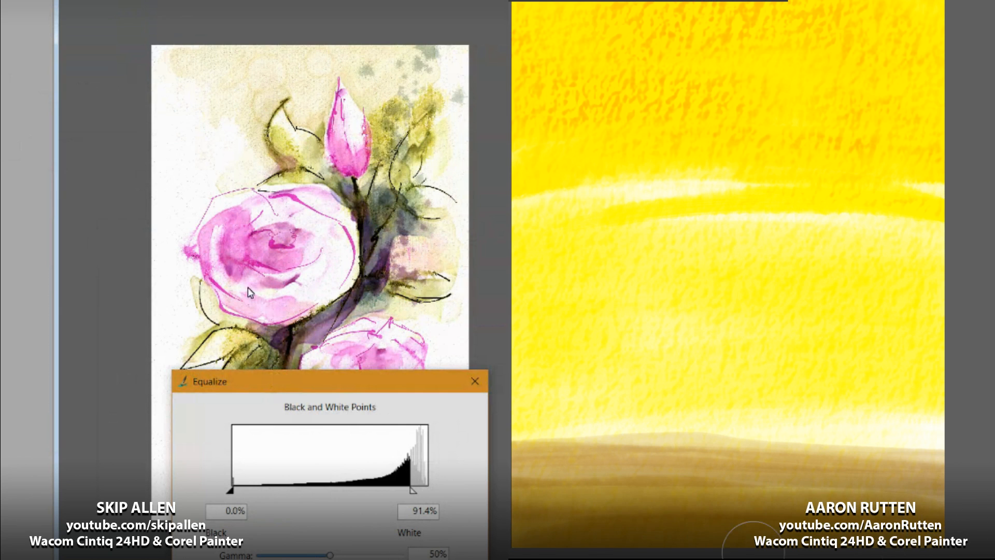
{"action": "mouse_move", "coordinate": [372, 374]}
{"action": "left_mouse_down"}
{"action": "mouse_move", "coordinate": [92, 218]}
{"action": "mouse_move", "coordinate": [50, 165]}
{"action": "left_mouse_up"}
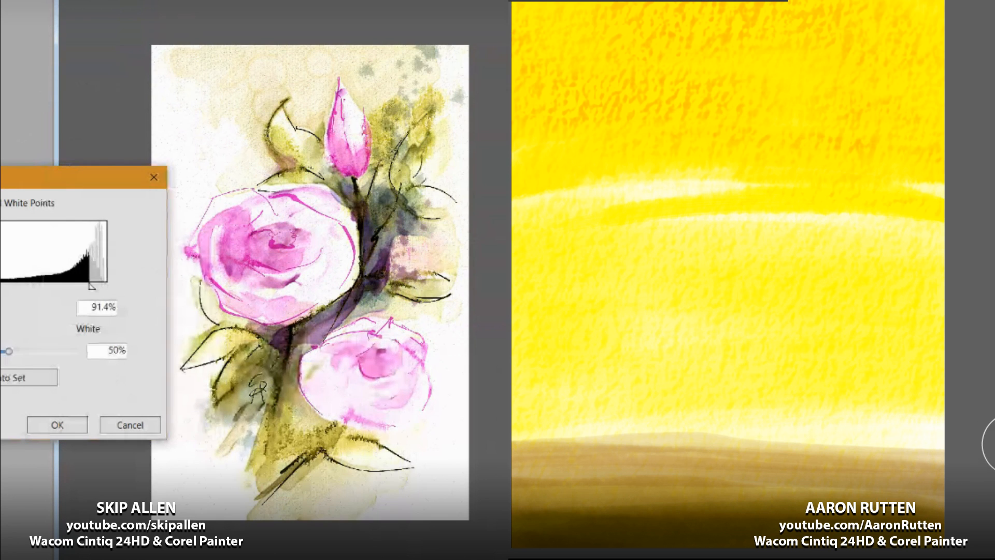
{"action": "left_click_drag", "start_coordinate": [92, 286], "coordinate": [109, 286]}
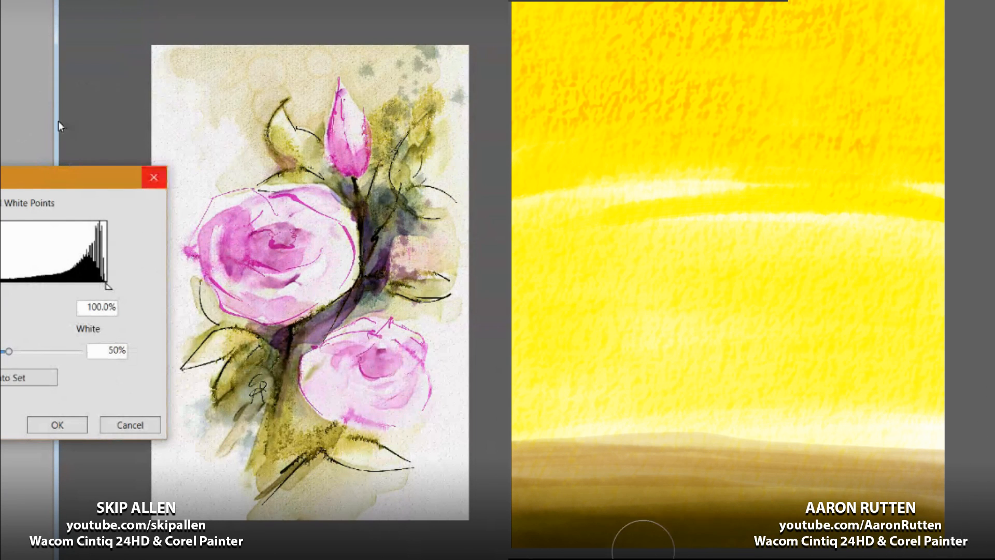
Step: Cancel the Equalize adjustment on the pink roses and bring the other finished rose paintings into view
{"action": "left_click", "coordinate": [130, 426]}
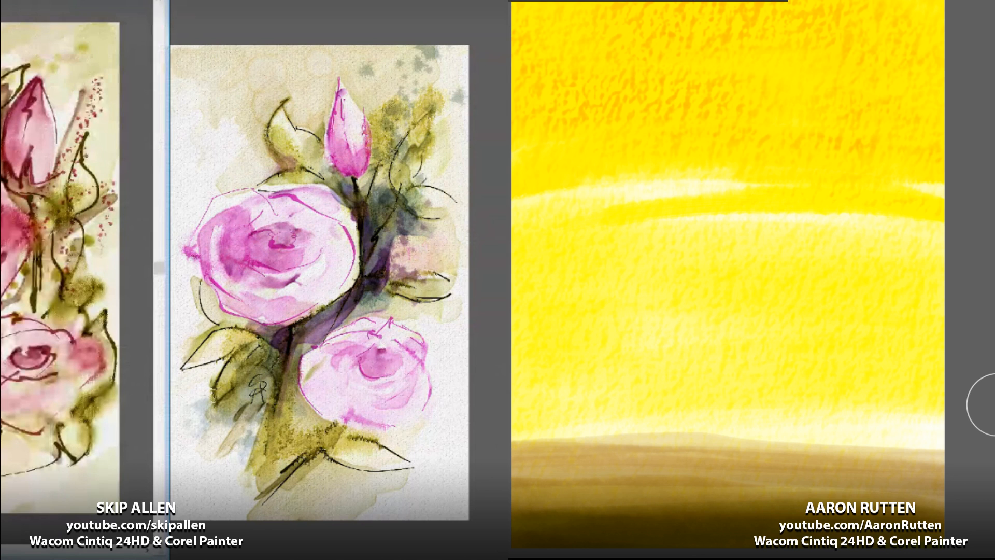
{"action": "mouse_move", "coordinate": [52, 0]}
{"action": "left_mouse_down"}
{"action": "mouse_move", "coordinate": [237, 18]}
{"action": "mouse_move", "coordinate": [337, 1]}
{"action": "mouse_move", "coordinate": [102, 3]}
{"action": "left_mouse_up"}
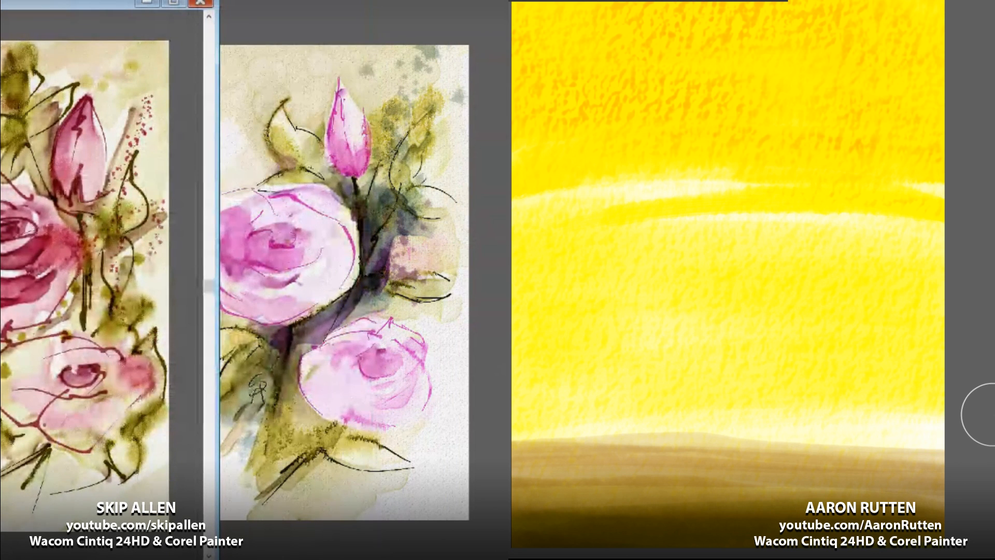
{"action": "left_click_drag", "start_coordinate": [102, 3], "coordinate": [391, 0]}
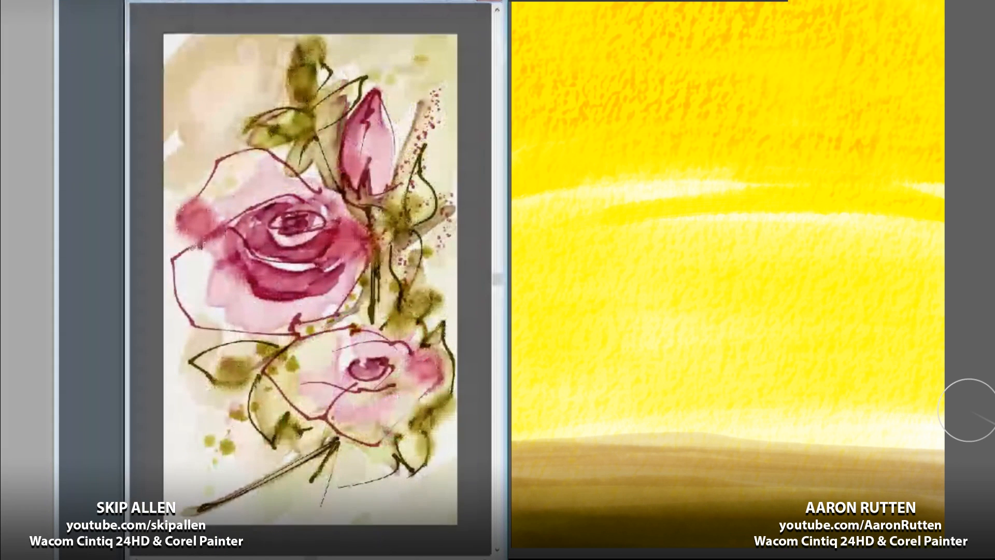
{"action": "key", "text": "ctrl+Tab"}
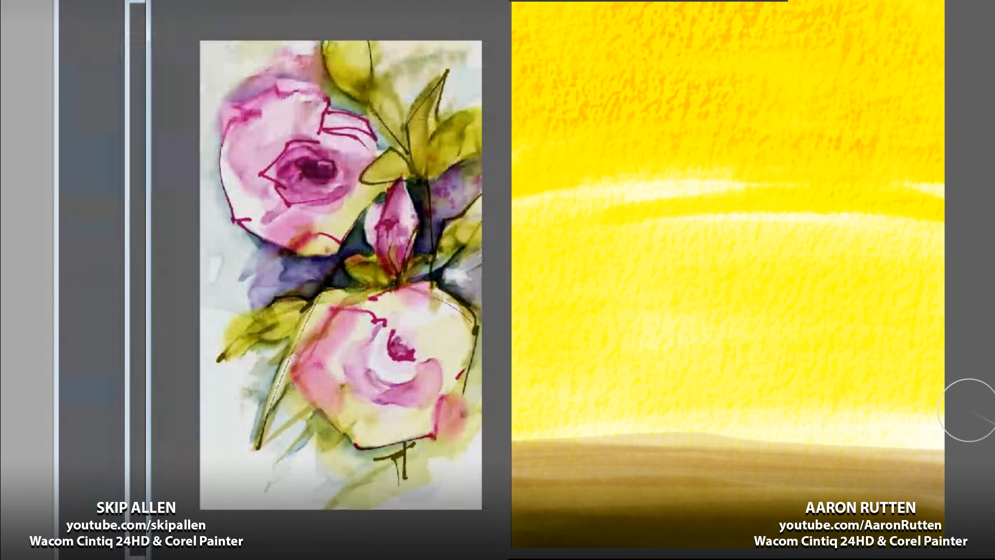
{"action": "left_click_drag", "start_coordinate": [220, 0], "coordinate": [201, 1]}
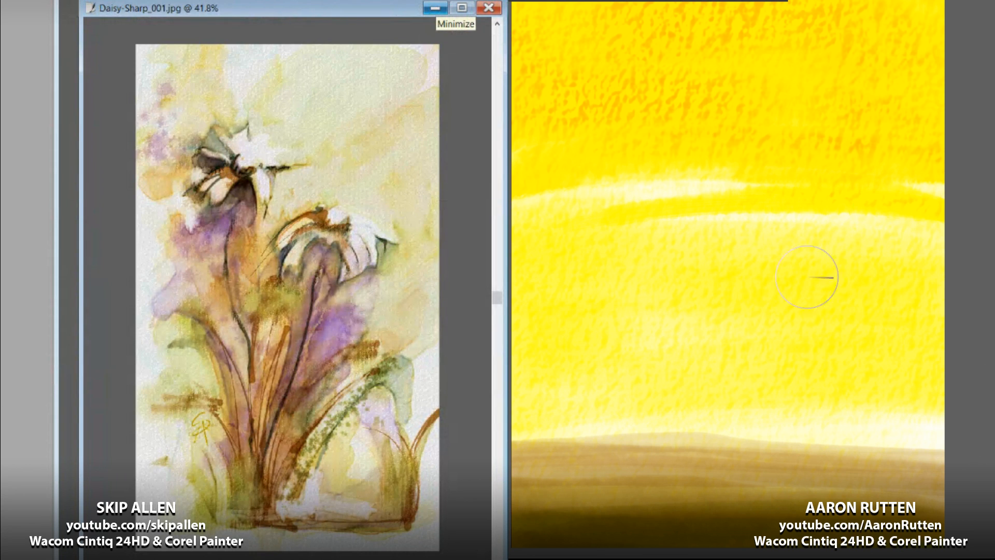
Step: Close Daisy-Sharp_001.jpg and the other rose paintings without saving, and build the brown ground of the yellow canvas up with more horizontal bands
{"action": "mouse_move", "coordinate": [523, 408]}
{"action": "left_mouse_down"}
{"action": "mouse_move", "coordinate": [978, 415]}
{"action": "mouse_move", "coordinate": [653, 420]}
{"action": "mouse_move", "coordinate": [959, 436]}
{"action": "left_mouse_up"}
{"action": "left_click", "coordinate": [488, 7]}
{"action": "mouse_move", "coordinate": [993, 366]}
{"action": "left_mouse_down"}
{"action": "mouse_move", "coordinate": [606, 342]}
{"action": "mouse_move", "coordinate": [917, 332]}
{"action": "mouse_move", "coordinate": [663, 379]}
{"action": "mouse_move", "coordinate": [796, 361]}
{"action": "mouse_move", "coordinate": [889, 330]}
{"action": "mouse_move", "coordinate": [727, 353]}
{"action": "mouse_move", "coordinate": [738, 364]}
{"action": "left_mouse_up"}
{"action": "key", "text": "n"}
{"action": "key", "text": "ctrl+w"}
{"action": "key", "text": "n"}
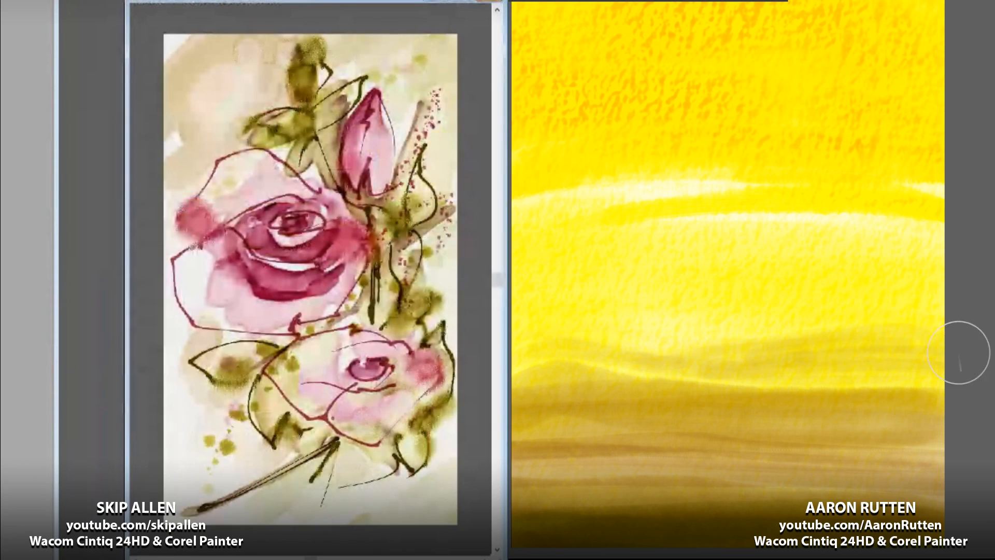
{"action": "key", "text": "ctrl+w"}
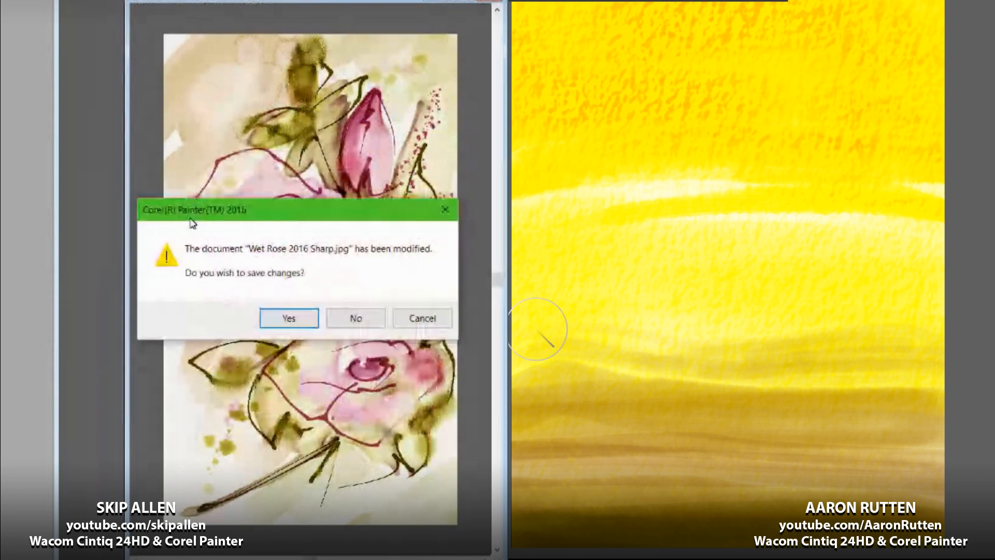
{"action": "key", "text": "n"}
{"action": "mouse_move", "coordinate": [614, 333]}
{"action": "left_mouse_down"}
{"action": "mouse_move", "coordinate": [548, 330]}
{"action": "mouse_move", "coordinate": [796, 324]}
{"action": "left_mouse_up"}
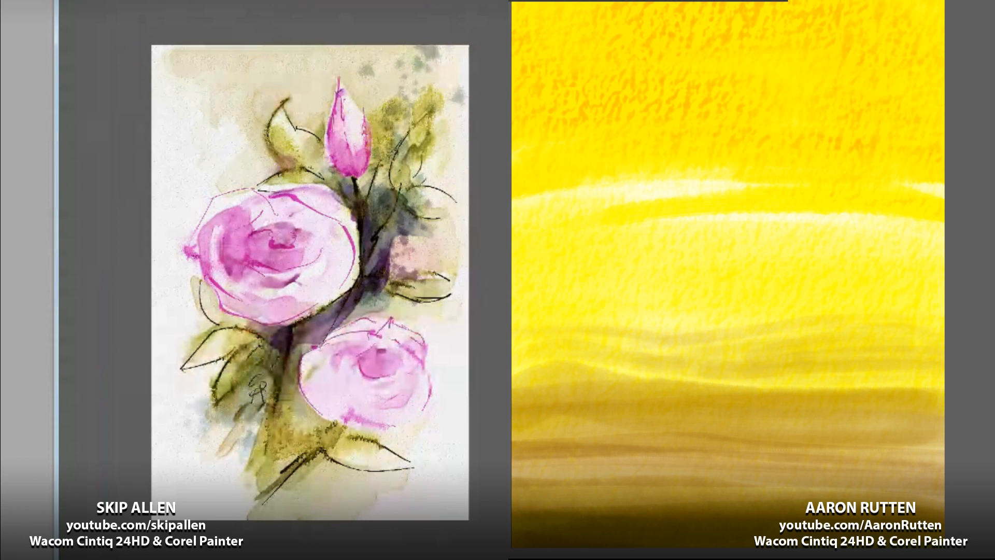
{"action": "mouse_move", "coordinate": [514, 505]}
{"action": "left_mouse_down"}
{"action": "mouse_move", "coordinate": [749, 488]}
{"action": "mouse_move", "coordinate": [888, 461]}
{"action": "mouse_move", "coordinate": [513, 444]}
{"action": "left_mouse_up"}
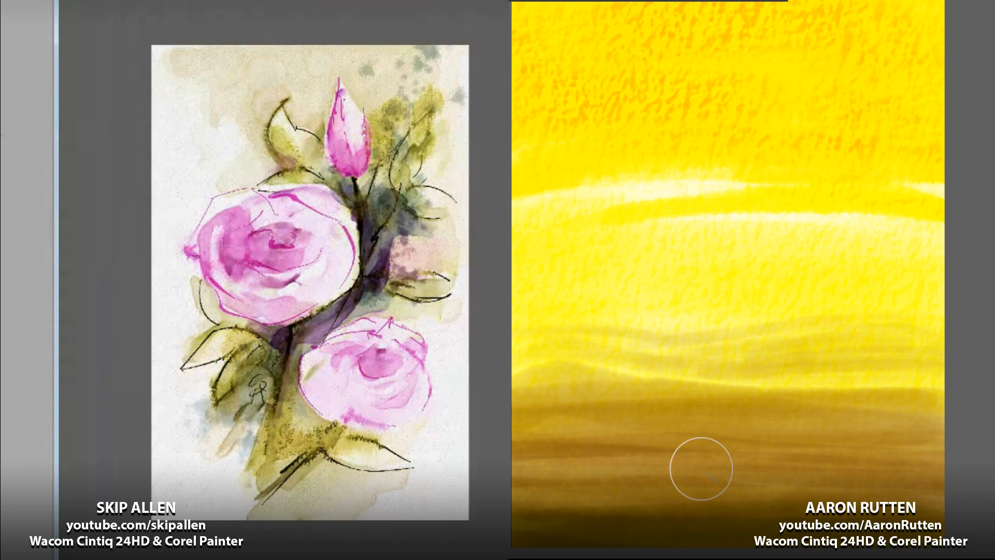
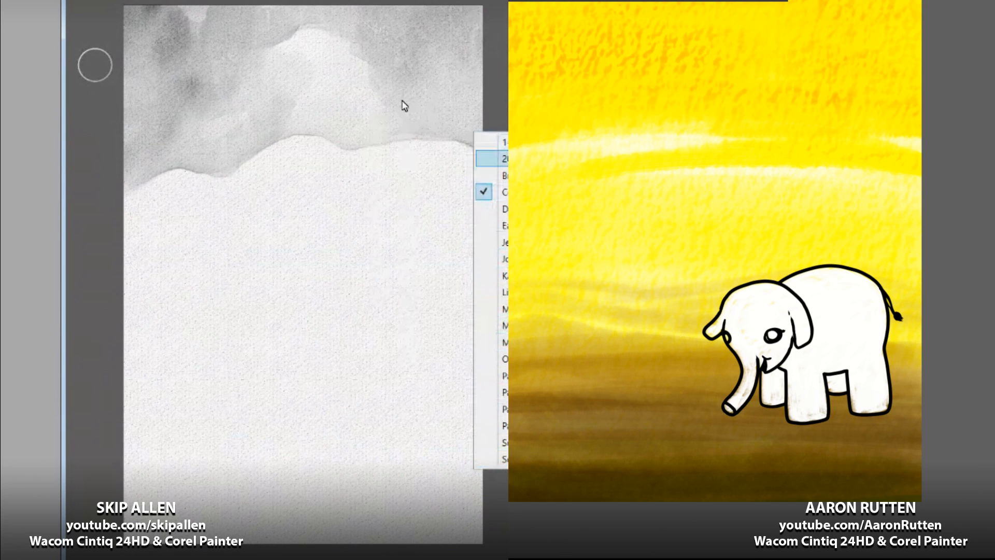
Step: Switch to a different entry in the open library list, and colour the elephant's far eye pink and shade its body lightly in grey
{"action": "left_click", "coordinate": [389, 259]}
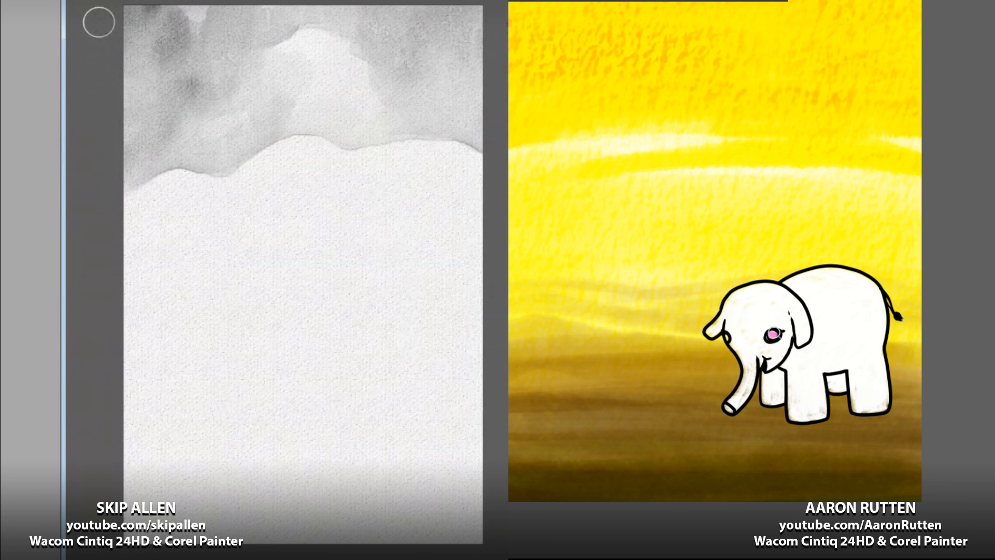
{"action": "left_click", "coordinate": [506, 94]}
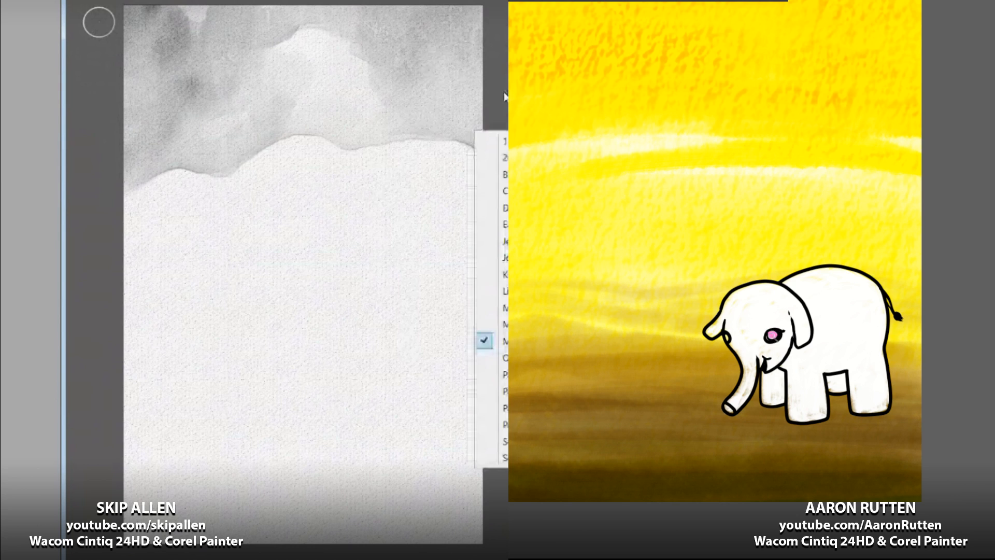
{"action": "left_click_drag", "start_coordinate": [727, 334], "coordinate": [728, 342]}
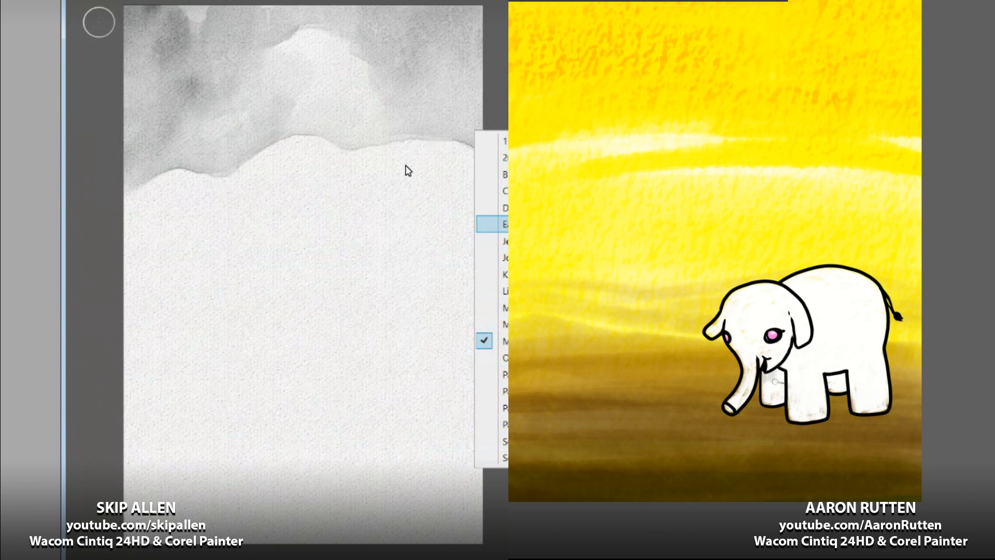
{"action": "left_click_drag", "start_coordinate": [775, 382], "coordinate": [779, 377]}
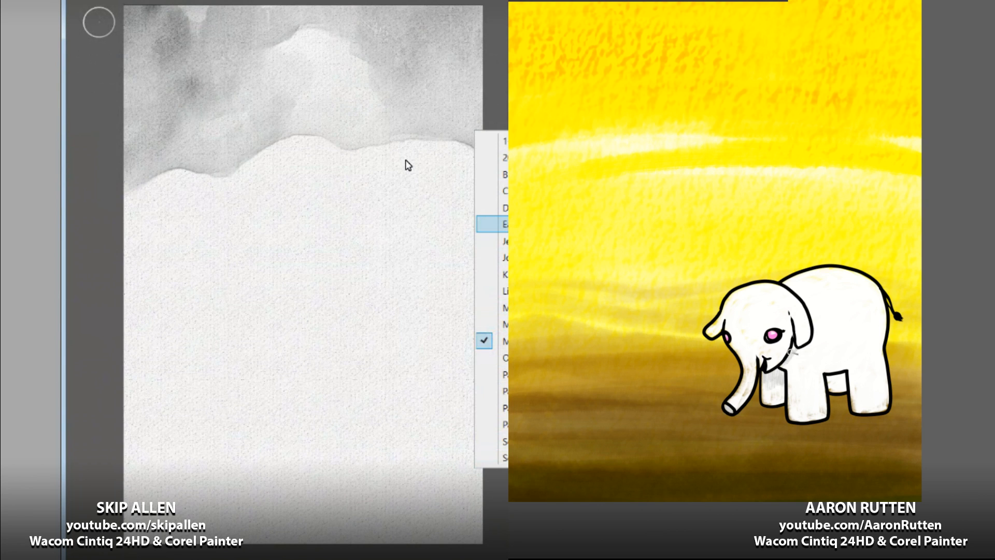
{"action": "left_click", "coordinate": [405, 108]}
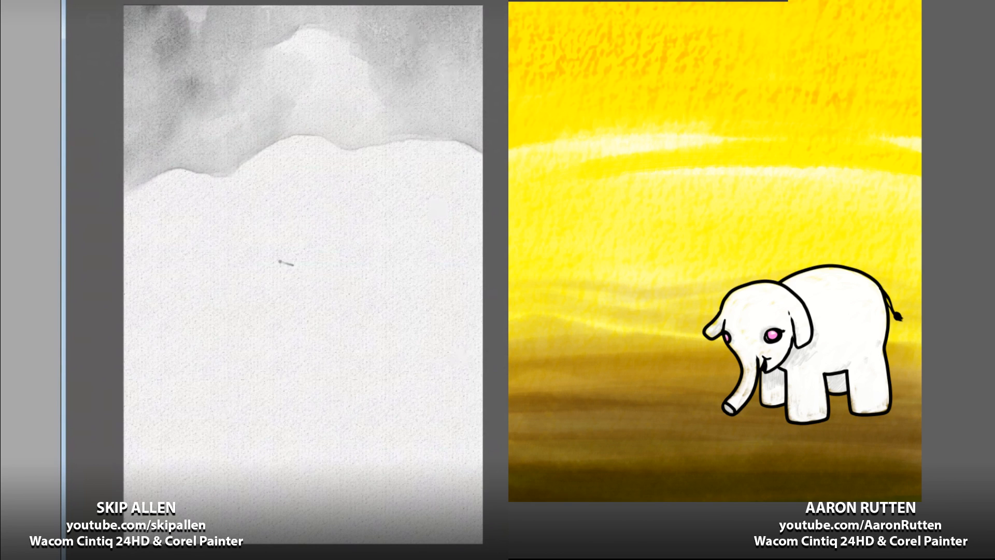
Step: Fill the elephant's outline with the current dark brown at 100% opacity, and display the advanced brush controls beside the grey landscape
{"action": "key", "text": "ctrl+f"}
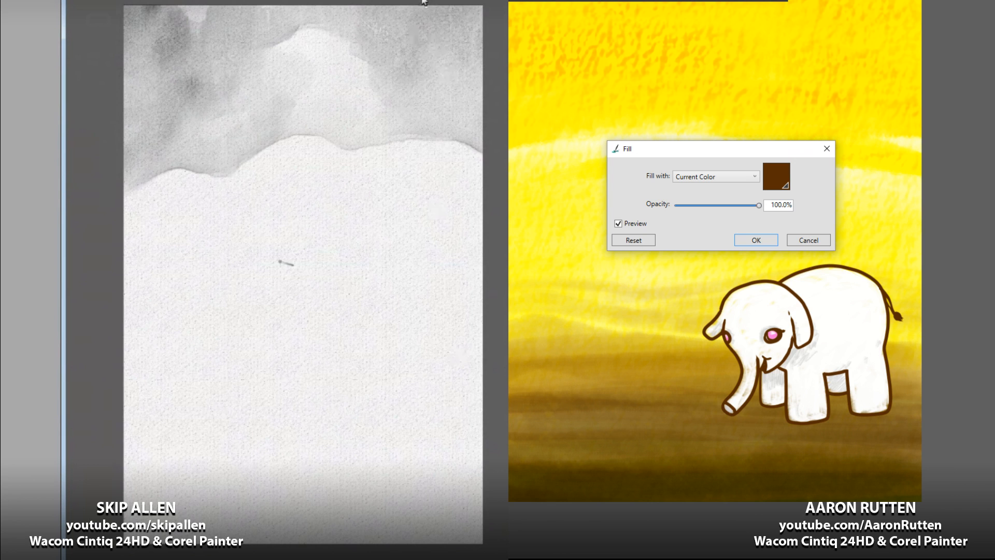
{"action": "left_click", "coordinate": [424, 1]}
{"action": "key", "text": "Return"}
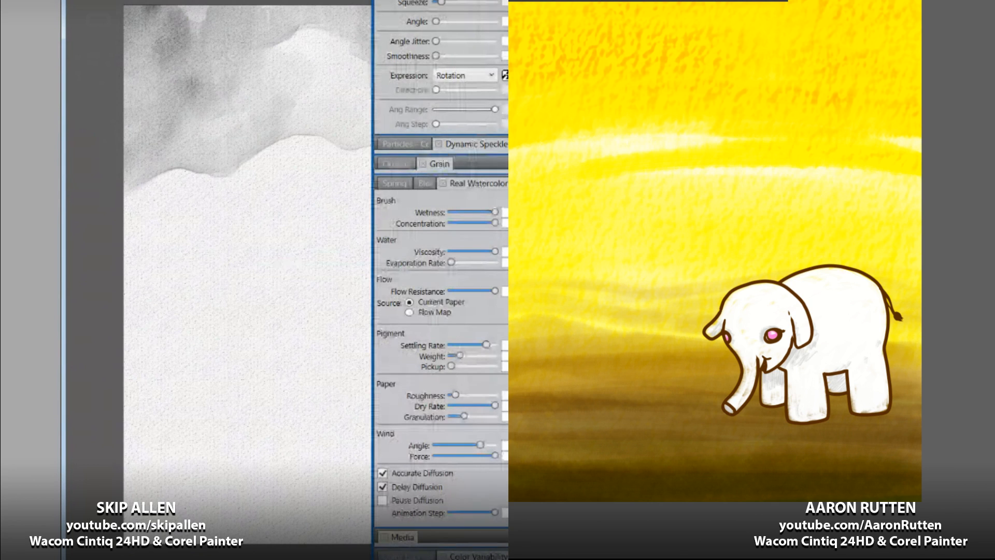
Step: Set the Real Watercolor flow source to Flow Map, turn off Accurate Diffusion, and reduce roughness, dry rate and granulation to their minimum
{"action": "scroll", "coordinate": [441, 280], "scroll_direction": "down", "scroll_amount": 3}
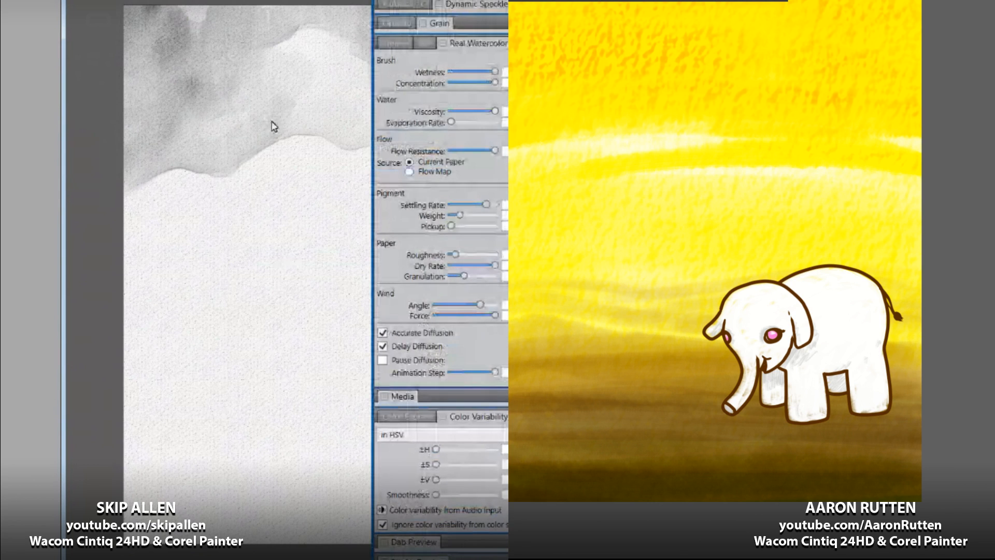
{"action": "mouse_move", "coordinate": [673, 337]}
{"action": "left_mouse_down"}
{"action": "mouse_move", "coordinate": [747, 368]}
{"action": "mouse_move", "coordinate": [741, 375]}
{"action": "left_mouse_up"}
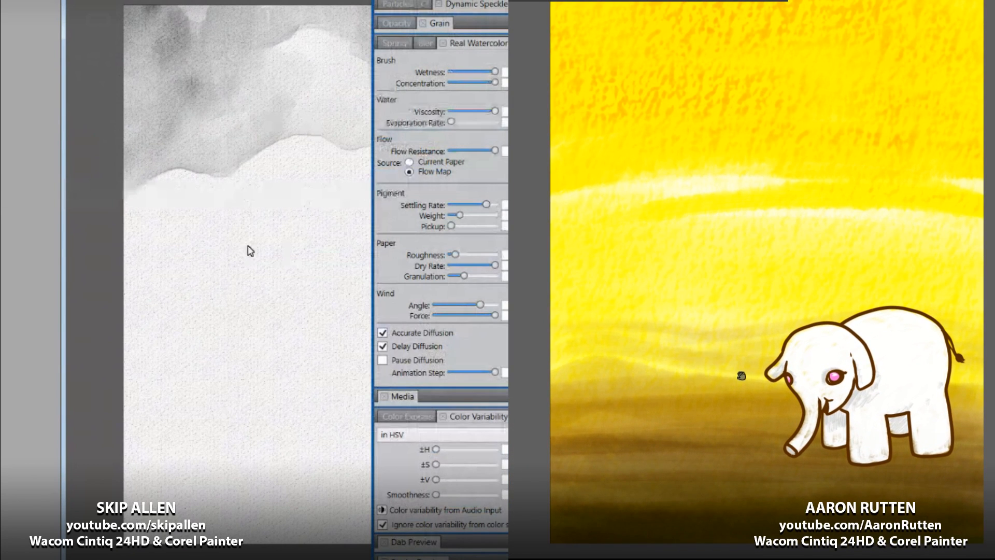
{"action": "left_click", "coordinate": [382, 333]}
{"action": "left_click_drag", "start_coordinate": [140, 347], "coordinate": [153, 351]}
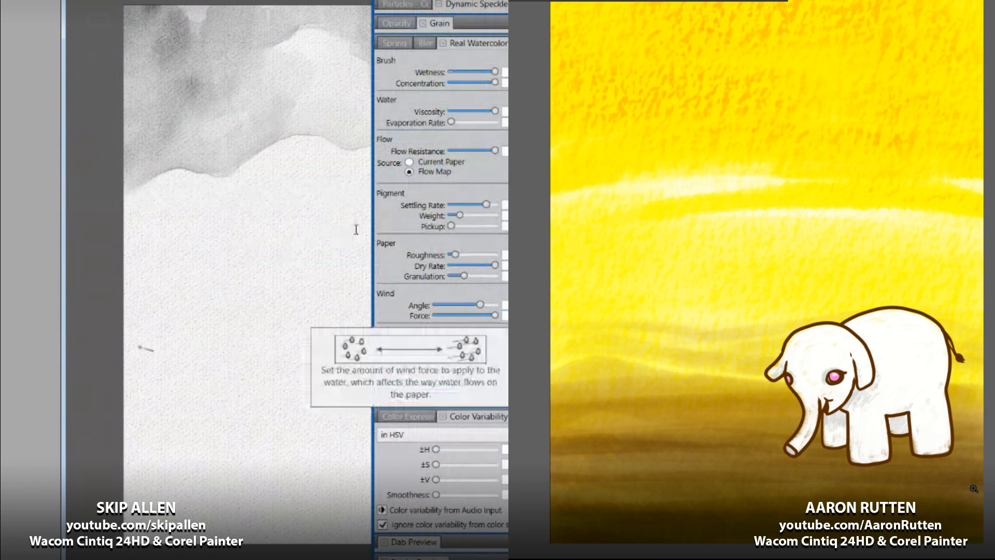
{"action": "mouse_move", "coordinate": [495, 265]}
{"action": "left_mouse_down"}
{"action": "mouse_move", "coordinate": [451, 266]}
{"action": "mouse_move", "coordinate": [451, 254]}
{"action": "mouse_move", "coordinate": [451, 276]}
{"action": "left_mouse_up"}
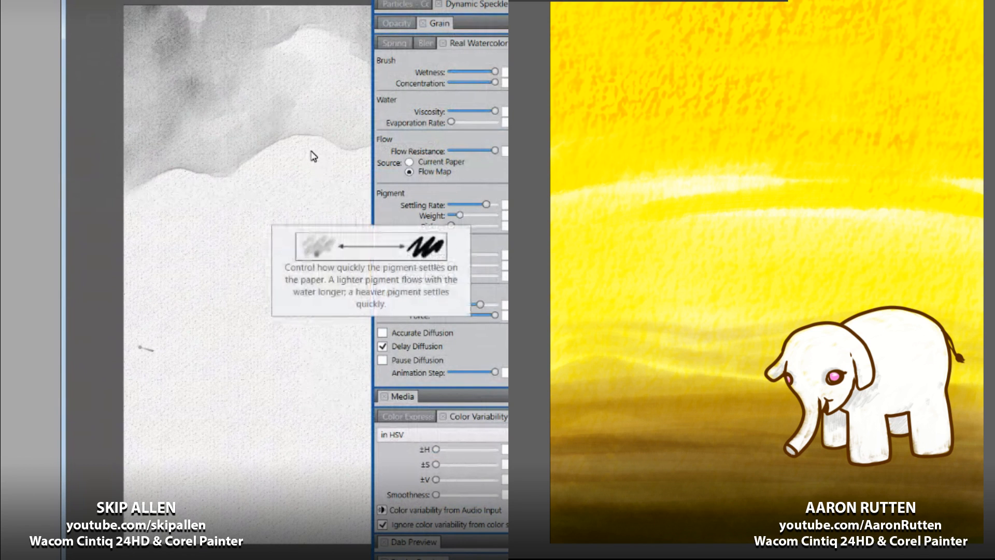
{"action": "left_click_drag", "start_coordinate": [460, 214], "coordinate": [465, 215]}
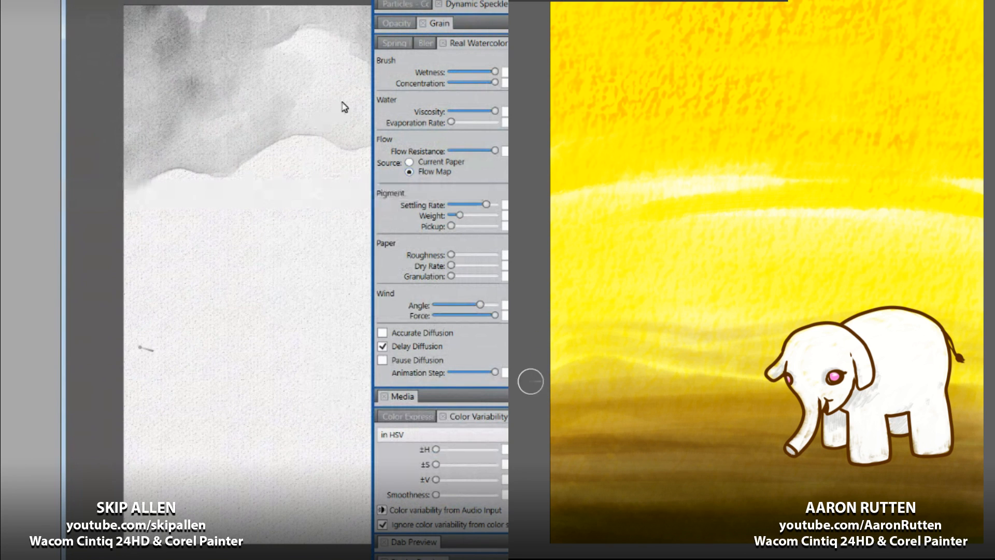
{"action": "left_click_drag", "start_coordinate": [552, 332], "coordinate": [676, 146]}
{"action": "key", "text": "ctrl+z"}
{"action": "left_click_drag", "start_coordinate": [551, 330], "coordinate": [642, 152]}
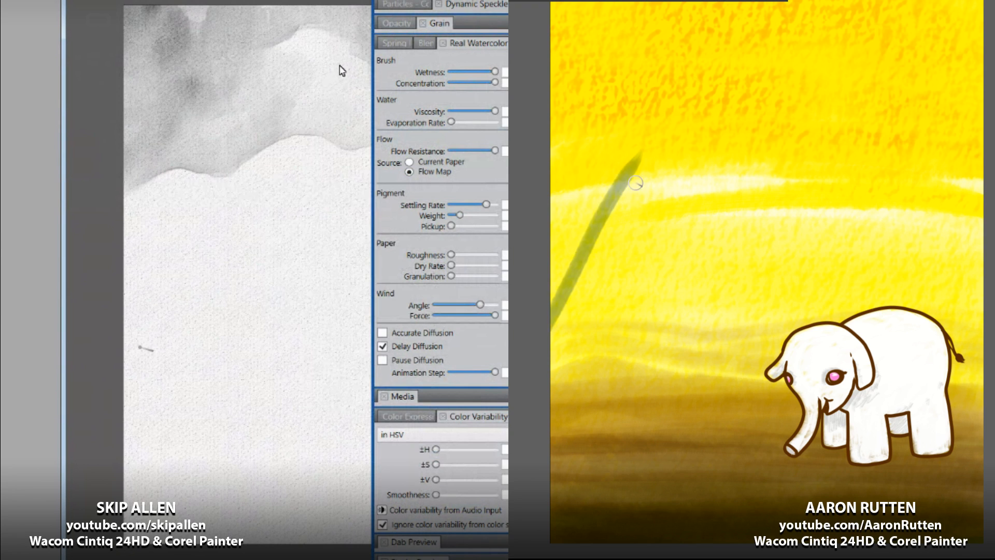
{"action": "key", "text": "ctrl+z"}
Step: Paint a tapering dark green palm trunk leaning up from the left edge of the yellow canvas, and hide the brush controls
{"action": "left_click_drag", "start_coordinate": [550, 330], "coordinate": [654, 114]}
{"action": "mouse_move", "coordinate": [550, 336]}
{"action": "left_mouse_down"}
{"action": "mouse_move", "coordinate": [612, 185]}
{"action": "mouse_move", "coordinate": [667, 113]}
{"action": "mouse_move", "coordinate": [558, 305]}
{"action": "mouse_move", "coordinate": [628, 162]}
{"action": "left_mouse_up"}
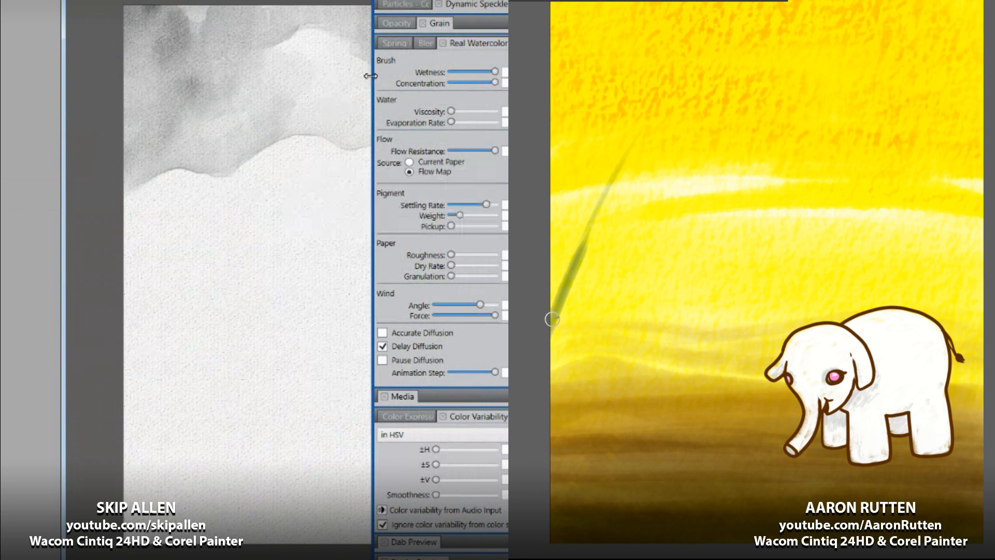
{"action": "mouse_move", "coordinate": [551, 321]}
{"action": "left_mouse_down"}
{"action": "mouse_move", "coordinate": [637, 135]}
{"action": "mouse_move", "coordinate": [550, 327]}
{"action": "mouse_move", "coordinate": [607, 193]}
{"action": "left_mouse_up"}
{"action": "mouse_move", "coordinate": [550, 332]}
{"action": "left_mouse_down"}
{"action": "mouse_move", "coordinate": [619, 163]}
{"action": "mouse_move", "coordinate": [550, 337]}
{"action": "mouse_move", "coordinate": [653, 117]}
{"action": "mouse_move", "coordinate": [555, 316]}
{"action": "mouse_move", "coordinate": [577, 250]}
{"action": "mouse_move", "coordinate": [632, 153]}
{"action": "left_mouse_up"}
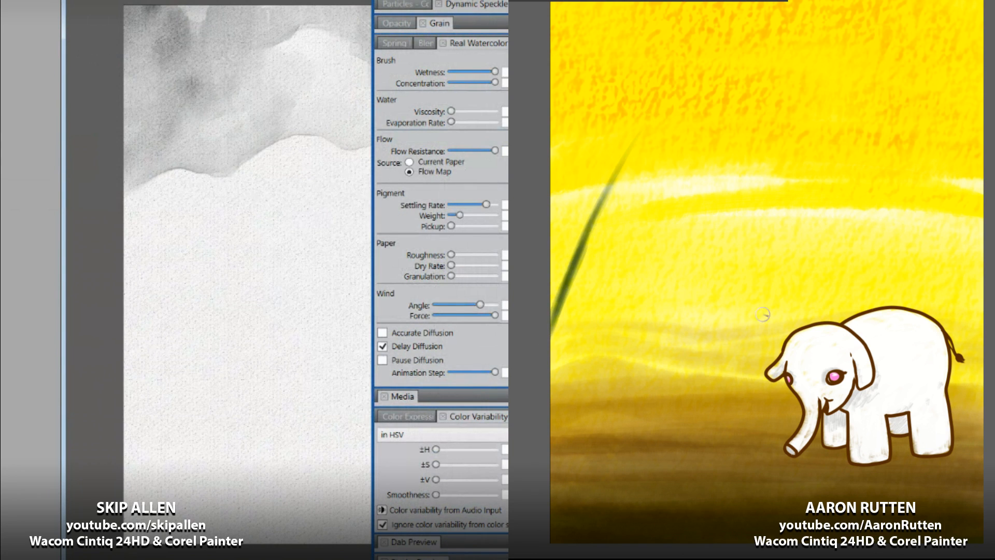
{"action": "key", "text": "Tab"}
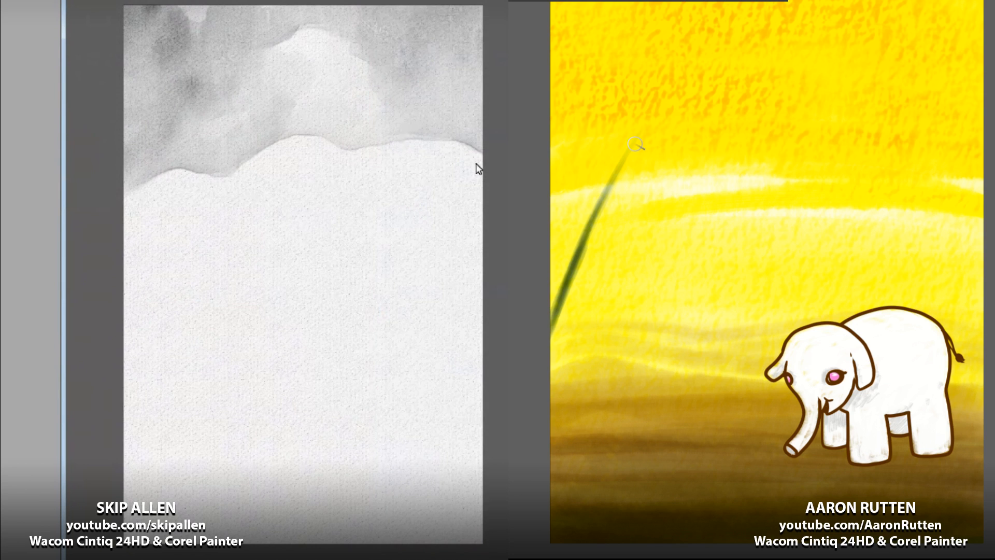
Step: Paint a long palm frond arching down to the right from the tip of the trunk
{"action": "mouse_move", "coordinate": [635, 141]}
{"action": "left_mouse_down"}
{"action": "mouse_move", "coordinate": [703, 198]}
{"action": "mouse_move", "coordinate": [723, 230]}
{"action": "left_mouse_up"}
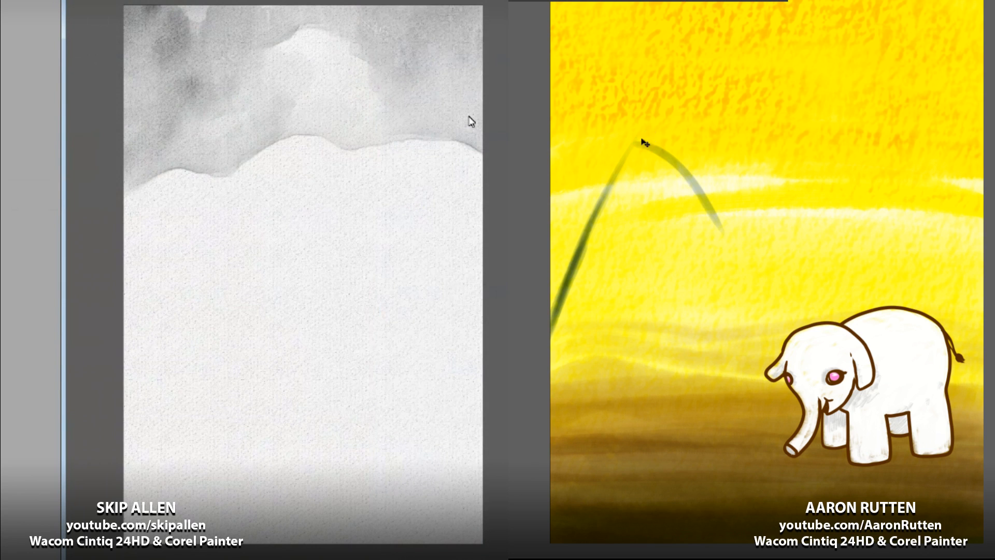
{"action": "mouse_move", "coordinate": [636, 144]}
{"action": "left_mouse_down"}
{"action": "mouse_move", "coordinate": [661, 178]}
{"action": "mouse_move", "coordinate": [656, 153]}
{"action": "mouse_move", "coordinate": [669, 182]}
{"action": "mouse_move", "coordinate": [671, 160]}
{"action": "mouse_move", "coordinate": [686, 198]}
{"action": "mouse_move", "coordinate": [693, 179]}
{"action": "mouse_move", "coordinate": [704, 216]}
{"action": "left_mouse_up"}
{"action": "right_click", "coordinate": [386, 315]}
{"action": "left_click", "coordinate": [410, 367]}
{"action": "left_click_drag", "start_coordinate": [701, 192], "coordinate": [724, 237]}
{"action": "left_click", "coordinate": [357, 317]}
{"action": "mouse_move", "coordinate": [637, 147]}
{"action": "left_mouse_down"}
{"action": "mouse_move", "coordinate": [662, 182]}
{"action": "mouse_move", "coordinate": [656, 152]}
{"action": "mouse_move", "coordinate": [679, 164]}
{"action": "mouse_move", "coordinate": [691, 190]}
{"action": "left_mouse_up"}
Step: Add leaf strokes along the lower half of the palm's right frond, and display the Flow Maps panel for the grey landscape
{"action": "right_click", "coordinate": [355, 298]}
{"action": "left_click", "coordinate": [312, 293]}
{"action": "left_click", "coordinate": [357, 240]}
{"action": "left_click", "coordinate": [296, 293]}
{"action": "left_click_drag", "start_coordinate": [679, 165], "coordinate": [708, 215]}
{"action": "left_click_drag", "start_coordinate": [706, 205], "coordinate": [725, 252]}
Step: Select the blank white flow map, and paint a leafy frond arching down to the left from the palm's crown
{"action": "left_click", "coordinate": [505, 193]}
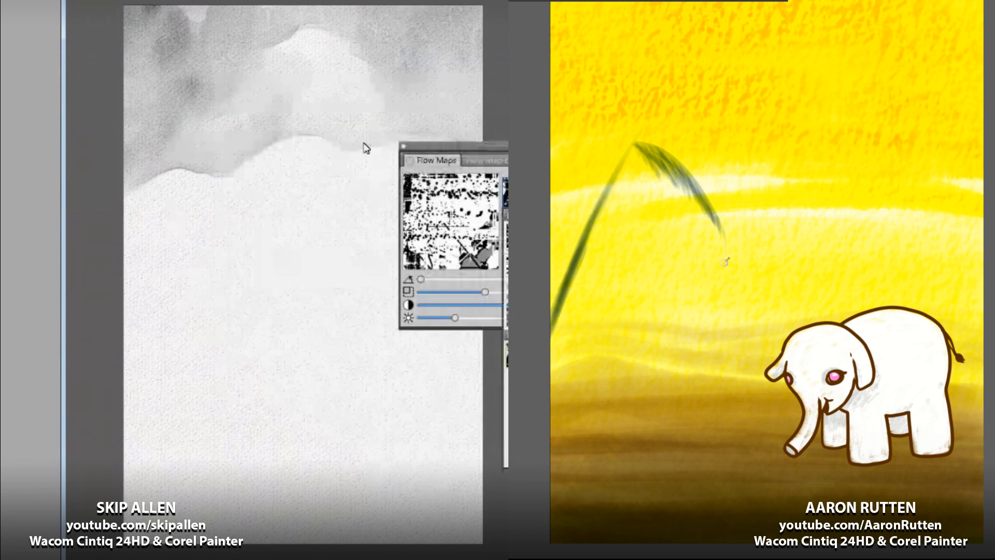
{"action": "mouse_move", "coordinate": [633, 148]}
{"action": "left_mouse_down"}
{"action": "mouse_move", "coordinate": [576, 197]}
{"action": "mouse_move", "coordinate": [602, 179]}
{"action": "mouse_move", "coordinate": [606, 161]}
{"action": "mouse_move", "coordinate": [598, 167]}
{"action": "mouse_move", "coordinate": [578, 203]}
{"action": "left_mouse_up"}
{"action": "left_click", "coordinate": [506, 355]}
{"action": "left_click_drag", "start_coordinate": [589, 180], "coordinate": [569, 222]}
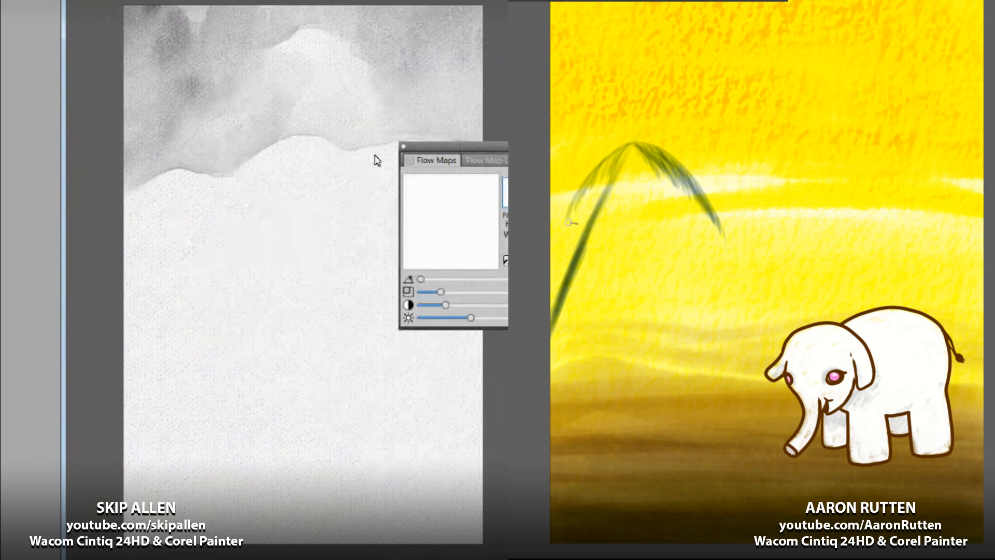
{"action": "left_click_drag", "start_coordinate": [621, 156], "coordinate": [599, 179]}
{"action": "left_click_drag", "start_coordinate": [615, 154], "coordinate": [580, 198]}
{"action": "left_click_drag", "start_coordinate": [584, 200], "coordinate": [569, 223]}
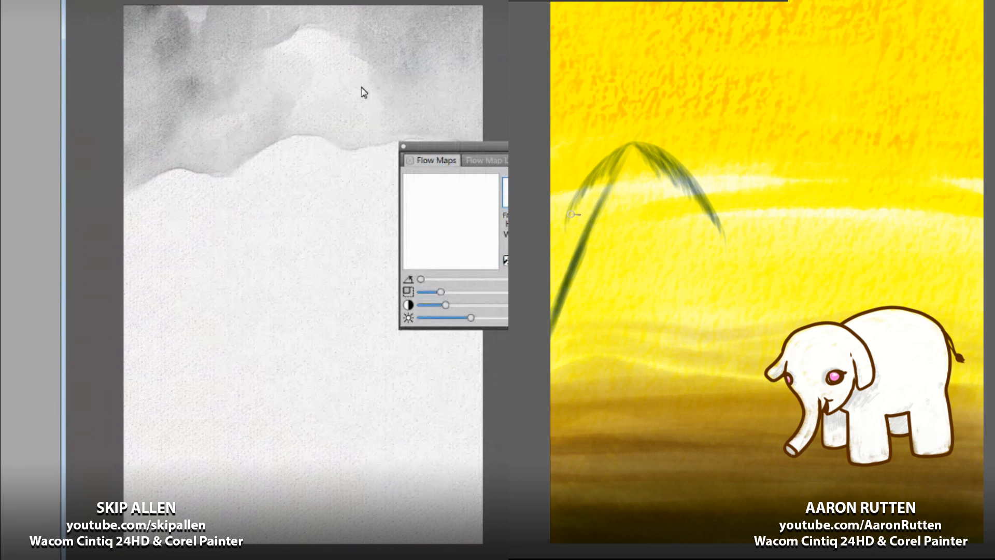
Step: Clear the Flow Maps panel aside and position the Papers panel over the grey landscape, and paint drooping central fronds on the palm
{"action": "left_click", "coordinate": [403, 146]}
{"action": "mouse_move", "coordinate": [629, 151]}
{"action": "left_mouse_down"}
{"action": "mouse_move", "coordinate": [624, 178]}
{"action": "mouse_move", "coordinate": [639, 241]}
{"action": "mouse_move", "coordinate": [640, 192]}
{"action": "mouse_move", "coordinate": [638, 200]}
{"action": "left_mouse_up"}
{"action": "left_click_drag", "start_coordinate": [632, 180], "coordinate": [640, 253]}
{"action": "left_click_drag", "start_coordinate": [409, 264], "coordinate": [342, 251]}
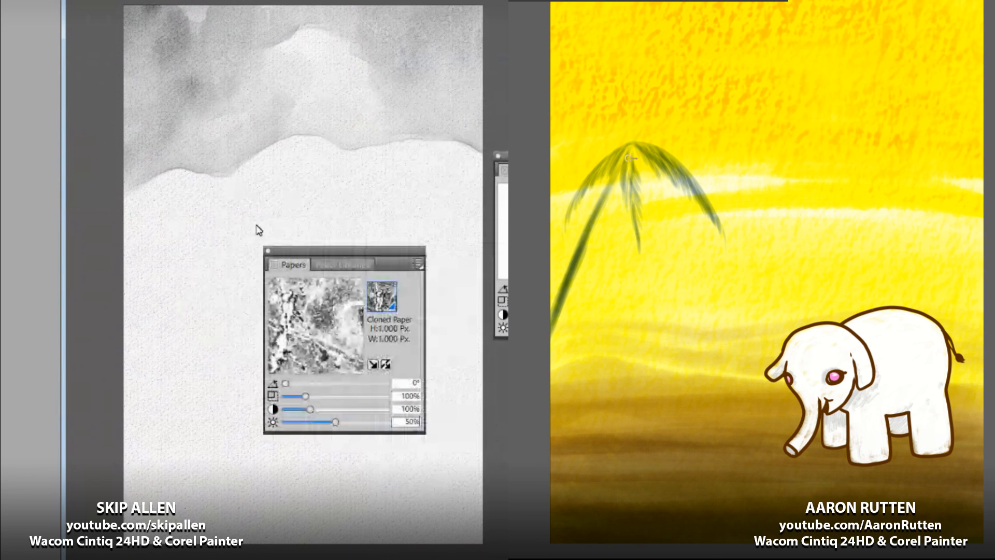
Step: Browse the paper library, and paint the palm's upper frond reaching left to the canvas edge
{"action": "left_click", "coordinate": [382, 296]}
{"action": "mouse_move", "coordinate": [631, 141]}
{"action": "left_mouse_down"}
{"action": "mouse_move", "coordinate": [559, 159]}
{"action": "mouse_move", "coordinate": [628, 147]}
{"action": "mouse_move", "coordinate": [604, 142]}
{"action": "left_mouse_up"}
{"action": "left_click_drag", "start_coordinate": [626, 140], "coordinate": [603, 134]}
{"action": "scroll", "coordinate": [366, 373], "scroll_direction": "down", "scroll_amount": 10}
{"action": "left_click_drag", "start_coordinate": [625, 136], "coordinate": [587, 131]}
{"action": "scroll", "coordinate": [366, 421], "scroll_direction": "down", "scroll_amount": 1}
{"action": "mouse_move", "coordinate": [602, 122]}
{"action": "left_mouse_down"}
{"action": "mouse_move", "coordinate": [573, 136]}
{"action": "mouse_move", "coordinate": [581, 121]}
{"action": "mouse_move", "coordinate": [555, 136]}
{"action": "left_mouse_up"}
{"action": "scroll", "coordinate": [359, 405], "scroll_direction": "up", "scroll_amount": 1}
{"action": "scroll", "coordinate": [358, 401], "scroll_direction": "up", "scroll_amount": 10}
Step: Choose the Heavy Pastel paper texture, and paint a short frond at the upper right of the palm's crown
{"action": "mouse_move", "coordinate": [627, 141]}
{"action": "left_mouse_down"}
{"action": "mouse_move", "coordinate": [586, 120]}
{"action": "mouse_move", "coordinate": [624, 140]}
{"action": "mouse_move", "coordinate": [597, 145]}
{"action": "mouse_move", "coordinate": [613, 127]}
{"action": "mouse_move", "coordinate": [588, 122]}
{"action": "mouse_move", "coordinate": [549, 141]}
{"action": "mouse_move", "coordinate": [656, 129]}
{"action": "left_mouse_up"}
{"action": "scroll", "coordinate": [365, 349], "scroll_direction": "up", "scroll_amount": 5}
{"action": "scroll", "coordinate": [361, 319], "scroll_direction": "up", "scroll_amount": 5}
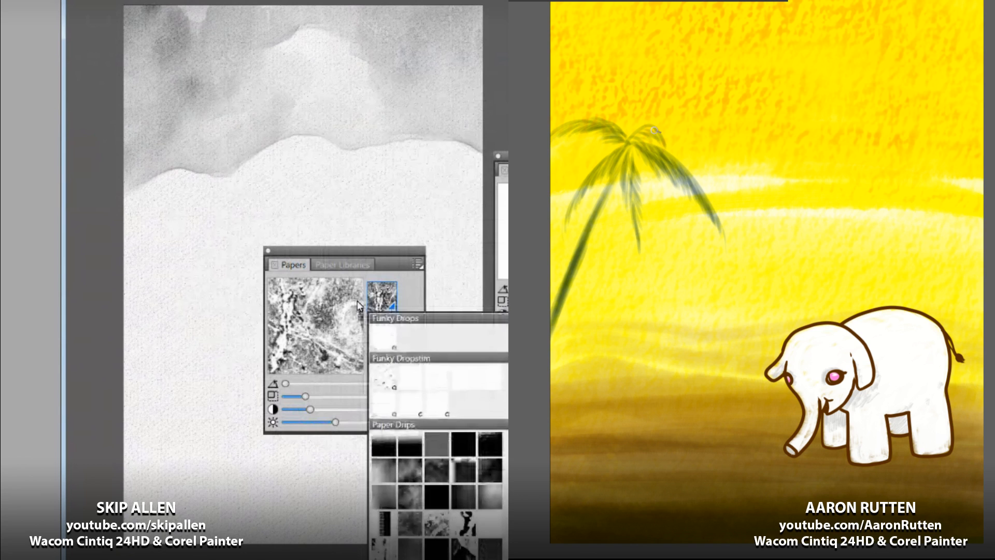
{"action": "scroll", "coordinate": [357, 297], "scroll_direction": "down", "scroll_amount": 10}
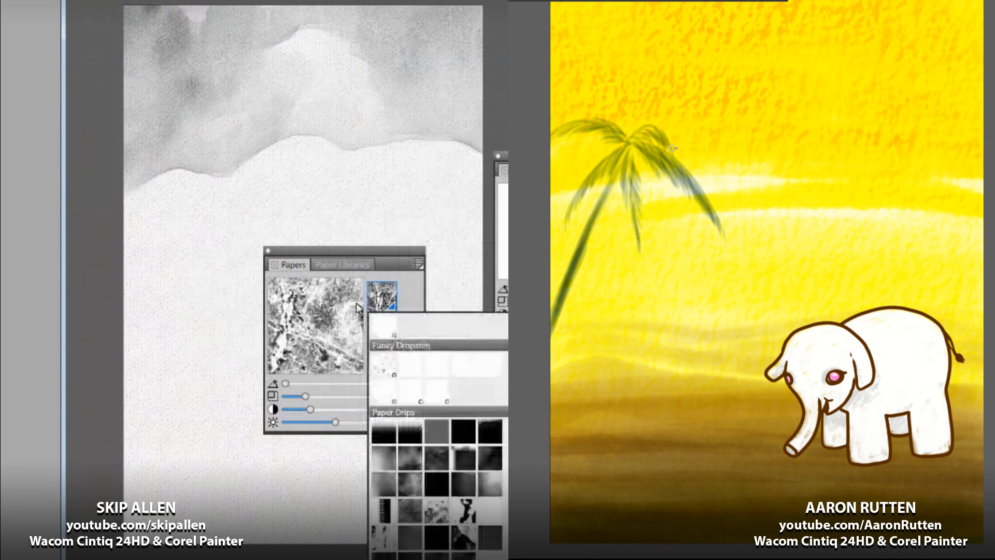
{"action": "scroll", "coordinate": [360, 342], "scroll_direction": "up", "scroll_amount": 8}
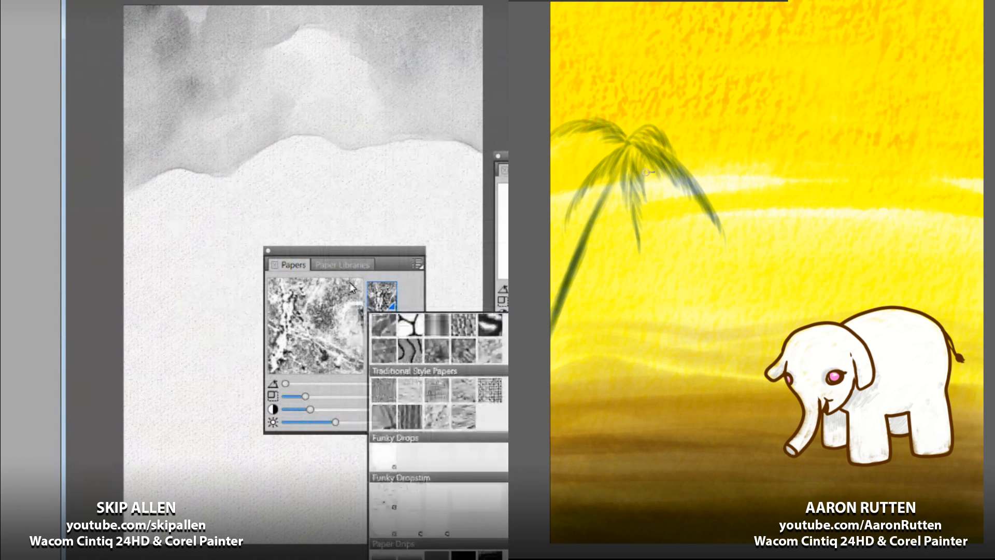
{"action": "left_click", "coordinate": [457, 444]}
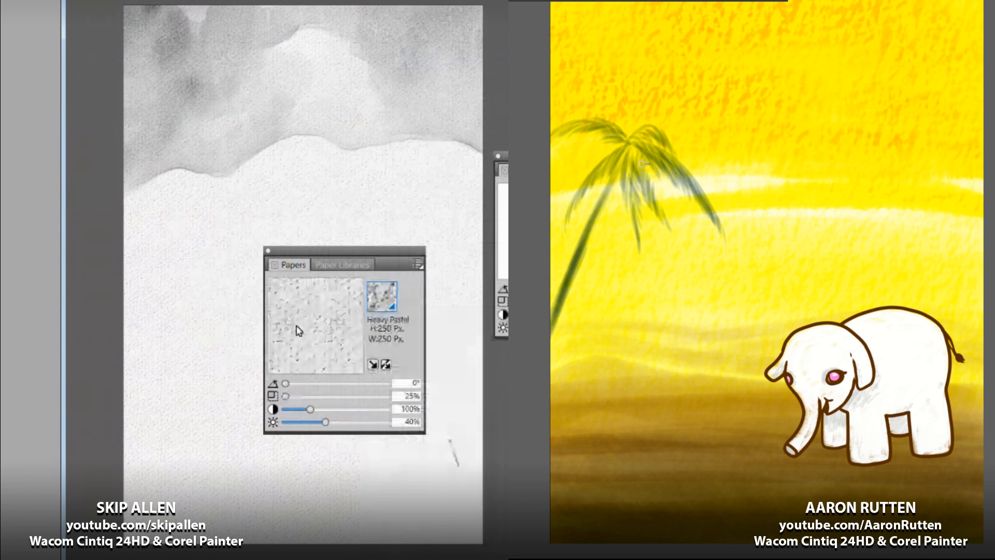
Step: Raise the Heavy Pastel paper's brightness and start a blank canvas in place of the grey landscape, darkening where the palm's trunk meets its crown
{"action": "left_click_drag", "start_coordinate": [325, 422], "coordinate": [337, 422]}
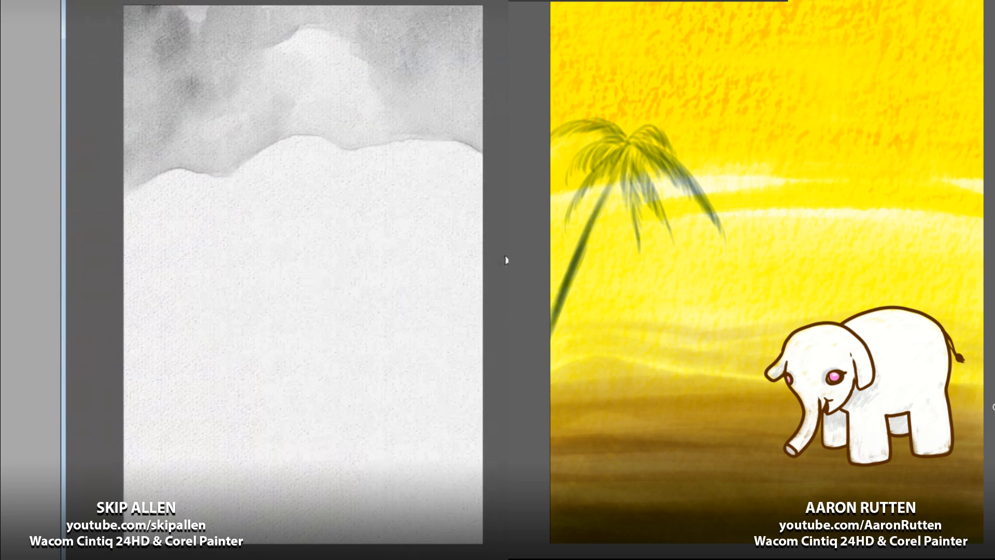
{"action": "left_click", "coordinate": [480, 348]}
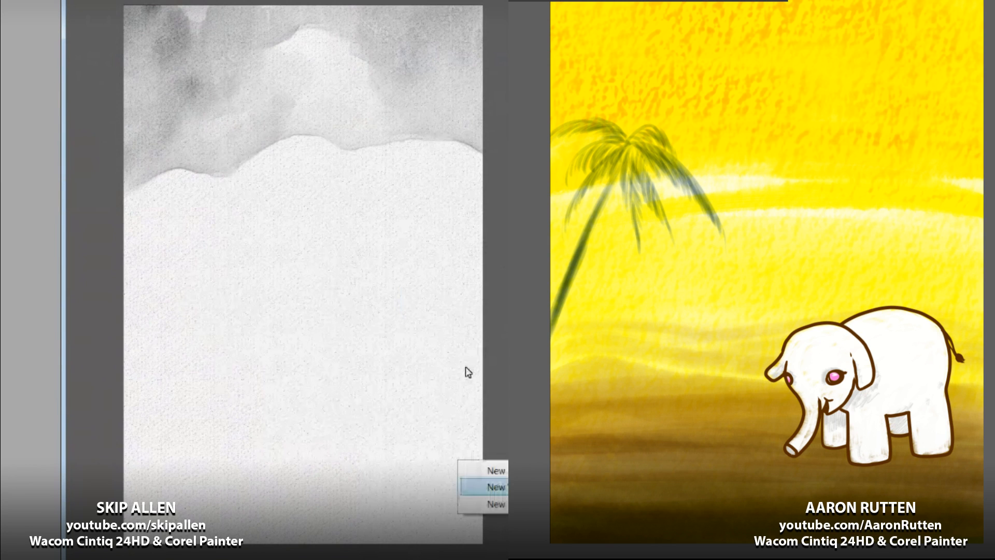
{"action": "left_click", "coordinate": [465, 364]}
{"action": "left_click", "coordinate": [457, 289]}
{"action": "left_click_drag", "start_coordinate": [624, 149], "coordinate": [607, 174]}
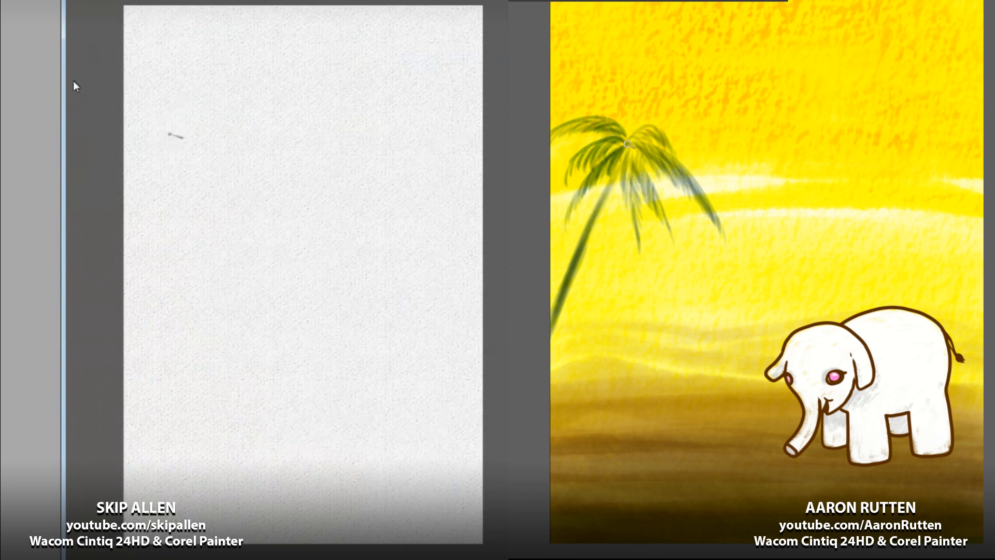
Step: Brush a dark grey watercolor wash with ragged edges across the top of the blank canvas, and save the palm and elephant scene as a file
{"action": "mouse_move", "coordinate": [175, 109]}
{"action": "left_mouse_down"}
{"action": "mouse_move", "coordinate": [192, 92]}
{"action": "mouse_move", "coordinate": [253, 99]}
{"action": "mouse_move", "coordinate": [275, 48]}
{"action": "left_mouse_up"}
{"action": "mouse_move", "coordinate": [141, 24]}
{"action": "left_mouse_down"}
{"action": "mouse_move", "coordinate": [136, 3]}
{"action": "mouse_move", "coordinate": [47, 0]}
{"action": "mouse_move", "coordinate": [180, 3]}
{"action": "mouse_move", "coordinate": [135, 79]}
{"action": "mouse_move", "coordinate": [307, 0]}
{"action": "mouse_move", "coordinate": [232, 27]}
{"action": "mouse_move", "coordinate": [270, 28]}
{"action": "mouse_move", "coordinate": [315, 2]}
{"action": "mouse_move", "coordinate": [215, 21]}
{"action": "mouse_move", "coordinate": [280, 30]}
{"action": "mouse_move", "coordinate": [188, 29]}
{"action": "mouse_move", "coordinate": [135, 6]}
{"action": "mouse_move", "coordinate": [11, 2]}
{"action": "mouse_move", "coordinate": [172, 8]}
{"action": "left_mouse_up"}
{"action": "mouse_move", "coordinate": [290, 24]}
{"action": "left_mouse_down"}
{"action": "mouse_move", "coordinate": [347, 42]}
{"action": "mouse_move", "coordinate": [332, 104]}
{"action": "mouse_move", "coordinate": [405, 114]}
{"action": "mouse_move", "coordinate": [446, 73]}
{"action": "mouse_move", "coordinate": [435, 50]}
{"action": "mouse_move", "coordinate": [415, 42]}
{"action": "mouse_move", "coordinate": [457, 18]}
{"action": "mouse_move", "coordinate": [463, 32]}
{"action": "left_mouse_up"}
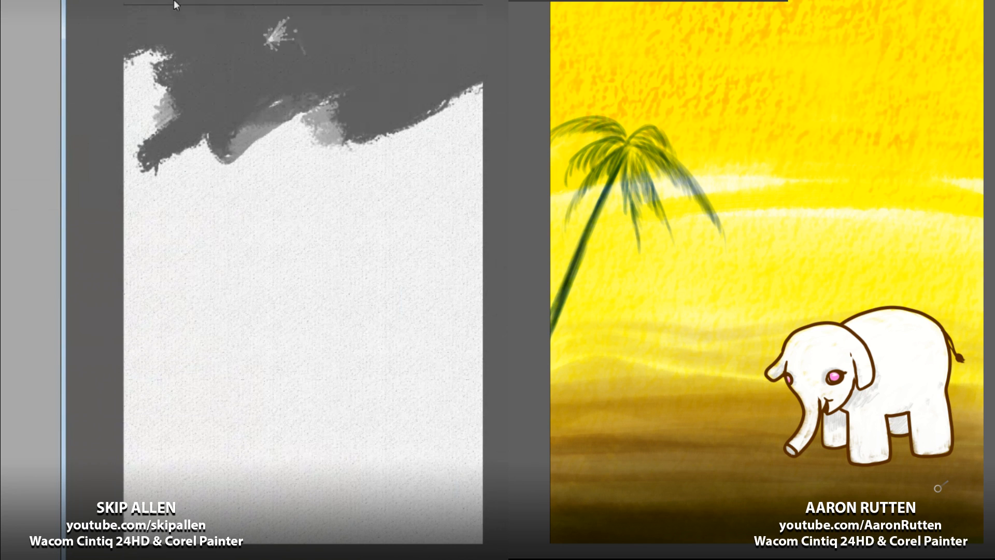
{"action": "mouse_move", "coordinate": [328, 106]}
{"action": "left_mouse_down"}
{"action": "mouse_move", "coordinate": [337, 99]}
{"action": "mouse_move", "coordinate": [414, 150]}
{"action": "mouse_move", "coordinate": [467, 106]}
{"action": "mouse_move", "coordinate": [369, 162]}
{"action": "left_mouse_up"}
{"action": "key", "text": "ctrl+shift+s"}
{"action": "left_click_drag", "start_coordinate": [298, 117], "coordinate": [353, 148]}
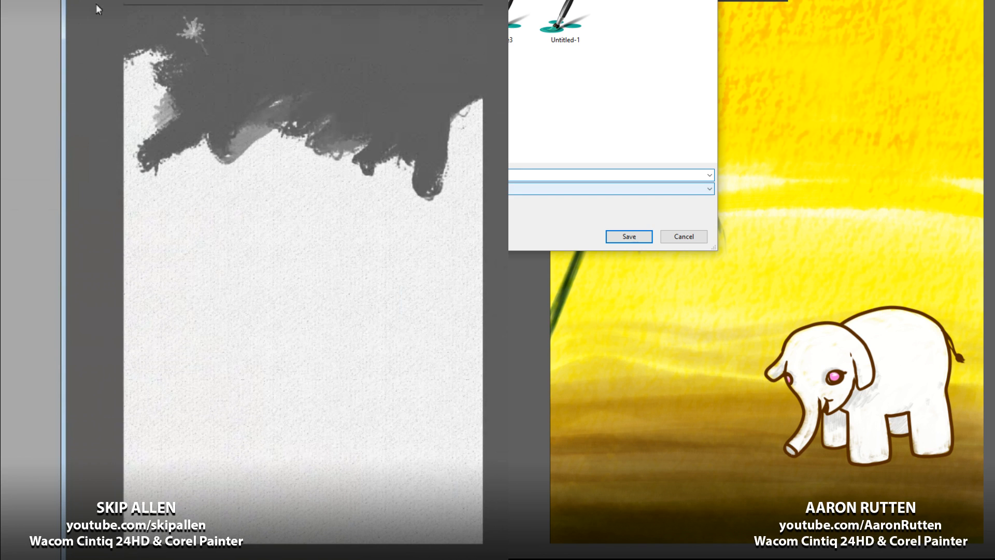
{"action": "key", "text": "Return"}
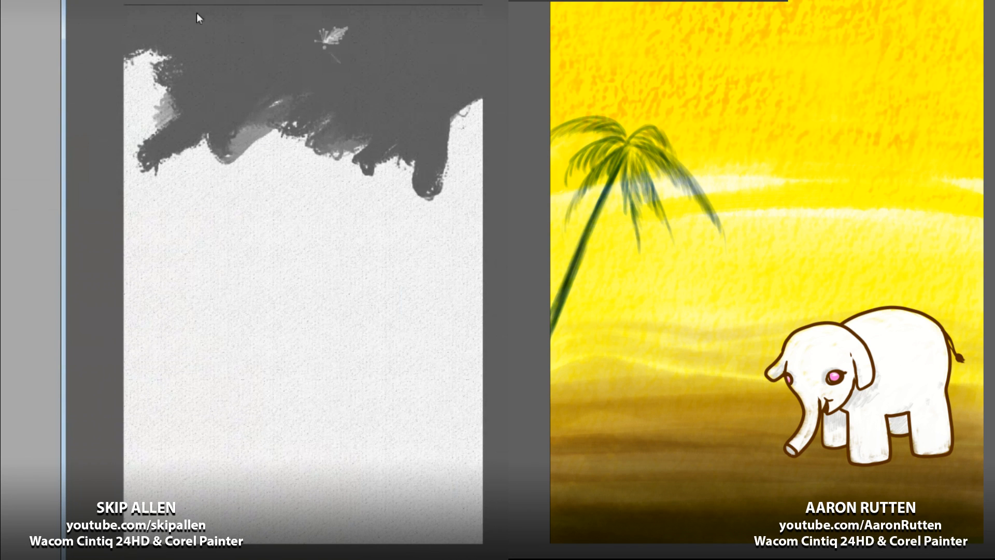
{"action": "left_click_drag", "start_coordinate": [285, 123], "coordinate": [303, 138]}
{"action": "left_click_drag", "start_coordinate": [317, 146], "coordinate": [322, 155]}
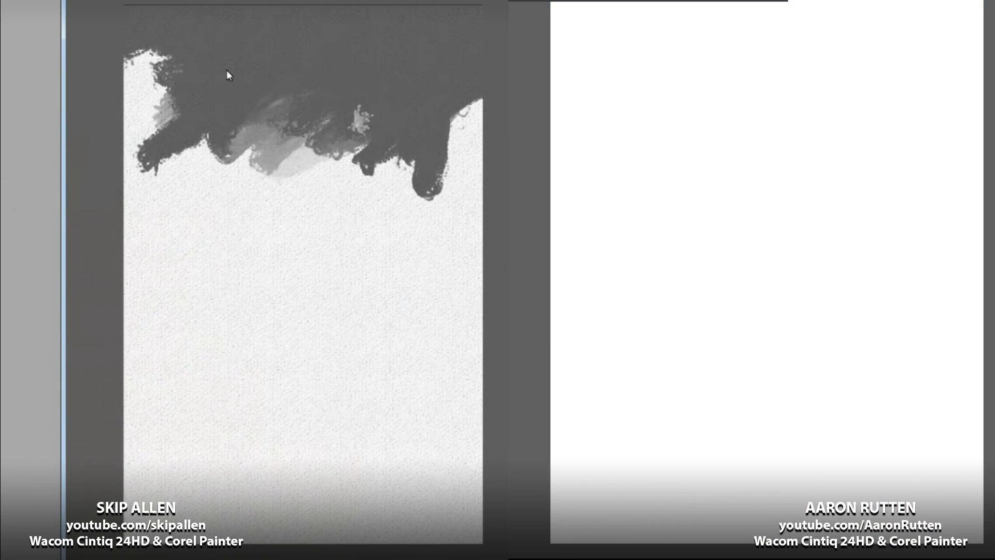
Step: Enlarge the brush, paint two textured blue patches on the new white canvas, and fill the area around them with pink
{"action": "left_click_drag", "start_coordinate": [764, 291], "coordinate": [712, 287]}
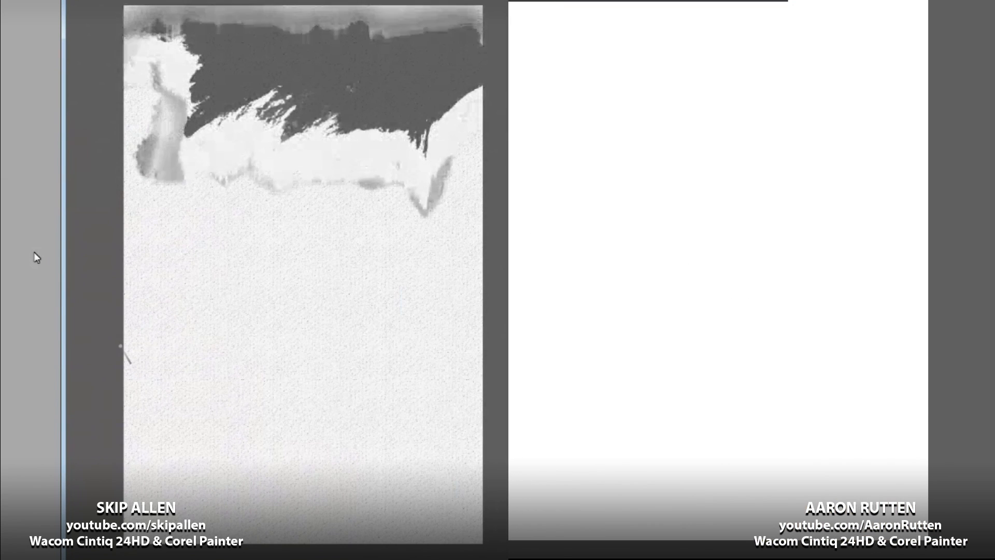
{"action": "left_click_drag", "start_coordinate": [694, 116], "coordinate": [687, 149]}
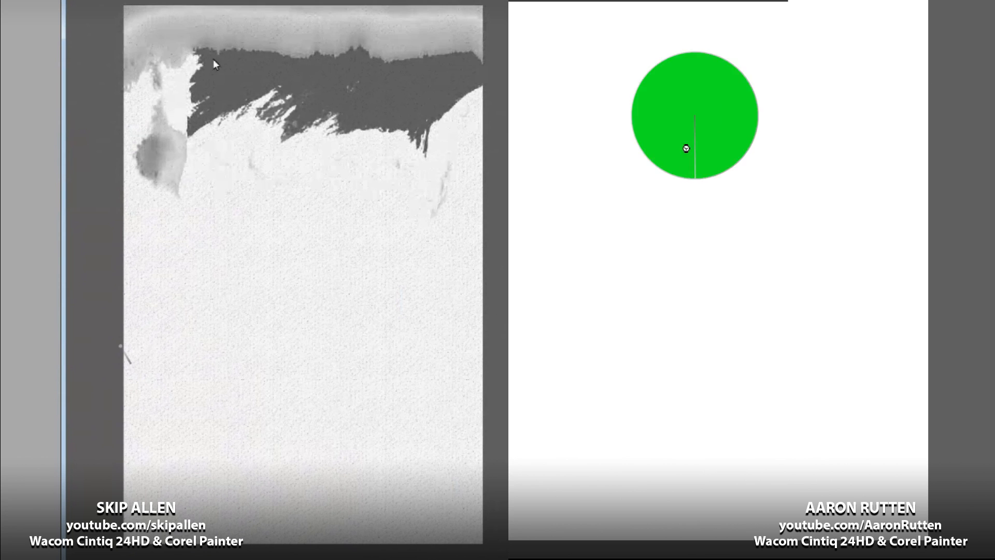
{"action": "mouse_move", "coordinate": [518, 99]}
{"action": "left_mouse_down"}
{"action": "mouse_move", "coordinate": [597, 59]}
{"action": "mouse_move", "coordinate": [738, 114]}
{"action": "left_mouse_up"}
{"action": "mouse_move", "coordinate": [565, 314]}
{"action": "left_mouse_down"}
{"action": "mouse_move", "coordinate": [782, 365]}
{"action": "mouse_move", "coordinate": [755, 385]}
{"action": "left_mouse_up"}
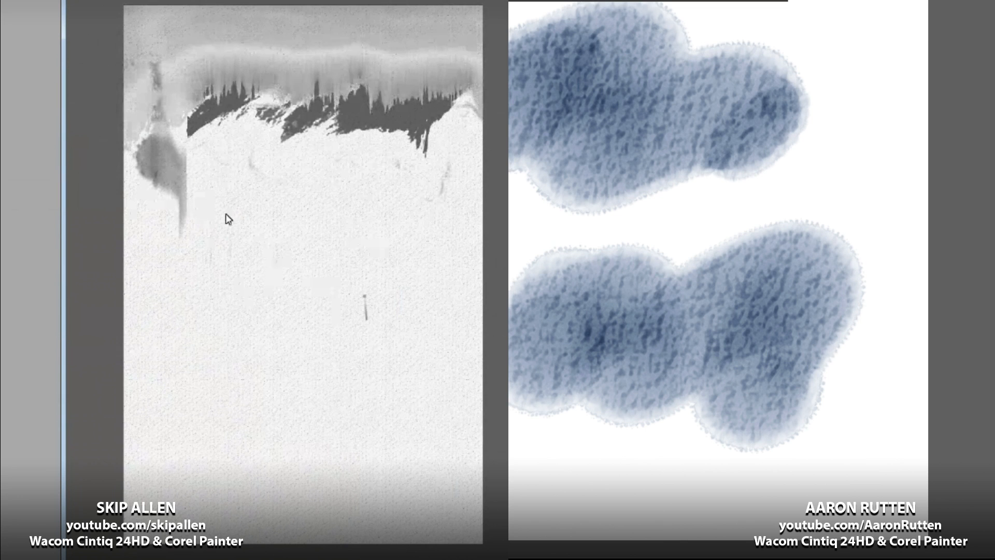
{"action": "mouse_move", "coordinate": [728, 39]}
{"action": "left_mouse_down"}
{"action": "mouse_move", "coordinate": [915, 138]}
{"action": "mouse_move", "coordinate": [534, 211]}
{"action": "mouse_move", "coordinate": [911, 322]}
{"action": "mouse_move", "coordinate": [539, 462]}
{"action": "mouse_move", "coordinate": [757, 510]}
{"action": "mouse_move", "coordinate": [866, 477]}
{"action": "mouse_move", "coordinate": [878, 334]}
{"action": "left_mouse_up"}
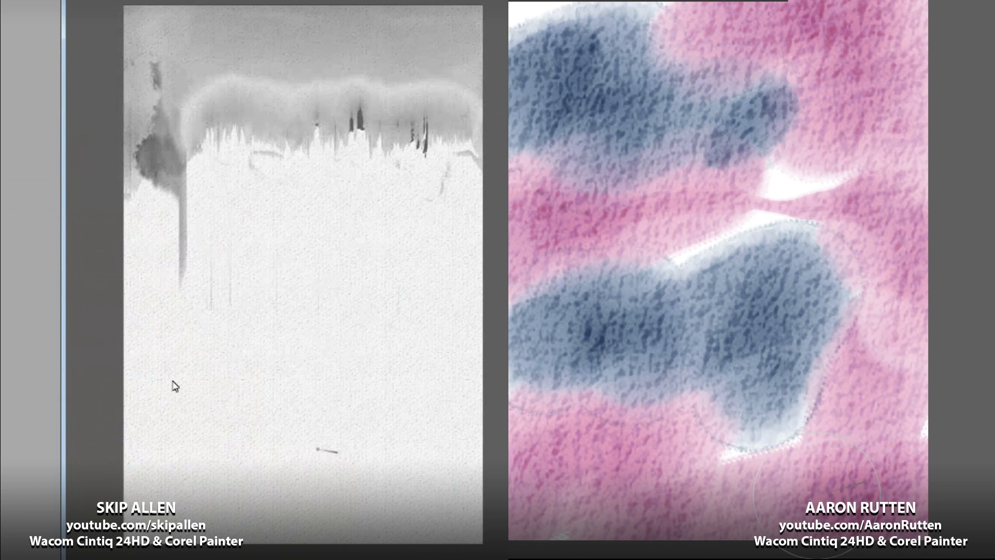
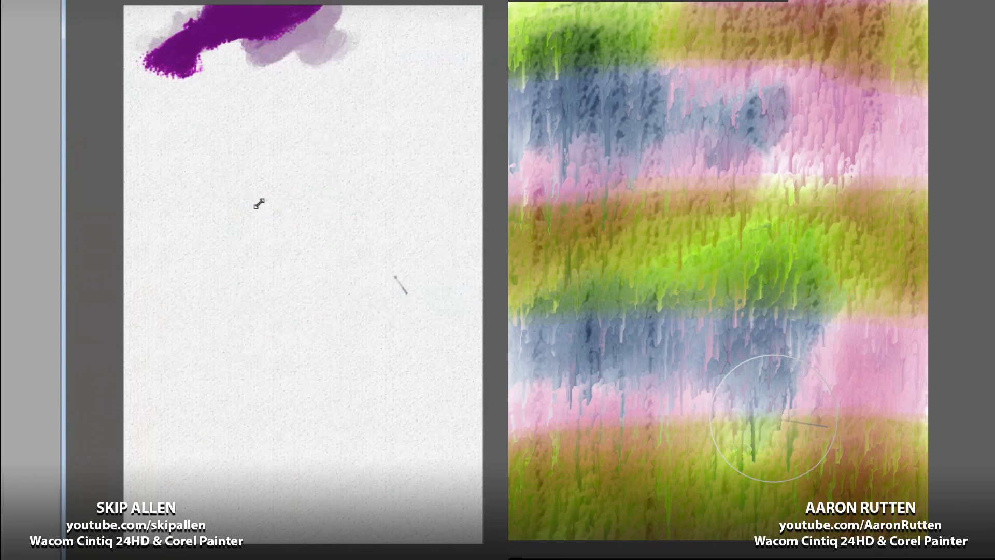
Step: Choose a muted pale yellow and paint watercolor strokes beside the purple patch at the top of the textured canvas
{"action": "right_click", "coordinate": [395, 278]}
{"action": "left_click", "coordinate": [456, 331]}
{"action": "left_click", "coordinate": [315, 337]}
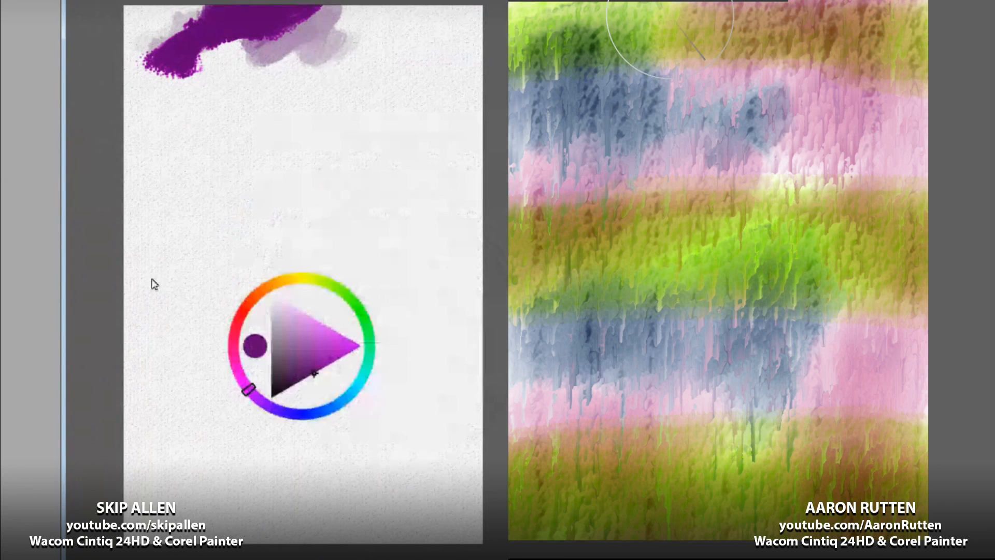
{"action": "left_click_drag", "start_coordinate": [249, 390], "coordinate": [293, 278]}
{"action": "left_click", "coordinate": [306, 332]}
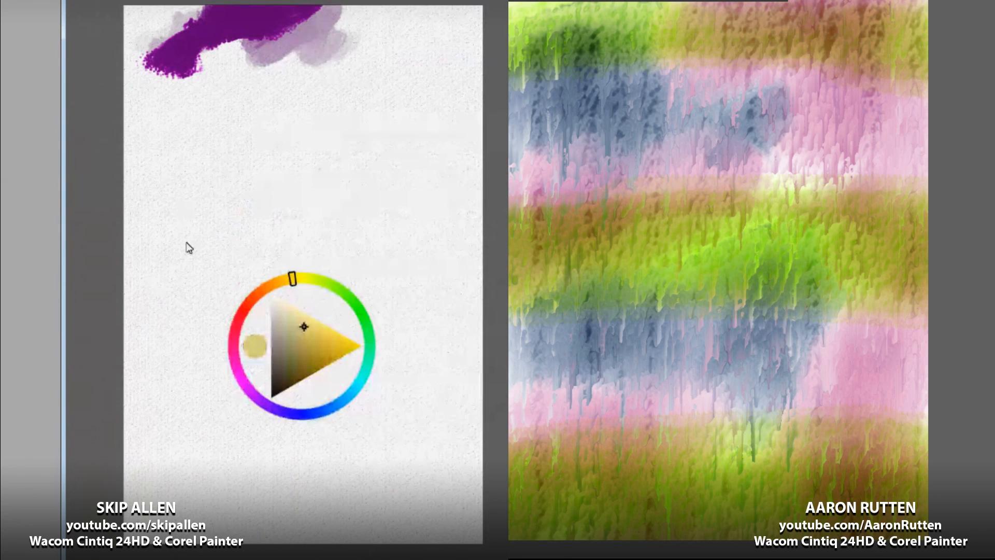
{"action": "mouse_move", "coordinate": [324, 62]}
{"action": "left_mouse_down"}
{"action": "mouse_move", "coordinate": [355, 21]}
{"action": "mouse_move", "coordinate": [311, 78]}
{"action": "mouse_move", "coordinate": [254, 96]}
{"action": "left_mouse_up"}
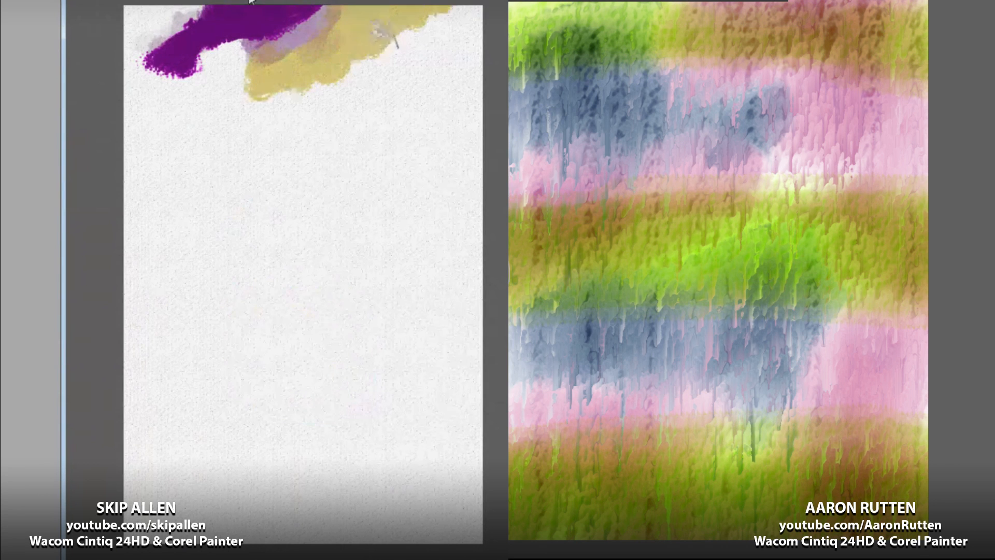
{"action": "mouse_move", "coordinate": [365, 63]}
{"action": "left_mouse_down"}
{"action": "mouse_move", "coordinate": [402, 71]}
{"action": "mouse_move", "coordinate": [464, 31]}
{"action": "mouse_move", "coordinate": [426, 36]}
{"action": "mouse_move", "coordinate": [426, 58]}
{"action": "mouse_move", "coordinate": [404, 41]}
{"action": "left_mouse_up"}
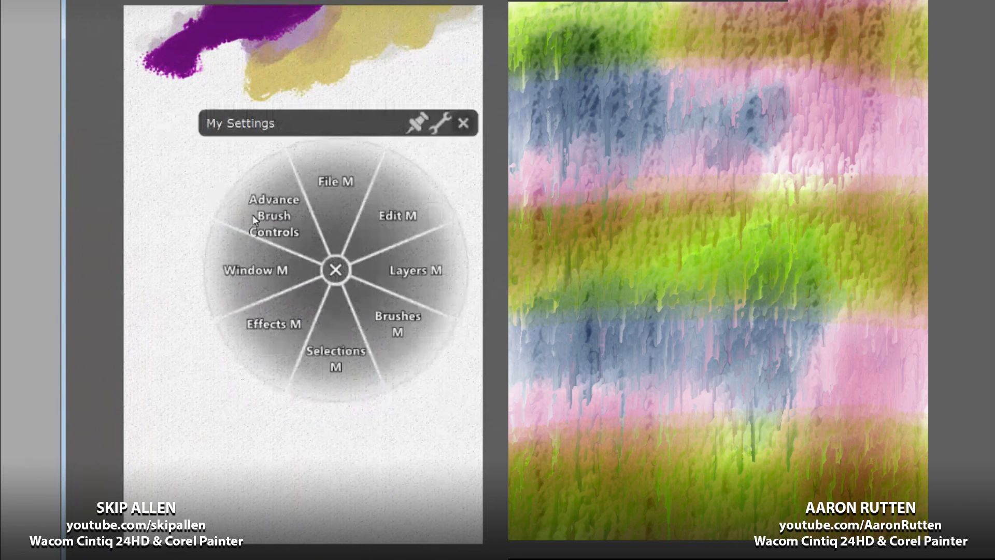
Step: Choose a dark orange-brown and paint strokes over the purple and pale yellow areas along the canvas top
{"action": "left_click", "coordinate": [402, 318]}
{"action": "left_click", "coordinate": [251, 326]}
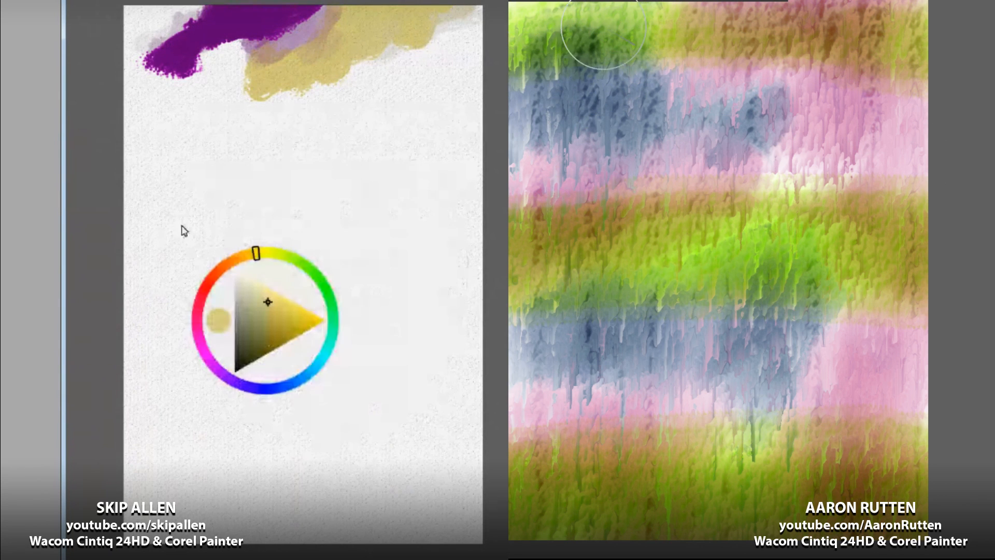
{"action": "left_click", "coordinate": [243, 256]}
{"action": "left_click_drag", "start_coordinate": [269, 322], "coordinate": [271, 351]}
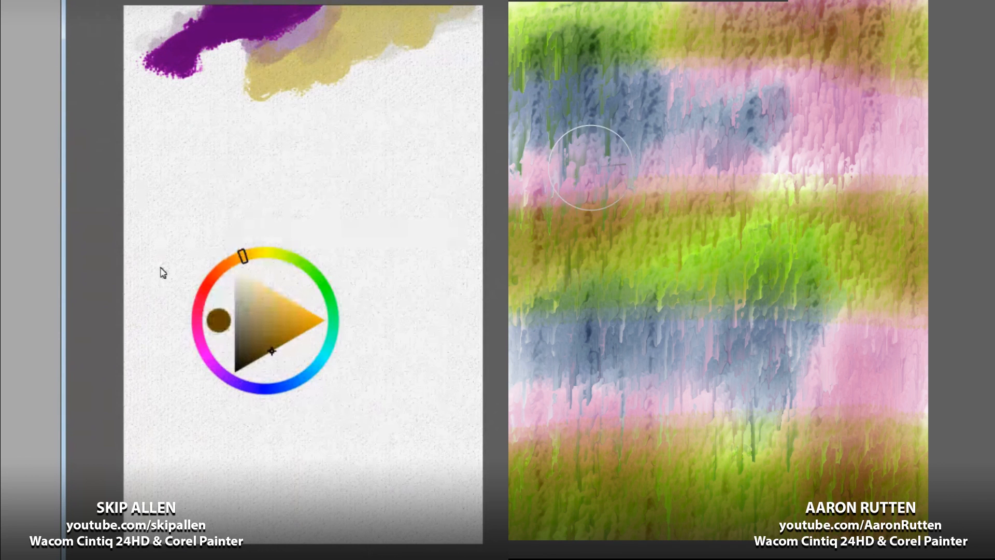
{"action": "left_click_drag", "start_coordinate": [174, 20], "coordinate": [115, 12]}
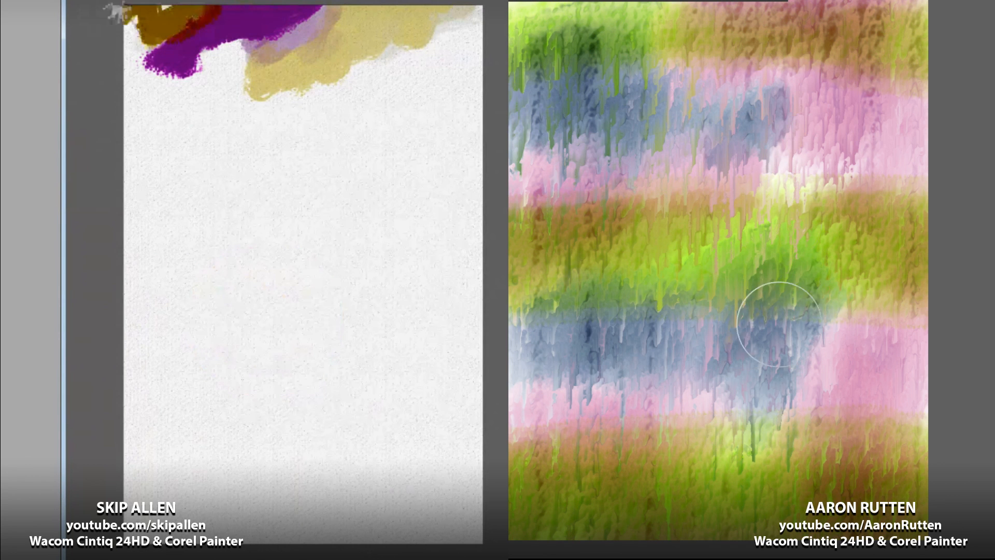
{"action": "mouse_move", "coordinate": [200, 70]}
{"action": "left_mouse_down"}
{"action": "mouse_move", "coordinate": [316, 41]}
{"action": "mouse_move", "coordinate": [415, 52]}
{"action": "mouse_move", "coordinate": [488, 18]}
{"action": "mouse_move", "coordinate": [371, 72]}
{"action": "left_mouse_up"}
Step: Choose a saturated sky blue and paint watercolor strokes around the brown and yellow areas at the canvas top
{"action": "right_click", "coordinate": [344, 187]}
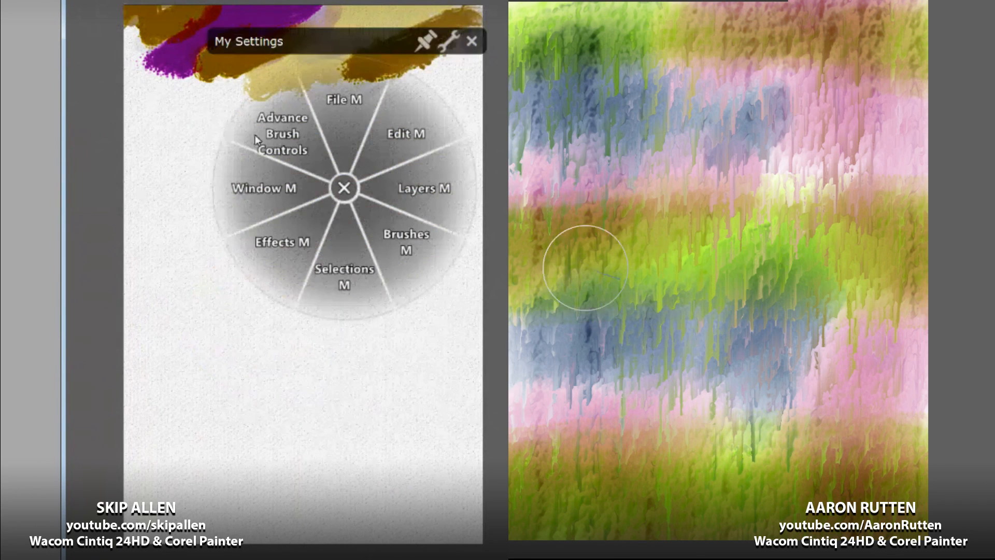
{"action": "left_click", "coordinate": [406, 242]}
{"action": "left_click", "coordinate": [274, 246]}
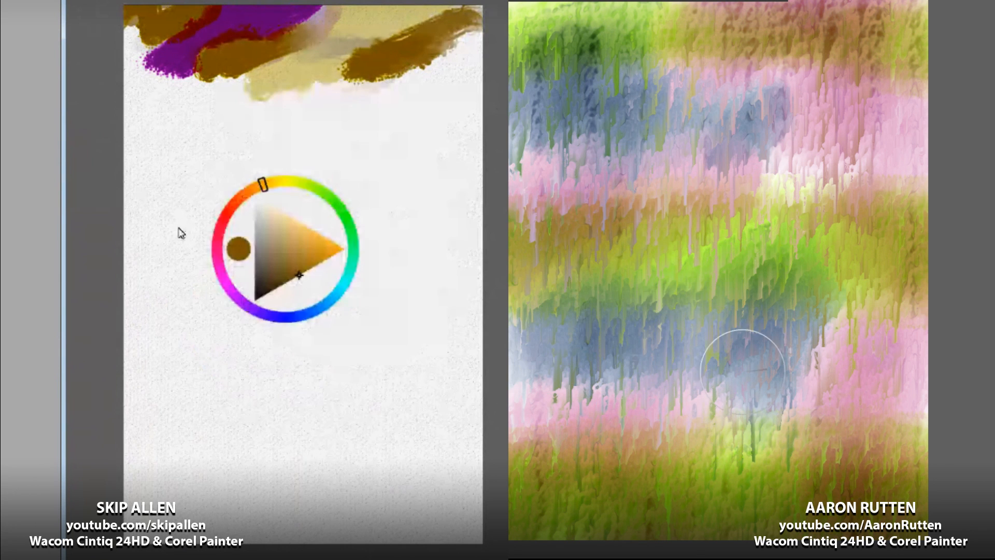
{"action": "left_click", "coordinate": [338, 294]}
{"action": "left_click", "coordinate": [321, 239]}
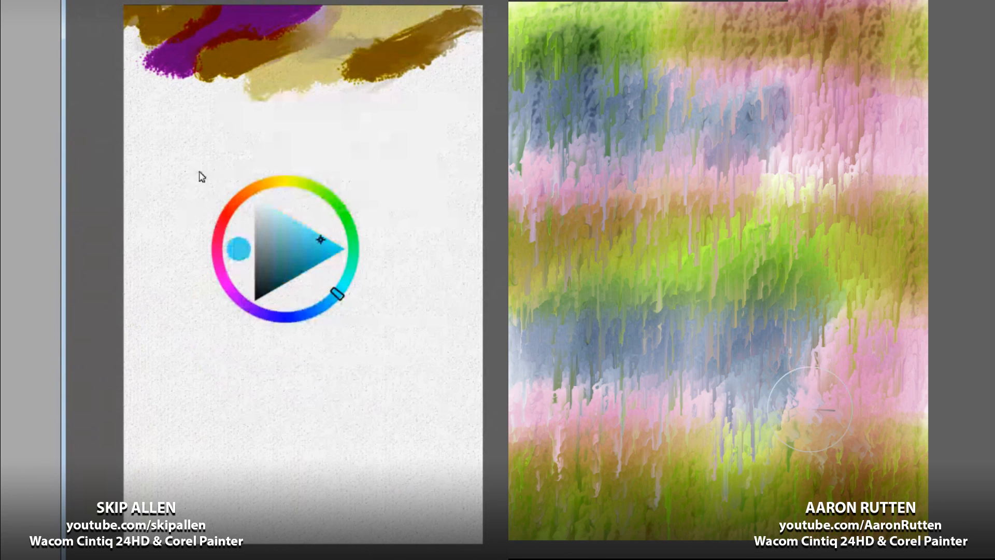
{"action": "left_click_drag", "start_coordinate": [321, 240], "coordinate": [333, 246]}
{"action": "mouse_move", "coordinate": [259, 91]}
{"action": "left_mouse_down"}
{"action": "mouse_move", "coordinate": [327, 58]}
{"action": "mouse_move", "coordinate": [389, 89]}
{"action": "mouse_move", "coordinate": [226, 111]}
{"action": "mouse_move", "coordinate": [238, 80]}
{"action": "mouse_move", "coordinate": [435, 53]}
{"action": "mouse_move", "coordinate": [419, 67]}
{"action": "mouse_move", "coordinate": [357, 64]}
{"action": "mouse_move", "coordinate": [354, 15]}
{"action": "mouse_move", "coordinate": [252, 30]}
{"action": "left_mouse_up"}
Step: Smear dripping streaks through the blue, pink and green bands of the multicolored canvas
{"action": "mouse_move", "coordinate": [563, 18]}
{"action": "left_mouse_down"}
{"action": "mouse_move", "coordinate": [523, 43]}
{"action": "mouse_move", "coordinate": [556, 116]}
{"action": "left_mouse_up"}
{"action": "mouse_move", "coordinate": [734, 71]}
{"action": "left_mouse_down"}
{"action": "mouse_move", "coordinate": [837, 108]}
{"action": "mouse_move", "coordinate": [869, 21]}
{"action": "mouse_move", "coordinate": [898, 121]}
{"action": "mouse_move", "coordinate": [911, 45]}
{"action": "mouse_move", "coordinate": [895, 282]}
{"action": "left_mouse_up"}
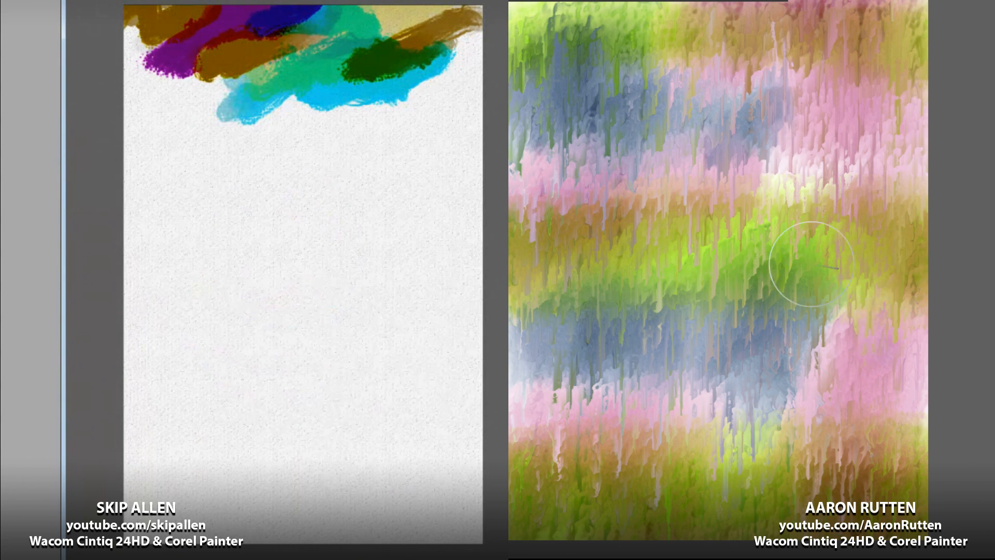
{"action": "left_click_drag", "start_coordinate": [812, 264], "coordinate": [750, 241]}
Step: Show the Real Watercolor brush controls and turn on Accurate Diffusion for the flowing paint
{"action": "key", "text": "Tab"}
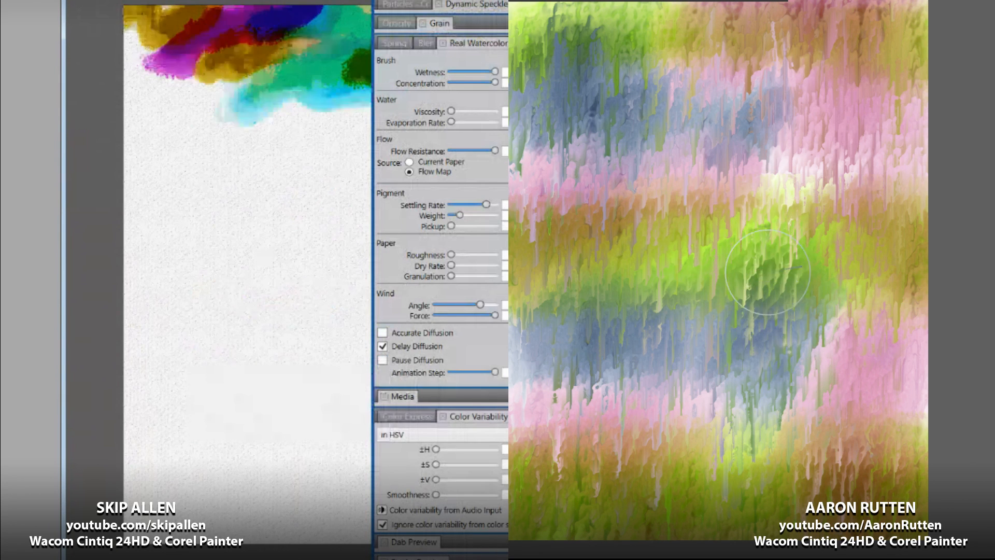
{"action": "key", "text": "Tab"}
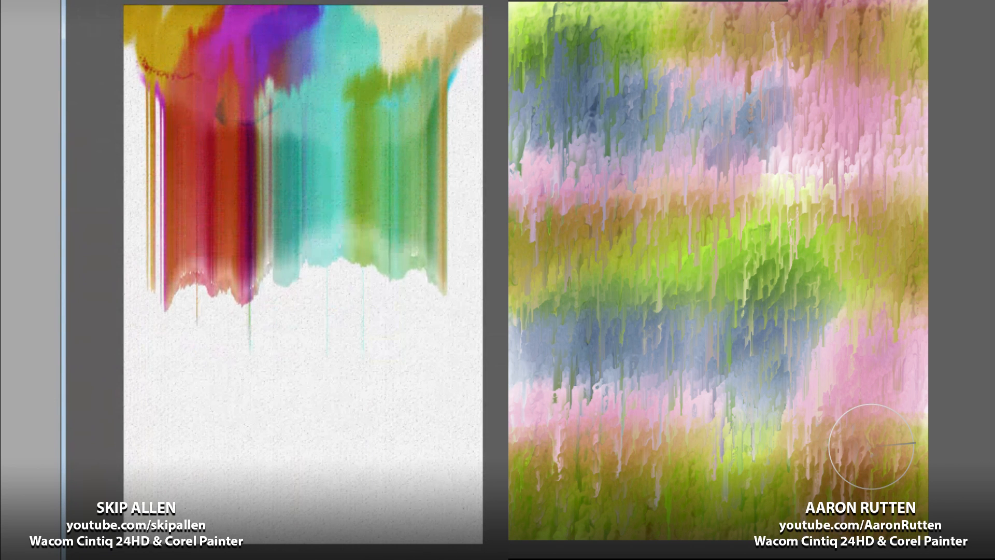
{"action": "key", "text": "ctrl+b"}
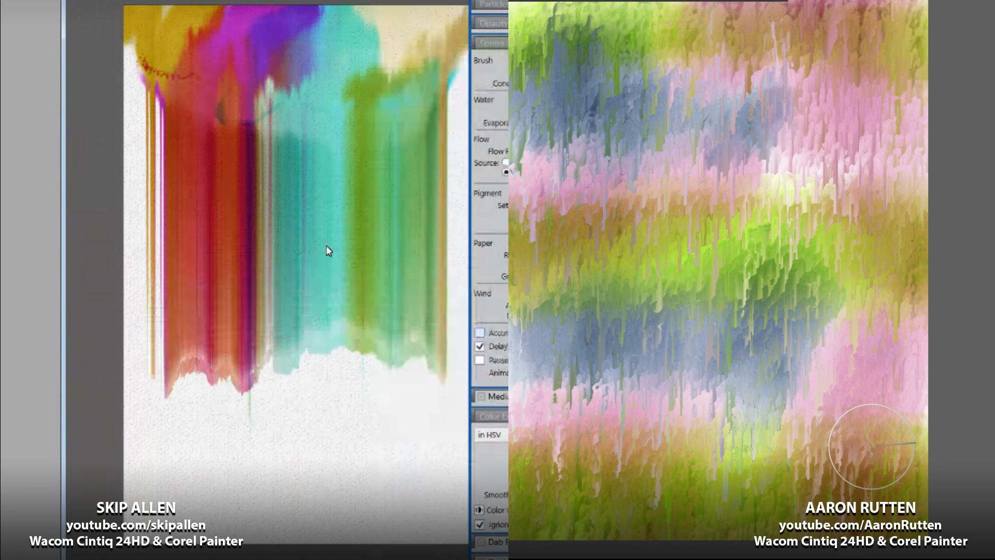
{"action": "left_click", "coordinate": [480, 333]}
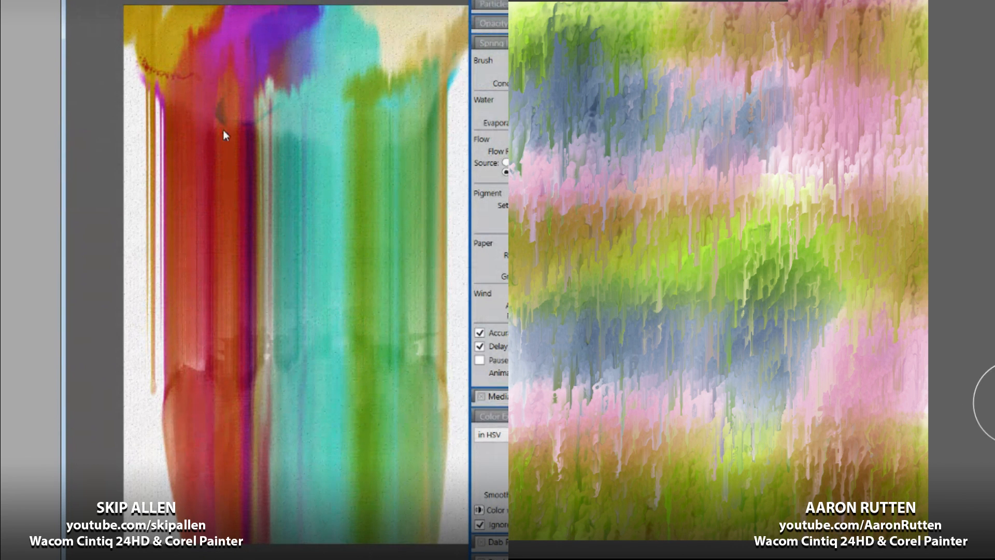
{"action": "key", "text": "F1"}
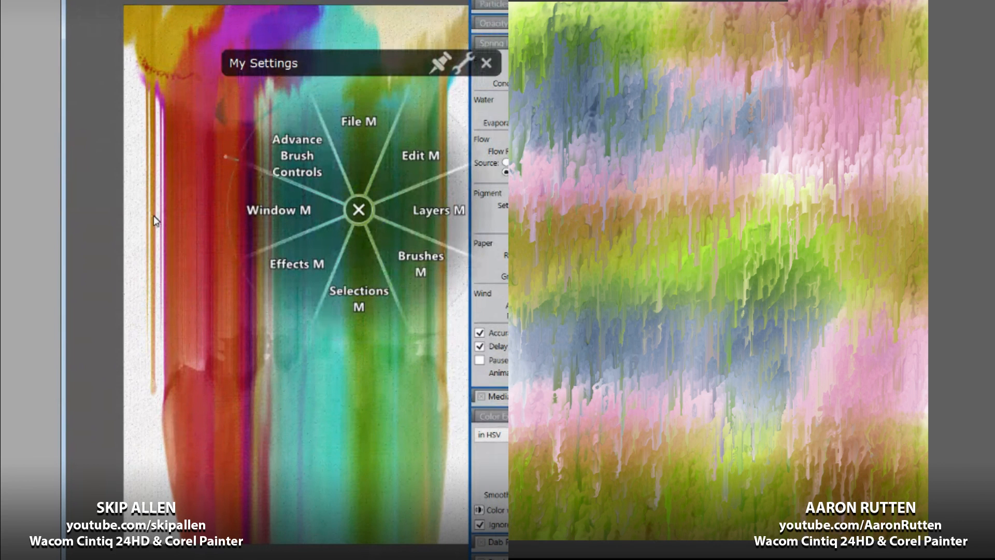
{"action": "left_click", "coordinate": [234, 155]}
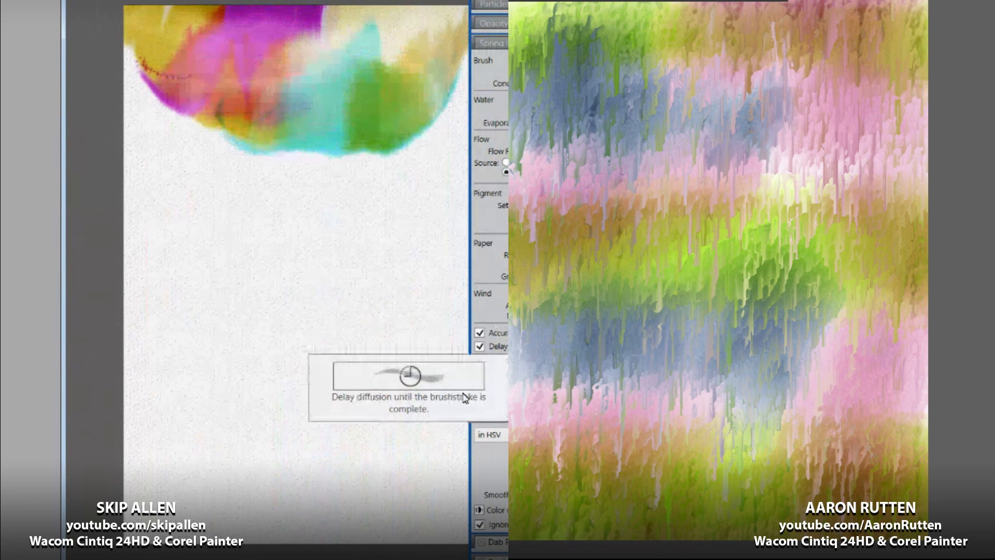
Step: Paint blue across the upper right of the dripping multicolored canvas, orange at its lower left, and purple at its lower right and middle left
{"action": "mouse_move", "coordinate": [801, 101]}
{"action": "left_mouse_down"}
{"action": "mouse_move", "coordinate": [762, 127]}
{"action": "mouse_move", "coordinate": [912, 70]}
{"action": "left_mouse_up"}
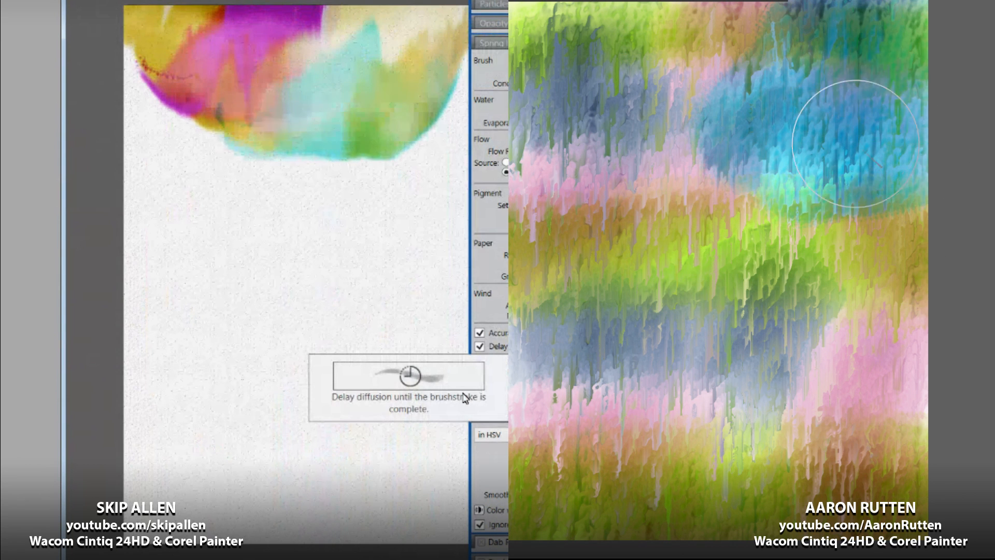
{"action": "mouse_move", "coordinate": [542, 436]}
{"action": "left_mouse_down"}
{"action": "mouse_move", "coordinate": [556, 466]}
{"action": "mouse_move", "coordinate": [691, 488]}
{"action": "left_mouse_up"}
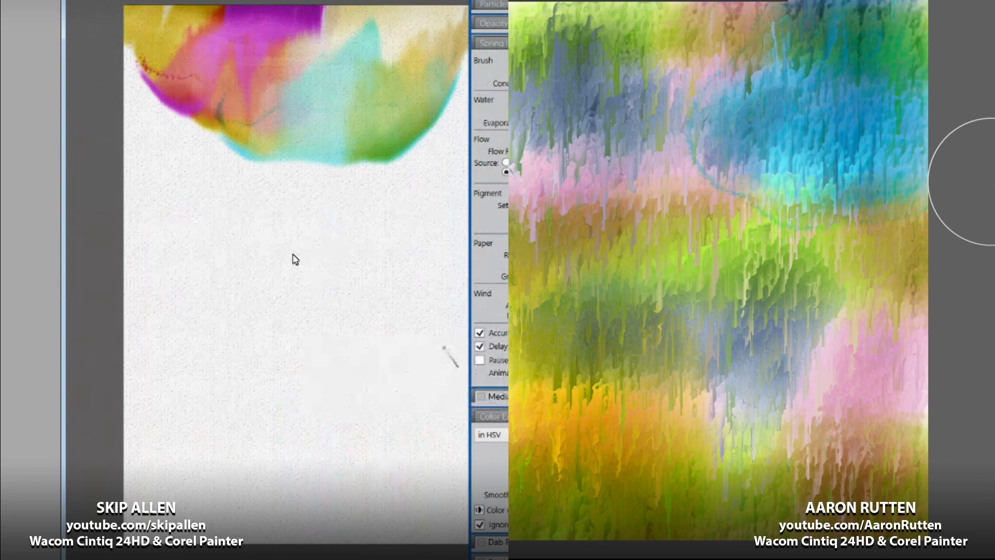
{"action": "mouse_move", "coordinate": [876, 311]}
{"action": "left_mouse_down"}
{"action": "mouse_move", "coordinate": [845, 411]}
{"action": "mouse_move", "coordinate": [884, 443]}
{"action": "left_mouse_up"}
{"action": "mouse_move", "coordinate": [575, 228]}
{"action": "left_mouse_down"}
{"action": "mouse_move", "coordinate": [689, 112]}
{"action": "mouse_move", "coordinate": [721, 290]}
{"action": "left_mouse_up"}
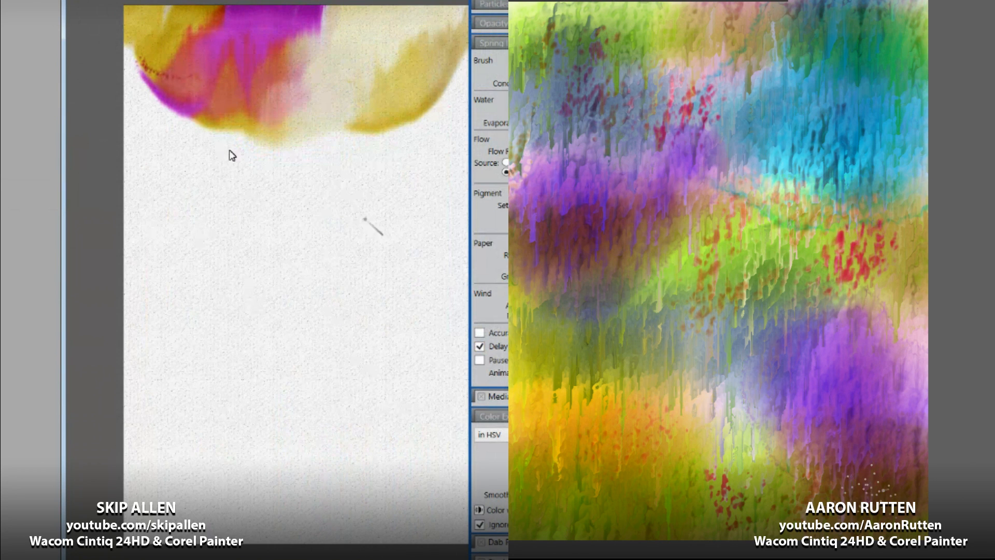
Step: Undo the remaining watercolor strokes at the top of the paper-textured canvas
{"action": "key", "text": "ctrl+z"}
{"action": "key", "text": "ctrl+z"}
{"action": "key", "text": "ctrl+z"}
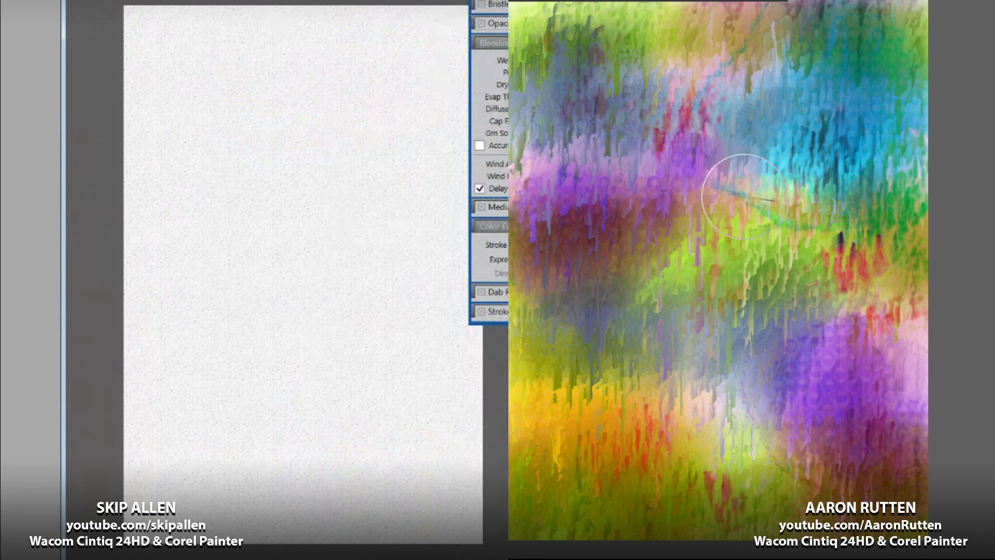
Step: Blend streaks through the right side of the multicolored canvas, and paint a light blue wash across the top of the blank textured canvas
{"action": "mouse_move", "coordinate": [743, 197]}
{"action": "left_mouse_down"}
{"action": "mouse_move", "coordinate": [784, 469]}
{"action": "mouse_move", "coordinate": [788, 289]}
{"action": "mouse_move", "coordinate": [852, 36]}
{"action": "mouse_move", "coordinate": [876, 259]}
{"action": "mouse_move", "coordinate": [856, 145]}
{"action": "mouse_move", "coordinate": [860, 398]}
{"action": "mouse_move", "coordinate": [900, 187]}
{"action": "left_mouse_up"}
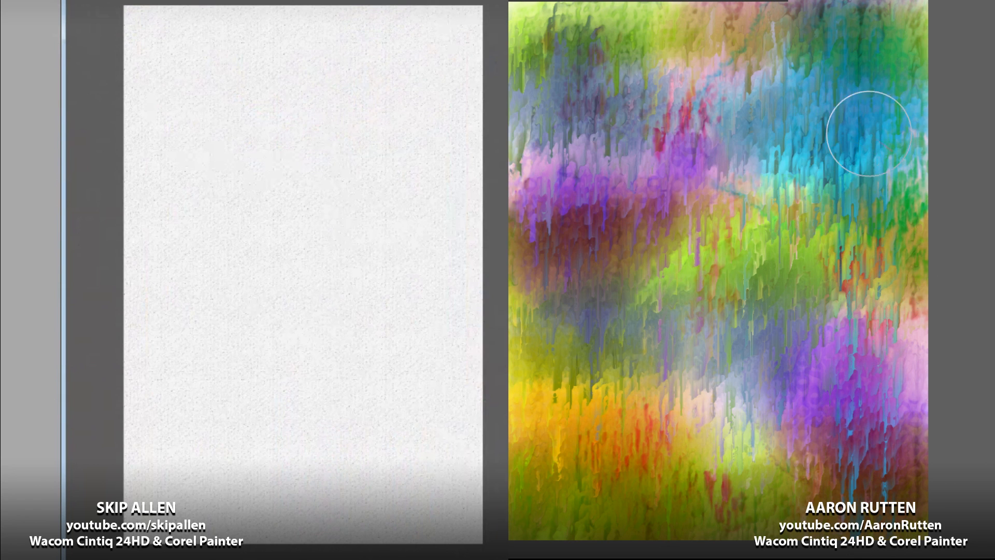
{"action": "key", "text": "ctrl+z"}
{"action": "mouse_move", "coordinate": [179, 109]}
{"action": "left_mouse_down"}
{"action": "mouse_move", "coordinate": [222, 78]}
{"action": "mouse_move", "coordinate": [337, 78]}
{"action": "mouse_move", "coordinate": [406, 92]}
{"action": "mouse_move", "coordinate": [355, 26]}
{"action": "mouse_move", "coordinate": [299, 62]}
{"action": "mouse_move", "coordinate": [366, 100]}
{"action": "mouse_move", "coordinate": [464, 109]}
{"action": "mouse_move", "coordinate": [213, 110]}
{"action": "left_mouse_up"}
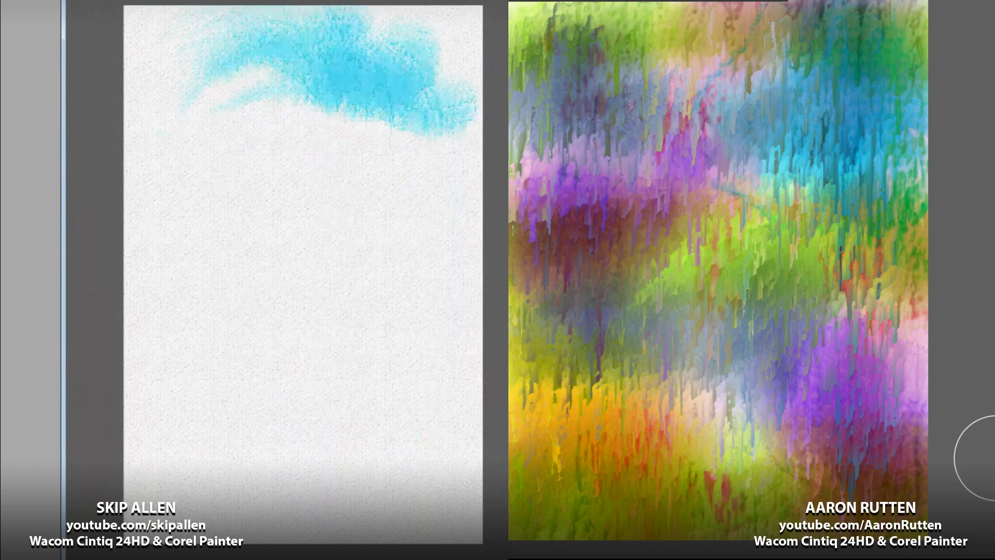
Step: Pick a dark teal and replace the light blue wash at the top of the textured canvas with a dark teal one
{"action": "right_click", "coordinate": [362, 267]}
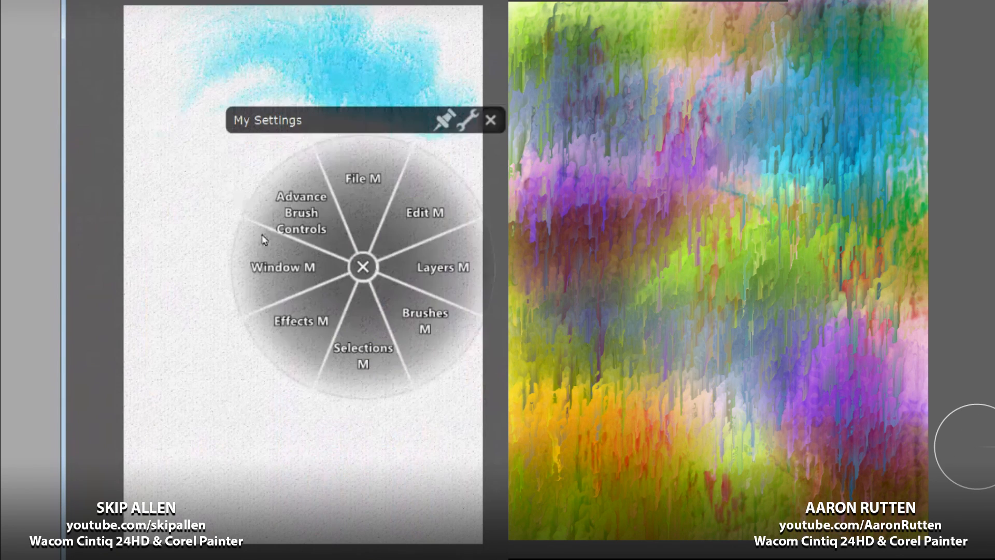
{"action": "left_click", "coordinate": [425, 321]}
{"action": "left_click", "coordinate": [315, 314]}
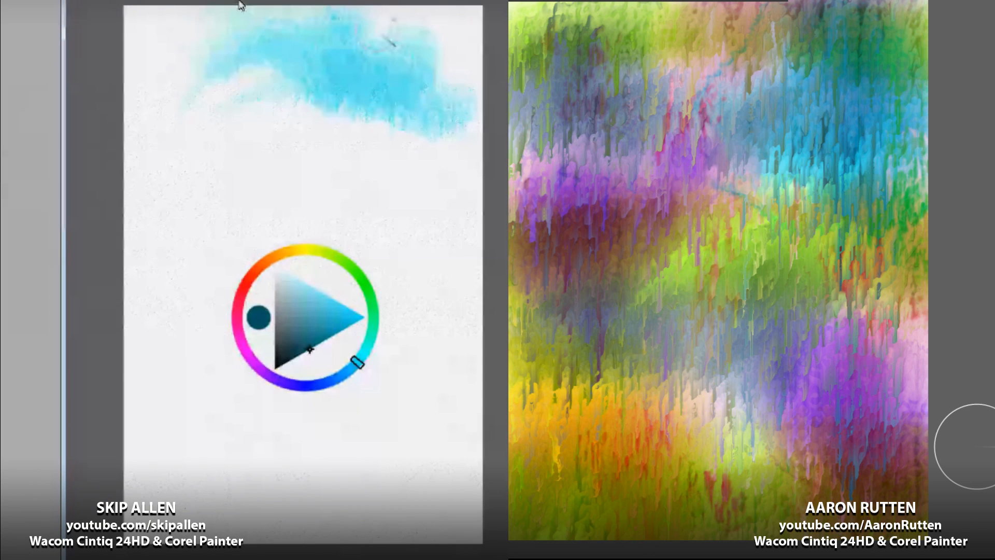
{"action": "key", "text": "Tab"}
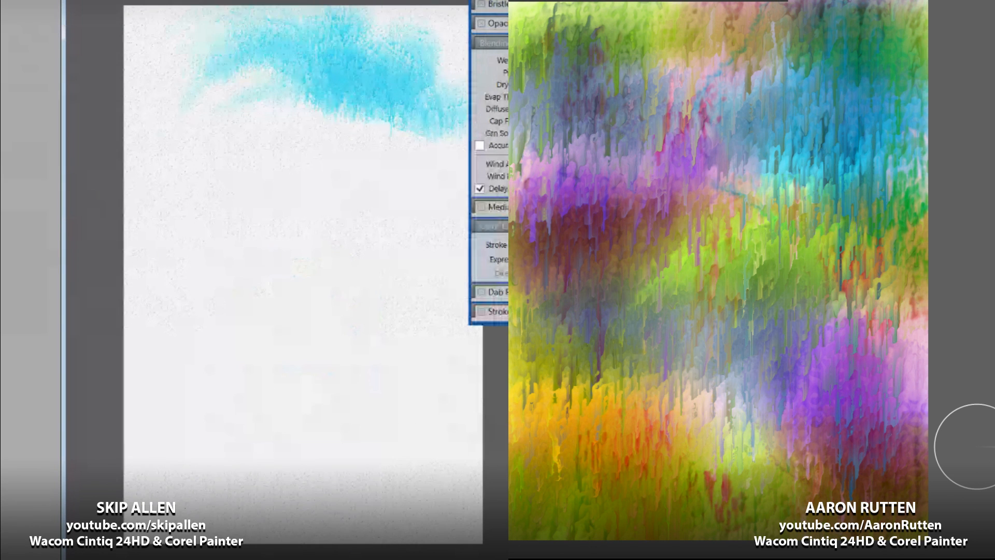
{"action": "key", "text": "Tab"}
{"action": "key", "text": "ctrl+z"}
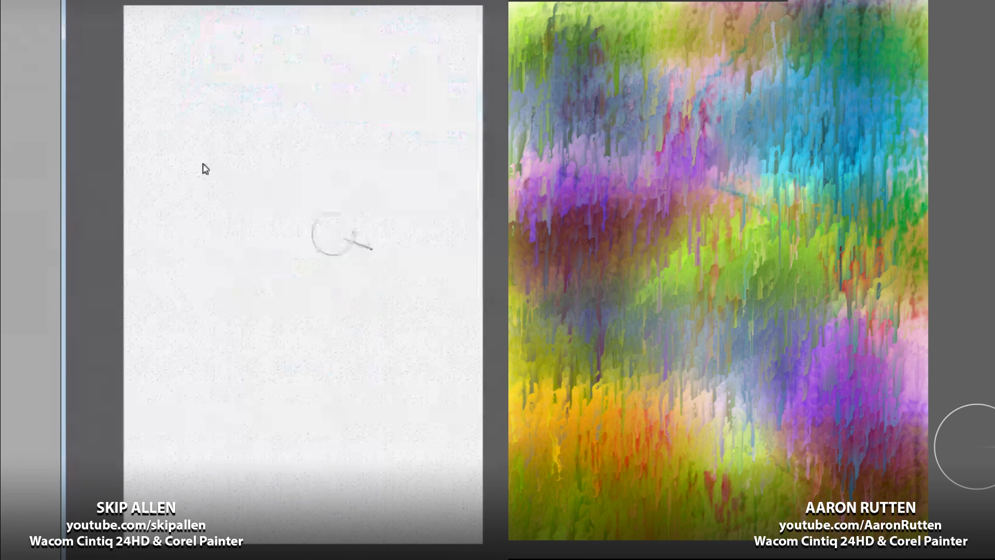
{"action": "mouse_move", "coordinate": [166, 85]}
{"action": "left_mouse_down"}
{"action": "mouse_move", "coordinate": [233, 61]}
{"action": "mouse_move", "coordinate": [207, 76]}
{"action": "mouse_move", "coordinate": [342, 51]}
{"action": "mouse_move", "coordinate": [282, 74]}
{"action": "mouse_move", "coordinate": [349, 80]}
{"action": "mouse_move", "coordinate": [411, 67]}
{"action": "mouse_move", "coordinate": [285, 79]}
{"action": "mouse_move", "coordinate": [211, 33]}
{"action": "mouse_move", "coordinate": [124, 37]}
{"action": "mouse_move", "coordinate": [360, 104]}
{"action": "mouse_move", "coordinate": [366, 96]}
{"action": "mouse_move", "coordinate": [311, 82]}
{"action": "mouse_move", "coordinate": [269, 181]}
{"action": "left_mouse_up"}
Step: Pick a muted yellow and brush it along the lower edge of the teal wash on the textured canvas
{"action": "right_click", "coordinate": [425, 311]}
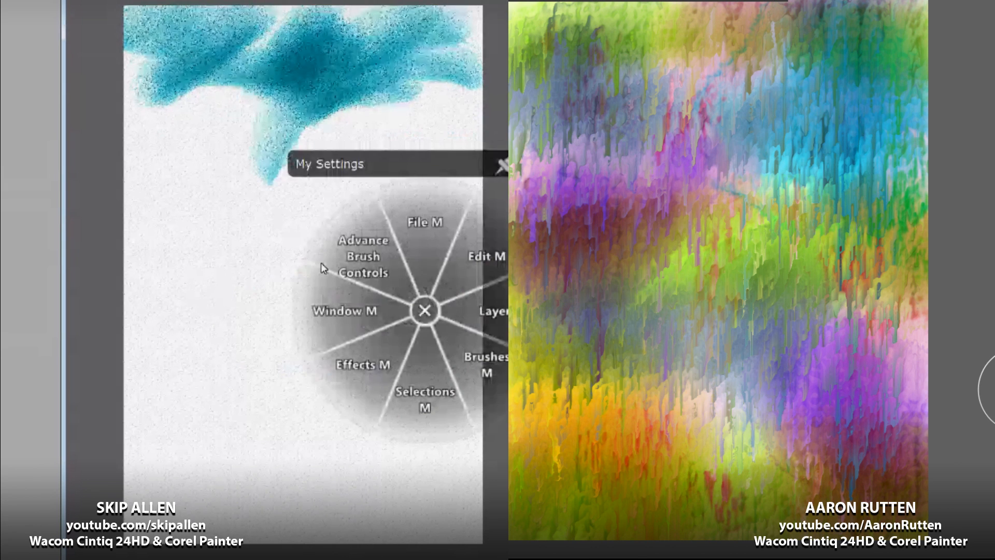
{"action": "left_click", "coordinate": [442, 347]}
{"action": "left_click", "coordinate": [362, 345]}
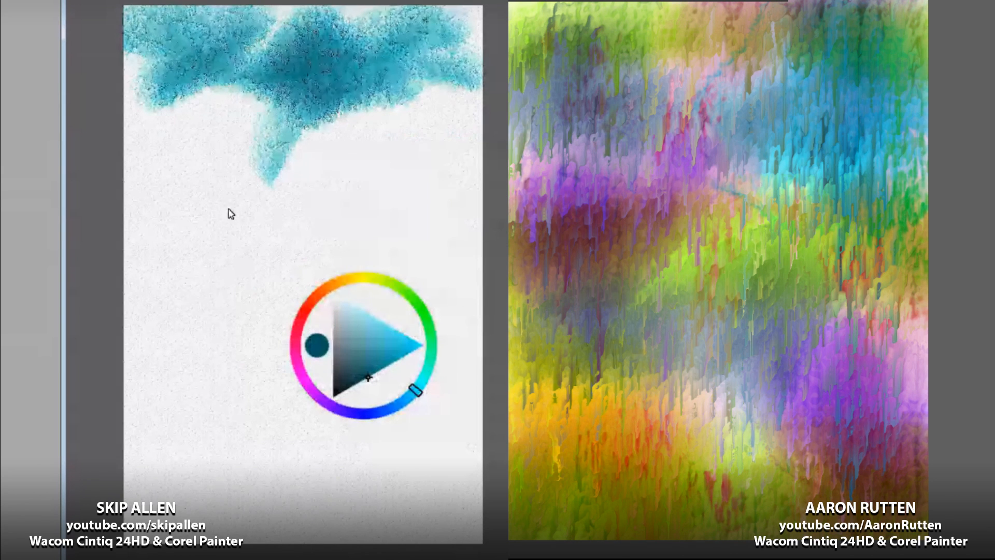
{"action": "left_click", "coordinate": [356, 275]}
{"action": "left_click_drag", "start_coordinate": [364, 332], "coordinate": [365, 342]}
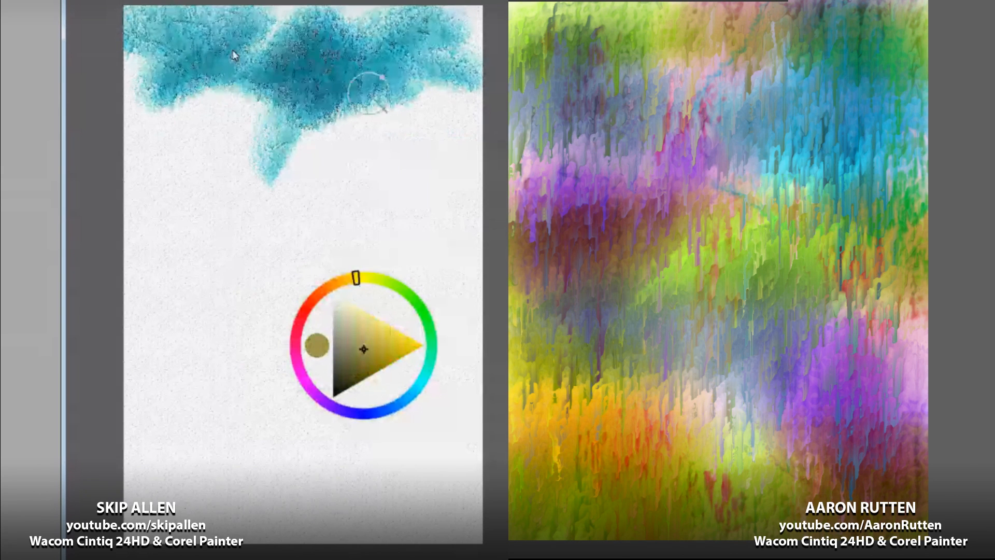
{"action": "mouse_move", "coordinate": [371, 92]}
{"action": "left_mouse_down"}
{"action": "mouse_move", "coordinate": [331, 148]}
{"action": "mouse_move", "coordinate": [382, 95]}
{"action": "left_mouse_up"}
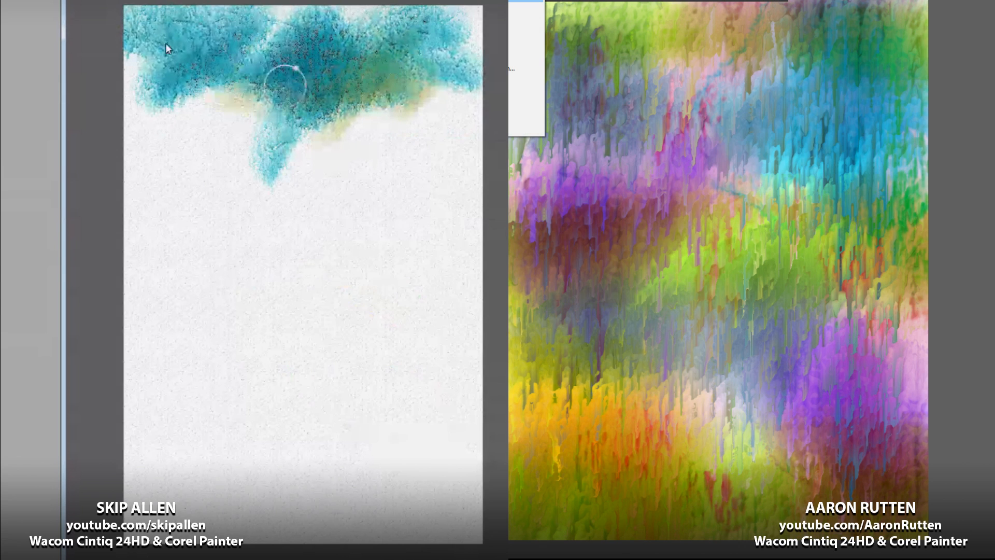
{"action": "left_click_drag", "start_coordinate": [286, 84], "coordinate": [205, 86]}
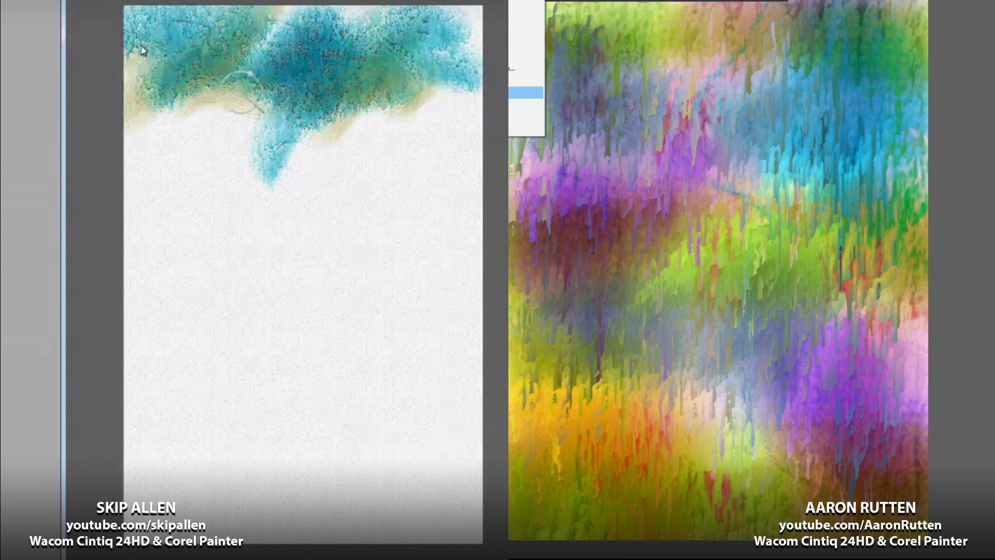
Step: Accentuate the drips of the multicolored painting with a Gaussian Highpass filter, comparing the filtered and original versions
{"action": "left_click", "coordinate": [526, 92]}
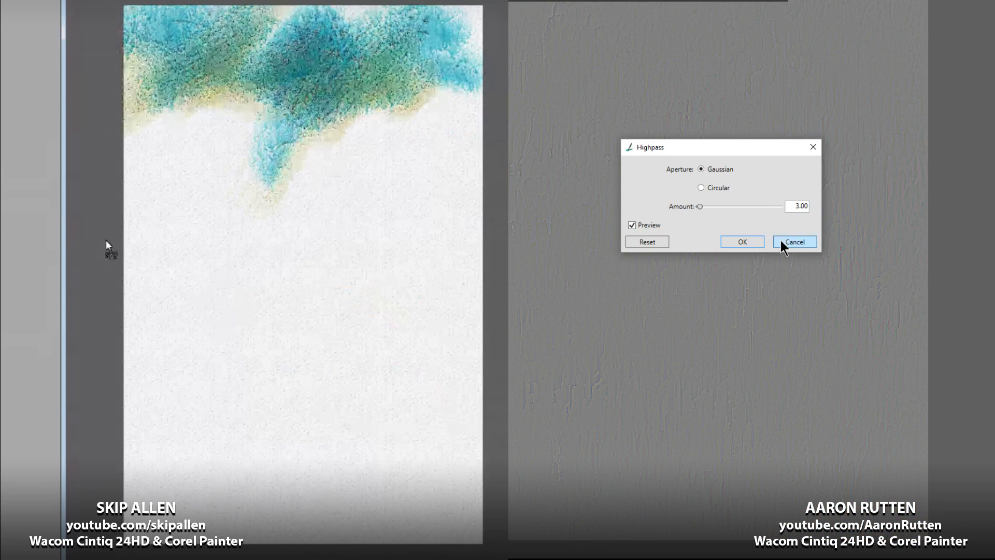
{"action": "mouse_move", "coordinate": [699, 207]}
{"action": "left_mouse_down"}
{"action": "mouse_move", "coordinate": [713, 206]}
{"action": "mouse_move", "coordinate": [704, 206]}
{"action": "left_mouse_up"}
{"action": "left_click", "coordinate": [742, 242]}
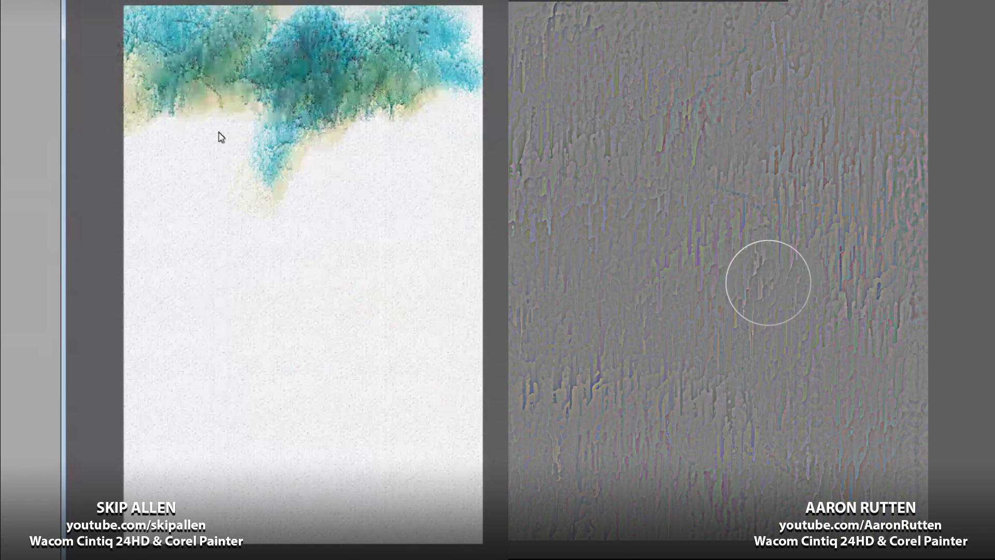
{"action": "key", "text": "ctrl+z"}
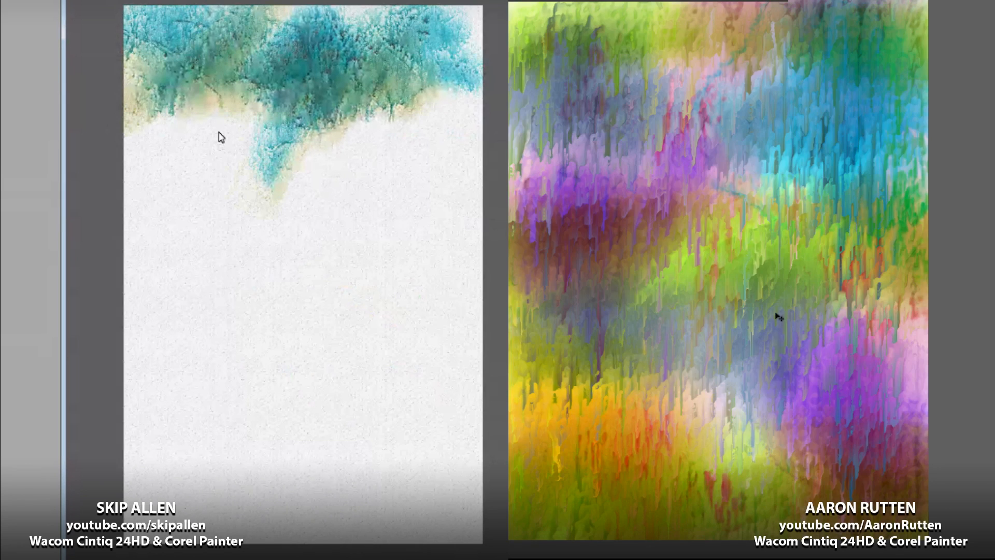
{"action": "key", "text": "ctrl+y"}
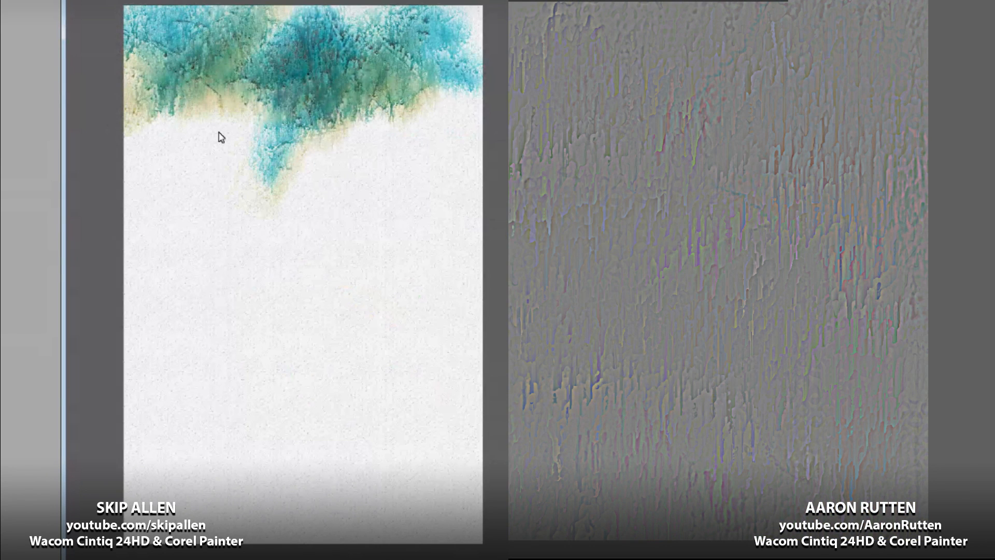
{"action": "key", "text": "ctrl+z"}
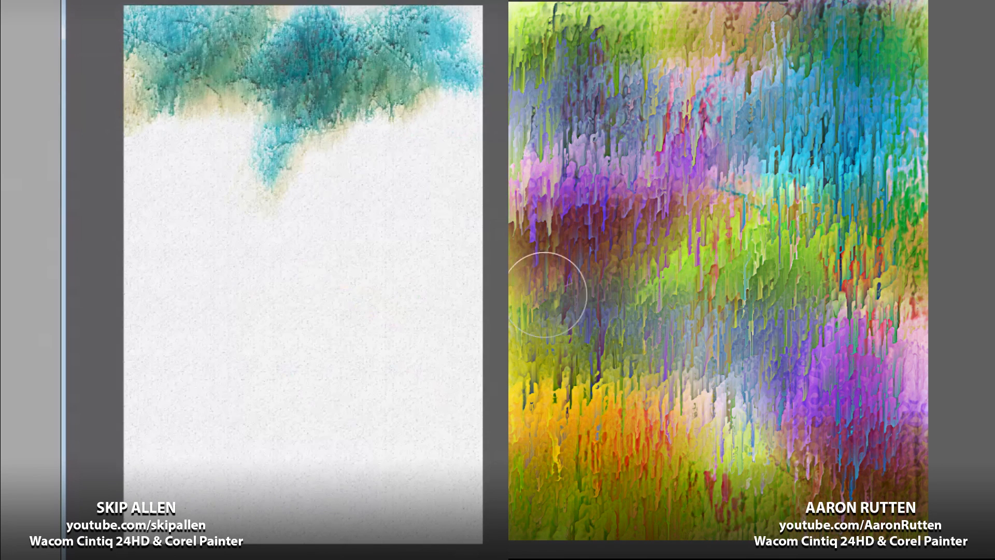
Step: Smear slanted streaks down the left part of the multicolored canvas, and undo the yellow and teal washes on the textured canvas
{"action": "mouse_move", "coordinate": [551, 22]}
{"action": "left_mouse_down"}
{"action": "mouse_move", "coordinate": [556, 162]}
{"action": "mouse_move", "coordinate": [524, 376]}
{"action": "mouse_move", "coordinate": [540, 444]}
{"action": "left_mouse_up"}
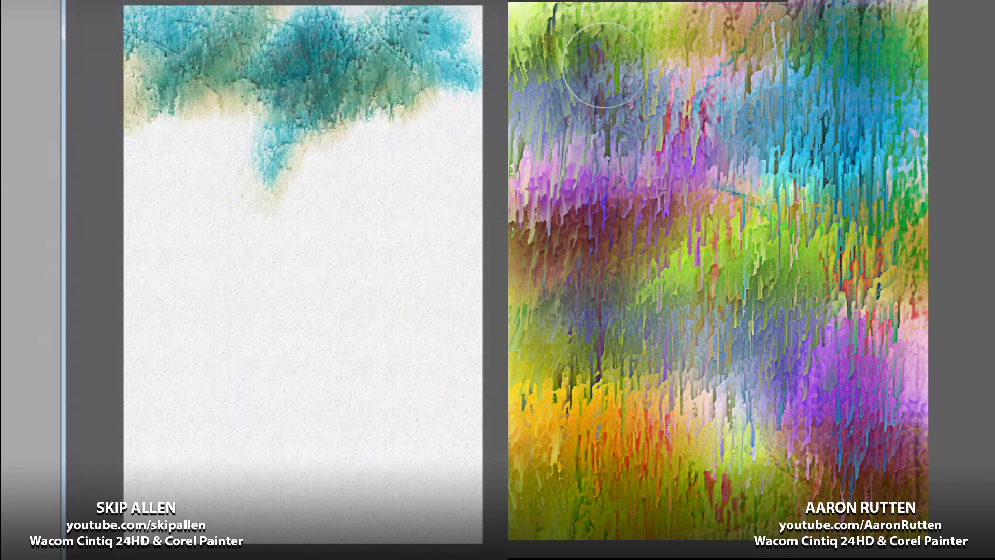
{"action": "mouse_move", "coordinate": [603, 73]}
{"action": "left_mouse_down"}
{"action": "mouse_move", "coordinate": [610, 172]}
{"action": "mouse_move", "coordinate": [587, 264]}
{"action": "mouse_move", "coordinate": [600, 332]}
{"action": "mouse_move", "coordinate": [589, 423]}
{"action": "left_mouse_up"}
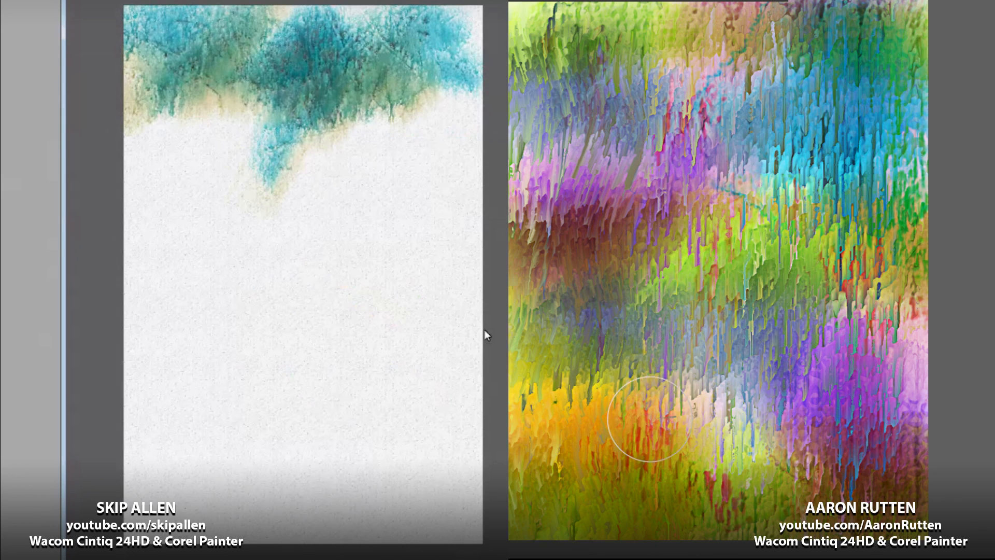
{"action": "key", "text": "ctrl+z"}
{"action": "key", "text": "ctrl+z"}
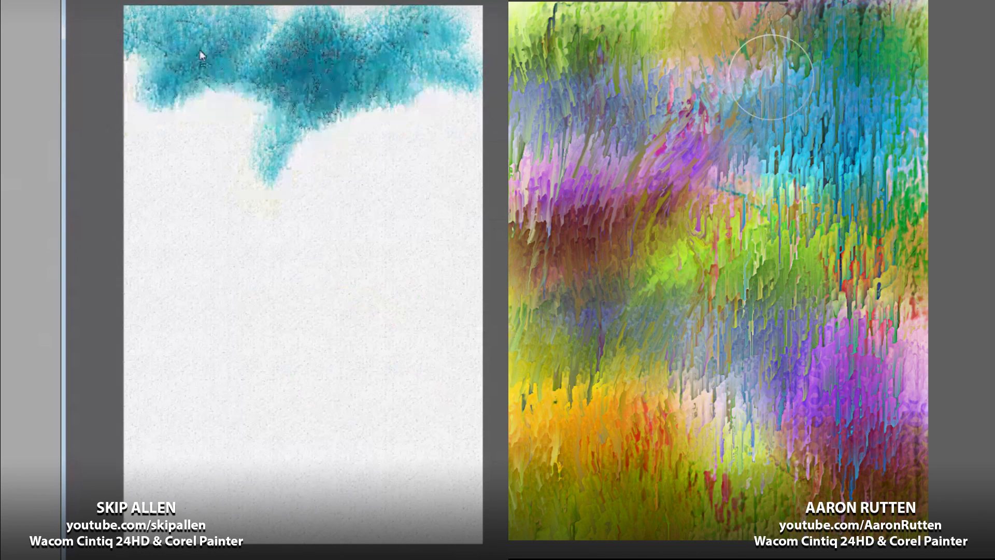
Step: Smear slanted streaks through the center and right side of the multicolored canvas, and paint a tan wash across the top of the textured canvas
{"action": "mouse_move", "coordinate": [773, 75]}
{"action": "left_mouse_down"}
{"action": "mouse_move", "coordinate": [723, 179]}
{"action": "mouse_move", "coordinate": [695, 284]}
{"action": "mouse_move", "coordinate": [685, 394]}
{"action": "mouse_move", "coordinate": [724, 500]}
{"action": "mouse_move", "coordinate": [766, 536]}
{"action": "mouse_move", "coordinate": [780, 508]}
{"action": "mouse_move", "coordinate": [751, 381]}
{"action": "mouse_move", "coordinate": [820, 119]}
{"action": "mouse_move", "coordinate": [820, 8]}
{"action": "mouse_move", "coordinate": [869, 80]}
{"action": "mouse_move", "coordinate": [795, 311]}
{"action": "left_mouse_up"}
{"action": "left_click_drag", "start_coordinate": [142, 23], "coordinate": [107, 31]}
{"action": "left_click_drag", "start_coordinate": [796, 311], "coordinate": [883, 521]}
{"action": "mouse_move", "coordinate": [107, 31]}
{"action": "left_mouse_down"}
{"action": "mouse_move", "coordinate": [143, 44]}
{"action": "mouse_move", "coordinate": [182, 38]}
{"action": "left_mouse_up"}
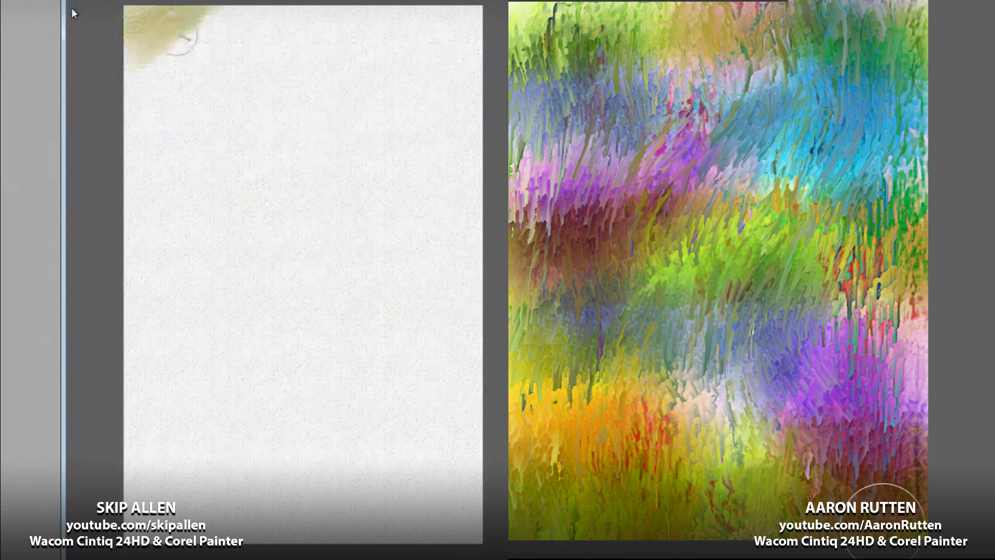
{"action": "mouse_move", "coordinate": [884, 521]}
{"action": "left_mouse_down"}
{"action": "mouse_move", "coordinate": [912, 205]}
{"action": "mouse_move", "coordinate": [891, 17]}
{"action": "left_mouse_up"}
{"action": "left_click_drag", "start_coordinate": [182, 37], "coordinate": [198, 48]}
{"action": "mouse_move", "coordinate": [891, 17]}
{"action": "left_mouse_down"}
{"action": "mouse_move", "coordinate": [889, 197]}
{"action": "mouse_move", "coordinate": [849, 362]}
{"action": "left_mouse_up"}
{"action": "mouse_move", "coordinate": [197, 48]}
{"action": "left_mouse_down"}
{"action": "mouse_move", "coordinate": [324, 36]}
{"action": "mouse_move", "coordinate": [370, 52]}
{"action": "mouse_move", "coordinate": [300, 51]}
{"action": "mouse_move", "coordinate": [363, 21]}
{"action": "mouse_move", "coordinate": [381, 28]}
{"action": "mouse_move", "coordinate": [436, 13]}
{"action": "mouse_move", "coordinate": [465, 31]}
{"action": "mouse_move", "coordinate": [239, 56]}
{"action": "mouse_move", "coordinate": [396, 75]}
{"action": "left_mouse_up"}
{"action": "mouse_move", "coordinate": [849, 508]}
{"action": "left_mouse_down"}
{"action": "mouse_move", "coordinate": [782, 436]}
{"action": "mouse_move", "coordinate": [804, 324]}
{"action": "left_mouse_up"}
{"action": "mouse_move", "coordinate": [395, 75]}
{"action": "left_mouse_down"}
{"action": "mouse_move", "coordinate": [333, 36]}
{"action": "mouse_move", "coordinate": [258, 102]}
{"action": "left_mouse_up"}
{"action": "mouse_move", "coordinate": [804, 324]}
{"action": "left_mouse_down"}
{"action": "mouse_move", "coordinate": [751, 198]}
{"action": "mouse_move", "coordinate": [596, 86]}
{"action": "left_mouse_up"}
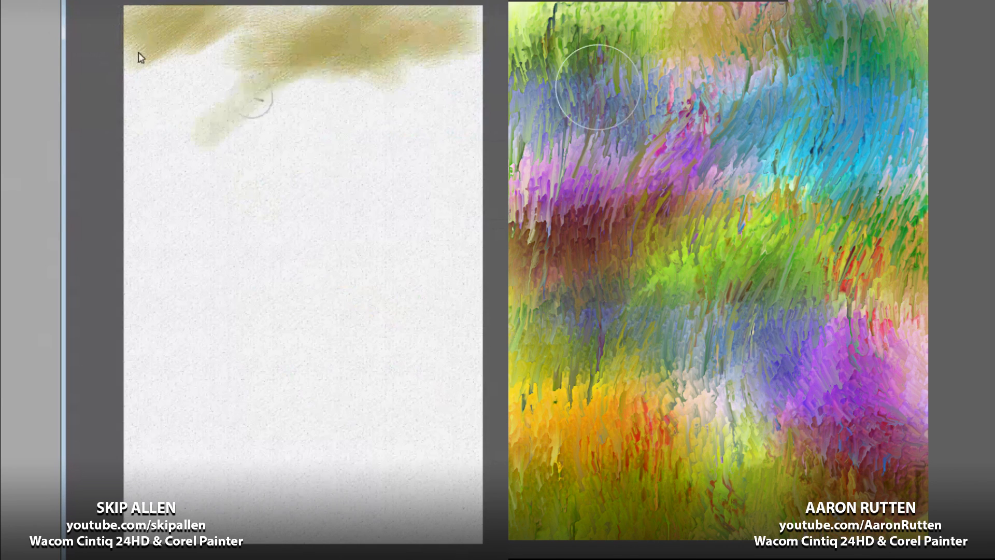
Step: Smear streaks along the left edge of the multicolored canvas, and extend the tan wash down the right side of the textured canvas
{"action": "left_click_drag", "start_coordinate": [258, 102], "coordinate": [300, 47]}
{"action": "left_click_drag", "start_coordinate": [595, 87], "coordinate": [518, 135]}
{"action": "left_click_drag", "start_coordinate": [301, 47], "coordinate": [366, 50]}
{"action": "left_click_drag", "start_coordinate": [518, 135], "coordinate": [496, 509]}
{"action": "mouse_move", "coordinate": [365, 49]}
{"action": "left_mouse_down"}
{"action": "mouse_move", "coordinate": [398, 67]}
{"action": "mouse_move", "coordinate": [455, 56]}
{"action": "mouse_move", "coordinate": [409, 161]}
{"action": "left_mouse_up"}
Step: Increase the scale and contrast of the splatter paper texture used for the textured canvas
{"action": "left_click_drag", "start_coordinate": [994, 429], "coordinate": [982, 433]}
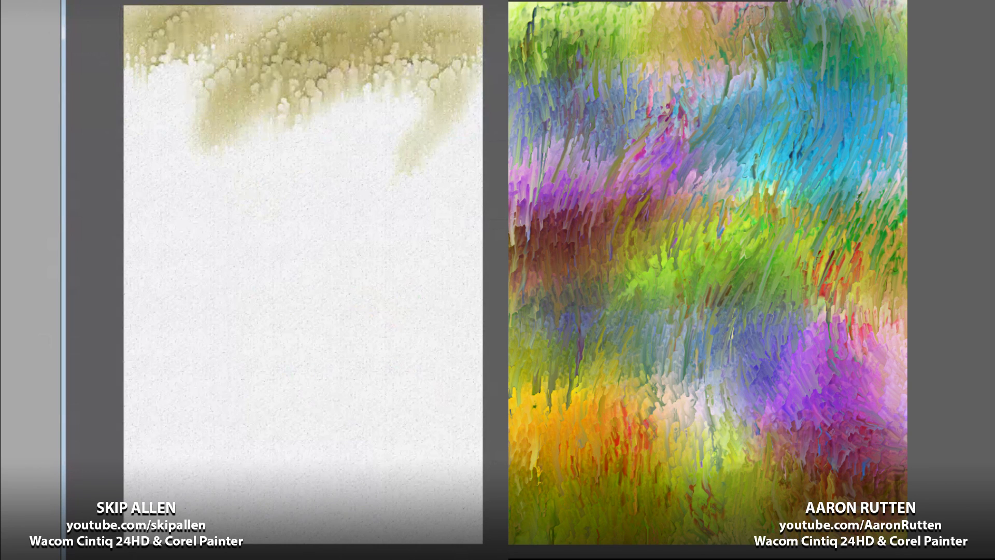
{"action": "left_click_drag", "start_coordinate": [588, 243], "coordinate": [505, 223]}
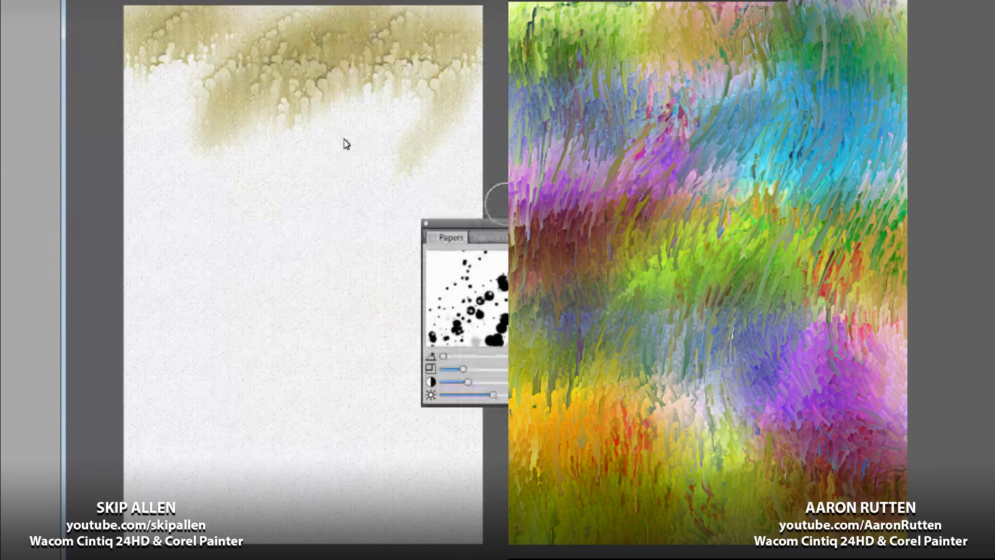
{"action": "left_click_drag", "start_coordinate": [463, 369], "coordinate": [479, 369]}
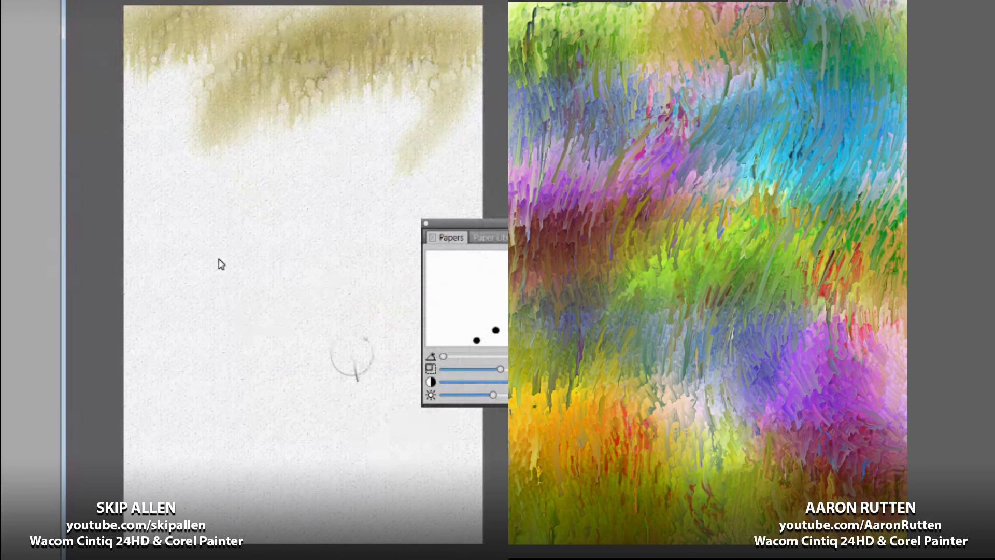
Step: Pick a dark olive, undo the tan wash, and paint heavy olive washes across the top of the textured canvas
{"action": "right_click", "coordinate": [333, 339]}
{"action": "left_click", "coordinate": [385, 392]}
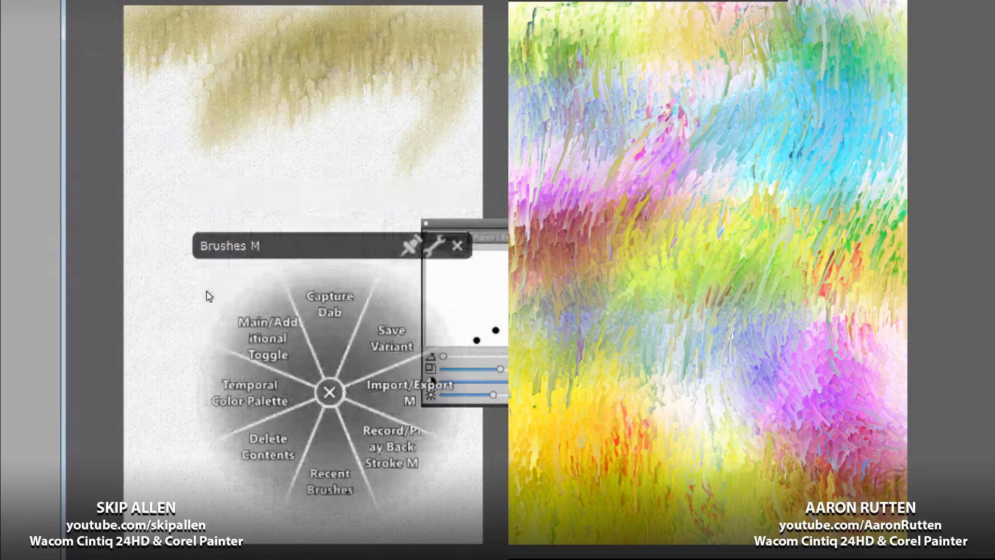
{"action": "left_click", "coordinate": [253, 393]}
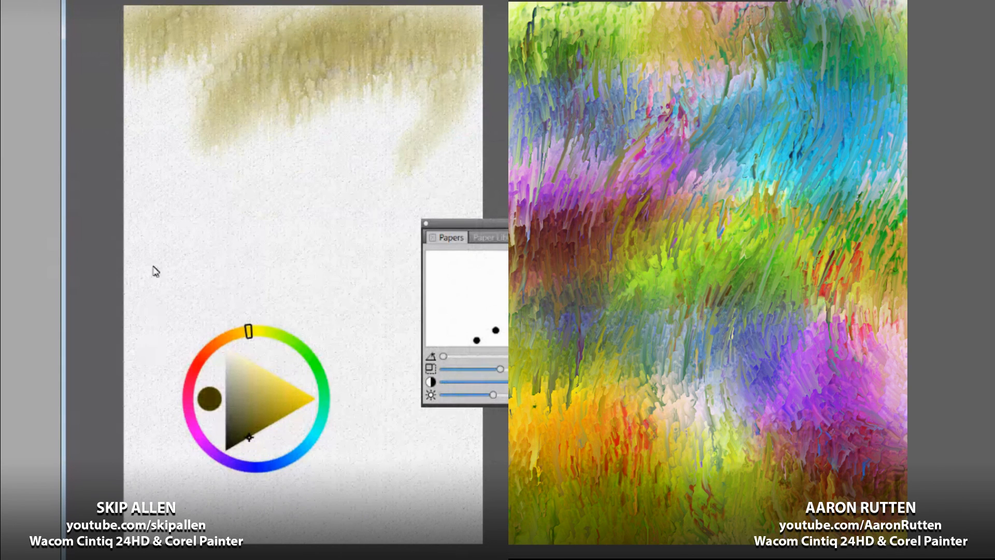
{"action": "key", "text": "ctrl+alt+1"}
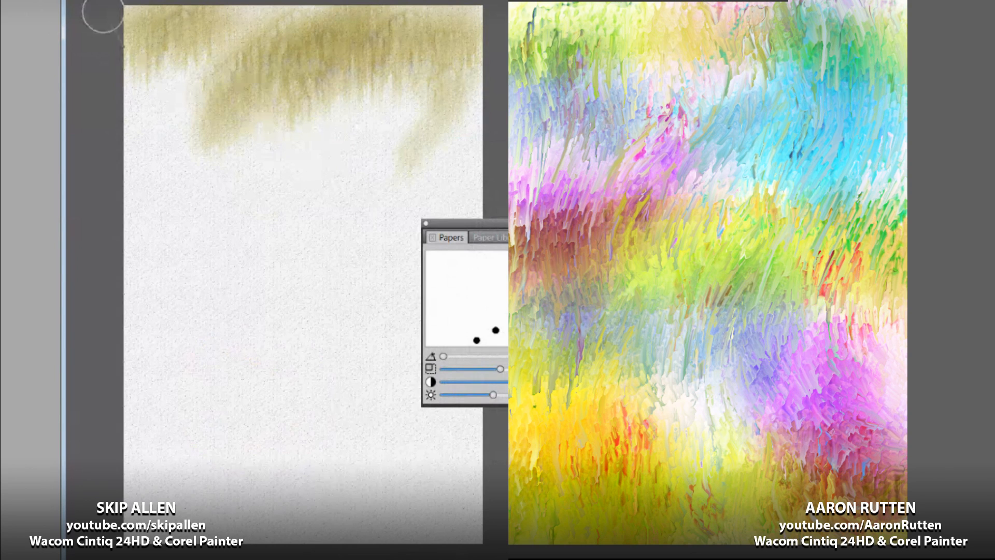
{"action": "key", "text": "ctrl+z"}
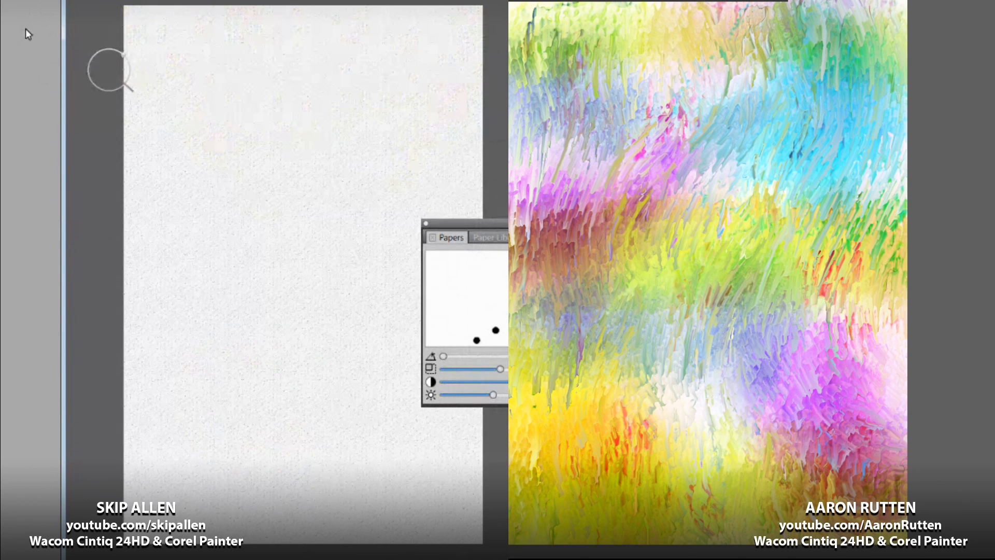
{"action": "mouse_move", "coordinate": [109, 70]}
{"action": "left_mouse_down"}
{"action": "mouse_move", "coordinate": [283, 12]}
{"action": "mouse_move", "coordinate": [208, 150]}
{"action": "mouse_move", "coordinate": [259, 82]}
{"action": "mouse_move", "coordinate": [444, 48]}
{"action": "mouse_move", "coordinate": [478, 18]}
{"action": "mouse_move", "coordinate": [240, 75]}
{"action": "mouse_move", "coordinate": [182, 29]}
{"action": "mouse_move", "coordinate": [207, 18]}
{"action": "mouse_move", "coordinate": [211, 34]}
{"action": "mouse_move", "coordinate": [272, 26]}
{"action": "mouse_move", "coordinate": [256, 67]}
{"action": "mouse_move", "coordinate": [344, 33]}
{"action": "mouse_move", "coordinate": [437, 93]}
{"action": "mouse_move", "coordinate": [405, 29]}
{"action": "mouse_move", "coordinate": [438, 110]}
{"action": "mouse_move", "coordinate": [464, 82]}
{"action": "mouse_move", "coordinate": [365, 215]}
{"action": "left_mouse_up"}
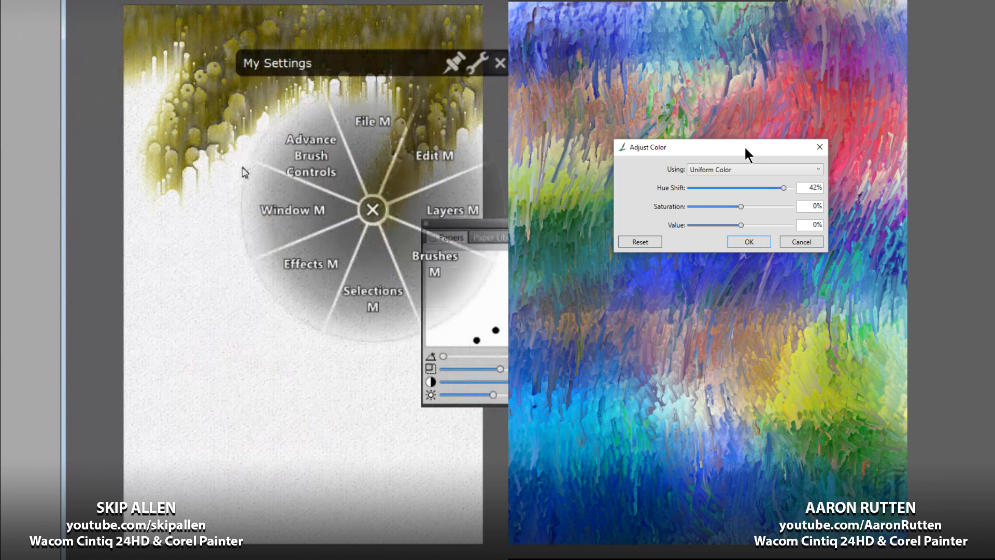
Step: Shift the hue of the whole multicolored painting with Adjust Color, using Uniform Color
{"action": "left_click_drag", "start_coordinate": [748, 139], "coordinate": [993, 139]}
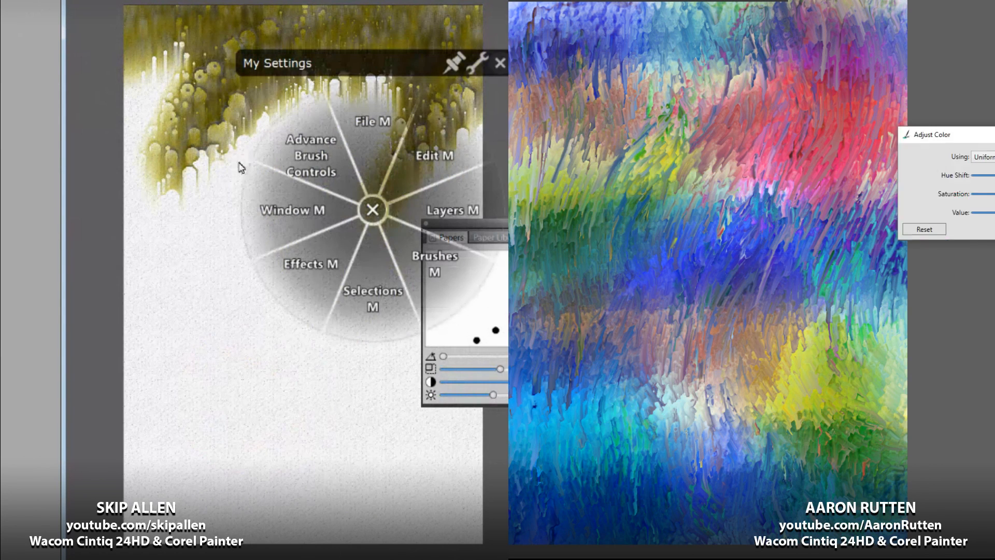
{"action": "left_click", "coordinate": [373, 210]}
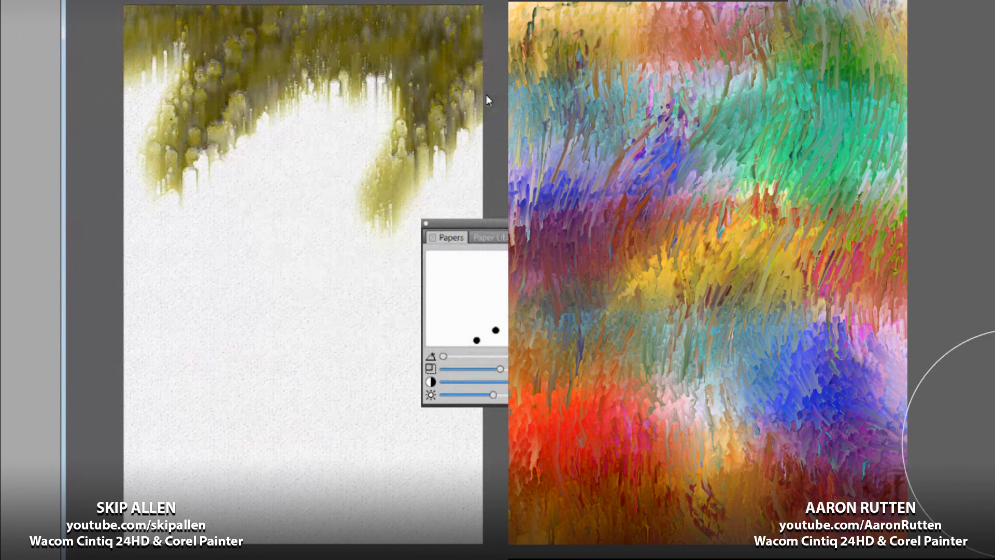
Step: Pick a light orange and paint it over the olive wash at the top of the textured canvas
{"action": "right_click", "coordinate": [319, 339]}
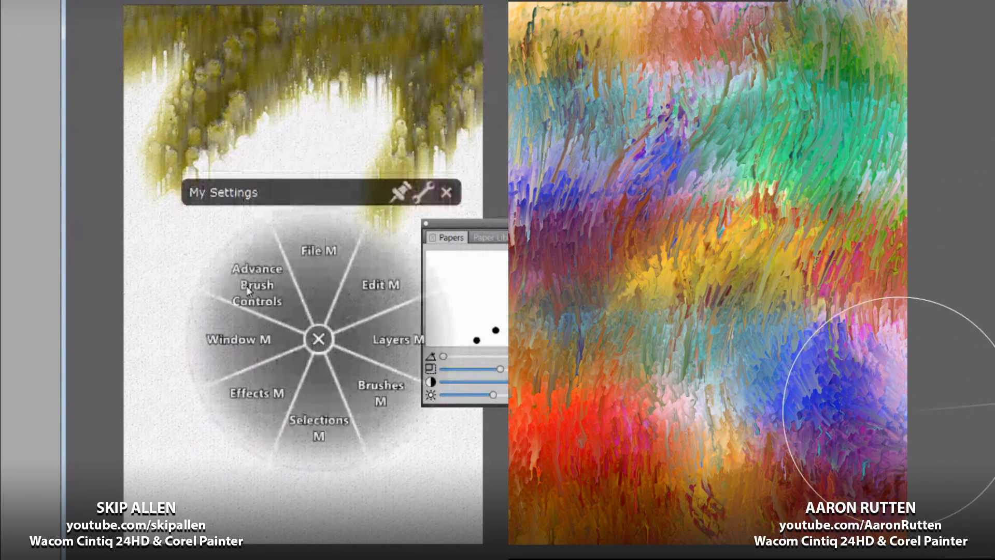
{"action": "left_click", "coordinate": [349, 391]}
{"action": "left_click", "coordinate": [282, 396]}
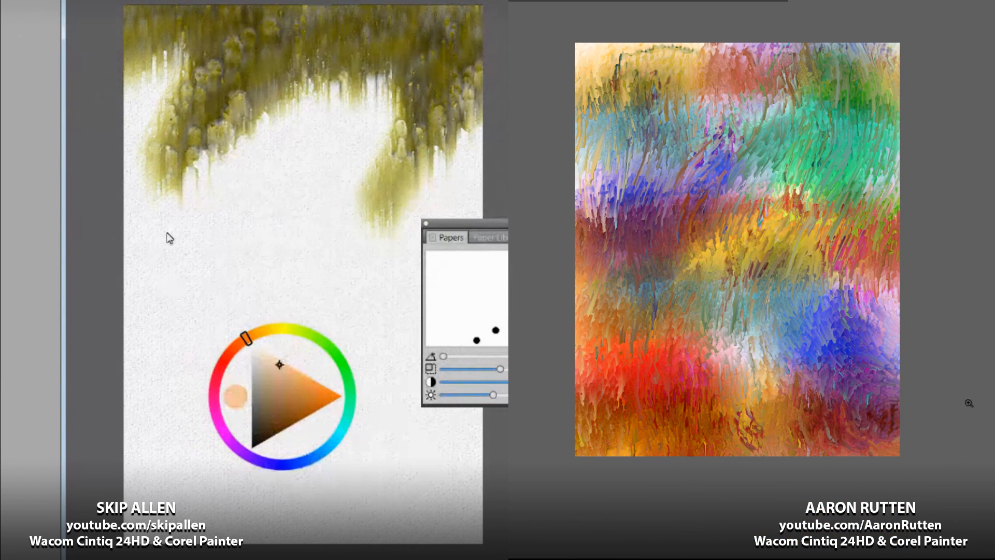
{"action": "mouse_move", "coordinate": [179, 22]}
{"action": "left_mouse_down"}
{"action": "mouse_move", "coordinate": [354, 17]}
{"action": "mouse_move", "coordinate": [222, 30]}
{"action": "mouse_move", "coordinate": [319, 20]}
{"action": "mouse_move", "coordinate": [284, 15]}
{"action": "mouse_move", "coordinate": [244, 60]}
{"action": "mouse_move", "coordinate": [257, 63]}
{"action": "mouse_move", "coordinate": [296, 27]}
{"action": "mouse_move", "coordinate": [384, 11]}
{"action": "mouse_move", "coordinate": [135, 16]}
{"action": "mouse_move", "coordinate": [472, 13]}
{"action": "mouse_move", "coordinate": [421, 3]}
{"action": "mouse_move", "coordinate": [299, 48]}
{"action": "mouse_move", "coordinate": [349, 27]}
{"action": "left_mouse_up"}
Step: Paste the multicolored painting, scale it down and center it within a white border, while brushing more color across the textured canvas's olive wash
{"action": "key", "text": "ctrl+v"}
{"action": "left_click_drag", "start_coordinate": [899, 43], "coordinate": [884, 59]}
{"action": "mouse_move", "coordinate": [308, 135]}
{"action": "left_mouse_down"}
{"action": "mouse_move", "coordinate": [313, 38]}
{"action": "mouse_move", "coordinate": [334, 19]}
{"action": "mouse_move", "coordinate": [357, 20]}
{"action": "left_mouse_up"}
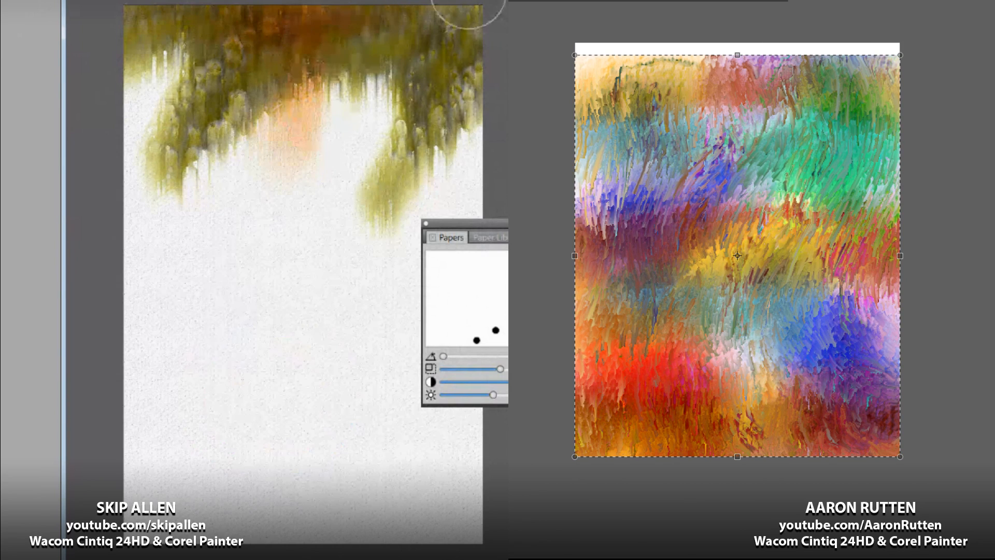
{"action": "left_click_drag", "start_coordinate": [470, 0], "coordinate": [267, 96]}
{"action": "key", "text": "ctrl+z"}
{"action": "left_click_drag", "start_coordinate": [900, 43], "coordinate": [875, 65]}
{"action": "left_click_drag", "start_coordinate": [827, 140], "coordinate": [836, 132]}
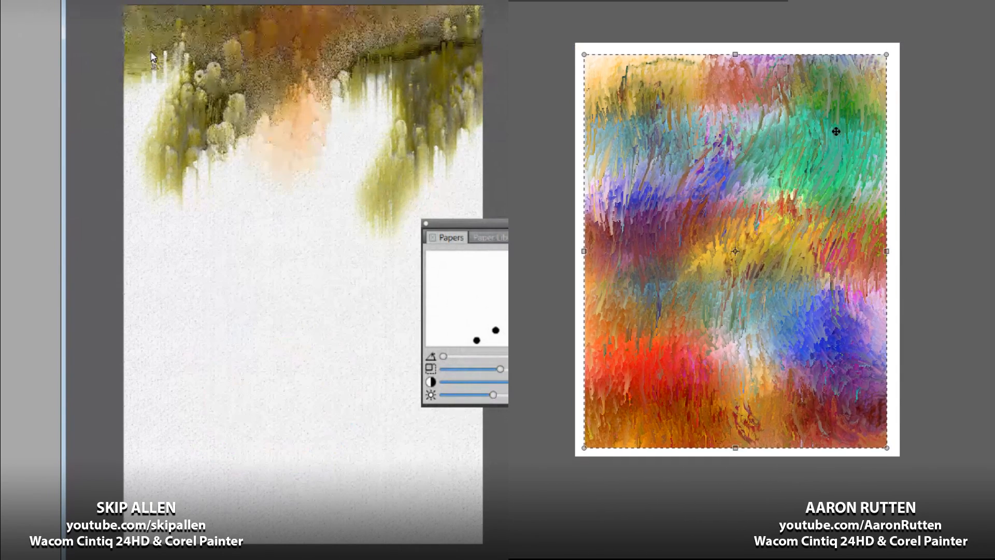
{"action": "key", "text": "Return"}
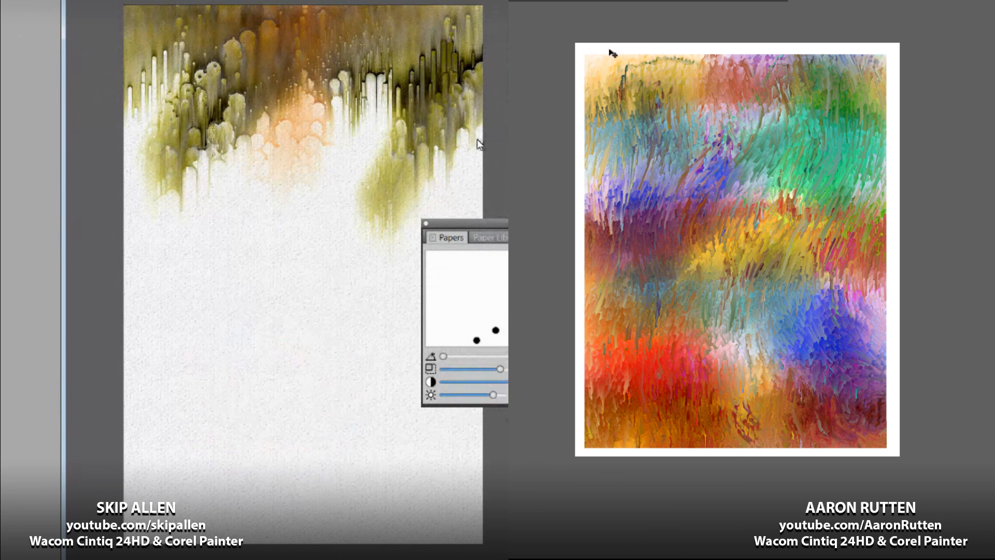
Step: Brush the multicolored painting's edges outward in rough strokes over its white border, along the top and down both sides
{"action": "left_click_drag", "start_coordinate": [603, 68], "coordinate": [604, 40]}
{"action": "left_click_drag", "start_coordinate": [618, 90], "coordinate": [611, 42]}
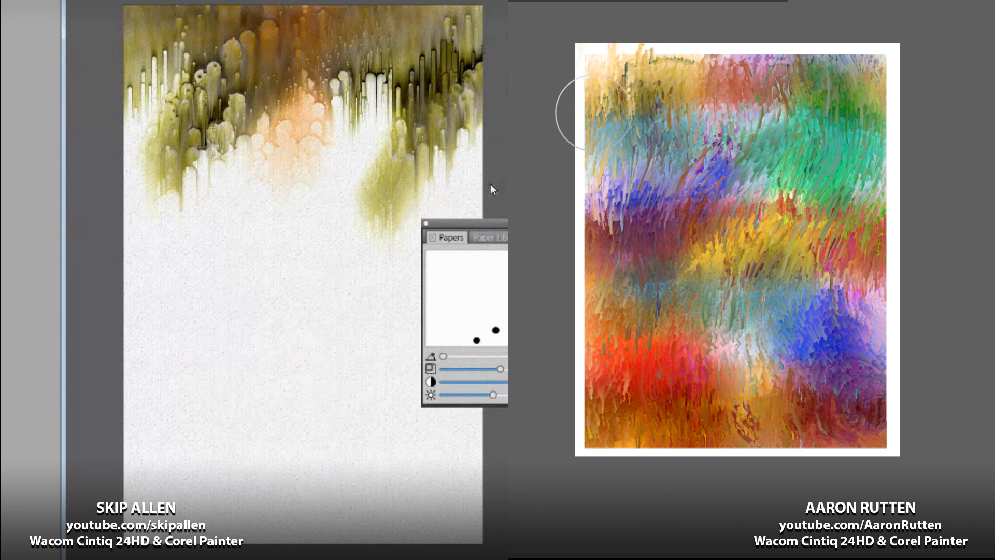
{"action": "mouse_move", "coordinate": [635, 77]}
{"action": "left_mouse_down"}
{"action": "mouse_move", "coordinate": [657, 41]}
{"action": "mouse_move", "coordinate": [698, 23]}
{"action": "left_mouse_up"}
{"action": "mouse_move", "coordinate": [722, 71]}
{"action": "left_mouse_down"}
{"action": "mouse_move", "coordinate": [727, 33]}
{"action": "mouse_move", "coordinate": [750, 44]}
{"action": "left_mouse_up"}
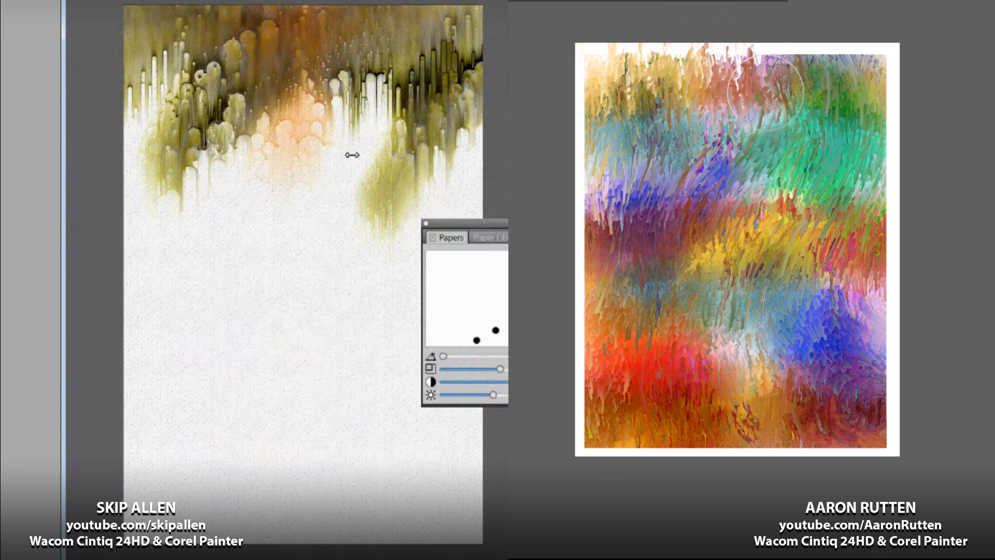
{"action": "left_click_drag", "start_coordinate": [767, 94], "coordinate": [783, 33]}
{"action": "left_click_drag", "start_coordinate": [797, 78], "coordinate": [807, 38]}
{"action": "left_click_drag", "start_coordinate": [833, 91], "coordinate": [851, 43]}
{"action": "left_click_drag", "start_coordinate": [860, 78], "coordinate": [868, 32]}
{"action": "left_click_drag", "start_coordinate": [884, 104], "coordinate": [889, 72]}
{"action": "mouse_move", "coordinate": [887, 115]}
{"action": "left_mouse_down"}
{"action": "mouse_move", "coordinate": [896, 358]}
{"action": "mouse_move", "coordinate": [880, 452]}
{"action": "mouse_move", "coordinate": [828, 470]}
{"action": "mouse_move", "coordinate": [815, 444]}
{"action": "mouse_move", "coordinate": [643, 445]}
{"action": "mouse_move", "coordinate": [628, 506]}
{"action": "mouse_move", "coordinate": [602, 418]}
{"action": "mouse_move", "coordinate": [588, 417]}
{"action": "mouse_move", "coordinate": [582, 81]}
{"action": "mouse_move", "coordinate": [560, 89]}
{"action": "left_mouse_up"}
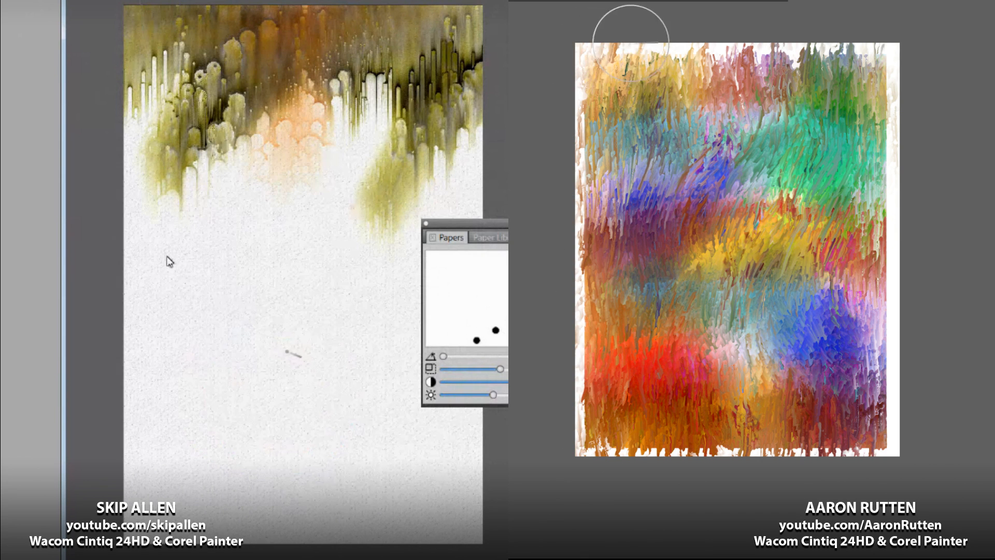
Step: Clear the textured canvas and paint a sheer orange arc in its upper half, while brushing the painting's right edge into its border
{"action": "mouse_move", "coordinate": [631, 43]}
{"action": "left_mouse_down"}
{"action": "mouse_move", "coordinate": [663, 39]}
{"action": "mouse_move", "coordinate": [707, 73]}
{"action": "mouse_move", "coordinate": [839, 53]}
{"action": "mouse_move", "coordinate": [868, 112]}
{"action": "mouse_move", "coordinate": [893, 245]}
{"action": "left_mouse_up"}
{"action": "key", "text": "Delete"}
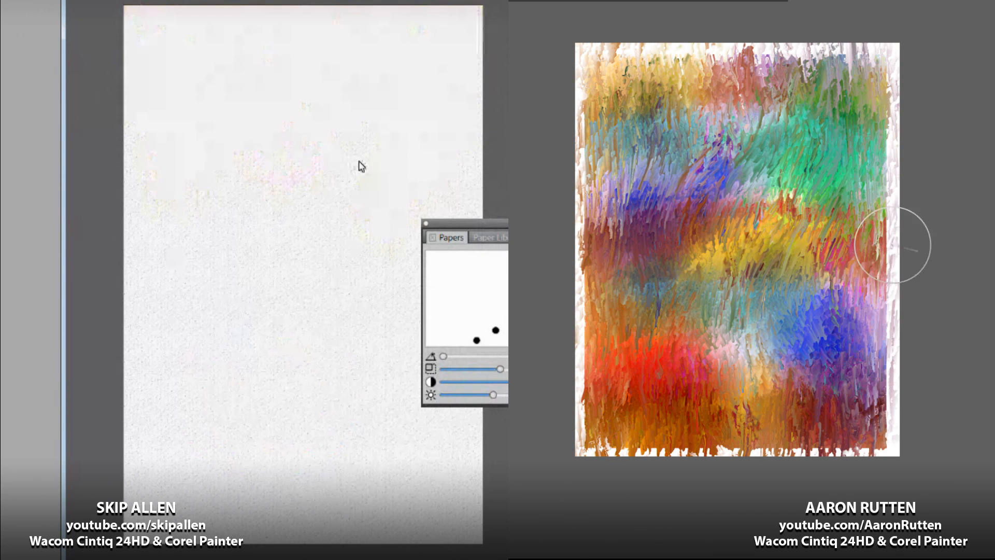
{"action": "left_click_drag", "start_coordinate": [360, 161], "coordinate": [367, 157]}
{"action": "left_click_drag", "start_coordinate": [893, 245], "coordinate": [907, 213]}
{"action": "left_click_drag", "start_coordinate": [367, 157], "coordinate": [420, 155]}
{"action": "mouse_move", "coordinate": [906, 214]}
{"action": "left_mouse_down"}
{"action": "mouse_move", "coordinate": [904, 273]}
{"action": "mouse_move", "coordinate": [917, 171]}
{"action": "mouse_move", "coordinate": [888, 266]}
{"action": "left_mouse_up"}
{"action": "left_click_drag", "start_coordinate": [177, 165], "coordinate": [245, 90]}
{"action": "left_click_drag", "start_coordinate": [888, 267], "coordinate": [892, 252]}
{"action": "left_click_drag", "start_coordinate": [245, 90], "coordinate": [337, 85]}
{"action": "left_click_drag", "start_coordinate": [892, 252], "coordinate": [890, 412]}
{"action": "left_click_drag", "start_coordinate": [338, 85], "coordinate": [301, 195]}
{"action": "left_click_drag", "start_coordinate": [890, 413], "coordinate": [890, 99]}
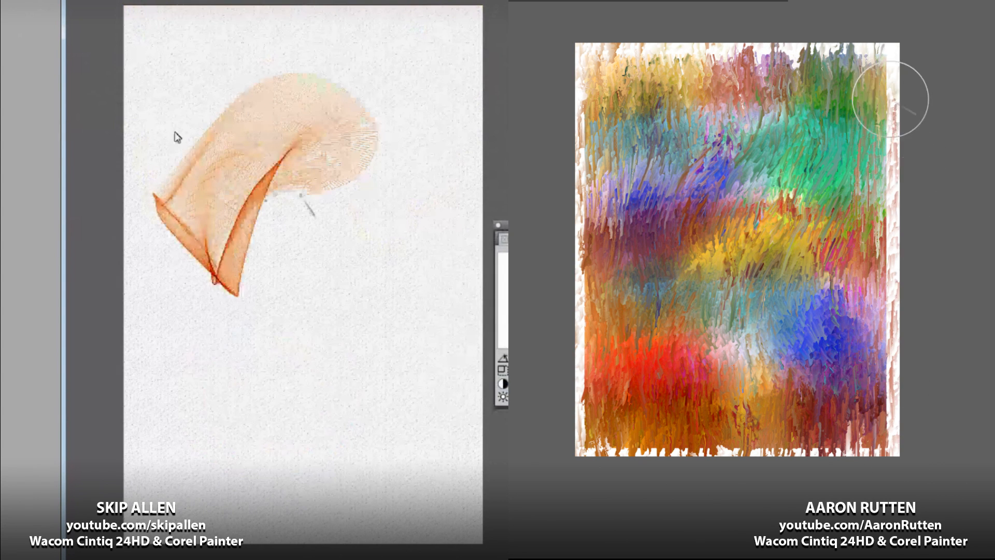
Step: Extend the orange stroke across the lower half of the textured canvas, while roughening the painting's border along the top, left and bottom
{"action": "left_click_drag", "start_coordinate": [308, 208], "coordinate": [311, 234]}
{"action": "left_click_drag", "start_coordinate": [891, 99], "coordinate": [826, 40]}
{"action": "left_click_drag", "start_coordinate": [311, 234], "coordinate": [422, 256]}
{"action": "left_click_drag", "start_coordinate": [827, 40], "coordinate": [622, 40]}
{"action": "left_click_drag", "start_coordinate": [422, 256], "coordinate": [414, 409]}
{"action": "left_click_drag", "start_coordinate": [622, 40], "coordinate": [573, 396]}
{"action": "left_click_drag", "start_coordinate": [414, 409], "coordinate": [248, 442]}
{"action": "left_click_drag", "start_coordinate": [573, 396], "coordinate": [619, 450]}
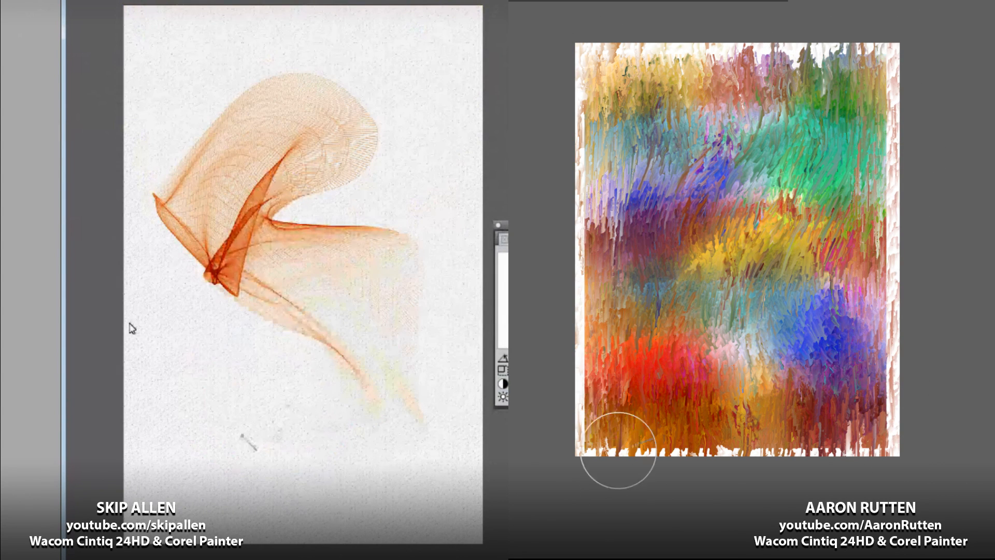
Step: Layer orange folds at the lower left of the textured canvas, while brushing diagonal strokes into the painting's upper left area
{"action": "left_click_drag", "start_coordinate": [248, 442], "coordinate": [311, 382]}
{"action": "left_click_drag", "start_coordinate": [619, 450], "coordinate": [678, 450]}
{"action": "mouse_move", "coordinate": [311, 382]}
{"action": "left_mouse_down"}
{"action": "mouse_move", "coordinate": [211, 438]}
{"action": "mouse_move", "coordinate": [244, 437]}
{"action": "left_mouse_up"}
{"action": "left_click_drag", "start_coordinate": [695, 164], "coordinate": [643, 112]}
{"action": "left_click_drag", "start_coordinate": [244, 437], "coordinate": [285, 428]}
{"action": "left_click_drag", "start_coordinate": [643, 111], "coordinate": [643, 97]}
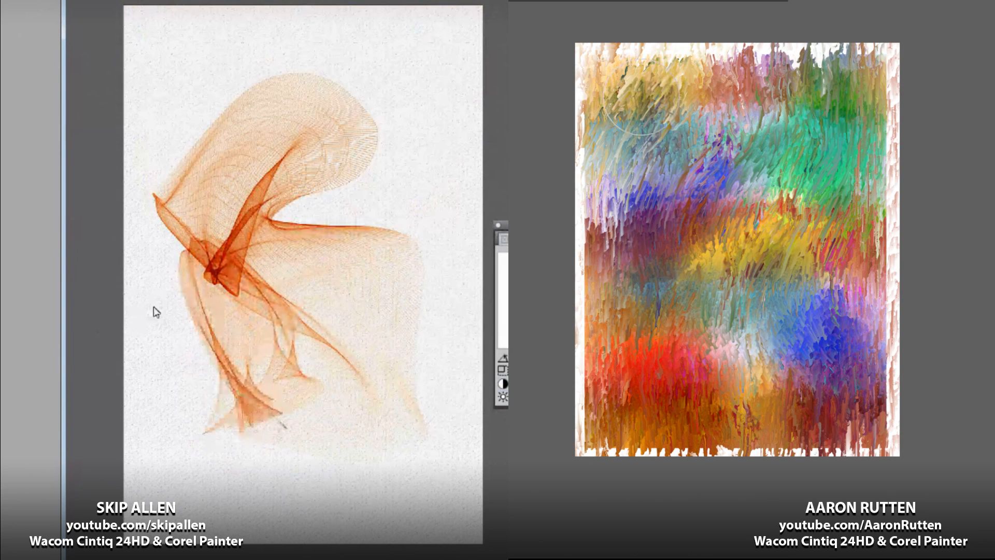
Step: Brush slanted strokes across the multicolored painting and over its side borders, while finishing the lower tip of the orange stroke
{"action": "left_click_drag", "start_coordinate": [286, 427], "coordinate": [281, 430]}
{"action": "left_click_drag", "start_coordinate": [643, 98], "coordinate": [642, 49]}
{"action": "left_click_drag", "start_coordinate": [280, 429], "coordinate": [279, 435]}
{"action": "left_click_drag", "start_coordinate": [643, 48], "coordinate": [575, 261]}
{"action": "left_click_drag", "start_coordinate": [279, 436], "coordinate": [273, 441]}
{"action": "left_click_drag", "start_coordinate": [575, 261], "coordinate": [650, 119]}
{"action": "left_click_drag", "start_coordinate": [273, 442], "coordinate": [275, 444]}
{"action": "mouse_move", "coordinate": [651, 119]}
{"action": "left_mouse_down"}
{"action": "mouse_move", "coordinate": [641, 343]}
{"action": "mouse_move", "coordinate": [811, 409]}
{"action": "mouse_move", "coordinate": [840, 490]}
{"action": "mouse_move", "coordinate": [579, 311]}
{"action": "mouse_move", "coordinate": [708, 483]}
{"action": "mouse_move", "coordinate": [820, 389]}
{"action": "mouse_move", "coordinate": [660, 153]}
{"action": "mouse_move", "coordinate": [925, 399]}
{"action": "mouse_move", "coordinate": [807, 90]}
{"action": "mouse_move", "coordinate": [794, 307]}
{"action": "mouse_move", "coordinate": [876, 66]}
{"action": "mouse_move", "coordinate": [832, 268]}
{"action": "mouse_move", "coordinate": [829, 78]}
{"action": "mouse_move", "coordinate": [920, 112]}
{"action": "left_mouse_up"}
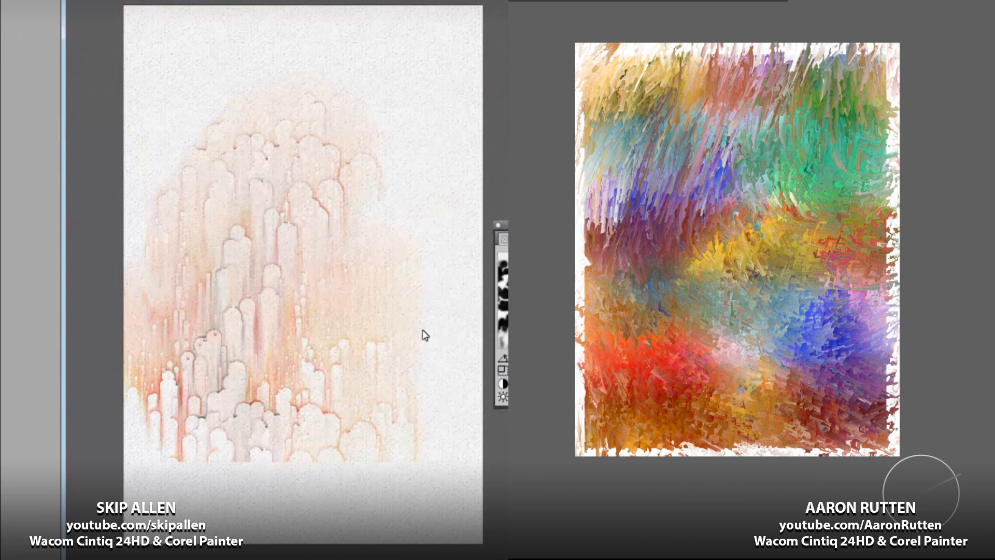
Step: Clear the orange watercolor from the textured canvas and pick a dark olive color
{"action": "key", "text": "ctrl+z"}
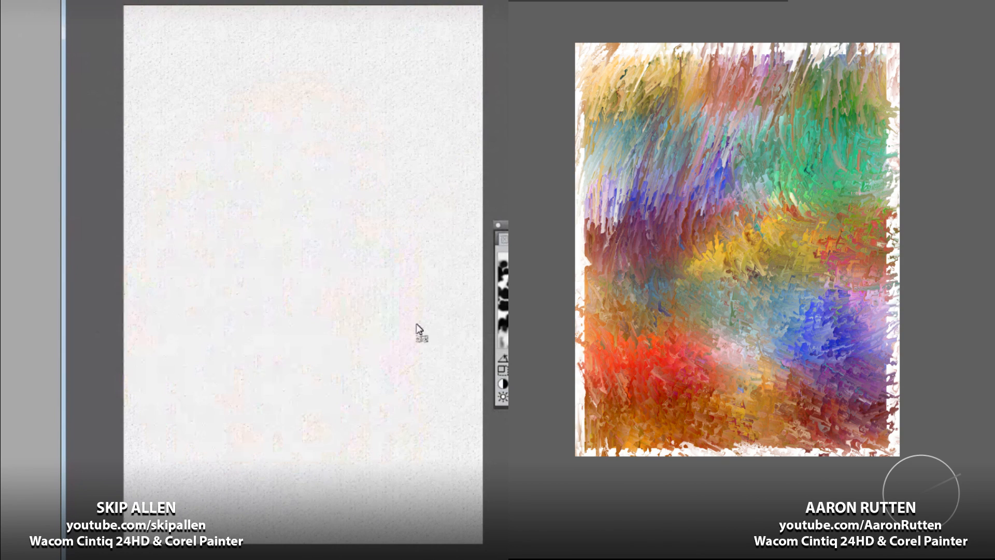
{"action": "right_click", "coordinate": [199, 170]}
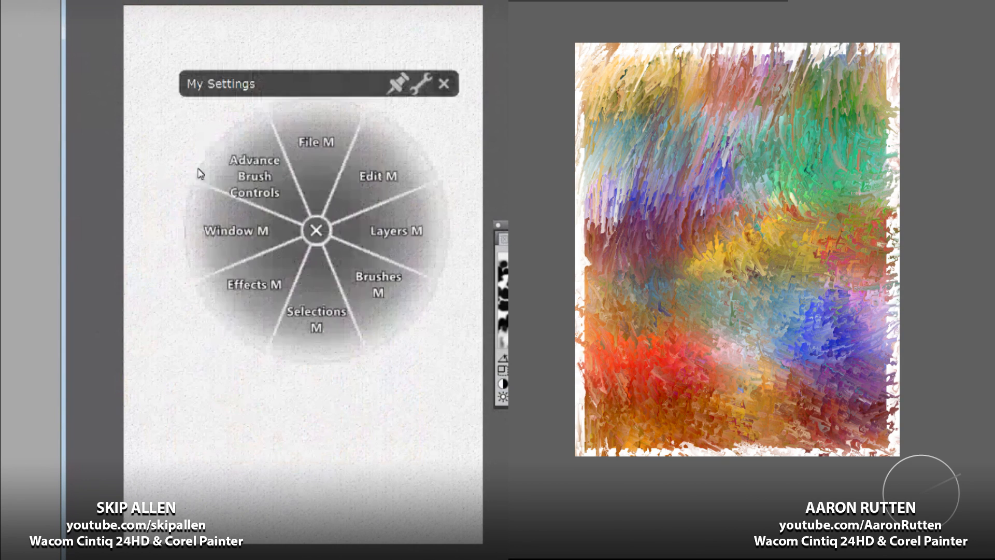
{"action": "left_click", "coordinate": [380, 285]}
{"action": "left_click", "coordinate": [257, 283]}
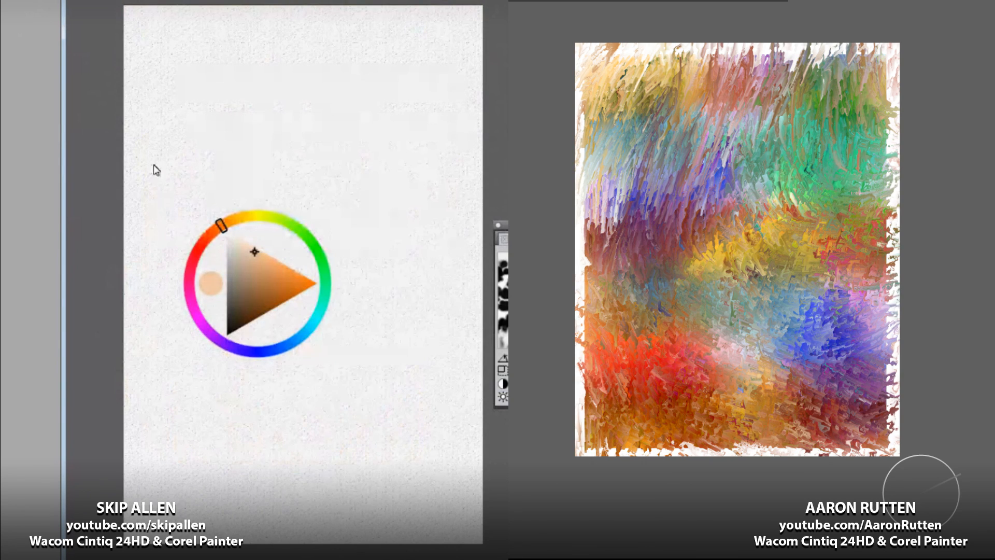
{"action": "left_click", "coordinate": [263, 215]}
{"action": "left_click_drag", "start_coordinate": [255, 252], "coordinate": [259, 317]}
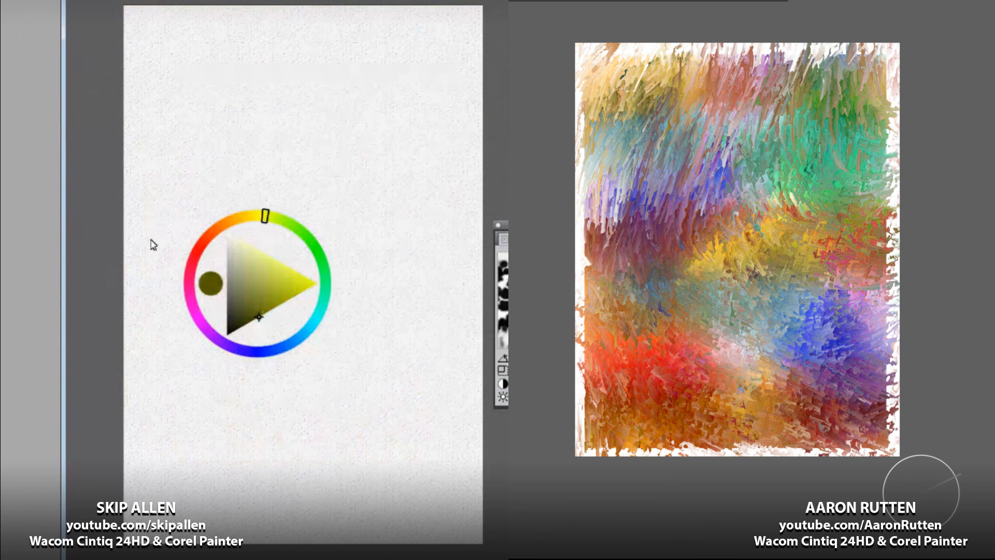
Step: Paint sweeping dark olive strokes across the upper half of the textured canvas and diffuse them
{"action": "mouse_move", "coordinate": [154, 93]}
{"action": "left_mouse_down"}
{"action": "mouse_move", "coordinate": [368, 84]}
{"action": "mouse_move", "coordinate": [420, 114]}
{"action": "mouse_move", "coordinate": [369, 229]}
{"action": "mouse_move", "coordinate": [223, 347]}
{"action": "mouse_move", "coordinate": [223, 366]}
{"action": "mouse_move", "coordinate": [238, 377]}
{"action": "left_mouse_up"}
{"action": "mouse_move", "coordinate": [120, 274]}
{"action": "left_mouse_down"}
{"action": "mouse_move", "coordinate": [205, 249]}
{"action": "mouse_move", "coordinate": [335, 178]}
{"action": "mouse_move", "coordinate": [342, 111]}
{"action": "mouse_move", "coordinate": [320, 61]}
{"action": "mouse_move", "coordinate": [189, 117]}
{"action": "left_mouse_up"}
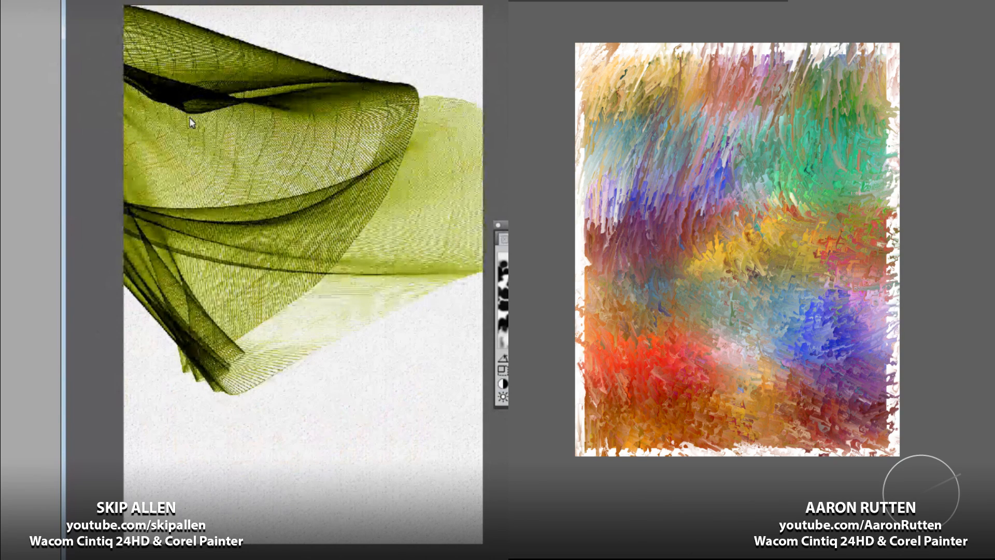
{"action": "key", "text": "shift+d"}
{"action": "key", "text": "shift+d"}
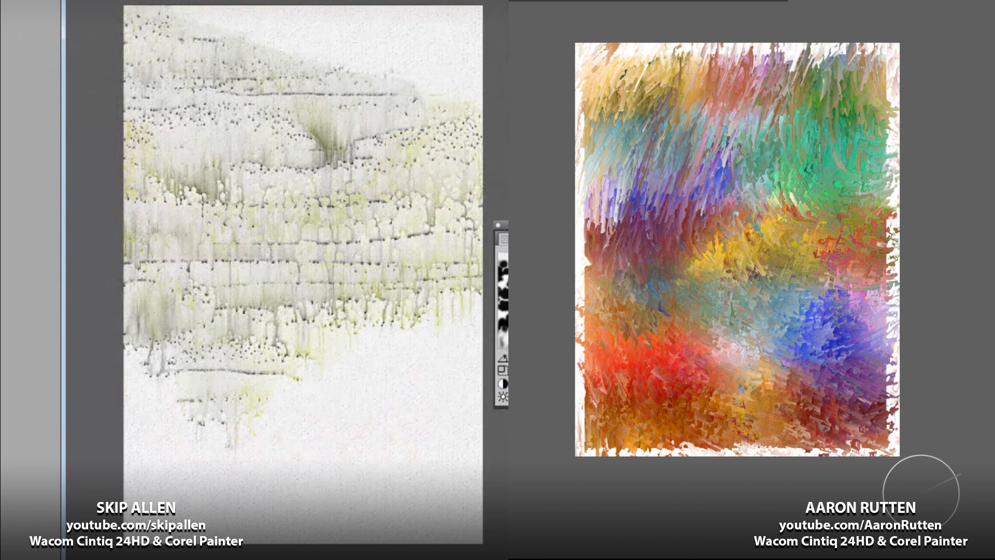
Step: Clear the textured canvas and paint three dark olive-gray petals near its center with a rounded shape beneath them
{"action": "key", "text": "Delete"}
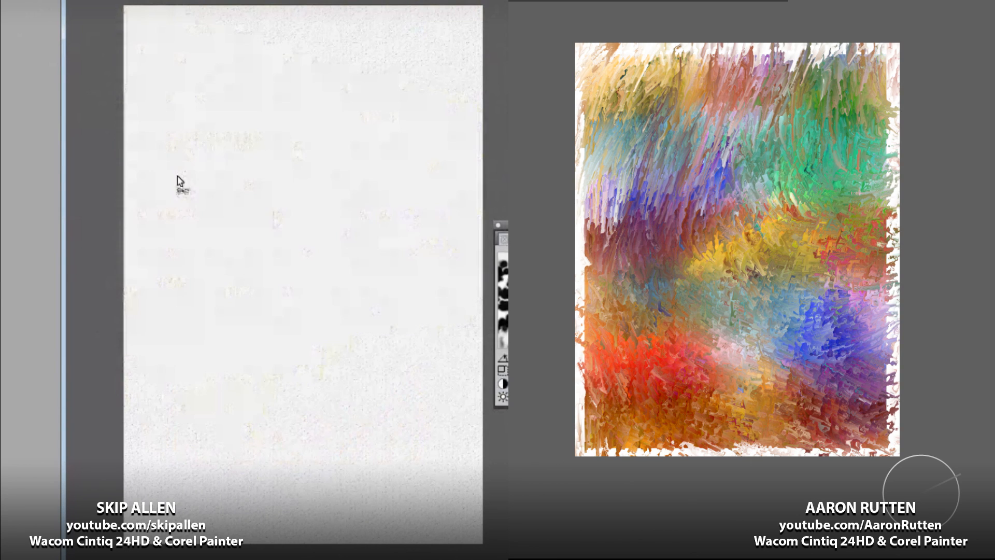
{"action": "mouse_move", "coordinate": [278, 211]}
{"action": "left_mouse_down"}
{"action": "mouse_move", "coordinate": [268, 159]}
{"action": "mouse_move", "coordinate": [292, 110]}
{"action": "mouse_move", "coordinate": [305, 106]}
{"action": "mouse_move", "coordinate": [346, 198]}
{"action": "mouse_move", "coordinate": [314, 224]}
{"action": "mouse_move", "coordinate": [242, 243]}
{"action": "mouse_move", "coordinate": [223, 279]}
{"action": "mouse_move", "coordinate": [249, 294]}
{"action": "mouse_move", "coordinate": [331, 222]}
{"action": "mouse_move", "coordinate": [322, 236]}
{"action": "mouse_move", "coordinate": [357, 265]}
{"action": "mouse_move", "coordinate": [388, 269]}
{"action": "mouse_move", "coordinate": [423, 228]}
{"action": "mouse_move", "coordinate": [409, 196]}
{"action": "mouse_move", "coordinate": [329, 203]}
{"action": "left_mouse_up"}
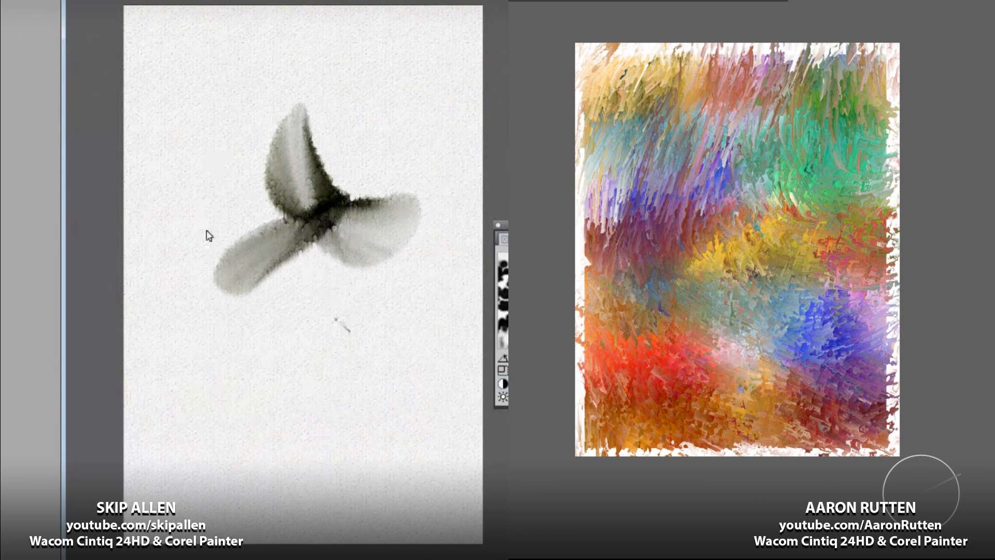
{"action": "mouse_move", "coordinate": [286, 328]}
{"action": "left_mouse_down"}
{"action": "mouse_move", "coordinate": [325, 324]}
{"action": "mouse_move", "coordinate": [377, 352]}
{"action": "mouse_move", "coordinate": [345, 380]}
{"action": "mouse_move", "coordinate": [273, 371]}
{"action": "mouse_move", "coordinate": [285, 343]}
{"action": "mouse_move", "coordinate": [337, 356]}
{"action": "mouse_move", "coordinate": [293, 372]}
{"action": "mouse_move", "coordinate": [309, 340]}
{"action": "mouse_move", "coordinate": [344, 347]}
{"action": "mouse_move", "coordinate": [280, 345]}
{"action": "mouse_move", "coordinate": [254, 357]}
{"action": "mouse_move", "coordinate": [322, 363]}
{"action": "mouse_move", "coordinate": [345, 333]}
{"action": "mouse_move", "coordinate": [400, 356]}
{"action": "mouse_move", "coordinate": [422, 401]}
{"action": "mouse_move", "coordinate": [320, 438]}
{"action": "mouse_move", "coordinate": [254, 394]}
{"action": "mouse_move", "coordinate": [346, 332]}
{"action": "mouse_move", "coordinate": [355, 353]}
{"action": "left_mouse_up"}
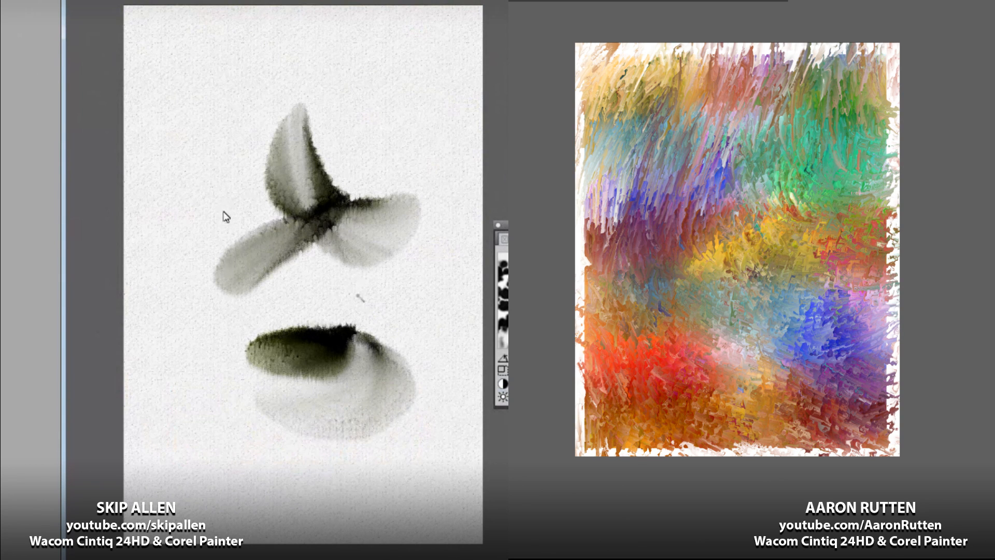
Step: Pick a lighter muted olive, try it over the three petals, and undo the strokes
{"action": "right_click", "coordinate": [340, 294]}
{"action": "left_click", "coordinate": [399, 349]}
{"action": "left_click", "coordinate": [267, 331]}
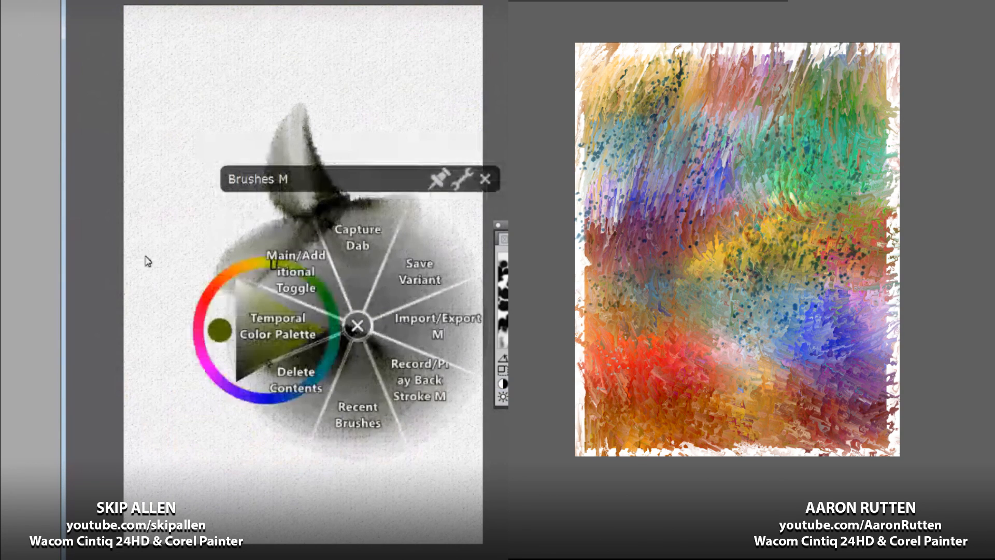
{"action": "left_click", "coordinate": [275, 344]}
{"action": "left_click_drag", "start_coordinate": [275, 345], "coordinate": [255, 338]}
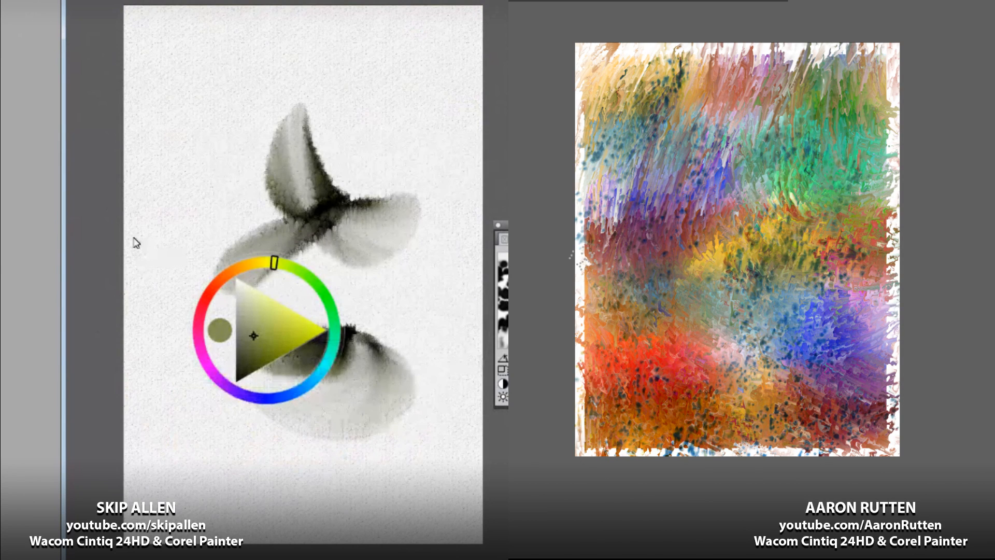
{"action": "mouse_move", "coordinate": [312, 217]}
{"action": "left_mouse_down"}
{"action": "mouse_move", "coordinate": [294, 208]}
{"action": "mouse_move", "coordinate": [274, 174]}
{"action": "mouse_move", "coordinate": [302, 107]}
{"action": "mouse_move", "coordinate": [327, 200]}
{"action": "mouse_move", "coordinate": [391, 205]}
{"action": "mouse_move", "coordinate": [383, 254]}
{"action": "mouse_move", "coordinate": [311, 238]}
{"action": "mouse_move", "coordinate": [234, 282]}
{"action": "mouse_move", "coordinate": [223, 254]}
{"action": "mouse_move", "coordinate": [348, 210]}
{"action": "left_mouse_up"}
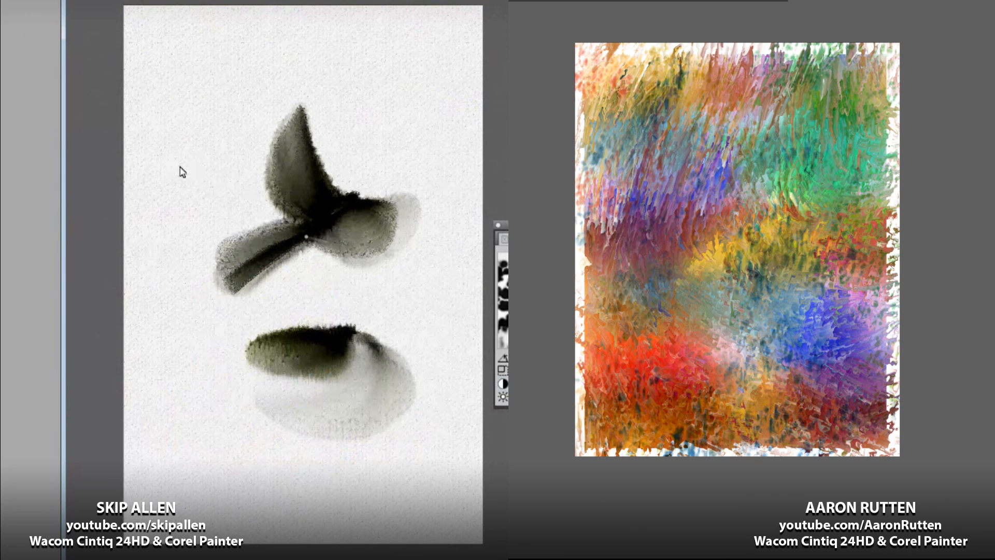
{"action": "key", "text": "ctrl+z"}
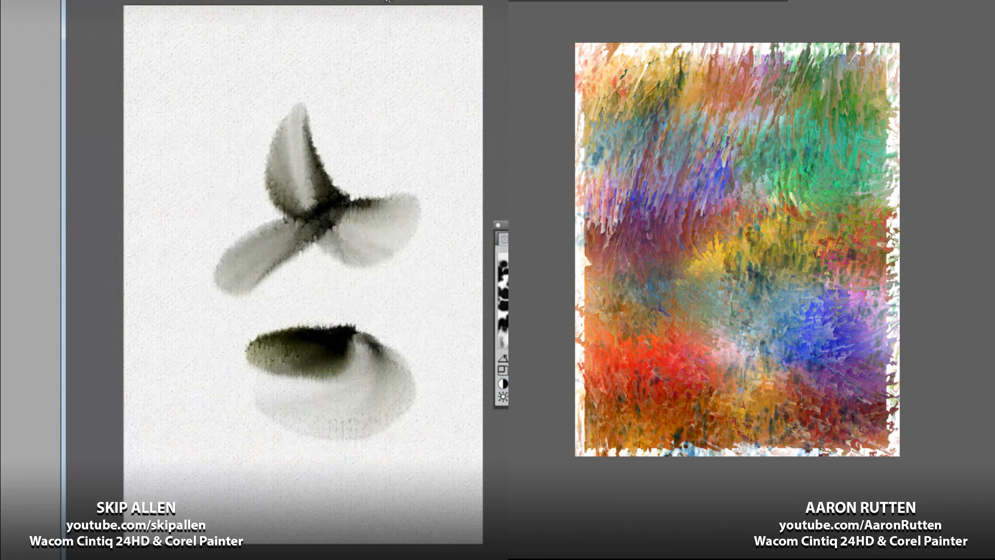
Step: Inspect the advanced brush controls for the watercolor brush
{"action": "left_click", "coordinate": [387, 1]}
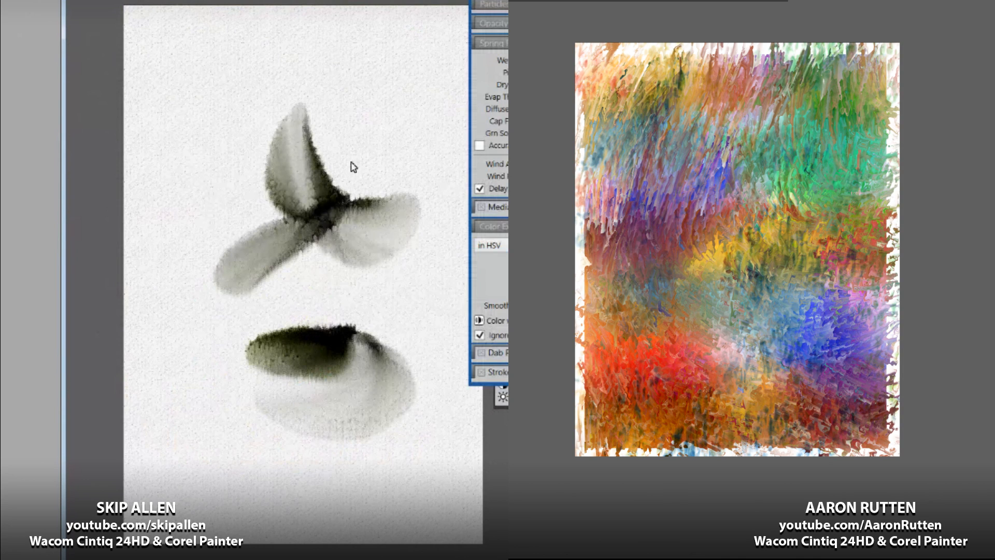
{"action": "key", "text": "ctrl+b"}
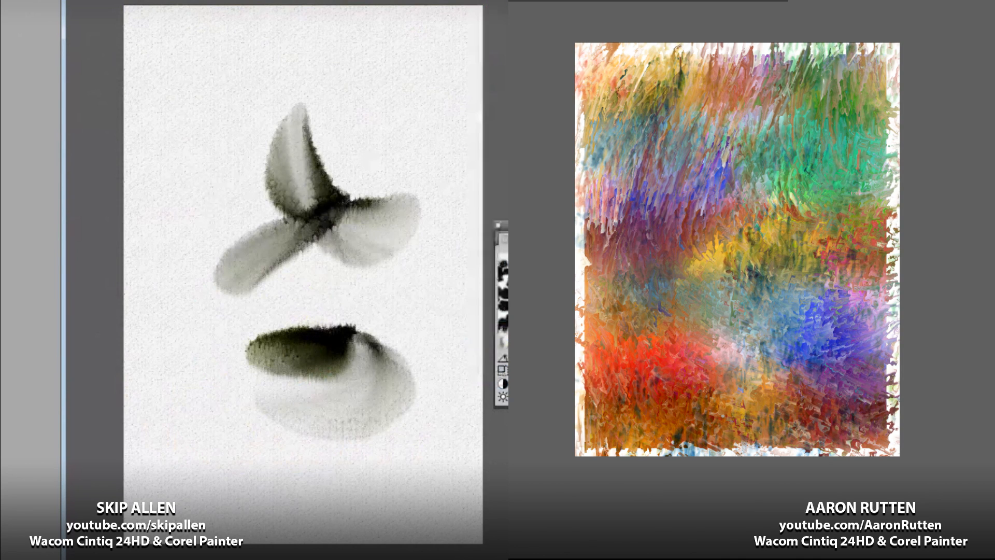
{"action": "right_click", "coordinate": [322, 300]}
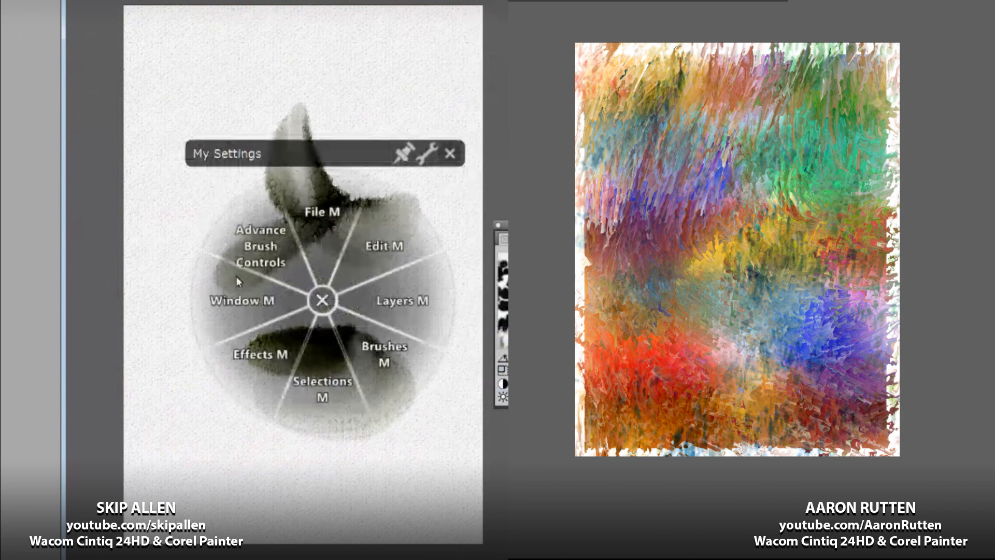
{"action": "left_click", "coordinate": [385, 354]}
{"action": "left_click", "coordinate": [240, 325]}
Step: Sweep broad white strokes over the middle and lower edge of the multicolored painting
{"action": "mouse_move", "coordinate": [780, 49]}
{"action": "left_mouse_down"}
{"action": "mouse_move", "coordinate": [684, 151]}
{"action": "mouse_move", "coordinate": [713, 269]}
{"action": "mouse_move", "coordinate": [718, 403]}
{"action": "left_mouse_up"}
{"action": "mouse_move", "coordinate": [798, 121]}
{"action": "left_mouse_down"}
{"action": "mouse_move", "coordinate": [831, 144]}
{"action": "mouse_move", "coordinate": [787, 388]}
{"action": "left_mouse_up"}
{"action": "mouse_move", "coordinate": [591, 433]}
{"action": "left_mouse_down"}
{"action": "mouse_move", "coordinate": [629, 460]}
{"action": "mouse_move", "coordinate": [876, 439]}
{"action": "left_mouse_up"}
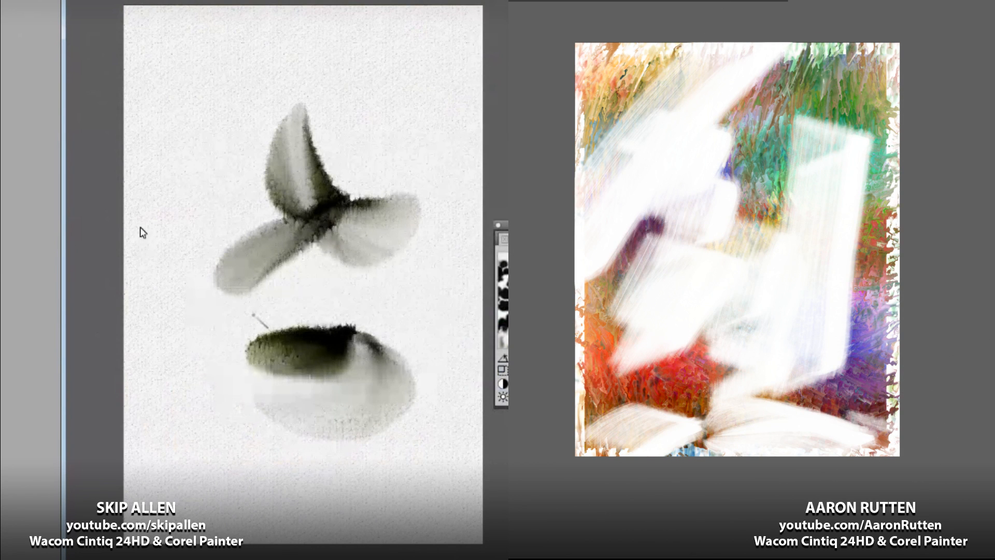
Step: Bring up the temporal color palette and pick a light blue, while testing textured strokes down the left part of the whitened painting
{"action": "right_click", "coordinate": [326, 295]}
{"action": "left_click", "coordinate": [358, 334]}
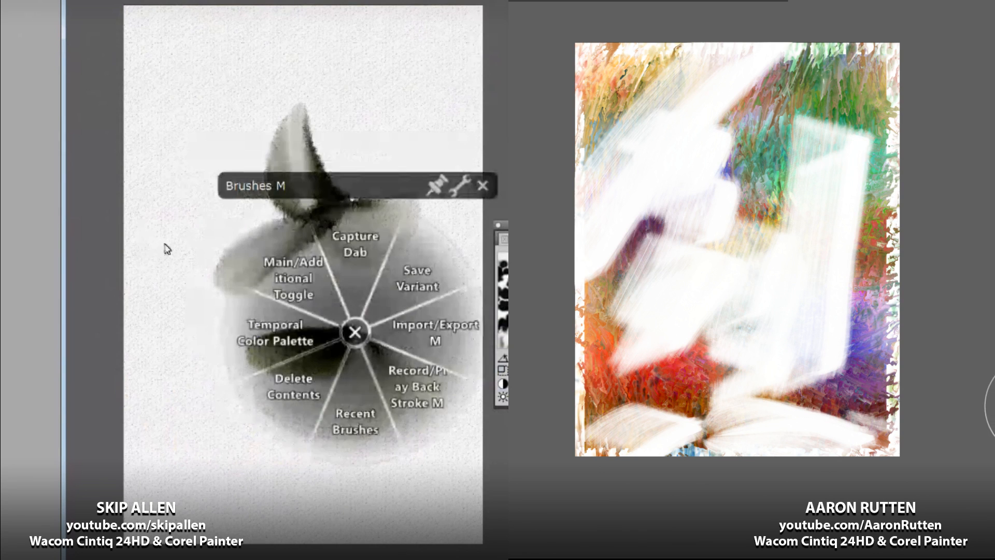
{"action": "left_click", "coordinate": [282, 332]}
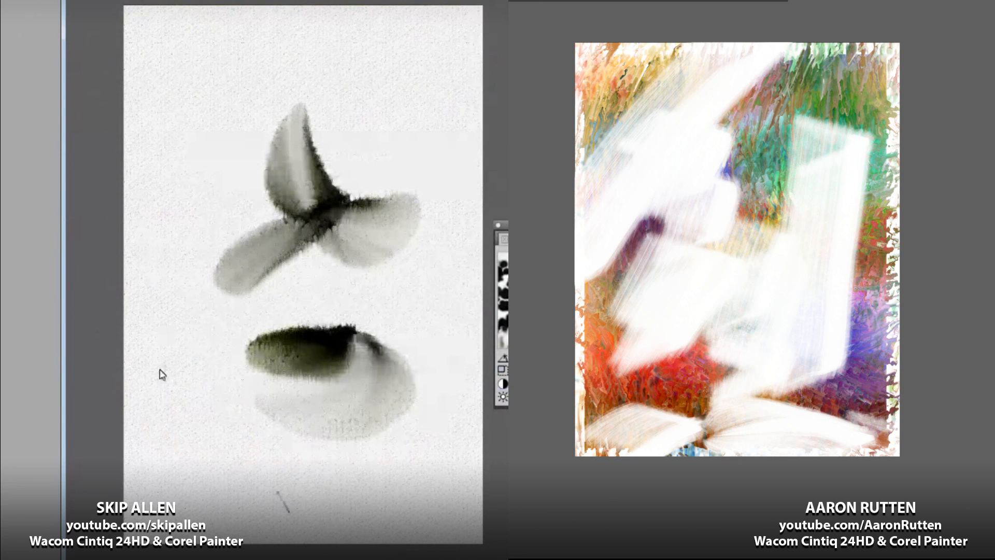
{"action": "key", "text": "ctrl+alt+1"}
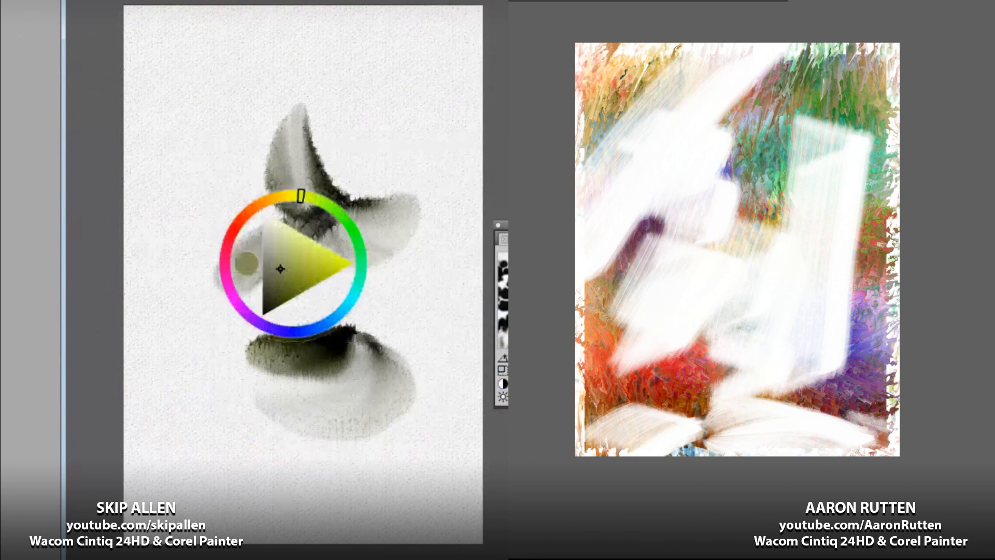
{"action": "mouse_move", "coordinate": [622, 91]}
{"action": "left_mouse_down"}
{"action": "mouse_move", "coordinate": [631, 118]}
{"action": "mouse_move", "coordinate": [736, 131]}
{"action": "mouse_move", "coordinate": [731, 218]}
{"action": "mouse_move", "coordinate": [638, 259]}
{"action": "mouse_move", "coordinate": [668, 430]}
{"action": "left_mouse_up"}
{"action": "left_click", "coordinate": [262, 255]}
{"action": "left_click", "coordinate": [289, 277]}
{"action": "key", "text": "ctrl+z"}
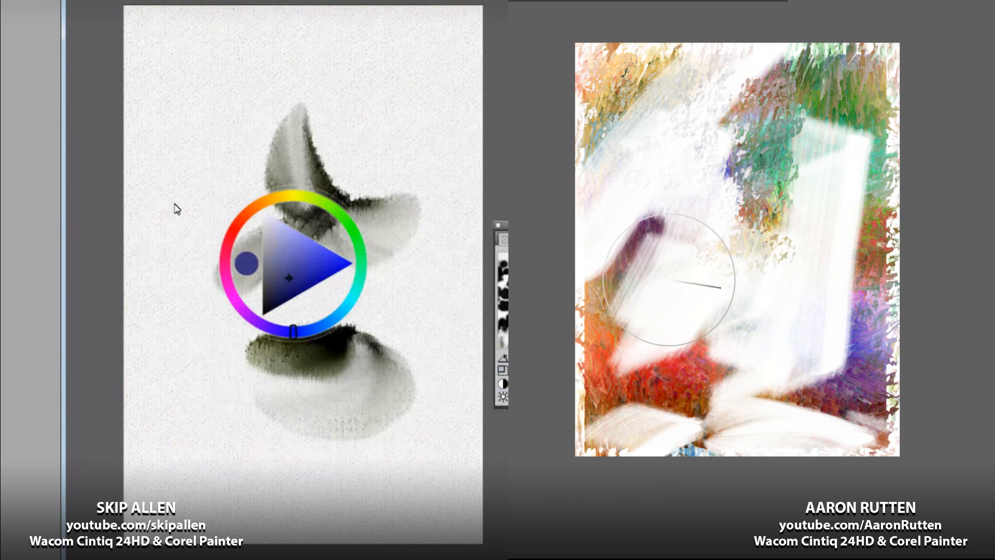
{"action": "left_click", "coordinate": [292, 241]}
{"action": "key", "text": "ctrl+y"}
{"action": "key", "text": "ctrl+z"}
Step: Brush speckled vertical strokes down the whitened painting from its left side to its right, and pick a bright yellow for the textured canvas
{"action": "left_click_drag", "start_coordinate": [625, 73], "coordinate": [622, 312]}
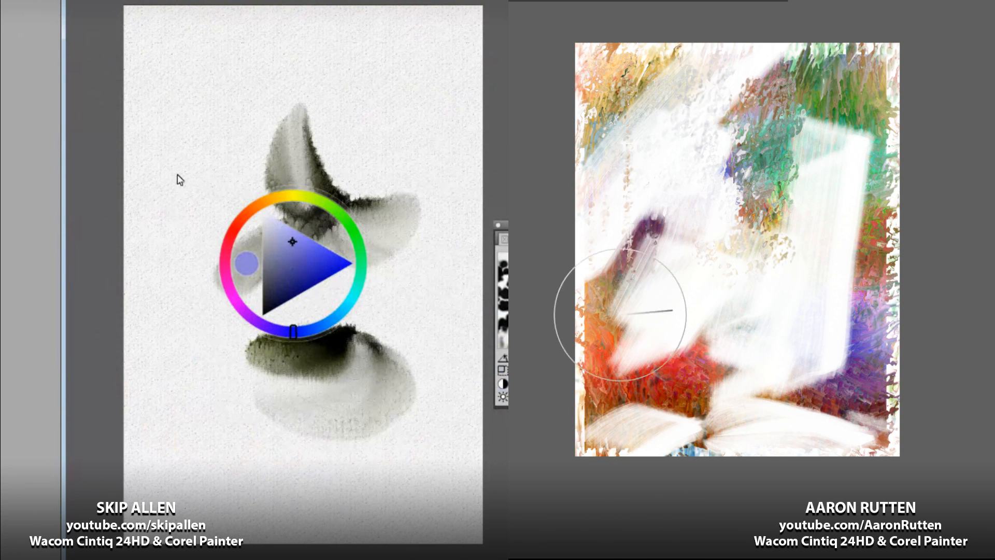
{"action": "left_click_drag", "start_coordinate": [654, 223], "coordinate": [652, 313]}
{"action": "left_click_drag", "start_coordinate": [669, 182], "coordinate": [674, 398]}
{"action": "left_click_drag", "start_coordinate": [719, 193], "coordinate": [731, 413]}
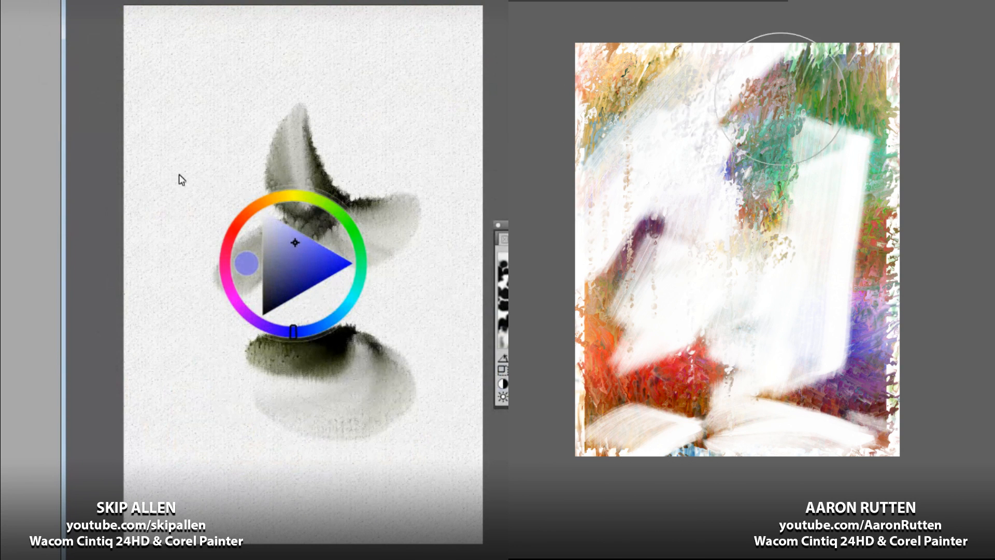
{"action": "left_click_drag", "start_coordinate": [777, 99], "coordinate": [791, 357]}
{"action": "left_click", "coordinate": [296, 195]}
{"action": "left_click_drag", "start_coordinate": [825, 124], "coordinate": [841, 320]}
{"action": "mouse_move", "coordinate": [843, 87]}
{"action": "left_mouse_down"}
{"action": "mouse_move", "coordinate": [822, 364]}
{"action": "mouse_move", "coordinate": [785, 403]}
{"action": "left_mouse_up"}
{"action": "left_click", "coordinate": [322, 260]}
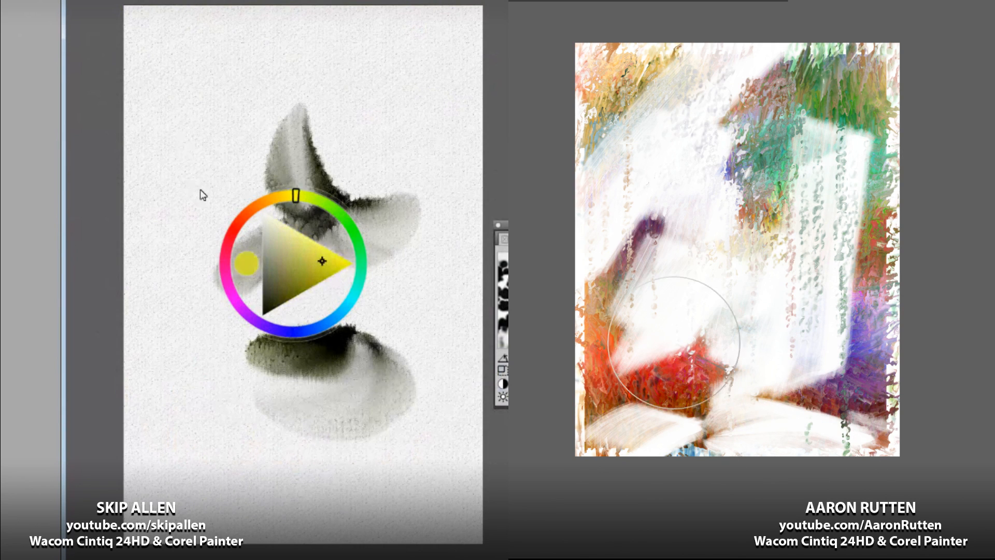
Step: Brush textured strokes over the painting's lower edge and horizontally across it, and pick a dark olive for the textured canvas
{"action": "left_click_drag", "start_coordinate": [674, 345], "coordinate": [658, 462]}
{"action": "left_click_drag", "start_coordinate": [631, 407], "coordinate": [664, 493]}
{"action": "left_click", "coordinate": [300, 195]}
{"action": "left_click", "coordinate": [280, 269]}
{"action": "left_click_drag", "start_coordinate": [781, 380], "coordinate": [770, 492]}
{"action": "left_click_drag", "start_coordinate": [915, 416], "coordinate": [473, 436]}
{"action": "left_click_drag", "start_coordinate": [280, 269], "coordinate": [293, 284]}
{"action": "mouse_move", "coordinate": [474, 435]}
{"action": "left_mouse_down"}
{"action": "mouse_move", "coordinate": [827, 376]}
{"action": "mouse_move", "coordinate": [907, 281]}
{"action": "mouse_move", "coordinate": [510, 248]}
{"action": "mouse_move", "coordinate": [977, 207]}
{"action": "mouse_move", "coordinate": [441, 169]}
{"action": "mouse_move", "coordinate": [994, 94]}
{"action": "mouse_move", "coordinate": [441, 65]}
{"action": "mouse_move", "coordinate": [965, 20]}
{"action": "left_mouse_up"}
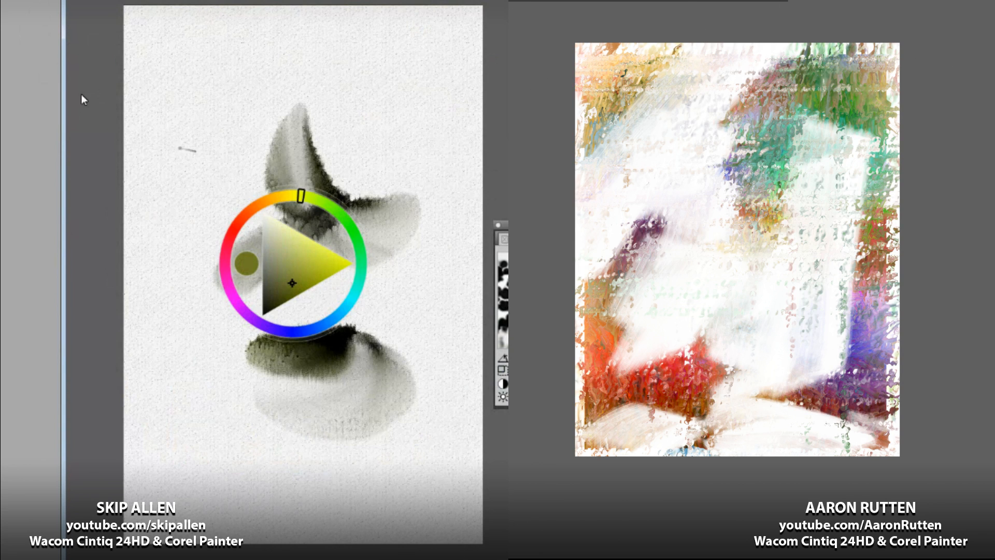
Step: Paint a yellow arc with a dark inner edge above the petals, while pulling vertical strokes down the painting's sides and lower left
{"action": "left_click", "coordinate": [181, 150]}
{"action": "left_click_drag", "start_coordinate": [858, 29], "coordinate": [878, 192]}
{"action": "left_click_drag", "start_coordinate": [179, 164], "coordinate": [187, 102]}
{"action": "left_click_drag", "start_coordinate": [877, 191], "coordinate": [863, 529]}
{"action": "mouse_move", "coordinate": [188, 102]}
{"action": "left_mouse_down"}
{"action": "mouse_move", "coordinate": [224, 61]}
{"action": "mouse_move", "coordinate": [292, 58]}
{"action": "left_mouse_up"}
{"action": "left_click_drag", "start_coordinate": [602, 47], "coordinate": [602, 520]}
{"action": "left_click_drag", "start_coordinate": [292, 58], "coordinate": [297, 72]}
{"action": "left_click_drag", "start_coordinate": [668, 287], "coordinate": [664, 540]}
{"action": "left_click_drag", "start_coordinate": [298, 72], "coordinate": [261, 133]}
{"action": "left_click_drag", "start_coordinate": [700, 462], "coordinate": [669, 18]}
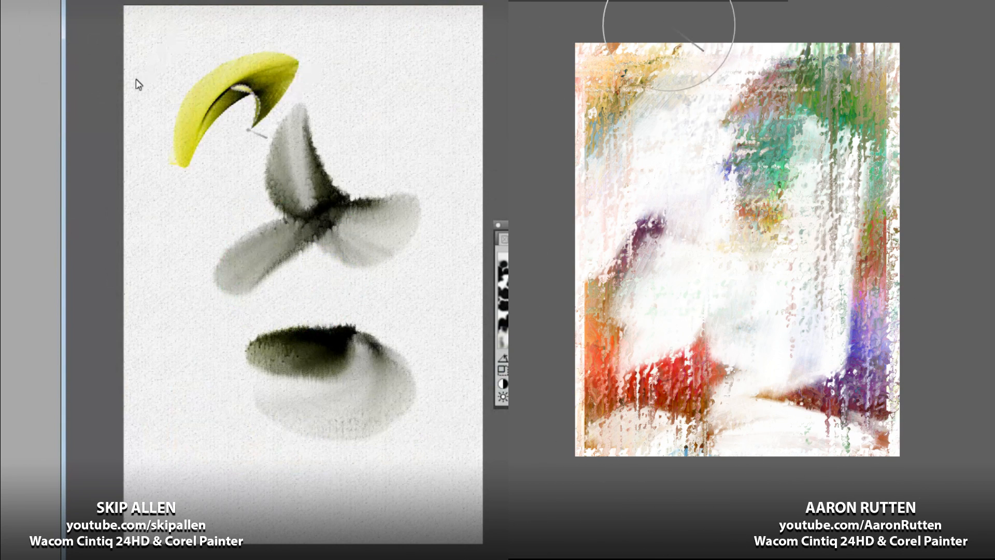
Step: Fill the inside of the yellow arc with dark olive and add a thin yellow tail, while brushing vertical strokes down the painting's middle
{"action": "left_click_drag", "start_coordinate": [261, 134], "coordinate": [228, 159]}
{"action": "left_click_drag", "start_coordinate": [668, 18], "coordinate": [675, 498]}
{"action": "left_click_drag", "start_coordinate": [229, 159], "coordinate": [210, 180]}
{"action": "left_click_drag", "start_coordinate": [675, 497], "coordinate": [696, 10]}
{"action": "left_click_drag", "start_coordinate": [210, 181], "coordinate": [192, 175]}
{"action": "left_click_drag", "start_coordinate": [696, 11], "coordinate": [756, 485]}
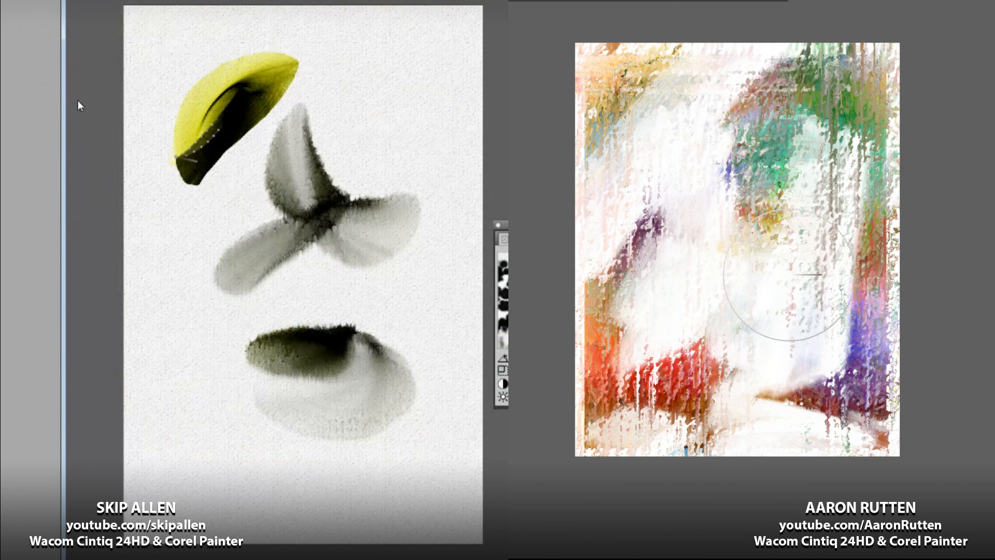
{"action": "left_click_drag", "start_coordinate": [303, 51], "coordinate": [377, 61]}
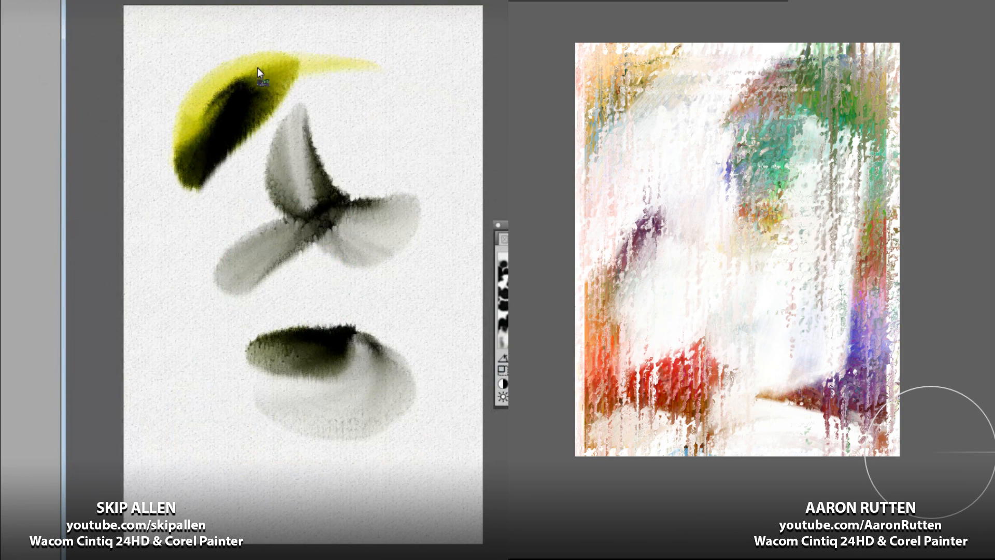
Step: Clear the shapes from the textured canvas and paint a yellow petal with a dark olive pointed edge
{"action": "key", "text": "ctrl+z"}
{"action": "key", "text": "ctrl+z"}
{"action": "key", "text": "ctrl+z"}
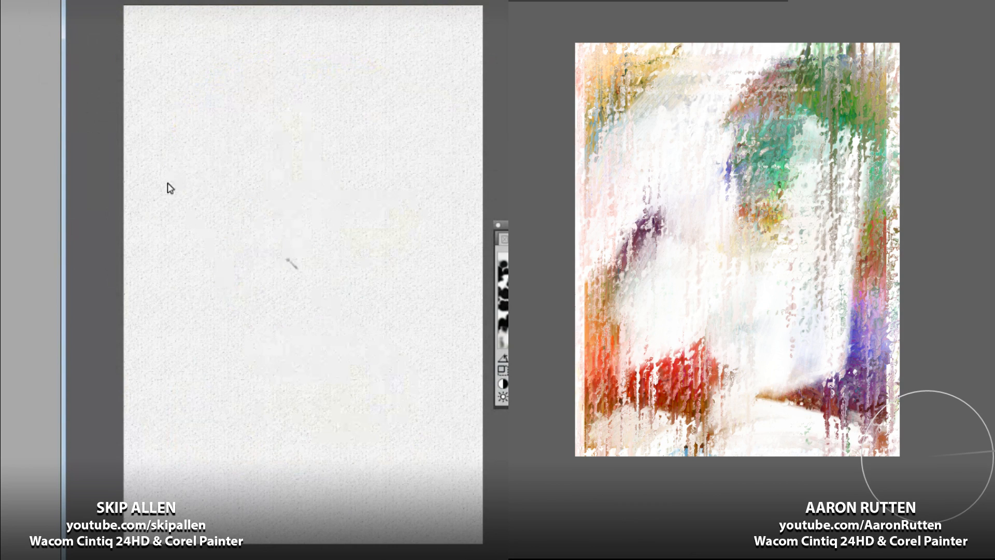
{"action": "left_click_drag", "start_coordinate": [309, 276], "coordinate": [278, 242]}
{"action": "mouse_move", "coordinate": [276, 192]}
{"action": "left_mouse_down"}
{"action": "mouse_move", "coordinate": [313, 122]}
{"action": "mouse_move", "coordinate": [314, 159]}
{"action": "left_mouse_up"}
{"action": "mouse_move", "coordinate": [320, 193]}
{"action": "left_mouse_down"}
{"action": "mouse_move", "coordinate": [328, 242]}
{"action": "mouse_move", "coordinate": [319, 270]}
{"action": "mouse_move", "coordinate": [316, 165]}
{"action": "left_mouse_up"}
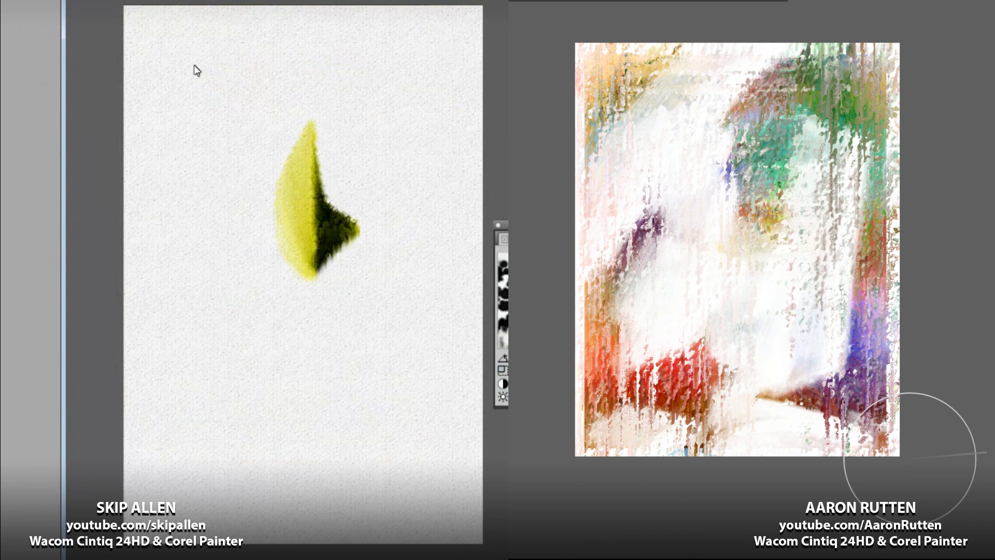
Step: Bring up the Brush Controls for the textured canvas
{"action": "right_click", "coordinate": [347, 256]}
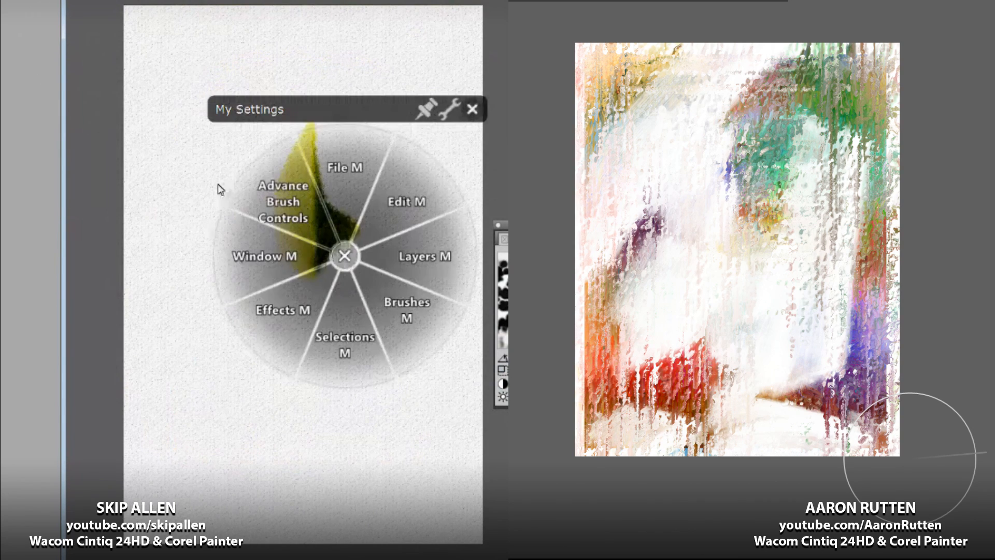
{"action": "left_click", "coordinate": [346, 255]}
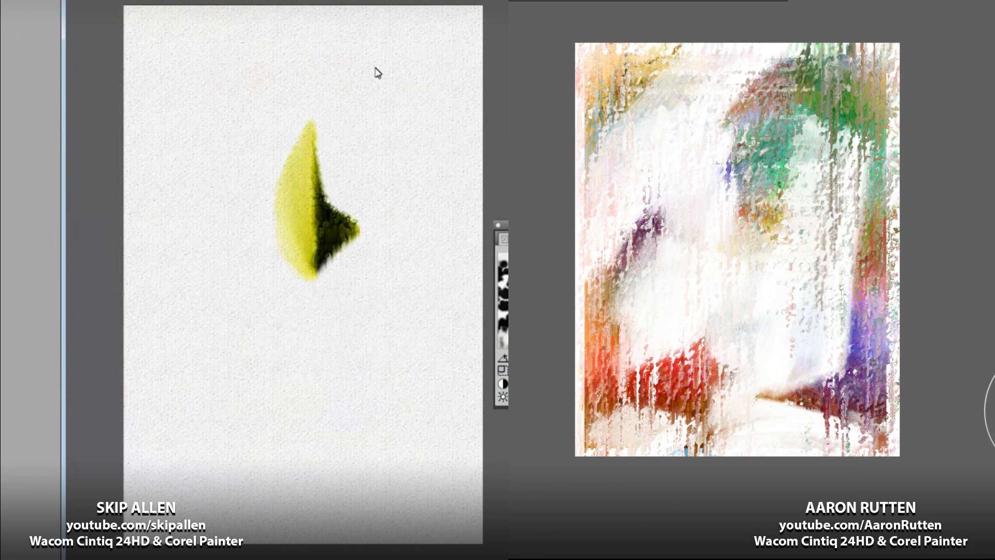
{"action": "middle_click", "coordinate": [397, 206]}
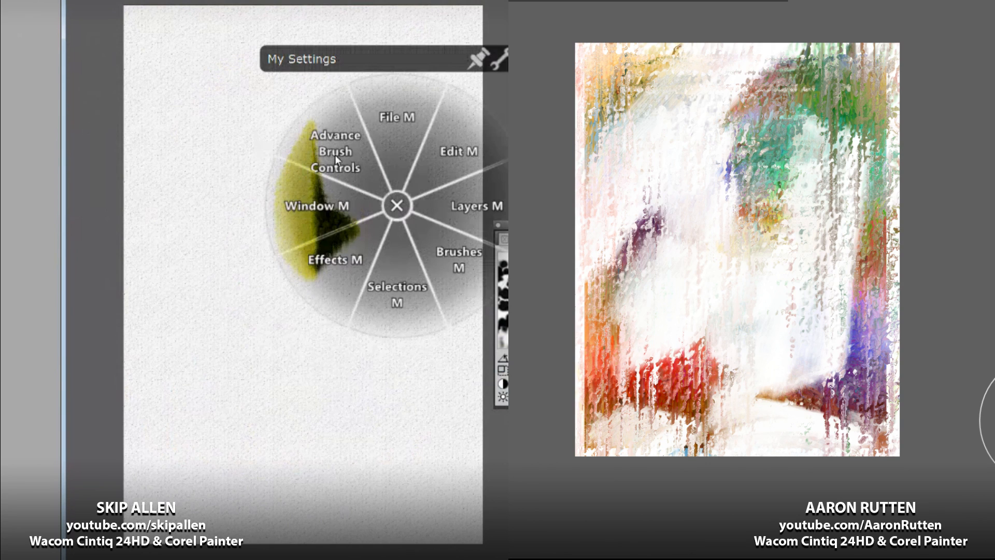
{"action": "left_click", "coordinate": [200, 149]}
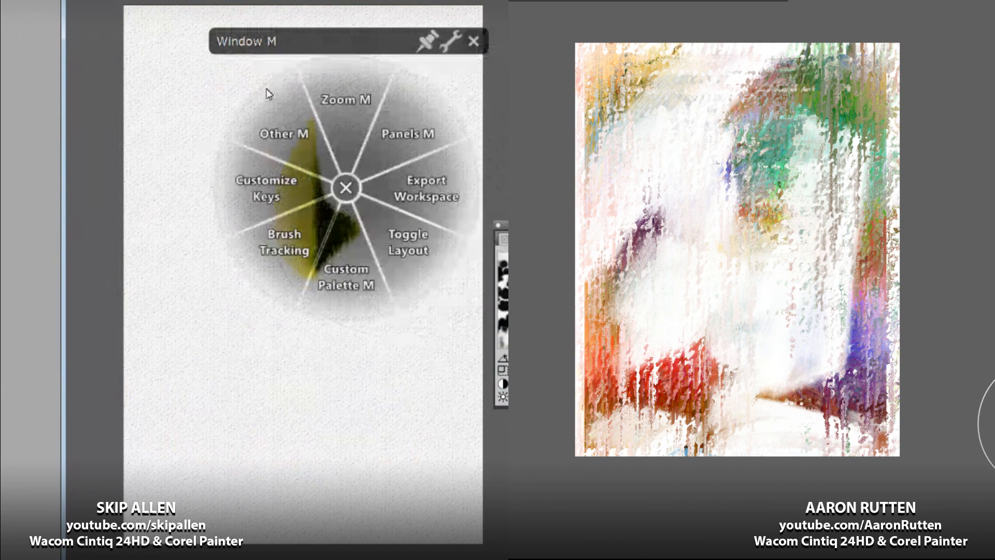
{"action": "left_click", "coordinate": [408, 134]}
{"action": "left_click", "coordinate": [474, 96]}
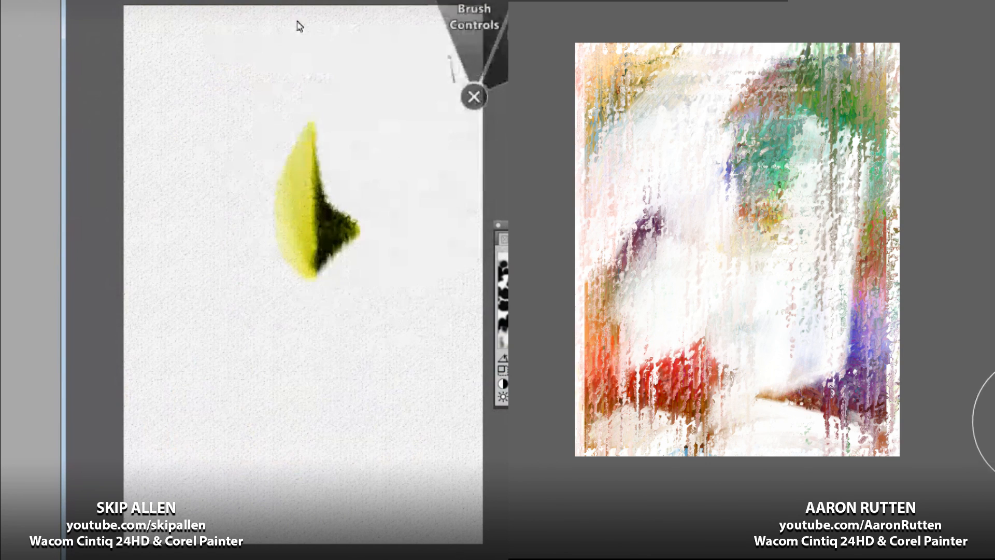
{"action": "left_click", "coordinate": [474, 21]}
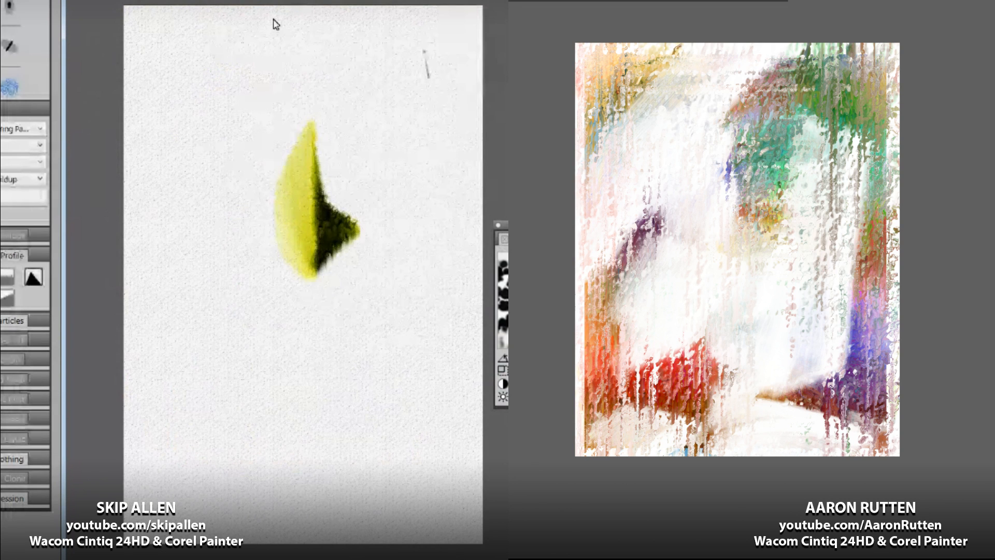
Step: Brush swirling diagonal strokes across the painting and over its lower edge, and undo the yellow petal on the textured canvas
{"action": "mouse_move", "coordinate": [617, 306]}
{"action": "left_mouse_down"}
{"action": "mouse_move", "coordinate": [591, 282]}
{"action": "mouse_move", "coordinate": [578, 373]}
{"action": "mouse_move", "coordinate": [597, 388]}
{"action": "mouse_move", "coordinate": [565, 403]}
{"action": "mouse_move", "coordinate": [662, 375]}
{"action": "mouse_move", "coordinate": [703, 393]}
{"action": "mouse_move", "coordinate": [684, 429]}
{"action": "mouse_move", "coordinate": [720, 438]}
{"action": "mouse_move", "coordinate": [796, 263]}
{"action": "mouse_move", "coordinate": [597, 276]}
{"action": "mouse_move", "coordinate": [615, 190]}
{"action": "mouse_move", "coordinate": [672, 59]}
{"action": "mouse_move", "coordinate": [594, 73]}
{"action": "mouse_move", "coordinate": [858, 54]}
{"action": "mouse_move", "coordinate": [918, 91]}
{"action": "mouse_move", "coordinate": [724, 248]}
{"action": "mouse_move", "coordinate": [820, 284]}
{"action": "mouse_move", "coordinate": [898, 359]}
{"action": "mouse_move", "coordinate": [808, 457]}
{"action": "mouse_move", "coordinate": [845, 369]}
{"action": "mouse_move", "coordinate": [870, 420]}
{"action": "mouse_move", "coordinate": [610, 420]}
{"action": "mouse_move", "coordinate": [771, 273]}
{"action": "mouse_move", "coordinate": [653, 274]}
{"action": "mouse_move", "coordinate": [691, 222]}
{"action": "mouse_move", "coordinate": [681, 93]}
{"action": "mouse_move", "coordinate": [592, 66]}
{"action": "mouse_move", "coordinate": [711, 96]}
{"action": "mouse_move", "coordinate": [777, 171]}
{"action": "mouse_move", "coordinate": [872, 180]}
{"action": "mouse_move", "coordinate": [855, 135]}
{"action": "left_mouse_up"}
{"action": "mouse_move", "coordinate": [850, 98]}
{"action": "left_mouse_down"}
{"action": "mouse_move", "coordinate": [899, 322]}
{"action": "mouse_move", "coordinate": [710, 422]}
{"action": "mouse_move", "coordinate": [700, 322]}
{"action": "mouse_move", "coordinate": [619, 332]}
{"action": "left_mouse_up"}
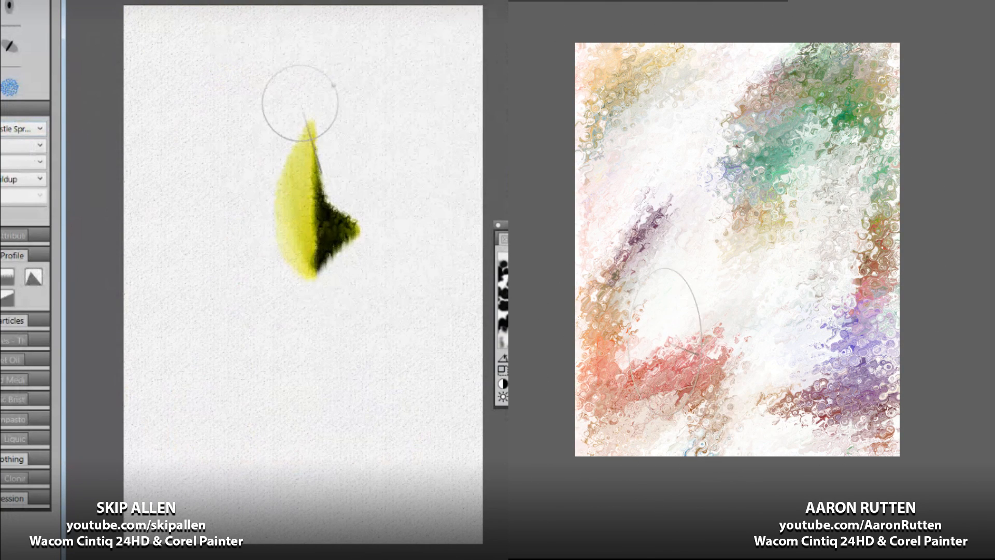
{"action": "mouse_move", "coordinate": [687, 357]}
{"action": "left_mouse_down"}
{"action": "mouse_move", "coordinate": [630, 359]}
{"action": "mouse_move", "coordinate": [621, 237]}
{"action": "mouse_move", "coordinate": [803, 194]}
{"action": "mouse_move", "coordinate": [860, 84]}
{"action": "mouse_move", "coordinate": [870, 349]}
{"action": "mouse_move", "coordinate": [903, 417]}
{"action": "left_mouse_up"}
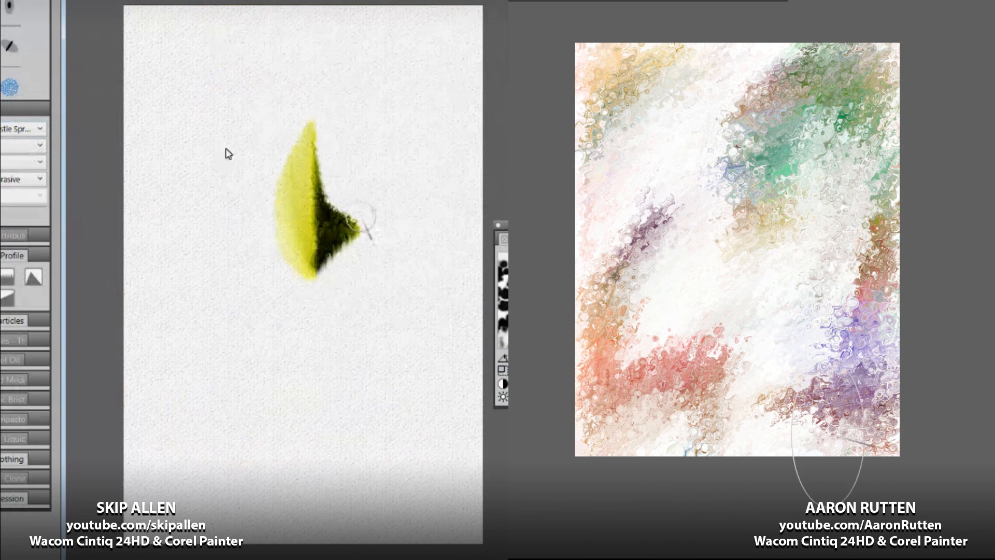
{"action": "key", "text": "ctrl+z"}
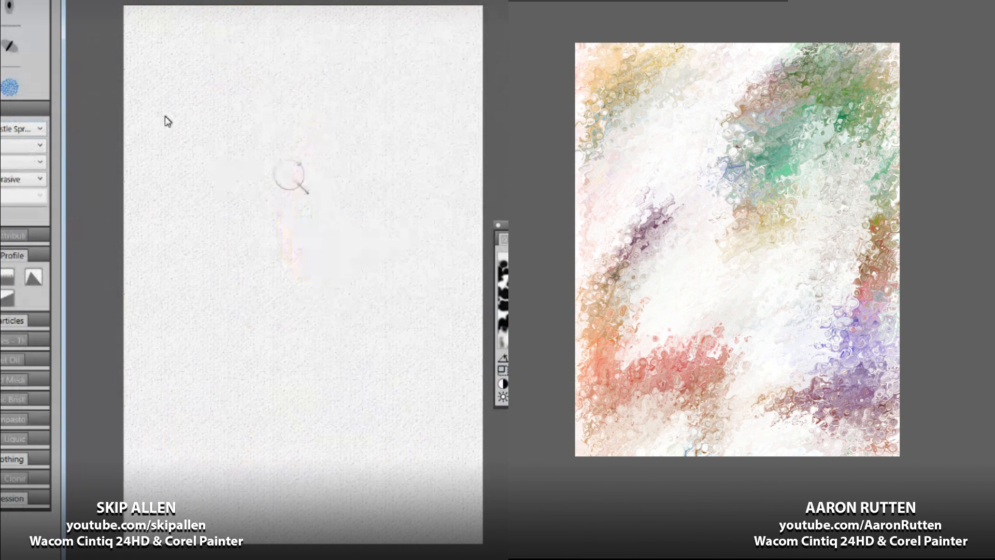
Step: Try an olive-green textured brush patch on the blank canvas and undo it
{"action": "mouse_move", "coordinate": [223, 230]}
{"action": "left_mouse_down"}
{"action": "mouse_move", "coordinate": [289, 159]}
{"action": "mouse_move", "coordinate": [393, 149]}
{"action": "mouse_move", "coordinate": [267, 213]}
{"action": "mouse_move", "coordinate": [335, 198]}
{"action": "mouse_move", "coordinate": [318, 217]}
{"action": "mouse_move", "coordinate": [339, 220]}
{"action": "mouse_move", "coordinate": [283, 181]}
{"action": "mouse_move", "coordinate": [244, 223]}
{"action": "left_mouse_up"}
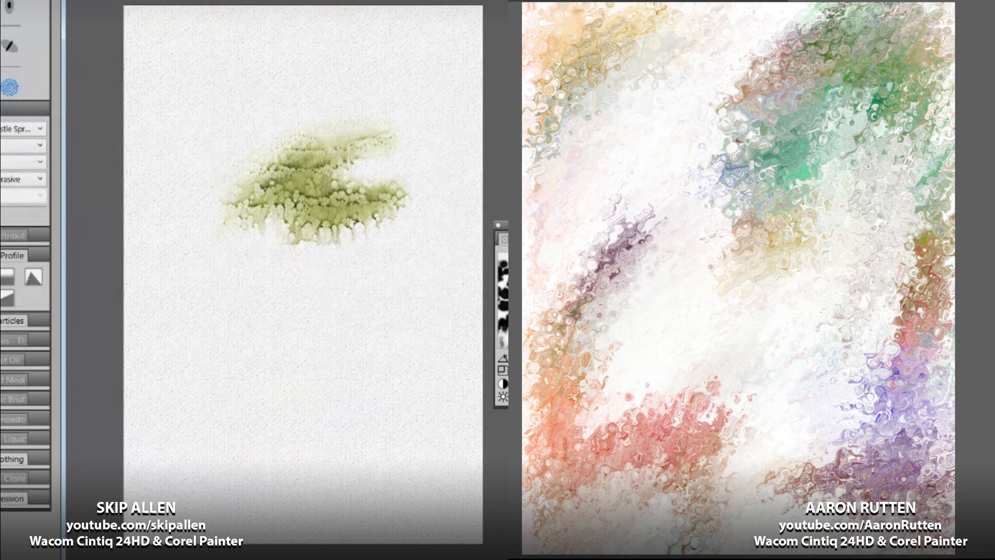
{"action": "key", "text": "ctrl+z"}
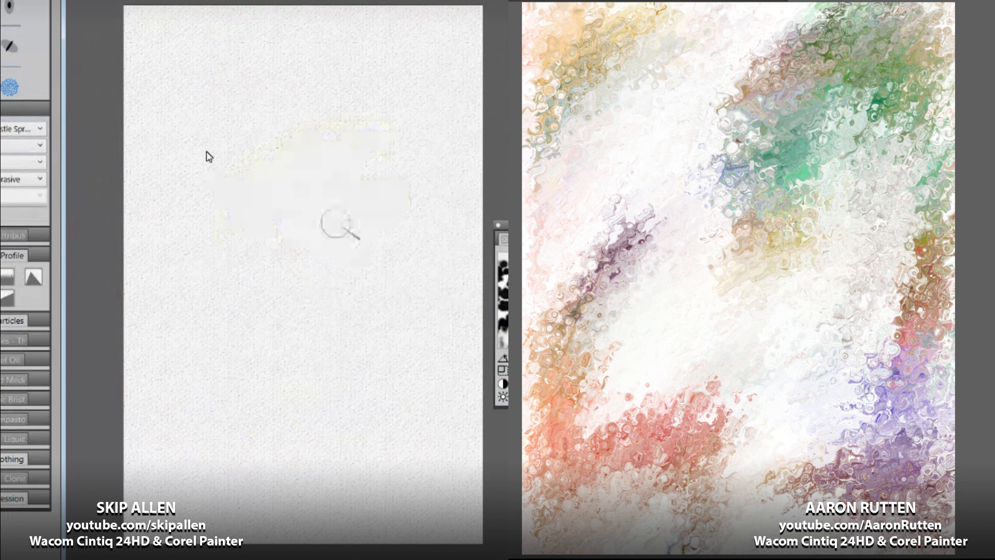
Step: Bring the colour Mixer onto the blank canvas, shift its paint pad, and place the second Mixer over the textured painting
{"action": "right_click", "coordinate": [356, 269]}
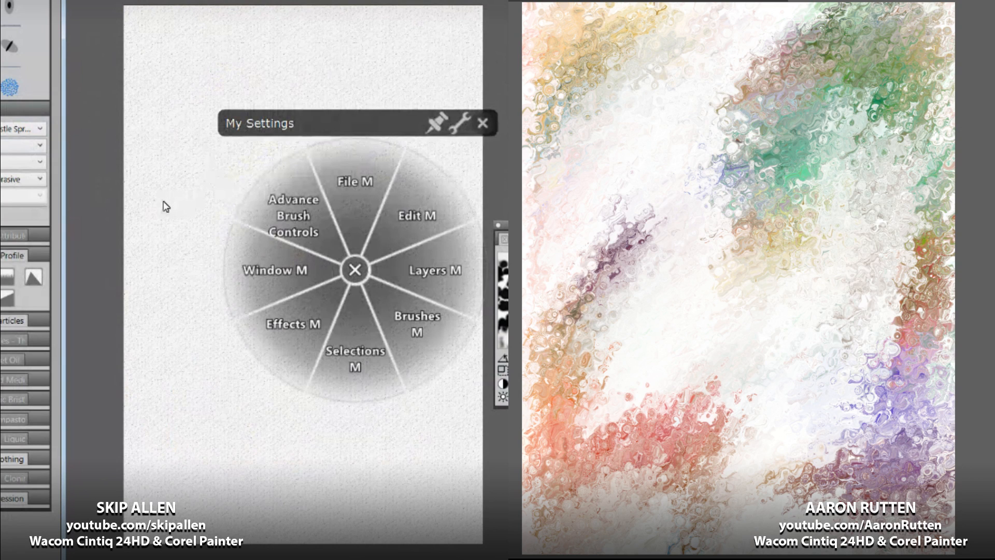
{"action": "left_click", "coordinate": [278, 270]}
{"action": "left_click", "coordinate": [346, 215]}
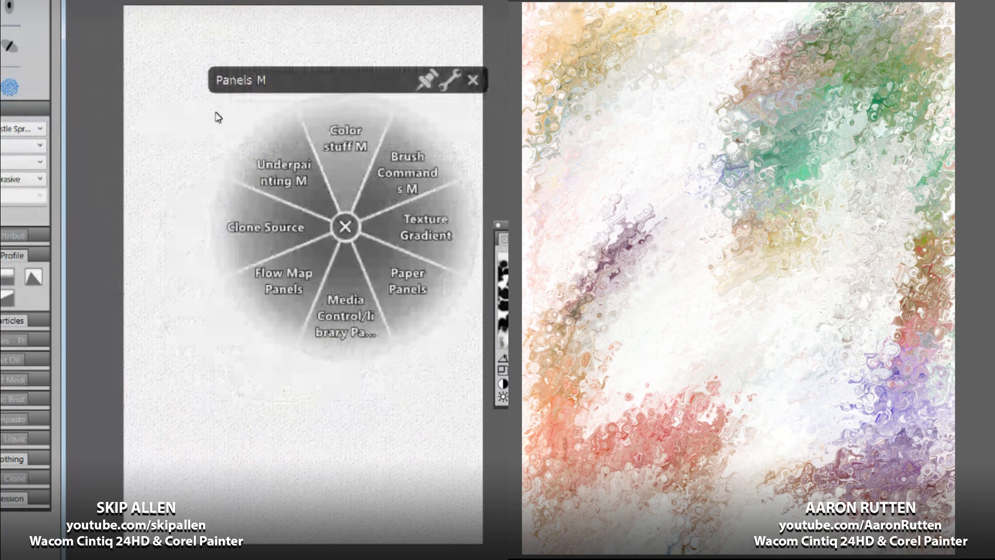
{"action": "left_click", "coordinate": [345, 136]}
{"action": "left_click", "coordinate": [240, 104]}
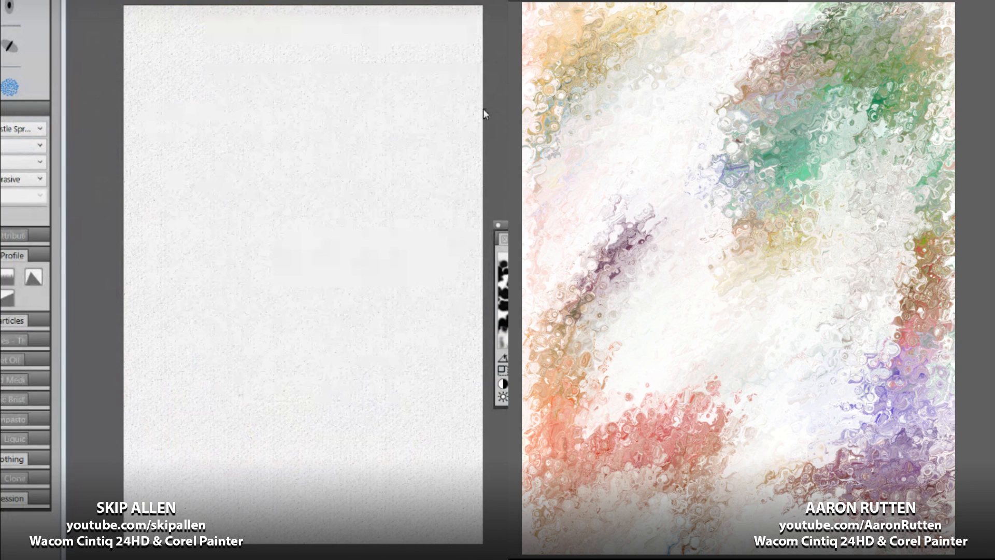
{"action": "left_click_drag", "start_coordinate": [484, 108], "coordinate": [206, 121]}
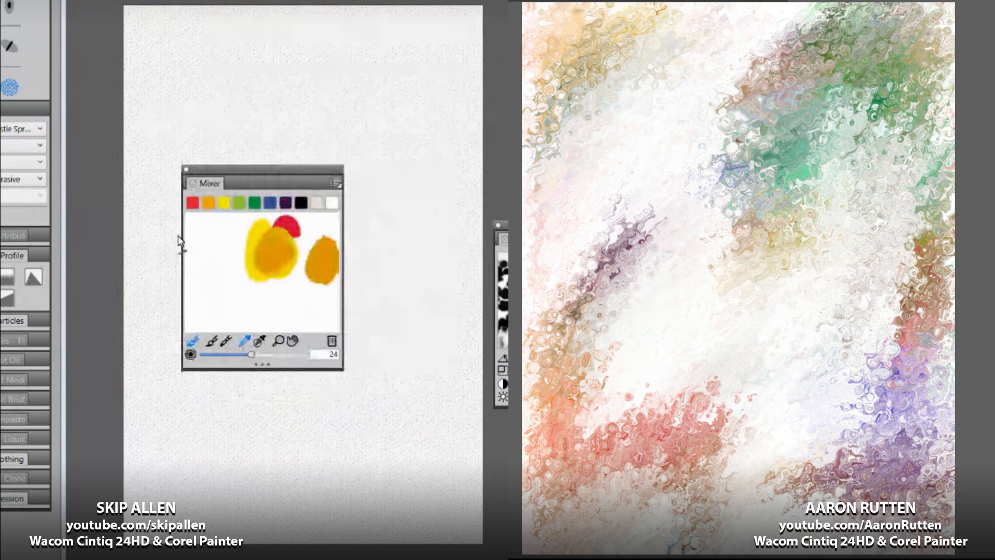
{"action": "mouse_move", "coordinate": [184, 220]}
{"action": "left_mouse_down"}
{"action": "mouse_move", "coordinate": [141, 226]}
{"action": "mouse_move", "coordinate": [171, 232]}
{"action": "mouse_move", "coordinate": [184, 197]}
{"action": "left_mouse_up"}
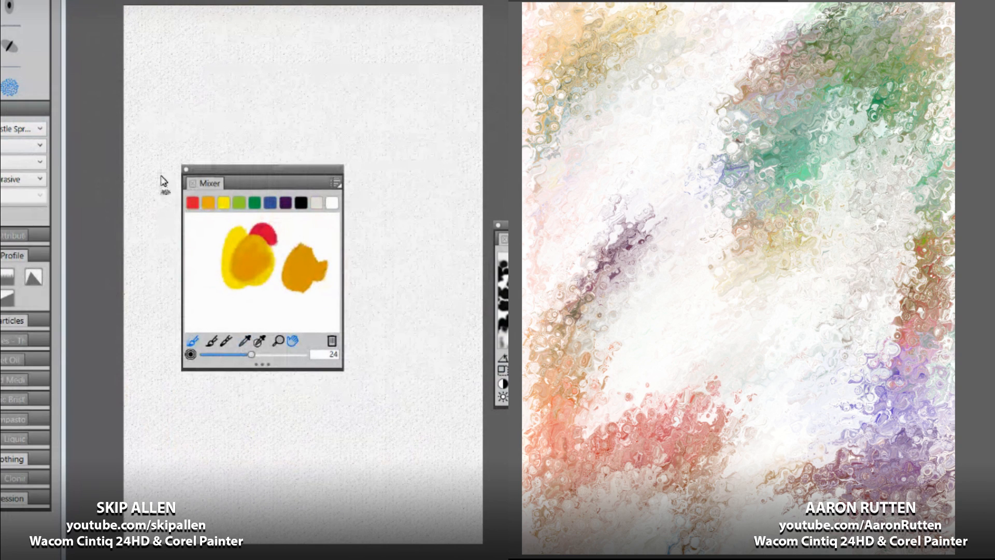
{"action": "left_click_drag", "start_coordinate": [994, 26], "coordinate": [862, 28]}
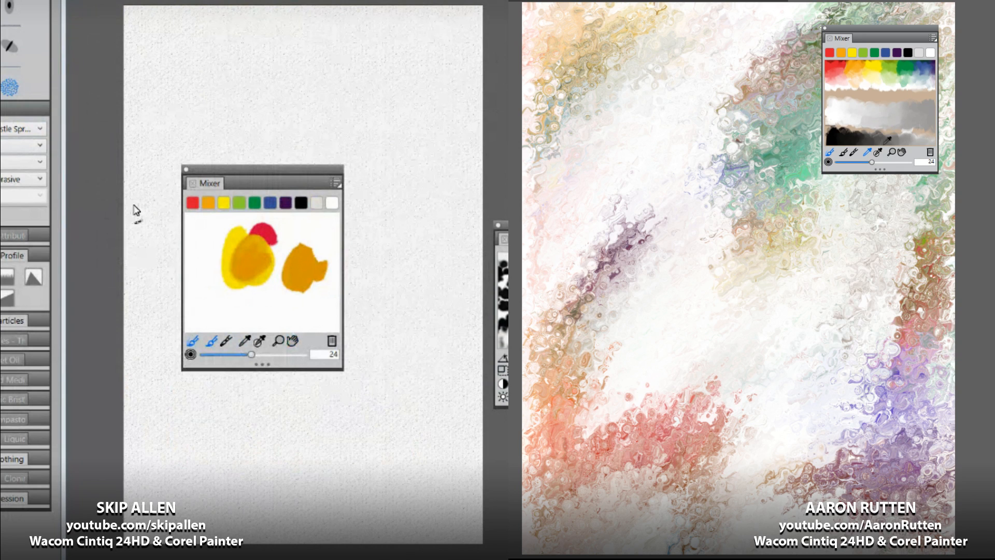
Step: Mix blue and red into the yellow paint on the blank canvas's Mixer and enable multiple-colour sampling in both Mixers
{"action": "left_click", "coordinate": [271, 203]}
{"action": "left_click", "coordinate": [877, 153]}
{"action": "left_click_drag", "start_coordinate": [207, 256], "coordinate": [230, 268]}
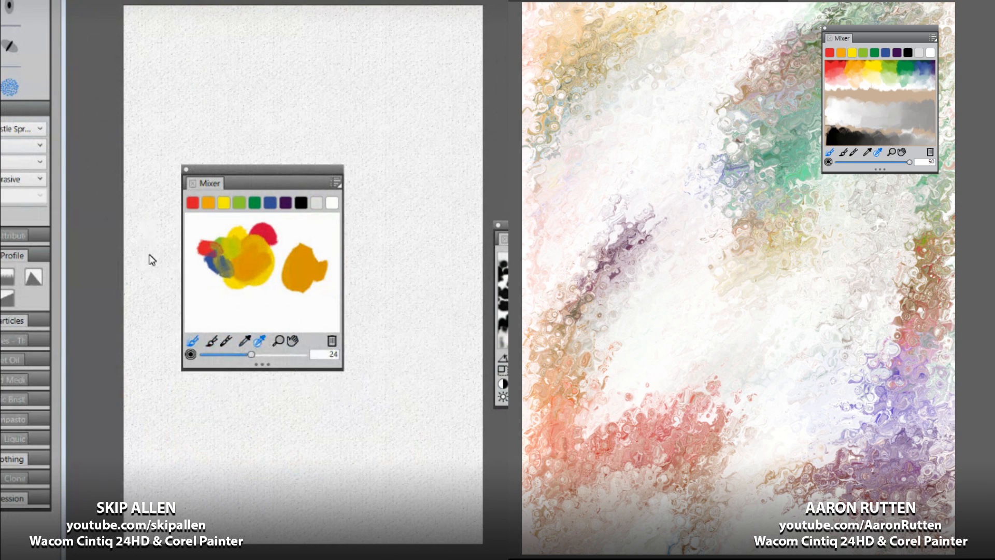
Step: Brush multicoloured yellow strokes on the blank canvas with Mixer sample size 50, and try yellow-green squiggles on the textured painting, undoing them
{"action": "mouse_move", "coordinate": [690, 179]}
{"action": "left_mouse_down"}
{"action": "mouse_move", "coordinate": [666, 214]}
{"action": "mouse_move", "coordinate": [675, 255]}
{"action": "mouse_move", "coordinate": [749, 270]}
{"action": "mouse_move", "coordinate": [754, 366]}
{"action": "left_mouse_up"}
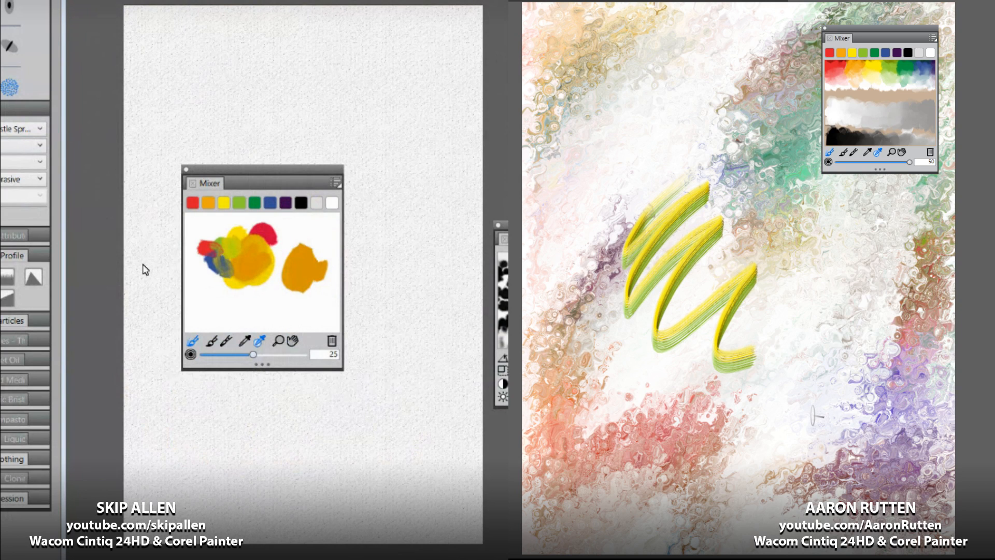
{"action": "key", "text": "ctrl+z"}
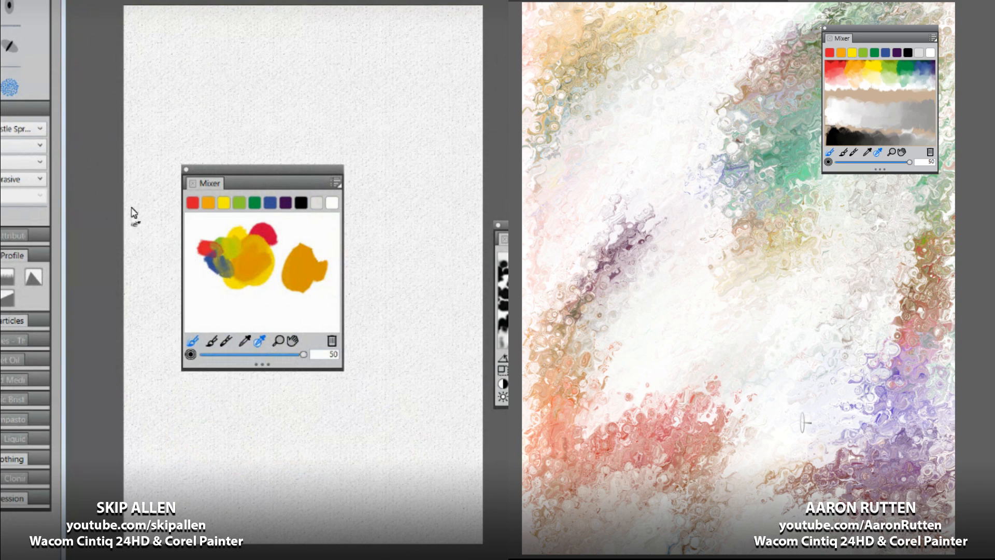
{"action": "mouse_move", "coordinate": [383, 76]}
{"action": "left_mouse_down"}
{"action": "mouse_move", "coordinate": [329, 111]}
{"action": "mouse_move", "coordinate": [387, 93]}
{"action": "mouse_move", "coordinate": [394, 163]}
{"action": "mouse_move", "coordinate": [375, 138]}
{"action": "mouse_move", "coordinate": [381, 118]}
{"action": "mouse_move", "coordinate": [357, 124]}
{"action": "mouse_move", "coordinate": [374, 133]}
{"action": "left_mouse_up"}
{"action": "left_click_drag", "start_coordinate": [722, 219], "coordinate": [699, 269]}
{"action": "left_click_drag", "start_coordinate": [374, 133], "coordinate": [399, 98]}
{"action": "left_click_drag", "start_coordinate": [700, 269], "coordinate": [711, 332]}
{"action": "left_click_drag", "start_coordinate": [400, 99], "coordinate": [412, 147]}
{"action": "left_click_drag", "start_coordinate": [711, 332], "coordinate": [754, 335]}
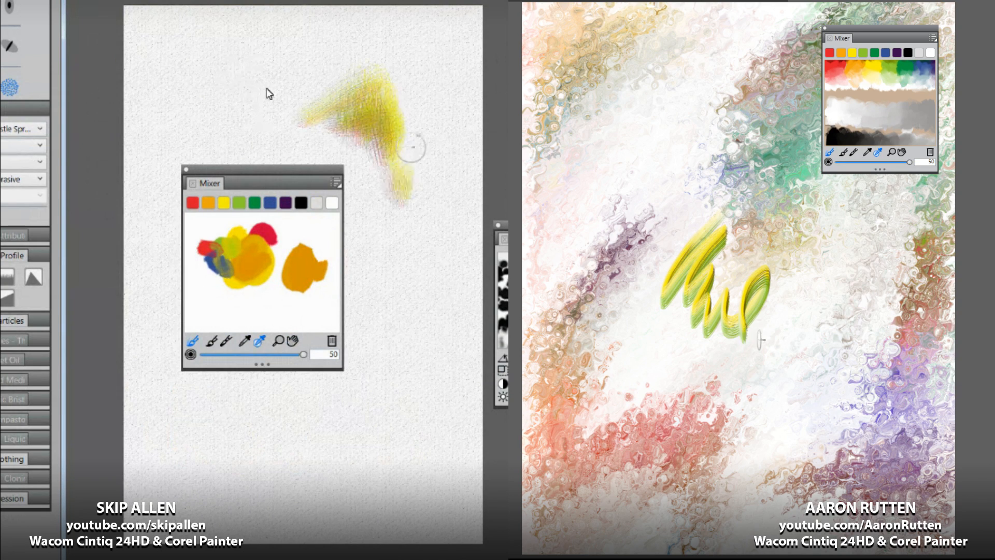
{"action": "left_click_drag", "start_coordinate": [413, 147], "coordinate": [410, 173]}
{"action": "left_click_drag", "start_coordinate": [754, 334], "coordinate": [783, 341]}
{"action": "mouse_move", "coordinate": [411, 173]}
{"action": "left_mouse_down"}
{"action": "mouse_move", "coordinate": [411, 196]}
{"action": "mouse_move", "coordinate": [407, 186]}
{"action": "left_mouse_up"}
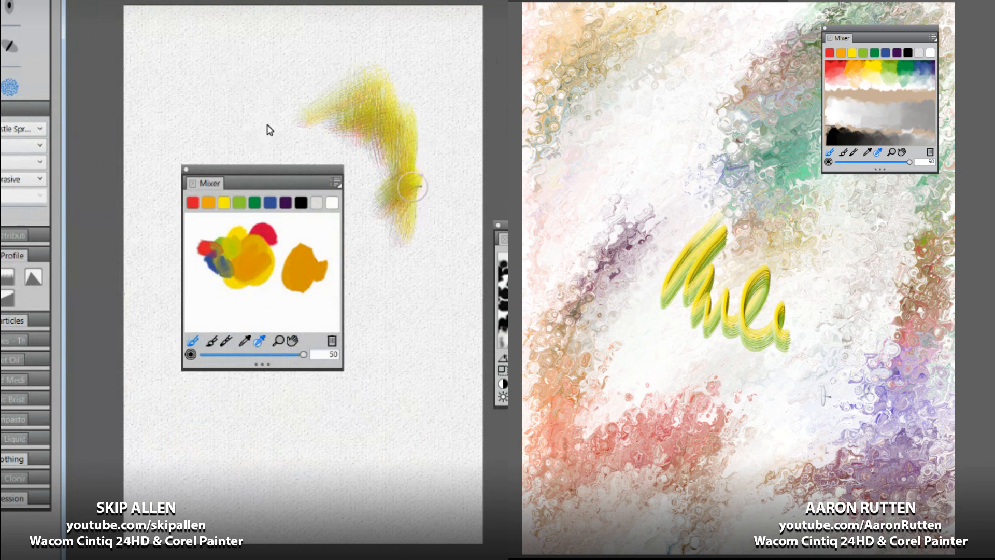
{"action": "left_click_drag", "start_coordinate": [404, 70], "coordinate": [419, 307]}
{"action": "left_click_drag", "start_coordinate": [427, 156], "coordinate": [353, 277]}
{"action": "key", "text": "ctrl+z"}
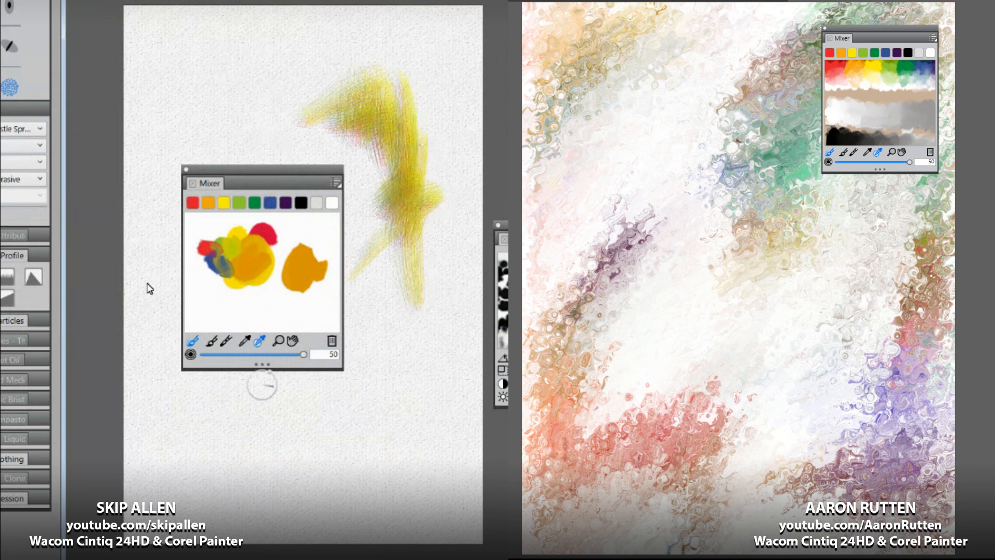
Step: Sample the black and grey blend from the Mixer and test it with strokes on the textured painting, undoing them
{"action": "left_click", "coordinate": [836, 129]}
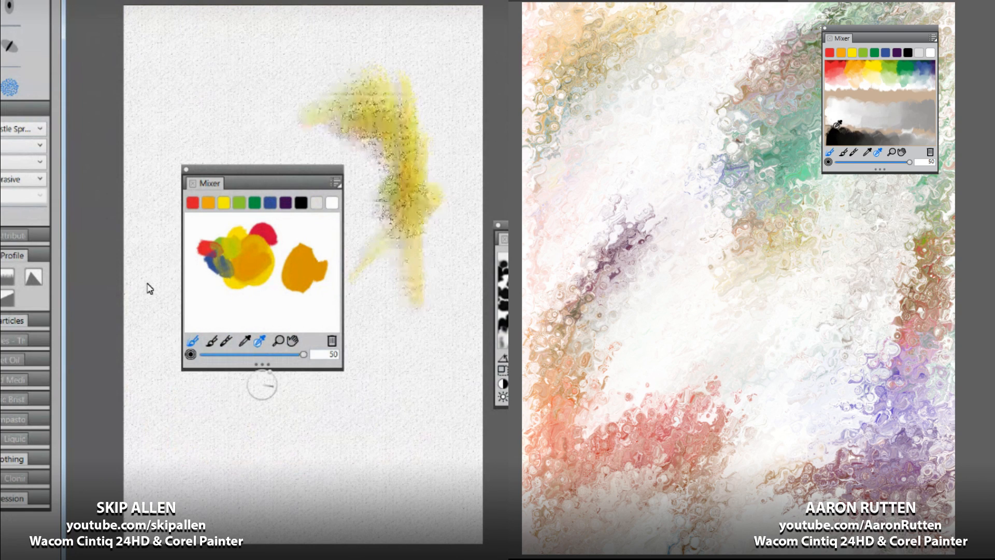
{"action": "mouse_move", "coordinate": [721, 257]}
{"action": "left_mouse_down"}
{"action": "mouse_move", "coordinate": [674, 327]}
{"action": "mouse_move", "coordinate": [700, 357]}
{"action": "mouse_move", "coordinate": [781, 347]}
{"action": "left_mouse_up"}
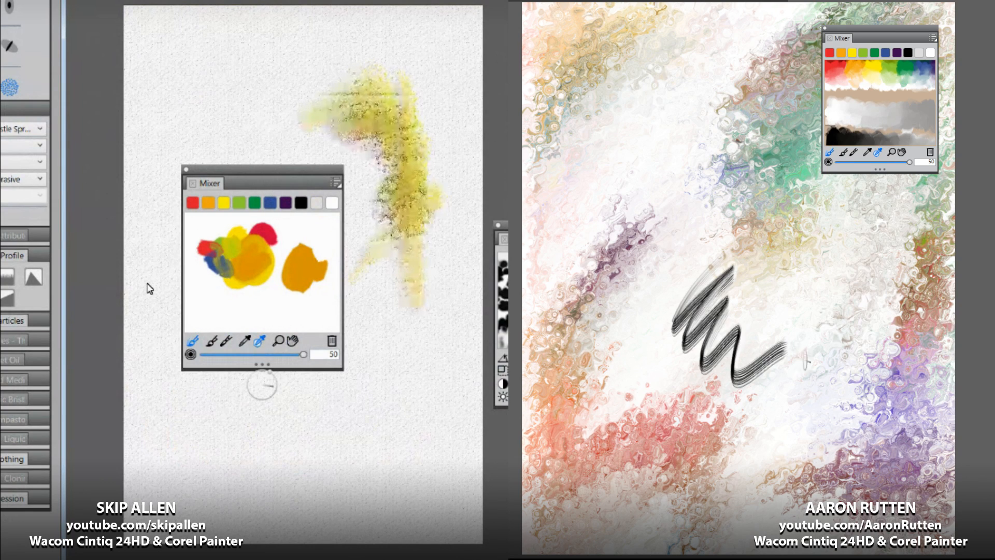
{"action": "key", "text": "ctrl+z"}
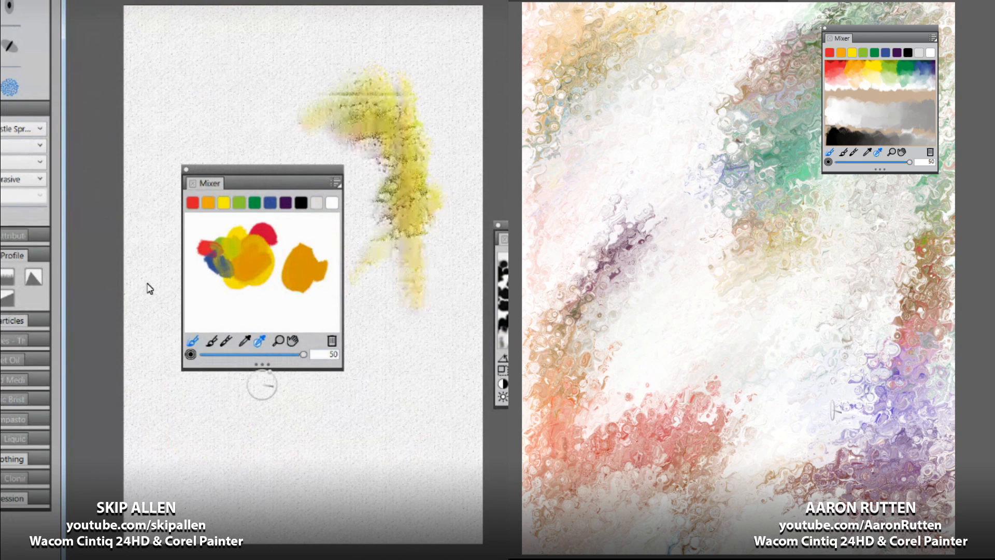
{"action": "left_click_drag", "start_coordinate": [697, 236], "coordinate": [648, 313]}
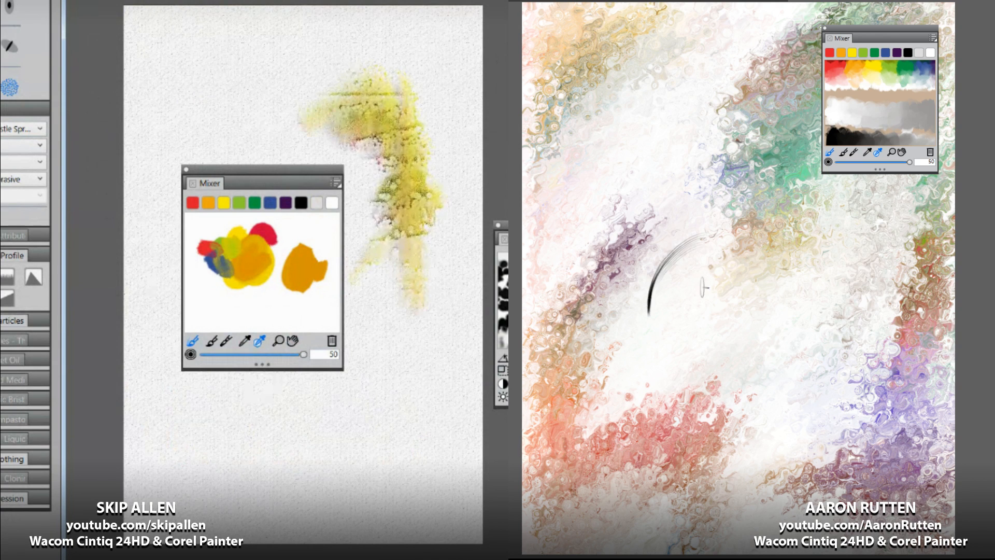
{"action": "key", "text": "ctrl+z"}
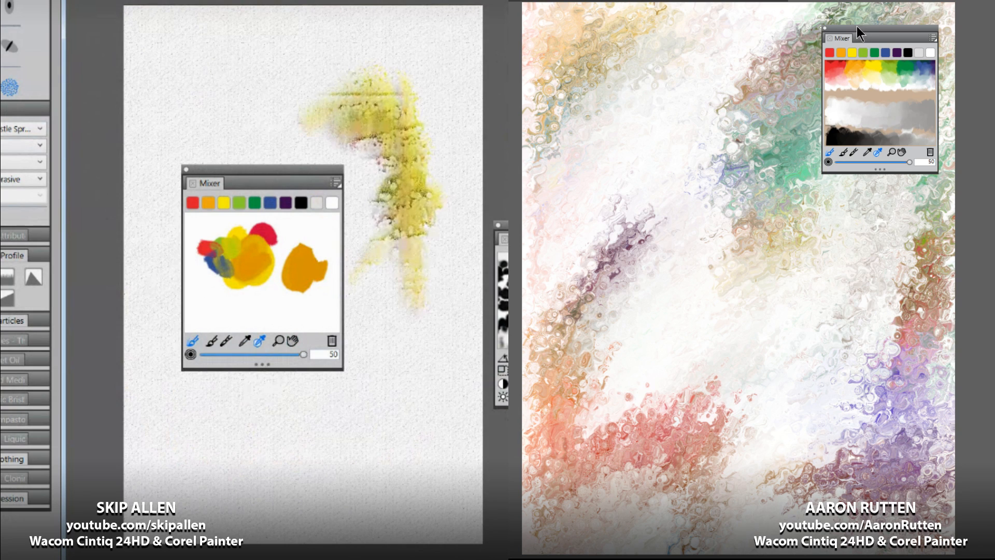
Step: Move the Mixer off the textured painting and sketch an abstract face with black bristle lines extending across the whole canvas
{"action": "left_click_drag", "start_coordinate": [857, 26], "coordinate": [994, 10]}
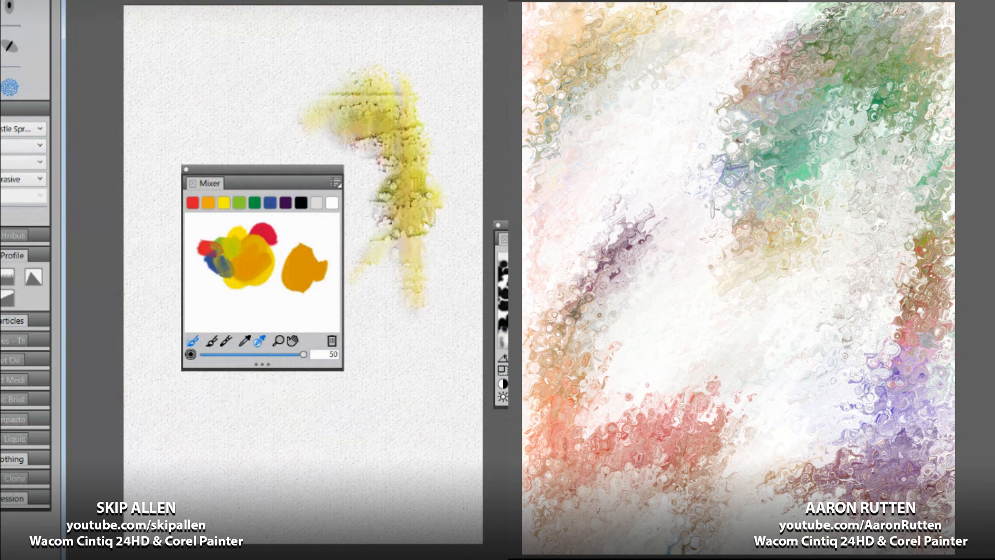
{"action": "mouse_move", "coordinate": [712, 210]}
{"action": "left_mouse_down"}
{"action": "mouse_move", "coordinate": [698, 240]}
{"action": "mouse_move", "coordinate": [705, 222]}
{"action": "mouse_move", "coordinate": [733, 309]}
{"action": "mouse_move", "coordinate": [754, 280]}
{"action": "mouse_move", "coordinate": [728, 333]}
{"action": "mouse_move", "coordinate": [769, 330]}
{"action": "mouse_move", "coordinate": [760, 375]}
{"action": "left_mouse_up"}
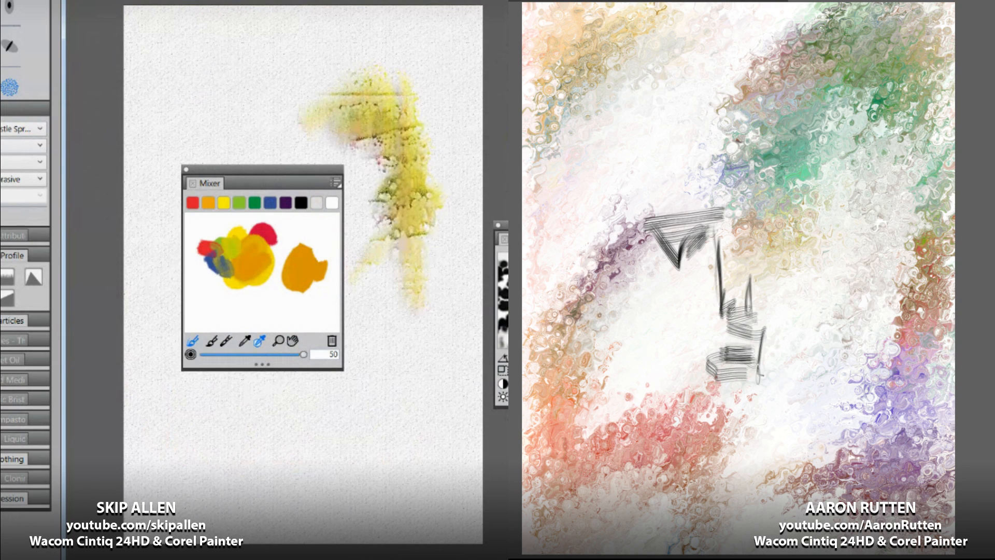
{"action": "mouse_move", "coordinate": [677, 375]}
{"action": "left_mouse_down"}
{"action": "mouse_move", "coordinate": [736, 430]}
{"action": "mouse_move", "coordinate": [785, 358]}
{"action": "mouse_move", "coordinate": [768, 193]}
{"action": "mouse_move", "coordinate": [825, 218]}
{"action": "mouse_move", "coordinate": [825, 285]}
{"action": "mouse_move", "coordinate": [619, 200]}
{"action": "mouse_move", "coordinate": [690, 129]}
{"action": "mouse_move", "coordinate": [596, 241]}
{"action": "mouse_move", "coordinate": [636, 239]}
{"action": "left_mouse_up"}
{"action": "mouse_move", "coordinate": [649, 331]}
{"action": "left_mouse_down"}
{"action": "mouse_move", "coordinate": [697, 457]}
{"action": "mouse_move", "coordinate": [794, 521]}
{"action": "mouse_move", "coordinate": [857, 345]}
{"action": "mouse_move", "coordinate": [844, 524]}
{"action": "left_mouse_up"}
{"action": "mouse_move", "coordinate": [829, 462]}
{"action": "left_mouse_down"}
{"action": "mouse_move", "coordinate": [987, 468]}
{"action": "mouse_move", "coordinate": [894, 483]}
{"action": "left_mouse_up"}
{"action": "mouse_move", "coordinate": [876, 32]}
{"action": "left_mouse_down"}
{"action": "mouse_move", "coordinate": [891, 264]}
{"action": "mouse_move", "coordinate": [886, 524]}
{"action": "left_mouse_up"}
{"action": "left_click_drag", "start_coordinate": [886, 524], "coordinate": [915, 106]}
{"action": "left_click_drag", "start_coordinate": [955, 67], "coordinate": [713, 55]}
{"action": "mouse_move", "coordinate": [541, 3]}
{"action": "left_mouse_down"}
{"action": "mouse_move", "coordinate": [553, 61]}
{"action": "mouse_move", "coordinate": [524, 241]}
{"action": "left_mouse_up"}
{"action": "left_click_drag", "start_coordinate": [524, 160], "coordinate": [571, 142]}
{"action": "left_click_drag", "start_coordinate": [571, 143], "coordinate": [524, 179]}
{"action": "left_click_drag", "start_coordinate": [524, 462], "coordinate": [535, 537]}
{"action": "left_click_drag", "start_coordinate": [535, 537], "coordinate": [559, 311]}
{"action": "left_click_drag", "start_coordinate": [560, 278], "coordinate": [555, 438]}
{"action": "left_click_drag", "start_coordinate": [633, 311], "coordinate": [642, 396]}
{"action": "mouse_move", "coordinate": [625, 275]}
{"action": "left_mouse_down"}
{"action": "mouse_move", "coordinate": [651, 326]}
{"action": "mouse_move", "coordinate": [772, 170]}
{"action": "mouse_move", "coordinate": [676, 182]}
{"action": "left_mouse_up"}
{"action": "mouse_move", "coordinate": [712, 93]}
{"action": "left_mouse_down"}
{"action": "mouse_move", "coordinate": [628, 130]}
{"action": "mouse_move", "coordinate": [628, 173]}
{"action": "left_mouse_up"}
{"action": "mouse_move", "coordinate": [719, 161]}
{"action": "left_mouse_down"}
{"action": "mouse_move", "coordinate": [716, 86]}
{"action": "mouse_move", "coordinate": [801, 162]}
{"action": "mouse_move", "coordinate": [523, 179]}
{"action": "mouse_move", "coordinate": [768, 86]}
{"action": "mouse_move", "coordinate": [780, 169]}
{"action": "left_mouse_up"}
{"action": "mouse_move", "coordinate": [803, 140]}
{"action": "left_mouse_down"}
{"action": "mouse_move", "coordinate": [844, 311]}
{"action": "mouse_move", "coordinate": [843, 485]}
{"action": "mouse_move", "coordinate": [746, 469]}
{"action": "left_mouse_up"}
{"action": "left_click_drag", "start_coordinate": [589, 487], "coordinate": [637, 530]}
{"action": "left_click_drag", "start_coordinate": [594, 480], "coordinate": [578, 553]}
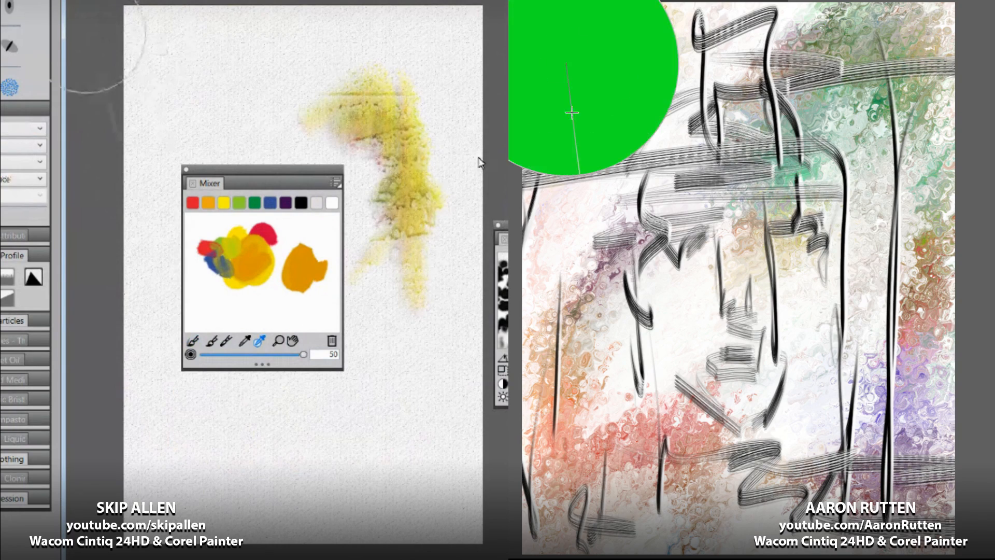
Step: Smear the black sketch with a very large blending brush and move the Mixer aside on the other canvas
{"action": "mouse_move", "coordinate": [571, 70]}
{"action": "left_mouse_down"}
{"action": "mouse_move", "coordinate": [568, 344]}
{"action": "mouse_move", "coordinate": [638, 135]}
{"action": "mouse_move", "coordinate": [731, 441]}
{"action": "left_mouse_up"}
{"action": "left_click_drag", "start_coordinate": [259, 170], "coordinate": [237, 170]}
{"action": "left_click_drag", "start_coordinate": [730, 441], "coordinate": [809, 420]}
{"action": "left_click_drag", "start_coordinate": [238, 171], "coordinate": [184, 186]}
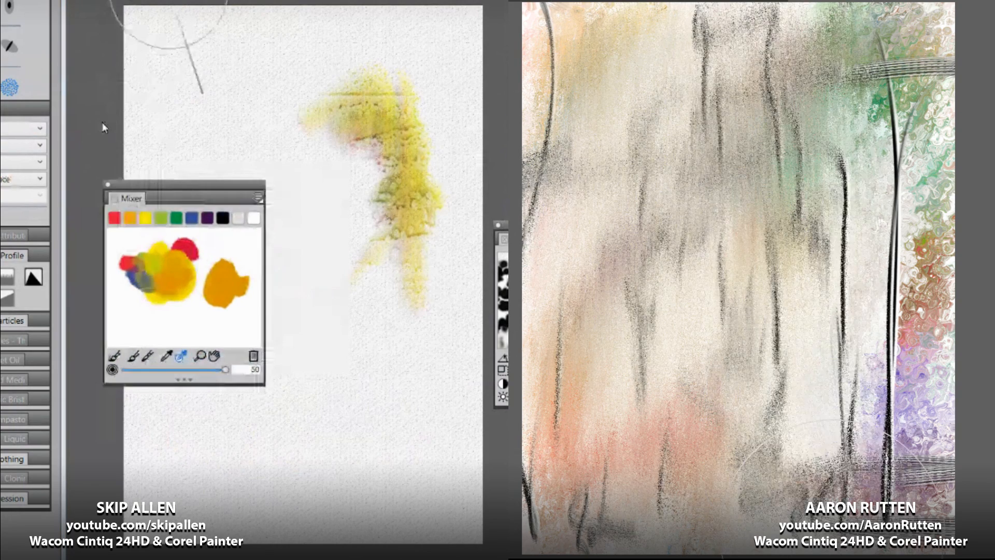
{"action": "mouse_move", "coordinate": [809, 420]}
{"action": "left_mouse_down"}
{"action": "mouse_move", "coordinate": [909, 287]}
{"action": "mouse_move", "coordinate": [980, 38]}
{"action": "mouse_move", "coordinate": [835, 389]}
{"action": "mouse_move", "coordinate": [616, 176]}
{"action": "mouse_move", "coordinate": [756, 5]}
{"action": "mouse_move", "coordinate": [637, 347]}
{"action": "mouse_move", "coordinate": [985, 519]}
{"action": "mouse_move", "coordinate": [530, 148]}
{"action": "left_mouse_up"}
Step: Blend the sketched painting into a soft beige ground, and add pale olive and blue washes beside the yellow strokes on the white canvas
{"action": "left_click_drag", "start_coordinate": [321, 153], "coordinate": [322, 176]}
{"action": "left_click_drag", "start_coordinate": [530, 147], "coordinate": [816, 101]}
{"action": "left_click_drag", "start_coordinate": [322, 176], "coordinate": [315, 156]}
{"action": "left_click_drag", "start_coordinate": [815, 101], "coordinate": [648, 332]}
{"action": "left_click_drag", "start_coordinate": [316, 157], "coordinate": [322, 181]}
{"action": "left_click_drag", "start_coordinate": [648, 332], "coordinate": [933, 409]}
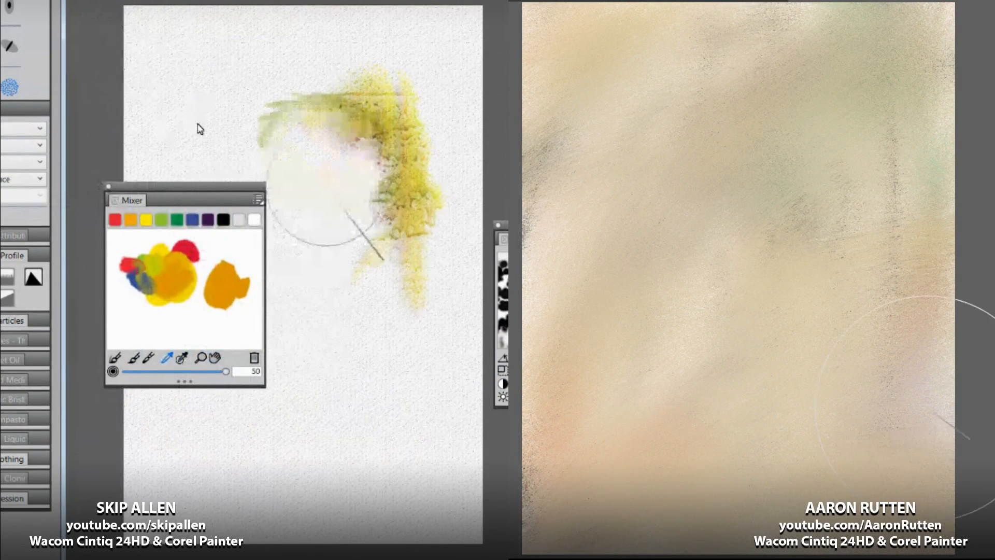
{"action": "left_click_drag", "start_coordinate": [322, 181], "coordinate": [345, 182]}
{"action": "left_click_drag", "start_coordinate": [933, 409], "coordinate": [510, 124]}
{"action": "left_click_drag", "start_coordinate": [344, 182], "coordinate": [341, 195]}
{"action": "left_click_drag", "start_coordinate": [493, 124], "coordinate": [764, 288]}
{"action": "left_click_drag", "start_coordinate": [341, 195], "coordinate": [332, 207]}
{"action": "mouse_move", "coordinate": [764, 288]}
{"action": "left_mouse_down"}
{"action": "mouse_move", "coordinate": [586, 490]}
{"action": "mouse_move", "coordinate": [752, 530]}
{"action": "mouse_move", "coordinate": [994, 362]}
{"action": "left_mouse_up"}
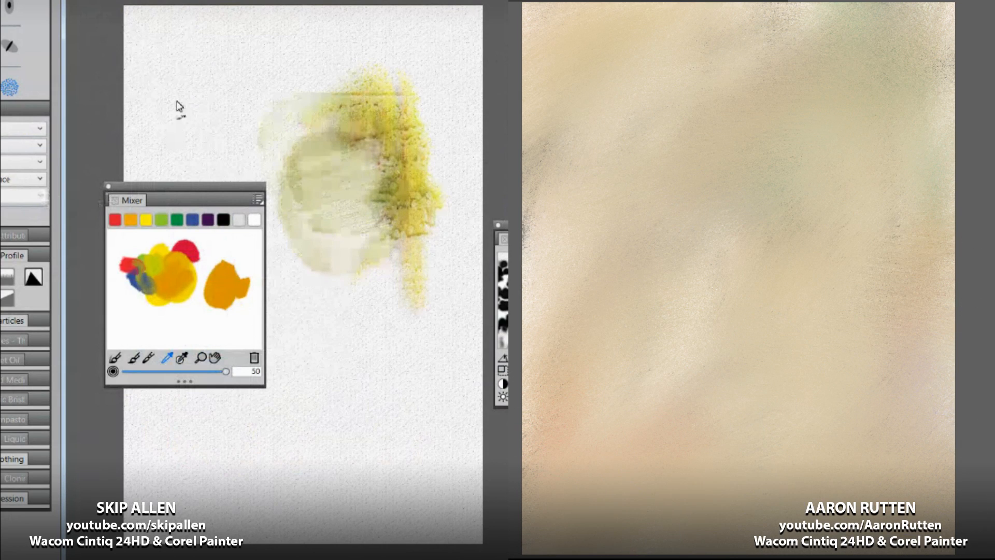
{"action": "left_click_drag", "start_coordinate": [289, 159], "coordinate": [297, 165]}
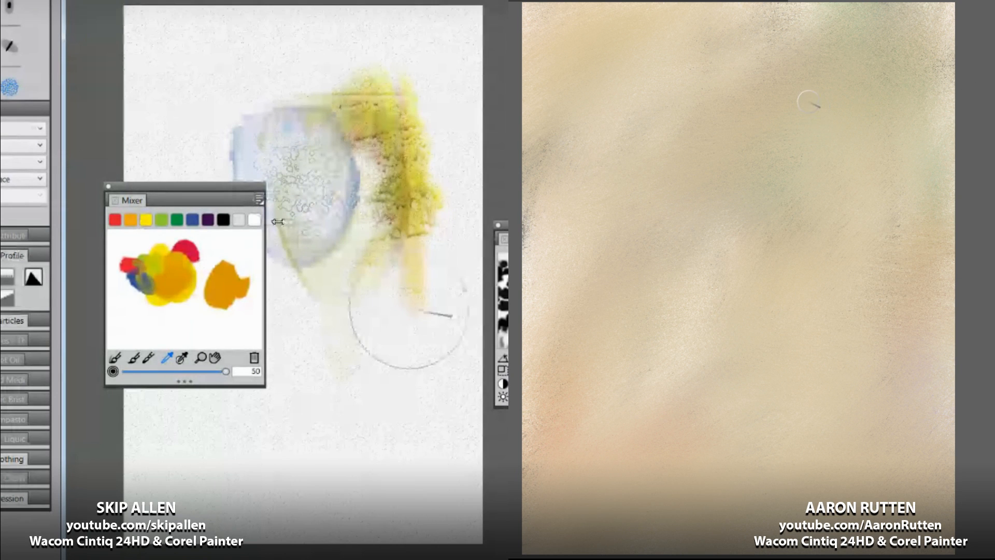
Step: Undo a broad blue test stroke and dab separate grainy blue patches across the beige painting
{"action": "left_click_drag", "start_coordinate": [813, 88], "coordinate": [591, 184]}
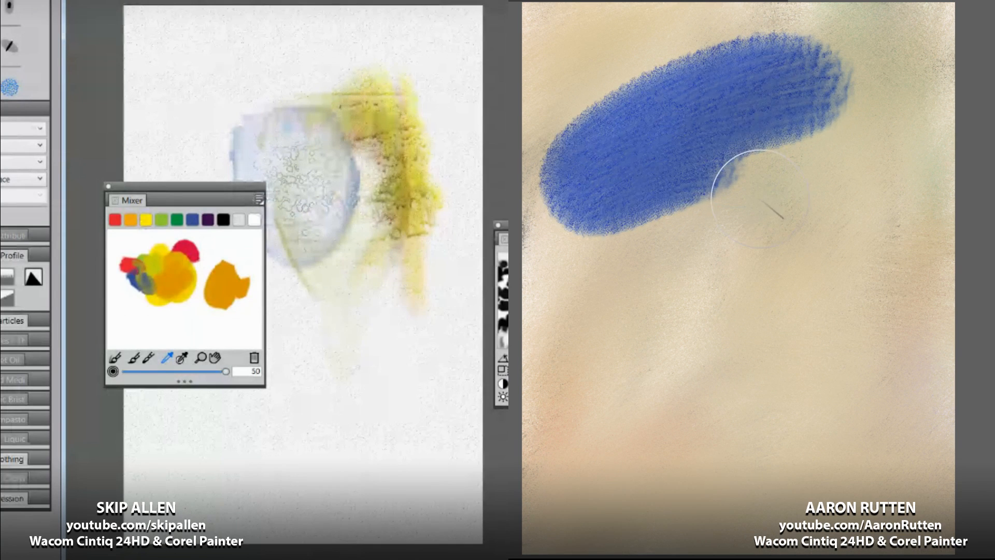
{"action": "key", "text": "ctrl+z"}
{"action": "left_click_drag", "start_coordinate": [672, 112], "coordinate": [651, 210]}
{"action": "left_click_drag", "start_coordinate": [771, 111], "coordinate": [749, 141]}
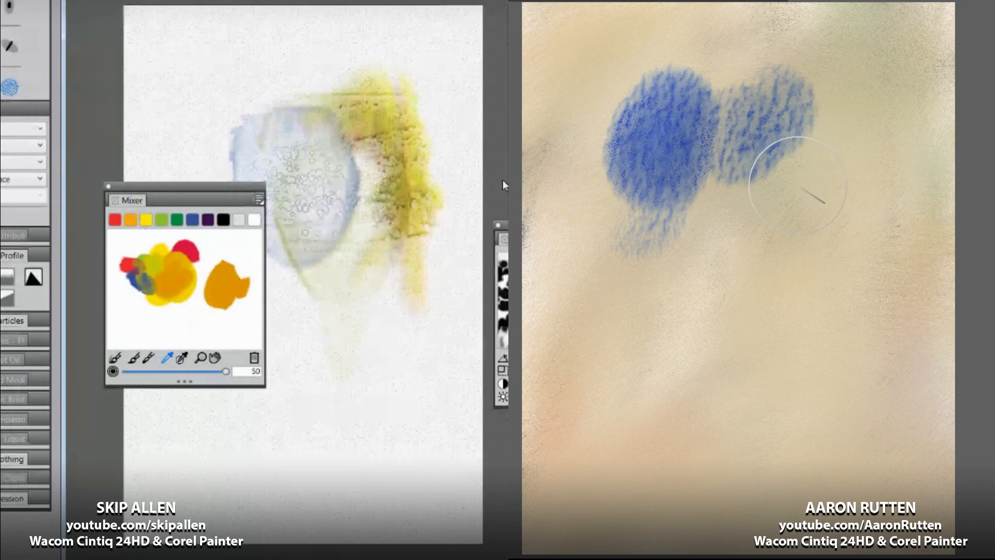
{"action": "mouse_move", "coordinate": [814, 187]}
{"action": "left_mouse_down"}
{"action": "mouse_move", "coordinate": [858, 75]}
{"action": "mouse_move", "coordinate": [925, 60]}
{"action": "left_mouse_up"}
{"action": "left_click_drag", "start_coordinate": [756, 13], "coordinate": [745, 25]}
{"action": "left_click_drag", "start_coordinate": [655, 20], "coordinate": [644, 31]}
{"action": "left_click_drag", "start_coordinate": [579, 18], "coordinate": [571, 30]}
{"action": "left_click_drag", "start_coordinate": [584, 158], "coordinate": [576, 172]}
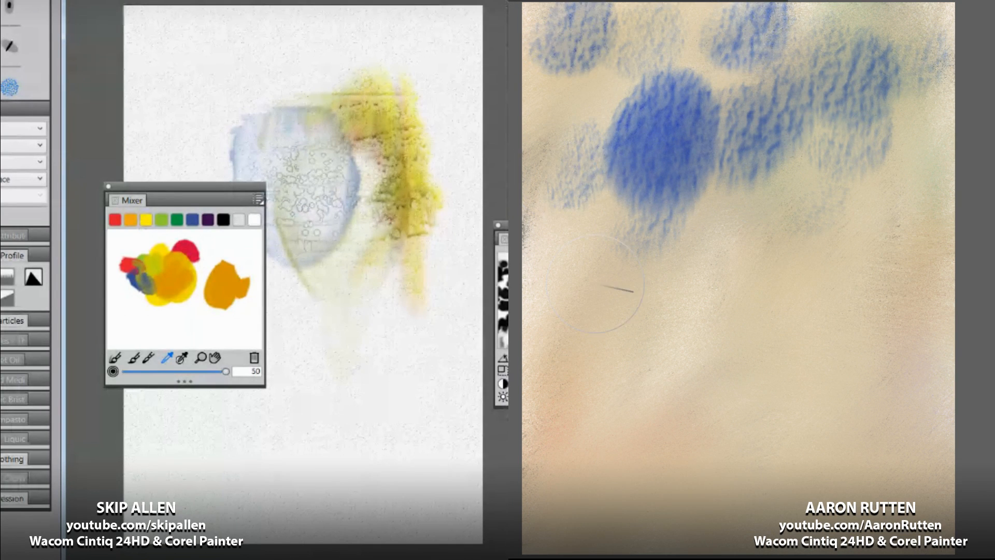
{"action": "left_click_drag", "start_coordinate": [611, 276], "coordinate": [607, 288]}
{"action": "left_click_drag", "start_coordinate": [669, 219], "coordinate": [667, 228]}
{"action": "left_click_drag", "start_coordinate": [673, 319], "coordinate": [668, 358]}
{"action": "left_click_drag", "start_coordinate": [725, 337], "coordinate": [719, 350]}
{"action": "left_click_drag", "start_coordinate": [772, 260], "coordinate": [763, 290]}
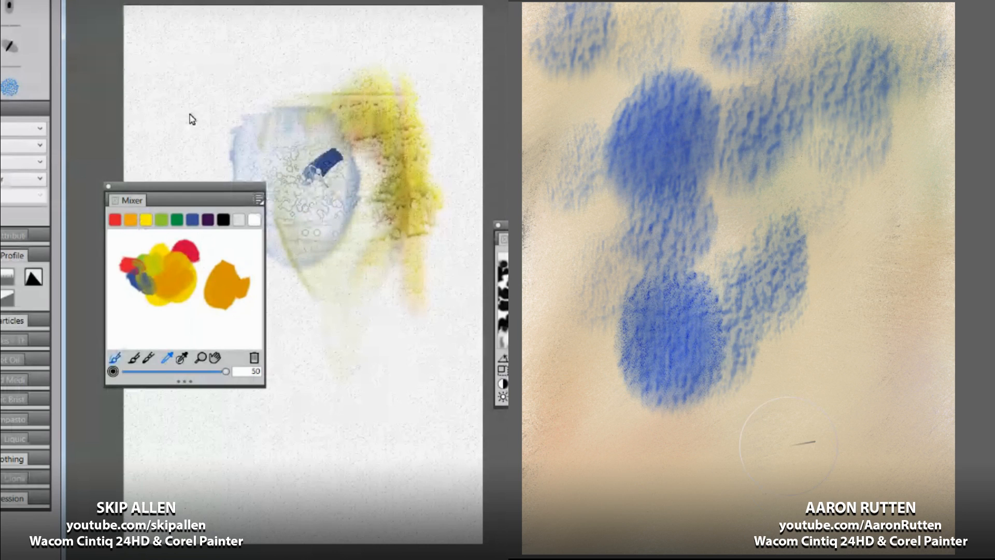
{"action": "left_click_drag", "start_coordinate": [841, 422], "coordinate": [832, 436]}
{"action": "left_click_drag", "start_coordinate": [888, 168], "coordinate": [881, 179]}
{"action": "mouse_move", "coordinate": [913, 285]}
{"action": "left_mouse_down"}
{"action": "mouse_move", "coordinate": [938, 372]}
{"action": "mouse_move", "coordinate": [934, 347]}
{"action": "left_mouse_up"}
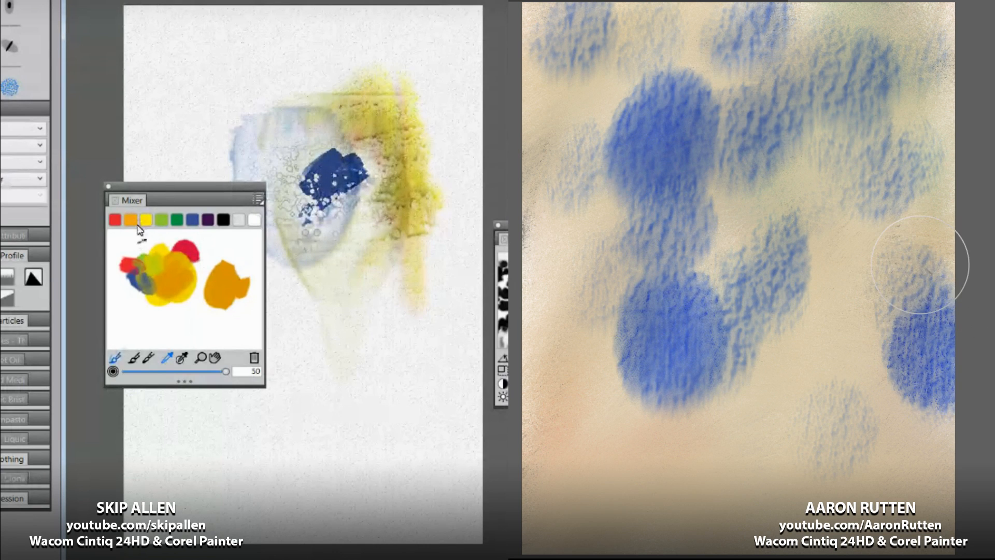
{"action": "left_click_drag", "start_coordinate": [945, 139], "coordinate": [936, 161]}
{"action": "mouse_move", "coordinate": [618, 369]}
{"action": "left_mouse_down"}
{"action": "mouse_move", "coordinate": [597, 407]}
{"action": "mouse_move", "coordinate": [613, 391]}
{"action": "left_mouse_up"}
{"action": "left_click_drag", "start_coordinate": [578, 518], "coordinate": [571, 529]}
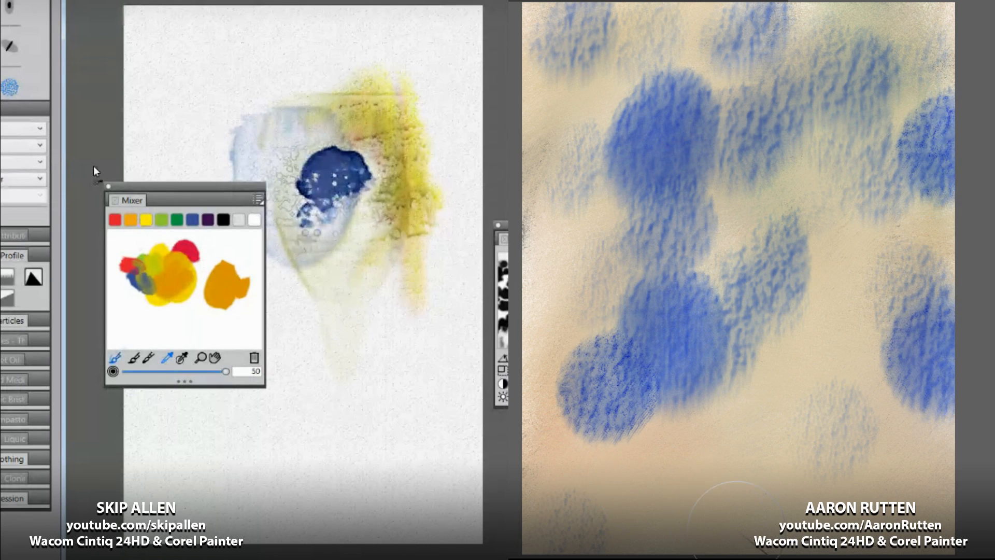
{"action": "left_click_drag", "start_coordinate": [739, 519], "coordinate": [737, 528]}
Step: Add turquoise dabs to the beige painting, and paint red and yellow blobs beside the blue one on the white canvas
{"action": "mouse_move", "coordinate": [370, 190]}
{"action": "left_mouse_down"}
{"action": "mouse_move", "coordinate": [350, 214]}
{"action": "mouse_move", "coordinate": [385, 193]}
{"action": "mouse_move", "coordinate": [366, 223]}
{"action": "left_mouse_up"}
{"action": "left_click_drag", "start_coordinate": [862, 260], "coordinate": [858, 274]}
{"action": "left_click_drag", "start_coordinate": [365, 223], "coordinate": [346, 264]}
{"action": "left_click_drag", "start_coordinate": [851, 367], "coordinate": [853, 376]}
{"action": "left_click_drag", "start_coordinate": [554, 210], "coordinate": [563, 215]}
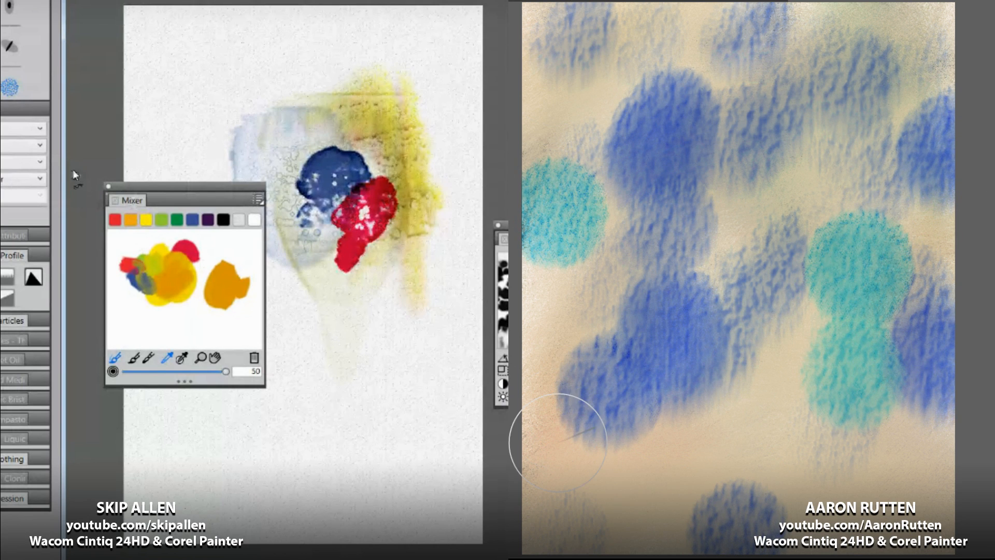
{"action": "mouse_move", "coordinate": [301, 234]}
{"action": "left_mouse_down"}
{"action": "mouse_move", "coordinate": [312, 251]}
{"action": "mouse_move", "coordinate": [329, 233]}
{"action": "mouse_move", "coordinate": [313, 300]}
{"action": "mouse_move", "coordinate": [303, 297]}
{"action": "mouse_move", "coordinate": [311, 216]}
{"action": "left_mouse_up"}
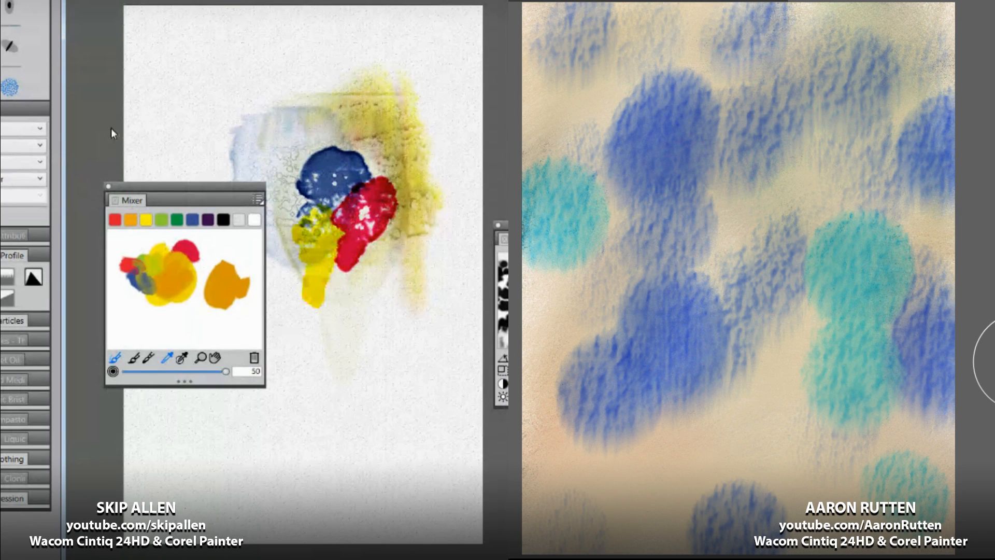
{"action": "left_click_drag", "start_coordinate": [155, 185], "coordinate": [51, 194]}
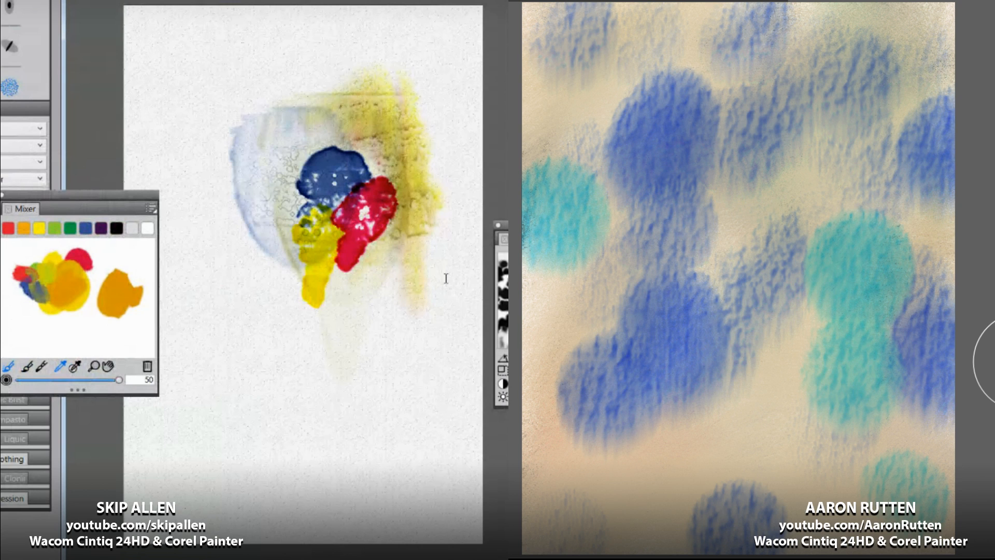
Step: Create a new layer above Watercolor Layer 2 and try watery yellow and blue strokes on it, undoing each one
{"action": "key", "text": "ctrl+4"}
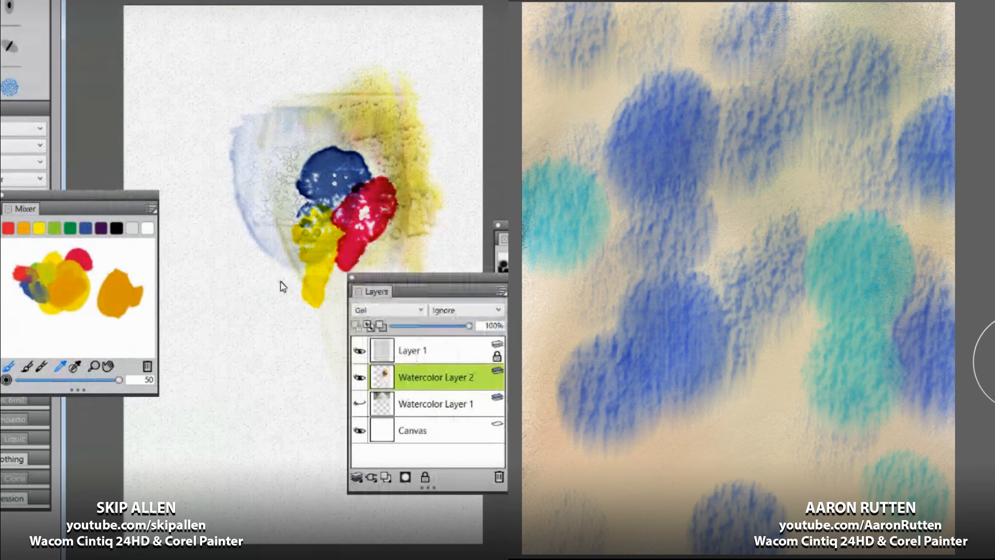
{"action": "key", "text": "ctrl+shift+n"}
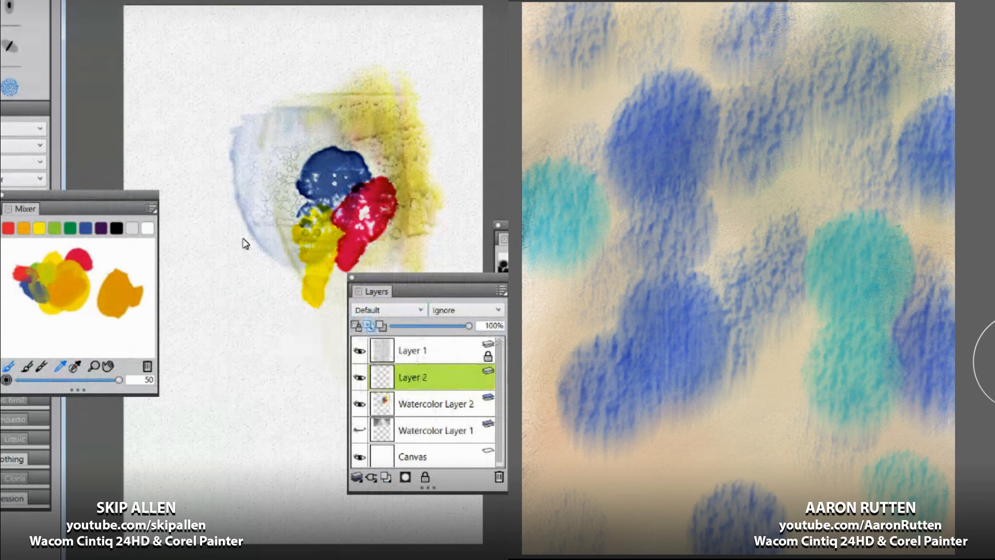
{"action": "left_click_drag", "start_coordinate": [288, 201], "coordinate": [315, 193]}
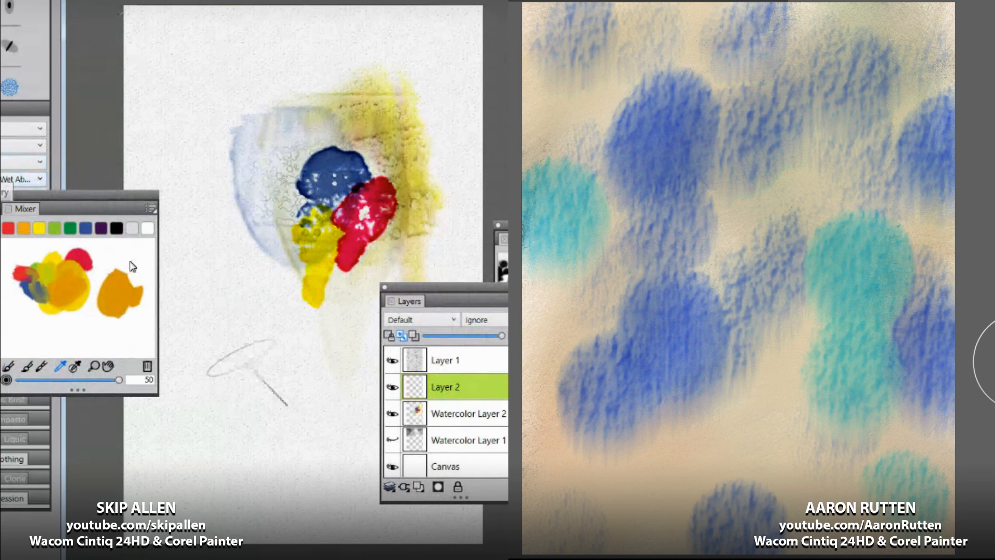
{"action": "mouse_move", "coordinate": [237, 359]}
{"action": "left_mouse_down"}
{"action": "mouse_move", "coordinate": [230, 368]}
{"action": "mouse_move", "coordinate": [301, 342]}
{"action": "mouse_move", "coordinate": [244, 374]}
{"action": "mouse_move", "coordinate": [207, 311]}
{"action": "mouse_move", "coordinate": [249, 363]}
{"action": "mouse_move", "coordinate": [280, 337]}
{"action": "mouse_move", "coordinate": [321, 347]}
{"action": "mouse_move", "coordinate": [332, 373]}
{"action": "mouse_move", "coordinate": [301, 430]}
{"action": "left_mouse_up"}
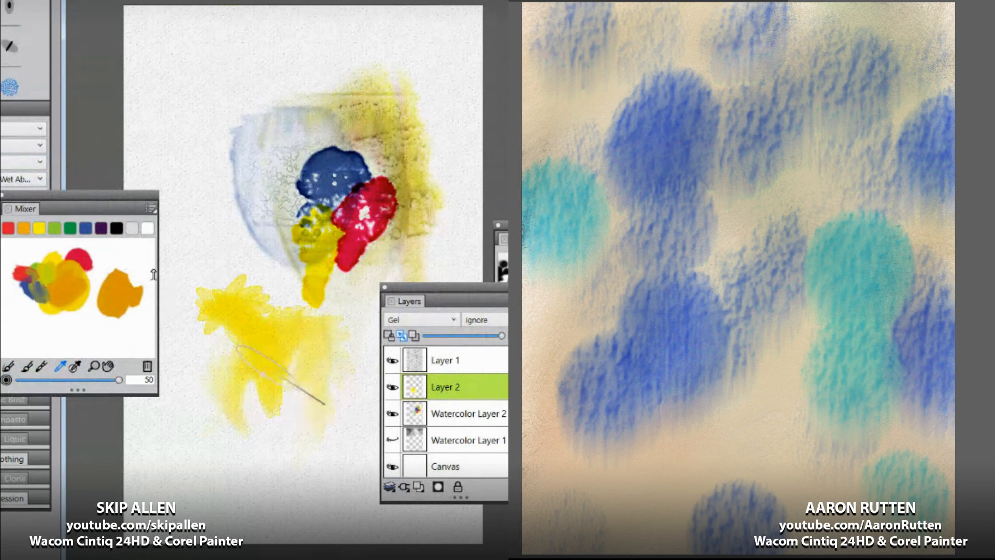
{"action": "key", "text": "ctrl+z"}
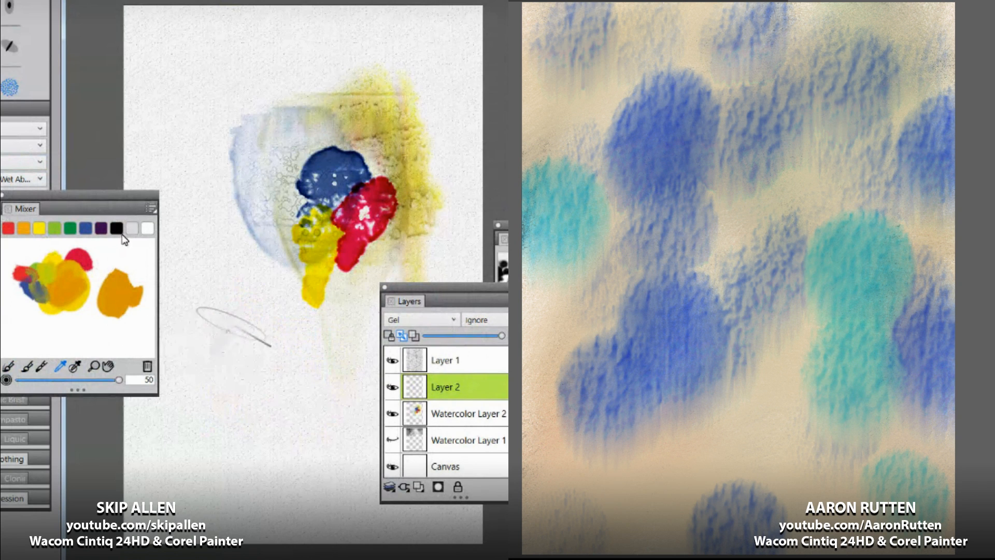
{"action": "mouse_move", "coordinate": [231, 327]}
{"action": "left_mouse_down"}
{"action": "mouse_move", "coordinate": [215, 366]}
{"action": "mouse_move", "coordinate": [233, 352]}
{"action": "mouse_move", "coordinate": [238, 360]}
{"action": "mouse_move", "coordinate": [228, 409]}
{"action": "mouse_move", "coordinate": [243, 420]}
{"action": "mouse_move", "coordinate": [239, 363]}
{"action": "mouse_move", "coordinate": [218, 425]}
{"action": "mouse_move", "coordinate": [233, 375]}
{"action": "mouse_move", "coordinate": [176, 438]}
{"action": "mouse_move", "coordinate": [186, 447]}
{"action": "mouse_move", "coordinate": [212, 433]}
{"action": "left_mouse_up"}
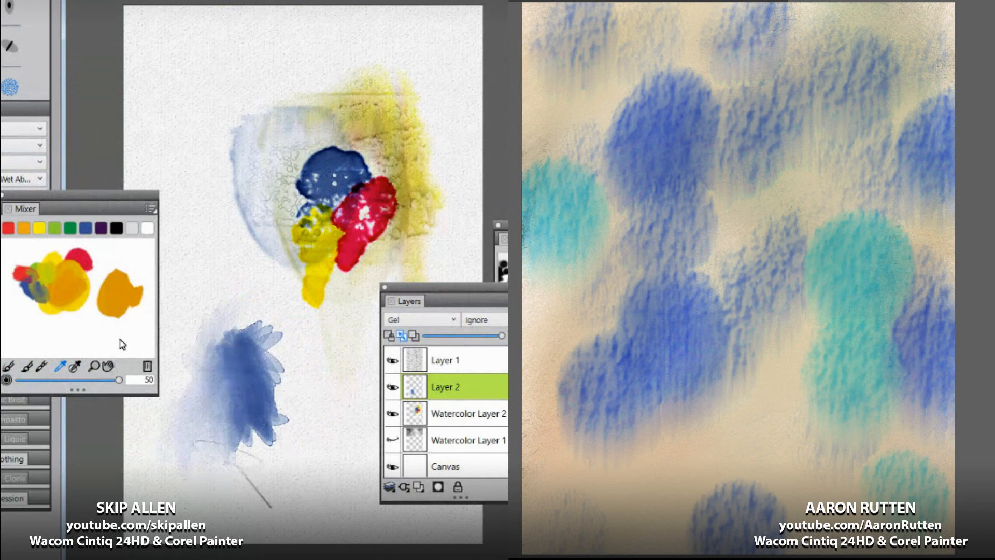
{"action": "key", "text": "ctrl+z"}
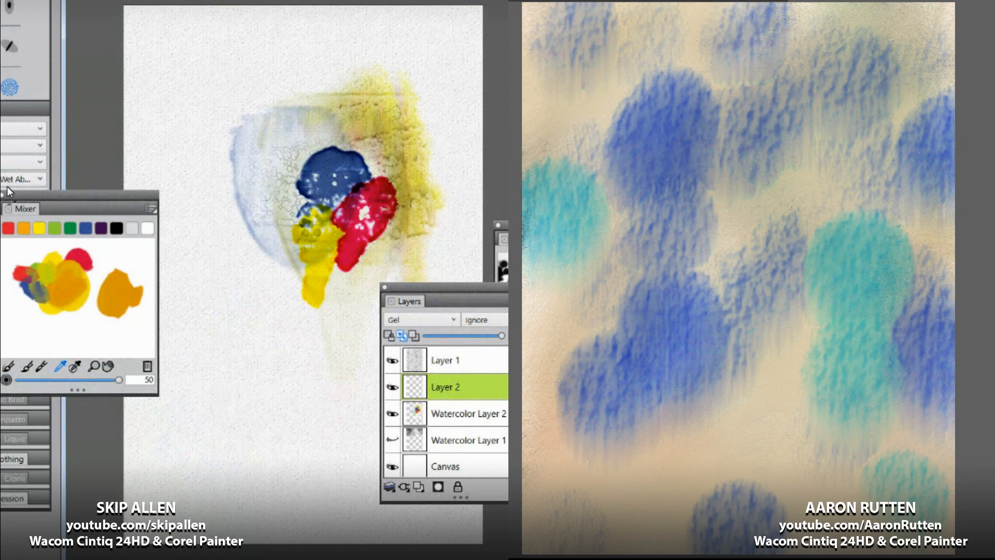
Step: Bring up the temporal colour palette on the white canvas and pick a pale yellow
{"action": "right_click", "coordinate": [312, 375]}
{"action": "left_click", "coordinate": [375, 427]}
{"action": "left_click", "coordinate": [249, 400]}
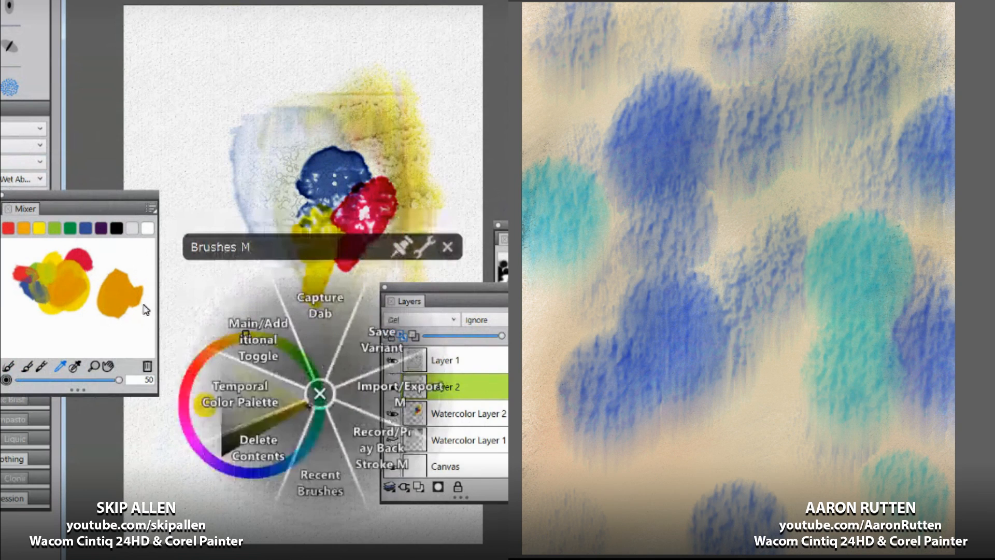
{"action": "left_click_drag", "start_coordinate": [250, 381], "coordinate": [247, 369]}
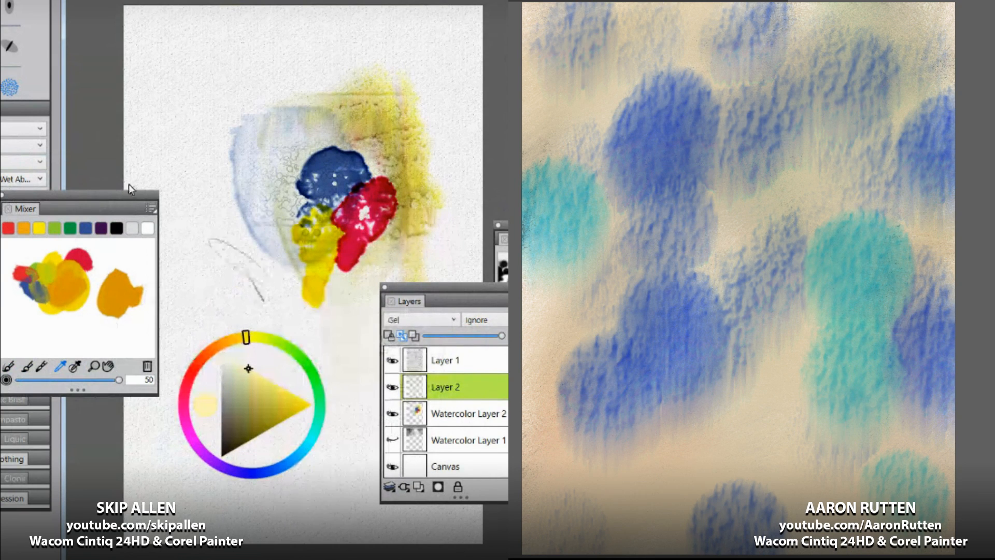
{"action": "left_click_drag", "start_coordinate": [128, 185], "coordinate": [138, 194]}
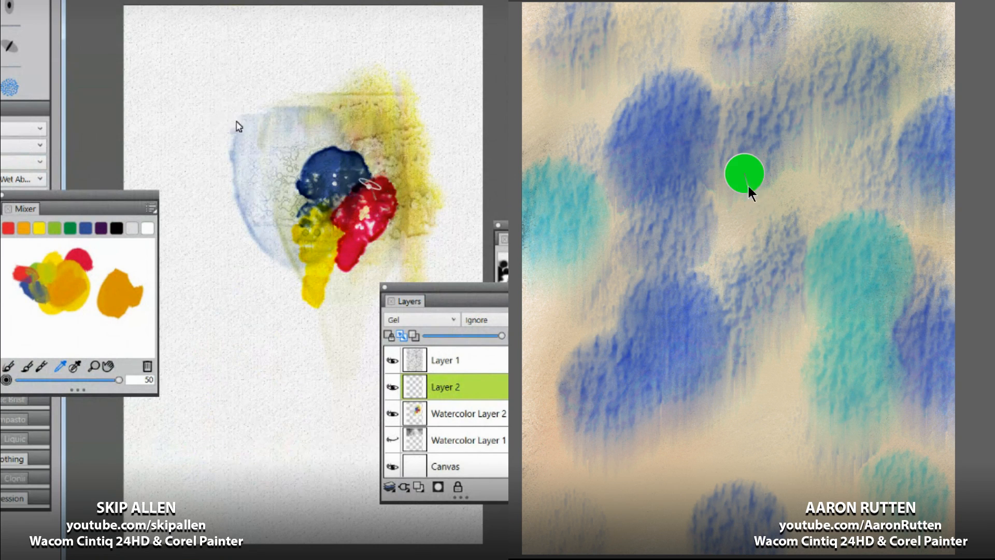
Step: Dab pink patches beside the blue and turquoise areas and along the upper-left edge of the beige painting
{"action": "mouse_move", "coordinate": [709, 171]}
{"action": "left_mouse_down"}
{"action": "mouse_move", "coordinate": [720, 179]}
{"action": "mouse_move", "coordinate": [757, 158]}
{"action": "left_mouse_up"}
{"action": "mouse_move", "coordinate": [905, 257]}
{"action": "left_mouse_down"}
{"action": "mouse_move", "coordinate": [902, 321]}
{"action": "mouse_move", "coordinate": [895, 340]}
{"action": "left_mouse_up"}
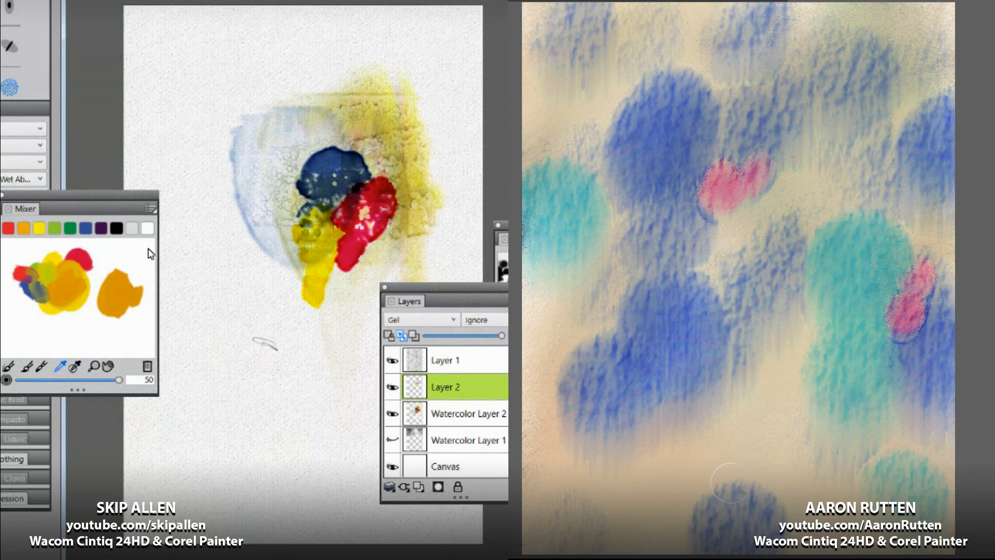
{"action": "mouse_move", "coordinate": [708, 502]}
{"action": "left_mouse_down"}
{"action": "mouse_move", "coordinate": [724, 490]}
{"action": "mouse_move", "coordinate": [718, 516]}
{"action": "mouse_move", "coordinate": [725, 505]}
{"action": "left_mouse_up"}
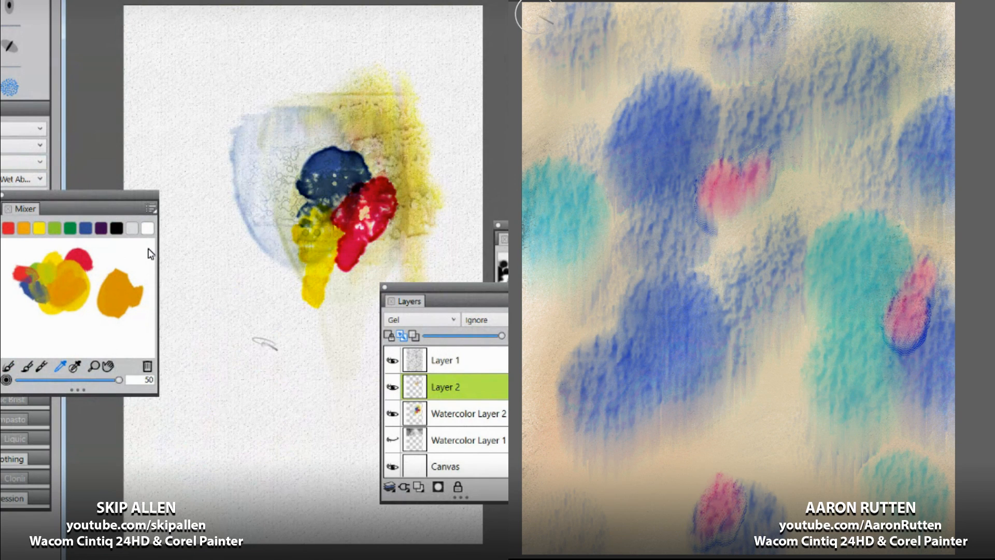
{"action": "mouse_move", "coordinate": [534, 14]}
{"action": "left_mouse_down"}
{"action": "mouse_move", "coordinate": [523, 53]}
{"action": "mouse_move", "coordinate": [529, 4]}
{"action": "mouse_move", "coordinate": [526, 117]}
{"action": "left_mouse_up"}
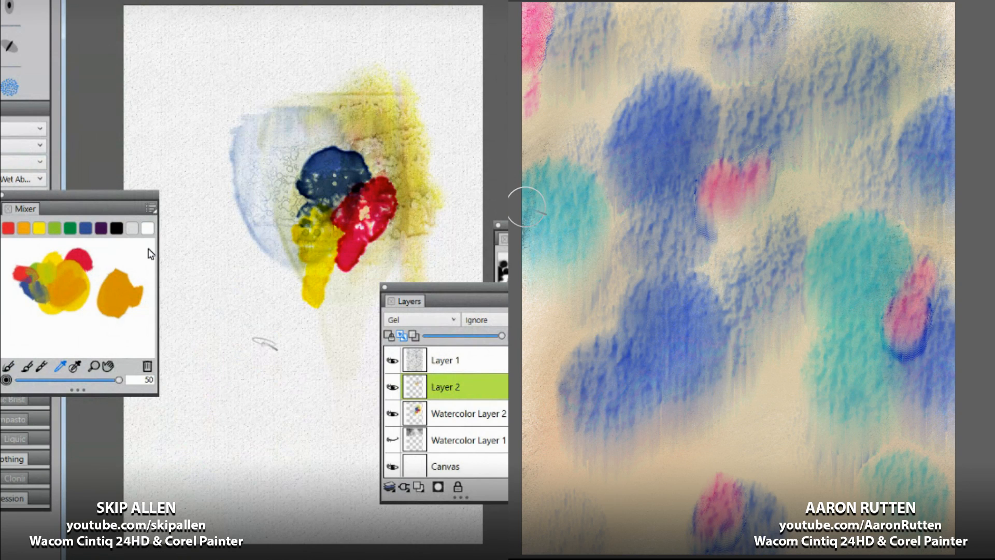
{"action": "left_click_drag", "start_coordinate": [534, 184], "coordinate": [529, 267]}
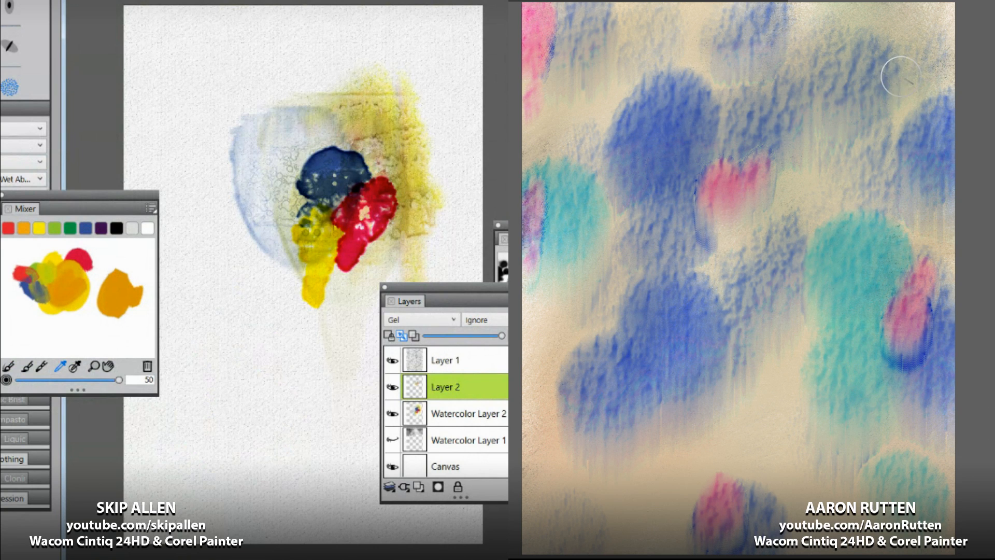
Step: Dab small muted teal ovals between the blue, turquoise and pink patches across the beige painting
{"action": "mouse_move", "coordinate": [901, 76]}
{"action": "left_mouse_down"}
{"action": "mouse_move", "coordinate": [924, 68]}
{"action": "mouse_move", "coordinate": [933, 40]}
{"action": "left_mouse_up"}
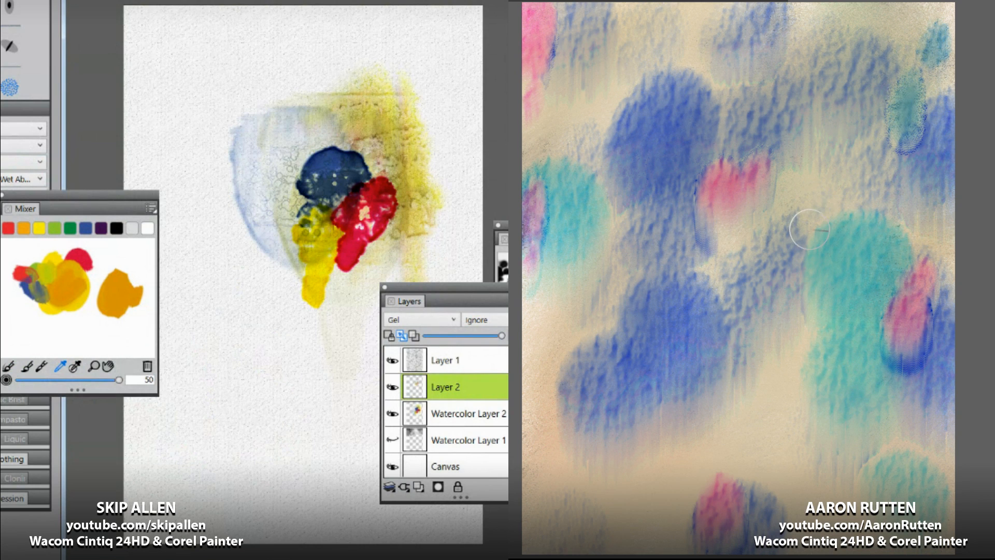
{"action": "left_click_drag", "start_coordinate": [817, 228], "coordinate": [820, 210]}
{"action": "left_click_drag", "start_coordinate": [797, 306], "coordinate": [803, 268]}
{"action": "left_click_drag", "start_coordinate": [542, 392], "coordinate": [541, 408]}
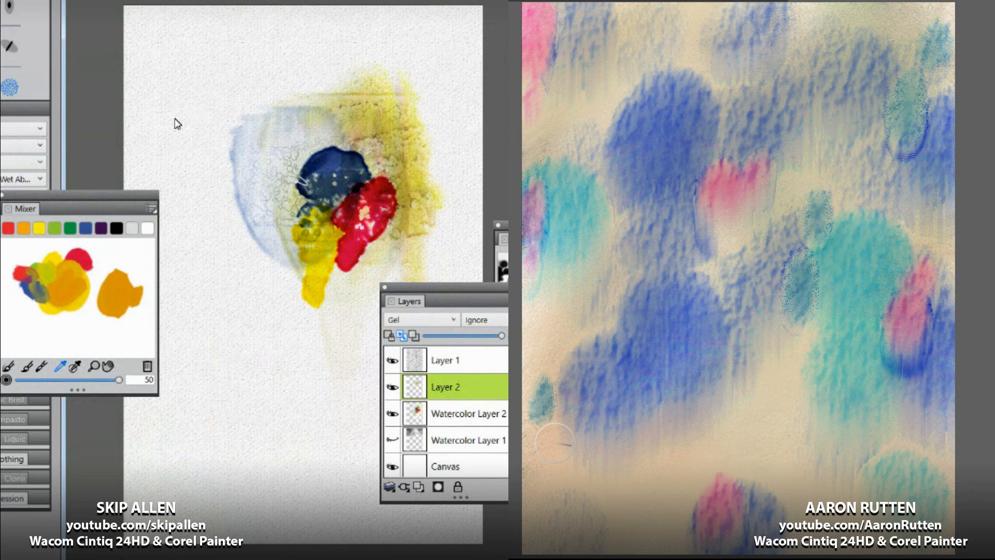
{"action": "left_click_drag", "start_coordinate": [559, 445], "coordinate": [566, 426]}
{"action": "left_click_drag", "start_coordinate": [708, 465], "coordinate": [715, 449]}
{"action": "mouse_move", "coordinate": [787, 503]}
{"action": "left_mouse_down"}
{"action": "mouse_move", "coordinate": [822, 490]}
{"action": "mouse_move", "coordinate": [842, 461]}
{"action": "left_mouse_up"}
{"action": "left_click_drag", "start_coordinate": [922, 447], "coordinate": [925, 425]}
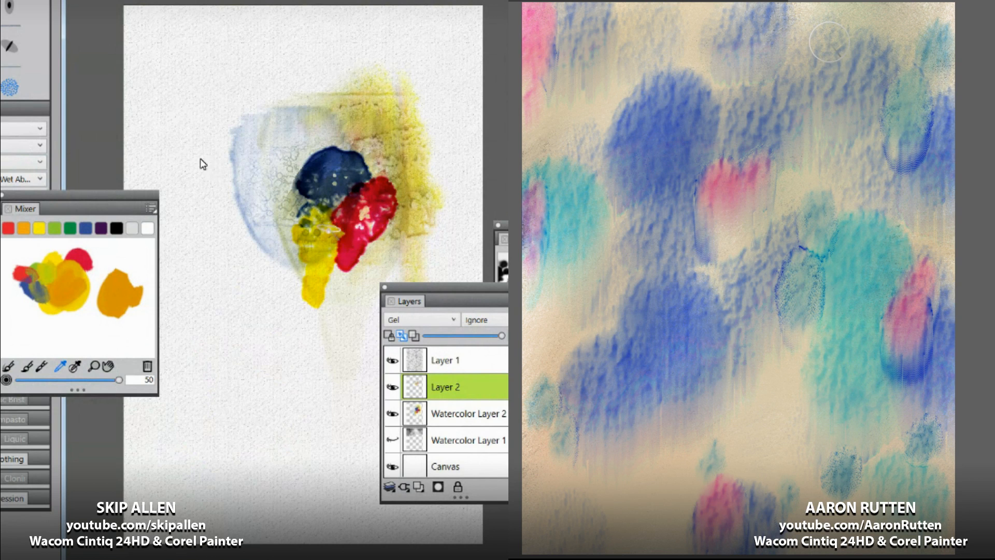
{"action": "left_click_drag", "start_coordinate": [829, 42], "coordinate": [832, 57]}
{"action": "left_click_drag", "start_coordinate": [673, 47], "coordinate": [668, 60]}
{"action": "left_click_drag", "start_coordinate": [633, 86], "coordinate": [629, 108]}
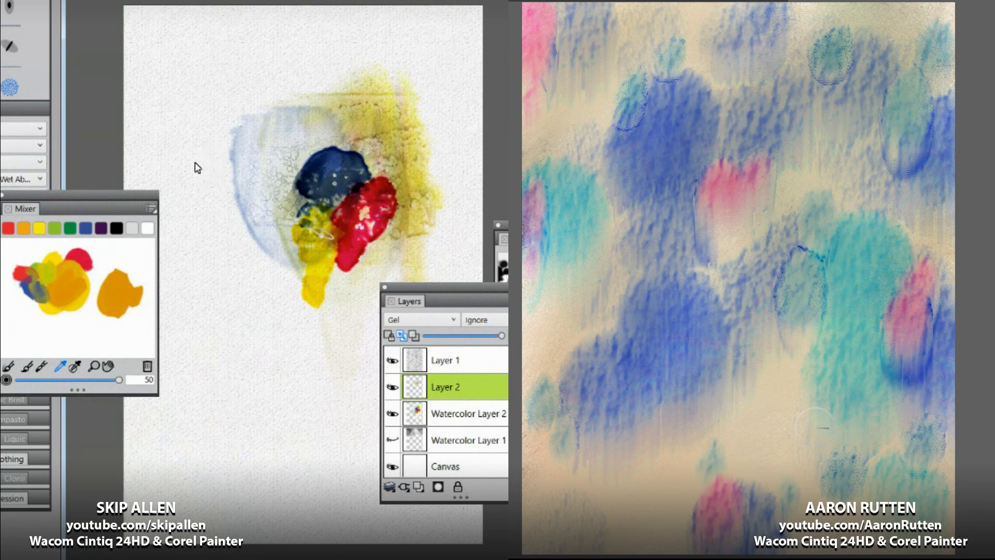
Step: Shade around the blue blob and add yellow to the red one on the white canvas, and paint yellow ovals in the upper beige painting
{"action": "mouse_move", "coordinate": [324, 234]}
{"action": "left_mouse_down"}
{"action": "mouse_move", "coordinate": [318, 262]}
{"action": "mouse_move", "coordinate": [334, 220]}
{"action": "mouse_move", "coordinate": [313, 226]}
{"action": "mouse_move", "coordinate": [338, 204]}
{"action": "mouse_move", "coordinate": [320, 213]}
{"action": "mouse_move", "coordinate": [346, 191]}
{"action": "mouse_move", "coordinate": [343, 215]}
{"action": "mouse_move", "coordinate": [367, 168]}
{"action": "mouse_move", "coordinate": [375, 186]}
{"action": "mouse_move", "coordinate": [387, 157]}
{"action": "mouse_move", "coordinate": [394, 174]}
{"action": "mouse_move", "coordinate": [365, 190]}
{"action": "mouse_move", "coordinate": [382, 171]}
{"action": "mouse_move", "coordinate": [356, 167]}
{"action": "mouse_move", "coordinate": [382, 177]}
{"action": "mouse_move", "coordinate": [378, 165]}
{"action": "mouse_move", "coordinate": [361, 212]}
{"action": "mouse_move", "coordinate": [383, 188]}
{"action": "mouse_move", "coordinate": [353, 159]}
{"action": "mouse_move", "coordinate": [360, 150]}
{"action": "mouse_move", "coordinate": [354, 154]}
{"action": "mouse_move", "coordinate": [370, 163]}
{"action": "mouse_move", "coordinate": [372, 150]}
{"action": "mouse_move", "coordinate": [341, 151]}
{"action": "mouse_move", "coordinate": [356, 138]}
{"action": "left_mouse_up"}
{"action": "key", "text": "space"}
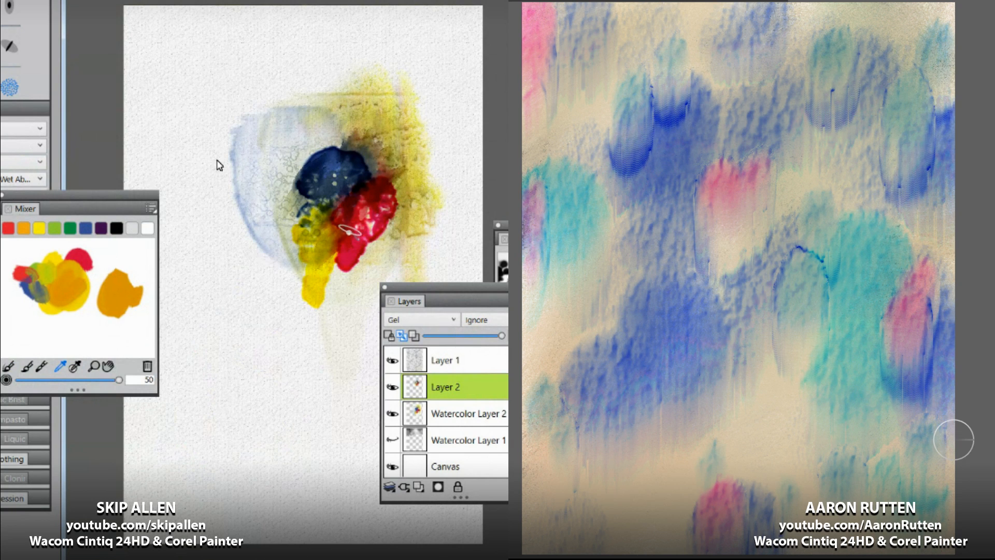
{"action": "key", "text": "space"}
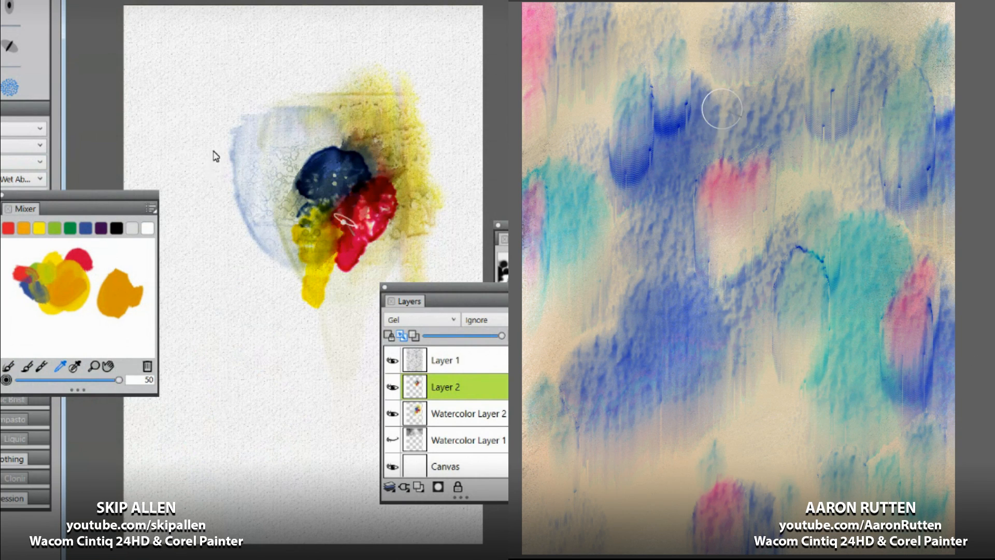
{"action": "left_click_drag", "start_coordinate": [734, 95], "coordinate": [726, 141]}
{"action": "left_click_drag", "start_coordinate": [365, 198], "coordinate": [362, 214]}
{"action": "left_click_drag", "start_coordinate": [694, 162], "coordinate": [689, 220]}
{"action": "left_click_drag", "start_coordinate": [362, 218], "coordinate": [351, 254]}
{"action": "left_click_drag", "start_coordinate": [607, 87], "coordinate": [602, 132]}
{"action": "left_click_drag", "start_coordinate": [639, 13], "coordinate": [636, 72]}
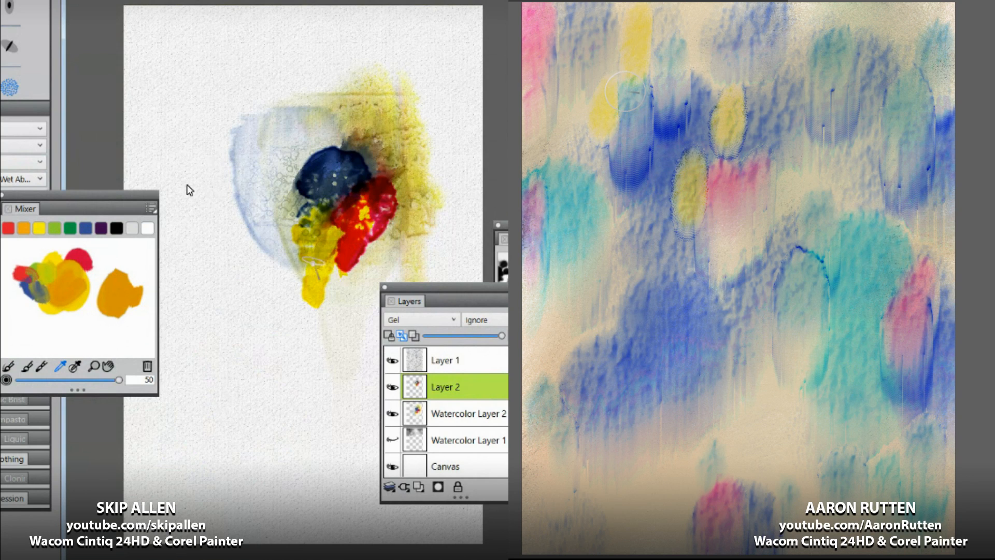
Step: Spread yellow over and around the blue blob on the white canvas, and add yellow ovals beside the turquoise areas of the beige painting
{"action": "left_click_drag", "start_coordinate": [329, 228], "coordinate": [314, 248]}
{"action": "left_click_drag", "start_coordinate": [335, 170], "coordinate": [328, 214]}
{"action": "mouse_move", "coordinate": [312, 168]}
{"action": "left_mouse_down"}
{"action": "mouse_move", "coordinate": [291, 218]}
{"action": "mouse_move", "coordinate": [280, 203]}
{"action": "mouse_move", "coordinate": [314, 183]}
{"action": "mouse_move", "coordinate": [297, 221]}
{"action": "left_mouse_up"}
{"action": "left_click_drag", "start_coordinate": [846, 165], "coordinate": [844, 200]}
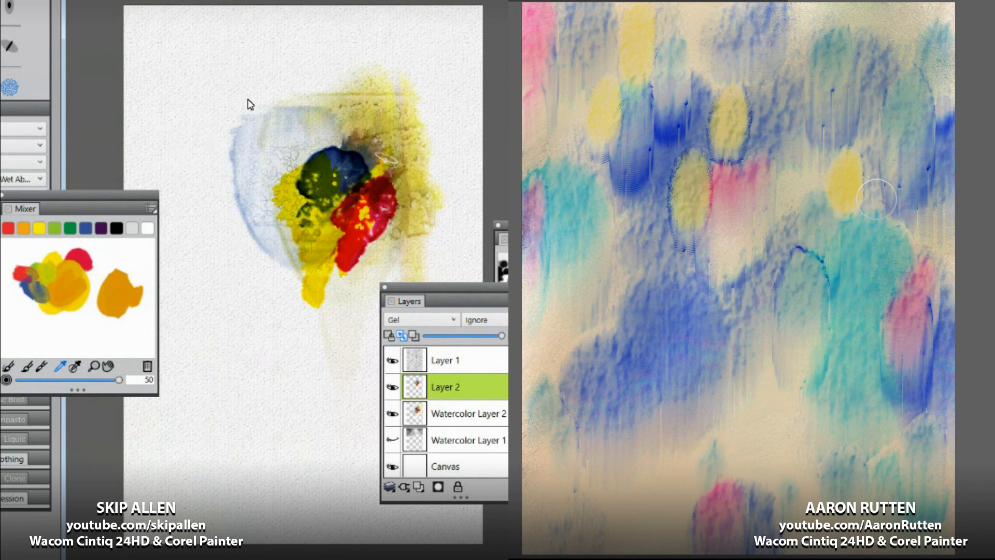
{"action": "left_click_drag", "start_coordinate": [392, 146], "coordinate": [356, 176]}
{"action": "left_click_drag", "start_coordinate": [883, 204], "coordinate": [880, 222]}
{"action": "left_click_drag", "start_coordinate": [392, 139], "coordinate": [354, 178]}
{"action": "left_click_drag", "start_coordinate": [804, 407], "coordinate": [807, 457]}
{"action": "left_click_drag", "start_coordinate": [381, 134], "coordinate": [349, 147]}
{"action": "left_click_drag", "start_coordinate": [824, 467], "coordinate": [827, 497]}
{"action": "left_click_drag", "start_coordinate": [378, 132], "coordinate": [345, 145]}
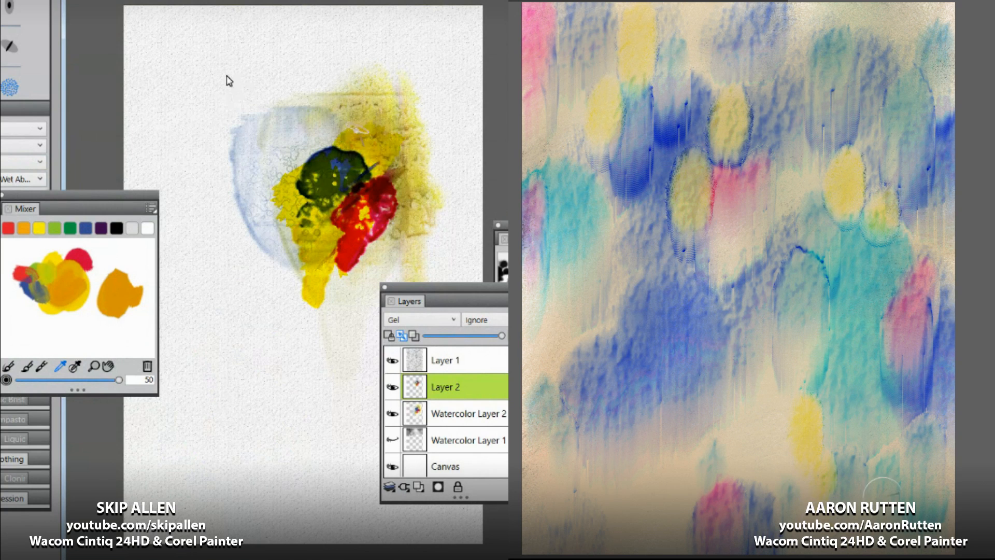
Step: Paint further yellow ovals along the lower and side edges of the beige painting, and finish the yellow strokes above the red blob
{"action": "left_click_drag", "start_coordinate": [888, 479], "coordinate": [888, 506]}
{"action": "left_click_drag", "start_coordinate": [367, 124], "coordinate": [346, 141]}
{"action": "left_click_drag", "start_coordinate": [938, 407], "coordinate": [936, 438]}
{"action": "left_click_drag", "start_coordinate": [391, 155], "coordinate": [382, 174]}
{"action": "left_click_drag", "start_coordinate": [930, 409], "coordinate": [933, 369]}
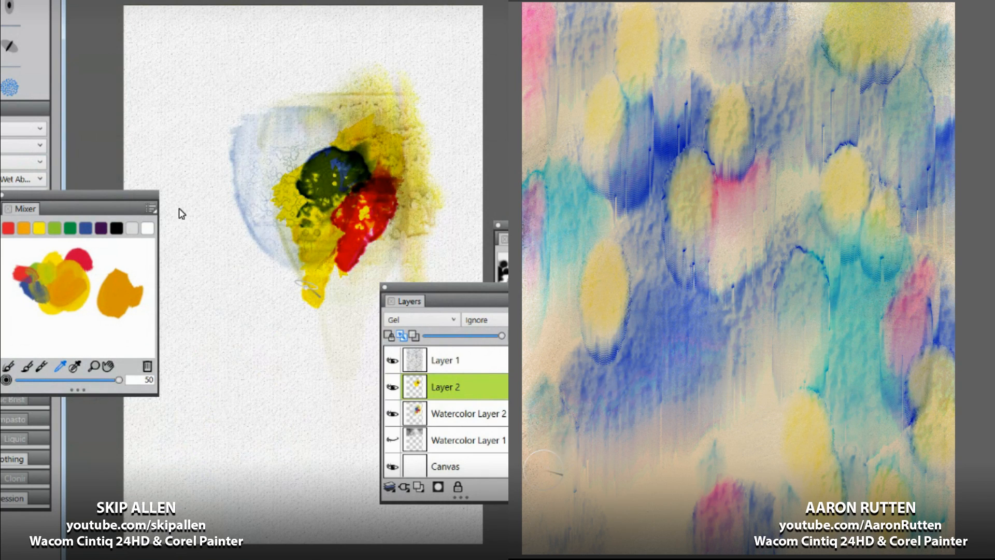
{"action": "left_click_drag", "start_coordinate": [569, 443], "coordinate": [568, 471]}
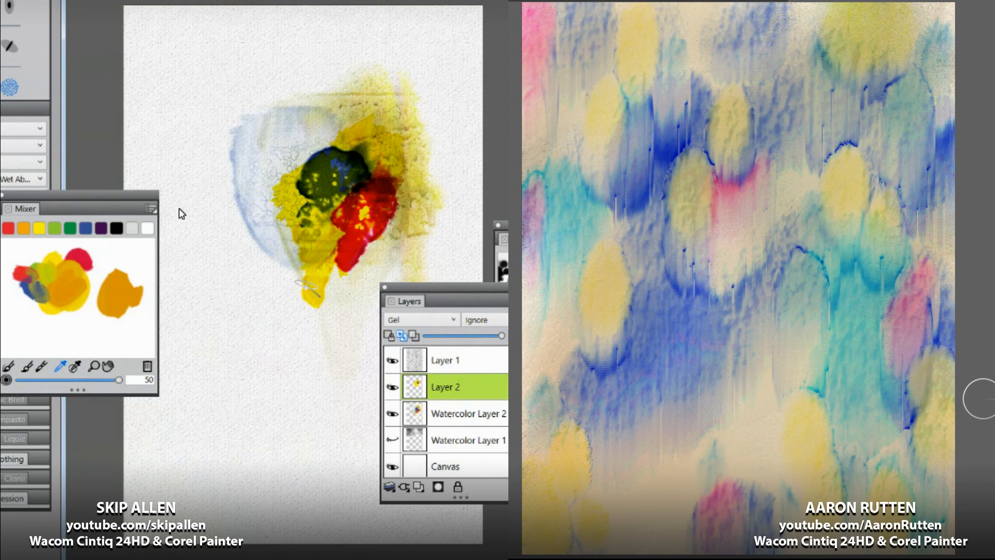
Step: Undo the yellow strokes and the added layer, and clear the watercolor blobs from the white canvas
{"action": "key", "text": "ctrl+z"}
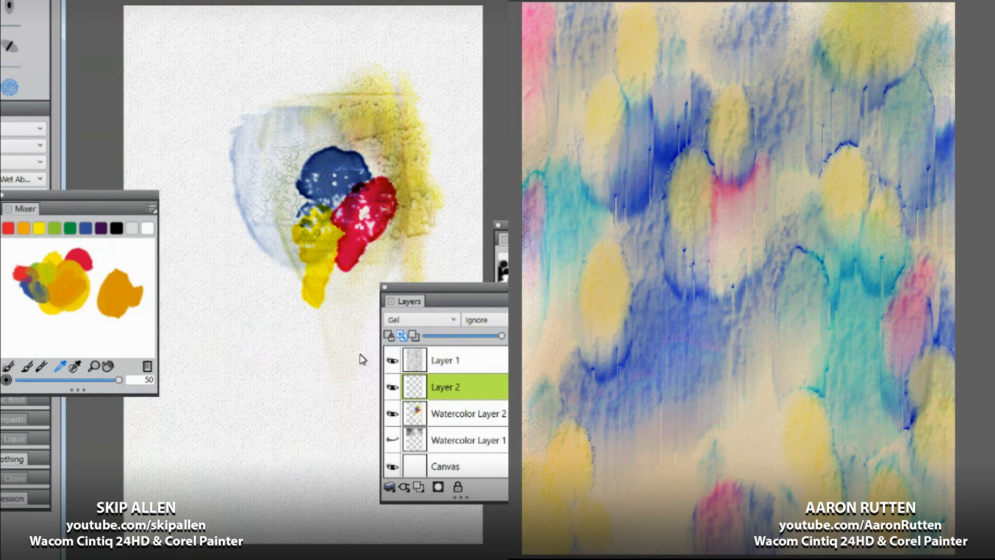
{"action": "key", "text": "ctrl+z"}
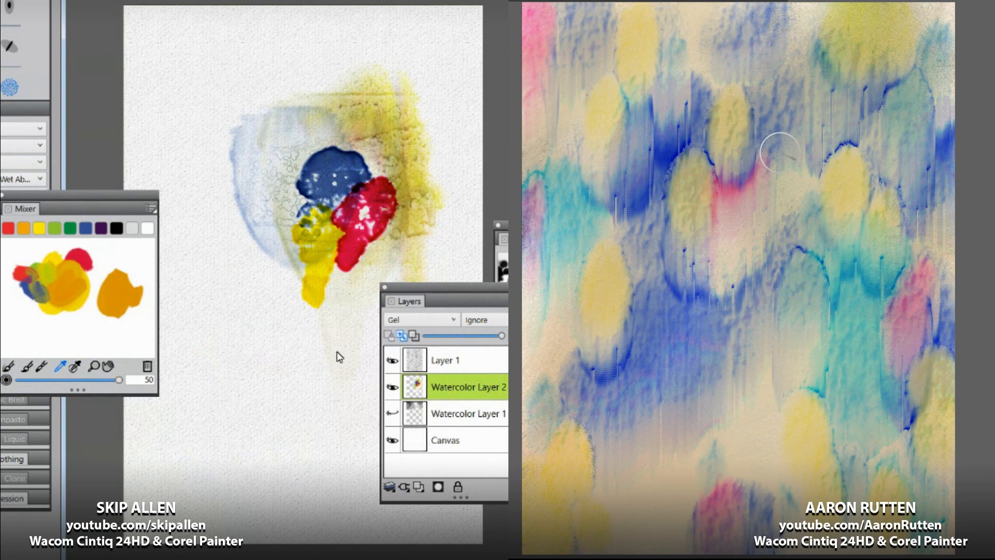
{"action": "key", "text": "ctrl+z"}
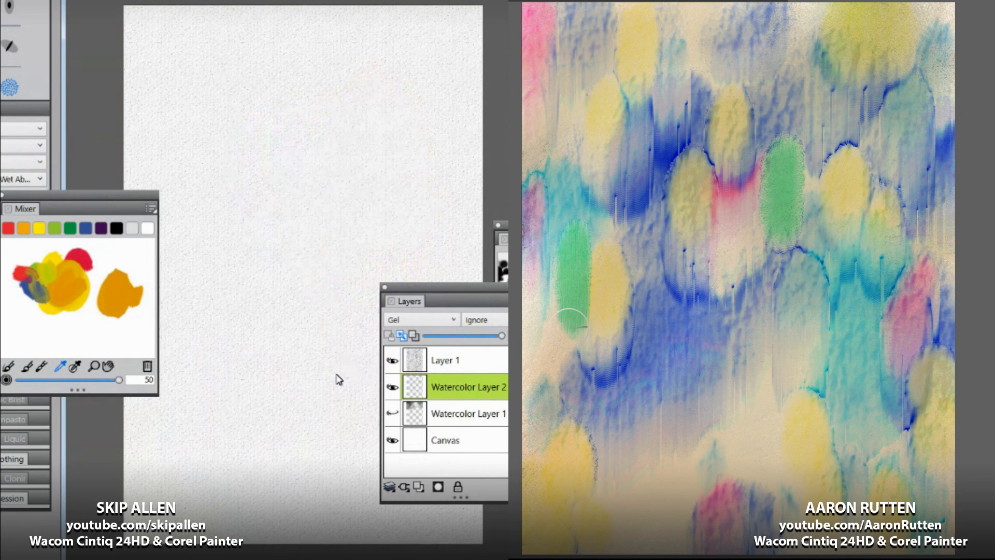
Step: Put away the Layers panel on the white canvas, and dab green ovals among the yellow and blue shapes of the other painting
{"action": "left_click_drag", "start_coordinate": [415, 287], "coordinate": [504, 307]}
{"action": "left_click_drag", "start_coordinate": [384, 228], "coordinate": [486, 259]}
{"action": "left_click_drag", "start_coordinate": [947, 16], "coordinate": [947, 92]}
{"action": "left_click_drag", "start_coordinate": [900, 457], "coordinate": [898, 481]}
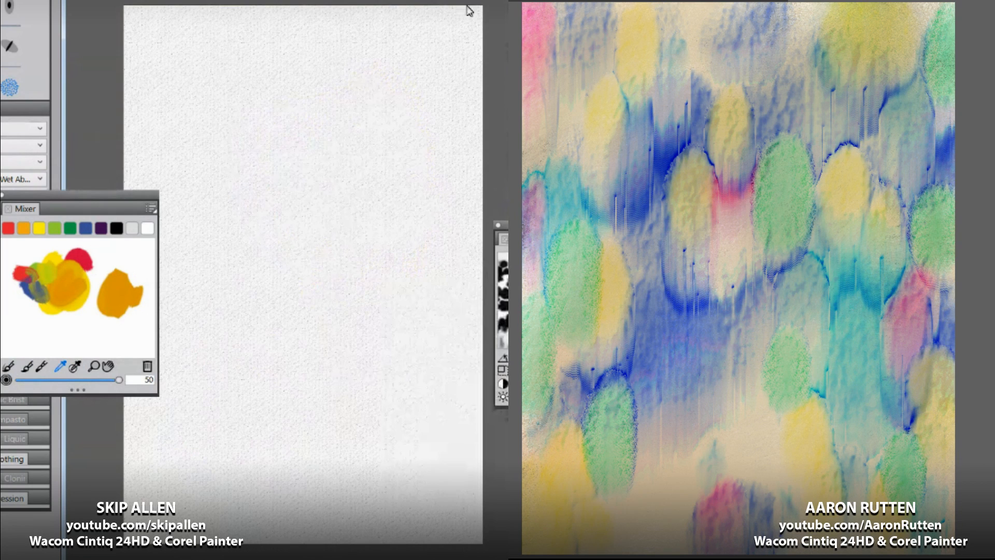
{"action": "left_click_drag", "start_coordinate": [741, 253], "coordinate": [736, 328]}
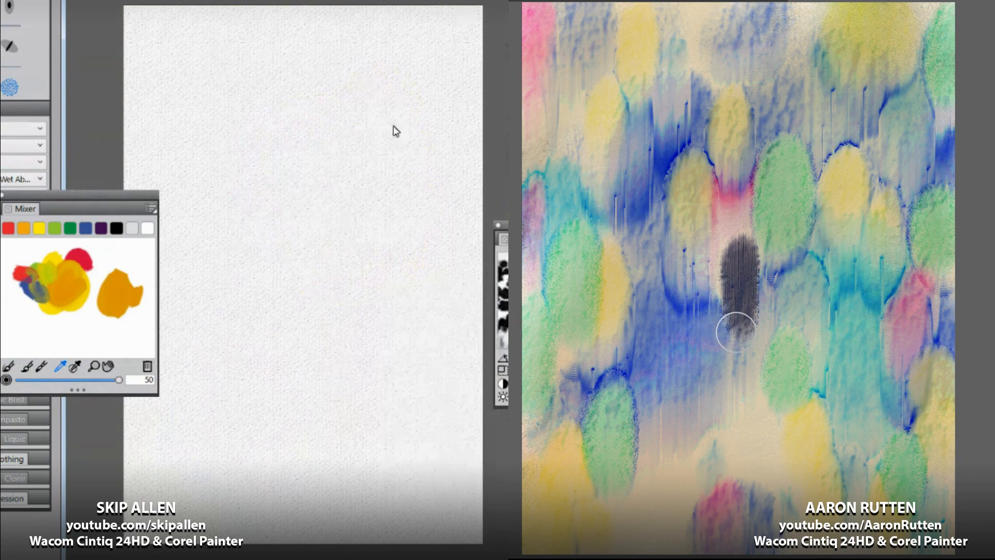
{"action": "key", "text": "ctrl+z"}
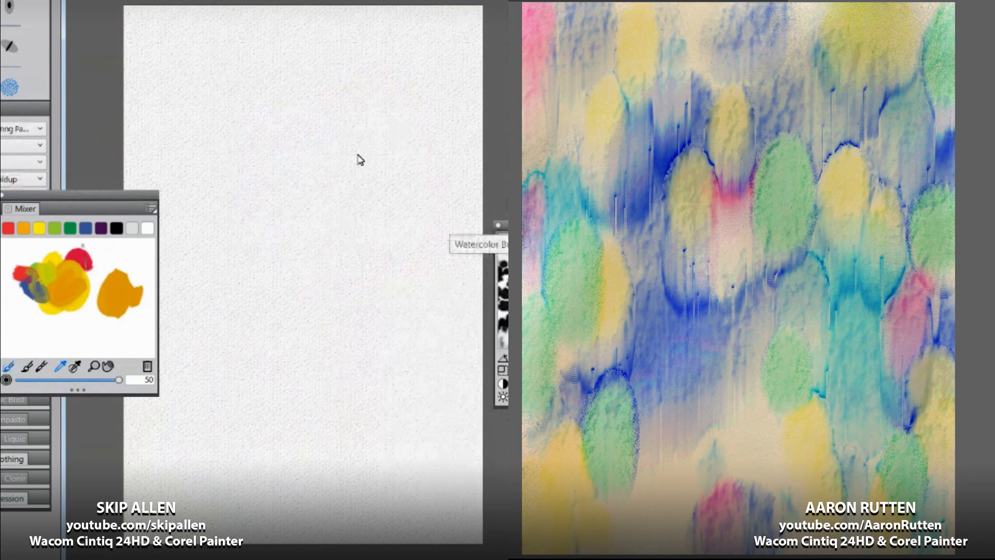
{"action": "left_click_drag", "start_coordinate": [755, 261], "coordinate": [752, 331]}
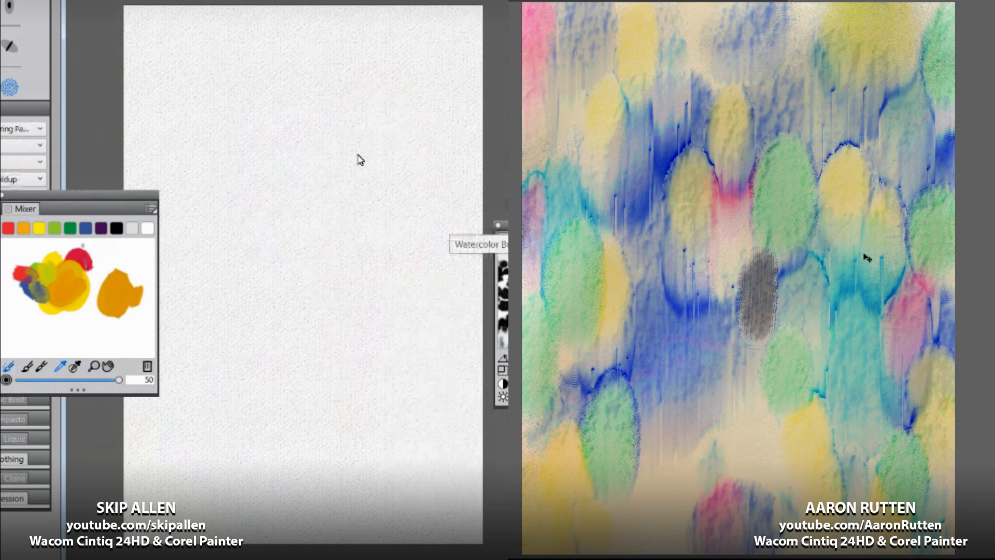
{"action": "key", "text": "ctrl+z"}
Step: Dab speckled greyish-purple ovals near the centre, lower edge and upper-right corner of the dripping painting
{"action": "left_click_drag", "start_coordinate": [771, 280], "coordinate": [769, 332]}
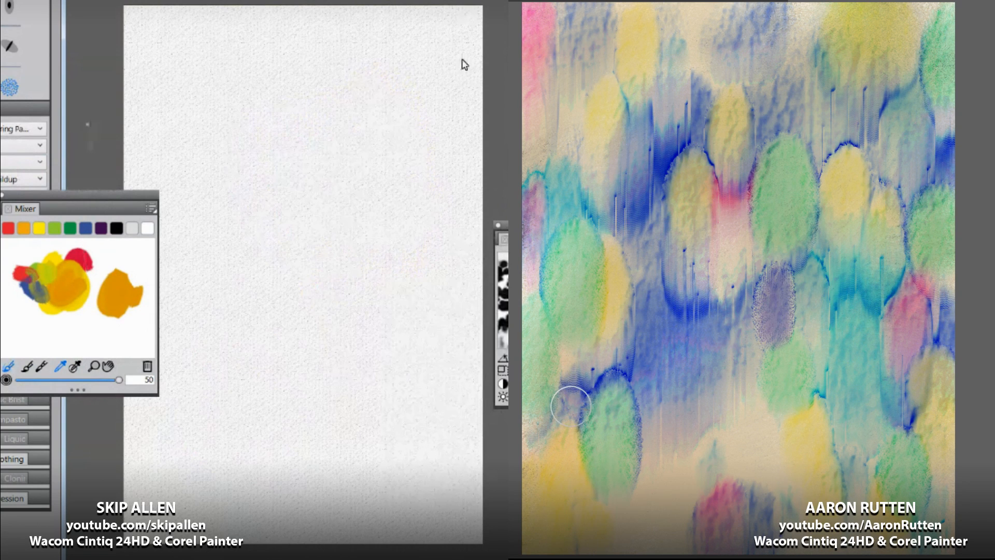
{"action": "left_click_drag", "start_coordinate": [571, 406], "coordinate": [572, 471]}
{"action": "left_click_drag", "start_coordinate": [625, 496], "coordinate": [627, 542]}
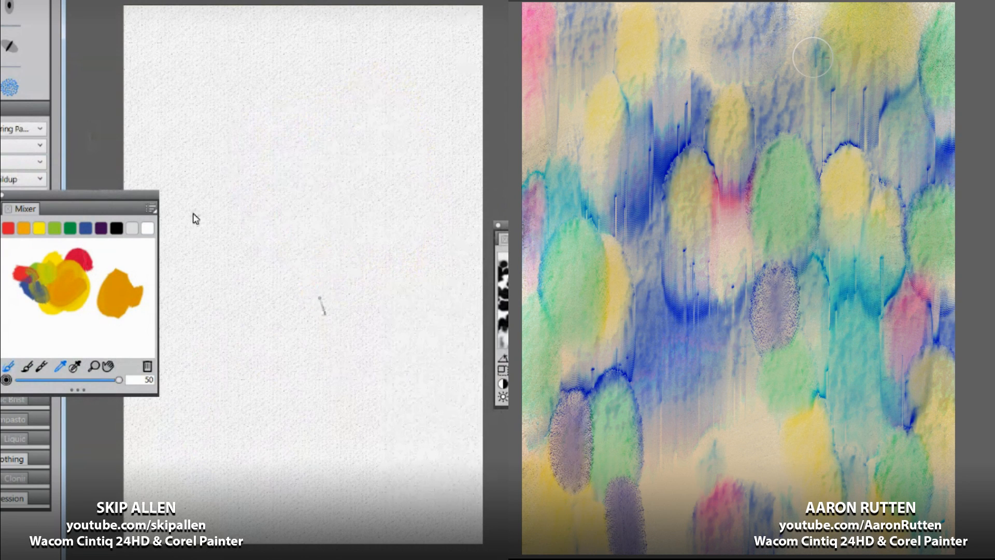
{"action": "left_click_drag", "start_coordinate": [813, 57], "coordinate": [813, 11]}
{"action": "left_click_drag", "start_coordinate": [926, 5], "coordinate": [925, 51]}
{"action": "left_click_drag", "start_coordinate": [880, 478], "coordinate": [880, 537]}
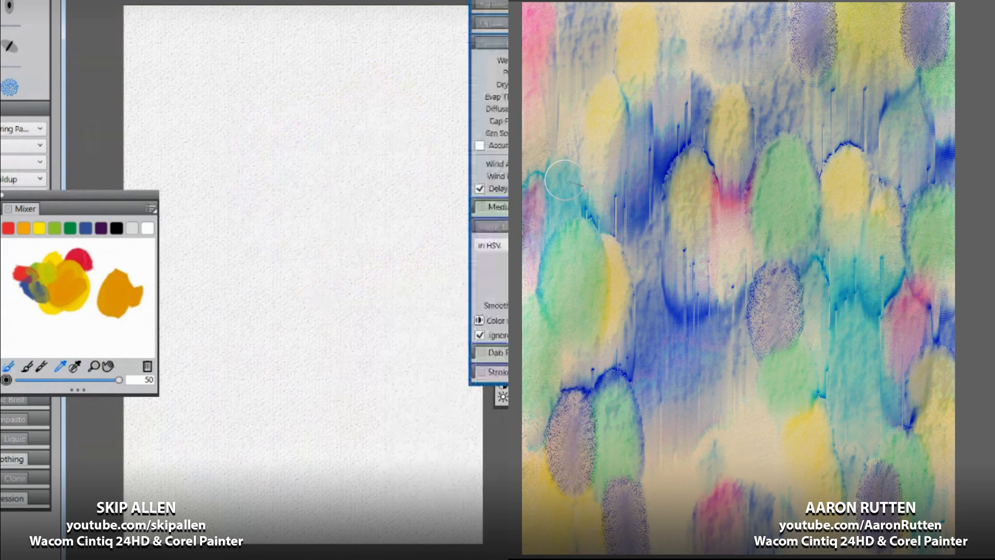
Step: Dab two speckled greyish-purple ovals near the upper-left edge of the dripping painting
{"action": "left_click_drag", "start_coordinate": [568, 175], "coordinate": [571, 108]}
{"action": "left_click_drag", "start_coordinate": [533, 148], "coordinate": [527, 220]}
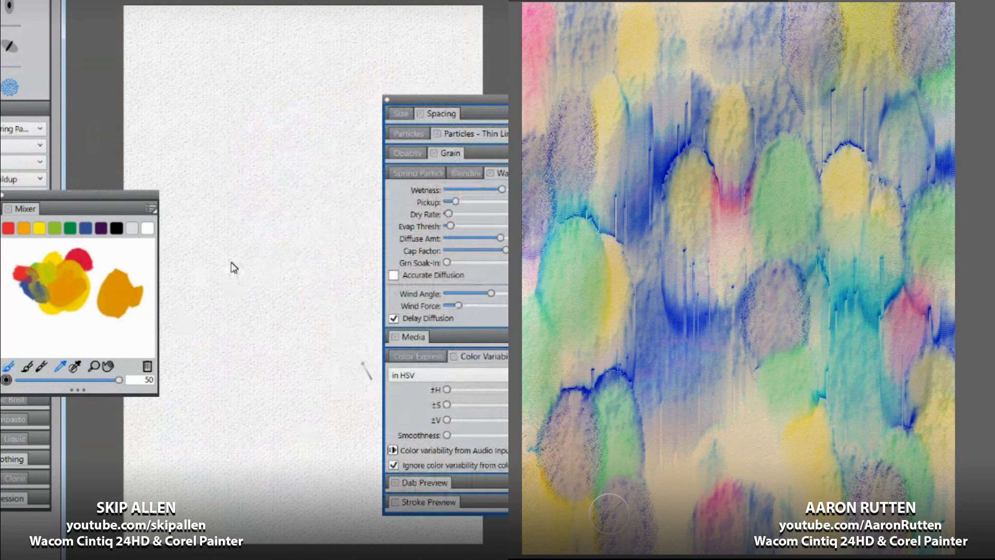
Step: Try dark blue particle watercolor strokes across the upper-left part of the white canvas, undoing the first one
{"action": "mouse_move", "coordinate": [458, 306]}
{"action": "left_mouse_down"}
{"action": "mouse_move", "coordinate": [506, 306]}
{"action": "mouse_move", "coordinate": [458, 306]}
{"action": "left_mouse_up"}
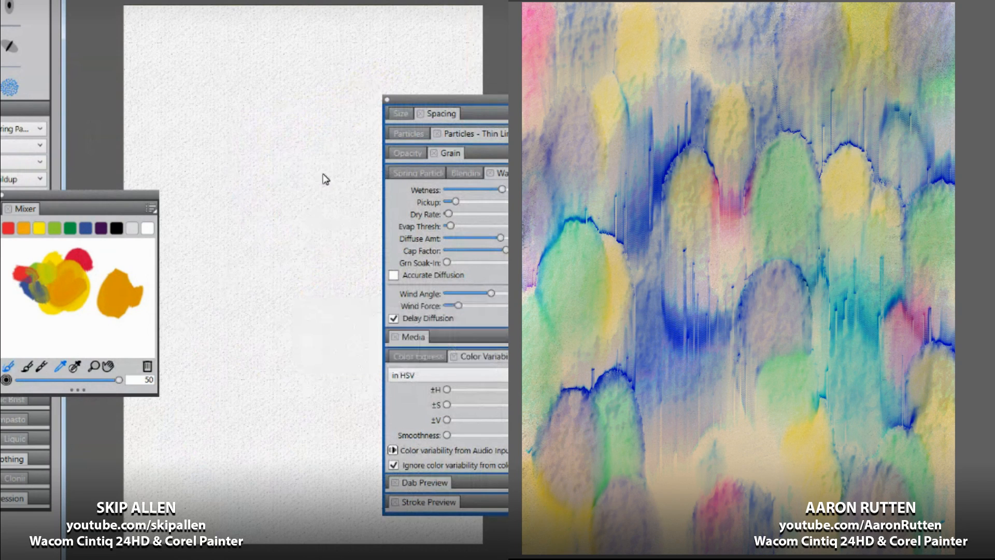
{"action": "mouse_move", "coordinate": [184, 127]}
{"action": "left_mouse_down"}
{"action": "mouse_move", "coordinate": [239, 100]}
{"action": "mouse_move", "coordinate": [271, 127]}
{"action": "mouse_move", "coordinate": [258, 163]}
{"action": "mouse_move", "coordinate": [279, 128]}
{"action": "mouse_move", "coordinate": [227, 156]}
{"action": "mouse_move", "coordinate": [268, 123]}
{"action": "mouse_move", "coordinate": [236, 136]}
{"action": "mouse_move", "coordinate": [242, 154]}
{"action": "mouse_move", "coordinate": [263, 167]}
{"action": "left_mouse_up"}
{"action": "key", "text": "ctrl+z"}
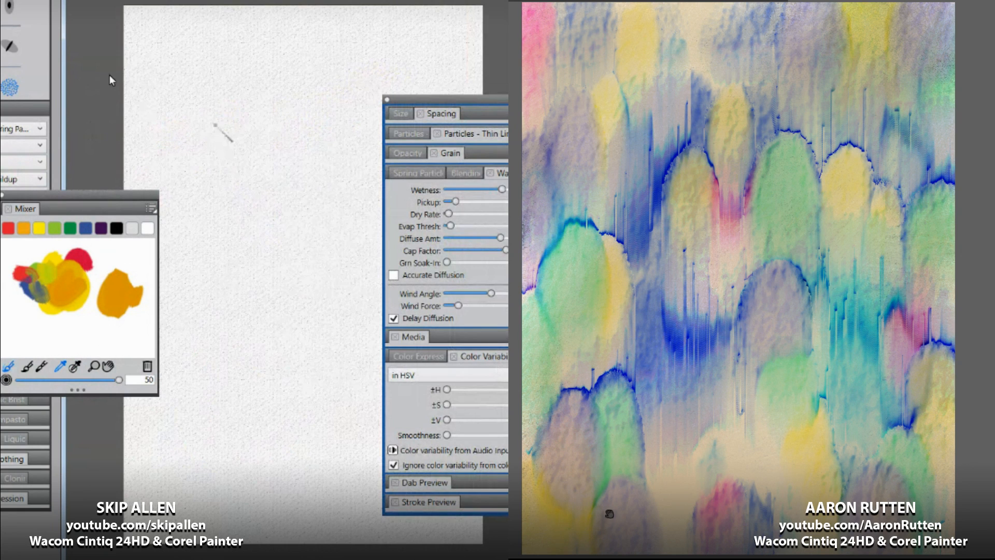
{"action": "mouse_move", "coordinate": [126, 90]}
{"action": "left_mouse_down"}
{"action": "mouse_move", "coordinate": [242, 125]}
{"action": "mouse_move", "coordinate": [224, 206]}
{"action": "mouse_move", "coordinate": [335, 111]}
{"action": "mouse_move", "coordinate": [237, 248]}
{"action": "mouse_move", "coordinate": [253, 234]}
{"action": "mouse_move", "coordinate": [310, 245]}
{"action": "mouse_move", "coordinate": [283, 273]}
{"action": "left_mouse_up"}
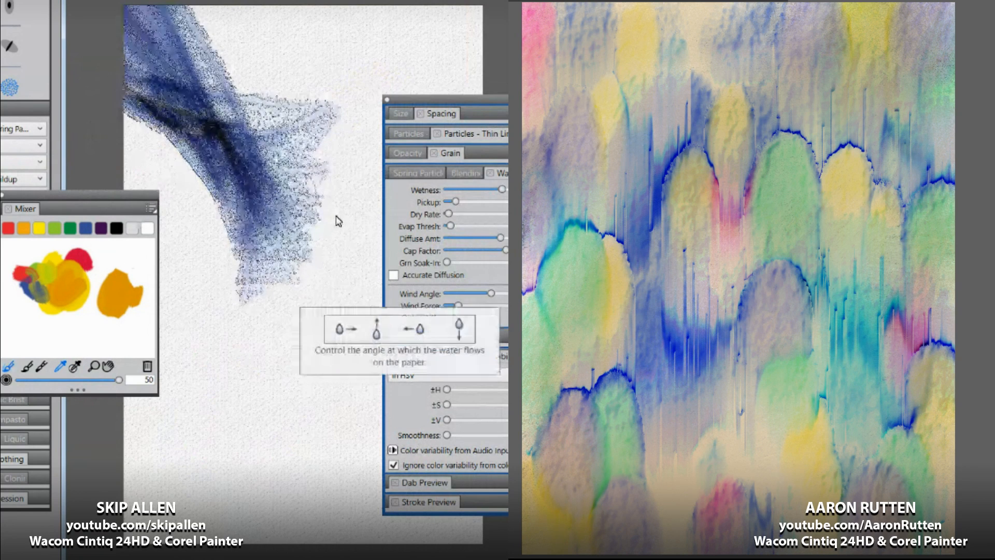
Step: Lower the watercolor brush's Wind Angle twice and extend the test wash downward on the white canvas
{"action": "left_click_drag", "start_coordinate": [491, 294], "coordinate": [469, 293]}
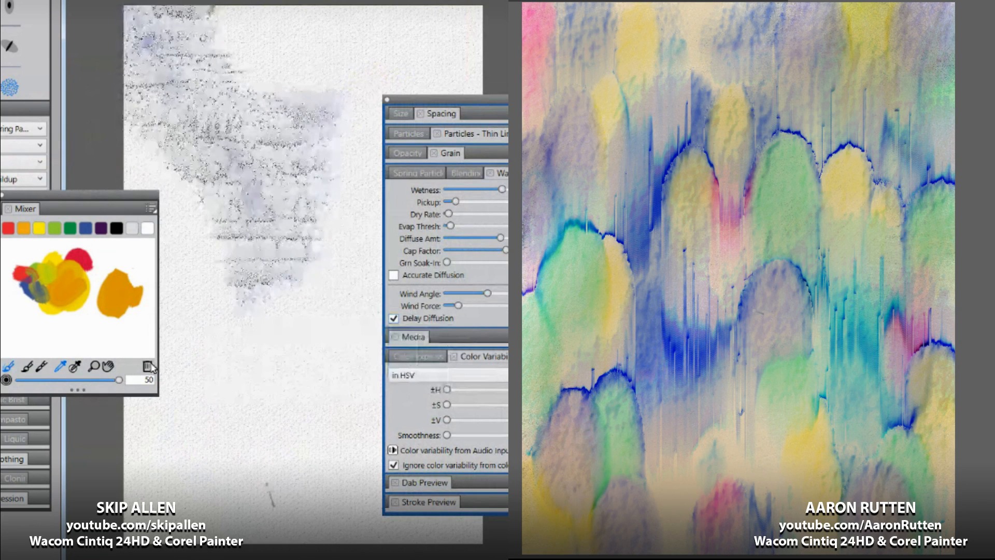
{"action": "left_click_drag", "start_coordinate": [487, 293], "coordinate": [466, 293]}
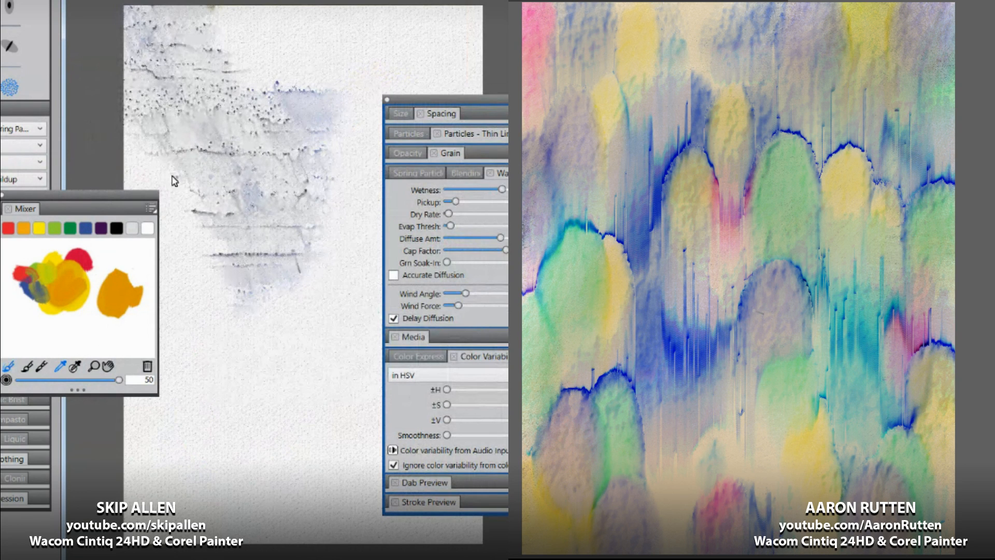
{"action": "mouse_move", "coordinate": [305, 271]}
{"action": "left_mouse_down"}
{"action": "mouse_move", "coordinate": [328, 288]}
{"action": "mouse_move", "coordinate": [370, 383]}
{"action": "mouse_move", "coordinate": [239, 363]}
{"action": "mouse_move", "coordinate": [287, 320]}
{"action": "mouse_move", "coordinate": [177, 450]}
{"action": "left_mouse_up"}
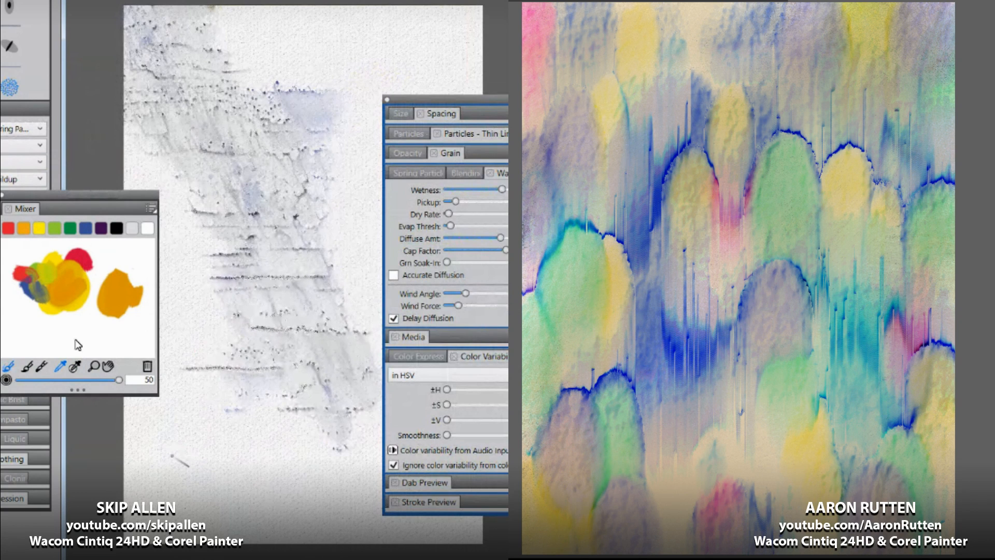
Step: Try wide blue particle watercolor strokes in the lower-right part of the white canvas and undo them
{"action": "mouse_move", "coordinate": [223, 27]}
{"action": "left_mouse_down"}
{"action": "mouse_move", "coordinate": [201, 32]}
{"action": "mouse_move", "coordinate": [160, 96]}
{"action": "mouse_move", "coordinate": [154, 161]}
{"action": "mouse_move", "coordinate": [189, 283]}
{"action": "mouse_move", "coordinate": [169, 275]}
{"action": "mouse_move", "coordinate": [152, 285]}
{"action": "left_mouse_up"}
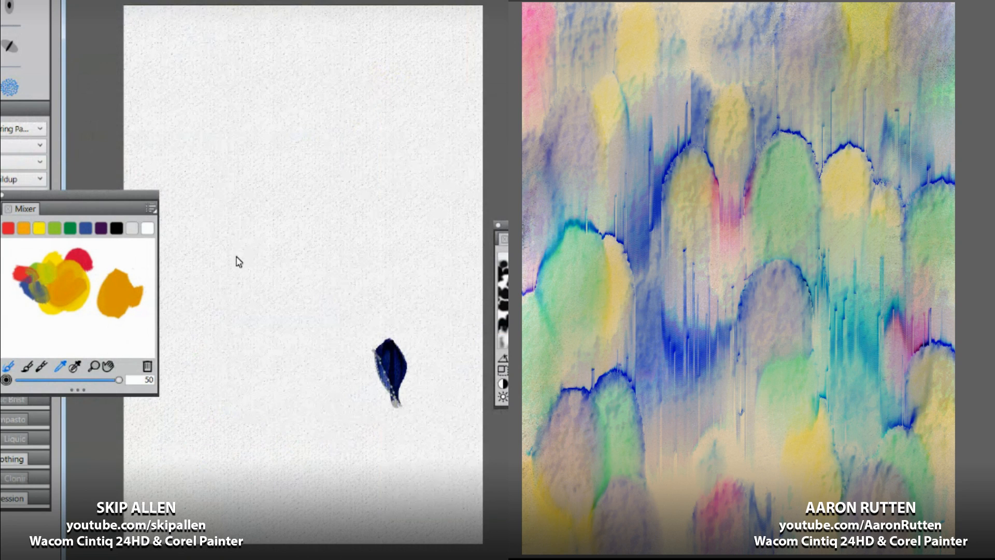
{"action": "mouse_move", "coordinate": [236, 256]}
{"action": "left_mouse_down"}
{"action": "mouse_move", "coordinate": [229, 231]}
{"action": "mouse_move", "coordinate": [289, 169]}
{"action": "left_mouse_up"}
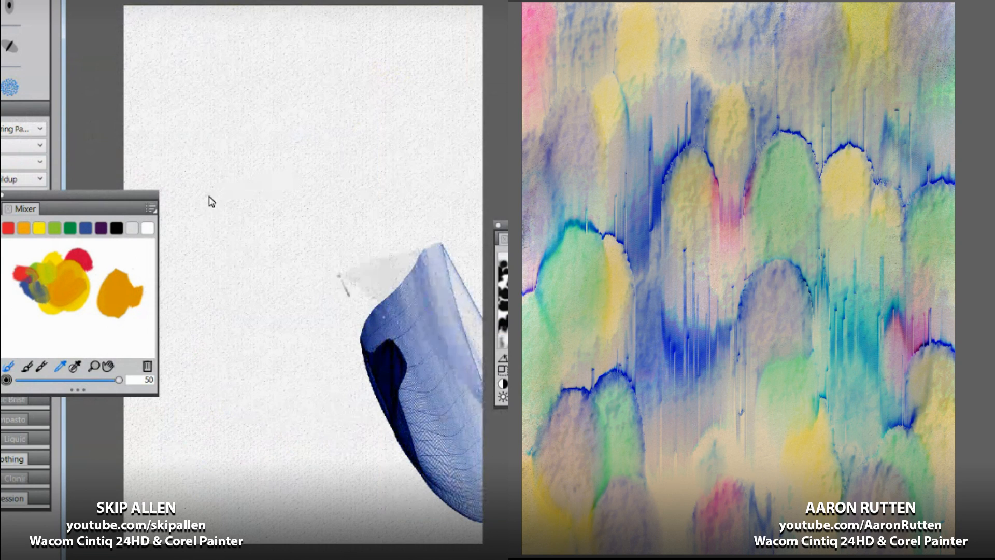
{"action": "mouse_move", "coordinate": [176, 248]}
{"action": "left_mouse_down"}
{"action": "mouse_move", "coordinate": [201, 201]}
{"action": "mouse_move", "coordinate": [242, 162]}
{"action": "mouse_move", "coordinate": [296, 145]}
{"action": "left_mouse_up"}
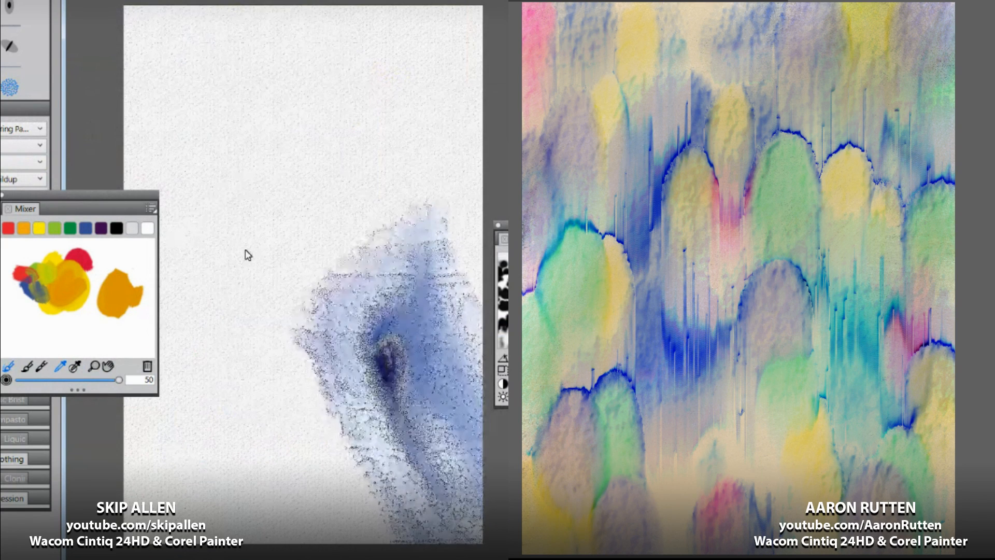
{"action": "key", "text": "ctrl+z"}
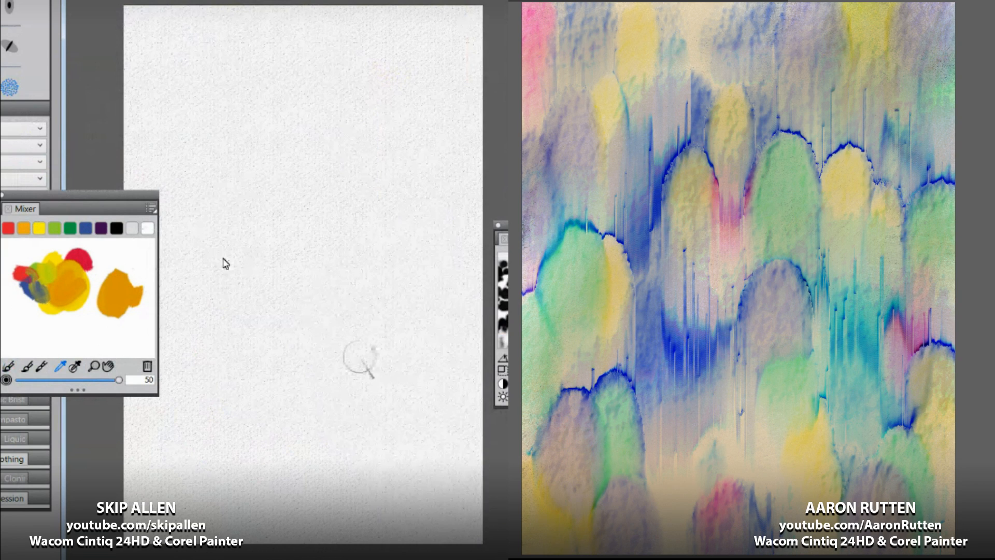
Step: Hide the Mixer beside the white canvas, and outline the dripping painting's ovals in black from upper left to lower right
{"action": "key", "text": "ctrl+2"}
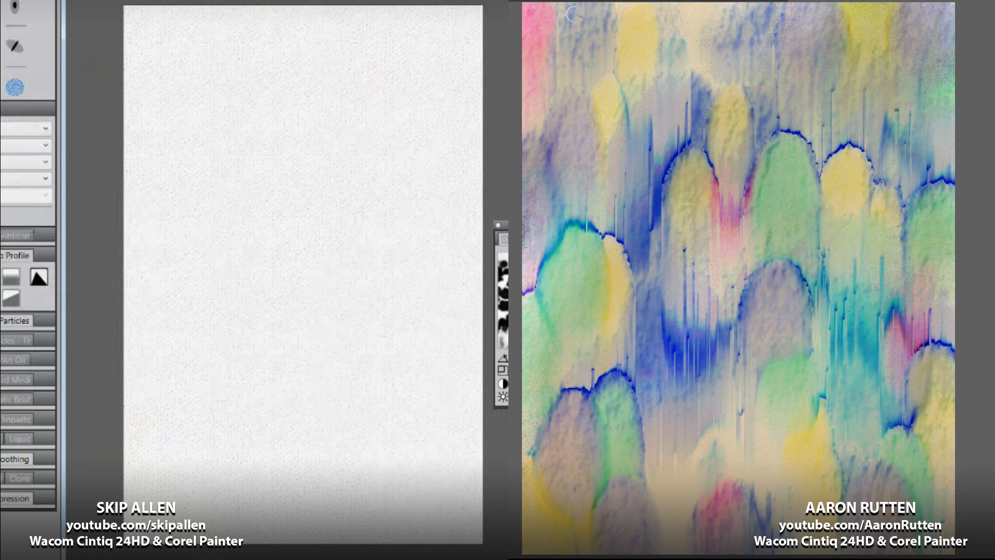
{"action": "left_click_drag", "start_coordinate": [558, 7], "coordinate": [556, 23]}
{"action": "mouse_move", "coordinate": [629, 95]}
{"action": "left_mouse_down"}
{"action": "mouse_move", "coordinate": [655, 141]}
{"action": "mouse_move", "coordinate": [709, 150]}
{"action": "mouse_move", "coordinate": [716, 217]}
{"action": "mouse_move", "coordinate": [740, 235]}
{"action": "mouse_move", "coordinate": [773, 129]}
{"action": "mouse_move", "coordinate": [804, 138]}
{"action": "mouse_move", "coordinate": [817, 174]}
{"action": "mouse_move", "coordinate": [808, 302]}
{"action": "mouse_move", "coordinate": [777, 263]}
{"action": "mouse_move", "coordinate": [736, 320]}
{"action": "mouse_move", "coordinate": [734, 370]}
{"action": "mouse_move", "coordinate": [753, 420]}
{"action": "mouse_move", "coordinate": [782, 355]}
{"action": "mouse_move", "coordinate": [811, 375]}
{"action": "mouse_move", "coordinate": [834, 452]}
{"action": "mouse_move", "coordinate": [853, 473]}
{"action": "mouse_move", "coordinate": [882, 429]}
{"action": "mouse_move", "coordinate": [921, 411]}
{"action": "mouse_move", "coordinate": [922, 341]}
{"action": "mouse_move", "coordinate": [948, 346]}
{"action": "mouse_move", "coordinate": [960, 380]}
{"action": "left_mouse_up"}
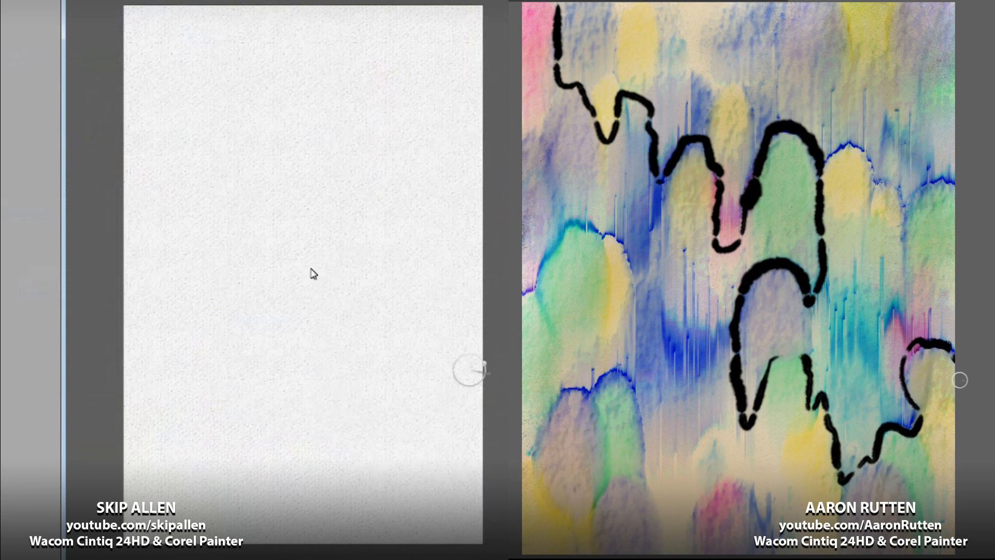
Step: Bring up the pop-up colour wheel on the white canvas, and add black outlines near the right edge of the other painting
{"action": "right_click", "coordinate": [348, 230]}
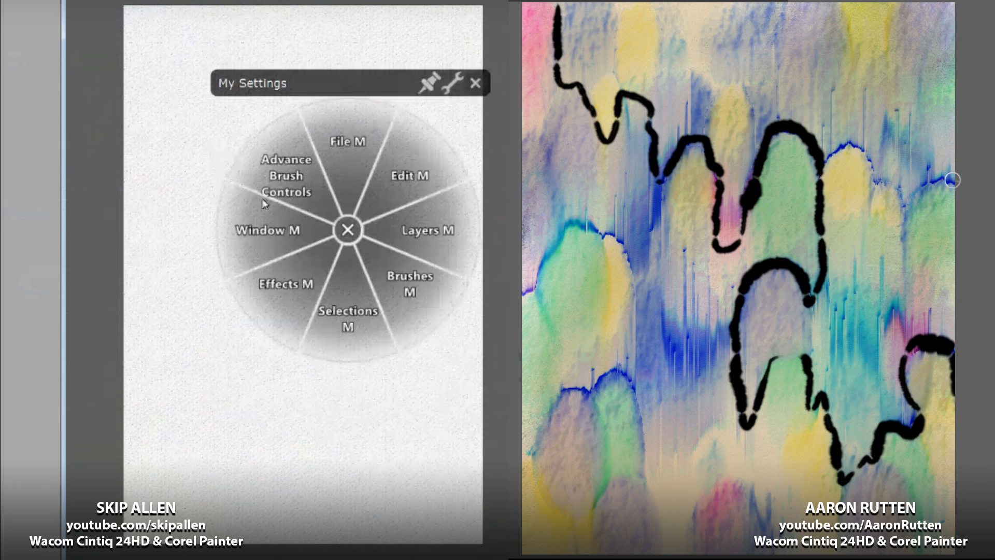
{"action": "left_click", "coordinate": [410, 284]}
{"action": "mouse_move", "coordinate": [928, 182]}
{"action": "left_mouse_down"}
{"action": "mouse_move", "coordinate": [903, 207]}
{"action": "mouse_move", "coordinate": [911, 304]}
{"action": "left_mouse_up"}
{"action": "left_click", "coordinate": [279, 256]}
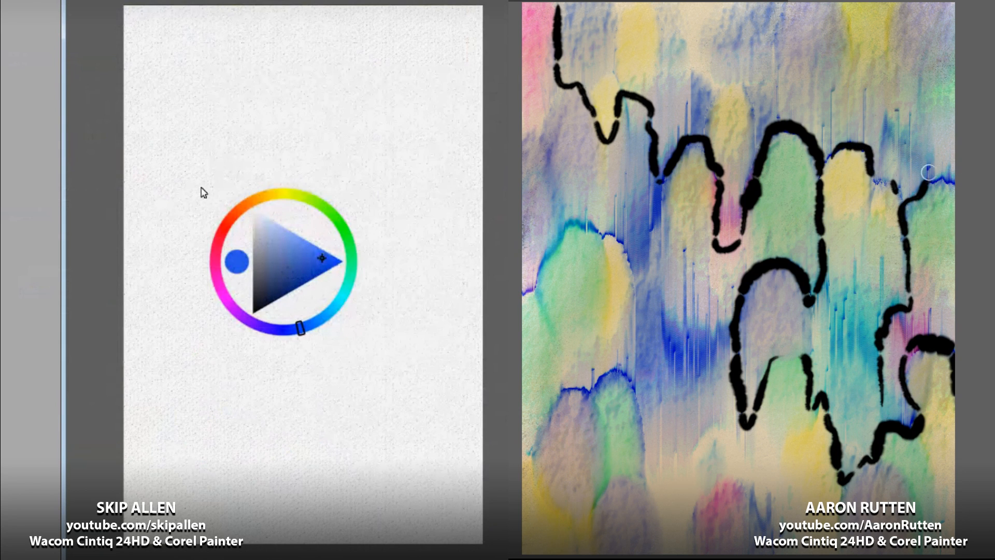
{"action": "left_click_drag", "start_coordinate": [890, 25], "coordinate": [888, 61]}
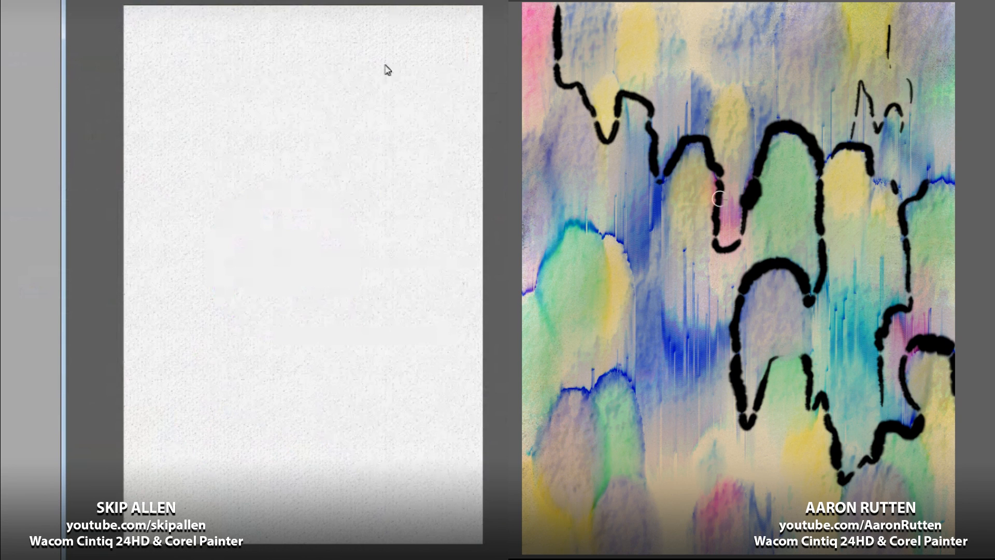
Step: Outline the left and lower ovals of the dripping painting in black, and add a thin jagged line through the blue centre
{"action": "key", "text": "ctrl+b"}
{"action": "left_click_drag", "start_coordinate": [539, 296], "coordinate": [536, 330]}
{"action": "left_click_drag", "start_coordinate": [616, 241], "coordinate": [630, 291]}
{"action": "left_click_drag", "start_coordinate": [631, 298], "coordinate": [636, 348]}
{"action": "mouse_move", "coordinate": [635, 357]}
{"action": "left_mouse_down"}
{"action": "mouse_move", "coordinate": [631, 379]}
{"action": "mouse_move", "coordinate": [598, 408]}
{"action": "left_mouse_up"}
{"action": "mouse_move", "coordinate": [601, 415]}
{"action": "left_mouse_down"}
{"action": "mouse_move", "coordinate": [606, 466]}
{"action": "mouse_move", "coordinate": [592, 542]}
{"action": "left_mouse_up"}
{"action": "left_click_drag", "start_coordinate": [635, 392], "coordinate": [638, 410]}
{"action": "mouse_move", "coordinate": [747, 489]}
{"action": "left_mouse_down"}
{"action": "mouse_move", "coordinate": [700, 522]}
{"action": "mouse_move", "coordinate": [761, 523]}
{"action": "left_mouse_up"}
{"action": "mouse_move", "coordinate": [677, 325]}
{"action": "left_mouse_down"}
{"action": "mouse_move", "coordinate": [684, 256]}
{"action": "mouse_move", "coordinate": [700, 323]}
{"action": "left_mouse_up"}
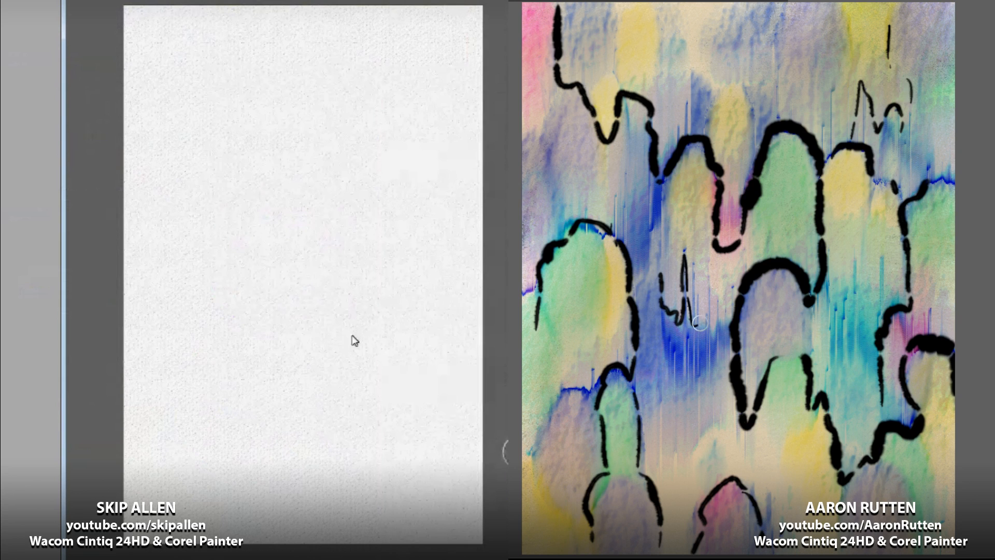
{"action": "left_click_drag", "start_coordinate": [709, 431], "coordinate": [711, 445]}
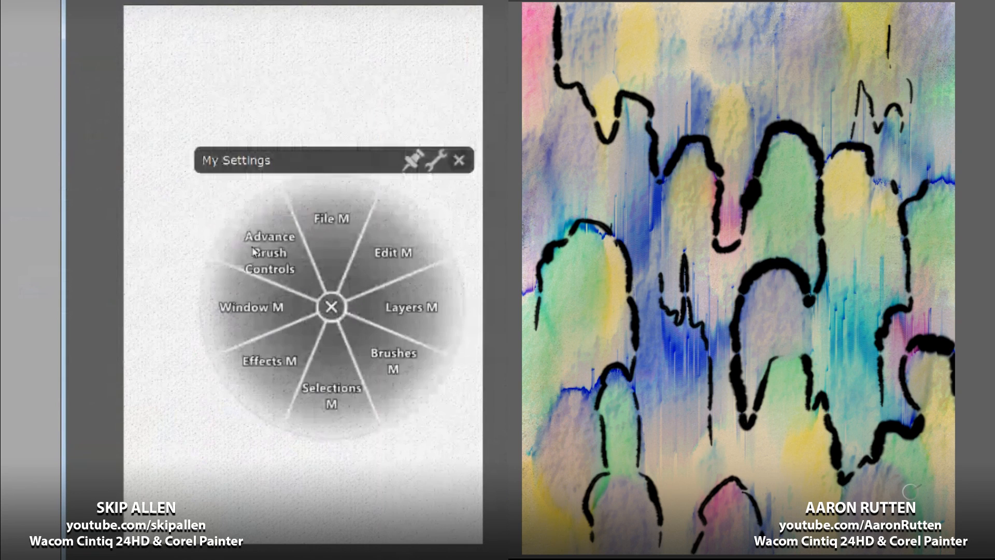
Step: Pick a pale olive yellow from the pop-up colour wheel for the white canvas
{"action": "left_click", "coordinate": [383, 358]}
{"action": "left_click", "coordinate": [249, 338]}
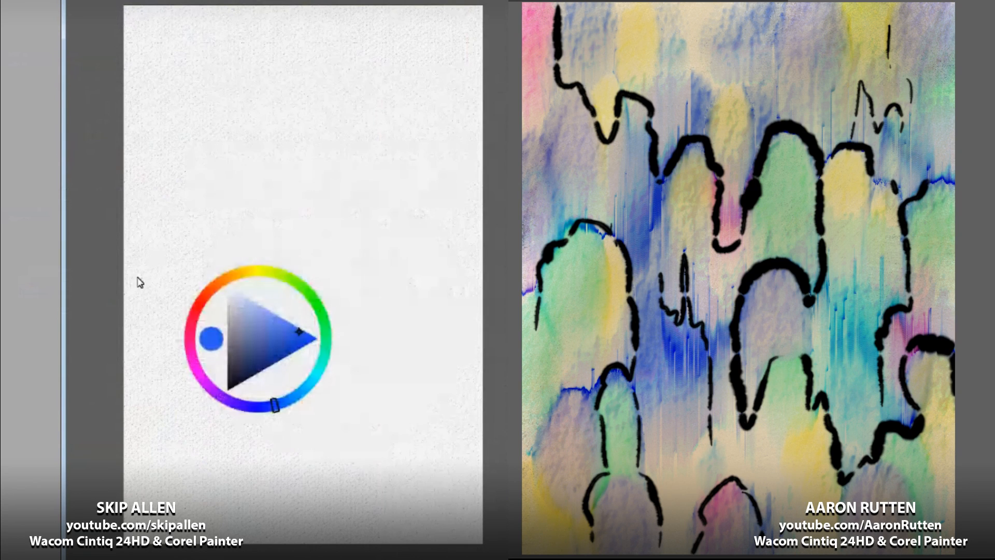
{"action": "left_click", "coordinate": [261, 272]}
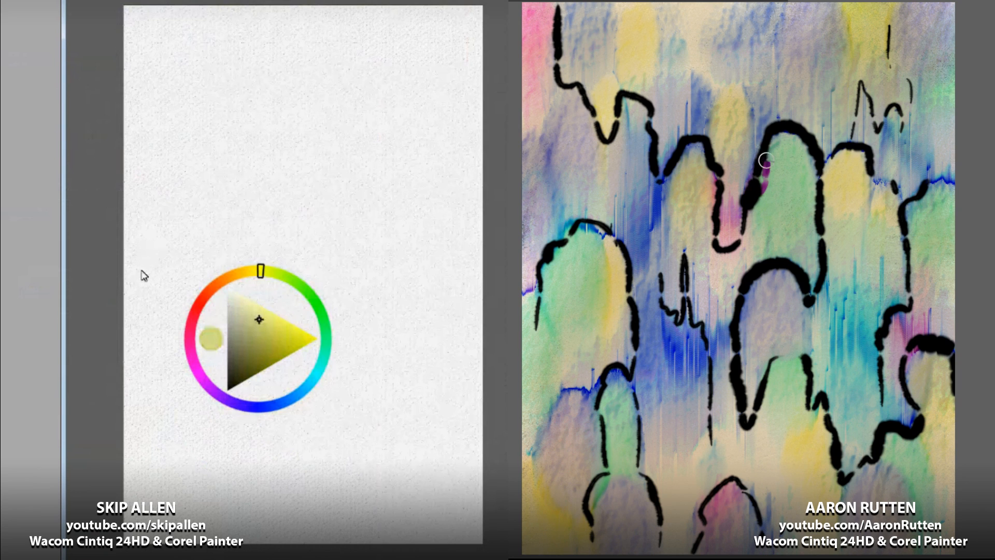
Step: Trace magenta strokes along the black outlines of the central arches and the right side of the dripping painting
{"action": "mouse_move", "coordinate": [767, 160]}
{"action": "left_mouse_down"}
{"action": "mouse_move", "coordinate": [789, 134]}
{"action": "mouse_move", "coordinate": [807, 190]}
{"action": "left_mouse_up"}
{"action": "mouse_move", "coordinate": [794, 258]}
{"action": "left_mouse_down"}
{"action": "mouse_move", "coordinate": [732, 289]}
{"action": "mouse_move", "coordinate": [729, 352]}
{"action": "left_mouse_up"}
{"action": "mouse_move", "coordinate": [745, 396]}
{"action": "left_mouse_down"}
{"action": "mouse_move", "coordinate": [809, 393]}
{"action": "mouse_move", "coordinate": [842, 412]}
{"action": "mouse_move", "coordinate": [907, 310]}
{"action": "mouse_move", "coordinate": [952, 182]}
{"action": "left_mouse_up"}
{"action": "key", "text": "shift+s"}
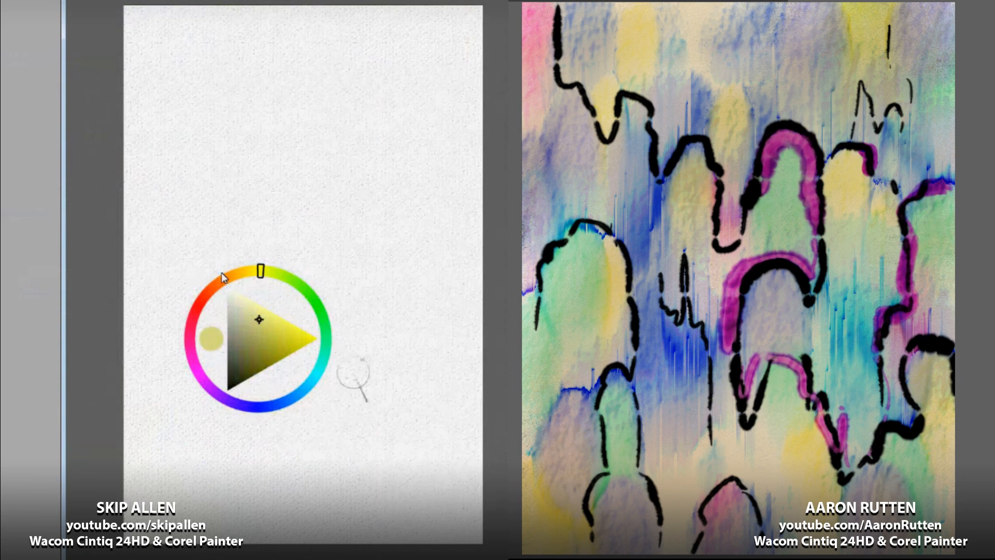
Step: Trace thick blue strokes along the painting's left-hand black outlines, and start yellow and blue strokes on the white canvas
{"action": "mouse_move", "coordinate": [706, 168]}
{"action": "left_mouse_down"}
{"action": "mouse_move", "coordinate": [674, 161]}
{"action": "mouse_move", "coordinate": [646, 110]}
{"action": "mouse_move", "coordinate": [601, 154]}
{"action": "mouse_move", "coordinate": [553, 94]}
{"action": "mouse_move", "coordinate": [556, 5]}
{"action": "left_mouse_up"}
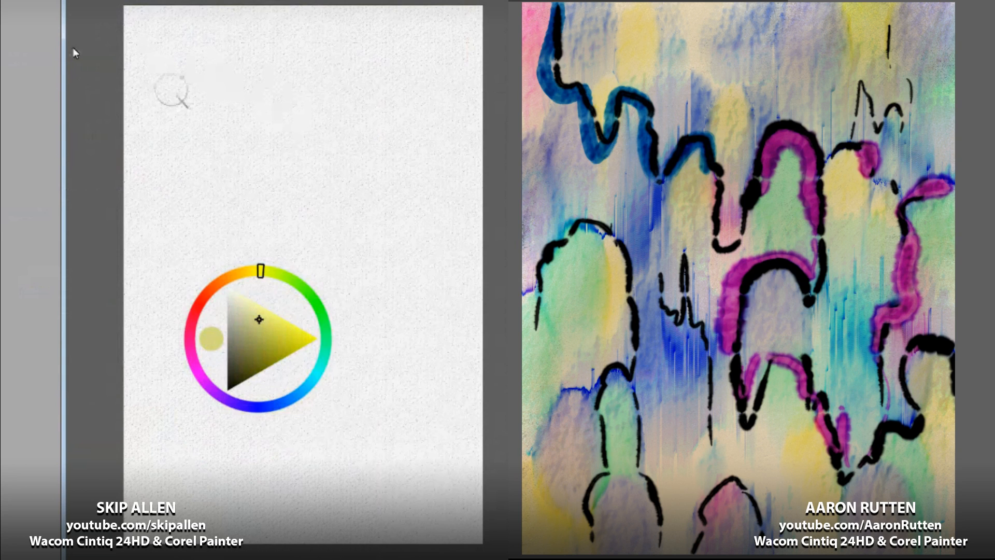
{"action": "left_click_drag", "start_coordinate": [163, 98], "coordinate": [196, 79]}
{"action": "left_click_drag", "start_coordinate": [562, 228], "coordinate": [621, 228]}
{"action": "left_click_drag", "start_coordinate": [195, 79], "coordinate": [241, 47]}
{"action": "left_click_drag", "start_coordinate": [621, 228], "coordinate": [601, 370]}
{"action": "left_click_drag", "start_coordinate": [614, 387], "coordinate": [614, 459]}
{"action": "mouse_move", "coordinate": [206, 97]}
{"action": "left_mouse_down"}
{"action": "mouse_move", "coordinate": [247, 48]}
{"action": "mouse_move", "coordinate": [287, 40]}
{"action": "mouse_move", "coordinate": [297, 50]}
{"action": "left_mouse_up"}
Step: Trace green along the painting's lower arches and upper-right peak, and add more yellow and blue strokes on the white canvas
{"action": "left_click_drag", "start_coordinate": [237, 76], "coordinate": [301, 60]}
{"action": "left_click_drag", "start_coordinate": [637, 385], "coordinate": [661, 524]}
{"action": "mouse_move", "coordinate": [278, 66]}
{"action": "left_mouse_down"}
{"action": "mouse_move", "coordinate": [312, 62]}
{"action": "mouse_move", "coordinate": [300, 83]}
{"action": "left_mouse_up"}
{"action": "mouse_move", "coordinate": [703, 521]}
{"action": "left_mouse_down"}
{"action": "mouse_move", "coordinate": [736, 479]}
{"action": "mouse_move", "coordinate": [762, 534]}
{"action": "left_mouse_up"}
{"action": "left_click_drag", "start_coordinate": [311, 57], "coordinate": [324, 73]}
{"action": "left_click_drag", "start_coordinate": [850, 141], "coordinate": [876, 114]}
{"action": "left_click_drag", "start_coordinate": [886, 101], "coordinate": [910, 96]}
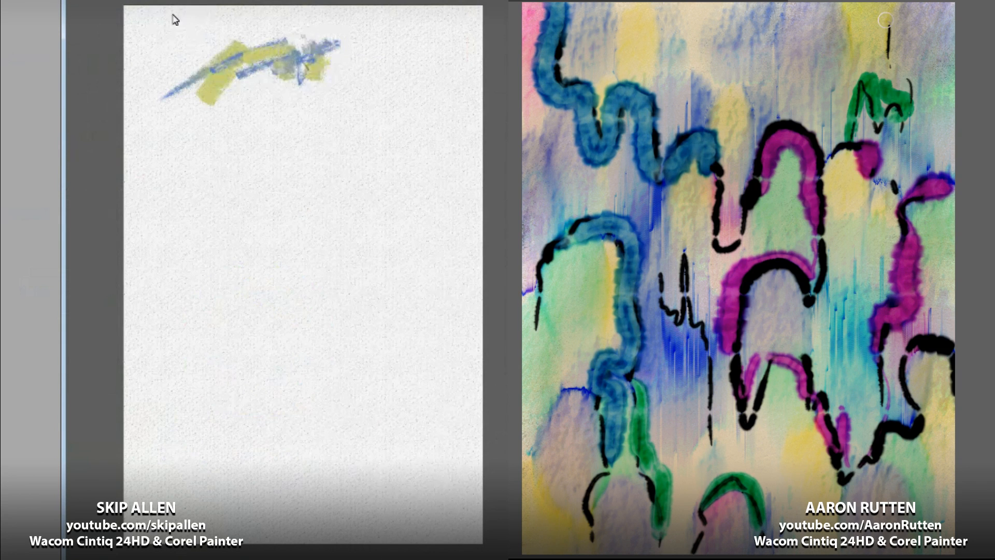
Step: Add green vertical strokes in the upper and left parts of the painting, and layer blue and yellow strokes on the white canvas
{"action": "left_click_drag", "start_coordinate": [314, 48], "coordinate": [251, 49]}
{"action": "left_click_drag", "start_coordinate": [886, 4], "coordinate": [888, 86]}
{"action": "left_click_drag", "start_coordinate": [274, 26], "coordinate": [215, 44]}
{"action": "left_click_drag", "start_coordinate": [691, 68], "coordinate": [689, 118]}
{"action": "left_click_drag", "start_coordinate": [210, 45], "coordinate": [241, 32]}
{"action": "left_click_drag", "start_coordinate": [538, 214], "coordinate": [536, 289]}
{"action": "left_click_drag", "start_coordinate": [205, 48], "coordinate": [223, 21]}
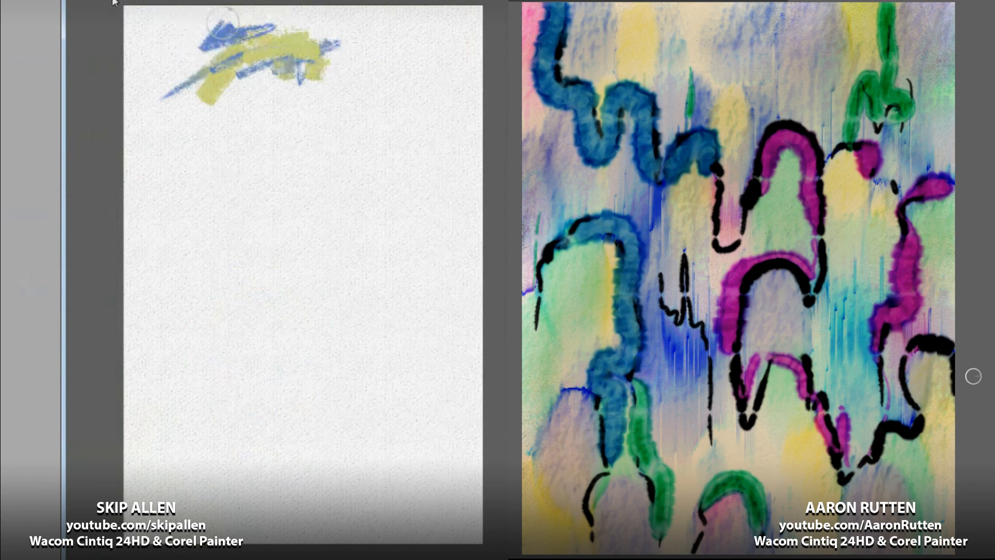
Step: Extend the overlapping yellow and blue strokes into a wider blended patch across the upper part of the white canvas
{"action": "mouse_move", "coordinate": [180, 65]}
{"action": "left_mouse_down"}
{"action": "mouse_move", "coordinate": [230, 42]}
{"action": "mouse_move", "coordinate": [361, 35]}
{"action": "mouse_move", "coordinate": [328, 69]}
{"action": "left_mouse_up"}
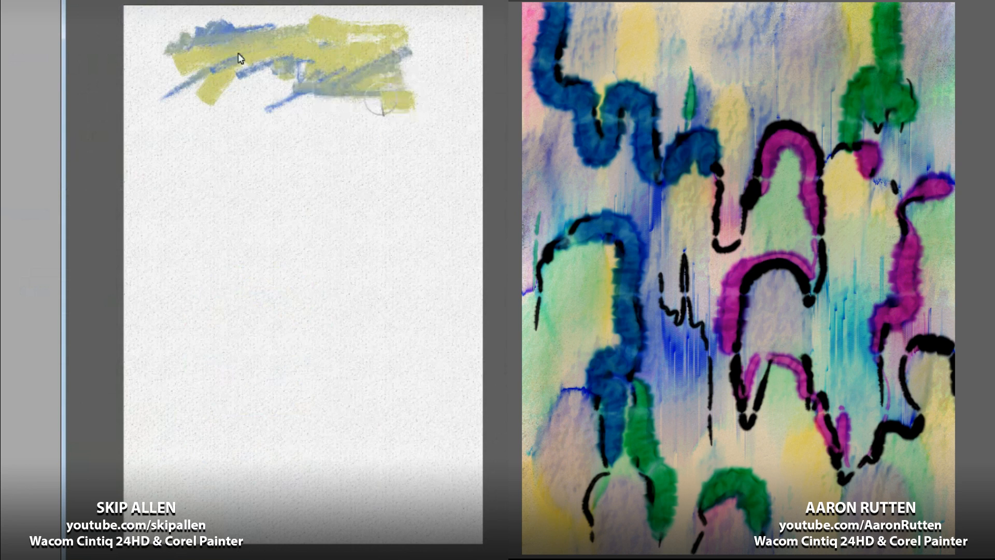
{"action": "left_click_drag", "start_coordinate": [383, 102], "coordinate": [298, 103]}
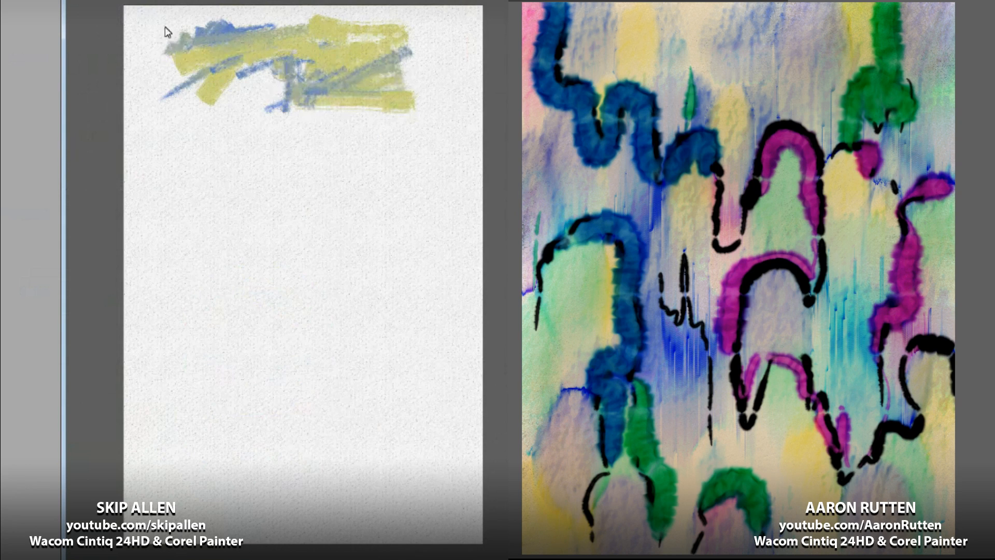
{"action": "left_click_drag", "start_coordinate": [298, 65], "coordinate": [254, 136]}
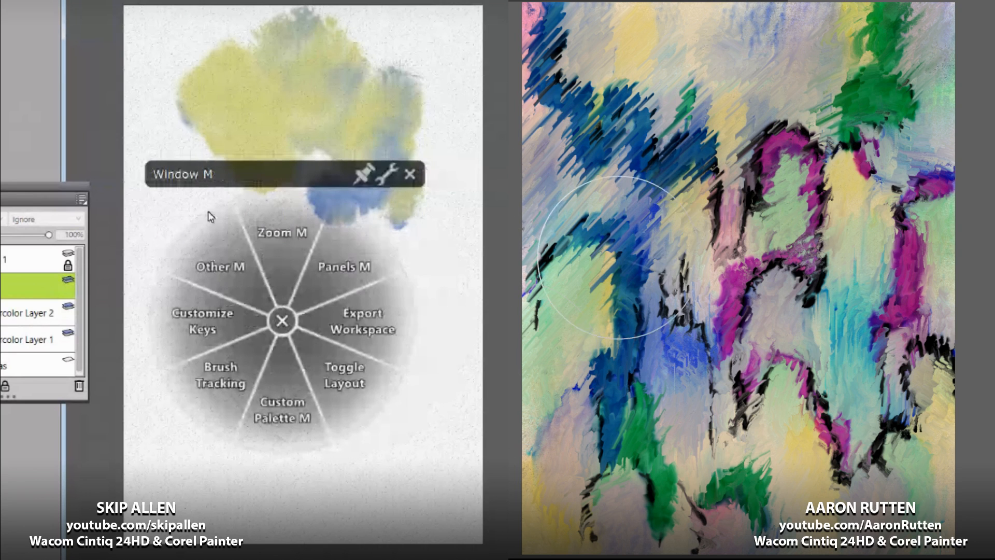
Step: Open General Brush Controls for the white canvas, and move the Layers panel farther from the page
{"action": "left_click", "coordinate": [376, 218]}
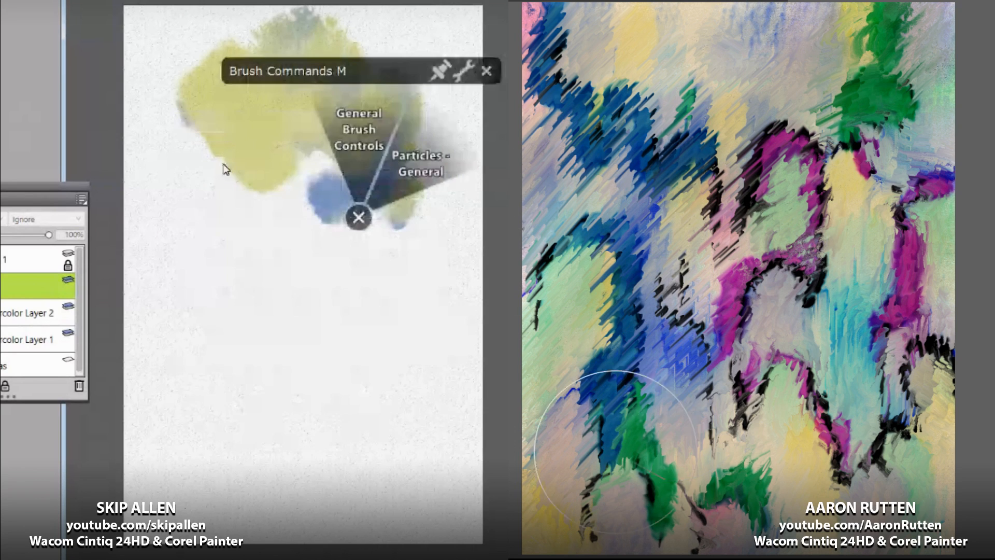
{"action": "left_click", "coordinate": [358, 150]}
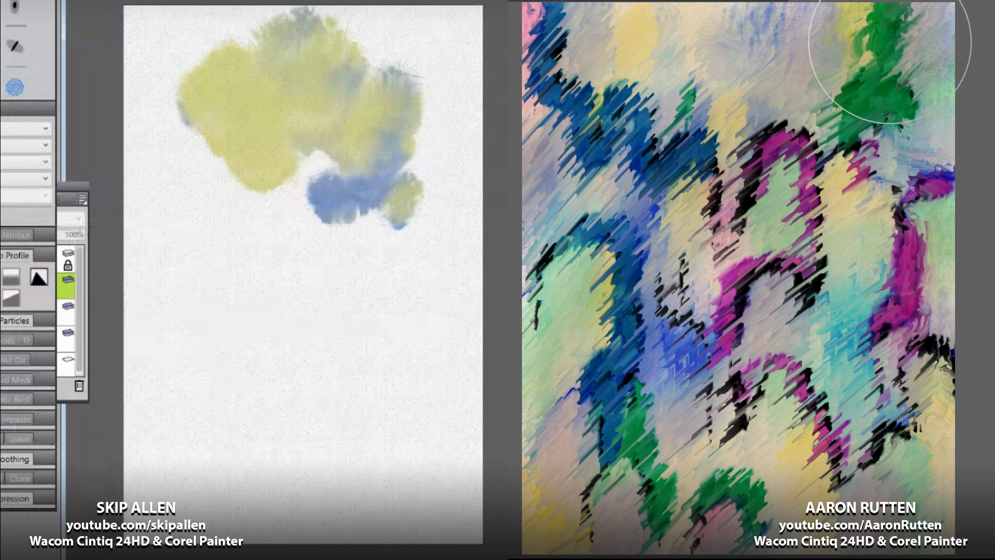
{"action": "left_click", "coordinate": [57, 197]}
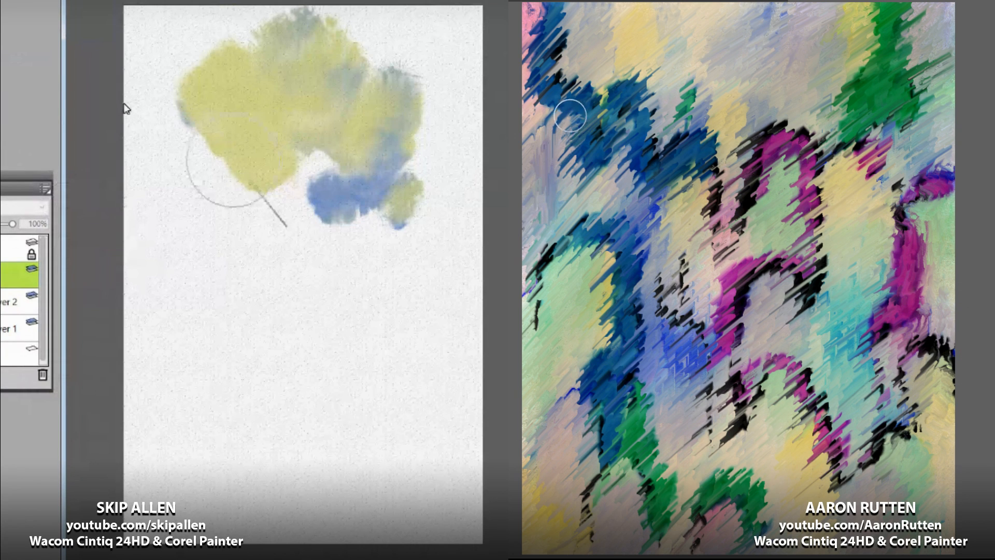
Step: Undo the yellow-blue blob on the white canvas and paint new blended patches of blue and yellow
{"action": "key", "text": "ctrl+z"}
{"action": "mouse_move", "coordinate": [277, 149]}
{"action": "left_mouse_down"}
{"action": "mouse_move", "coordinate": [311, 89]}
{"action": "mouse_move", "coordinate": [266, 155]}
{"action": "mouse_move", "coordinate": [322, 122]}
{"action": "mouse_move", "coordinate": [348, 150]}
{"action": "mouse_move", "coordinate": [337, 160]}
{"action": "mouse_move", "coordinate": [344, 176]}
{"action": "mouse_move", "coordinate": [378, 176]}
{"action": "mouse_move", "coordinate": [264, 215]}
{"action": "mouse_move", "coordinate": [355, 181]}
{"action": "mouse_move", "coordinate": [378, 160]}
{"action": "mouse_move", "coordinate": [405, 166]}
{"action": "mouse_move", "coordinate": [410, 145]}
{"action": "mouse_move", "coordinate": [205, 122]}
{"action": "mouse_move", "coordinate": [249, 93]}
{"action": "mouse_move", "coordinate": [207, 129]}
{"action": "mouse_move", "coordinate": [243, 134]}
{"action": "mouse_move", "coordinate": [201, 166]}
{"action": "mouse_move", "coordinate": [222, 148]}
{"action": "mouse_move", "coordinate": [228, 171]}
{"action": "mouse_move", "coordinate": [254, 171]}
{"action": "mouse_move", "coordinate": [228, 134]}
{"action": "mouse_move", "coordinate": [236, 112]}
{"action": "mouse_move", "coordinate": [265, 148]}
{"action": "mouse_move", "coordinate": [234, 156]}
{"action": "mouse_move", "coordinate": [222, 189]}
{"action": "mouse_move", "coordinate": [226, 165]}
{"action": "left_mouse_up"}
Step: Smear the blue, magenta, green and black shapes of the outlined painting with mostly vertical strokes
{"action": "mouse_move", "coordinate": [849, 403]}
{"action": "left_mouse_down"}
{"action": "mouse_move", "coordinate": [827, 431]}
{"action": "mouse_move", "coordinate": [827, 387]}
{"action": "mouse_move", "coordinate": [817, 380]}
{"action": "mouse_move", "coordinate": [856, 456]}
{"action": "left_mouse_up"}
{"action": "mouse_move", "coordinate": [736, 485]}
{"action": "left_mouse_down"}
{"action": "mouse_move", "coordinate": [745, 542]}
{"action": "mouse_move", "coordinate": [611, 466]}
{"action": "mouse_move", "coordinate": [658, 479]}
{"action": "mouse_move", "coordinate": [572, 419]}
{"action": "mouse_move", "coordinate": [569, 369]}
{"action": "mouse_move", "coordinate": [609, 369]}
{"action": "mouse_move", "coordinate": [659, 307]}
{"action": "mouse_move", "coordinate": [588, 247]}
{"action": "left_mouse_up"}
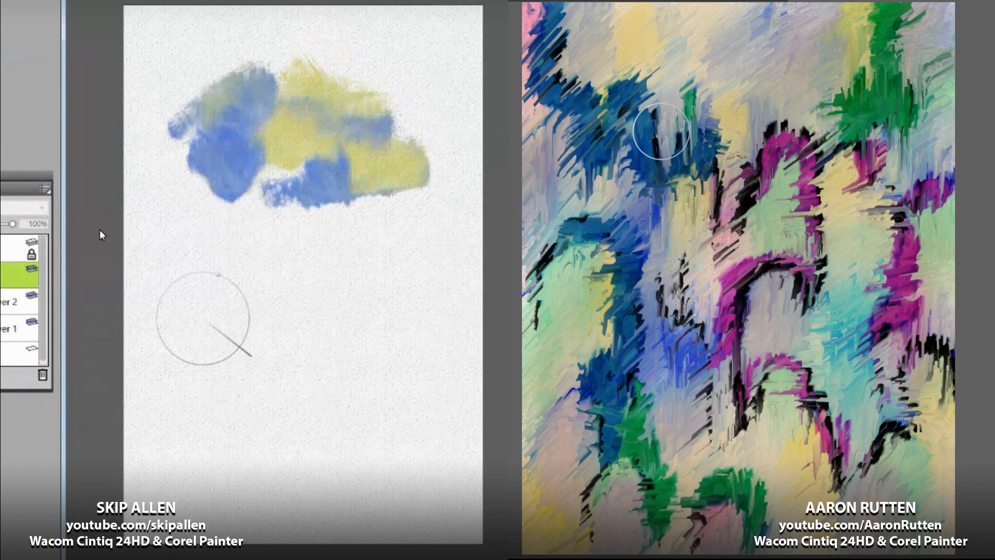
{"action": "mouse_move", "coordinate": [662, 131]}
{"action": "left_mouse_down"}
{"action": "mouse_move", "coordinate": [569, 82]}
{"action": "mouse_move", "coordinate": [540, 22]}
{"action": "left_mouse_up"}
{"action": "left_click_drag", "start_coordinate": [668, 138], "coordinate": [604, 228]}
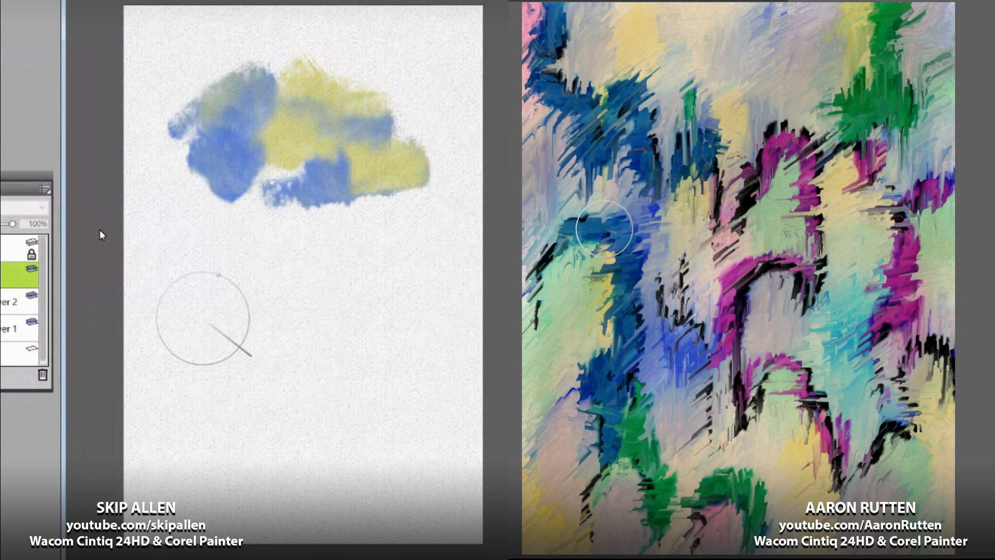
Step: Smear the central magenta arches and neighbouring blue and black shapes with short, mostly horizontal strokes
{"action": "mouse_move", "coordinate": [692, 326]}
{"action": "left_mouse_down"}
{"action": "mouse_move", "coordinate": [761, 256]}
{"action": "mouse_move", "coordinate": [746, 174]}
{"action": "mouse_move", "coordinate": [745, 303]}
{"action": "mouse_move", "coordinate": [813, 290]}
{"action": "mouse_move", "coordinate": [785, 331]}
{"action": "mouse_move", "coordinate": [824, 265]}
{"action": "mouse_move", "coordinate": [794, 214]}
{"action": "mouse_move", "coordinate": [823, 150]}
{"action": "mouse_move", "coordinate": [879, 311]}
{"action": "left_mouse_up"}
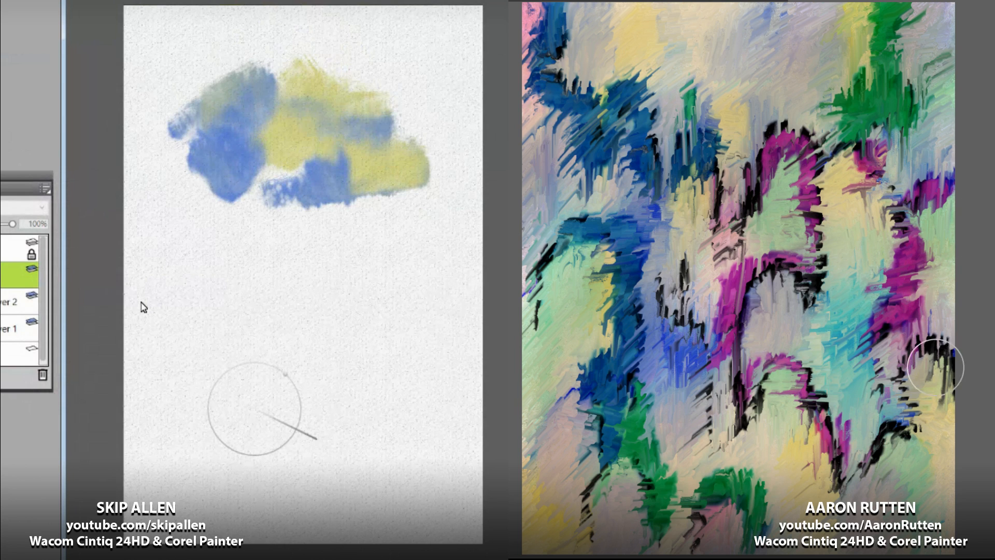
{"action": "left_click_drag", "start_coordinate": [936, 368], "coordinate": [933, 389]}
{"action": "mouse_move", "coordinate": [727, 257]}
{"action": "left_mouse_down"}
{"action": "mouse_move", "coordinate": [777, 331]}
{"action": "mouse_move", "coordinate": [732, 325]}
{"action": "mouse_move", "coordinate": [692, 287]}
{"action": "mouse_move", "coordinate": [597, 287]}
{"action": "mouse_move", "coordinate": [576, 428]}
{"action": "mouse_move", "coordinate": [672, 420]}
{"action": "mouse_move", "coordinate": [737, 478]}
{"action": "left_mouse_up"}
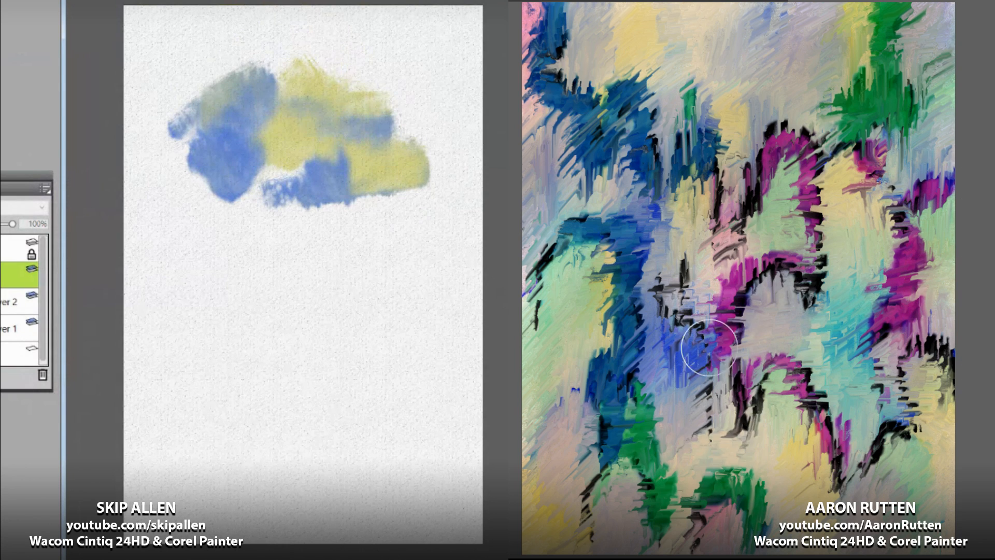
{"action": "mouse_move", "coordinate": [710, 347]}
{"action": "left_mouse_down"}
{"action": "mouse_move", "coordinate": [760, 339]}
{"action": "mouse_move", "coordinate": [755, 377]}
{"action": "mouse_move", "coordinate": [685, 382]}
{"action": "mouse_move", "coordinate": [712, 425]}
{"action": "mouse_move", "coordinate": [754, 407]}
{"action": "mouse_move", "coordinate": [769, 418]}
{"action": "mouse_move", "coordinate": [837, 408]}
{"action": "mouse_move", "coordinate": [817, 339]}
{"action": "mouse_move", "coordinate": [732, 324]}
{"action": "mouse_move", "coordinate": [815, 275]}
{"action": "mouse_move", "coordinate": [801, 303]}
{"action": "mouse_move", "coordinate": [732, 320]}
{"action": "mouse_move", "coordinate": [791, 372]}
{"action": "left_mouse_up"}
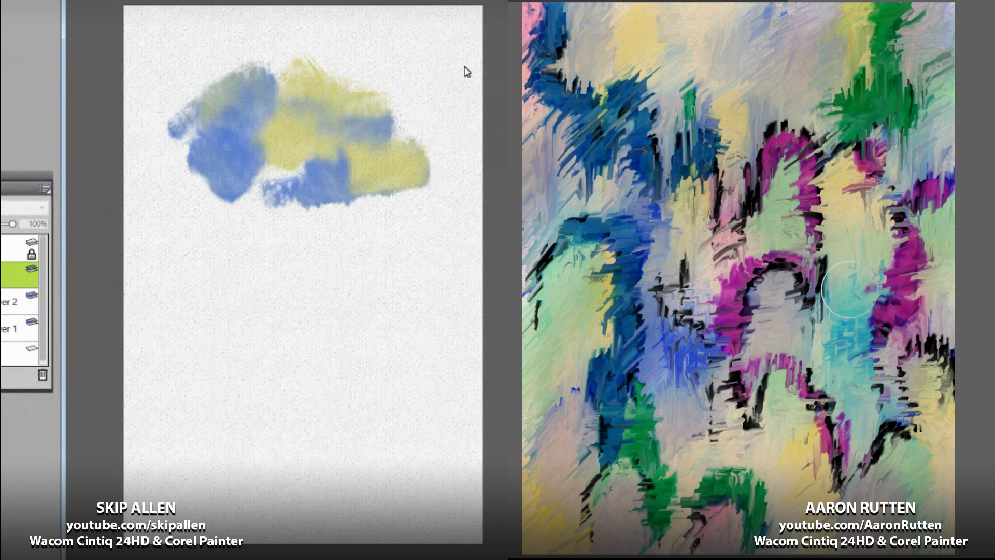
Step: Replace the white canvas's patches with broader blended yellow and blue shapes, and smear the blue, magenta and black areas of the outlined painting
{"action": "mouse_move", "coordinate": [848, 289]}
{"action": "left_mouse_down"}
{"action": "mouse_move", "coordinate": [899, 406]}
{"action": "mouse_move", "coordinate": [845, 399]}
{"action": "mouse_move", "coordinate": [899, 430]}
{"action": "left_mouse_up"}
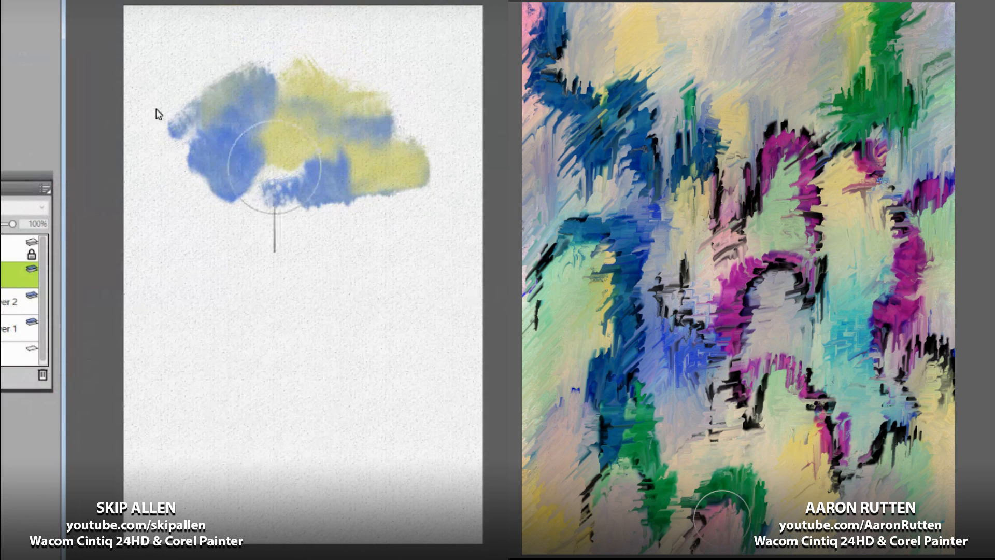
{"action": "key", "text": "ctrl+z"}
{"action": "mouse_move", "coordinate": [271, 76]}
{"action": "left_mouse_down"}
{"action": "mouse_move", "coordinate": [219, 140]}
{"action": "mouse_move", "coordinate": [266, 90]}
{"action": "mouse_move", "coordinate": [282, 147]}
{"action": "mouse_move", "coordinate": [328, 102]}
{"action": "mouse_move", "coordinate": [308, 105]}
{"action": "mouse_move", "coordinate": [300, 92]}
{"action": "mouse_move", "coordinate": [321, 71]}
{"action": "mouse_move", "coordinate": [371, 71]}
{"action": "mouse_move", "coordinate": [319, 112]}
{"action": "mouse_move", "coordinate": [384, 93]}
{"action": "mouse_move", "coordinate": [359, 110]}
{"action": "mouse_move", "coordinate": [400, 110]}
{"action": "mouse_move", "coordinate": [409, 61]}
{"action": "mouse_move", "coordinate": [404, 47]}
{"action": "mouse_move", "coordinate": [223, 65]}
{"action": "mouse_move", "coordinate": [305, 17]}
{"action": "mouse_move", "coordinate": [206, 36]}
{"action": "mouse_move", "coordinate": [216, 32]}
{"action": "mouse_move", "coordinate": [196, 47]}
{"action": "mouse_move", "coordinate": [233, 41]}
{"action": "mouse_move", "coordinate": [174, 64]}
{"action": "mouse_move", "coordinate": [249, 34]}
{"action": "mouse_move", "coordinate": [192, 67]}
{"action": "mouse_move", "coordinate": [279, 30]}
{"action": "mouse_move", "coordinate": [212, 68]}
{"action": "mouse_move", "coordinate": [262, 61]}
{"action": "mouse_move", "coordinate": [349, 127]}
{"action": "mouse_move", "coordinate": [329, 124]}
{"action": "mouse_move", "coordinate": [395, 105]}
{"action": "mouse_move", "coordinate": [288, 142]}
{"action": "mouse_move", "coordinate": [276, 140]}
{"action": "mouse_move", "coordinate": [305, 131]}
{"action": "mouse_move", "coordinate": [140, 140]}
{"action": "mouse_move", "coordinate": [410, 146]}
{"action": "mouse_move", "coordinate": [439, 145]}
{"action": "mouse_move", "coordinate": [423, 145]}
{"action": "mouse_move", "coordinate": [456, 121]}
{"action": "mouse_move", "coordinate": [410, 148]}
{"action": "mouse_move", "coordinate": [444, 110]}
{"action": "mouse_move", "coordinate": [378, 136]}
{"action": "mouse_move", "coordinate": [376, 119]}
{"action": "mouse_move", "coordinate": [305, 155]}
{"action": "mouse_move", "coordinate": [385, 135]}
{"action": "mouse_move", "coordinate": [223, 205]}
{"action": "mouse_move", "coordinate": [281, 169]}
{"action": "mouse_move", "coordinate": [188, 201]}
{"action": "mouse_move", "coordinate": [294, 189]}
{"action": "mouse_move", "coordinate": [382, 120]}
{"action": "mouse_move", "coordinate": [348, 104]}
{"action": "mouse_move", "coordinate": [377, 99]}
{"action": "mouse_move", "coordinate": [382, 127]}
{"action": "mouse_move", "coordinate": [407, 151]}
{"action": "mouse_move", "coordinate": [400, 167]}
{"action": "mouse_move", "coordinate": [295, 186]}
{"action": "mouse_move", "coordinate": [424, 193]}
{"action": "mouse_move", "coordinate": [360, 178]}
{"action": "mouse_move", "coordinate": [441, 180]}
{"action": "mouse_move", "coordinate": [418, 189]}
{"action": "left_mouse_up"}
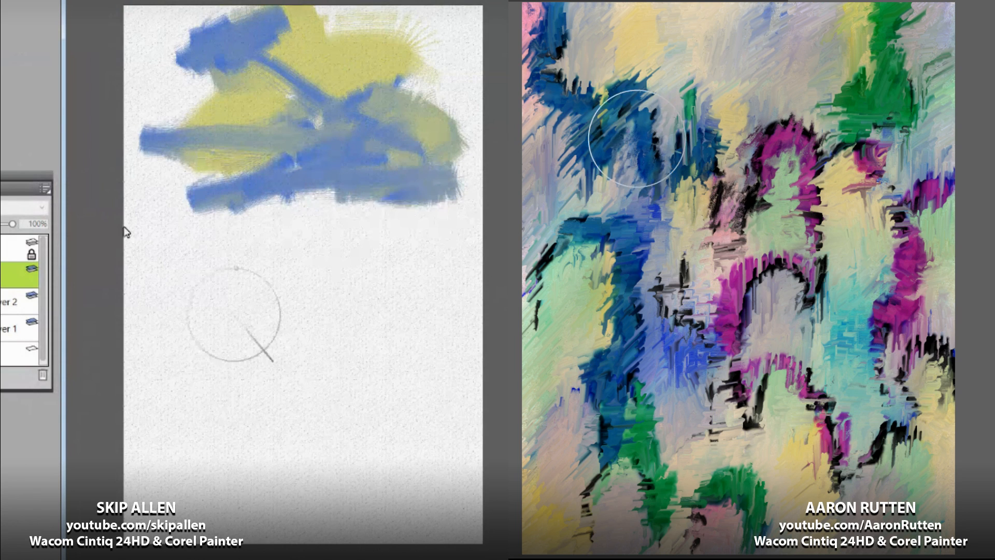
{"action": "mouse_move", "coordinate": [583, 243]}
{"action": "left_mouse_down"}
{"action": "mouse_move", "coordinate": [616, 317]}
{"action": "mouse_move", "coordinate": [598, 388]}
{"action": "mouse_move", "coordinate": [614, 385]}
{"action": "mouse_move", "coordinate": [628, 425]}
{"action": "mouse_move", "coordinate": [646, 400]}
{"action": "mouse_move", "coordinate": [659, 430]}
{"action": "mouse_move", "coordinate": [668, 411]}
{"action": "mouse_move", "coordinate": [664, 454]}
{"action": "mouse_move", "coordinate": [681, 442]}
{"action": "mouse_move", "coordinate": [668, 412]}
{"action": "mouse_move", "coordinate": [688, 424]}
{"action": "mouse_move", "coordinate": [703, 406]}
{"action": "mouse_move", "coordinate": [645, 418]}
{"action": "mouse_move", "coordinate": [676, 411]}
{"action": "mouse_move", "coordinate": [691, 383]}
{"action": "mouse_move", "coordinate": [713, 381]}
{"action": "mouse_move", "coordinate": [721, 307]}
{"action": "left_mouse_up"}
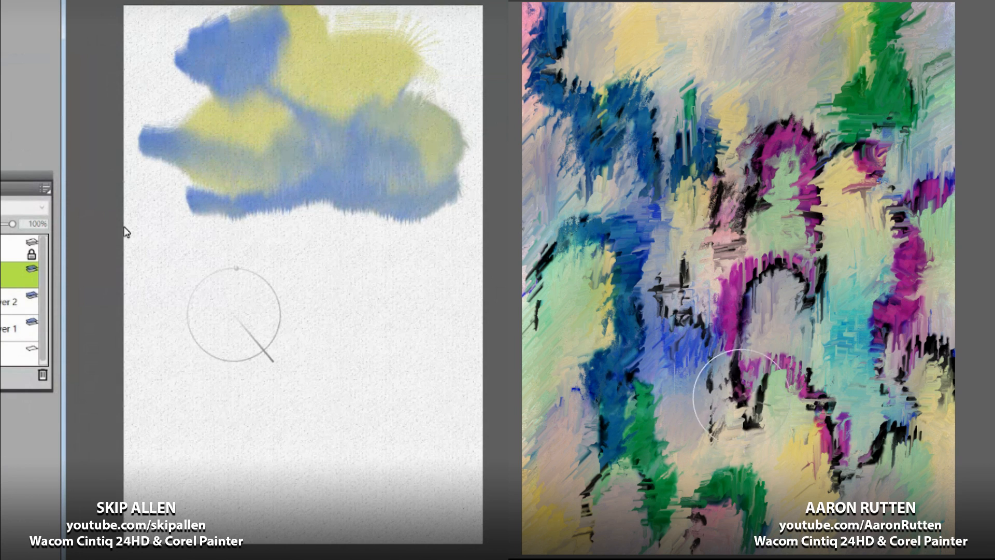
{"action": "mouse_move", "coordinate": [740, 395]}
{"action": "left_mouse_down"}
{"action": "mouse_move", "coordinate": [700, 490]}
{"action": "mouse_move", "coordinate": [714, 519]}
{"action": "mouse_move", "coordinate": [787, 501]}
{"action": "mouse_move", "coordinate": [812, 451]}
{"action": "mouse_move", "coordinate": [839, 451]}
{"action": "mouse_move", "coordinate": [871, 472]}
{"action": "mouse_move", "coordinate": [885, 446]}
{"action": "mouse_move", "coordinate": [873, 437]}
{"action": "mouse_move", "coordinate": [913, 429]}
{"action": "mouse_move", "coordinate": [931, 348]}
{"action": "mouse_move", "coordinate": [928, 357]}
{"action": "mouse_move", "coordinate": [885, 305]}
{"action": "mouse_move", "coordinate": [926, 208]}
{"action": "mouse_move", "coordinate": [897, 129]}
{"action": "mouse_move", "coordinate": [809, 188]}
{"action": "mouse_move", "coordinate": [774, 181]}
{"action": "mouse_move", "coordinate": [770, 209]}
{"action": "mouse_move", "coordinate": [699, 275]}
{"action": "mouse_move", "coordinate": [608, 269]}
{"action": "mouse_move", "coordinate": [658, 353]}
{"action": "left_mouse_up"}
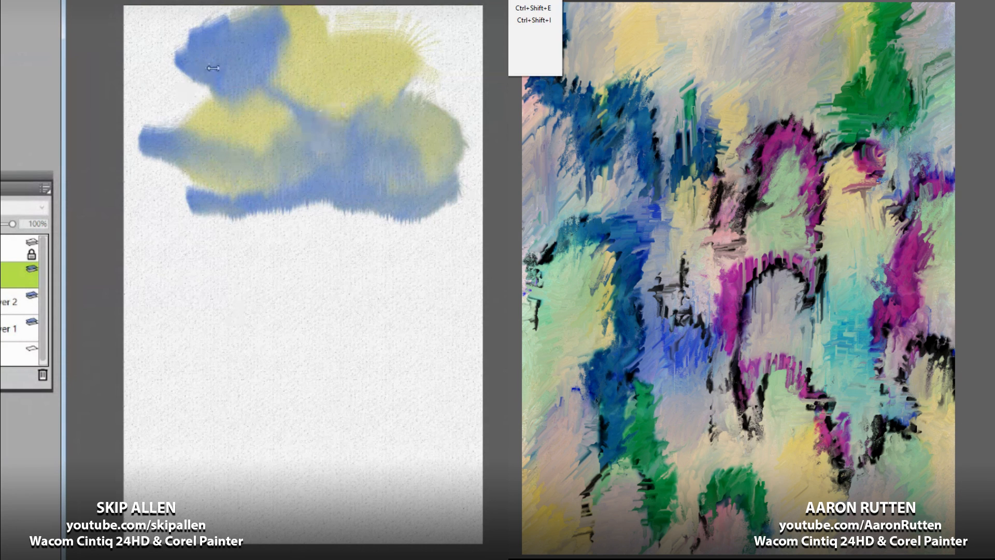
Step: Try shifting the outlined painting's colours with Adjust Color, and test thin raised yellow strokes on the white canvas
{"action": "left_click", "coordinate": [534, 8]}
{"action": "mouse_move", "coordinate": [765, 158]}
{"action": "left_mouse_down"}
{"action": "mouse_move", "coordinate": [939, 175]}
{"action": "mouse_move", "coordinate": [994, 200]}
{"action": "left_mouse_up"}
{"action": "left_click_drag", "start_coordinate": [318, 130], "coordinate": [365, 222]}
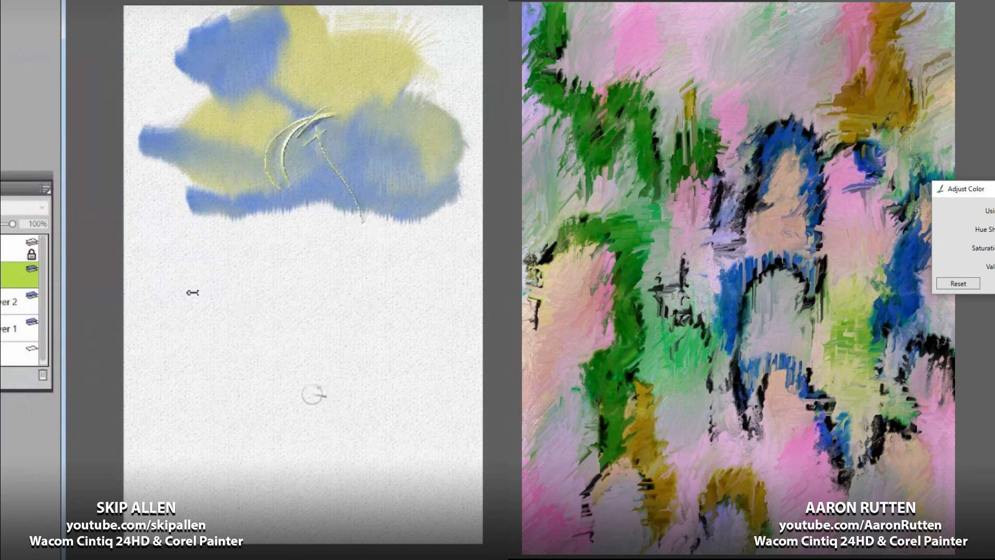
{"action": "key", "text": "ctrl+z"}
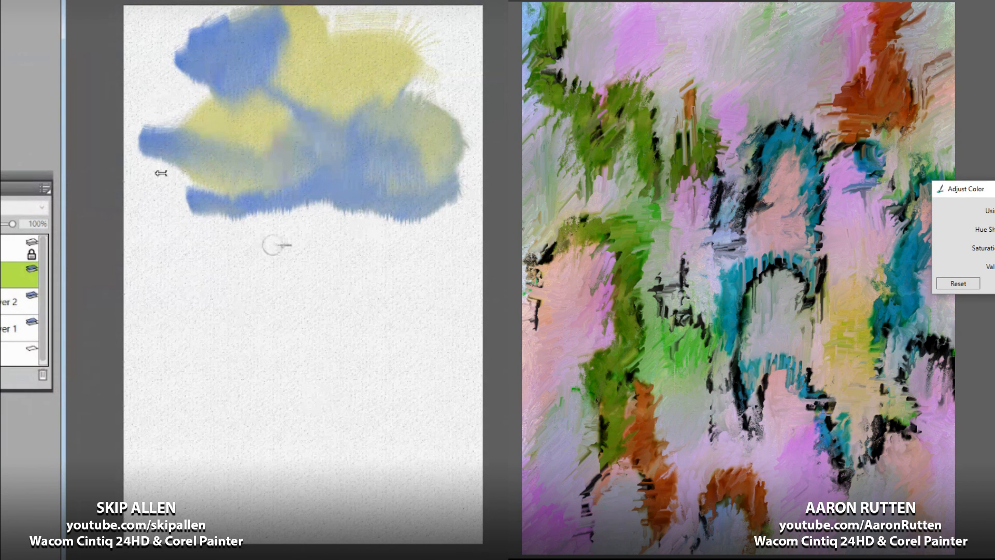
{"action": "left_click_drag", "start_coordinate": [994, 258], "coordinate": [961, 261]}
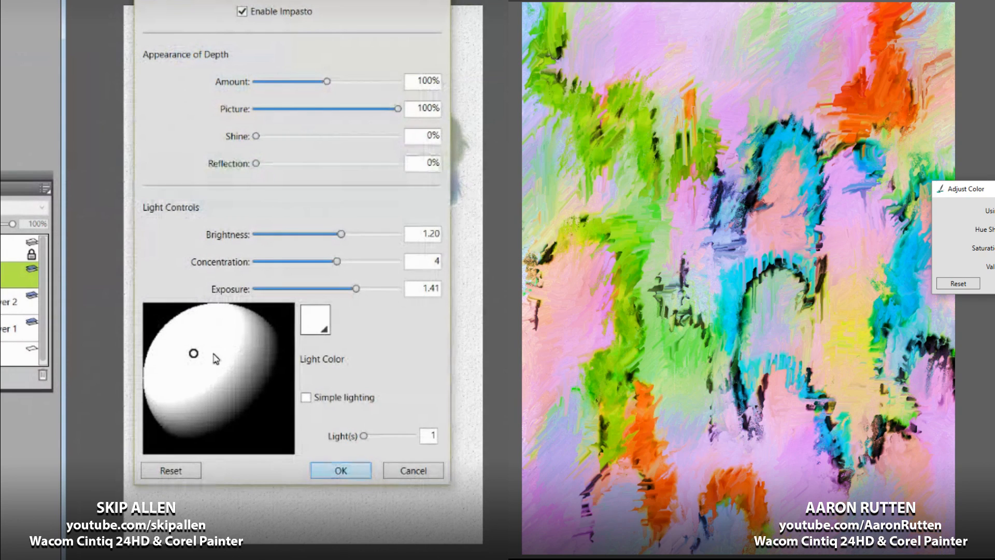
Step: Apply impasto surface lighting with brightness 1.20 and exposure 1.41 to the white canvas, and test thin curved strokes on it
{"action": "left_click", "coordinate": [322, 470]}
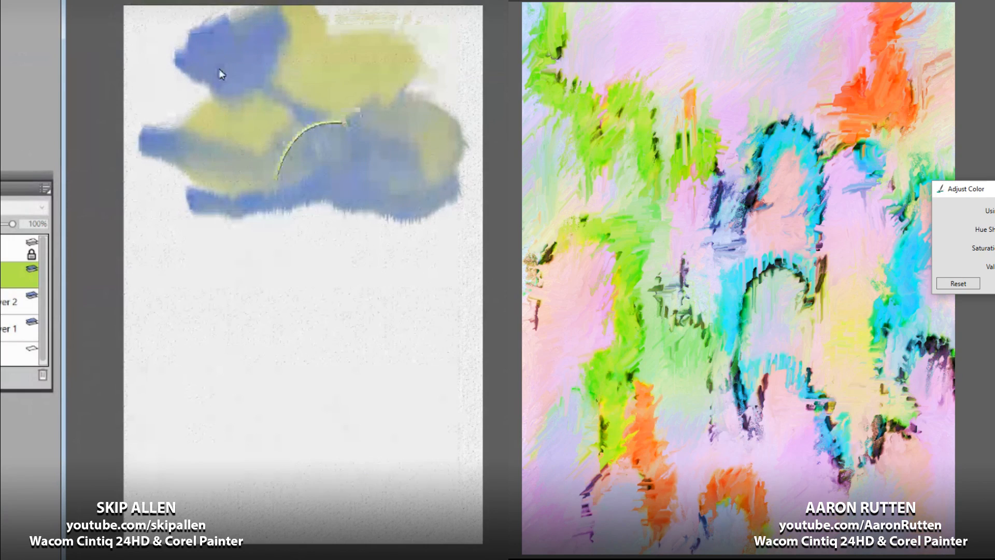
{"action": "mouse_move", "coordinate": [344, 123]}
{"action": "left_mouse_down"}
{"action": "mouse_move", "coordinate": [333, 130]}
{"action": "mouse_move", "coordinate": [371, 145]}
{"action": "mouse_move", "coordinate": [284, 187]}
{"action": "mouse_move", "coordinate": [276, 238]}
{"action": "left_mouse_up"}
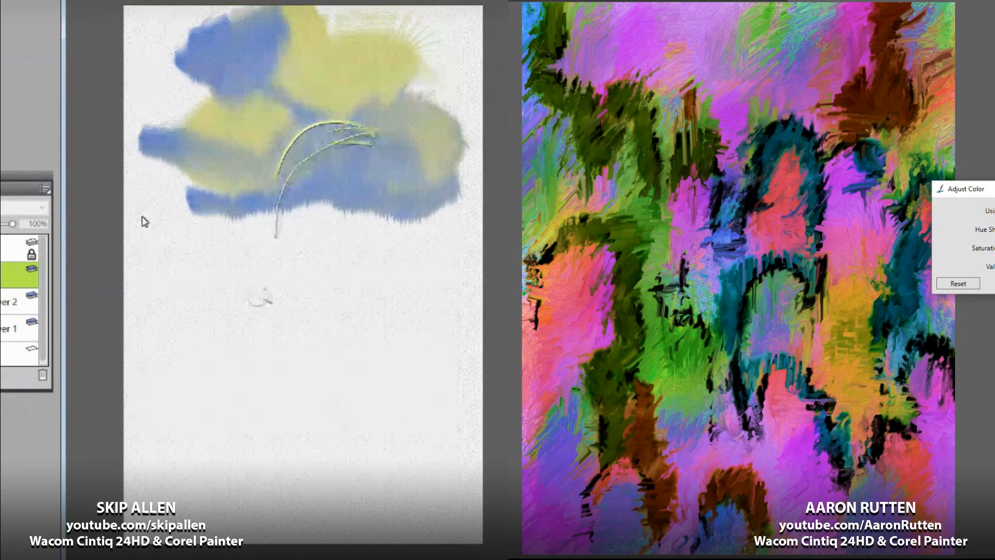
{"action": "key", "text": "ctrl+z"}
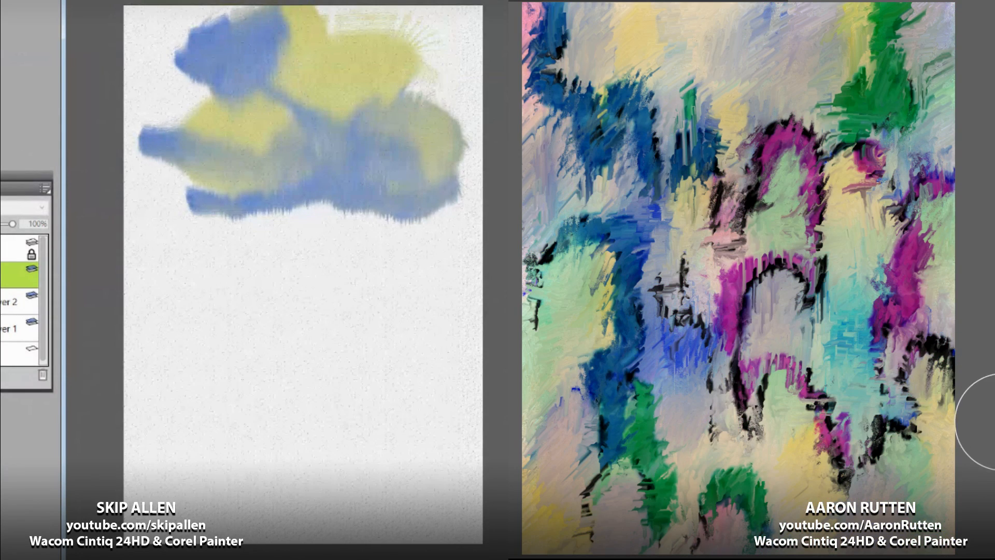
Step: Test a broad diagonal yellow stroke on the white canvas, and move the Adjust Selected Colors dialog clear of the outlined painting
{"action": "mouse_move", "coordinate": [335, 254]}
{"action": "left_mouse_down"}
{"action": "mouse_move", "coordinate": [382, 274]}
{"action": "mouse_move", "coordinate": [375, 259]}
{"action": "left_mouse_up"}
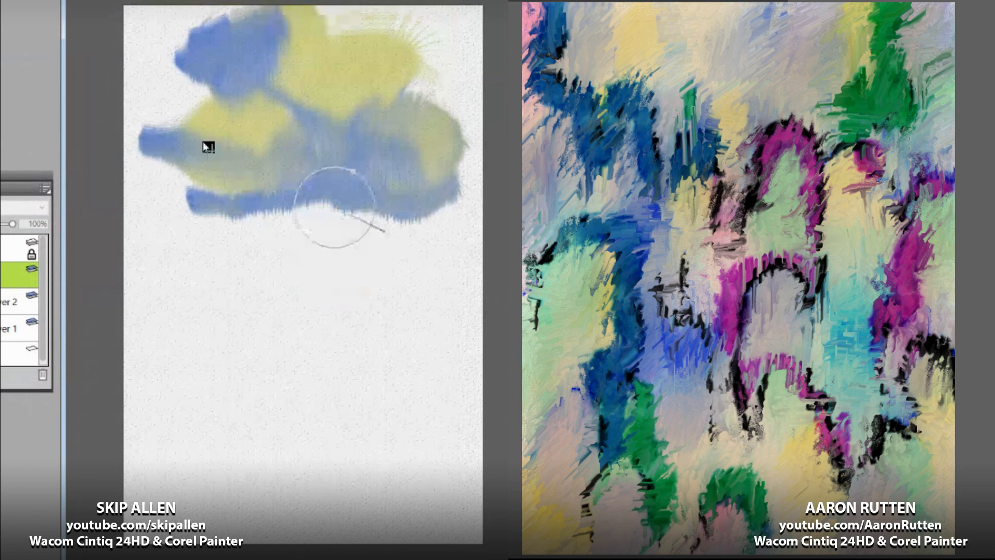
{"action": "mouse_move", "coordinate": [284, 339]}
{"action": "left_mouse_down"}
{"action": "mouse_move", "coordinate": [306, 275]}
{"action": "mouse_move", "coordinate": [387, 123]}
{"action": "left_mouse_up"}
{"action": "mouse_move", "coordinate": [711, 55]}
{"action": "left_mouse_down"}
{"action": "mouse_move", "coordinate": [785, 64]}
{"action": "mouse_move", "coordinate": [994, 173]}
{"action": "left_mouse_up"}
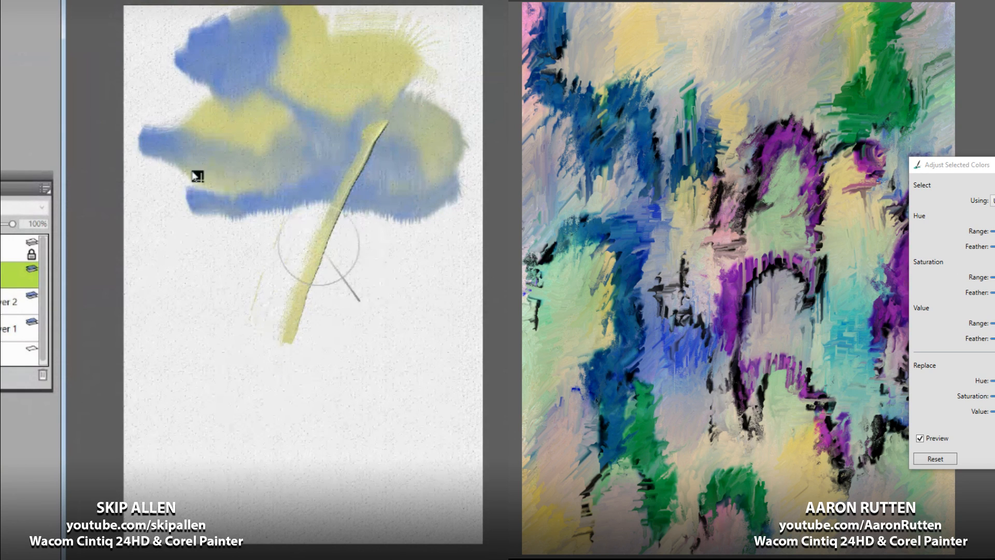
{"action": "key", "text": "ctrl+z"}
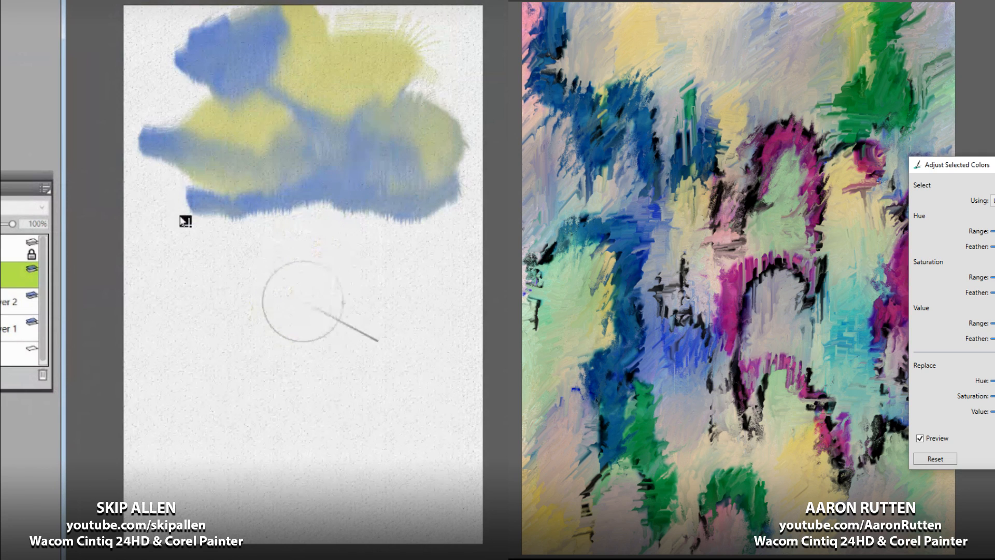
Step: Open the Papers panel for the white canvas
{"action": "right_click", "coordinate": [321, 251]}
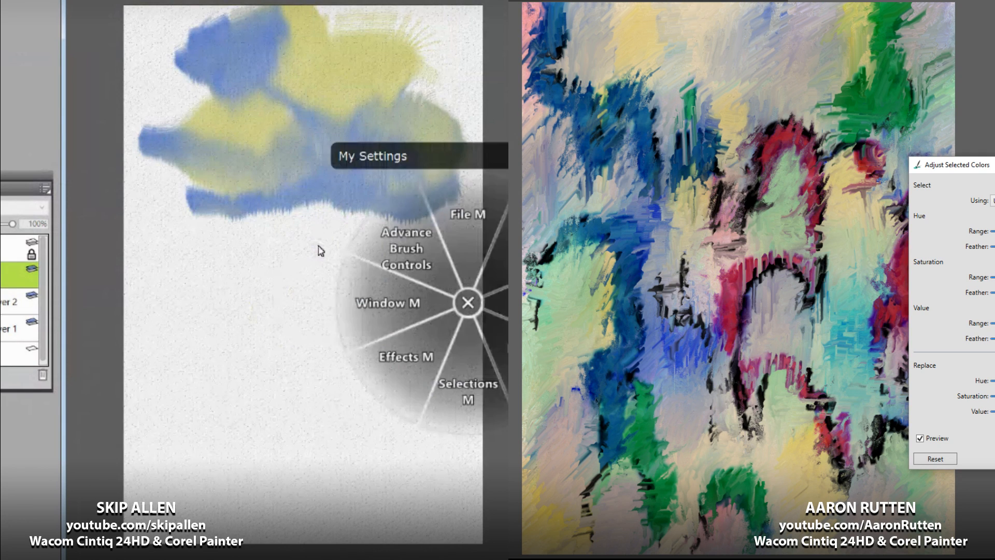
{"action": "left_click", "coordinate": [361, 265]}
{"action": "left_click", "coordinate": [332, 264]}
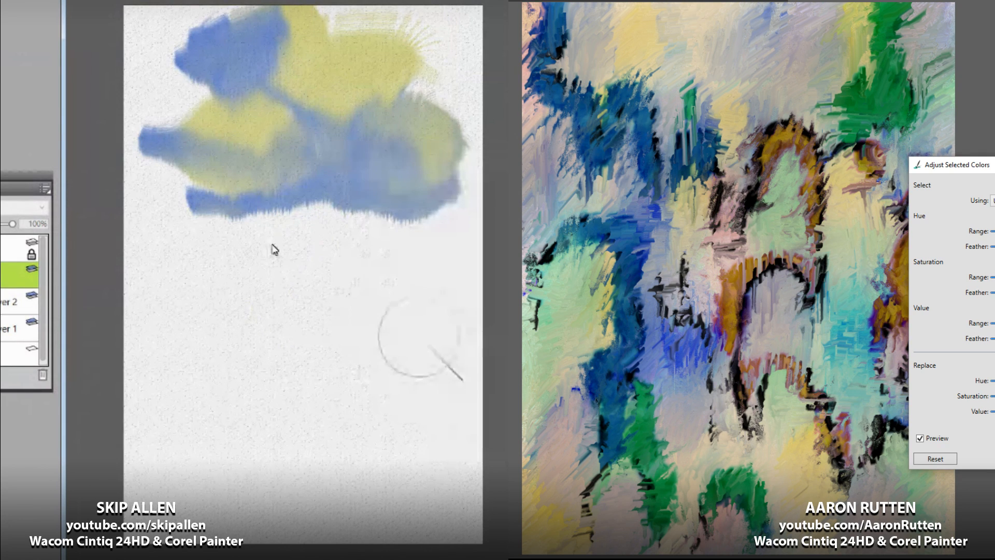
{"action": "right_click", "coordinate": [270, 250]}
{"action": "left_click", "coordinate": [235, 244]}
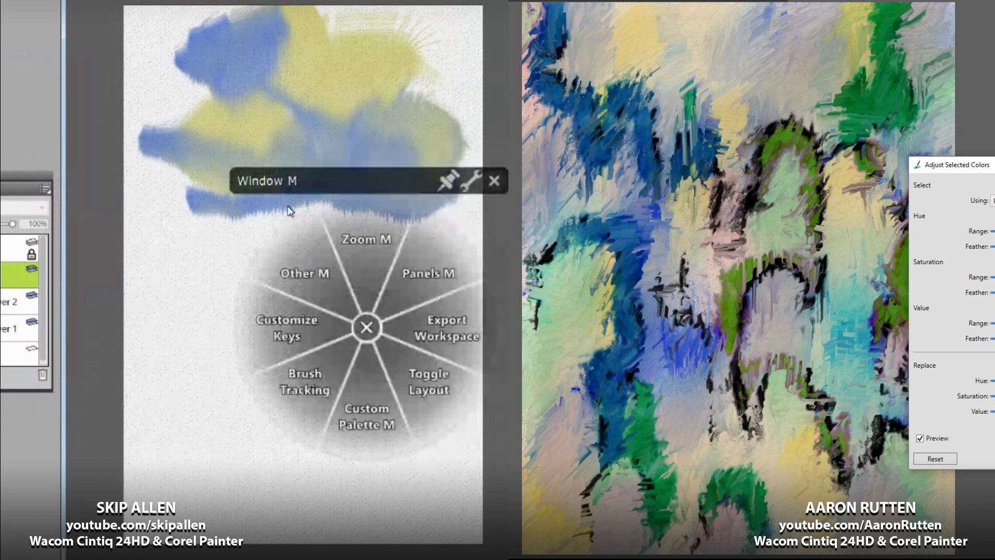
{"action": "left_click", "coordinate": [426, 279]}
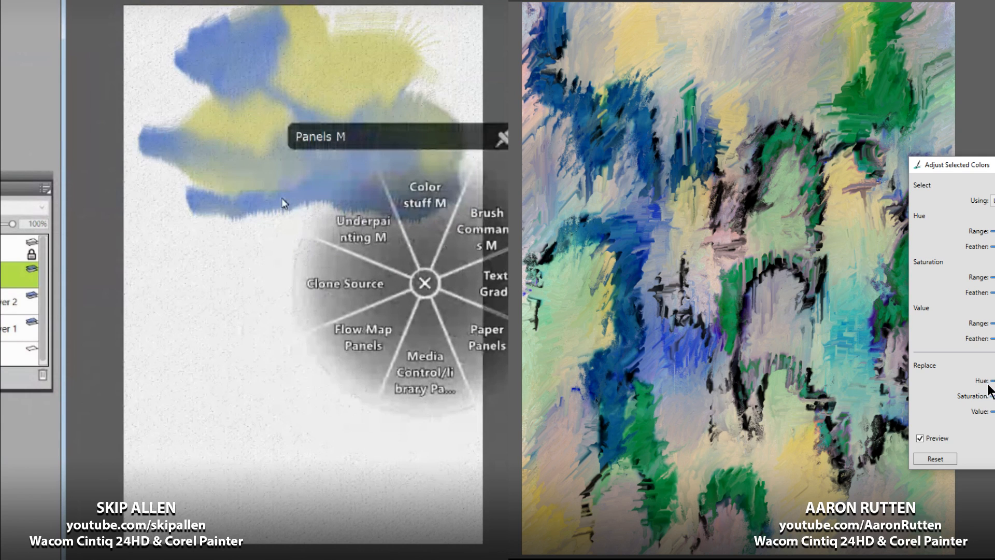
{"action": "left_click", "coordinate": [486, 337]}
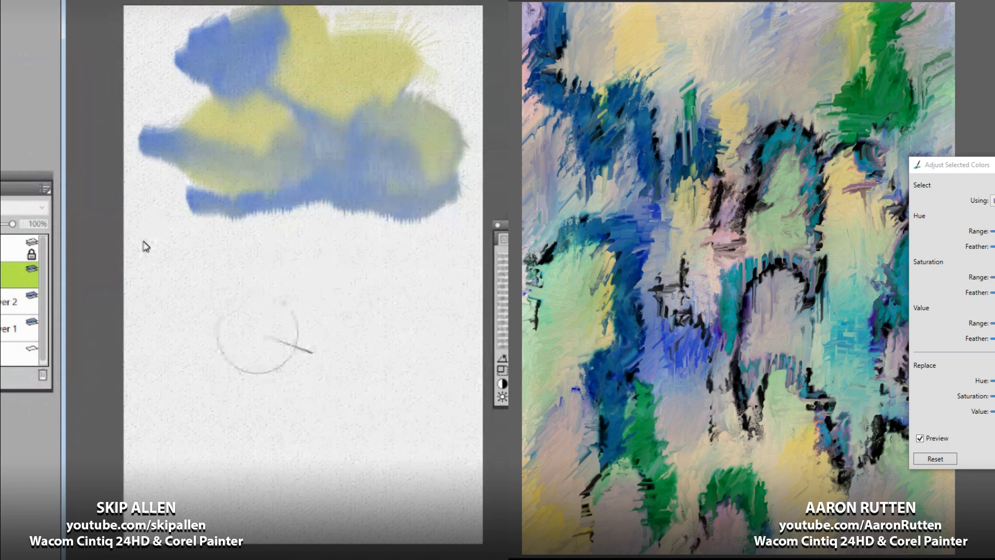
Step: Test a textured yellow stroke on the white canvas, increase the paper grain's contrast, and put the Papers panel out of the way
{"action": "mouse_move", "coordinate": [256, 332]}
{"action": "left_mouse_down"}
{"action": "mouse_move", "coordinate": [293, 264]}
{"action": "mouse_move", "coordinate": [352, 211]}
{"action": "mouse_move", "coordinate": [290, 293]}
{"action": "left_mouse_up"}
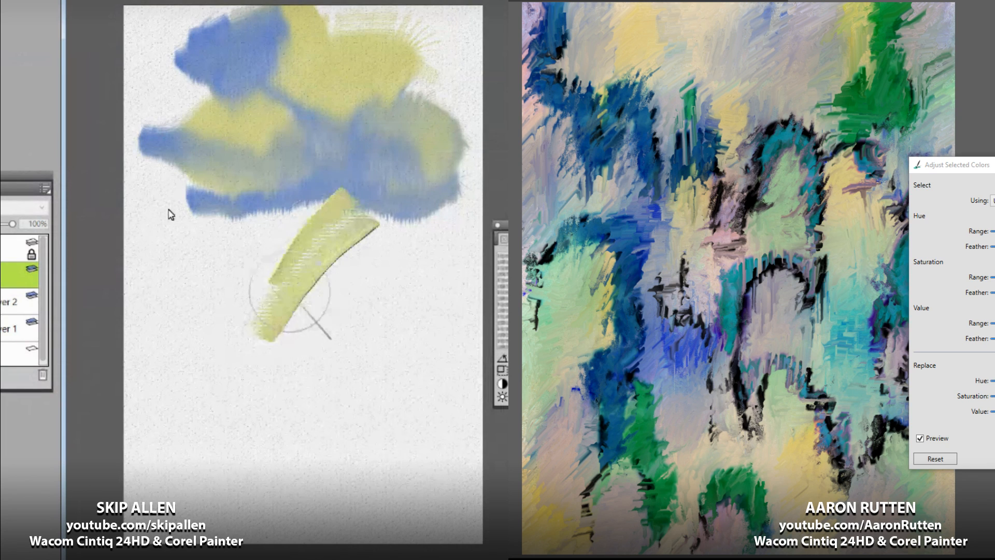
{"action": "key", "text": "ctrl+z"}
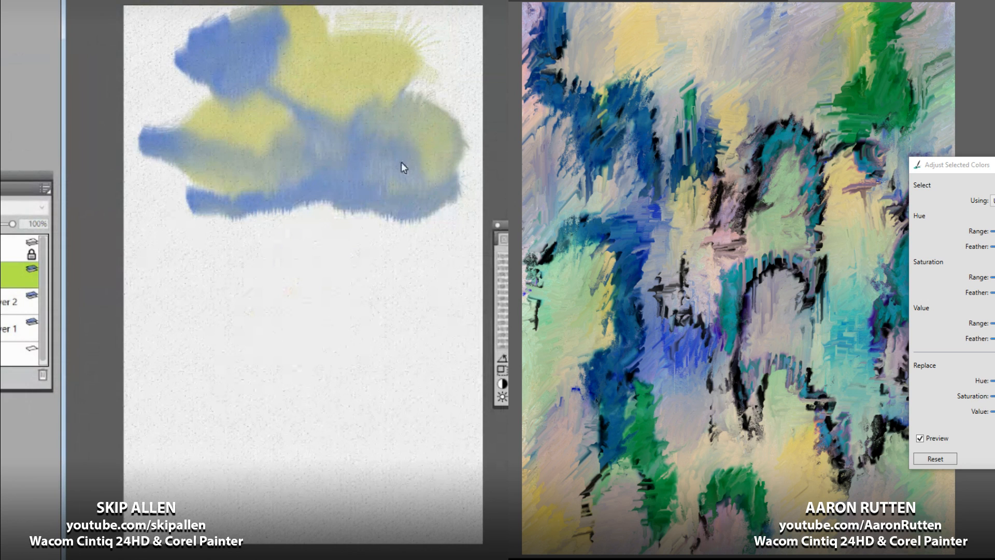
{"action": "left_click_drag", "start_coordinate": [399, 161], "coordinate": [310, 163]}
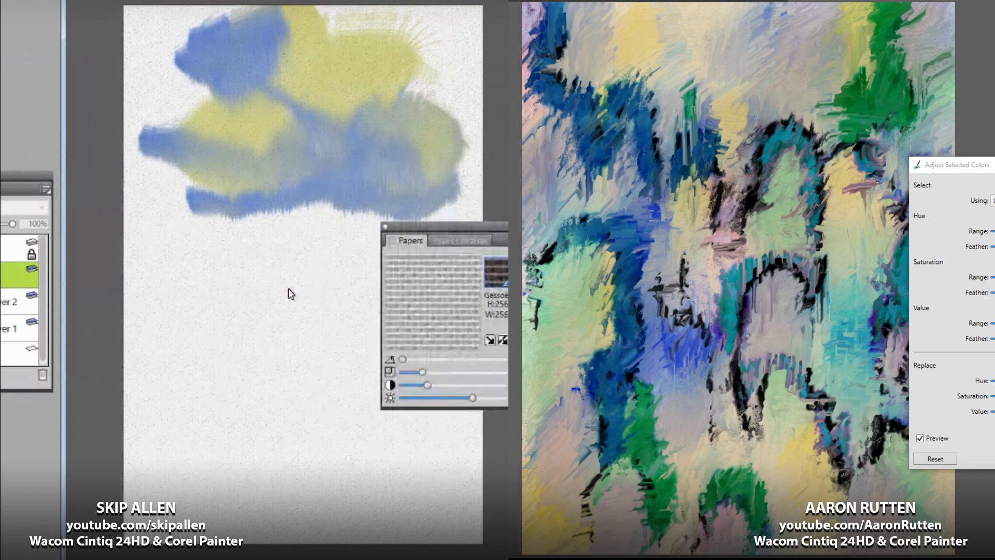
{"action": "left_click_drag", "start_coordinate": [303, 291], "coordinate": [287, 290]}
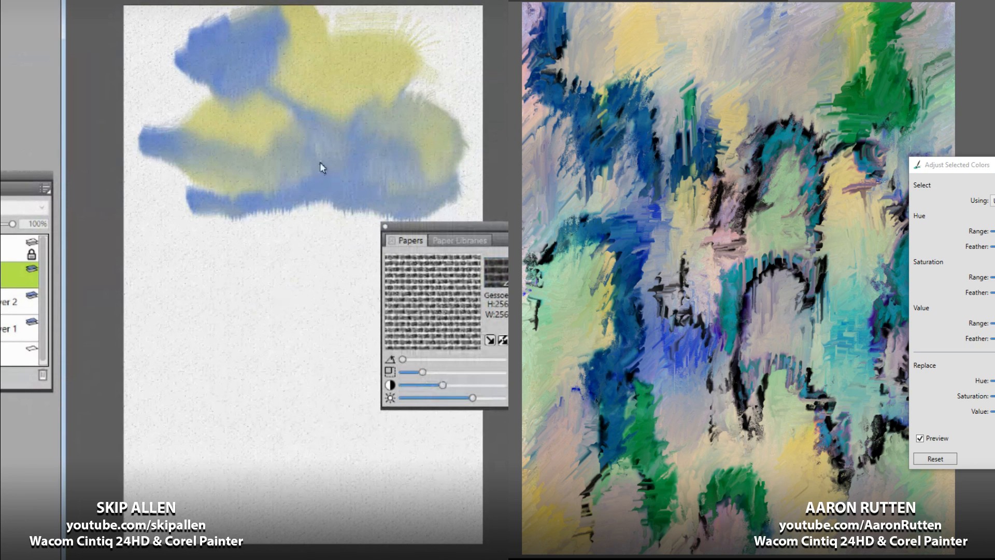
{"action": "left_click_drag", "start_coordinate": [315, 159], "coordinate": [422, 182]}
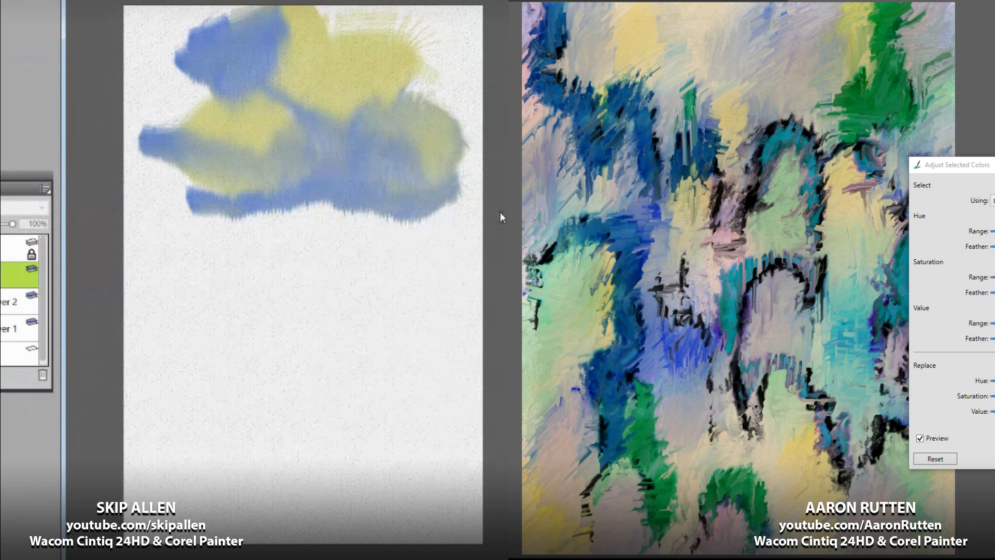
Step: Recolour the outlined painting's magenta areas teal green with Adjust Selected Colors, and try two diagonal textured yellow strokes on the white canvas
{"action": "mouse_move", "coordinate": [243, 345]}
{"action": "left_mouse_down"}
{"action": "mouse_move", "coordinate": [275, 288]}
{"action": "mouse_move", "coordinate": [355, 233]}
{"action": "left_mouse_up"}
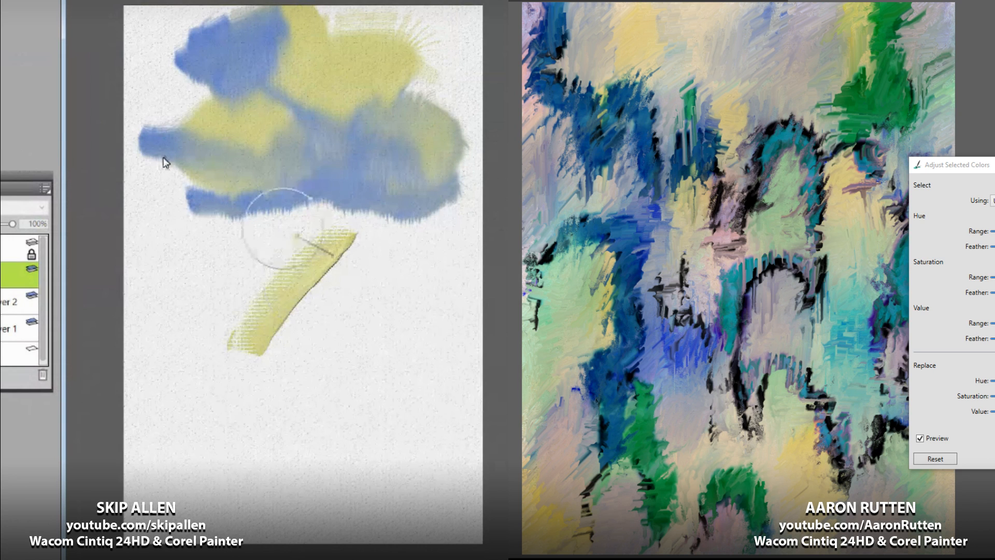
{"action": "left_click_drag", "start_coordinate": [286, 239], "coordinate": [402, 178]}
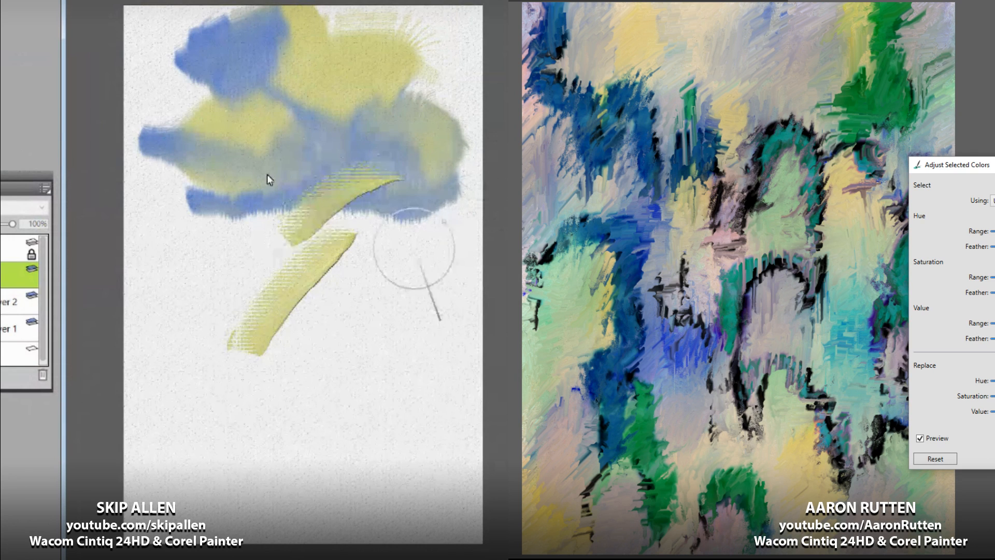
{"action": "key", "text": "Return"}
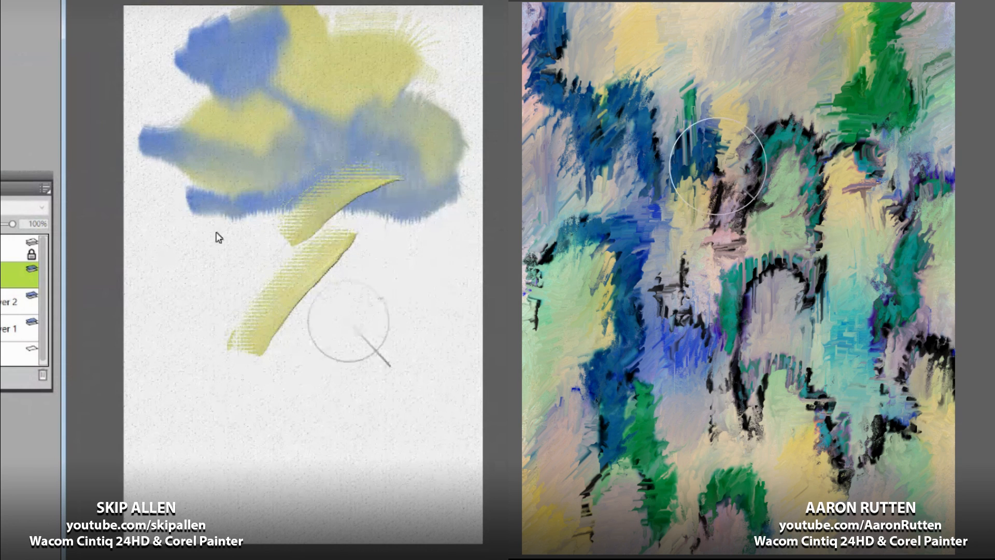
{"action": "key", "text": "ctrl+z"}
{"action": "key", "text": "ctrl+z"}
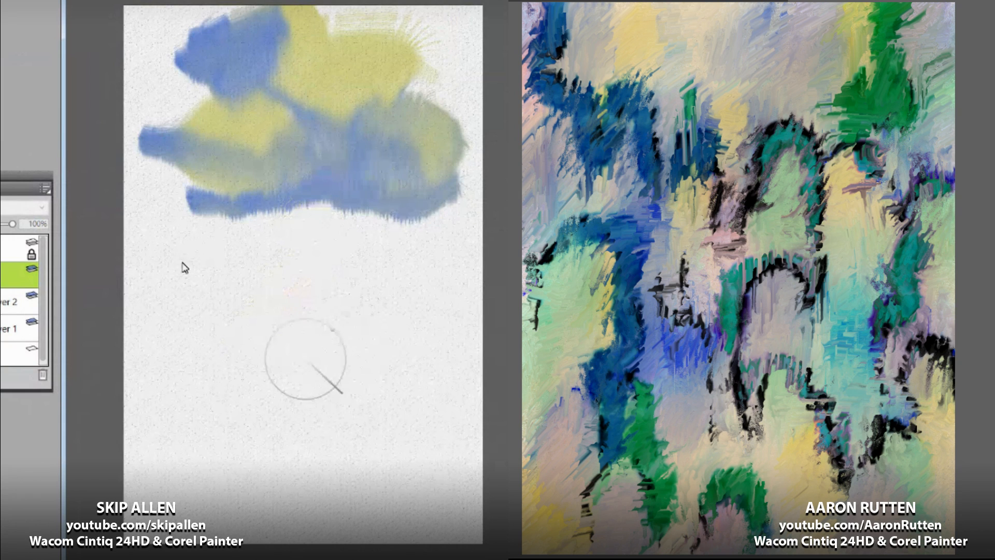
Step: Recolour the outlined painting's greens red with Adjust Selected Colors at hue range 48% and hue -40%, and try two vertical strokes on the white canvas
{"action": "left_click_drag", "start_coordinate": [322, 366], "coordinate": [345, 173]}
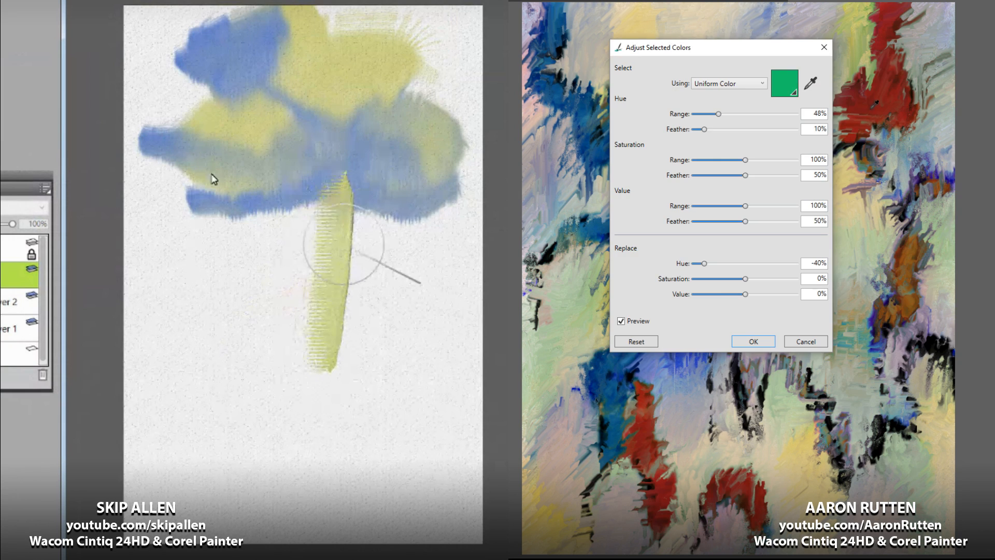
{"action": "left_click_drag", "start_coordinate": [779, 57], "coordinate": [994, 185]}
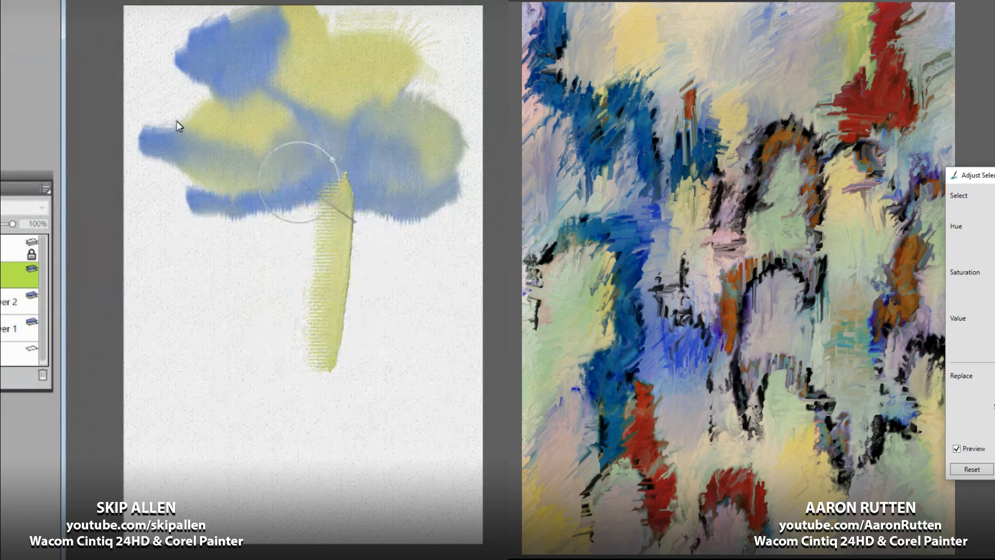
{"action": "mouse_move", "coordinate": [300, 192]}
{"action": "left_mouse_down"}
{"action": "mouse_move", "coordinate": [289, 238]}
{"action": "mouse_move", "coordinate": [295, 356]}
{"action": "mouse_move", "coordinate": [285, 374]}
{"action": "left_mouse_up"}
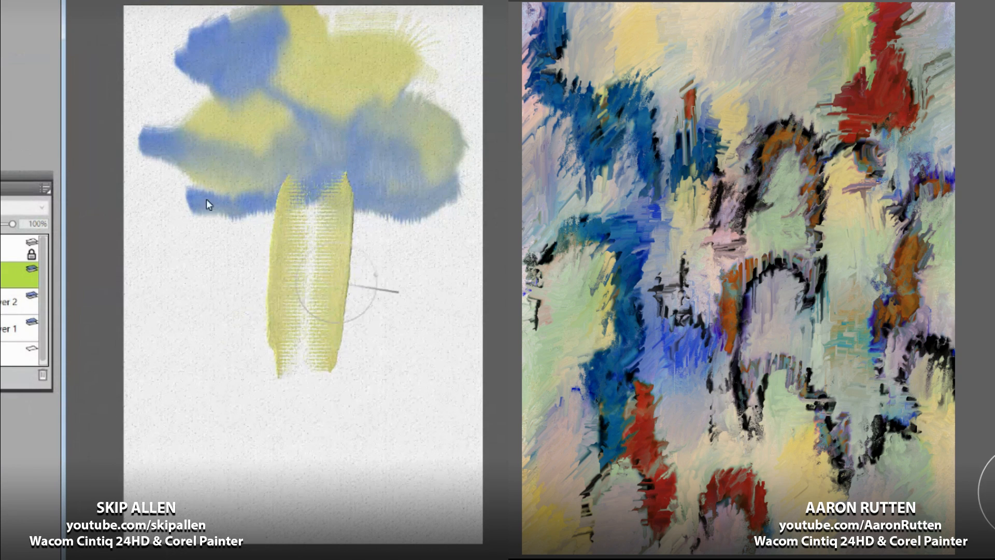
{"action": "key", "text": "ctrl+z"}
{"action": "key", "text": "ctrl+z"}
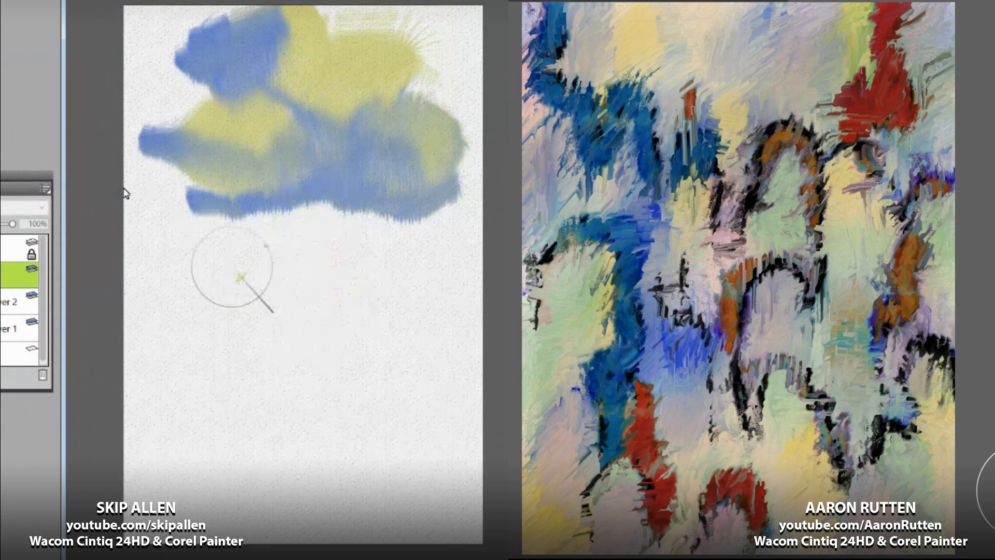
Step: Try horizontal textured yellow strokes below the blue and yellow shapes on the white canvas
{"action": "mouse_move", "coordinate": [234, 269]}
{"action": "left_mouse_down"}
{"action": "mouse_move", "coordinate": [386, 272]}
{"action": "mouse_move", "coordinate": [216, 277]}
{"action": "mouse_move", "coordinate": [302, 270]}
{"action": "mouse_move", "coordinate": [363, 280]}
{"action": "mouse_move", "coordinate": [256, 274]}
{"action": "mouse_move", "coordinate": [372, 264]}
{"action": "mouse_move", "coordinate": [324, 241]}
{"action": "left_mouse_up"}
{"action": "key", "text": "ctrl+z"}
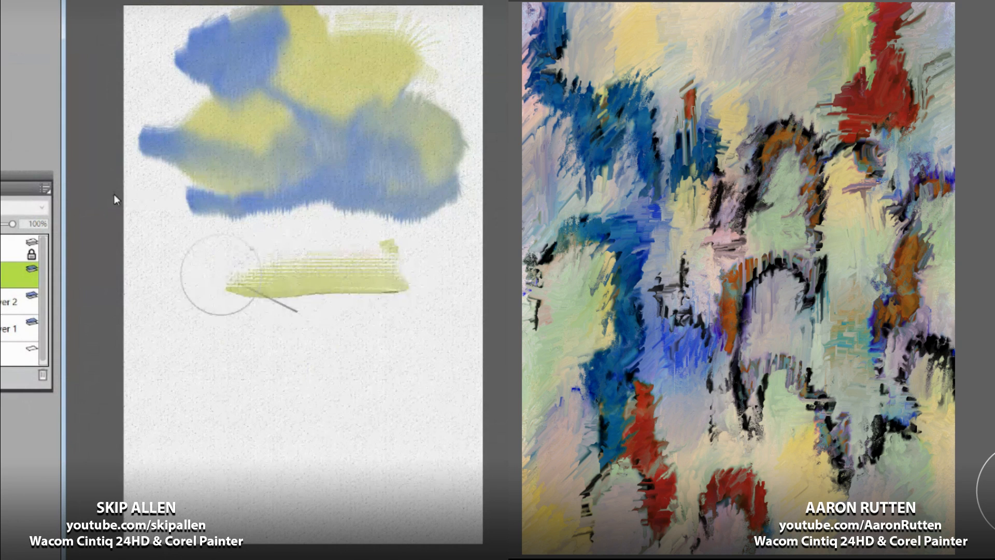
{"action": "key", "text": "ctrl+z"}
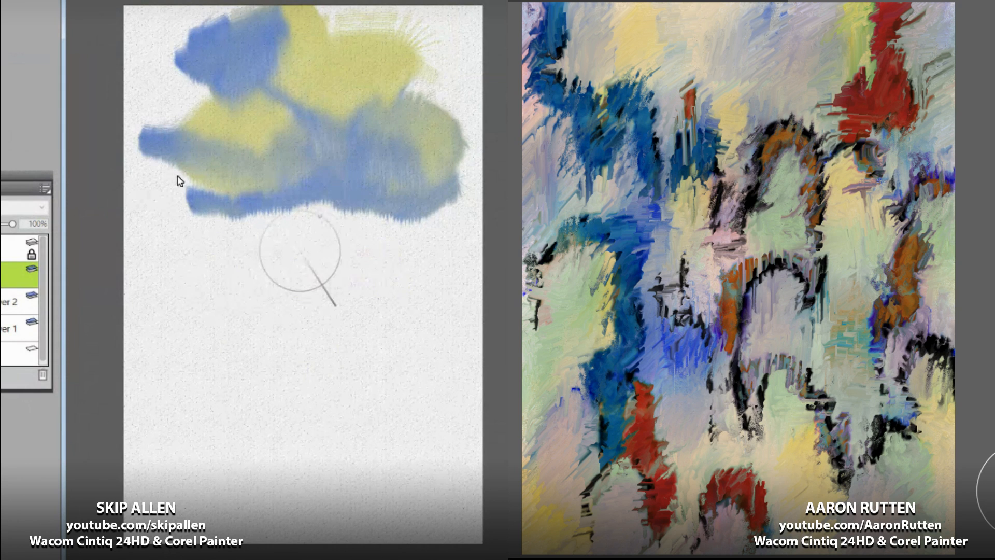
Step: Paint a small raised yellow leaf shape over the blue area of the white canvas, and smear around the orange arch of the outlined painting
{"action": "left_click_drag", "start_coordinate": [195, 194], "coordinate": [219, 160]}
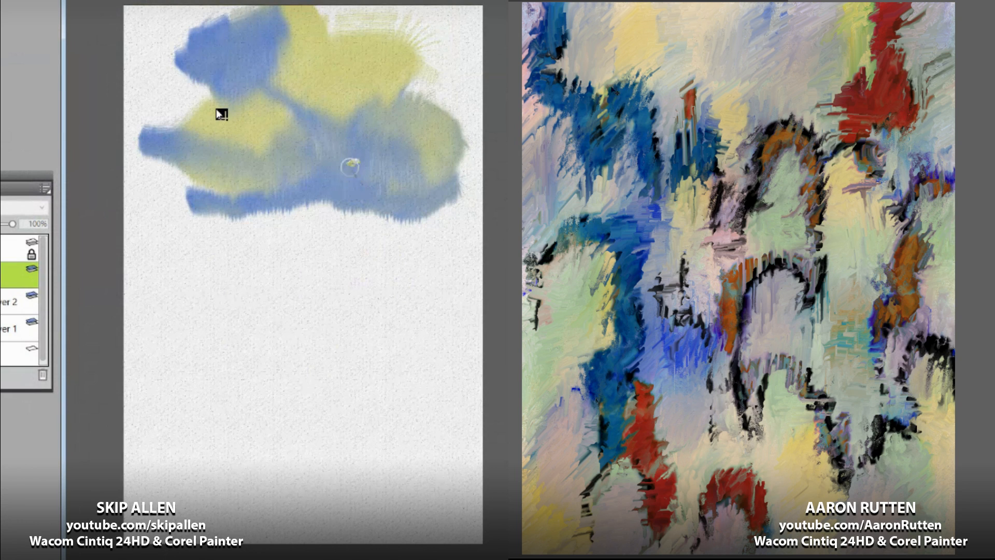
{"action": "mouse_move", "coordinate": [350, 167]}
{"action": "left_mouse_down"}
{"action": "mouse_move", "coordinate": [345, 193]}
{"action": "mouse_move", "coordinate": [357, 163]}
{"action": "mouse_move", "coordinate": [272, 212]}
{"action": "mouse_move", "coordinate": [321, 194]}
{"action": "mouse_move", "coordinate": [262, 212]}
{"action": "left_mouse_up"}
{"action": "mouse_move", "coordinate": [769, 140]}
{"action": "left_mouse_down"}
{"action": "mouse_move", "coordinate": [758, 187]}
{"action": "mouse_move", "coordinate": [785, 137]}
{"action": "mouse_move", "coordinate": [786, 103]}
{"action": "mouse_move", "coordinate": [796, 141]}
{"action": "mouse_move", "coordinate": [816, 139]}
{"action": "mouse_move", "coordinate": [811, 124]}
{"action": "mouse_move", "coordinate": [809, 159]}
{"action": "mouse_move", "coordinate": [820, 118]}
{"action": "mouse_move", "coordinate": [824, 181]}
{"action": "left_mouse_up"}
{"action": "key", "text": "ctrl+z"}
{"action": "key", "text": "ctrl+z"}
{"action": "key", "text": "ctrl+z"}
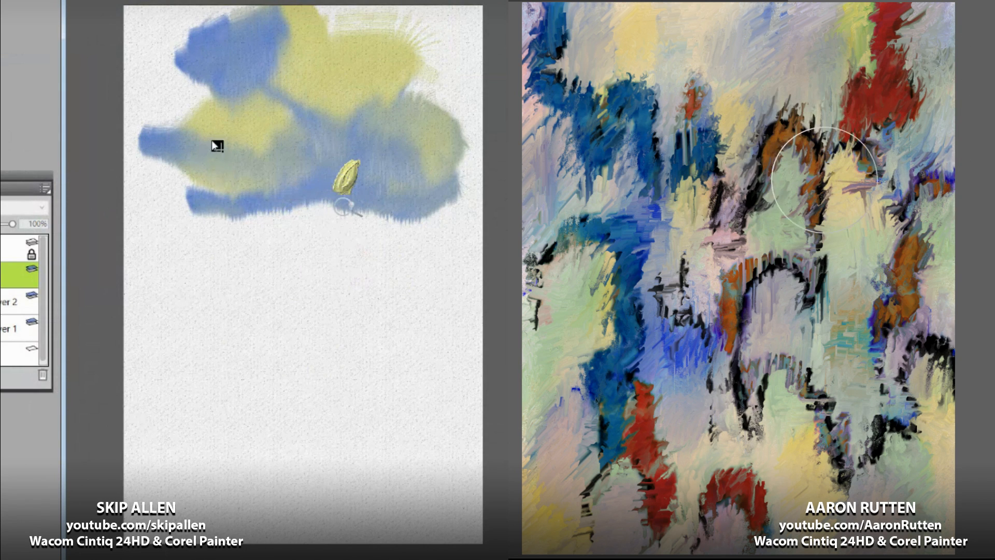
Step: Smear the arches and lower shapes of the outlined painting, and brush a pale yellow diagonal patch below the shapes on the white canvas
{"action": "mouse_move", "coordinate": [759, 218]}
{"action": "left_mouse_down"}
{"action": "mouse_move", "coordinate": [768, 263]}
{"action": "mouse_move", "coordinate": [790, 228]}
{"action": "left_mouse_up"}
{"action": "mouse_move", "coordinate": [668, 399]}
{"action": "left_mouse_down"}
{"action": "mouse_move", "coordinate": [648, 426]}
{"action": "mouse_move", "coordinate": [684, 394]}
{"action": "mouse_move", "coordinate": [657, 442]}
{"action": "mouse_move", "coordinate": [694, 447]}
{"action": "mouse_move", "coordinate": [639, 423]}
{"action": "mouse_move", "coordinate": [570, 358]}
{"action": "mouse_move", "coordinate": [595, 366]}
{"action": "mouse_move", "coordinate": [570, 364]}
{"action": "mouse_move", "coordinate": [622, 327]}
{"action": "mouse_move", "coordinate": [608, 301]}
{"action": "mouse_move", "coordinate": [630, 278]}
{"action": "mouse_move", "coordinate": [619, 236]}
{"action": "mouse_move", "coordinate": [593, 230]}
{"action": "mouse_move", "coordinate": [672, 254]}
{"action": "mouse_move", "coordinate": [695, 300]}
{"action": "mouse_move", "coordinate": [703, 333]}
{"action": "mouse_move", "coordinate": [682, 432]}
{"action": "mouse_move", "coordinate": [652, 472]}
{"action": "mouse_move", "coordinate": [715, 488]}
{"action": "mouse_move", "coordinate": [771, 476]}
{"action": "mouse_move", "coordinate": [768, 508]}
{"action": "mouse_move", "coordinate": [859, 387]}
{"action": "mouse_move", "coordinate": [864, 312]}
{"action": "mouse_move", "coordinate": [908, 249]}
{"action": "mouse_move", "coordinate": [917, 311]}
{"action": "mouse_move", "coordinate": [825, 308]}
{"action": "mouse_move", "coordinate": [777, 276]}
{"action": "mouse_move", "coordinate": [726, 319]}
{"action": "mouse_move", "coordinate": [738, 351]}
{"action": "mouse_move", "coordinate": [799, 370]}
{"action": "mouse_move", "coordinate": [695, 357]}
{"action": "mouse_move", "coordinate": [687, 339]}
{"action": "mouse_move", "coordinate": [643, 424]}
{"action": "left_mouse_up"}
{"action": "mouse_move", "coordinate": [873, 348]}
{"action": "left_mouse_down"}
{"action": "mouse_move", "coordinate": [790, 331]}
{"action": "mouse_move", "coordinate": [849, 333]}
{"action": "mouse_move", "coordinate": [755, 331]}
{"action": "mouse_move", "coordinate": [845, 312]}
{"action": "mouse_move", "coordinate": [716, 295]}
{"action": "mouse_move", "coordinate": [828, 287]}
{"action": "mouse_move", "coordinate": [840, 398]}
{"action": "mouse_move", "coordinate": [712, 380]}
{"action": "mouse_move", "coordinate": [827, 420]}
{"action": "mouse_move", "coordinate": [767, 379]}
{"action": "mouse_move", "coordinate": [787, 398]}
{"action": "left_mouse_up"}
{"action": "left_click_drag", "start_coordinate": [214, 224], "coordinate": [225, 234]}
{"action": "left_click_drag", "start_coordinate": [800, 489], "coordinate": [683, 465]}
{"action": "left_click_drag", "start_coordinate": [225, 234], "coordinate": [226, 235]}
{"action": "mouse_move", "coordinate": [682, 465]}
{"action": "left_mouse_down"}
{"action": "mouse_move", "coordinate": [726, 479]}
{"action": "mouse_move", "coordinate": [669, 439]}
{"action": "left_mouse_up"}
{"action": "left_click_drag", "start_coordinate": [615, 393], "coordinate": [602, 399]}
{"action": "left_click_drag", "start_coordinate": [332, 244], "coordinate": [291, 282]}
{"action": "left_click_drag", "start_coordinate": [602, 399], "coordinate": [625, 336]}
{"action": "left_click_drag", "start_coordinate": [291, 282], "coordinate": [285, 289]}
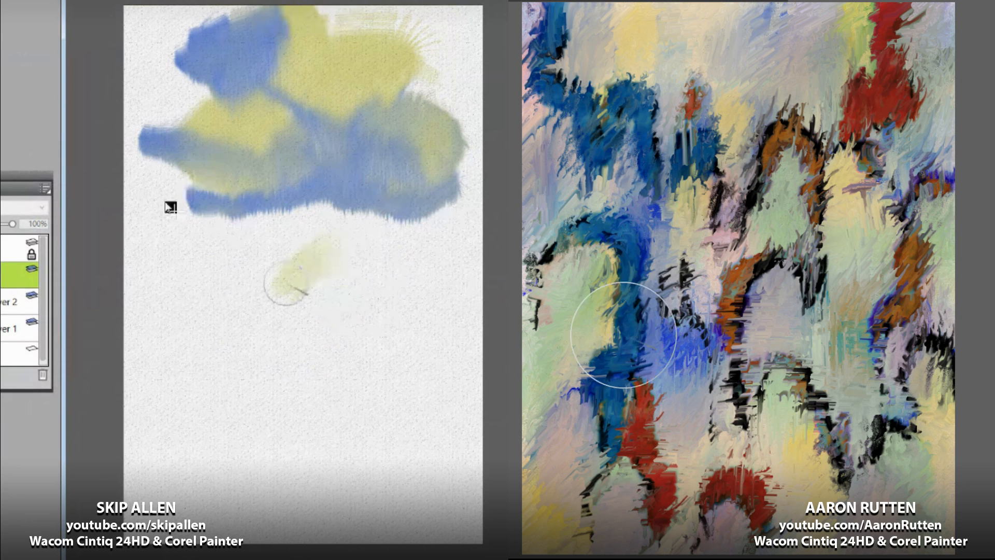
Step: Smear the outlined painting's blue column and upper blue area, and try extending the white canvas's pale yellow patch before undoing its strokes
{"action": "left_click_drag", "start_coordinate": [624, 336], "coordinate": [629, 293]}
{"action": "left_click_drag", "start_coordinate": [285, 289], "coordinate": [319, 264]}
{"action": "left_click_drag", "start_coordinate": [629, 294], "coordinate": [575, 258]}
{"action": "left_click_drag", "start_coordinate": [319, 263], "coordinate": [321, 287]}
{"action": "left_click_drag", "start_coordinate": [576, 258], "coordinate": [564, 214]}
{"action": "left_click_drag", "start_coordinate": [320, 286], "coordinate": [325, 256]}
{"action": "left_click_drag", "start_coordinate": [564, 214], "coordinate": [572, 251]}
{"action": "left_click_drag", "start_coordinate": [325, 257], "coordinate": [340, 254]}
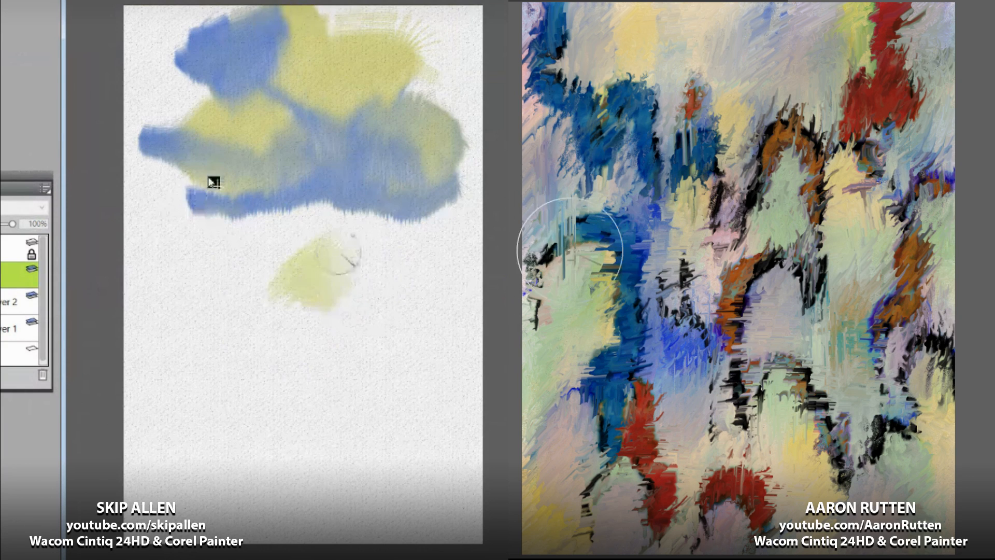
{"action": "mouse_move", "coordinate": [573, 251]}
{"action": "left_mouse_down"}
{"action": "mouse_move", "coordinate": [583, 191]}
{"action": "mouse_move", "coordinate": [561, 150]}
{"action": "left_mouse_up"}
{"action": "left_click_drag", "start_coordinate": [340, 254], "coordinate": [338, 277]}
{"action": "mouse_move", "coordinate": [561, 150]}
{"action": "left_mouse_down"}
{"action": "mouse_move", "coordinate": [544, 103]}
{"action": "mouse_move", "coordinate": [588, 138]}
{"action": "left_mouse_up"}
{"action": "left_click_drag", "start_coordinate": [337, 277], "coordinate": [354, 268]}
{"action": "mouse_move", "coordinate": [587, 138]}
{"action": "left_mouse_down"}
{"action": "mouse_move", "coordinate": [585, 95]}
{"action": "mouse_move", "coordinate": [521, 46]}
{"action": "left_mouse_up"}
{"action": "key", "text": "ctrl+z"}
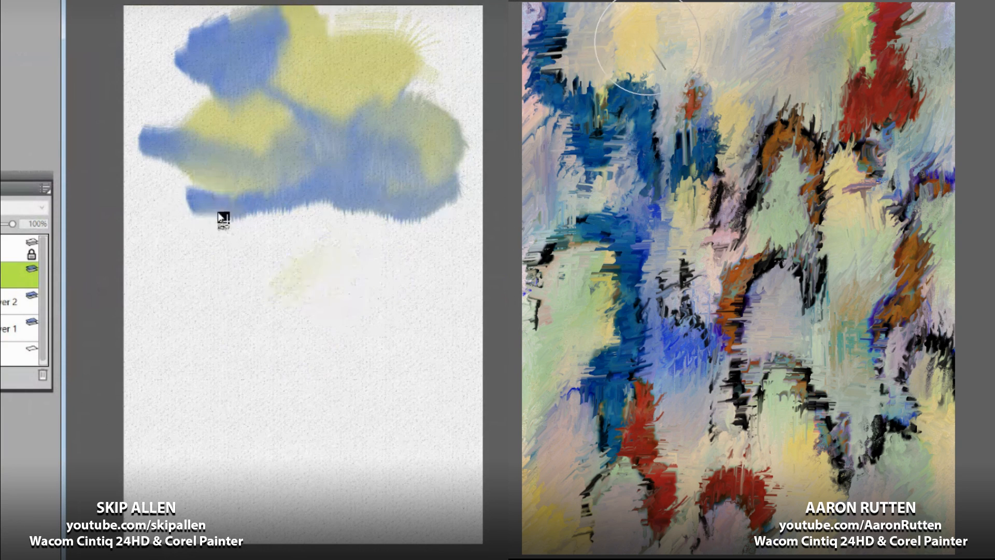
{"action": "mouse_move", "coordinate": [655, 112]}
{"action": "left_mouse_down"}
{"action": "mouse_move", "coordinate": [696, 112]}
{"action": "mouse_move", "coordinate": [639, 112]}
{"action": "mouse_move", "coordinate": [655, 146]}
{"action": "left_mouse_up"}
Step: Choose a dark olive green in the Temporal Color Palette and paint an olive patch below the blue and yellow shapes
{"action": "right_click", "coordinate": [354, 274]}
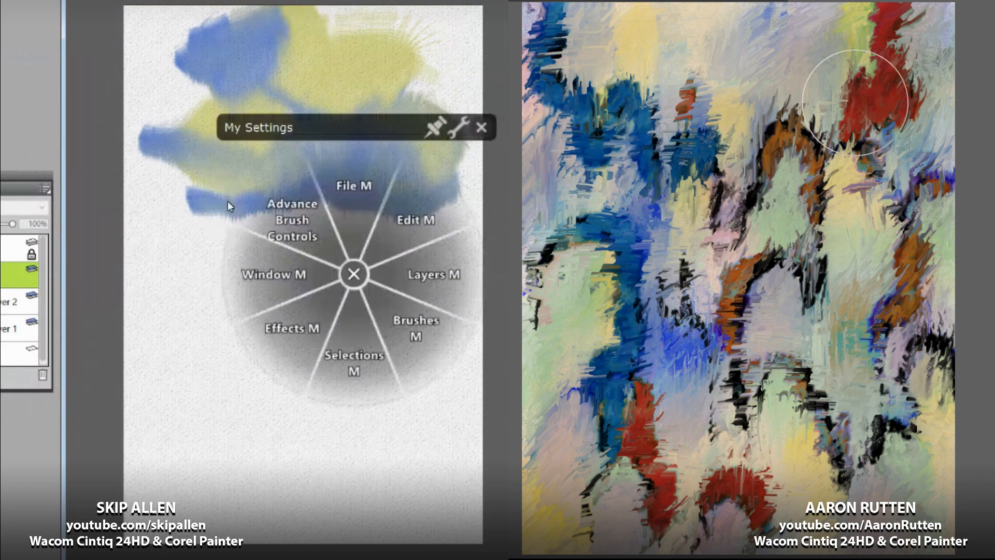
{"action": "left_click", "coordinate": [416, 328]}
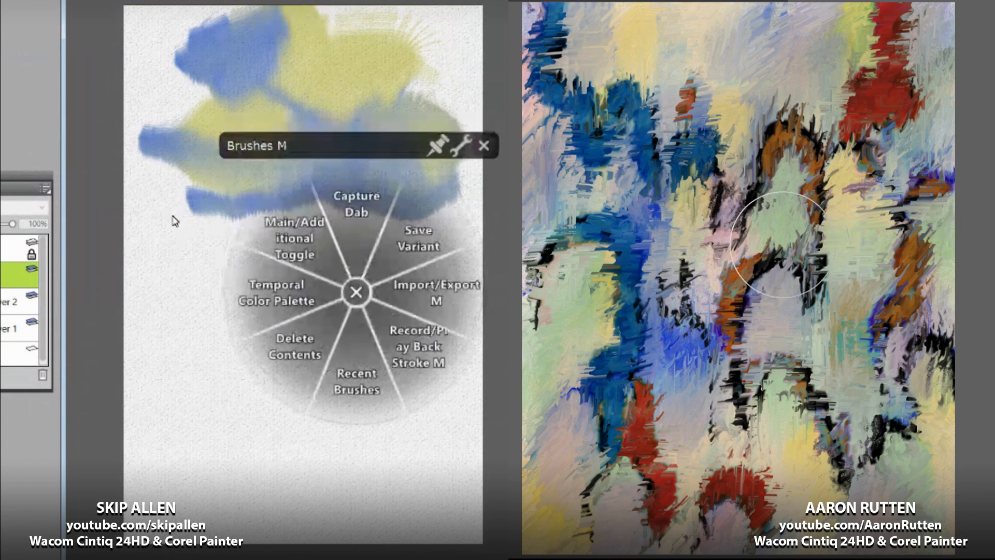
{"action": "left_click", "coordinate": [291, 284]}
{"action": "left_click", "coordinate": [291, 306]}
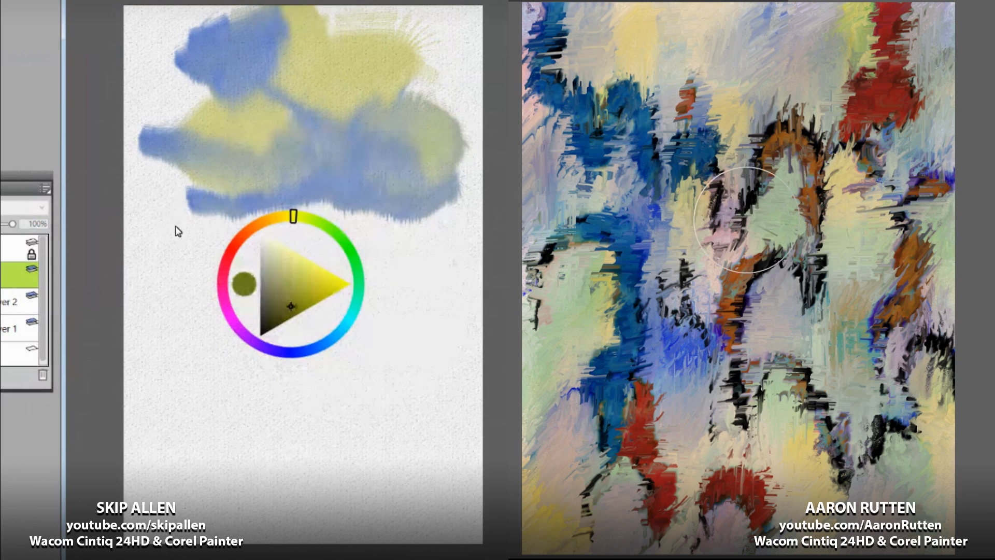
{"action": "left_click", "coordinate": [402, 255]}
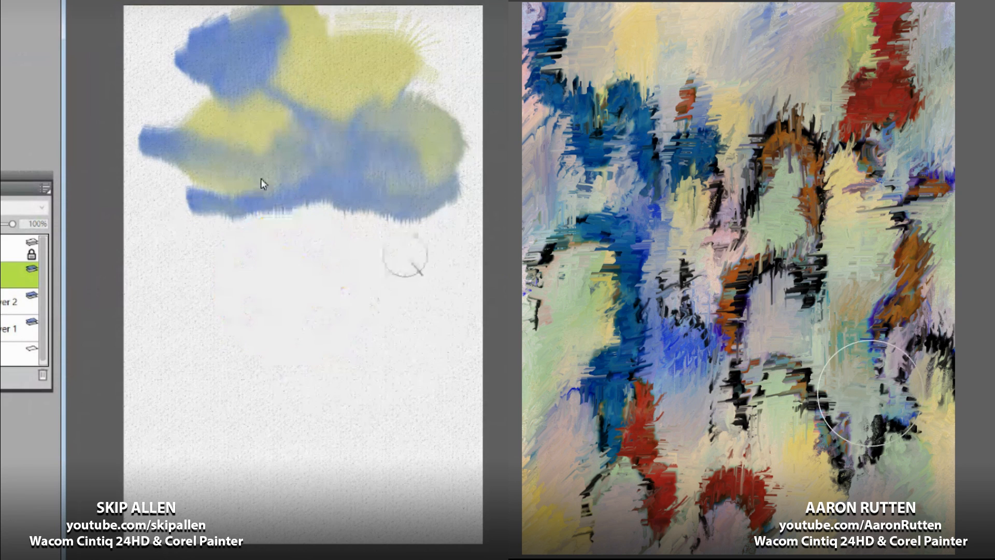
{"action": "mouse_move", "coordinate": [380, 274]}
{"action": "left_mouse_down"}
{"action": "mouse_move", "coordinate": [327, 323]}
{"action": "mouse_move", "coordinate": [342, 294]}
{"action": "mouse_move", "coordinate": [301, 326]}
{"action": "mouse_move", "coordinate": [364, 265]}
{"action": "mouse_move", "coordinate": [304, 299]}
{"action": "mouse_move", "coordinate": [367, 260]}
{"action": "mouse_move", "coordinate": [318, 337]}
{"action": "mouse_move", "coordinate": [379, 267]}
{"action": "mouse_move", "coordinate": [331, 350]}
{"action": "mouse_move", "coordinate": [389, 275]}
{"action": "mouse_move", "coordinate": [347, 348]}
{"action": "mouse_move", "coordinate": [396, 281]}
{"action": "mouse_move", "coordinate": [339, 345]}
{"action": "mouse_move", "coordinate": [397, 287]}
{"action": "mouse_move", "coordinate": [376, 282]}
{"action": "mouse_move", "coordinate": [381, 306]}
{"action": "mouse_move", "coordinate": [347, 329]}
{"action": "mouse_move", "coordinate": [366, 306]}
{"action": "mouse_move", "coordinate": [306, 350]}
{"action": "left_mouse_up"}
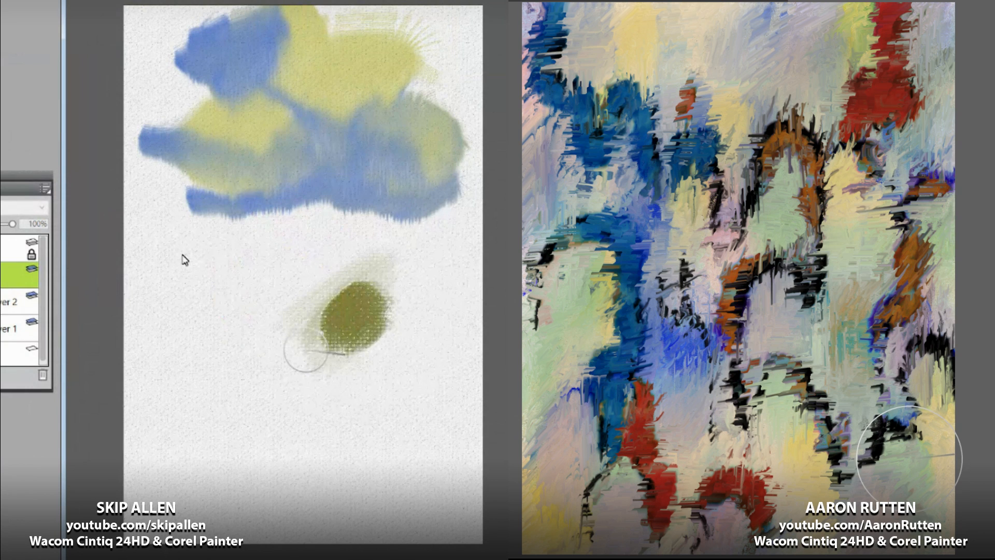
Step: Drop the painted layer onto the canvas in the blue, yellow and olive document
{"action": "key", "text": "F1"}
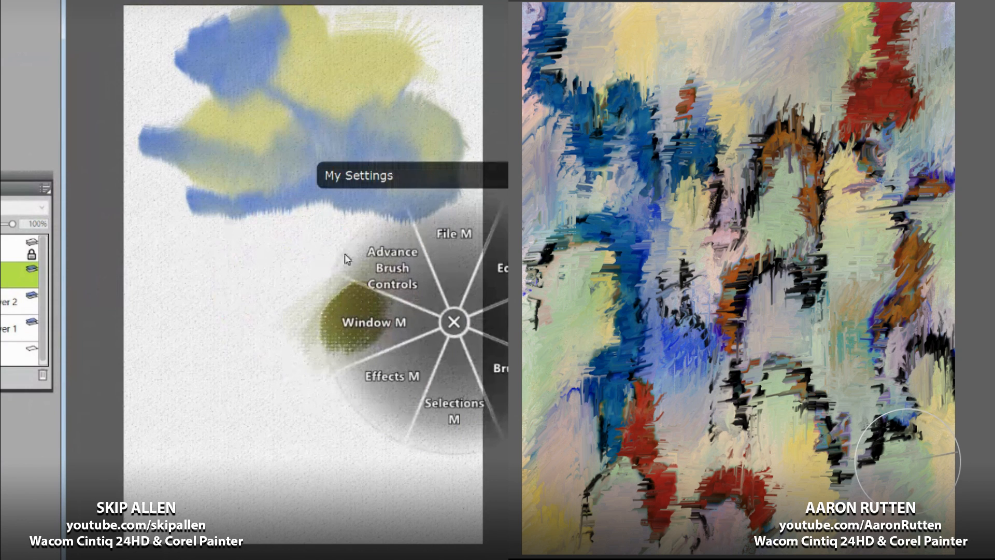
{"action": "left_click", "coordinate": [364, 235]}
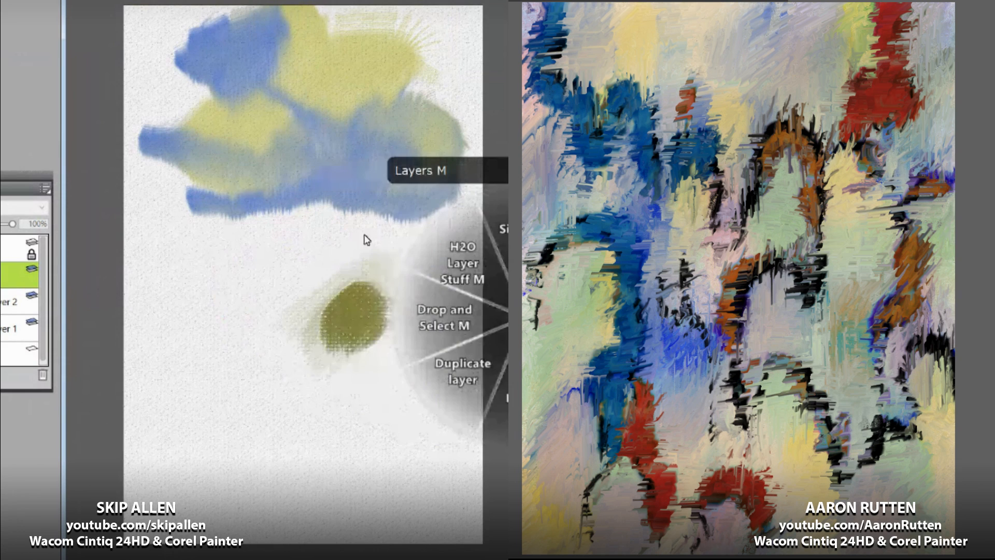
{"action": "left_click", "coordinate": [390, 204]}
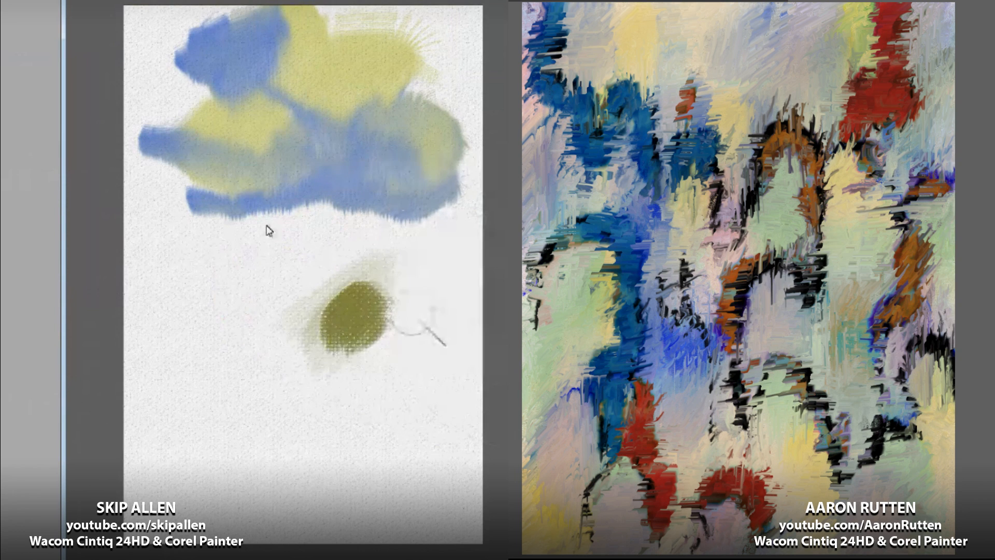
{"action": "key", "text": "F1"}
{"action": "left_click", "coordinate": [334, 254]}
{"action": "left_click", "coordinate": [360, 220]}
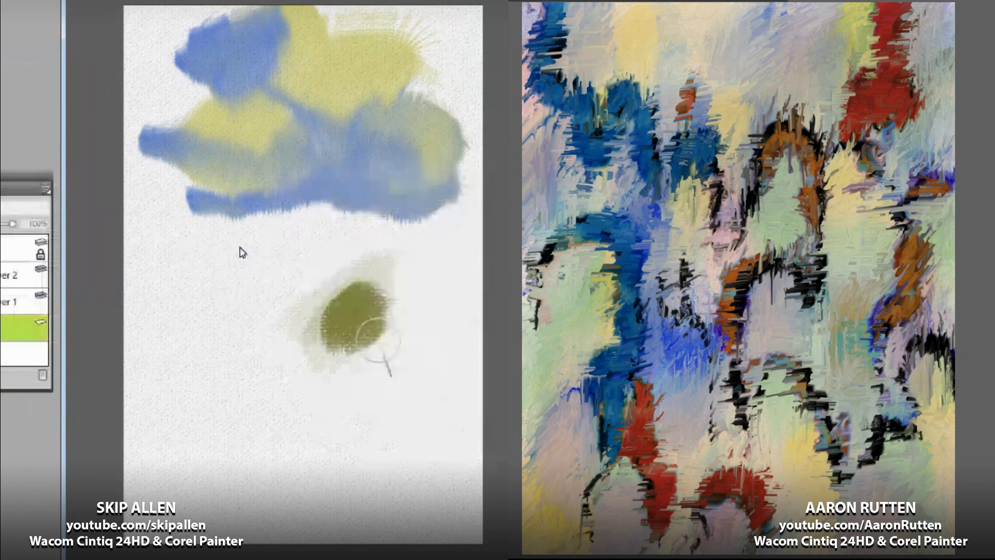
Step: Streak the outlined painting's blue areas and orange arch with long vertical and horizontal smears, and clear everything painted on the white canvas
{"action": "left_click_drag", "start_coordinate": [569, 54], "coordinate": [585, 271]}
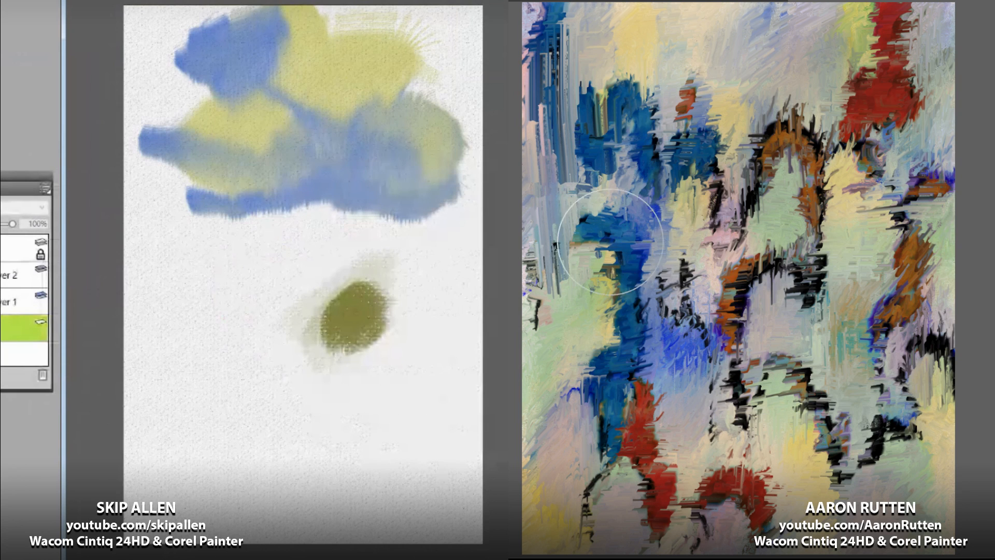
{"action": "key", "text": "ctrl+z"}
{"action": "mouse_move", "coordinate": [567, 32]}
{"action": "left_mouse_down"}
{"action": "mouse_move", "coordinate": [570, 358]}
{"action": "mouse_move", "coordinate": [586, 539]}
{"action": "left_mouse_up"}
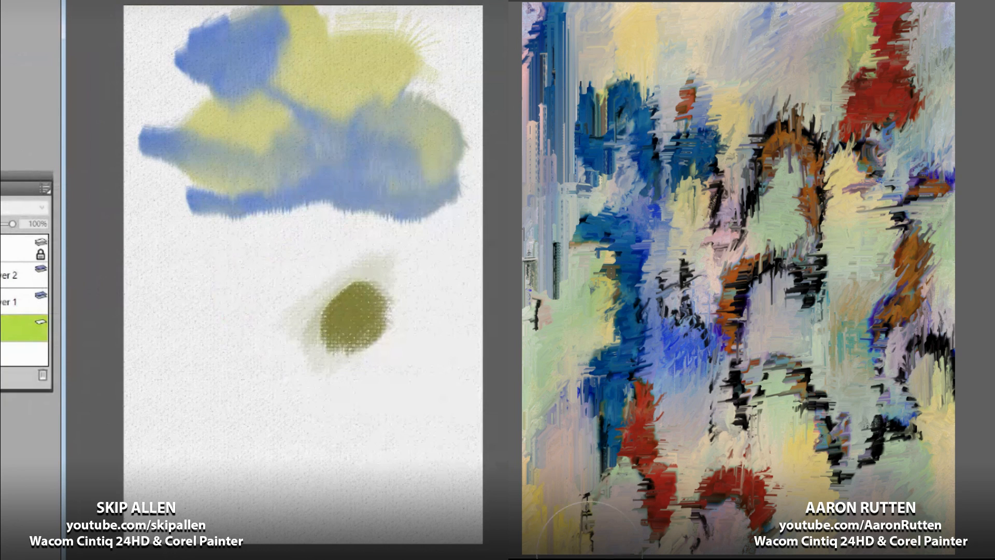
{"action": "mouse_move", "coordinate": [582, 115]}
{"action": "left_mouse_down"}
{"action": "mouse_move", "coordinate": [771, 137]}
{"action": "mouse_move", "coordinate": [801, 124]}
{"action": "left_mouse_up"}
{"action": "key", "text": "BackSpace"}
{"action": "left_click_drag", "start_coordinate": [808, 63], "coordinate": [812, 321]}
{"action": "left_click_drag", "start_coordinate": [790, 200], "coordinate": [606, 201]}
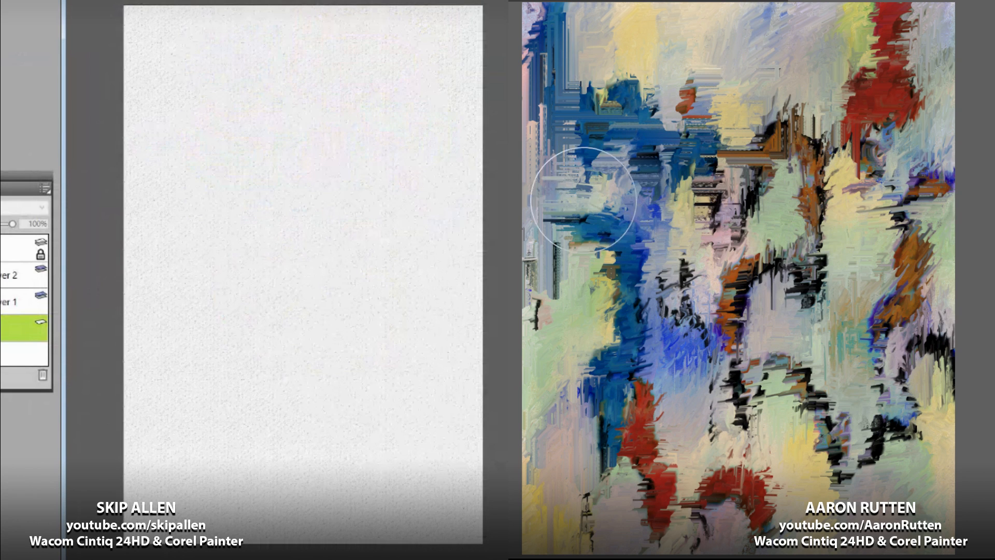
{"action": "left_click_drag", "start_coordinate": [654, 160], "coordinate": [653, 393]}
Step: Add a new layer above Layer 2 in the white document, and smear the painting's red, black and green areas in straight vertical and horizontal strokes
{"action": "left_click", "coordinate": [15, 275]}
{"action": "left_click_drag", "start_coordinate": [801, 85], "coordinate": [933, 93]}
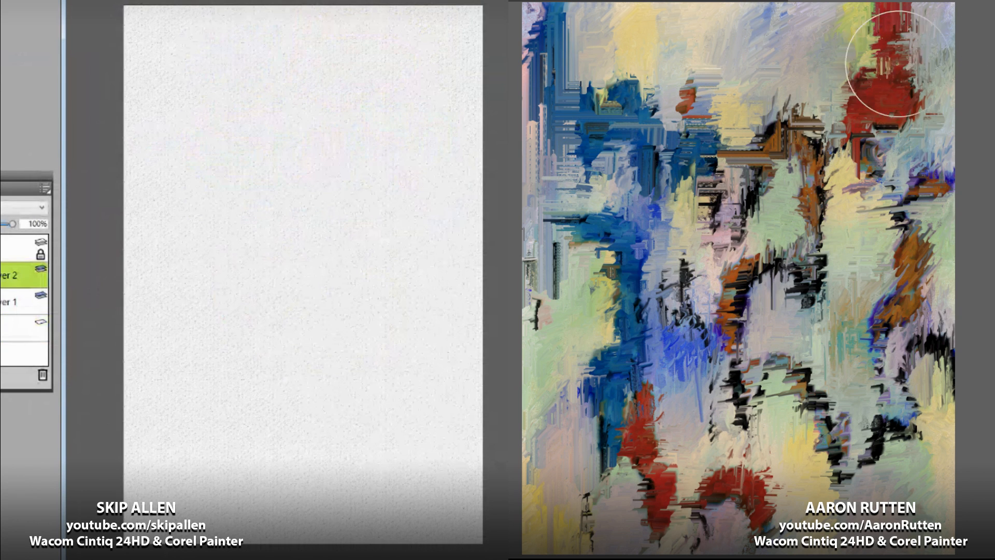
{"action": "left_click_drag", "start_coordinate": [896, 60], "coordinate": [878, 465]}
{"action": "key", "text": "ctrl+shift+n"}
{"action": "left_click_drag", "start_coordinate": [888, 334], "coordinate": [679, 337]}
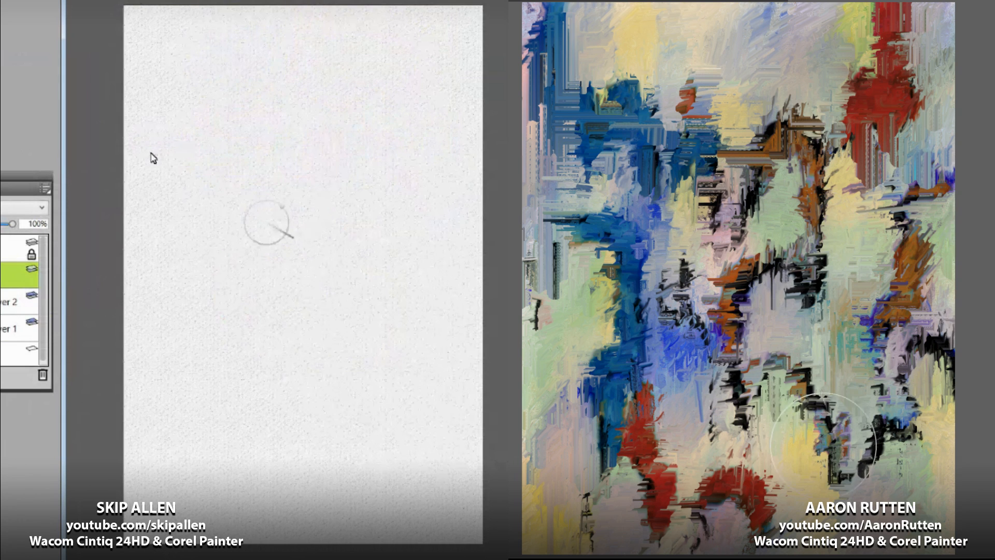
{"action": "left_click_drag", "start_coordinate": [851, 408], "coordinate": [607, 432]}
{"action": "left_click_drag", "start_coordinate": [719, 370], "coordinate": [711, 510]}
{"action": "left_click_drag", "start_coordinate": [655, 392], "coordinate": [654, 494]}
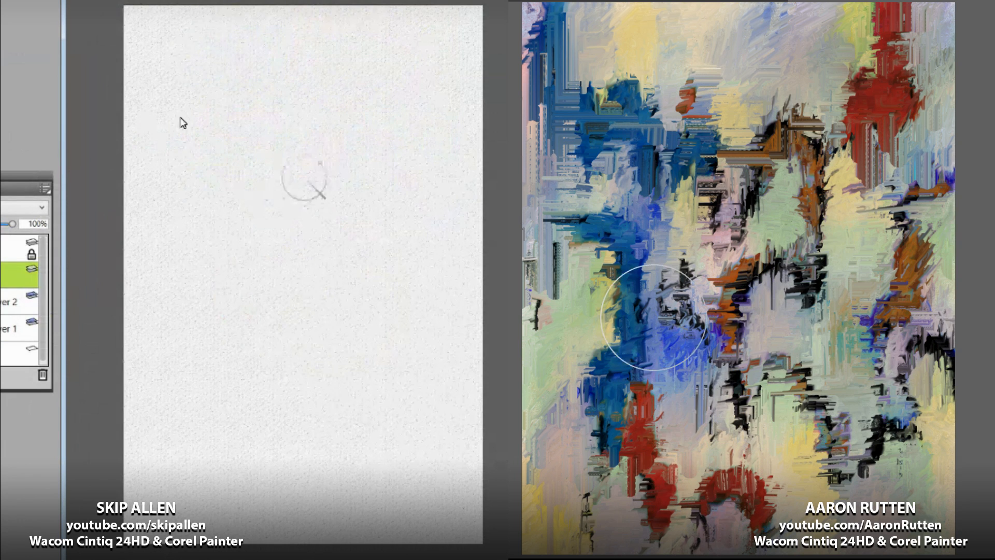
Step: Try a textured olive patch on the white document's new layer, and smear the outlined painting's centre with straight vertical and horizontal strokes
{"action": "left_click_drag", "start_coordinate": [658, 319], "coordinate": [830, 303]}
{"action": "left_click_drag", "start_coordinate": [314, 177], "coordinate": [270, 211]}
{"action": "left_click_drag", "start_coordinate": [732, 179], "coordinate": [722, 388]}
{"action": "left_click_drag", "start_coordinate": [270, 211], "coordinate": [311, 194]}
{"action": "left_click_drag", "start_coordinate": [769, 78], "coordinate": [763, 207]}
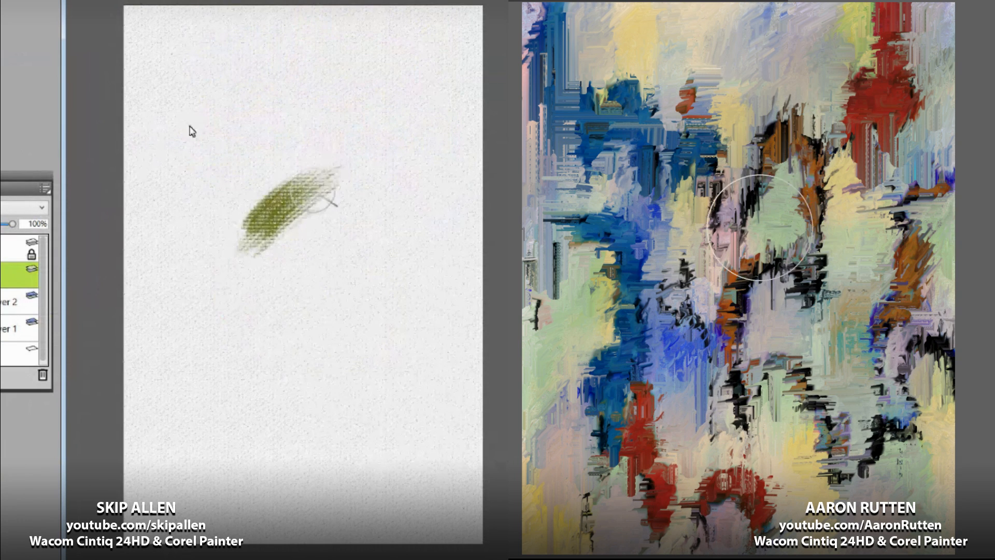
{"action": "left_click_drag", "start_coordinate": [311, 194], "coordinate": [272, 229]}
{"action": "left_click_drag", "start_coordinate": [687, 88], "coordinate": [669, 192]}
{"action": "left_click_drag", "start_coordinate": [272, 230], "coordinate": [327, 198]}
{"action": "left_click_drag", "start_coordinate": [678, 140], "coordinate": [699, 313]}
{"action": "mouse_move", "coordinate": [328, 198]}
{"action": "left_mouse_down"}
{"action": "mouse_move", "coordinate": [275, 242]}
{"action": "mouse_move", "coordinate": [335, 215]}
{"action": "left_mouse_up"}
{"action": "left_click_drag", "start_coordinate": [757, 382], "coordinate": [859, 366]}
{"action": "mouse_move", "coordinate": [335, 215]}
{"action": "left_mouse_down"}
{"action": "mouse_move", "coordinate": [322, 251]}
{"action": "mouse_move", "coordinate": [329, 245]}
{"action": "left_mouse_up"}
{"action": "left_click_drag", "start_coordinate": [765, 314], "coordinate": [744, 448]}
{"action": "mouse_move", "coordinate": [329, 244]}
{"action": "left_mouse_down"}
{"action": "mouse_move", "coordinate": [317, 251]}
{"action": "mouse_move", "coordinate": [319, 233]}
{"action": "mouse_move", "coordinate": [337, 236]}
{"action": "mouse_move", "coordinate": [320, 237]}
{"action": "left_mouse_up"}
{"action": "left_click_drag", "start_coordinate": [775, 360], "coordinate": [772, 417]}
{"action": "left_click_drag", "start_coordinate": [320, 238], "coordinate": [310, 270]}
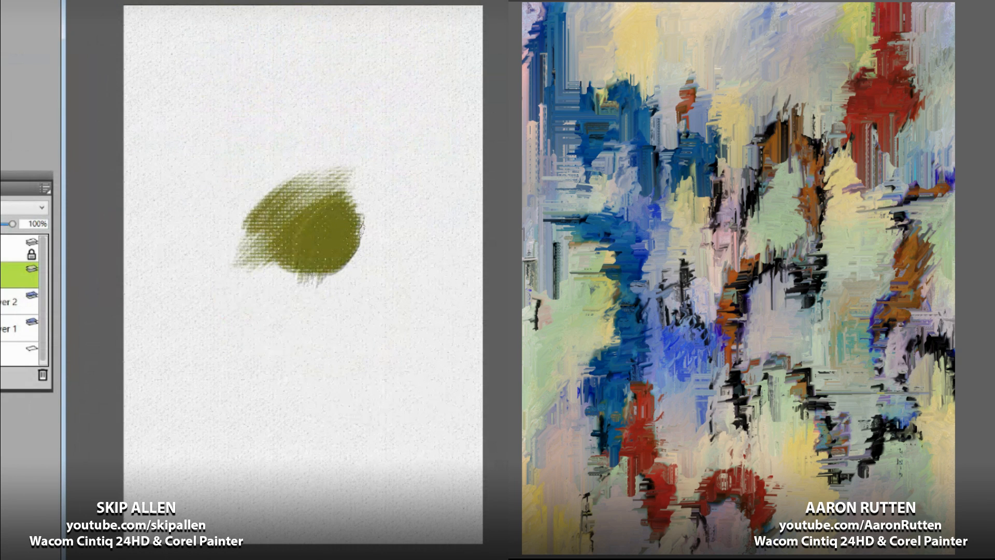
Step: Undo the textured olive strokes and paint a denser rounded olive patch, and smear vertically through the middle of the outlined painting
{"action": "left_click_drag", "start_coordinate": [748, 86], "coordinate": [735, 385]}
{"action": "key", "text": "ctrl+z"}
{"action": "key", "text": "ctrl+z"}
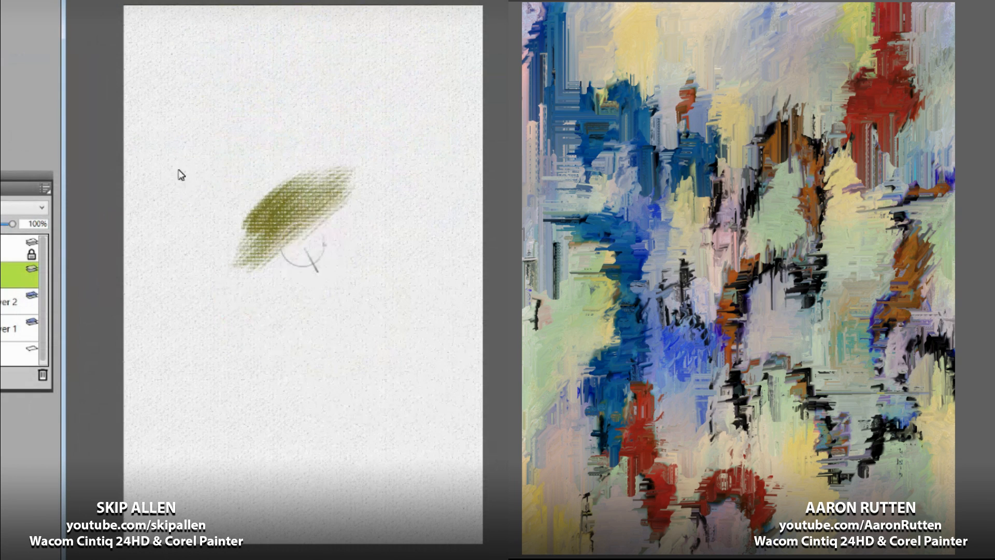
{"action": "key", "text": "ctrl+z"}
{"action": "mouse_move", "coordinate": [254, 263]}
{"action": "left_mouse_down"}
{"action": "mouse_move", "coordinate": [311, 223]}
{"action": "mouse_move", "coordinate": [317, 233]}
{"action": "mouse_move", "coordinate": [295, 262]}
{"action": "mouse_move", "coordinate": [323, 229]}
{"action": "mouse_move", "coordinate": [330, 258]}
{"action": "mouse_move", "coordinate": [343, 258]}
{"action": "mouse_move", "coordinate": [315, 250]}
{"action": "mouse_move", "coordinate": [329, 234]}
{"action": "mouse_move", "coordinate": [316, 238]}
{"action": "mouse_move", "coordinate": [328, 238]}
{"action": "mouse_move", "coordinate": [306, 252]}
{"action": "mouse_move", "coordinate": [333, 276]}
{"action": "mouse_move", "coordinate": [340, 245]}
{"action": "mouse_move", "coordinate": [323, 277]}
{"action": "mouse_move", "coordinate": [344, 254]}
{"action": "left_mouse_up"}
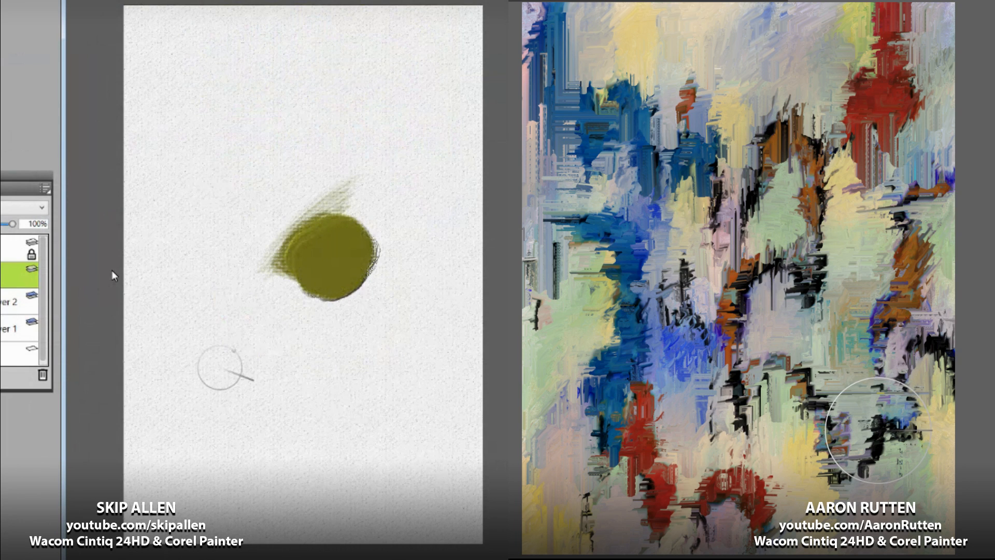
Step: Reduce the brush size and paint near-vertical and crossing olive strokes over the patch to build raised ridges and ragged edges
{"action": "left_click_drag", "start_coordinate": [407, 284], "coordinate": [416, 290]}
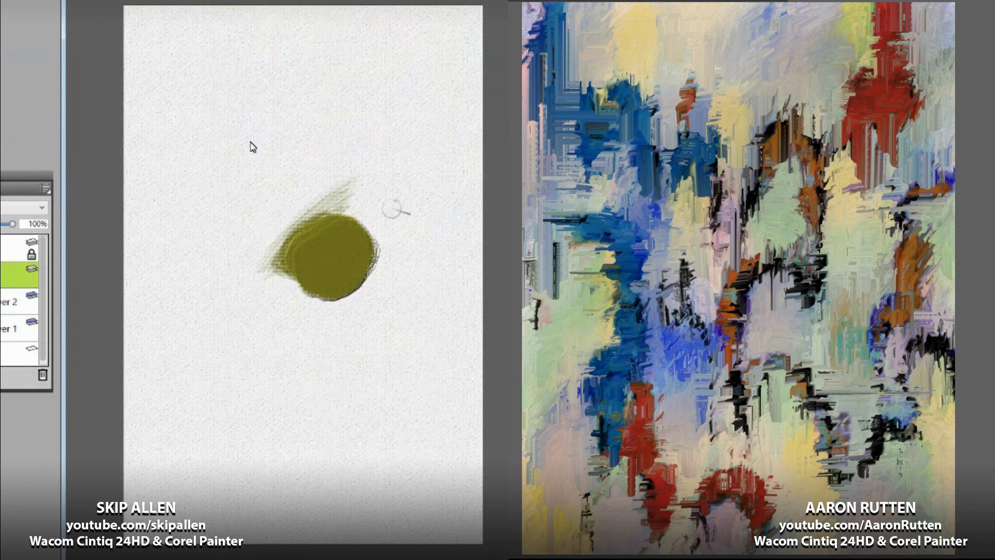
{"action": "left_click_drag", "start_coordinate": [378, 216], "coordinate": [344, 307]}
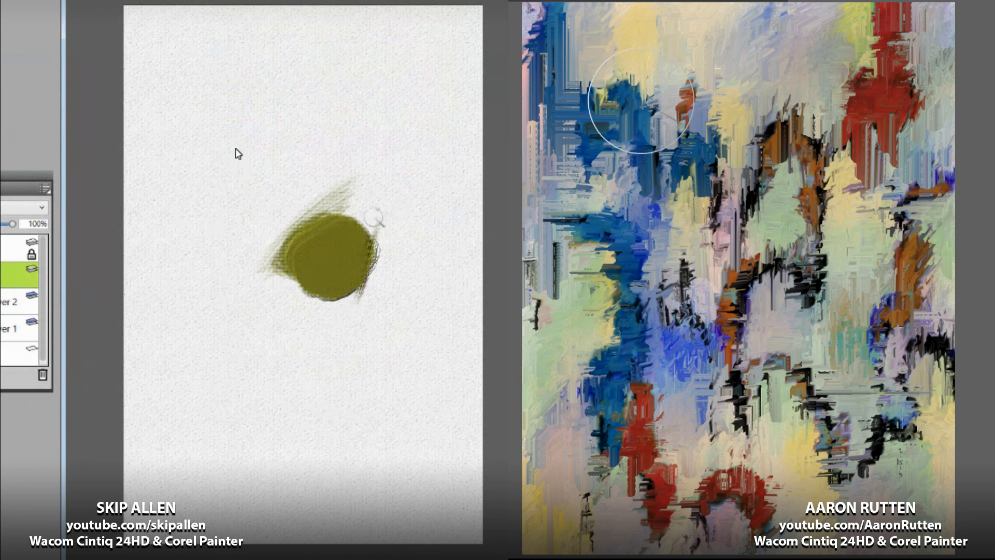
{"action": "mouse_move", "coordinate": [370, 218]}
{"action": "left_mouse_down"}
{"action": "mouse_move", "coordinate": [351, 307]}
{"action": "mouse_move", "coordinate": [375, 205]}
{"action": "mouse_move", "coordinate": [349, 313]}
{"action": "mouse_move", "coordinate": [356, 247]}
{"action": "mouse_move", "coordinate": [349, 318]}
{"action": "mouse_move", "coordinate": [368, 212]}
{"action": "mouse_move", "coordinate": [350, 332]}
{"action": "left_mouse_up"}
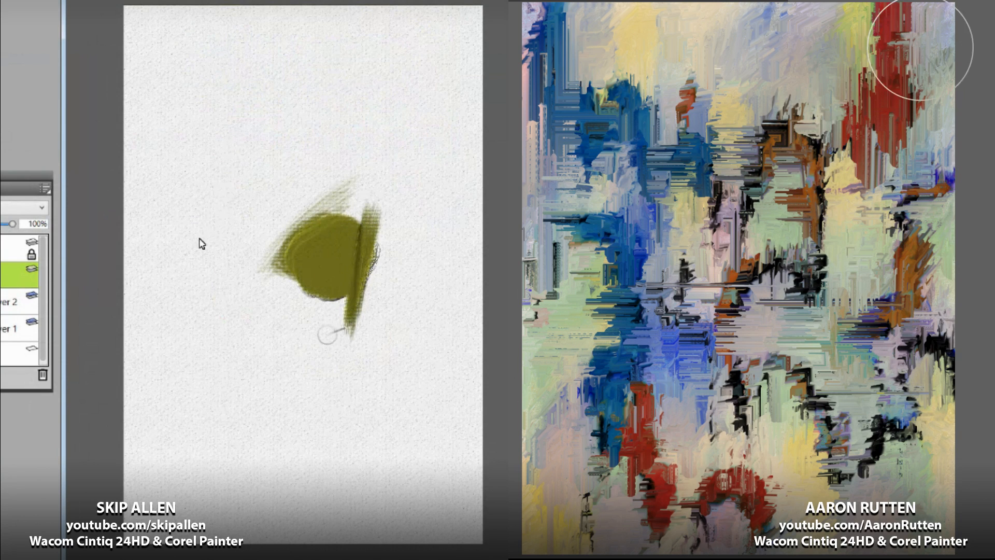
{"action": "mouse_move", "coordinate": [298, 211]}
{"action": "left_mouse_down"}
{"action": "mouse_move", "coordinate": [289, 310]}
{"action": "mouse_move", "coordinate": [296, 211]}
{"action": "mouse_move", "coordinate": [291, 241]}
{"action": "mouse_move", "coordinate": [288, 212]}
{"action": "mouse_move", "coordinate": [297, 305]}
{"action": "mouse_move", "coordinate": [312, 209]}
{"action": "mouse_move", "coordinate": [287, 266]}
{"action": "mouse_move", "coordinate": [376, 220]}
{"action": "mouse_move", "coordinate": [317, 228]}
{"action": "mouse_move", "coordinate": [340, 223]}
{"action": "mouse_move", "coordinate": [319, 215]}
{"action": "mouse_move", "coordinate": [384, 212]}
{"action": "mouse_move", "coordinate": [324, 225]}
{"action": "mouse_move", "coordinate": [364, 222]}
{"action": "mouse_move", "coordinate": [364, 263]}
{"action": "mouse_move", "coordinate": [372, 218]}
{"action": "mouse_move", "coordinate": [358, 313]}
{"action": "mouse_move", "coordinate": [378, 289]}
{"action": "mouse_move", "coordinate": [294, 293]}
{"action": "mouse_move", "coordinate": [319, 299]}
{"action": "mouse_move", "coordinate": [375, 280]}
{"action": "mouse_move", "coordinate": [363, 281]}
{"action": "mouse_move", "coordinate": [282, 301]}
{"action": "left_mouse_up"}
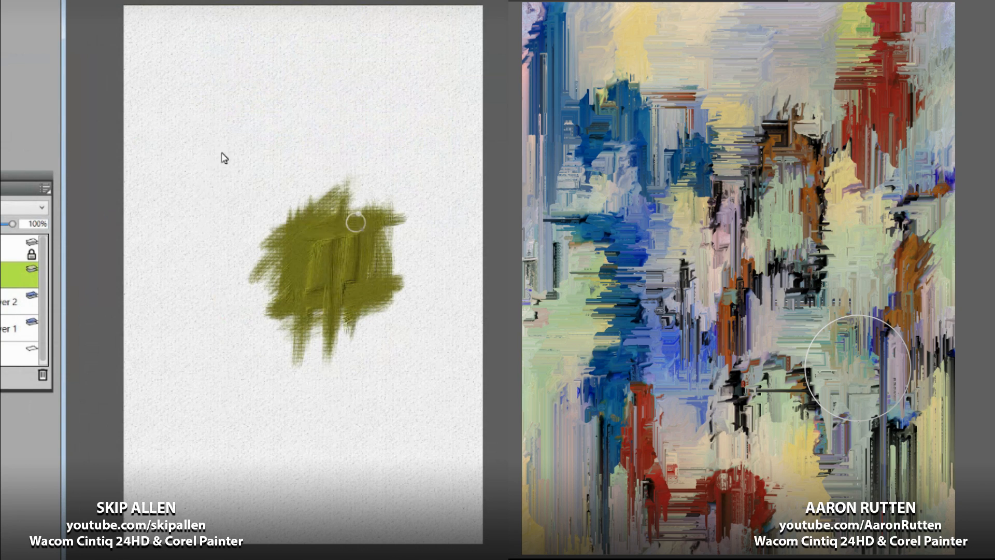
{"action": "left_click_drag", "start_coordinate": [328, 309], "coordinate": [354, 313]}
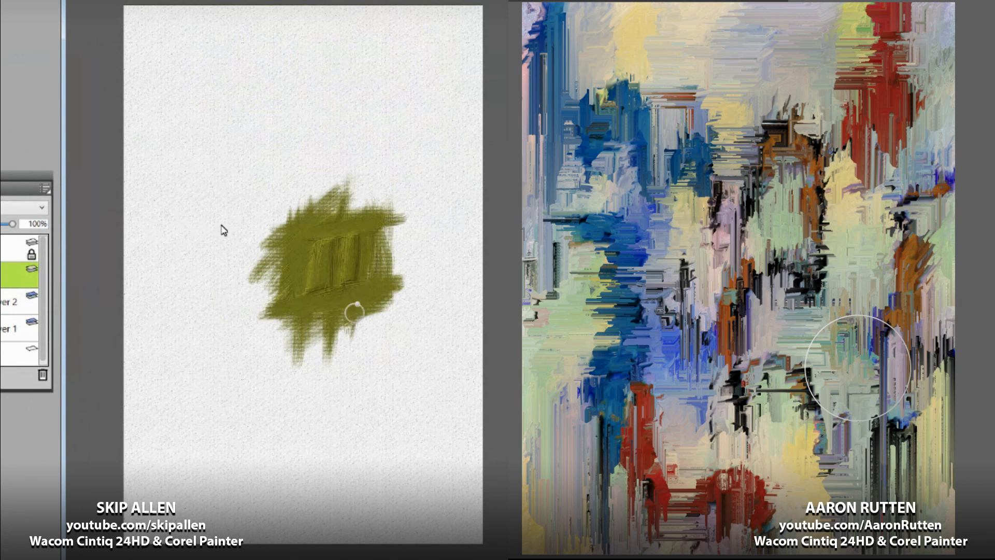
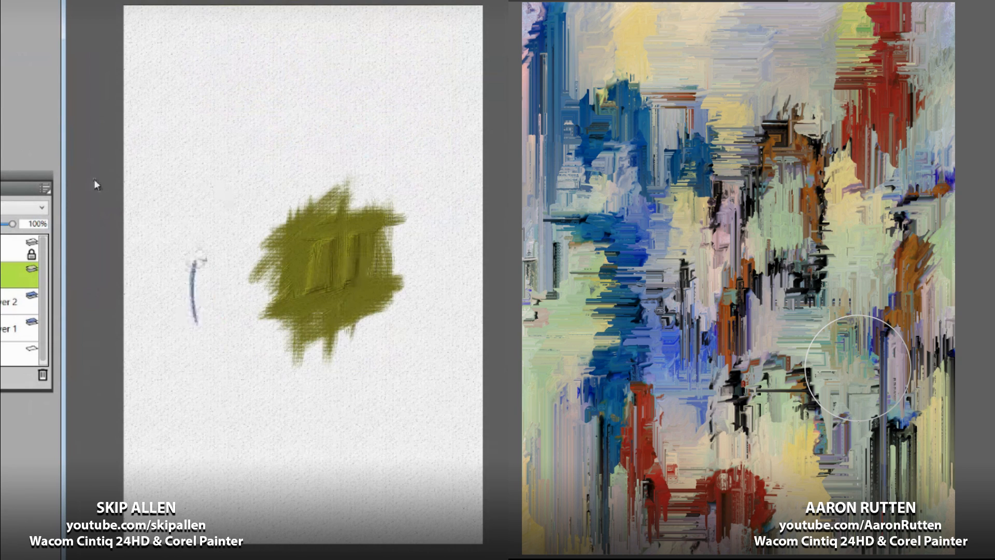
Step: Try a blue-edged olive leaf beside the olive patch, undo it, and paint a vertical blue-edged stroke along the patch's outer edge
{"action": "mouse_move", "coordinate": [222, 234]}
{"action": "left_mouse_down"}
{"action": "mouse_move", "coordinate": [196, 315]}
{"action": "mouse_move", "coordinate": [214, 271]}
{"action": "mouse_move", "coordinate": [197, 314]}
{"action": "mouse_move", "coordinate": [225, 292]}
{"action": "mouse_move", "coordinate": [229, 257]}
{"action": "left_mouse_up"}
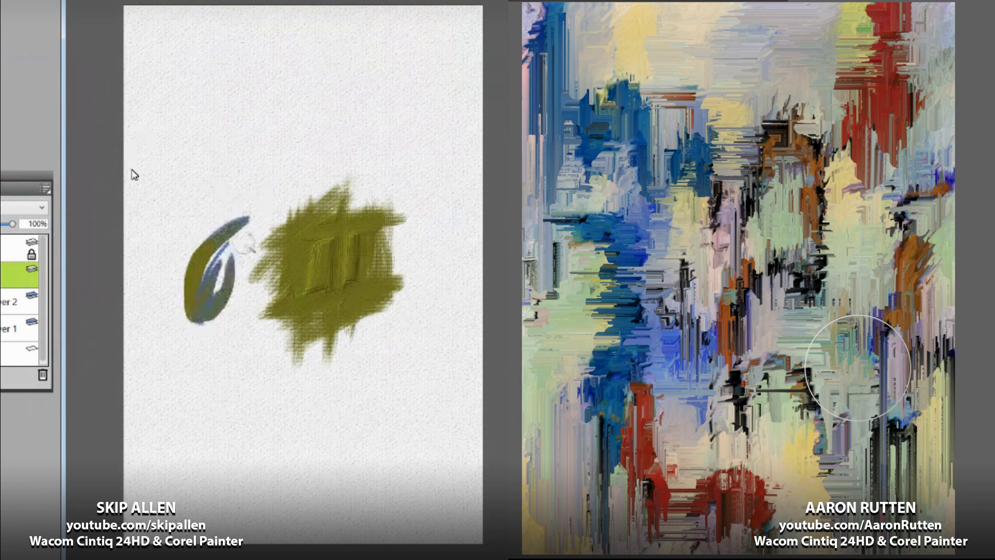
{"action": "key", "text": "ctrl+z"}
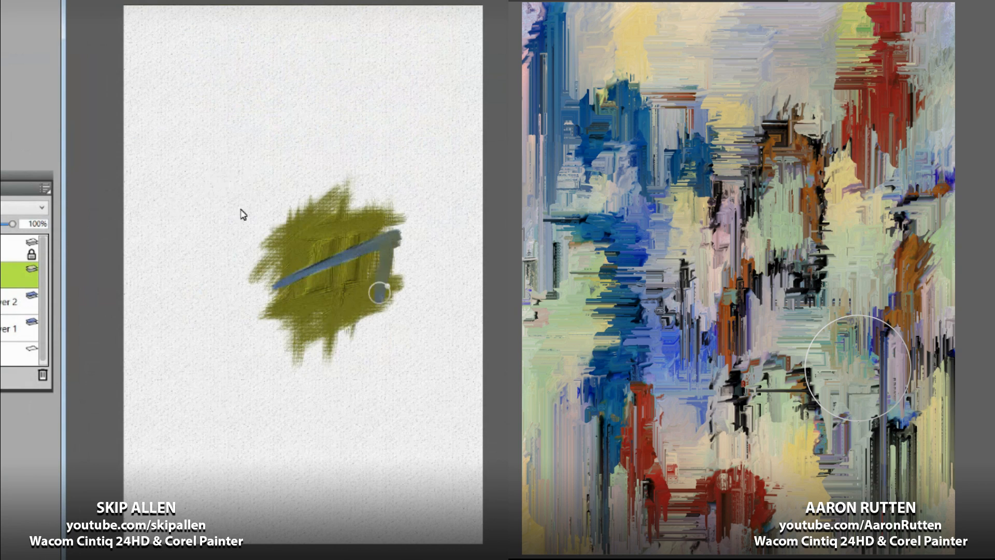
{"action": "left_click_drag", "start_coordinate": [392, 240], "coordinate": [392, 328]}
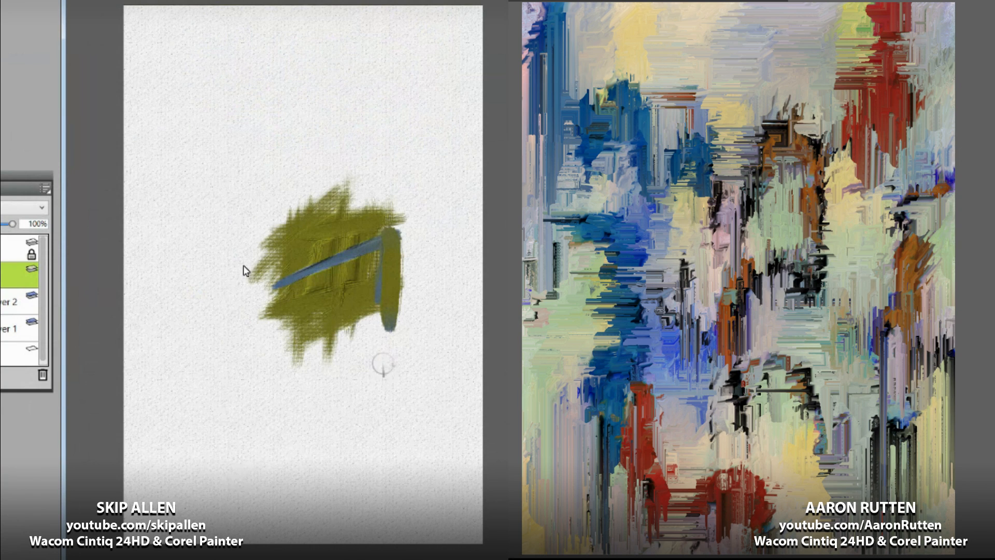
Step: Display the General brush controls for the current brush
{"action": "middle_click", "coordinate": [383, 364]}
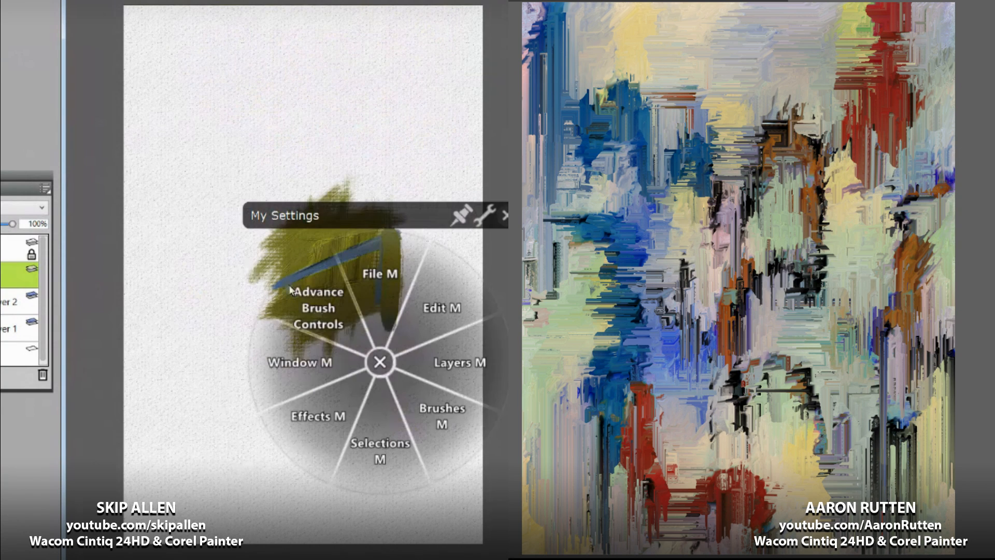
{"action": "left_click", "coordinate": [192, 275]}
{"action": "left_click", "coordinate": [380, 301]}
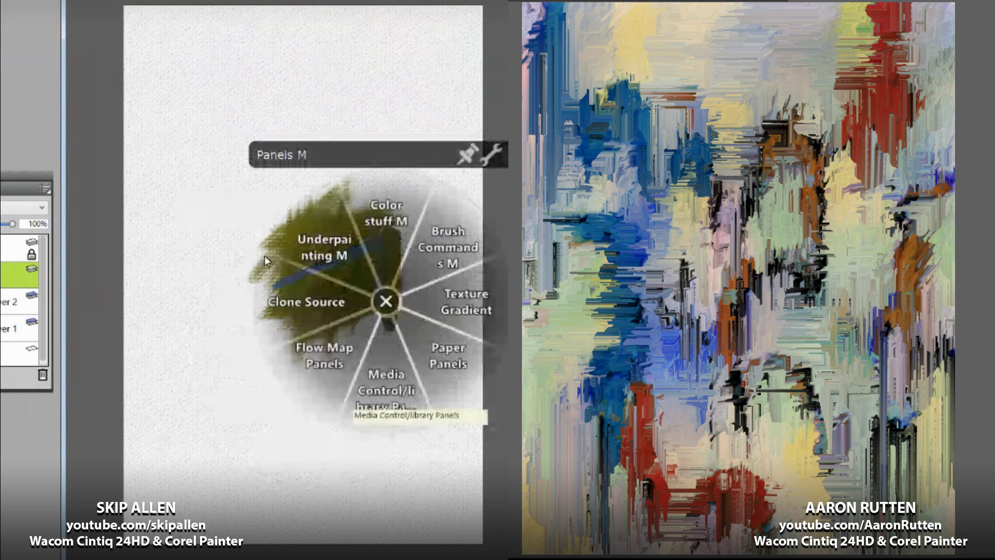
{"action": "left_click", "coordinate": [427, 258]}
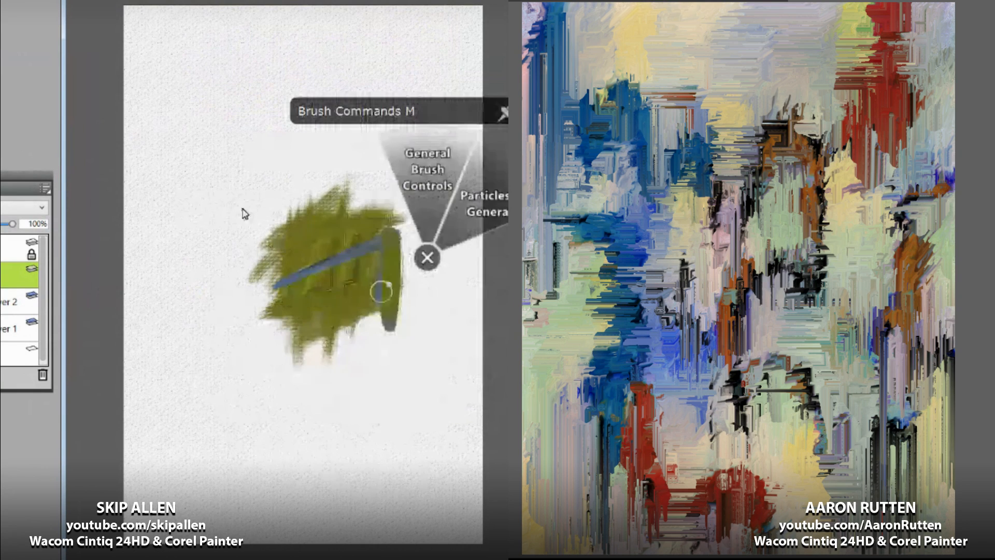
{"action": "left_click", "coordinate": [278, 131]}
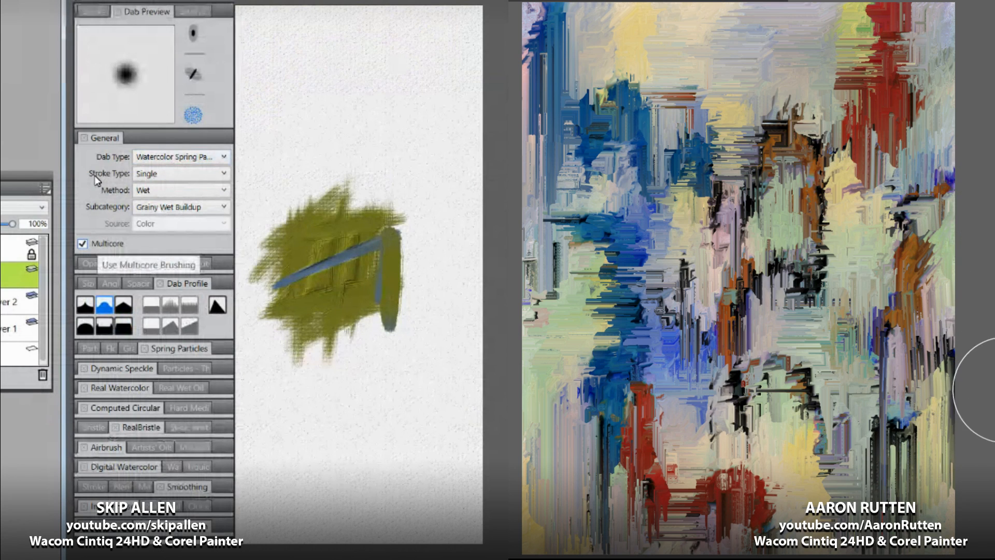
Step: Clear the olive strokes from the canvas and undo the green watercolor trial stroke on a new layer
{"action": "key", "text": "Delete"}
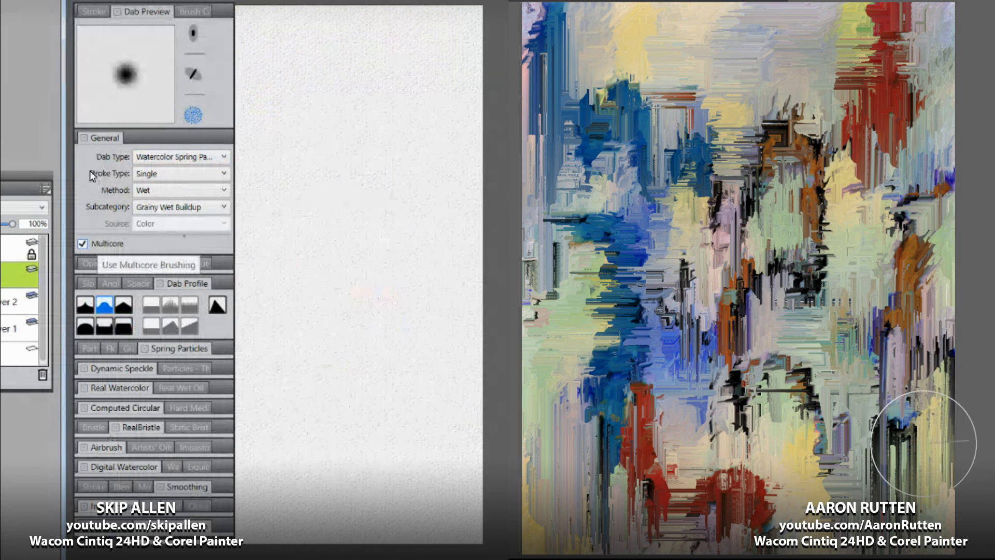
{"action": "key", "text": "ctrl+shift+n"}
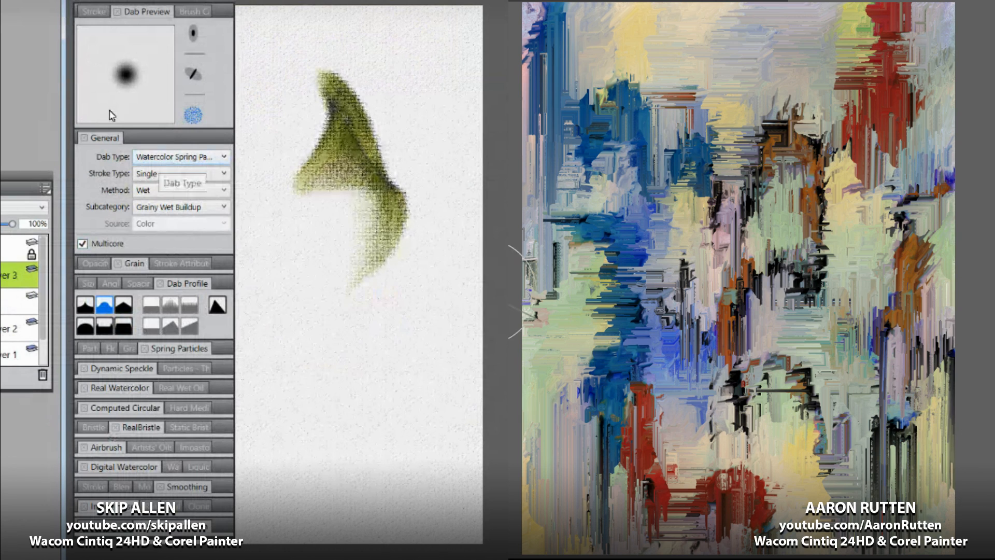
{"action": "key", "text": "ctrl+z"}
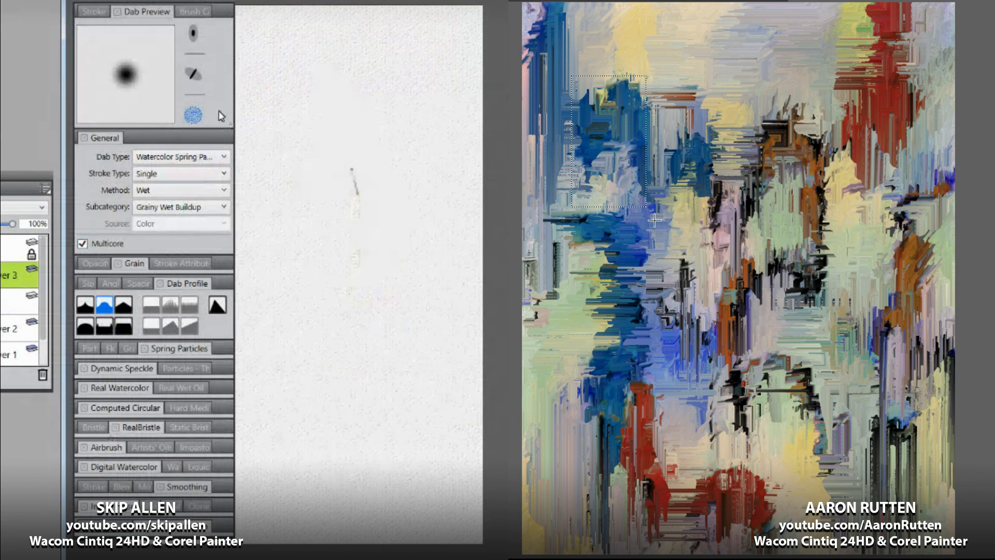
Step: Copy rectangular blocks from the painting's blue upper area and lower middle, offsetting each copy up and to the right
{"action": "left_click_drag", "start_coordinate": [572, 76], "coordinate": [746, 337]}
{"action": "left_click", "coordinate": [207, 156]}
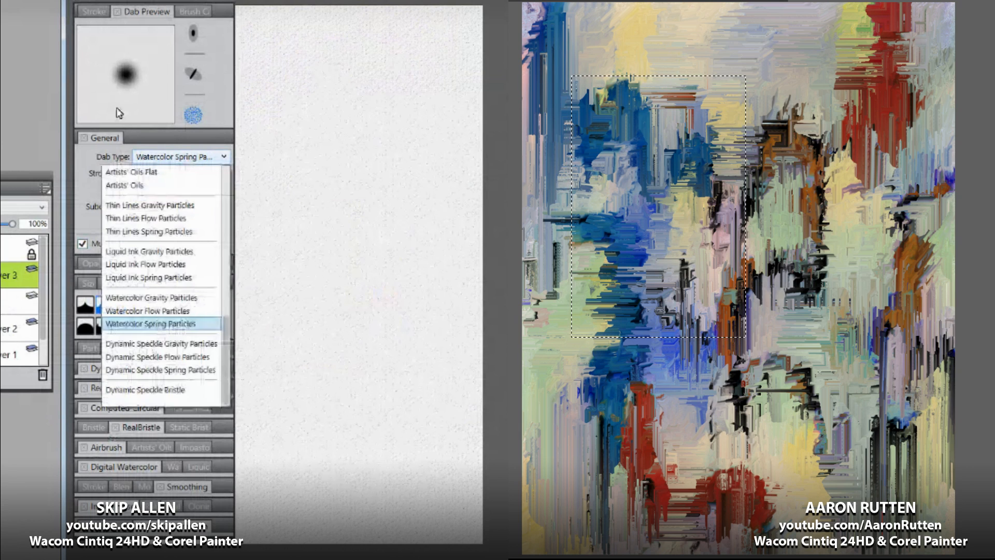
{"action": "scroll", "coordinate": [122, 247], "scroll_direction": "up", "scroll_amount": 10}
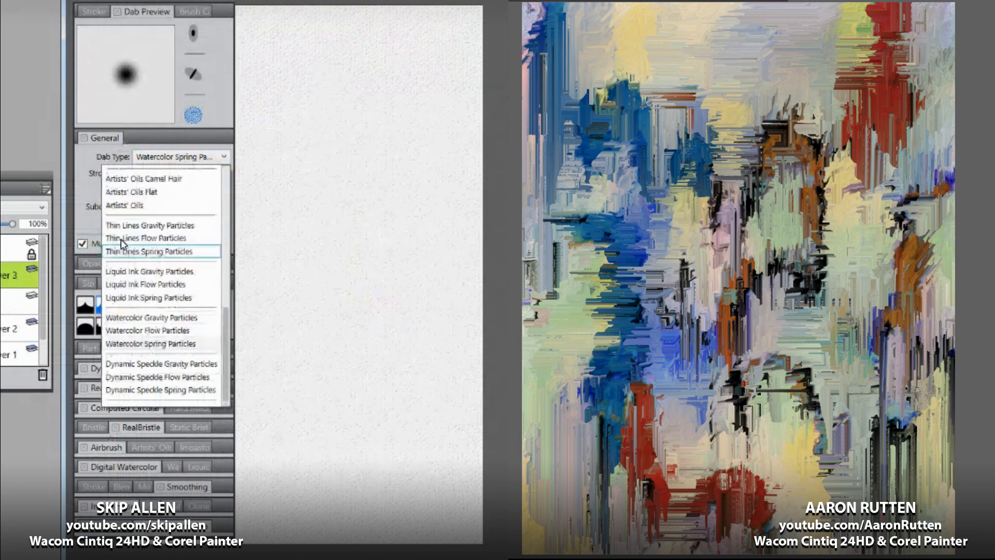
{"action": "left_click_drag", "start_coordinate": [702, 201], "coordinate": [714, 197]}
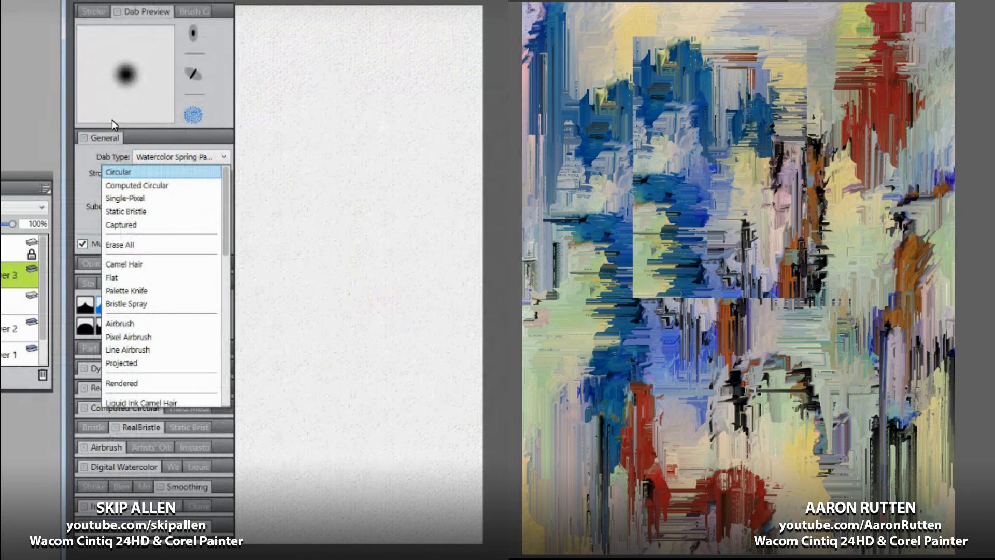
{"action": "left_click_drag", "start_coordinate": [719, 217], "coordinate": [865, 521]}
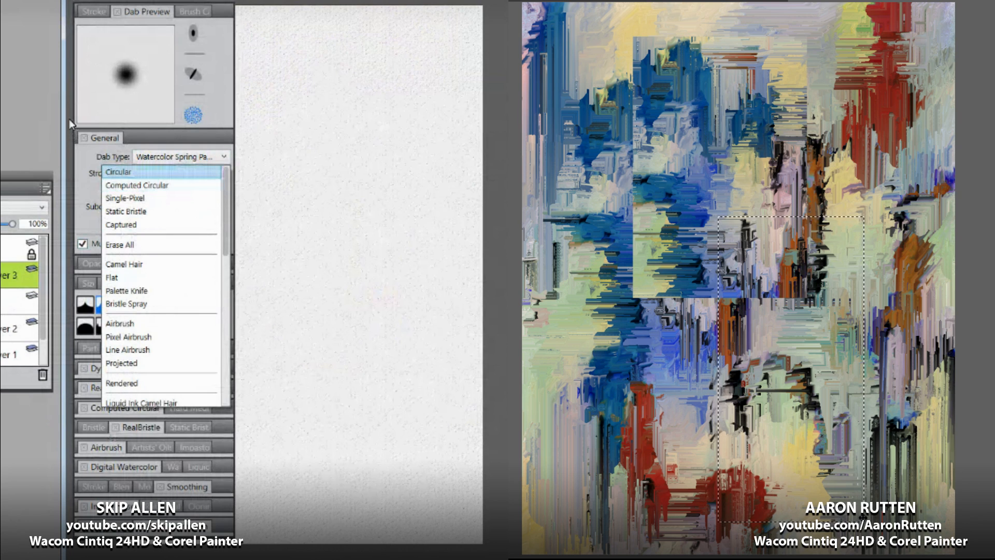
{"action": "left_click", "coordinate": [725, 480]}
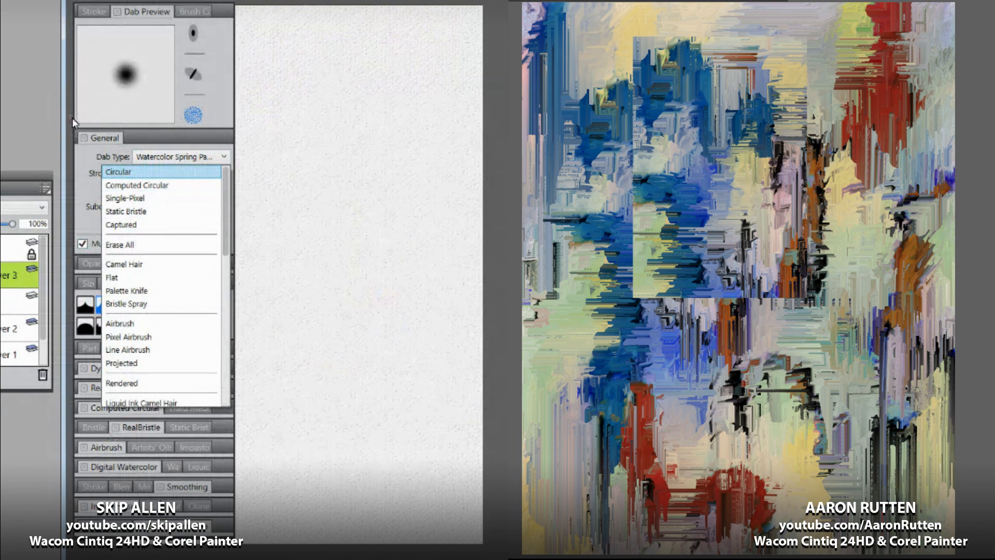
{"action": "mouse_move", "coordinate": [745, 357]}
{"action": "left_mouse_down"}
{"action": "mouse_move", "coordinate": [803, 310]}
{"action": "mouse_move", "coordinate": [808, 285]}
{"action": "left_mouse_up"}
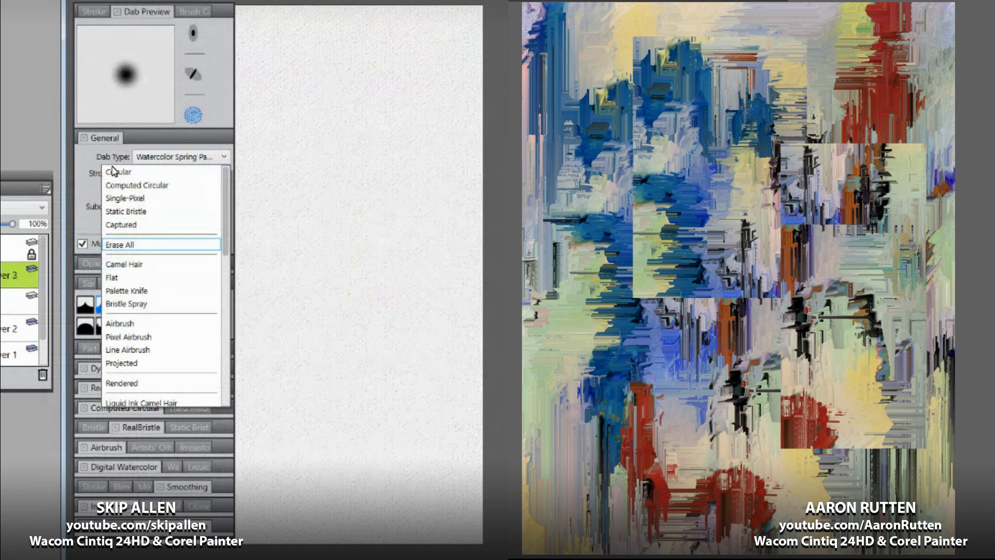
Step: Copy a rectangular block from the painting's lower left upward, then enlarge it with Free Transform
{"action": "left_click_drag", "start_coordinate": [562, 240], "coordinate": [621, 476]}
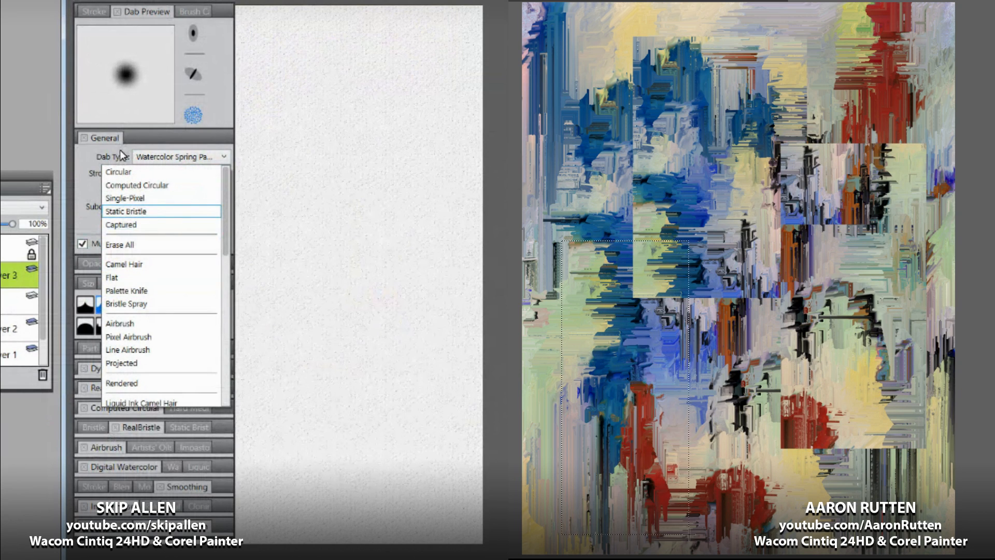
{"action": "scroll", "coordinate": [122, 179], "scroll_direction": "down", "scroll_amount": 3}
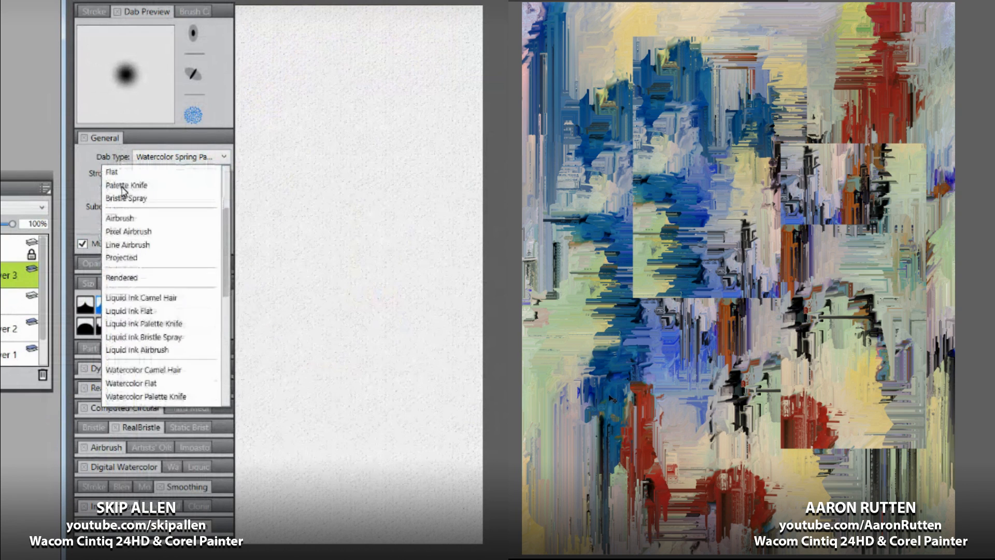
{"action": "scroll", "coordinate": [123, 190], "scroll_direction": "down", "scroll_amount": 3}
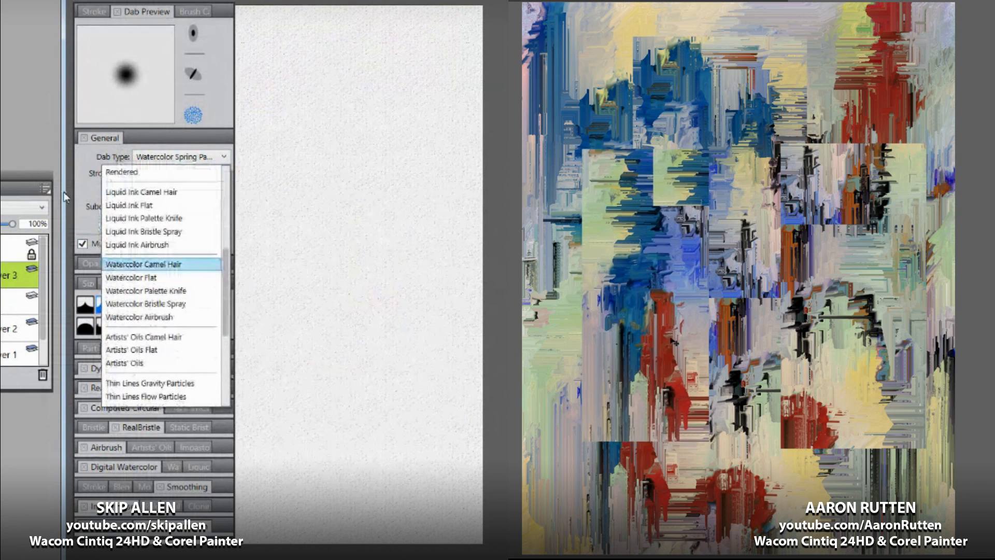
{"action": "mouse_move", "coordinate": [671, 339]}
{"action": "left_mouse_down"}
{"action": "mouse_move", "coordinate": [613, 274]}
{"action": "mouse_move", "coordinate": [651, 329]}
{"action": "left_mouse_up"}
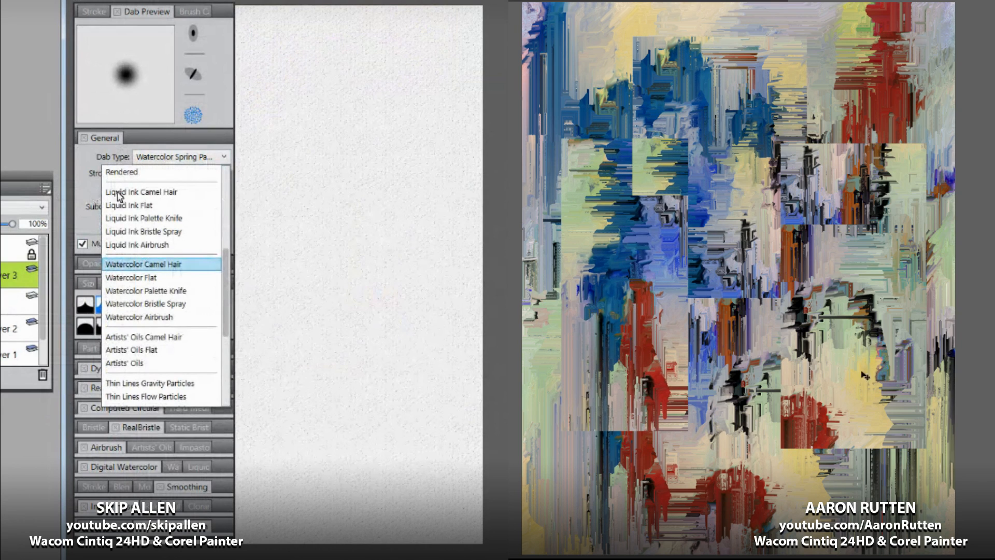
{"action": "scroll", "coordinate": [119, 196], "scroll_direction": "up", "scroll_amount": 6}
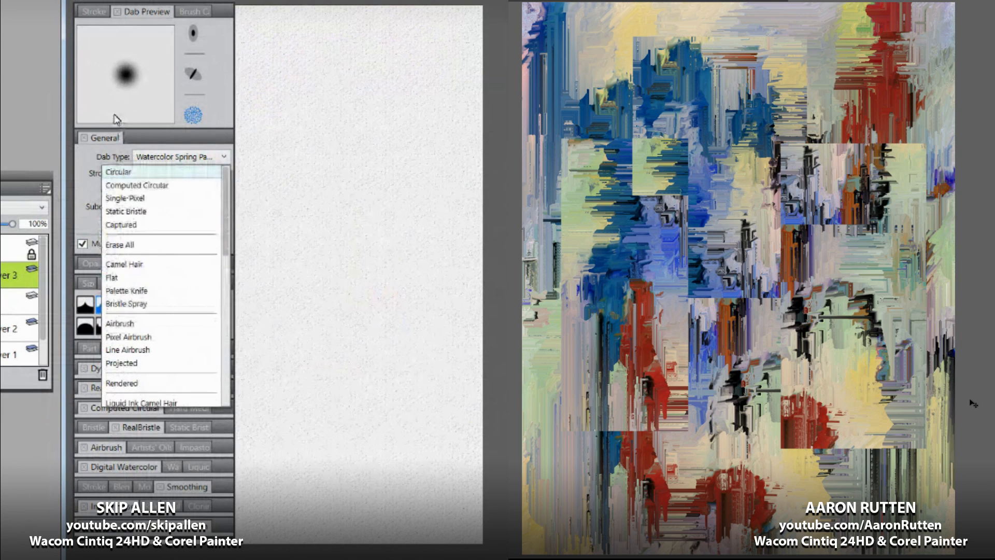
{"action": "left_click", "coordinate": [145, 97]}
{"action": "key", "text": "ctrl+alt+t"}
{"action": "mouse_move", "coordinate": [689, 138]}
{"action": "left_mouse_down"}
{"action": "mouse_move", "coordinate": [719, 102]}
{"action": "mouse_move", "coordinate": [724, 63]}
{"action": "mouse_move", "coordinate": [709, 90]}
{"action": "left_mouse_up"}
{"action": "left_click", "coordinate": [180, 190]}
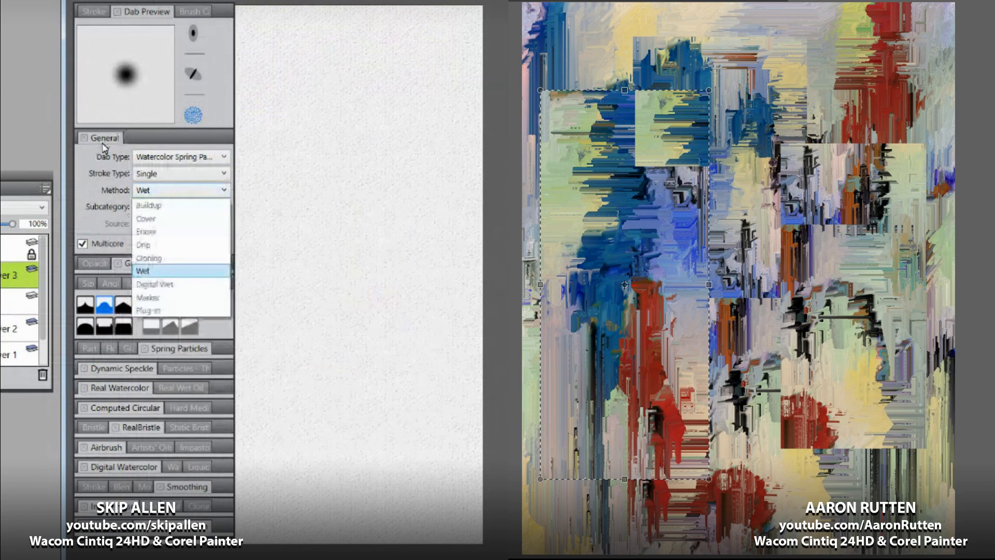
{"action": "key", "text": "Return"}
Step: Duplicate the enlarged block toward the painting's right side and shrink the copy into the middle-right area
{"action": "left_click_drag", "start_coordinate": [677, 293], "coordinate": [879, 309]}
{"action": "key", "text": "ctrl+alt+t"}
{"action": "left_click_drag", "start_coordinate": [911, 106], "coordinate": [859, 224]}
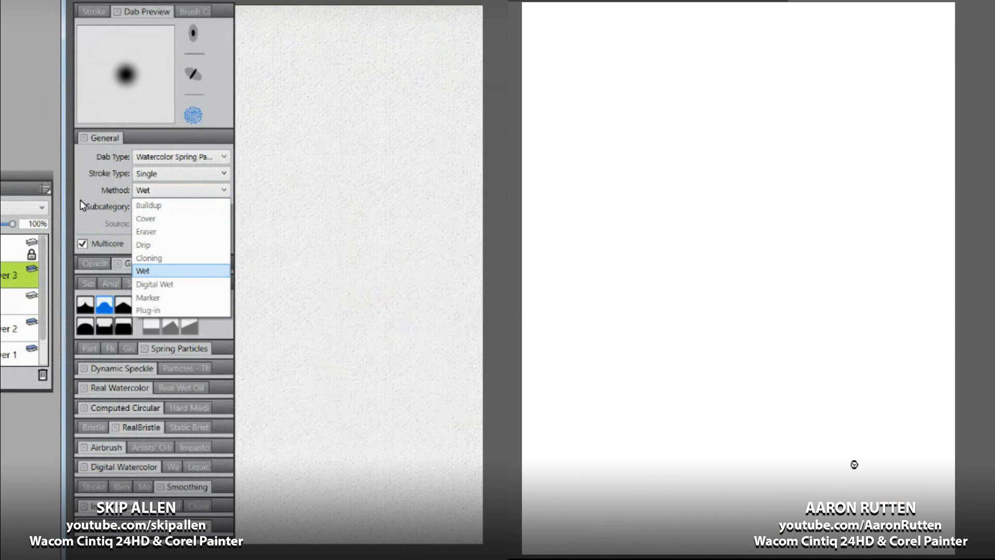
Step: Scale the entire collaged painting to roughly half size and tile overlapping copies across the white canvas
{"action": "key", "text": "ctrl+alt+t"}
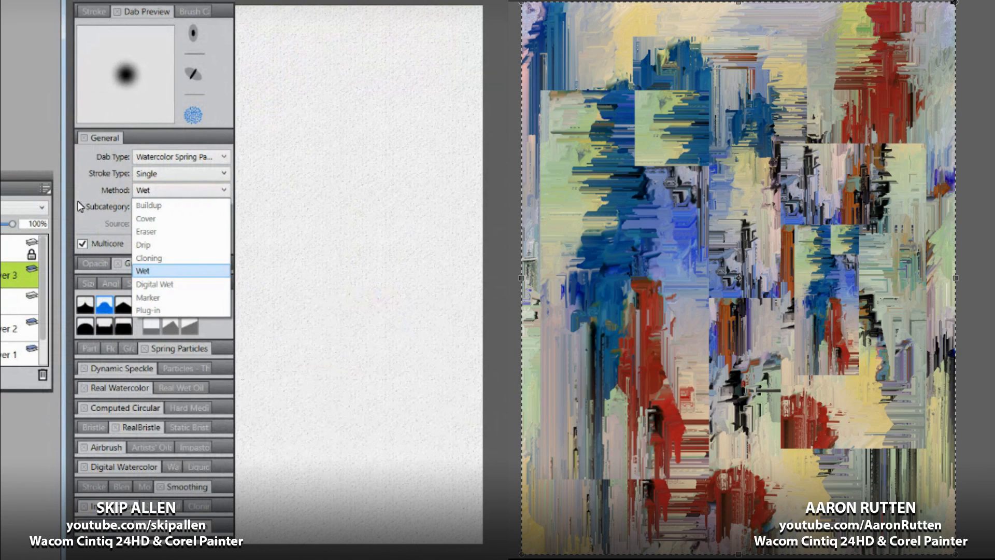
{"action": "left_click_drag", "start_coordinate": [951, 6], "coordinate": [869, 133]}
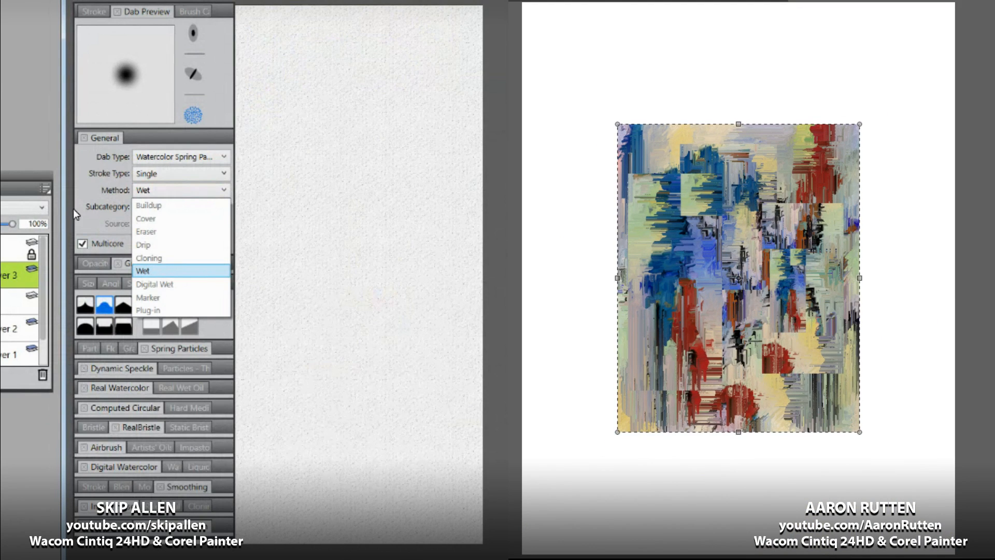
{"action": "left_click", "coordinate": [653, 1]}
{"action": "mouse_move", "coordinate": [794, 315]}
{"action": "left_mouse_down"}
{"action": "mouse_move", "coordinate": [698, 192]}
{"action": "mouse_move", "coordinate": [932, 206]}
{"action": "mouse_move", "coordinate": [656, 449]}
{"action": "mouse_move", "coordinate": [922, 455]}
{"action": "mouse_move", "coordinate": [929, 517]}
{"action": "left_mouse_up"}
{"action": "left_click_drag", "start_coordinate": [900, 480], "coordinate": [591, 522], "text": "alt"}
Step: Change the brush's dab type to Dynamic Speckle Spring Particles
{"action": "left_click", "coordinate": [122, 108]}
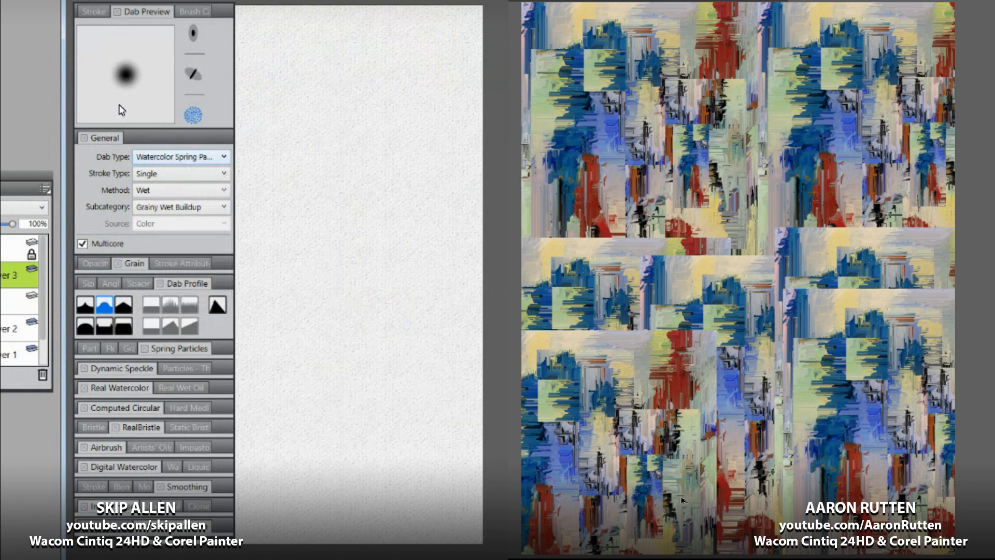
{"action": "left_click", "coordinate": [119, 130]}
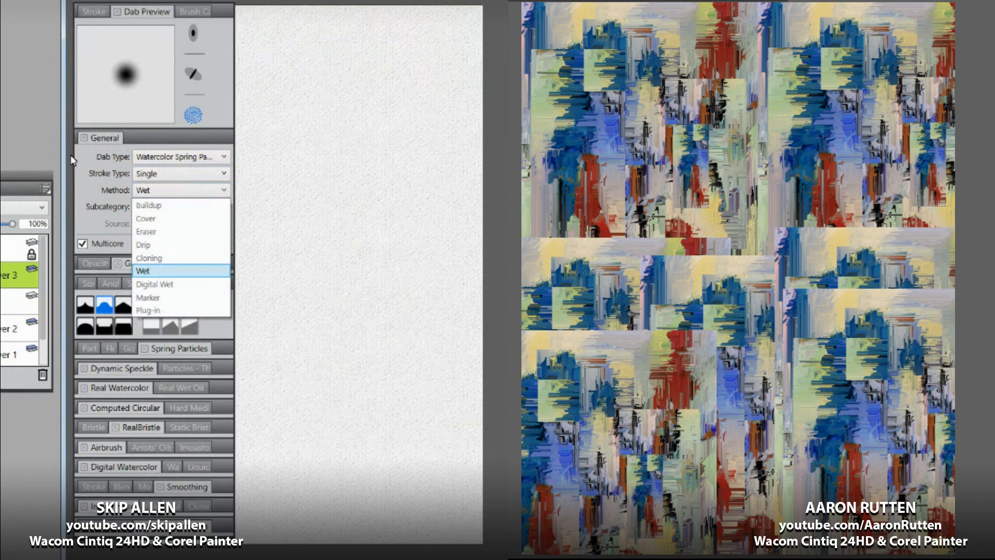
{"action": "left_click", "coordinate": [120, 101]}
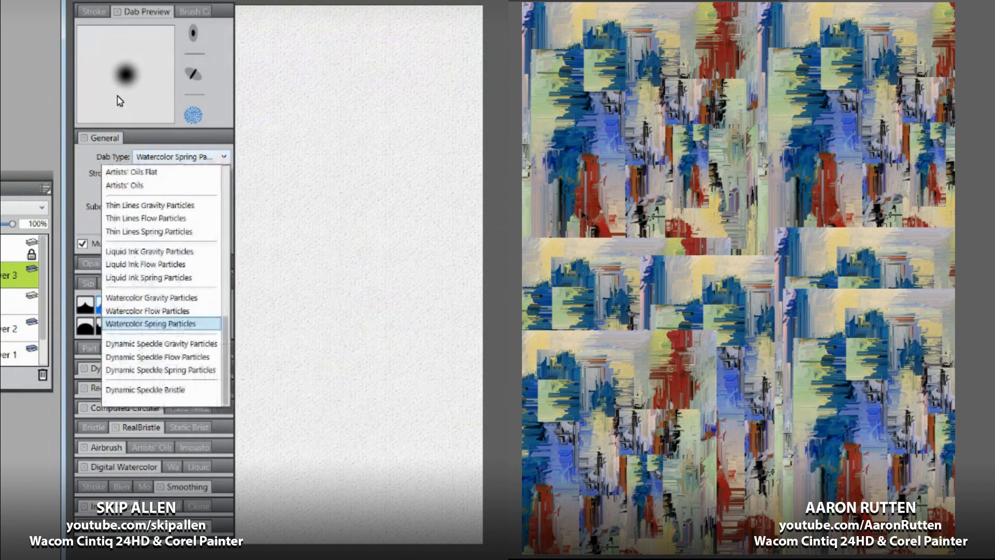
{"action": "scroll", "coordinate": [118, 119], "scroll_direction": "up", "scroll_amount": 10}
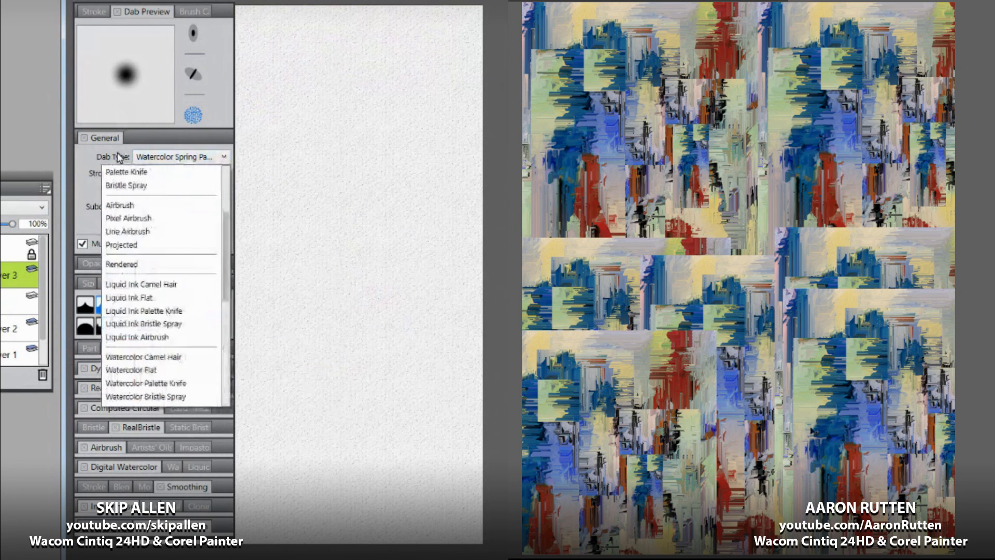
{"action": "scroll", "coordinate": [119, 217], "scroll_direction": "down", "scroll_amount": 10}
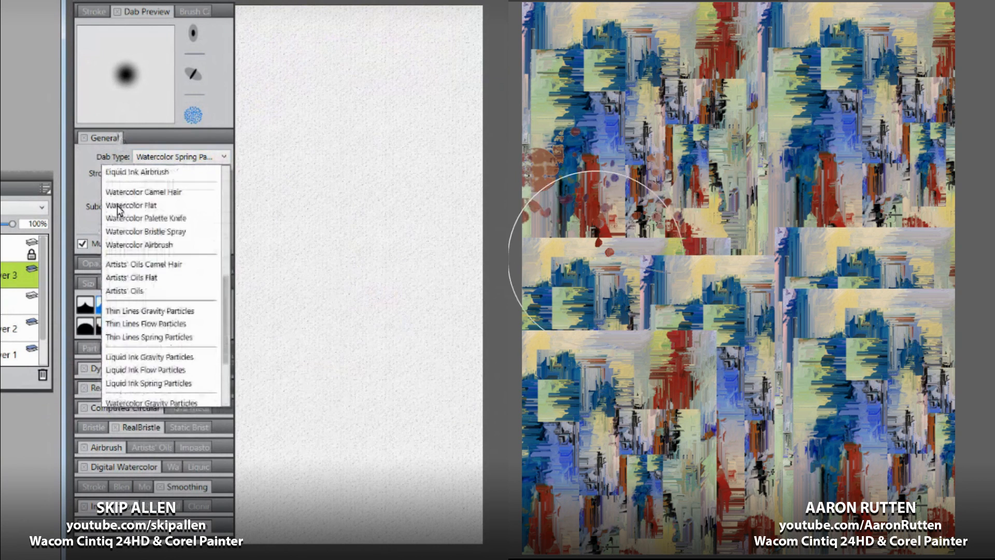
{"action": "scroll", "coordinate": [119, 208], "scroll_direction": "down", "scroll_amount": 1}
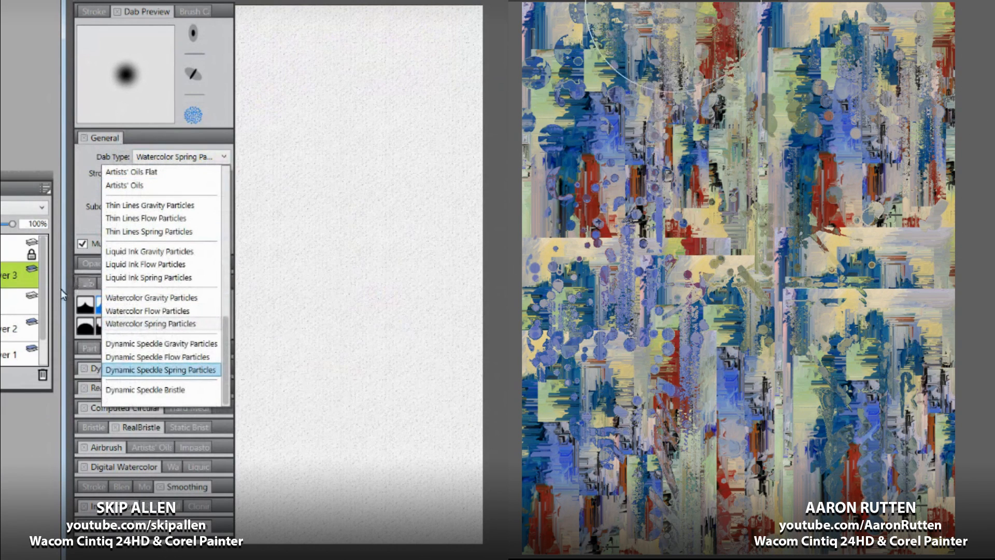
{"action": "key", "text": "Return"}
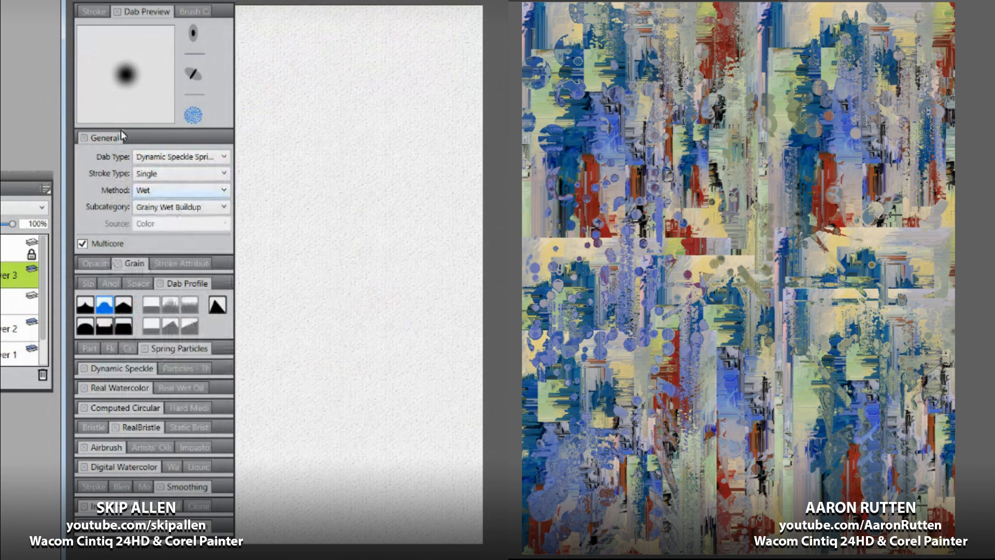
Step: Set the brush method to Cover and paint thin looping olive strokes in the middle of the blank canvas
{"action": "left_click", "coordinate": [184, 190]}
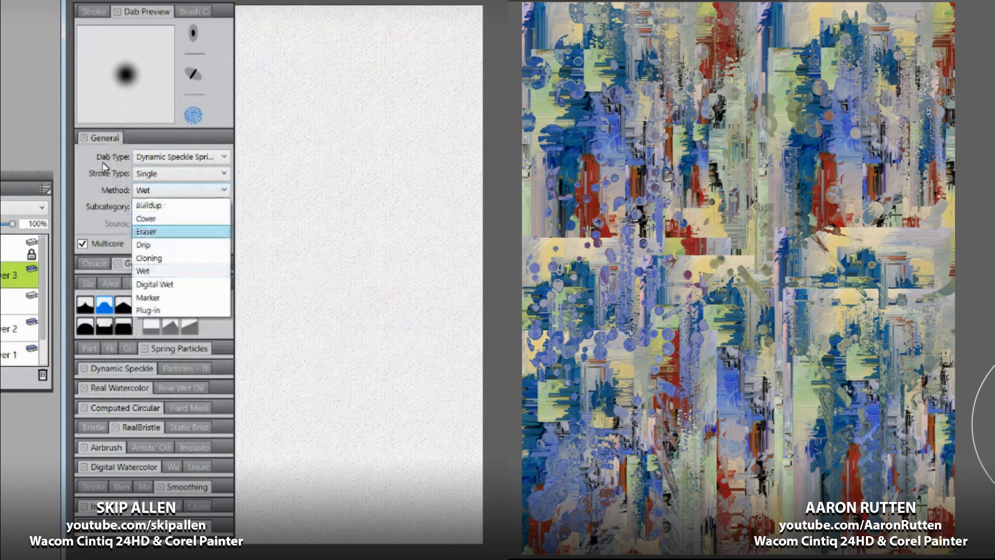
{"action": "left_click", "coordinate": [168, 218]}
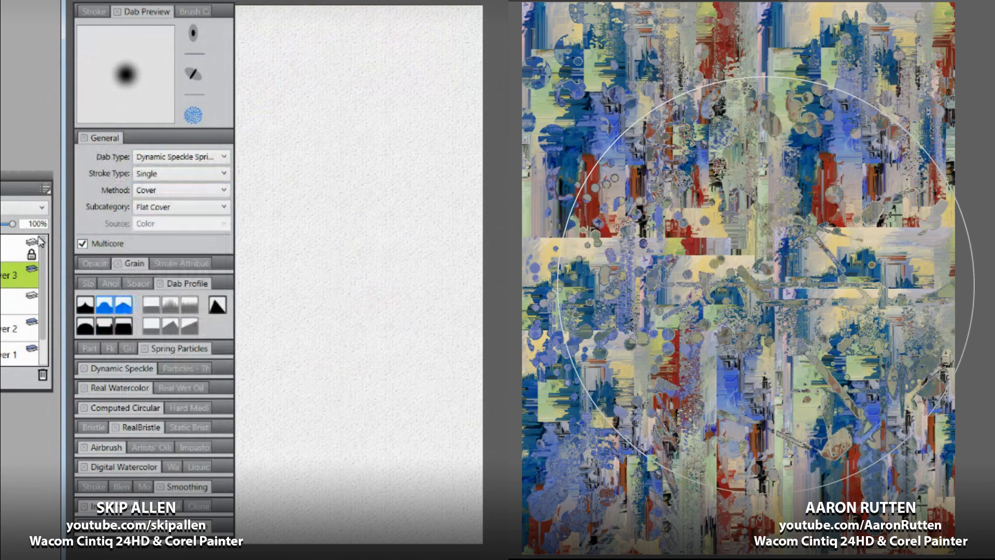
{"action": "left_click_drag", "start_coordinate": [326, 146], "coordinate": [347, 165]}
{"action": "mouse_move", "coordinate": [280, 188]}
{"action": "left_mouse_down"}
{"action": "mouse_move", "coordinate": [340, 142]}
{"action": "mouse_move", "coordinate": [403, 143]}
{"action": "mouse_move", "coordinate": [283, 270]}
{"action": "mouse_move", "coordinate": [286, 324]}
{"action": "mouse_move", "coordinate": [376, 347]}
{"action": "mouse_move", "coordinate": [356, 212]}
{"action": "left_mouse_up"}
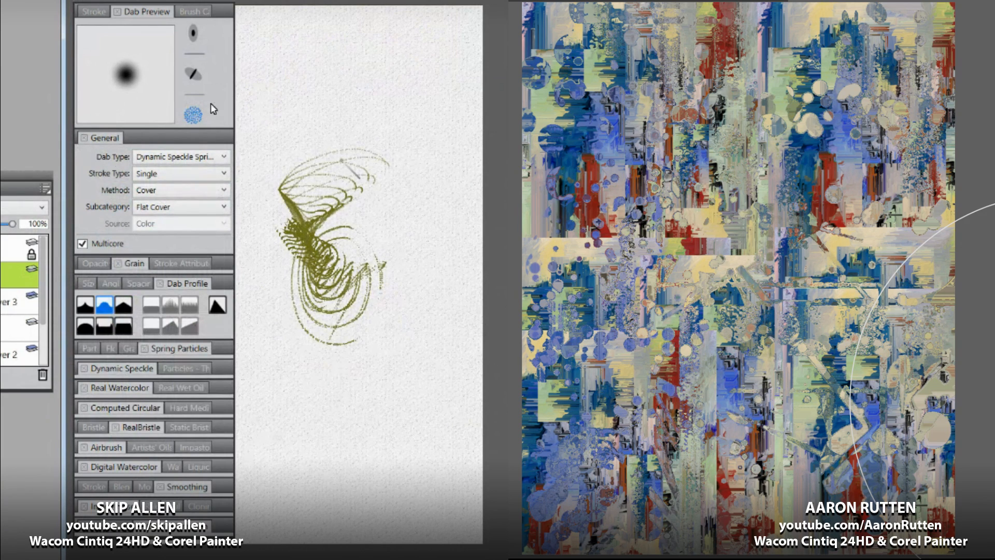
Step: Switch the dab type to Camel Hair and paint broad bristly olive strokes over the looping lines
{"action": "left_click", "coordinate": [145, 157]}
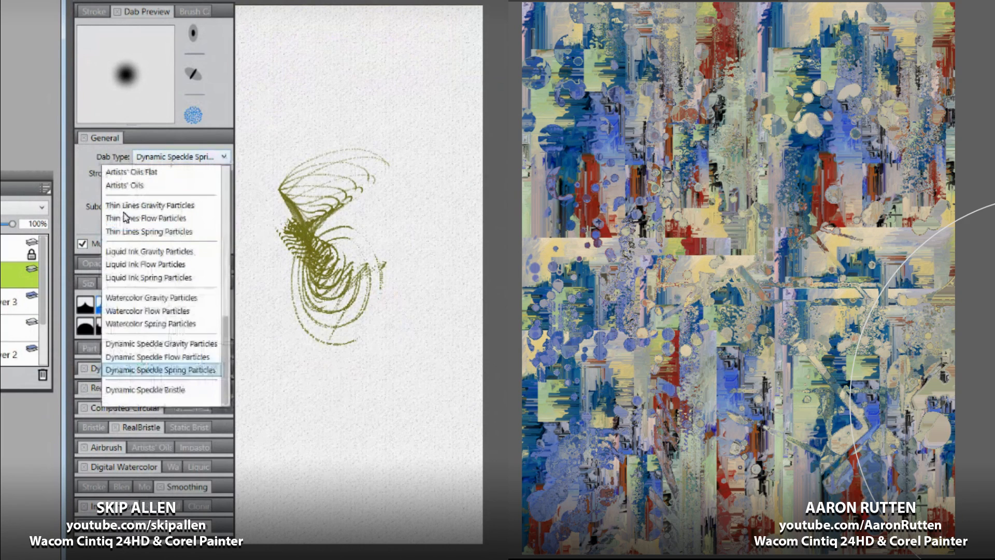
{"action": "scroll", "coordinate": [124, 217], "scroll_direction": "up", "scroll_amount": 10}
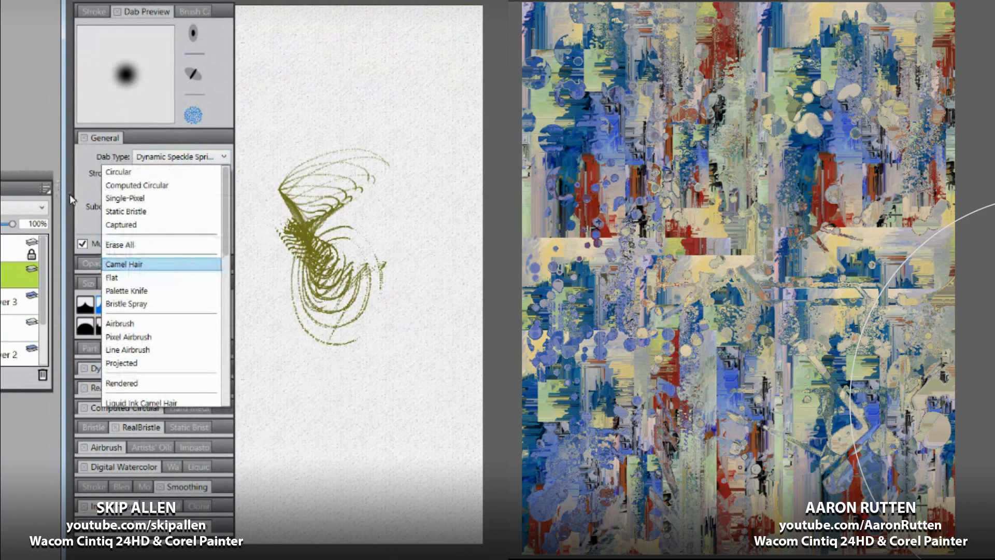
{"action": "left_click", "coordinate": [124, 264]}
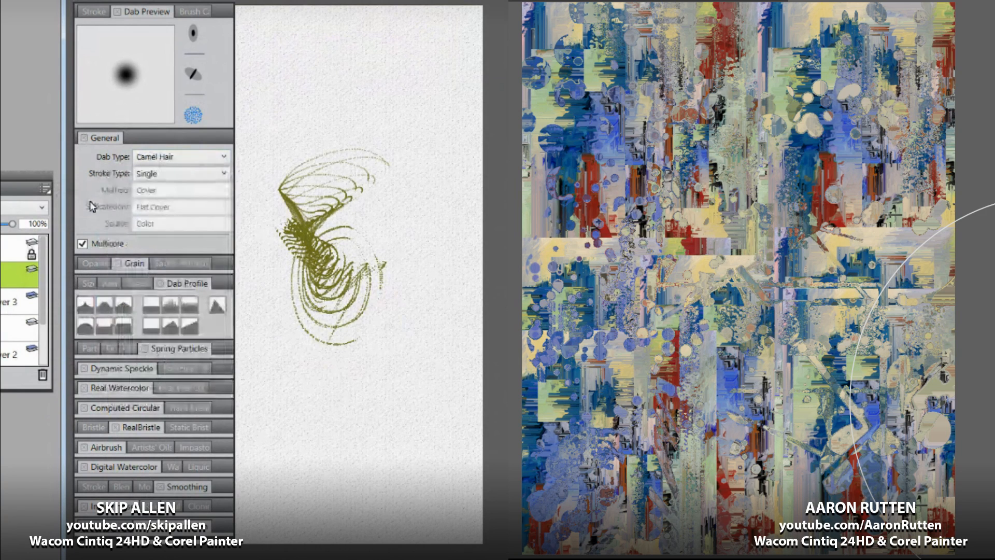
{"action": "mouse_move", "coordinate": [253, 116]}
{"action": "left_mouse_down"}
{"action": "mouse_move", "coordinate": [230, 123]}
{"action": "mouse_move", "coordinate": [269, 126]}
{"action": "mouse_move", "coordinate": [189, 162]}
{"action": "mouse_move", "coordinate": [224, 155]}
{"action": "mouse_move", "coordinate": [194, 210]}
{"action": "mouse_move", "coordinate": [195, 233]}
{"action": "mouse_move", "coordinate": [224, 170]}
{"action": "mouse_move", "coordinate": [280, 155]}
{"action": "mouse_move", "coordinate": [254, 197]}
{"action": "mouse_move", "coordinate": [220, 198]}
{"action": "mouse_move", "coordinate": [248, 256]}
{"action": "left_mouse_up"}
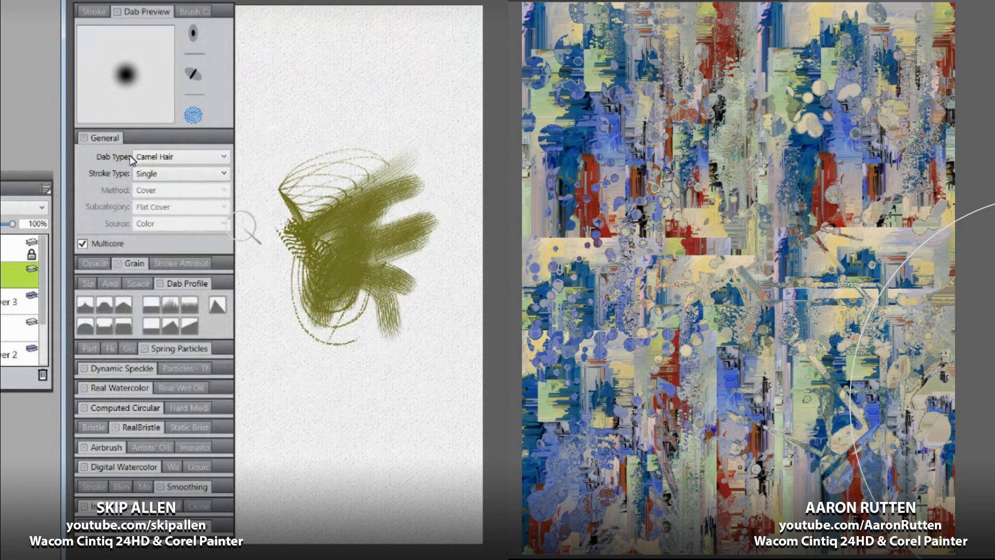
Step: Switch the dab type to Computed Circular and paint broad smooth olive strokes above and over the bristly marks
{"action": "left_click", "coordinate": [181, 174]}
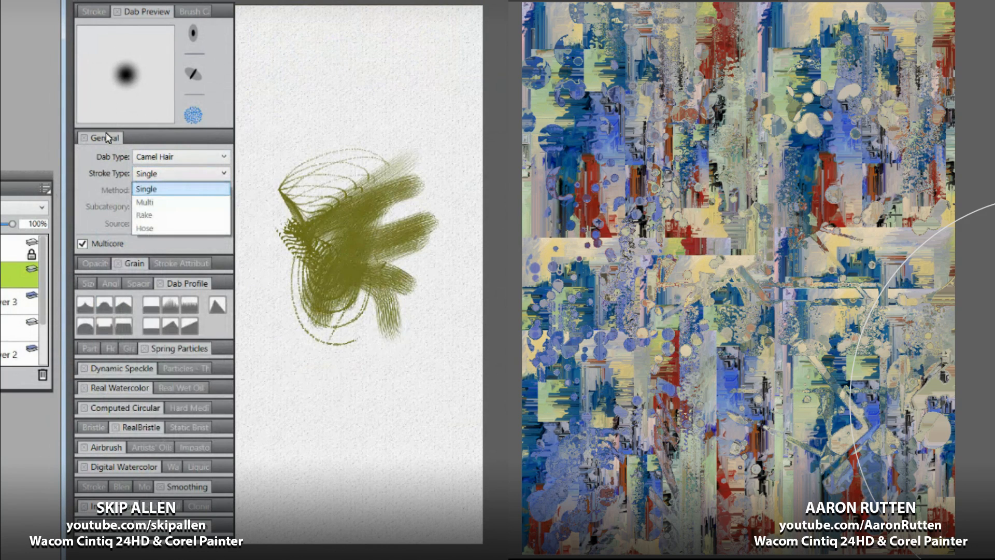
{"action": "left_click", "coordinate": [218, 157]}
{"action": "left_click", "coordinate": [182, 156]}
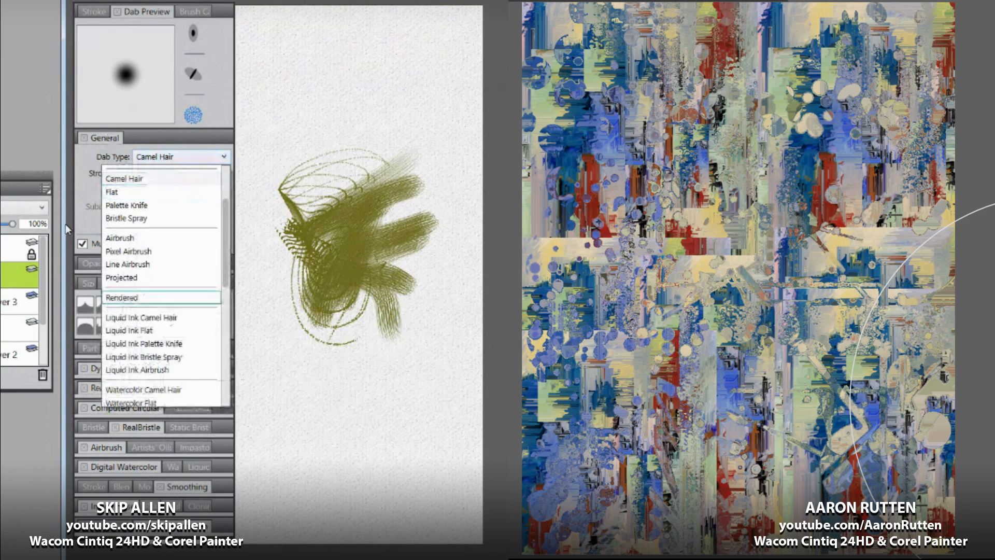
{"action": "left_click_drag", "start_coordinate": [226, 206], "coordinate": [225, 165]}
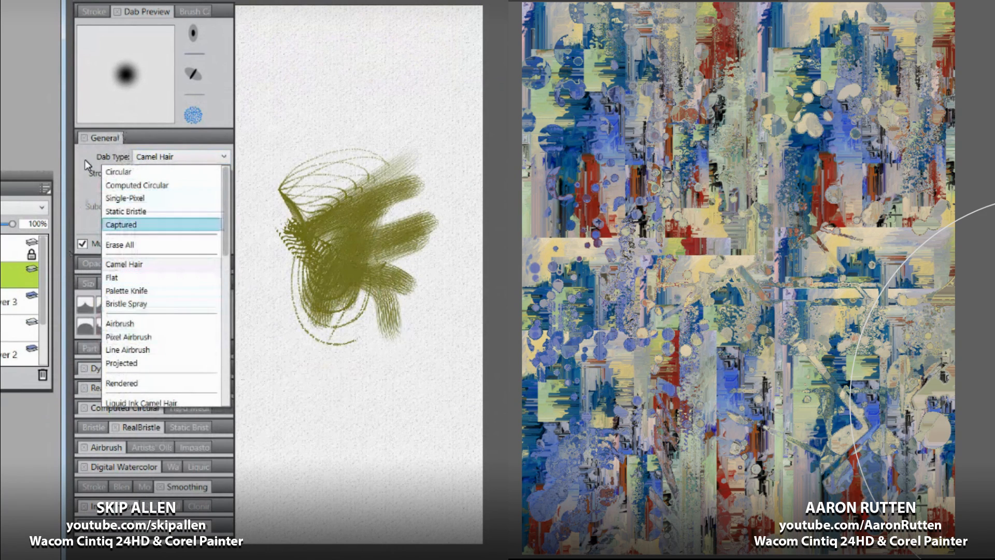
{"action": "left_click", "coordinate": [137, 185]}
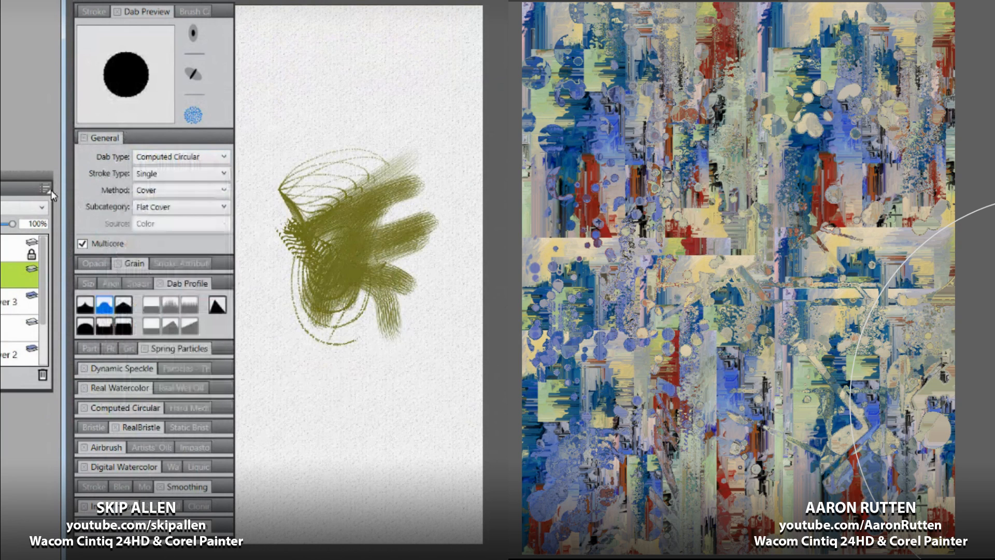
{"action": "left_click_drag", "start_coordinate": [286, 146], "coordinate": [405, 90]}
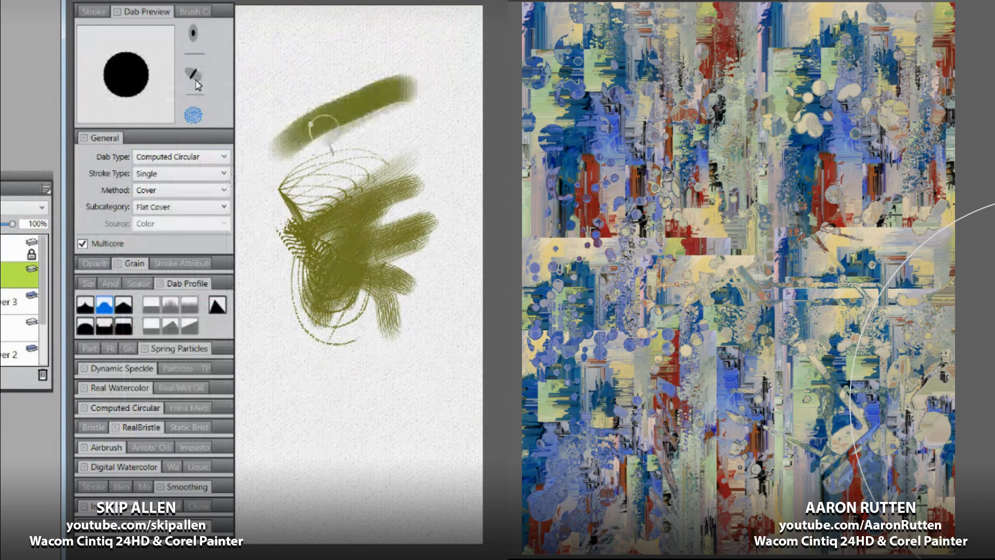
{"action": "mouse_move", "coordinate": [323, 130]}
{"action": "left_mouse_down"}
{"action": "mouse_move", "coordinate": [403, 92]}
{"action": "mouse_move", "coordinate": [315, 140]}
{"action": "mouse_move", "coordinate": [319, 167]}
{"action": "mouse_move", "coordinate": [406, 99]}
{"action": "mouse_move", "coordinate": [327, 169]}
{"action": "mouse_move", "coordinate": [331, 217]}
{"action": "mouse_move", "coordinate": [311, 222]}
{"action": "mouse_move", "coordinate": [295, 288]}
{"action": "mouse_move", "coordinate": [377, 266]}
{"action": "mouse_move", "coordinate": [311, 311]}
{"action": "left_mouse_up"}
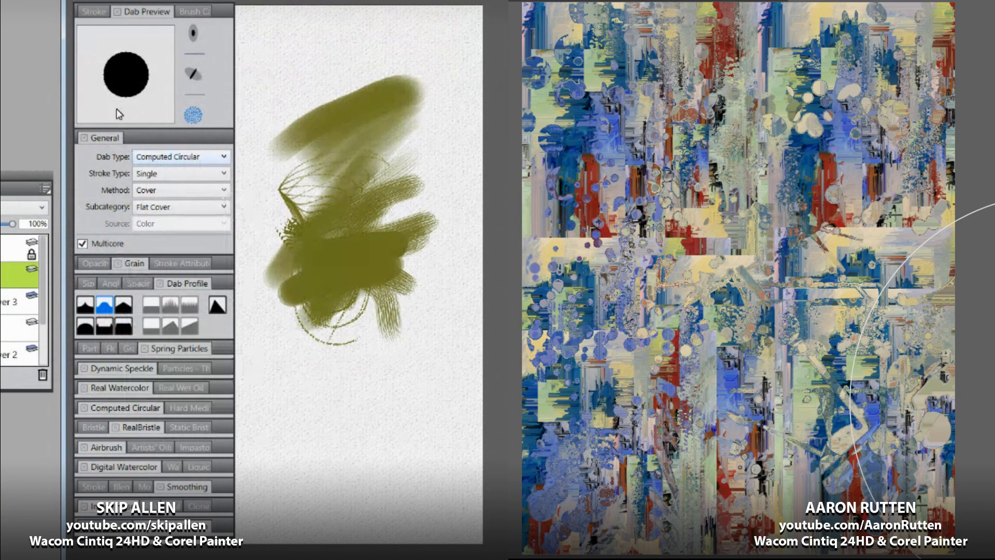
Step: Change the dab type to Airbrush and paint soft olive strokes on the lower part of the canvas
{"action": "left_click", "coordinate": [182, 156]}
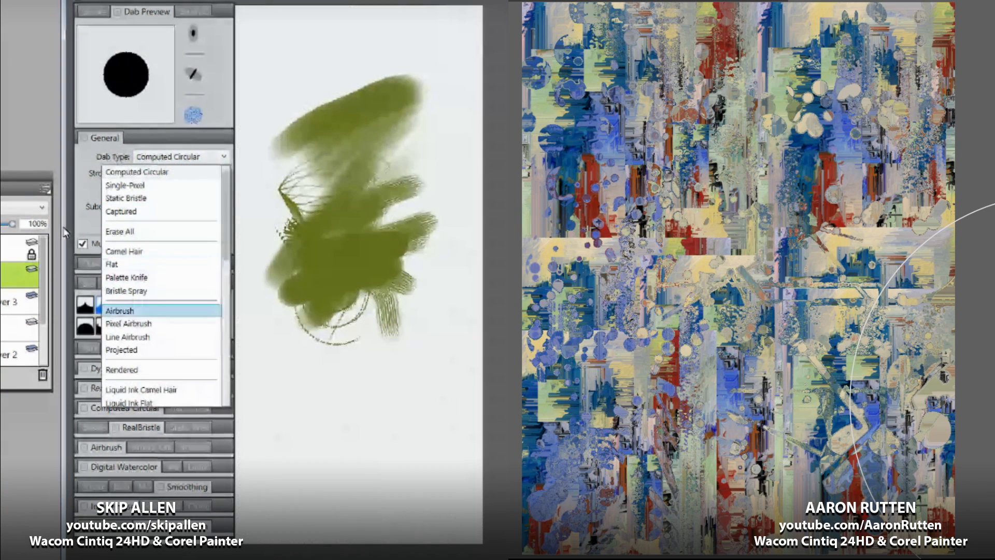
{"action": "left_click", "coordinate": [120, 310]}
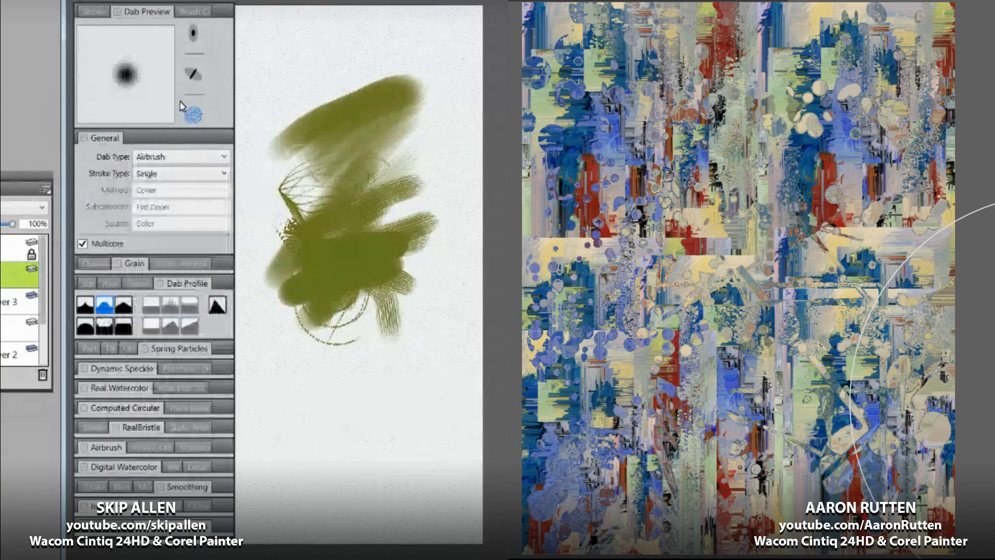
{"action": "mouse_move", "coordinate": [314, 386]}
{"action": "left_mouse_down"}
{"action": "mouse_move", "coordinate": [359, 366]}
{"action": "mouse_move", "coordinate": [362, 398]}
{"action": "mouse_move", "coordinate": [329, 422]}
{"action": "mouse_move", "coordinate": [358, 440]}
{"action": "mouse_move", "coordinate": [386, 358]}
{"action": "mouse_move", "coordinate": [441, 301]}
{"action": "mouse_move", "coordinate": [444, 386]}
{"action": "mouse_move", "coordinate": [438, 357]}
{"action": "left_mouse_up"}
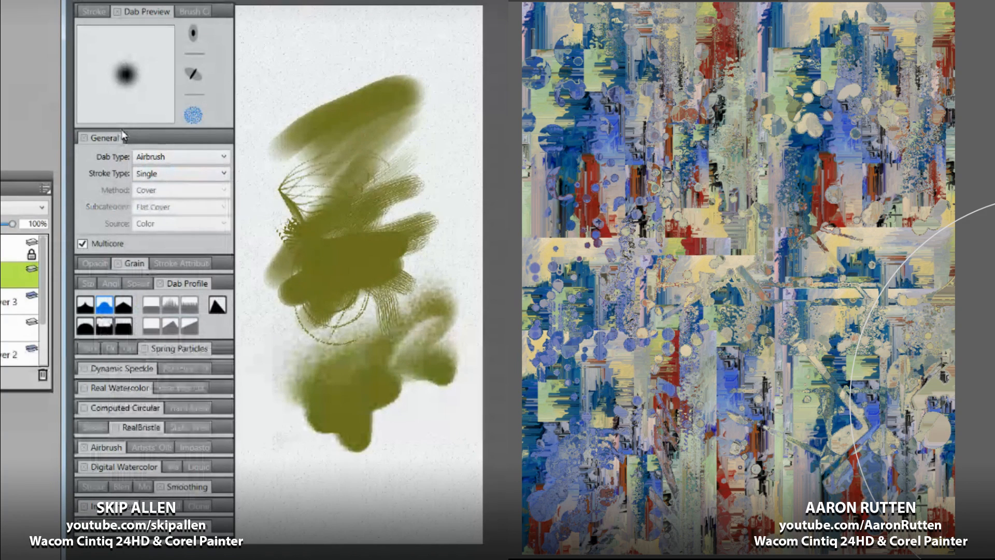
Step: Try a thick diagonal olive stroke across the canvas with the Liquid Ink Camel Hair dab type, and undo it
{"action": "left_click", "coordinate": [150, 157]}
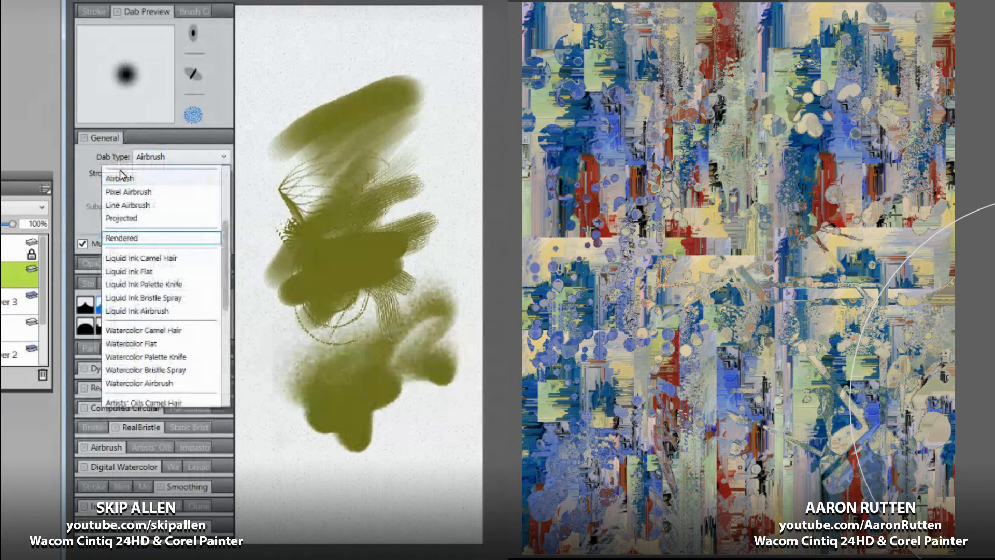
{"action": "scroll", "coordinate": [124, 168], "scroll_direction": "up", "scroll_amount": 3}
{"action": "scroll", "coordinate": [125, 164], "scroll_direction": "up", "scroll_amount": 1}
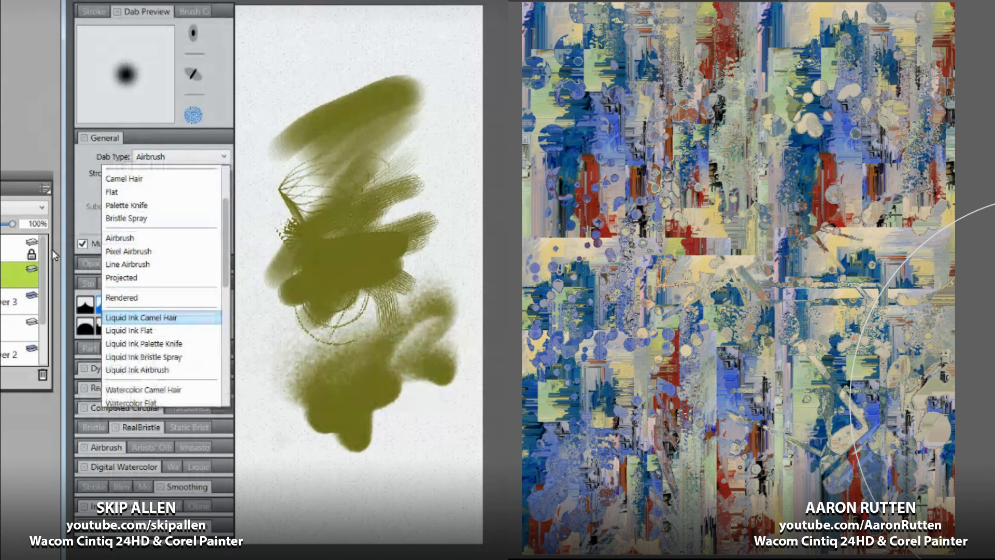
{"action": "key", "text": "Return"}
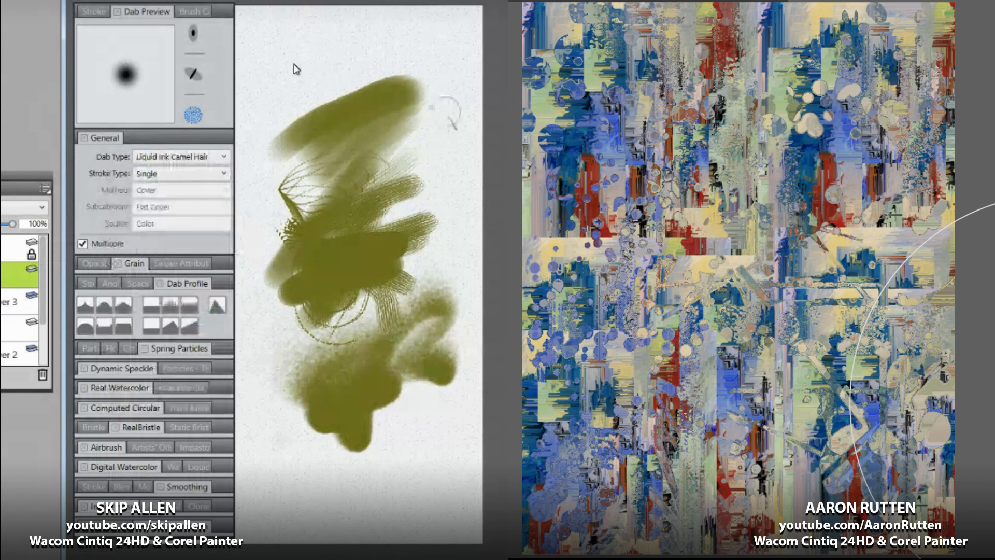
{"action": "mouse_move", "coordinate": [445, 100]}
{"action": "left_mouse_down"}
{"action": "mouse_move", "coordinate": [365, 204]}
{"action": "mouse_move", "coordinate": [412, 293]}
{"action": "mouse_move", "coordinate": [246, 381]}
{"action": "left_mouse_up"}
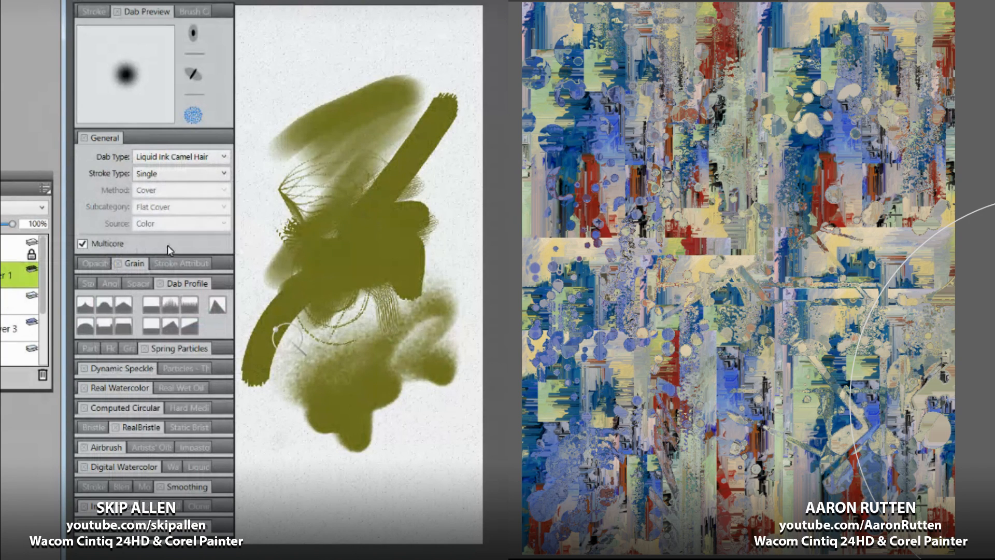
{"action": "key", "text": "ctrl+z"}
{"action": "key", "text": "ctrl+z"}
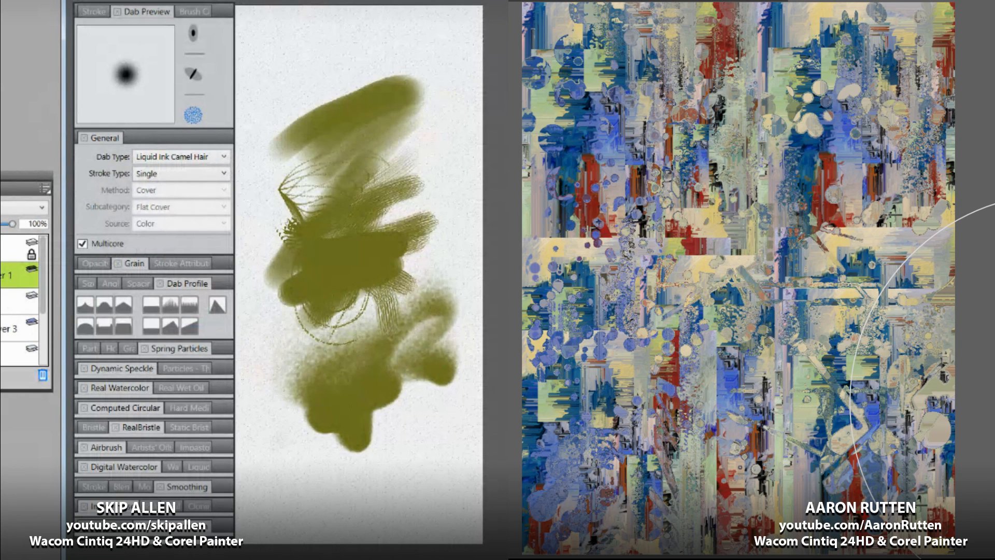
Step: Delete the olive paint layer and the extra layers beneath it, keeping only one paint layer above the canvas
{"action": "left_click", "coordinate": [42, 374]}
{"action": "left_click", "coordinate": [43, 375]}
{"action": "left_click", "coordinate": [43, 374]}
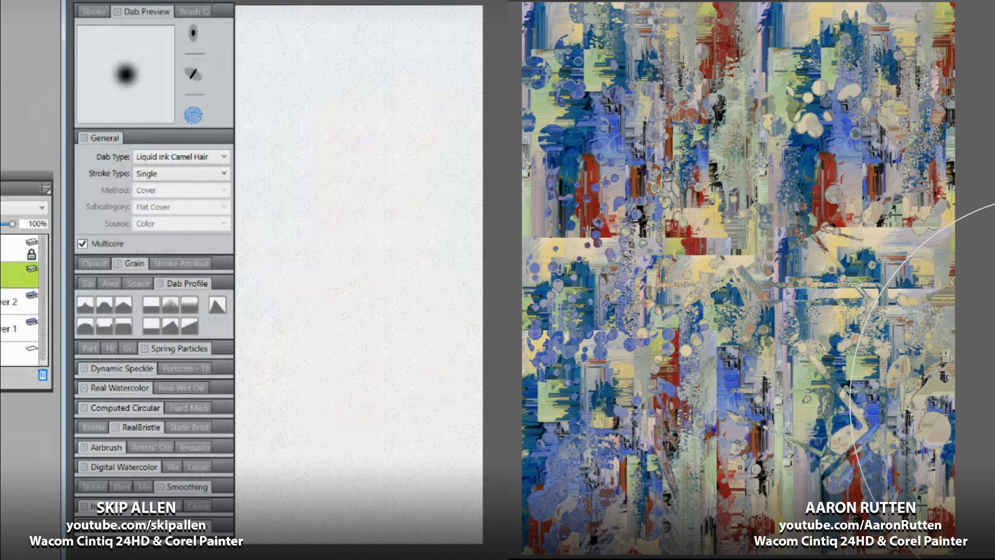
{"action": "left_click", "coordinate": [42, 375]}
{"action": "left_click", "coordinate": [42, 375]}
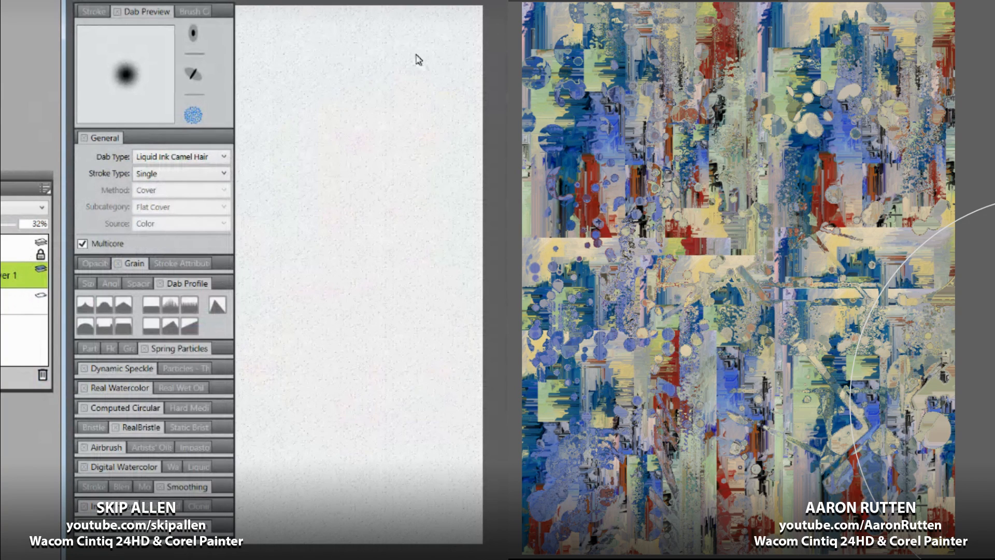
Step: Switch to a brush with the Liquid Ink flow particle dab type and move the brush controls off the canvas
{"action": "left_click", "coordinate": [370, 27]}
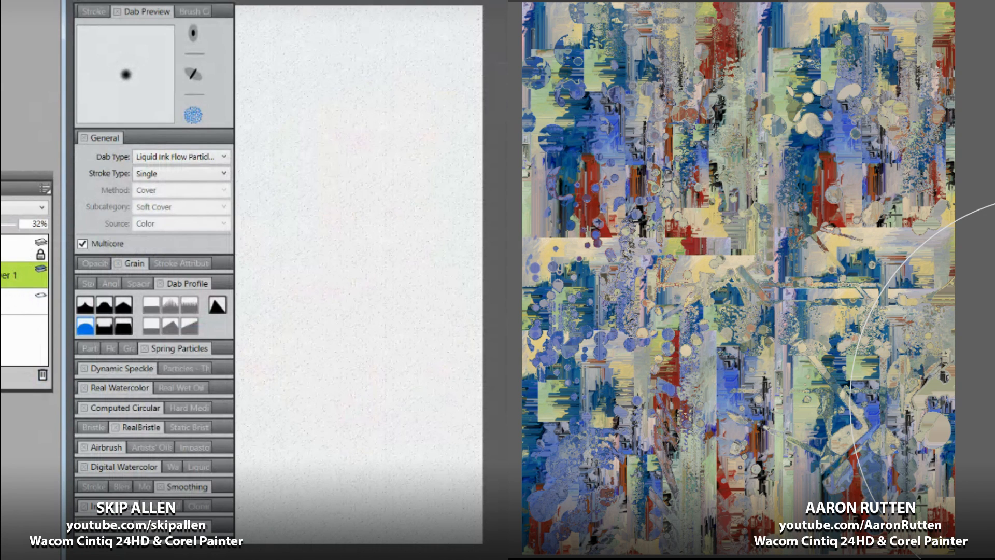
{"action": "left_click_drag", "start_coordinate": [224, 7], "coordinate": [1, 0]}
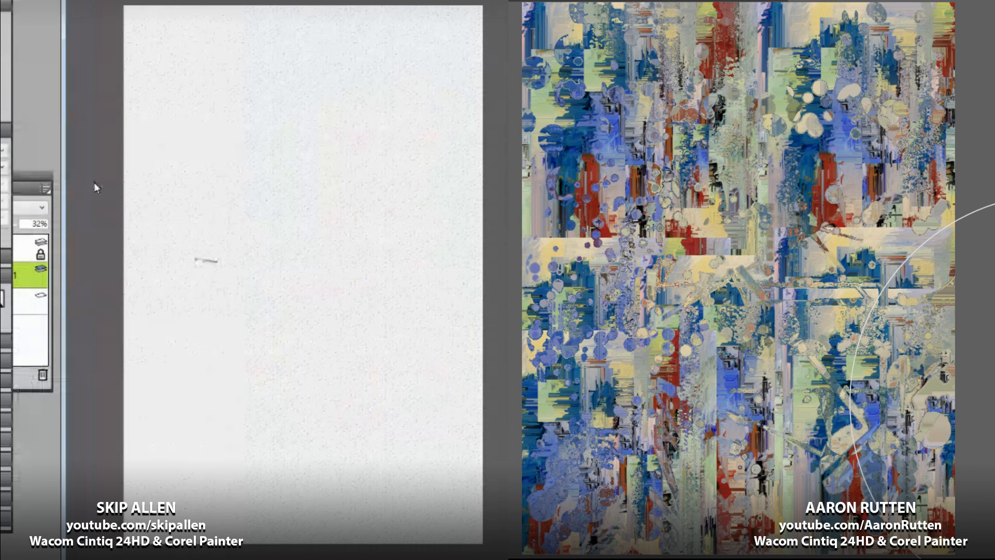
Step: Add a new layer and paint spiky blue and olive splatter strokes across the upper middle of the canvas
{"action": "key", "text": "ctrl+shift+n"}
{"action": "left_click", "coordinate": [211, 186]}
{"action": "left_click", "coordinate": [339, 64]}
{"action": "mouse_move", "coordinate": [353, 93]}
{"action": "left_mouse_down"}
{"action": "mouse_move", "coordinate": [271, 111]}
{"action": "mouse_move", "coordinate": [312, 148]}
{"action": "mouse_move", "coordinate": [240, 196]}
{"action": "mouse_move", "coordinate": [326, 129]}
{"action": "mouse_move", "coordinate": [289, 224]}
{"action": "mouse_move", "coordinate": [304, 208]}
{"action": "mouse_move", "coordinate": [259, 250]}
{"action": "mouse_move", "coordinate": [312, 234]}
{"action": "mouse_move", "coordinate": [297, 243]}
{"action": "mouse_move", "coordinate": [340, 259]}
{"action": "mouse_move", "coordinate": [311, 225]}
{"action": "mouse_move", "coordinate": [213, 277]}
{"action": "mouse_move", "coordinate": [265, 219]}
{"action": "mouse_move", "coordinate": [207, 250]}
{"action": "mouse_move", "coordinate": [236, 241]}
{"action": "mouse_move", "coordinate": [203, 308]}
{"action": "left_mouse_up"}
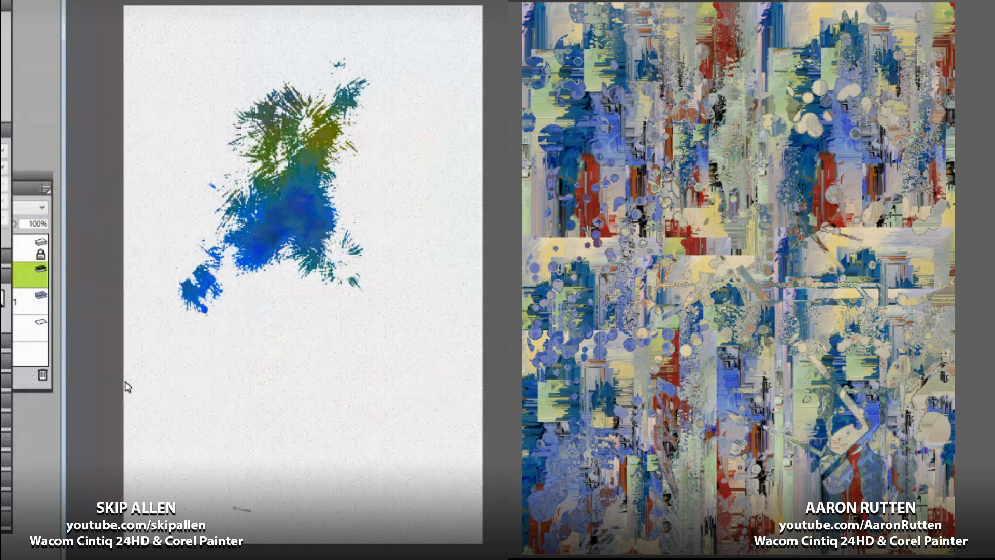
{"action": "mouse_move", "coordinate": [343, 247]}
{"action": "left_mouse_down"}
{"action": "mouse_move", "coordinate": [378, 222]}
{"action": "mouse_move", "coordinate": [387, 237]}
{"action": "mouse_move", "coordinate": [378, 279]}
{"action": "mouse_move", "coordinate": [363, 281]}
{"action": "left_mouse_up"}
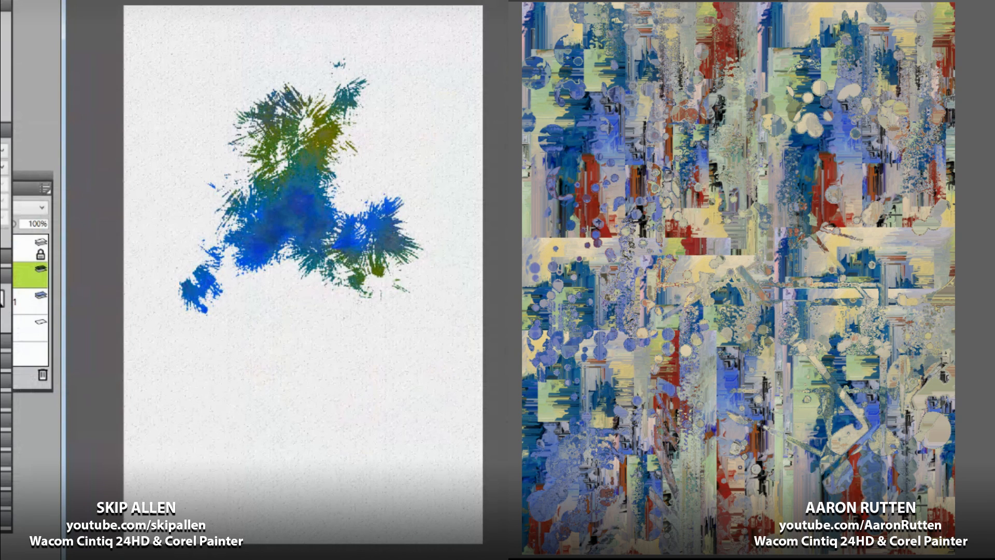
Step: Try thin and broad flowing blue and olive strokes below the splatter, and undo all the strokes on the layer
{"action": "left_click_drag", "start_coordinate": [141, 276], "coordinate": [222, 221]}
{"action": "mouse_move", "coordinate": [350, 300]}
{"action": "left_mouse_down"}
{"action": "mouse_move", "coordinate": [285, 366]}
{"action": "mouse_move", "coordinate": [307, 319]}
{"action": "mouse_move", "coordinate": [310, 376]}
{"action": "mouse_move", "coordinate": [335, 319]}
{"action": "mouse_move", "coordinate": [378, 324]}
{"action": "left_mouse_up"}
{"action": "mouse_move", "coordinate": [215, 230]}
{"action": "left_mouse_down"}
{"action": "mouse_move", "coordinate": [230, 232]}
{"action": "mouse_move", "coordinate": [215, 228]}
{"action": "mouse_move", "coordinate": [203, 242]}
{"action": "mouse_move", "coordinate": [225, 239]}
{"action": "mouse_move", "coordinate": [197, 298]}
{"action": "mouse_move", "coordinate": [273, 197]}
{"action": "mouse_move", "coordinate": [279, 222]}
{"action": "mouse_move", "coordinate": [232, 258]}
{"action": "left_mouse_up"}
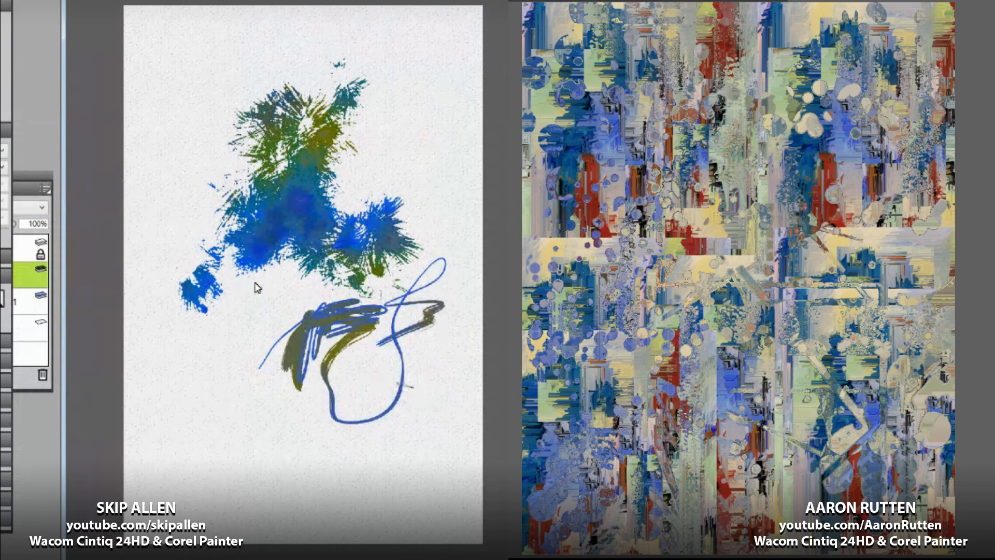
{"action": "key", "text": "ctrl+z"}
{"action": "key", "text": "ctrl+z"}
{"action": "key", "text": "ctrl+z"}
{"action": "key", "text": "ctrl+z"}
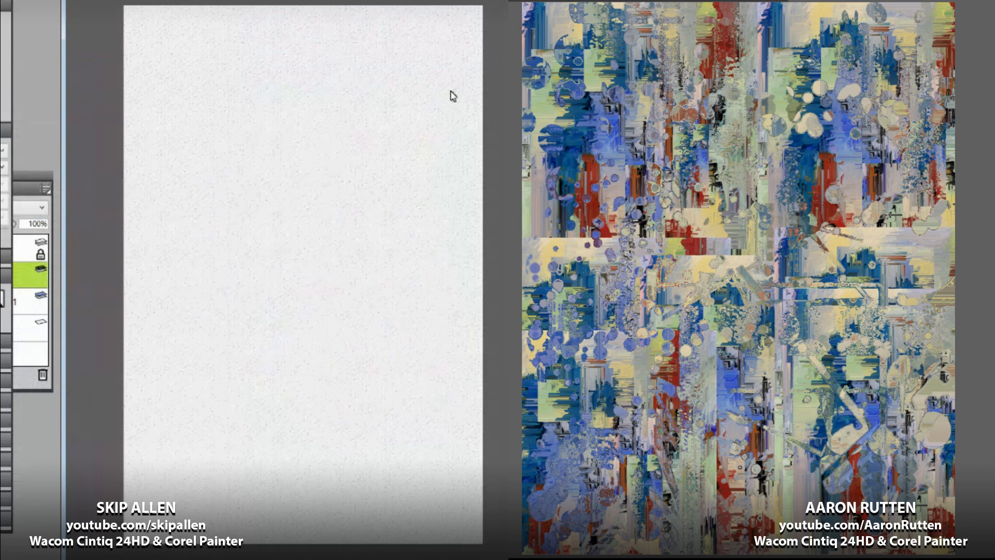
Step: Try a bristly olive zigzag stroke curving down the middle of the canvas, and undo it
{"action": "mouse_move", "coordinate": [198, 236]}
{"action": "left_mouse_down"}
{"action": "mouse_move", "coordinate": [216, 233]}
{"action": "mouse_move", "coordinate": [259, 151]}
{"action": "mouse_move", "coordinate": [355, 127]}
{"action": "mouse_move", "coordinate": [423, 230]}
{"action": "mouse_move", "coordinate": [366, 274]}
{"action": "mouse_move", "coordinate": [233, 332]}
{"action": "mouse_move", "coordinate": [272, 386]}
{"action": "mouse_move", "coordinate": [360, 316]}
{"action": "mouse_move", "coordinate": [316, 218]}
{"action": "mouse_move", "coordinate": [410, 143]}
{"action": "mouse_move", "coordinate": [399, 228]}
{"action": "mouse_move", "coordinate": [298, 332]}
{"action": "left_mouse_up"}
{"action": "key", "text": "ctrl+z"}
{"action": "mouse_move", "coordinate": [325, 124]}
{"action": "left_mouse_down"}
{"action": "mouse_move", "coordinate": [228, 200]}
{"action": "mouse_move", "coordinate": [399, 229]}
{"action": "mouse_move", "coordinate": [280, 398]}
{"action": "left_mouse_up"}
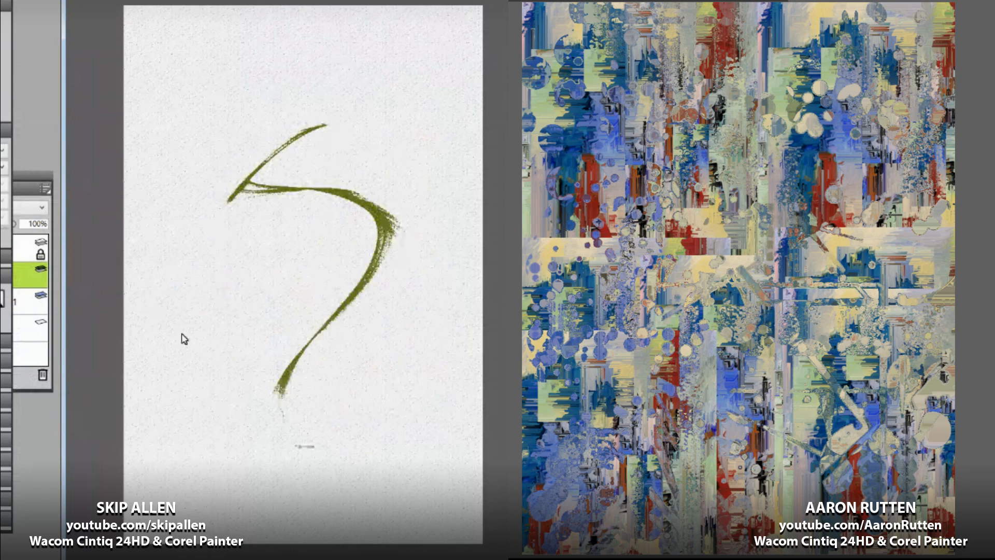
{"action": "key", "text": "ctrl+z"}
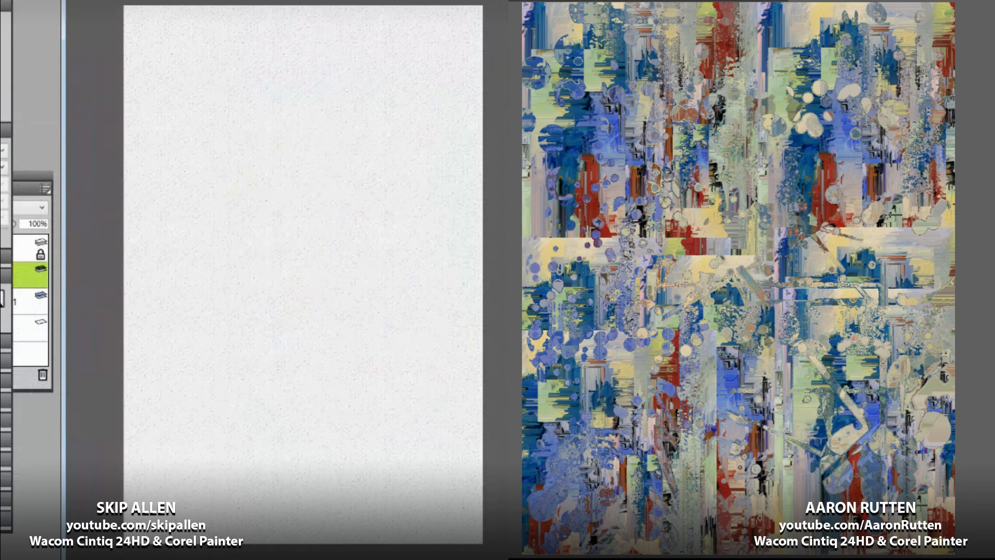
Step: Try a loose blue ring with scribbled infill and a looping blue squiggle, removing each one from the layer
{"action": "mouse_move", "coordinate": [259, 151]}
{"action": "left_mouse_down"}
{"action": "mouse_move", "coordinate": [200, 200]}
{"action": "mouse_move", "coordinate": [229, 271]}
{"action": "mouse_move", "coordinate": [357, 289]}
{"action": "mouse_move", "coordinate": [283, 131]}
{"action": "mouse_move", "coordinate": [208, 257]}
{"action": "mouse_move", "coordinate": [315, 284]}
{"action": "left_mouse_up"}
{"action": "mouse_move", "coordinate": [253, 260]}
{"action": "left_mouse_down"}
{"action": "mouse_move", "coordinate": [283, 263]}
{"action": "mouse_move", "coordinate": [311, 225]}
{"action": "mouse_move", "coordinate": [292, 263]}
{"action": "mouse_move", "coordinate": [396, 138]}
{"action": "left_mouse_up"}
{"action": "key", "text": "ctrl+z"}
{"action": "mouse_move", "coordinate": [245, 284]}
{"action": "left_mouse_down"}
{"action": "mouse_move", "coordinate": [223, 158]}
{"action": "mouse_move", "coordinate": [317, 124]}
{"action": "mouse_move", "coordinate": [404, 233]}
{"action": "mouse_move", "coordinate": [338, 307]}
{"action": "mouse_move", "coordinate": [210, 187]}
{"action": "mouse_move", "coordinate": [404, 189]}
{"action": "mouse_move", "coordinate": [329, 292]}
{"action": "mouse_move", "coordinate": [309, 117]}
{"action": "mouse_move", "coordinate": [397, 265]}
{"action": "mouse_move", "coordinate": [251, 271]}
{"action": "mouse_move", "coordinate": [404, 181]}
{"action": "mouse_move", "coordinate": [223, 228]}
{"action": "mouse_move", "coordinate": [414, 181]}
{"action": "mouse_move", "coordinate": [306, 237]}
{"action": "mouse_move", "coordinate": [329, 275]}
{"action": "mouse_move", "coordinate": [356, 272]}
{"action": "mouse_move", "coordinate": [270, 303]}
{"action": "left_mouse_up"}
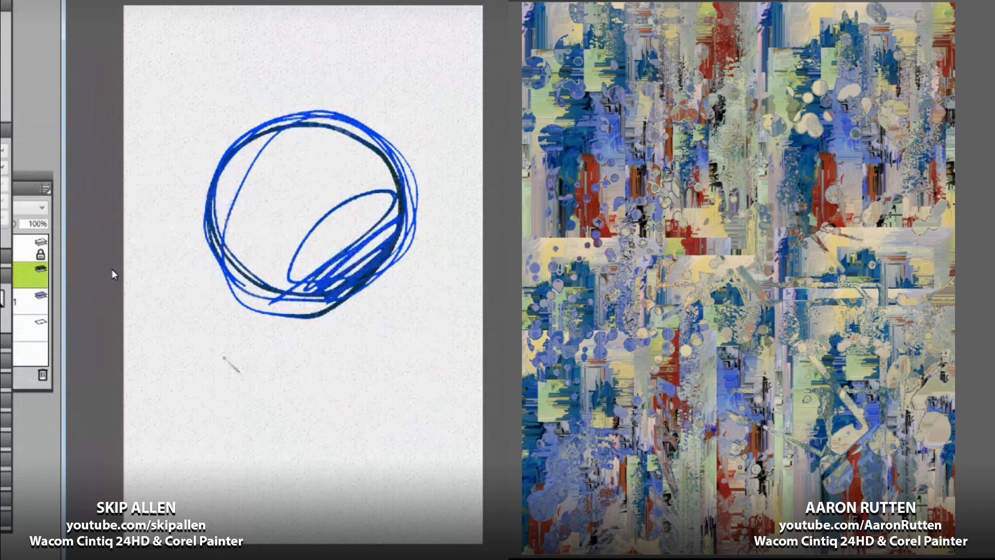
{"action": "key", "text": "ctrl+z"}
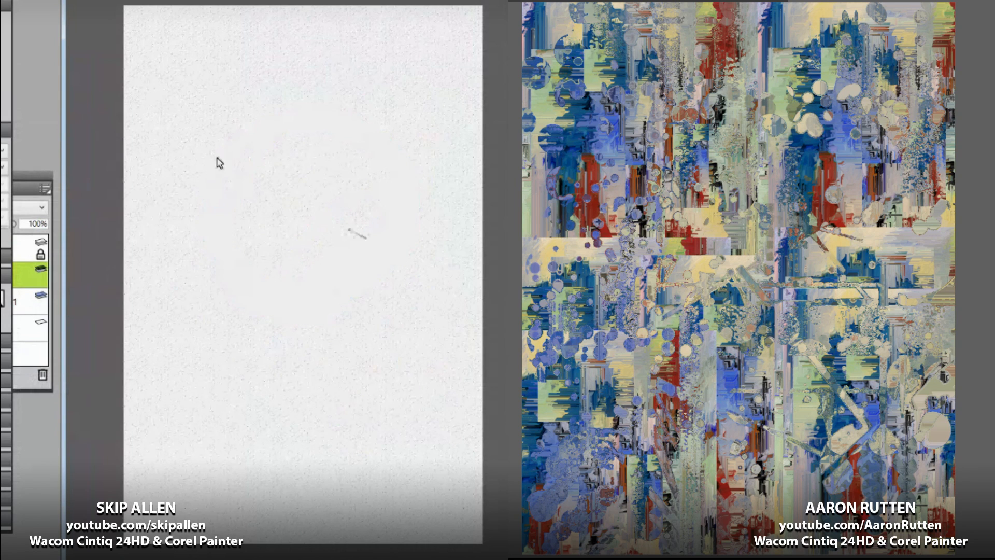
{"action": "mouse_move", "coordinate": [307, 207]}
{"action": "left_mouse_down"}
{"action": "mouse_move", "coordinate": [267, 213]}
{"action": "mouse_move", "coordinate": [207, 302]}
{"action": "mouse_move", "coordinate": [314, 212]}
{"action": "mouse_move", "coordinate": [228, 306]}
{"action": "mouse_move", "coordinate": [314, 225]}
{"action": "mouse_move", "coordinate": [308, 253]}
{"action": "mouse_move", "coordinate": [314, 228]}
{"action": "mouse_move", "coordinate": [389, 255]}
{"action": "mouse_move", "coordinate": [358, 274]}
{"action": "mouse_move", "coordinate": [391, 177]}
{"action": "left_mouse_up"}
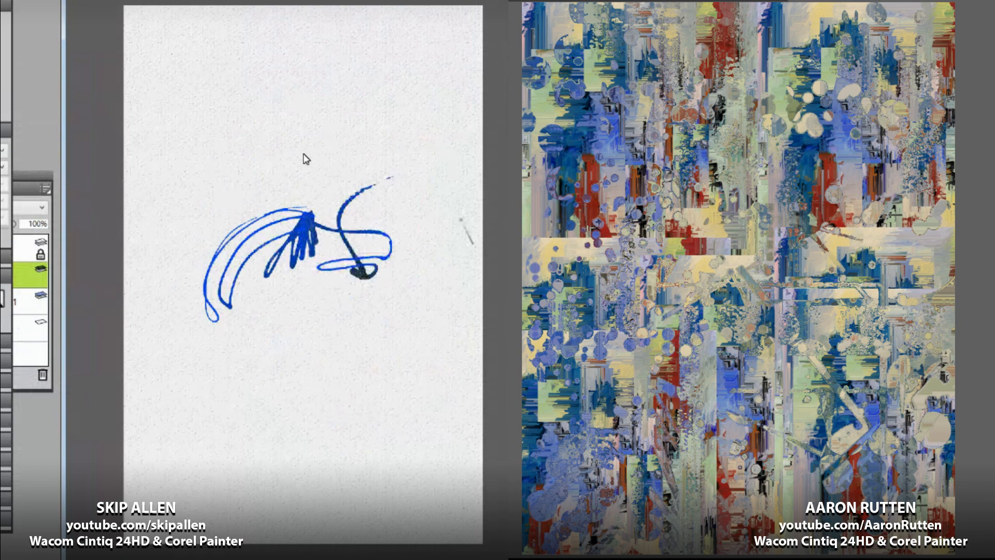
{"action": "key", "text": "Delete"}
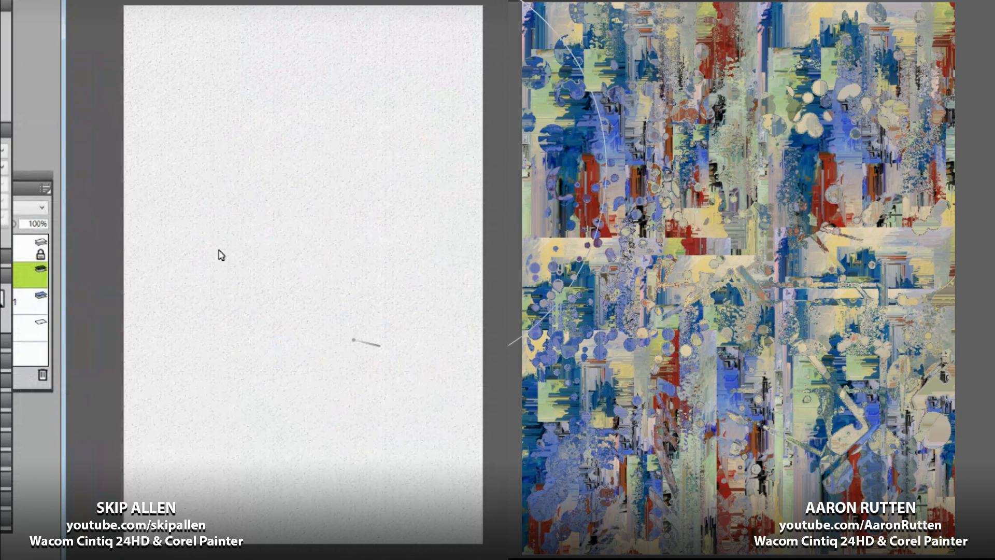
Step: Save the tiled abstract painting as a file
{"action": "key", "text": "ctrl+s"}
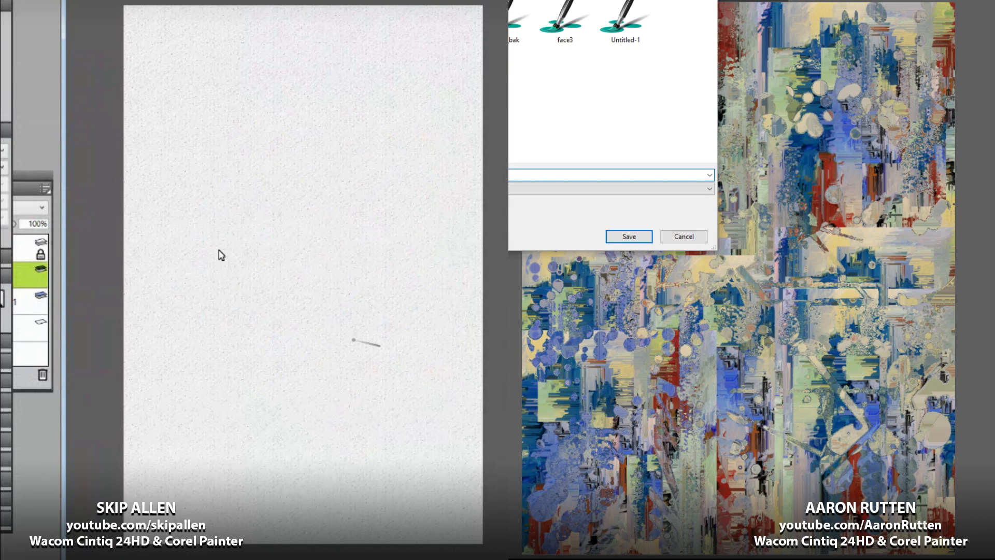
{"action": "key", "text": "Return"}
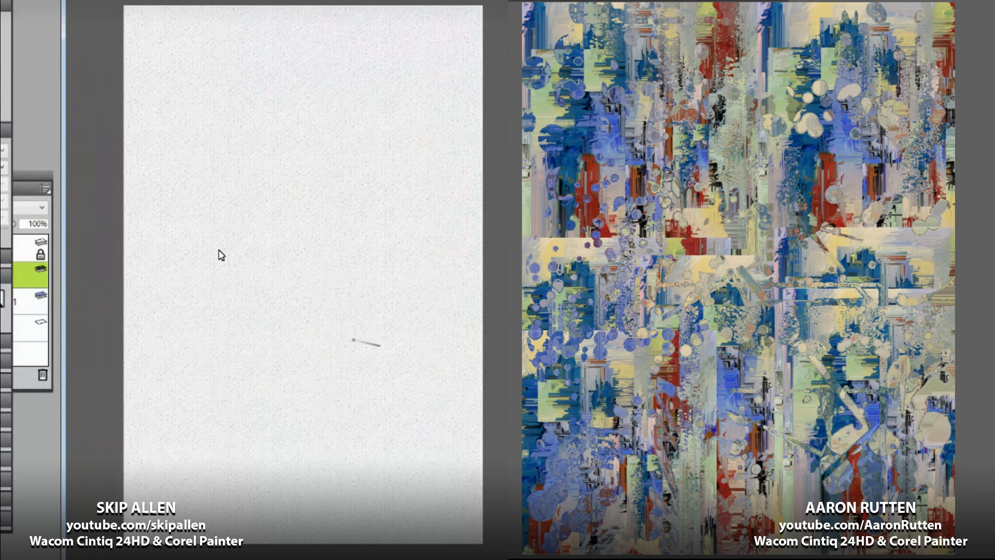
{"action": "key", "text": "ctrl+s"}
Step: Make a faded, semi-transparent copy of the whole tiled painting across its canvas
{"action": "key", "text": "ctrl+a"}
{"action": "key", "text": "ctrl+x"}
{"action": "key", "text": "ctrl+shift+v"}
Step: Try a thin blue curve with hatching and a broad ribbon-like blue swirl on the blank canvas, removing each one
{"action": "mouse_move", "coordinate": [340, 94]}
{"action": "left_mouse_down"}
{"action": "mouse_move", "coordinate": [296, 107]}
{"action": "mouse_move", "coordinate": [216, 211]}
{"action": "mouse_move", "coordinate": [298, 284]}
{"action": "mouse_move", "coordinate": [367, 156]}
{"action": "mouse_move", "coordinate": [362, 194]}
{"action": "mouse_move", "coordinate": [409, 182]}
{"action": "mouse_move", "coordinate": [407, 211]}
{"action": "mouse_move", "coordinate": [400, 241]}
{"action": "mouse_move", "coordinate": [363, 247]}
{"action": "mouse_move", "coordinate": [394, 253]}
{"action": "mouse_move", "coordinate": [353, 256]}
{"action": "mouse_move", "coordinate": [394, 255]}
{"action": "left_mouse_up"}
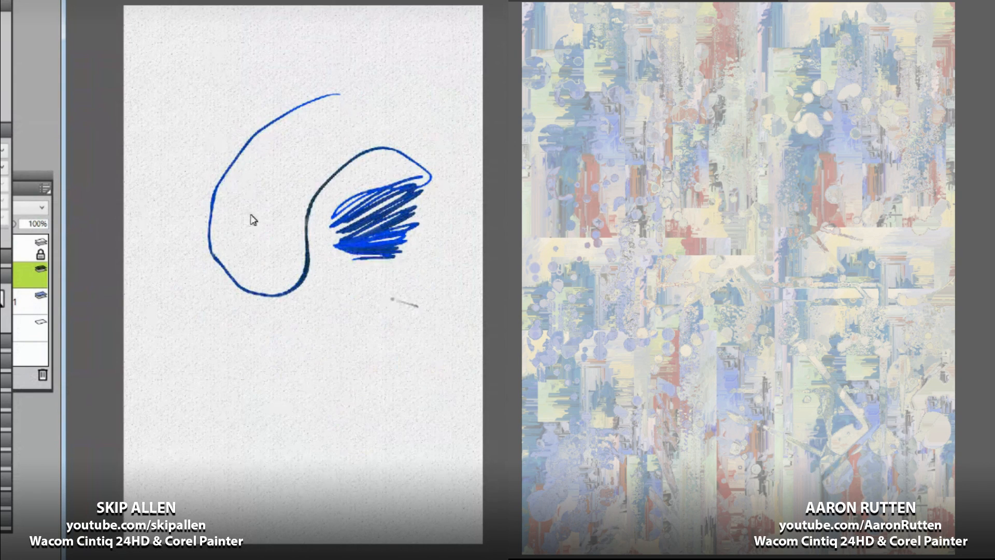
{"action": "key", "text": "Delete"}
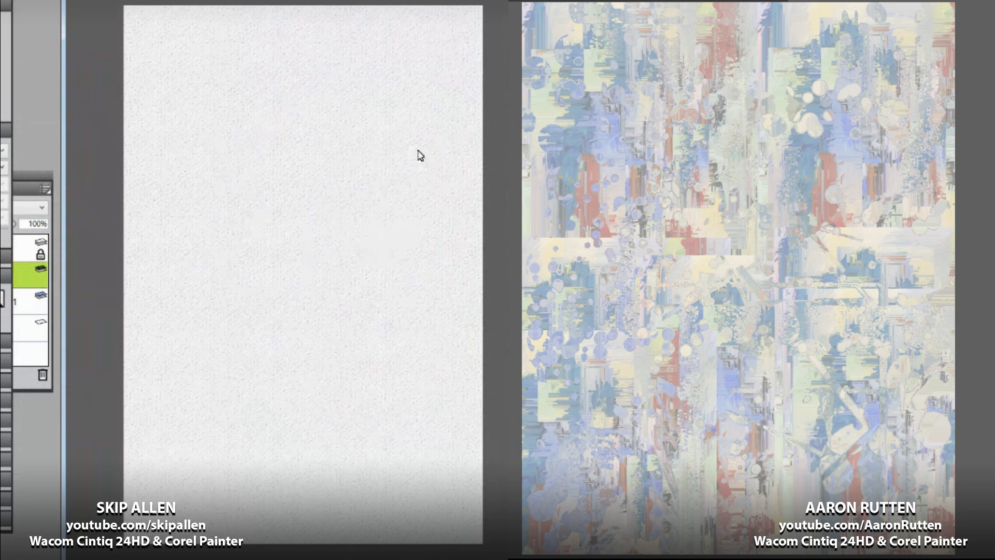
{"action": "mouse_move", "coordinate": [193, 260]}
{"action": "left_mouse_down"}
{"action": "mouse_move", "coordinate": [239, 170]}
{"action": "mouse_move", "coordinate": [291, 164]}
{"action": "mouse_move", "coordinate": [341, 140]}
{"action": "mouse_move", "coordinate": [364, 158]}
{"action": "mouse_move", "coordinate": [297, 244]}
{"action": "mouse_move", "coordinate": [296, 269]}
{"action": "mouse_move", "coordinate": [323, 316]}
{"action": "mouse_move", "coordinate": [345, 313]}
{"action": "left_mouse_up"}
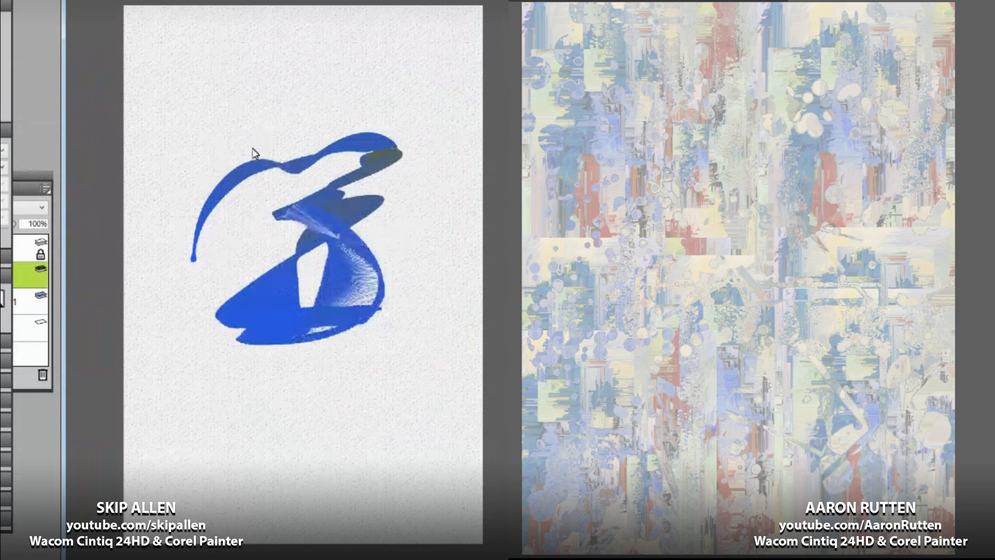
{"action": "key", "text": "ctrl+z"}
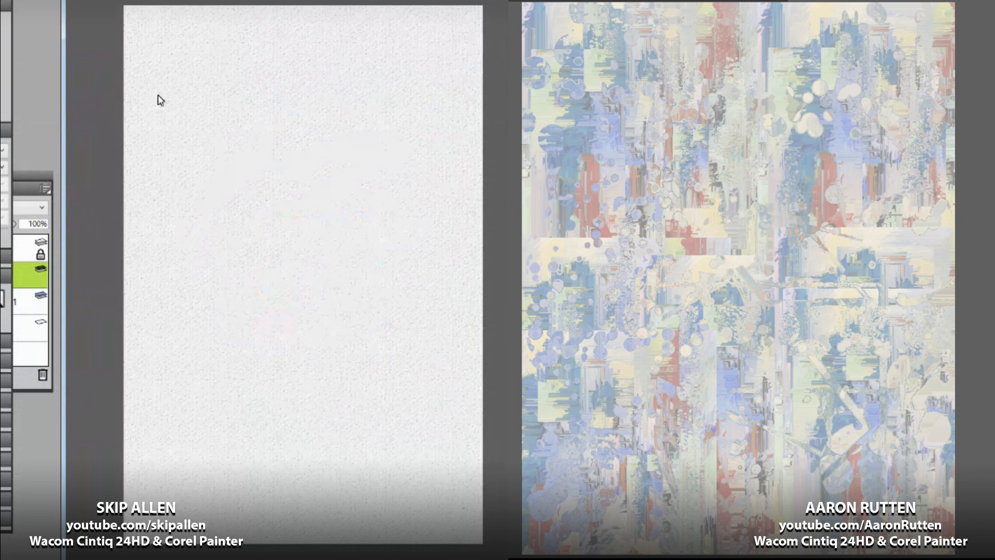
Step: Try two rough, speckled olive circles on the blank canvas, removing each one
{"action": "mouse_move", "coordinate": [278, 151]}
{"action": "left_mouse_down"}
{"action": "mouse_move", "coordinate": [210, 187]}
{"action": "mouse_move", "coordinate": [310, 337]}
{"action": "mouse_move", "coordinate": [391, 214]}
{"action": "left_mouse_up"}
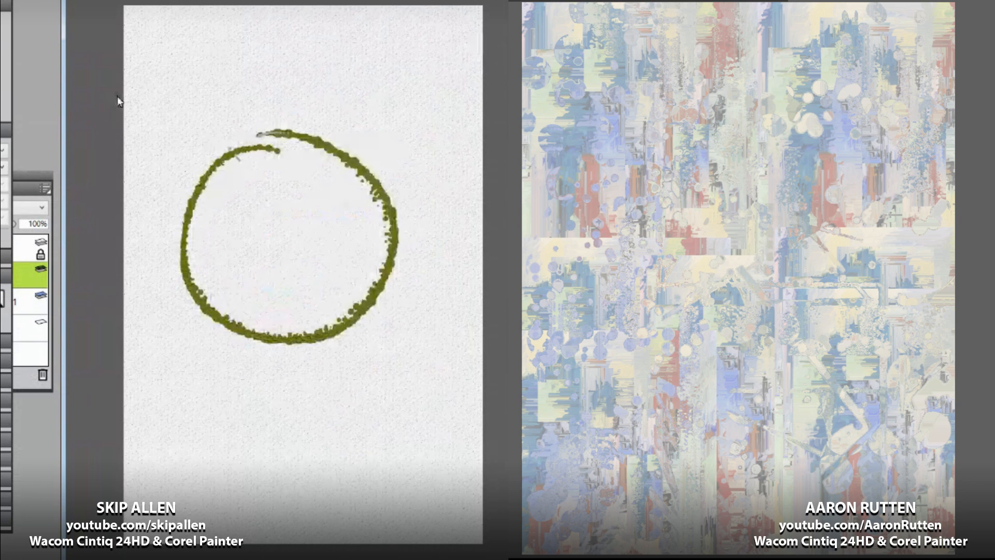
{"action": "key", "text": "ctrl+z"}
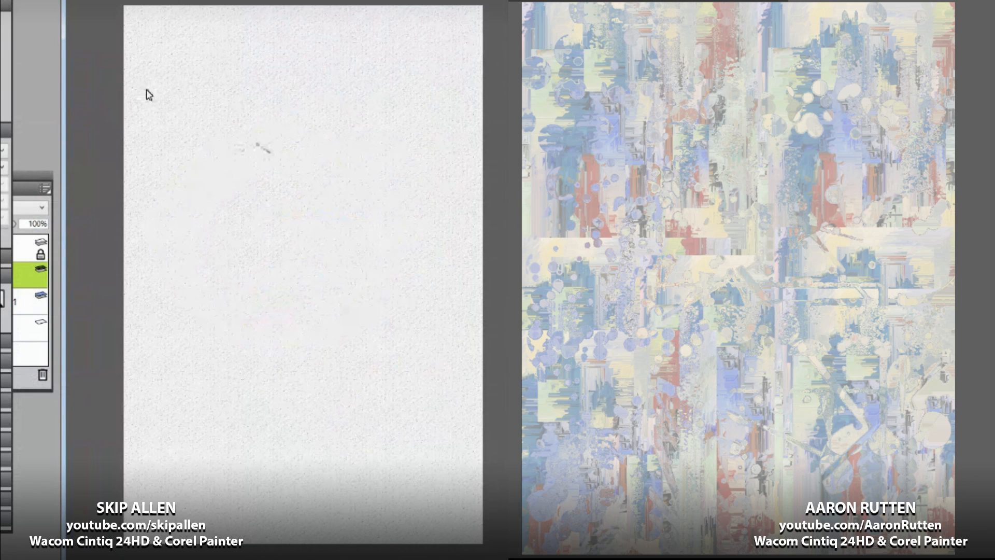
{"action": "mouse_move", "coordinate": [243, 150]}
{"action": "left_mouse_down"}
{"action": "mouse_move", "coordinate": [404, 223]}
{"action": "mouse_move", "coordinate": [189, 311]}
{"action": "mouse_move", "coordinate": [313, 111]}
{"action": "left_mouse_up"}
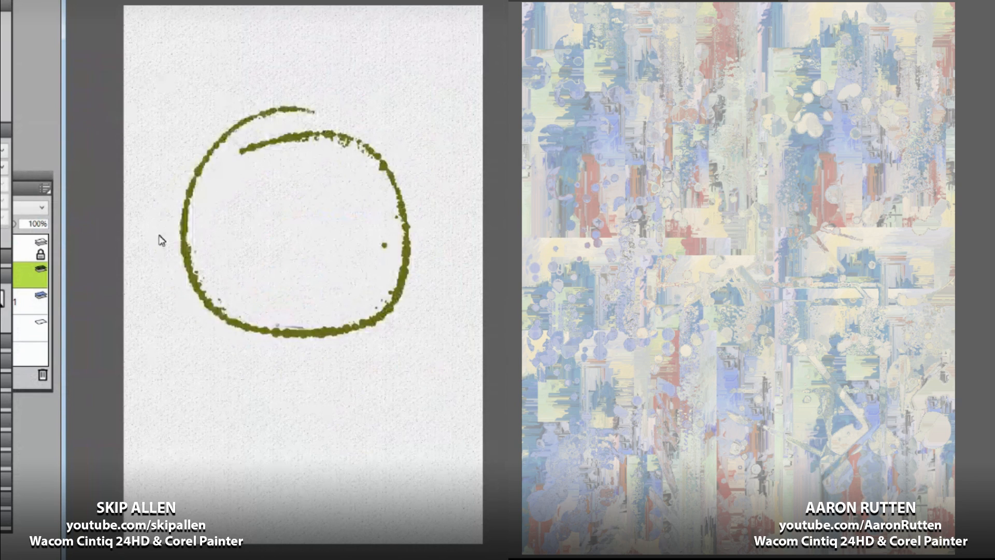
{"action": "key", "text": "ctrl+z"}
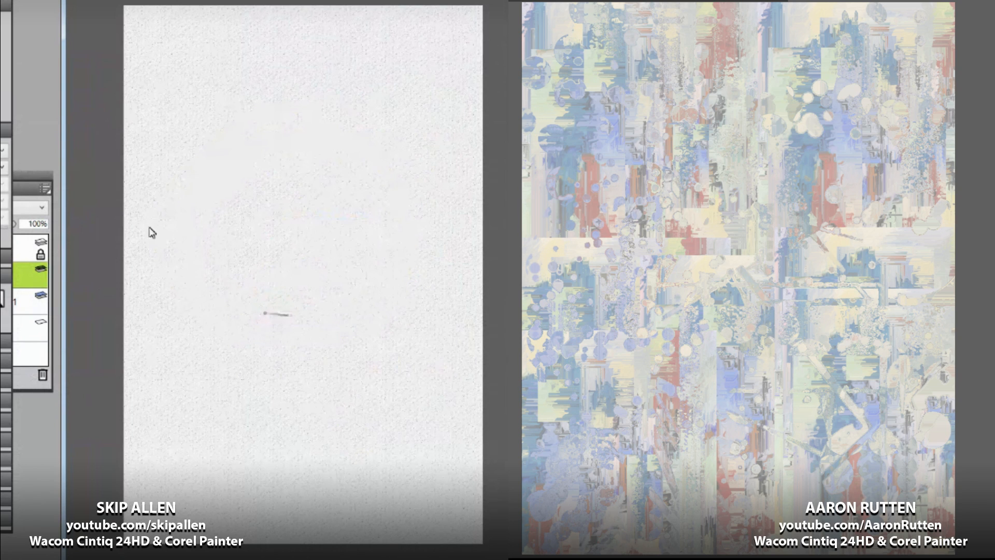
Step: Try looping olive scribbles with dense hatching and a long sweeping tail on the blank canvas, removing them all
{"action": "mouse_move", "coordinate": [262, 328]}
{"action": "left_mouse_down"}
{"action": "mouse_move", "coordinate": [261, 284]}
{"action": "mouse_move", "coordinate": [369, 113]}
{"action": "mouse_move", "coordinate": [306, 251]}
{"action": "mouse_move", "coordinate": [291, 332]}
{"action": "mouse_move", "coordinate": [282, 290]}
{"action": "mouse_move", "coordinate": [388, 145]}
{"action": "mouse_move", "coordinate": [257, 228]}
{"action": "mouse_move", "coordinate": [290, 295]}
{"action": "mouse_move", "coordinate": [306, 288]}
{"action": "left_mouse_up"}
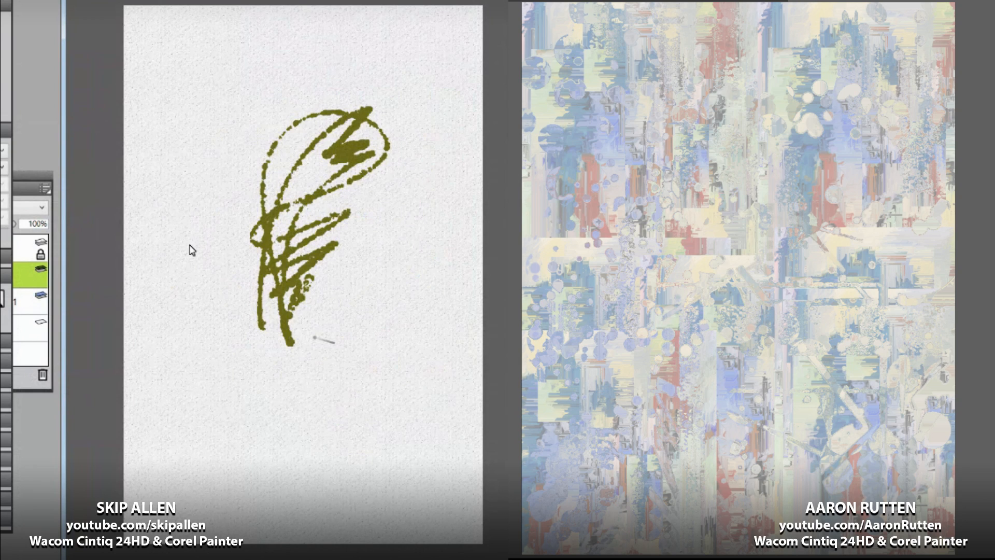
{"action": "mouse_move", "coordinate": [387, 234]}
{"action": "left_mouse_down"}
{"action": "mouse_move", "coordinate": [326, 278]}
{"action": "mouse_move", "coordinate": [380, 264]}
{"action": "mouse_move", "coordinate": [349, 280]}
{"action": "mouse_move", "coordinate": [347, 290]}
{"action": "mouse_move", "coordinate": [370, 284]}
{"action": "mouse_move", "coordinate": [354, 314]}
{"action": "mouse_move", "coordinate": [353, 259]}
{"action": "mouse_move", "coordinate": [398, 207]}
{"action": "mouse_move", "coordinate": [412, 275]}
{"action": "mouse_move", "coordinate": [198, 456]}
{"action": "left_mouse_up"}
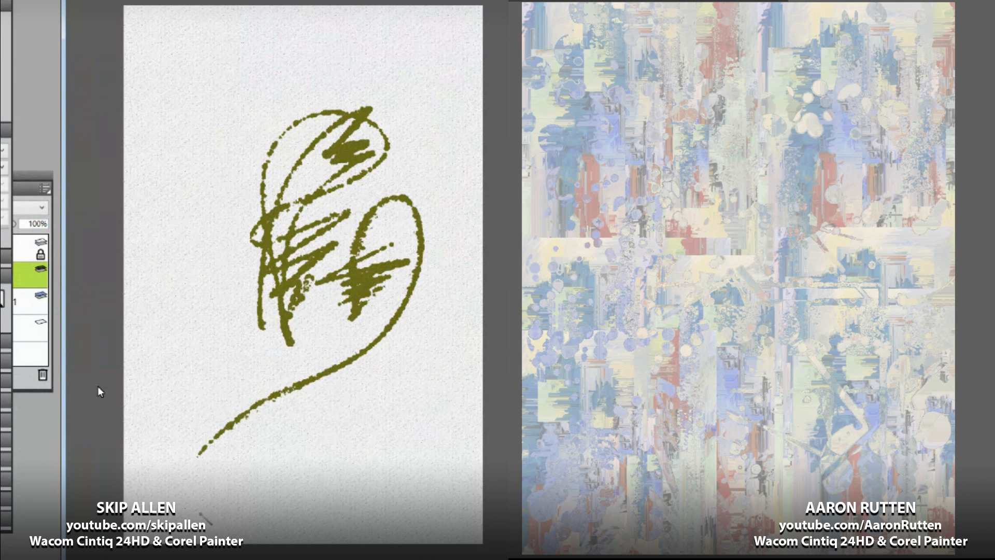
{"action": "mouse_move", "coordinate": [326, 325]}
{"action": "left_mouse_down"}
{"action": "mouse_move", "coordinate": [349, 332]}
{"action": "mouse_move", "coordinate": [374, 366]}
{"action": "left_mouse_up"}
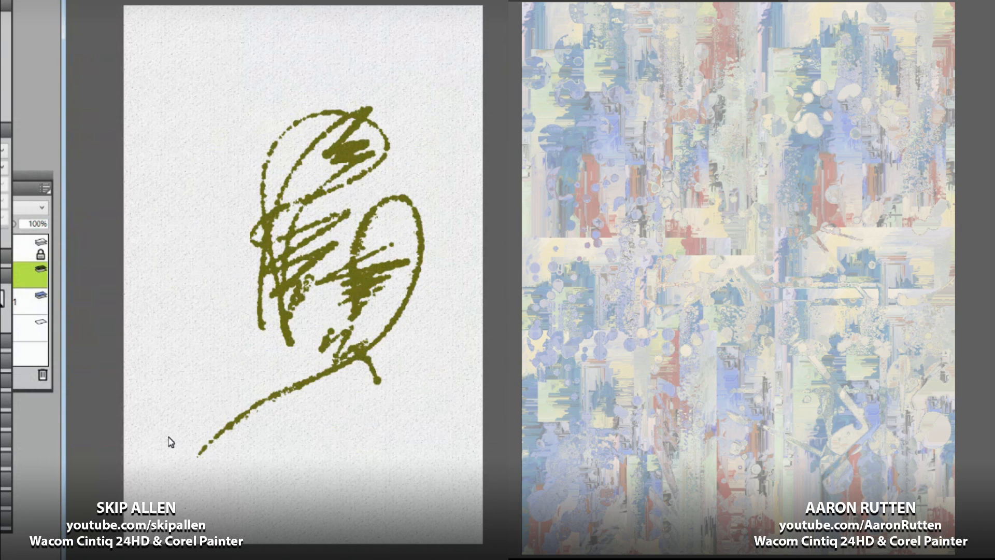
{"action": "key", "text": "ctrl+z"}
{"action": "key", "text": "ctrl+z"}
{"action": "key", "text": "ctrl+z"}
{"action": "key", "text": "ctrl+z"}
{"action": "key", "text": "ctrl+z"}
{"action": "key", "text": "ctrl+z"}
{"action": "key", "text": "ctrl+z"}
{"action": "key", "text": "ctrl+z"}
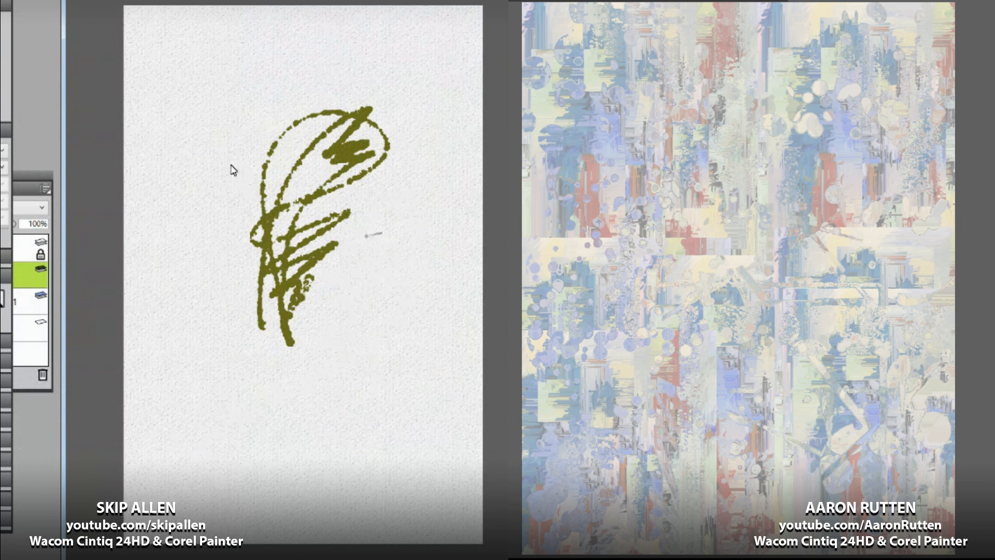
Step: Try angular zigzag strokes in olive down the middle of the blank canvas, removing them
{"action": "mouse_move", "coordinate": [340, 128]}
{"action": "left_mouse_down"}
{"action": "mouse_move", "coordinate": [290, 183]}
{"action": "mouse_move", "coordinate": [293, 206]}
{"action": "mouse_move", "coordinate": [275, 221]}
{"action": "mouse_move", "coordinate": [289, 216]}
{"action": "mouse_move", "coordinate": [295, 386]}
{"action": "left_mouse_up"}
{"action": "mouse_move", "coordinate": [306, 341]}
{"action": "left_mouse_down"}
{"action": "mouse_move", "coordinate": [326, 307]}
{"action": "mouse_move", "coordinate": [275, 317]}
{"action": "left_mouse_up"}
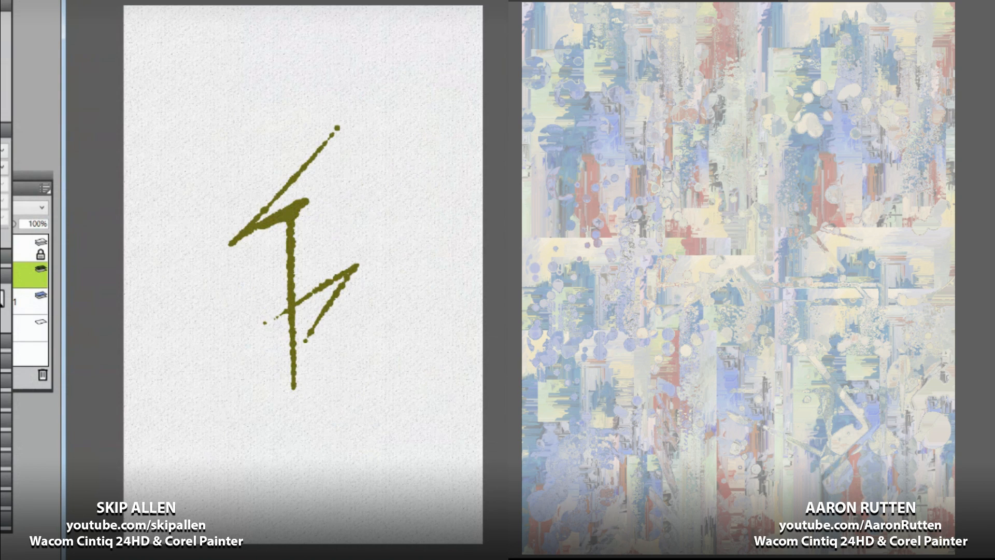
{"action": "key", "text": "ctrl+z"}
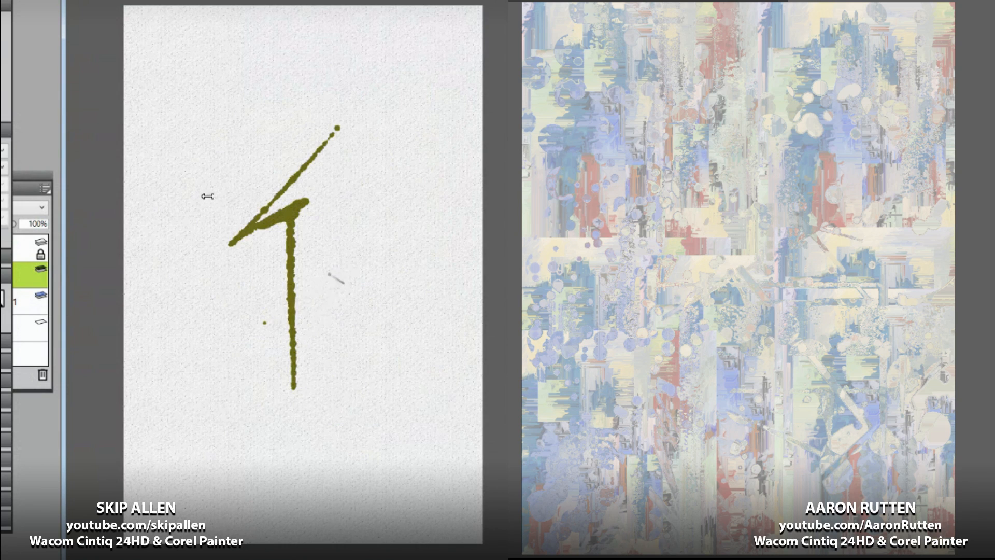
{"action": "key", "text": "ctrl+z"}
Step: Try a double olive oval ring and a thin, winding olive line on the blank canvas, removing each one
{"action": "mouse_move", "coordinate": [283, 147]}
{"action": "left_mouse_down"}
{"action": "mouse_move", "coordinate": [243, 306]}
{"action": "mouse_move", "coordinate": [362, 254]}
{"action": "mouse_move", "coordinate": [234, 159]}
{"action": "mouse_move", "coordinate": [214, 284]}
{"action": "mouse_move", "coordinate": [400, 216]}
{"action": "mouse_move", "coordinate": [290, 130]}
{"action": "mouse_move", "coordinate": [197, 270]}
{"action": "mouse_move", "coordinate": [239, 308]}
{"action": "left_mouse_up"}
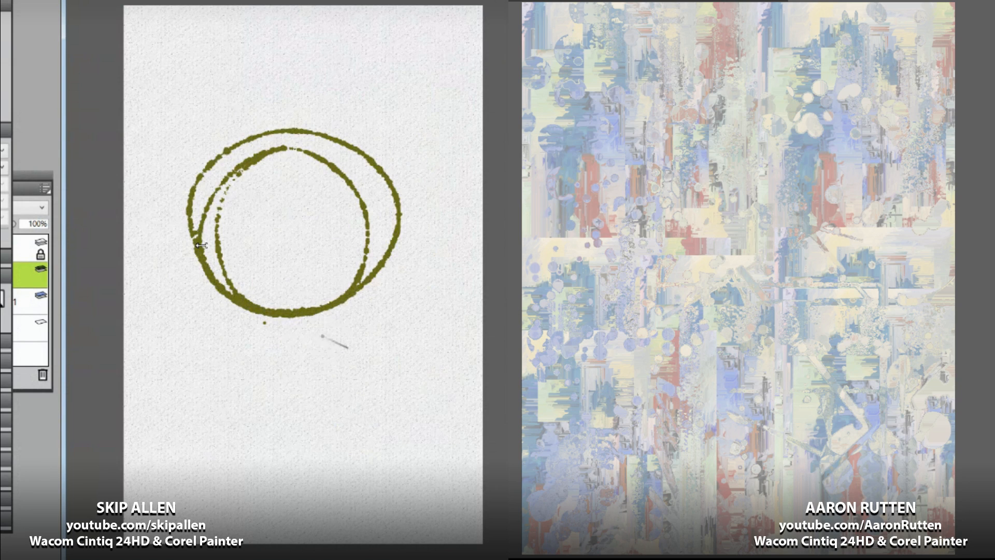
{"action": "key", "text": "ctrl+z"}
{"action": "key", "text": "ctrl+z"}
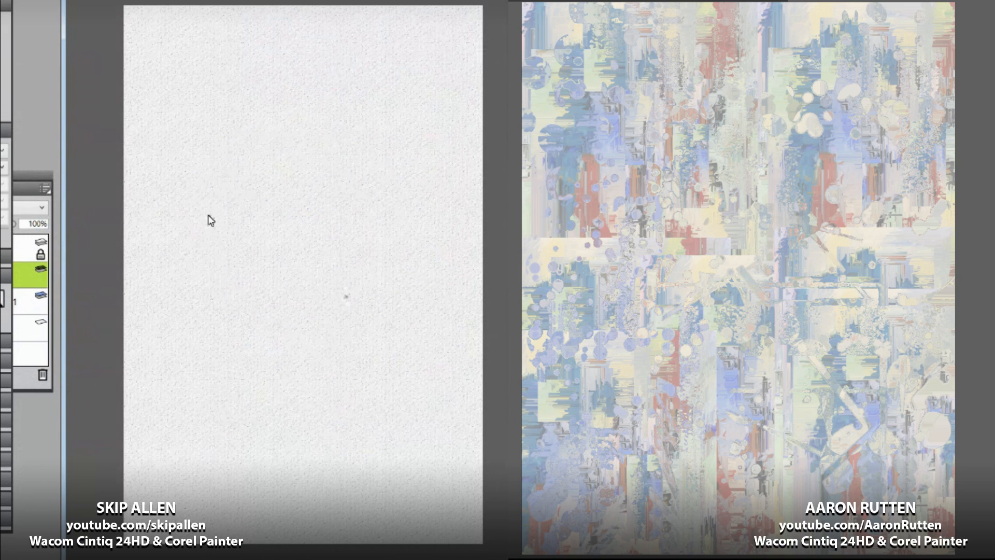
{"action": "mouse_move", "coordinate": [196, 344]}
{"action": "left_mouse_down"}
{"action": "mouse_move", "coordinate": [240, 186]}
{"action": "mouse_move", "coordinate": [313, 111]}
{"action": "mouse_move", "coordinate": [384, 91]}
{"action": "mouse_move", "coordinate": [386, 113]}
{"action": "mouse_move", "coordinate": [306, 150]}
{"action": "mouse_move", "coordinate": [277, 185]}
{"action": "mouse_move", "coordinate": [249, 309]}
{"action": "mouse_move", "coordinate": [253, 320]}
{"action": "mouse_move", "coordinate": [256, 274]}
{"action": "mouse_move", "coordinate": [324, 251]}
{"action": "mouse_move", "coordinate": [362, 254]}
{"action": "mouse_move", "coordinate": [311, 276]}
{"action": "mouse_move", "coordinate": [294, 326]}
{"action": "mouse_move", "coordinate": [341, 331]}
{"action": "mouse_move", "coordinate": [379, 292]}
{"action": "mouse_move", "coordinate": [365, 241]}
{"action": "mouse_move", "coordinate": [249, 283]}
{"action": "mouse_move", "coordinate": [243, 358]}
{"action": "mouse_move", "coordinate": [258, 394]}
{"action": "mouse_move", "coordinate": [261, 349]}
{"action": "mouse_move", "coordinate": [248, 375]}
{"action": "mouse_move", "coordinate": [271, 332]}
{"action": "mouse_move", "coordinate": [285, 338]}
{"action": "mouse_move", "coordinate": [285, 377]}
{"action": "mouse_move", "coordinate": [309, 417]}
{"action": "mouse_move", "coordinate": [326, 315]}
{"action": "mouse_move", "coordinate": [395, 241]}
{"action": "left_mouse_up"}
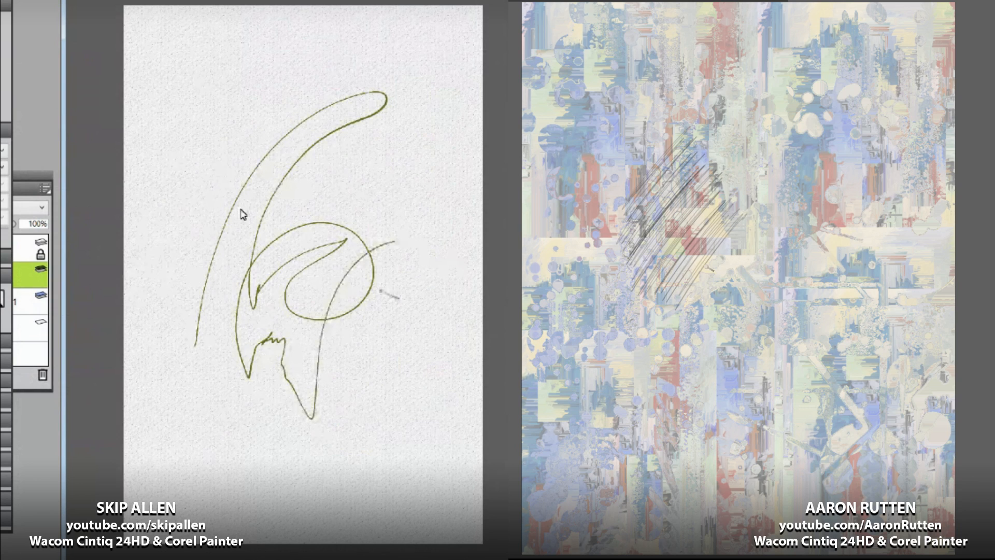
{"action": "key", "text": "ctrl+z"}
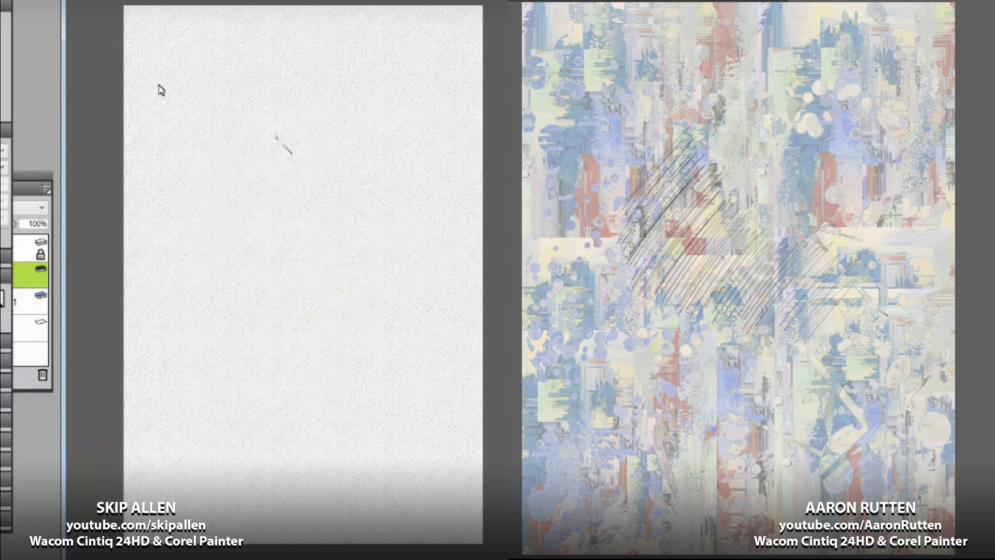
Step: Try a blue sketched circle with inner curves and dense hatching near its lower edge, removing all its strokes
{"action": "mouse_move", "coordinate": [270, 136]}
{"action": "left_mouse_down"}
{"action": "mouse_move", "coordinate": [204, 167]}
{"action": "mouse_move", "coordinate": [199, 258]}
{"action": "mouse_move", "coordinate": [324, 330]}
{"action": "mouse_move", "coordinate": [399, 257]}
{"action": "mouse_move", "coordinate": [288, 121]}
{"action": "mouse_move", "coordinate": [185, 213]}
{"action": "mouse_move", "coordinate": [311, 330]}
{"action": "left_mouse_up"}
{"action": "left_click_drag", "start_coordinate": [359, 275], "coordinate": [325, 318]}
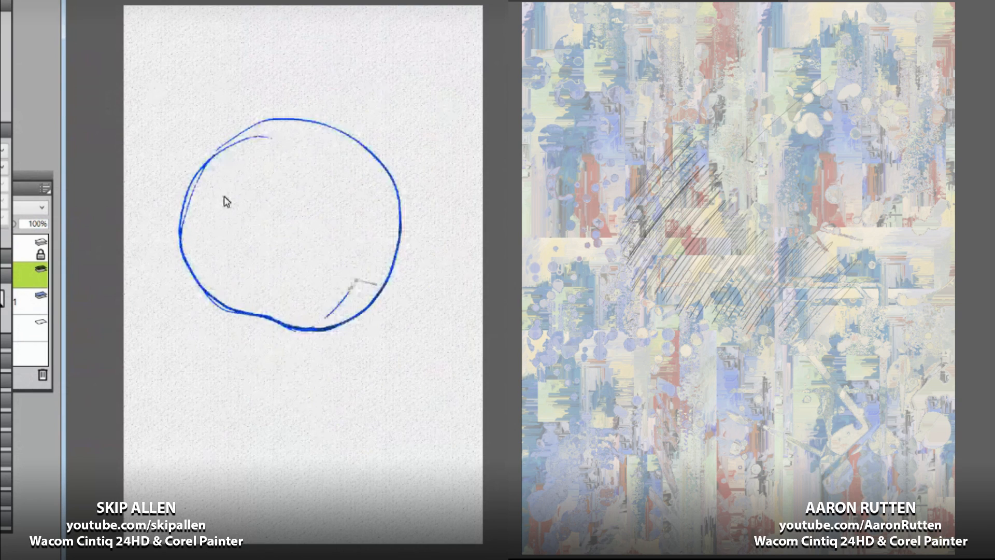
{"action": "left_click_drag", "start_coordinate": [377, 196], "coordinate": [374, 236]}
{"action": "mouse_move", "coordinate": [371, 184]}
{"action": "left_mouse_down"}
{"action": "mouse_move", "coordinate": [218, 151]}
{"action": "mouse_move", "coordinate": [215, 303]}
{"action": "mouse_move", "coordinate": [211, 257]}
{"action": "mouse_move", "coordinate": [275, 206]}
{"action": "left_mouse_up"}
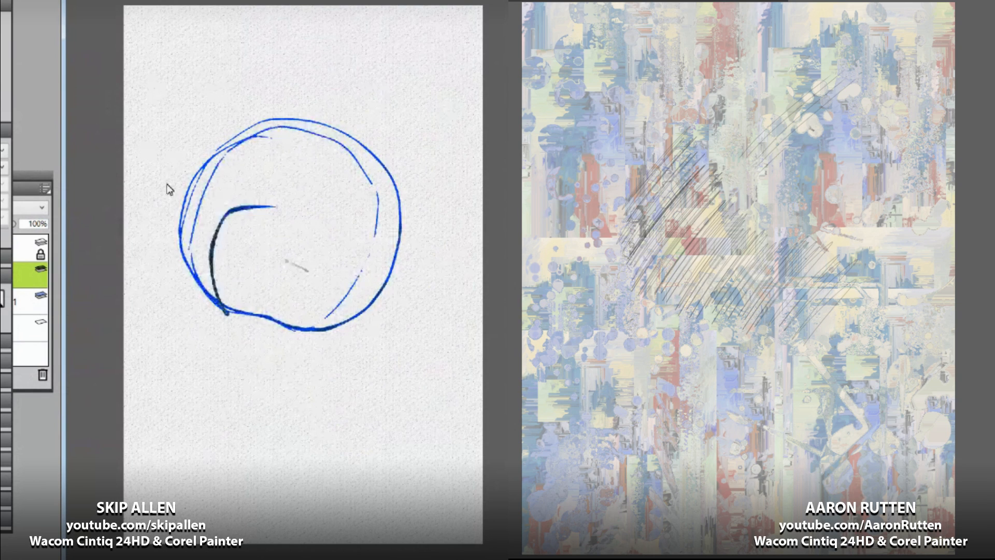
{"action": "mouse_move", "coordinate": [298, 249]}
{"action": "left_mouse_down"}
{"action": "mouse_move", "coordinate": [265, 259]}
{"action": "mouse_move", "coordinate": [317, 269]}
{"action": "mouse_move", "coordinate": [315, 260]}
{"action": "mouse_move", "coordinate": [242, 310]}
{"action": "mouse_move", "coordinate": [290, 289]}
{"action": "mouse_move", "coordinate": [285, 304]}
{"action": "mouse_move", "coordinate": [298, 302]}
{"action": "mouse_move", "coordinate": [284, 323]}
{"action": "mouse_move", "coordinate": [306, 305]}
{"action": "mouse_move", "coordinate": [293, 327]}
{"action": "mouse_move", "coordinate": [304, 321]}
{"action": "mouse_move", "coordinate": [373, 222]}
{"action": "mouse_move", "coordinate": [314, 289]}
{"action": "left_mouse_up"}
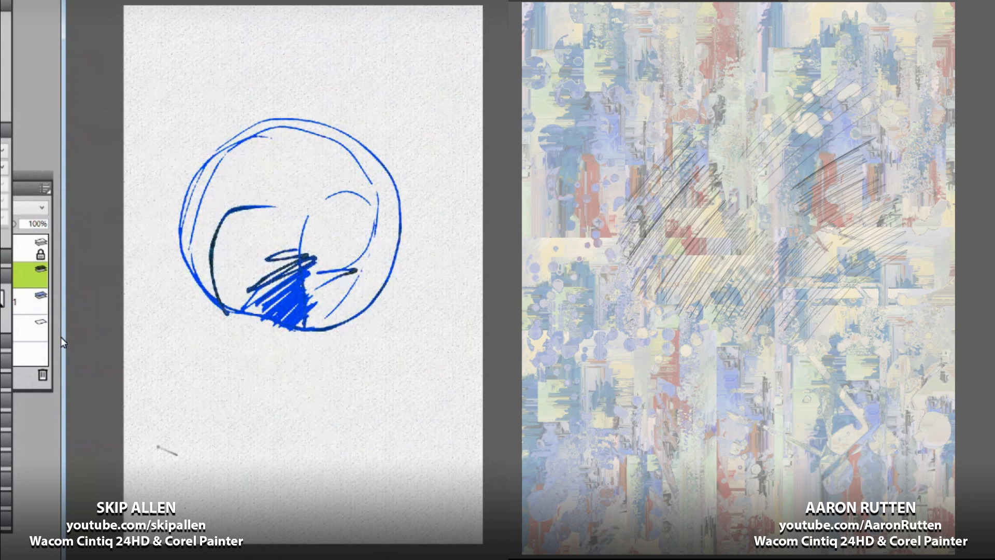
{"action": "key", "text": "ctrl+z"}
{"action": "key", "text": "ctrl+z"}
{"action": "key", "text": "ctrl+z"}
{"action": "key", "text": "ctrl+z"}
{"action": "key", "text": "ctrl+z"}
{"action": "key", "text": "ctrl+z"}
{"action": "key", "text": "ctrl+z"}
{"action": "key", "text": "ctrl+z"}
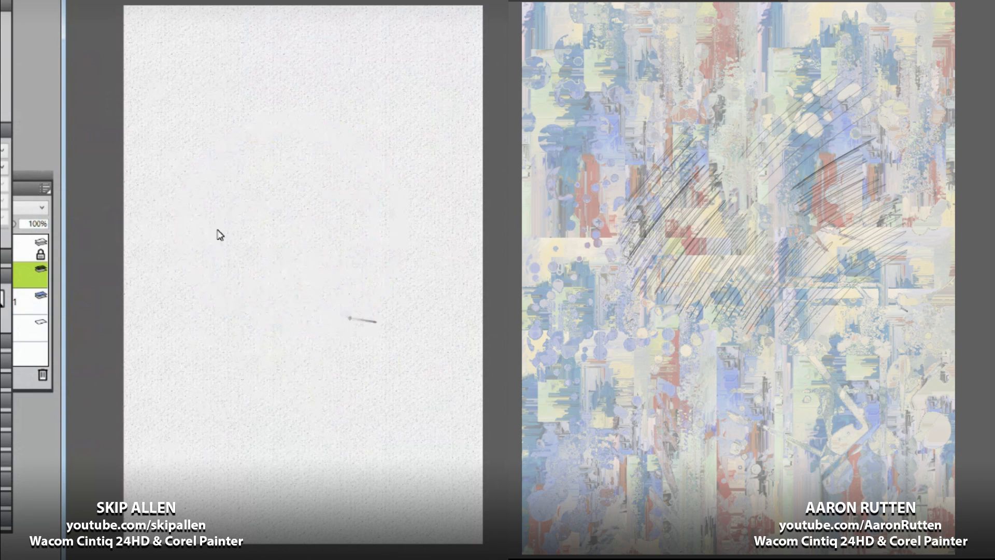
{"action": "key", "text": "ctrl+z"}
Step: Try a broad, mottled grey looping scribble on the blank canvas and clear it
{"action": "mouse_move", "coordinate": [317, 170]}
{"action": "left_mouse_down"}
{"action": "mouse_move", "coordinate": [290, 174]}
{"action": "mouse_move", "coordinate": [222, 245]}
{"action": "mouse_move", "coordinate": [256, 298]}
{"action": "mouse_move", "coordinate": [257, 243]}
{"action": "mouse_move", "coordinate": [378, 190]}
{"action": "mouse_move", "coordinate": [337, 249]}
{"action": "mouse_move", "coordinate": [368, 300]}
{"action": "left_mouse_up"}
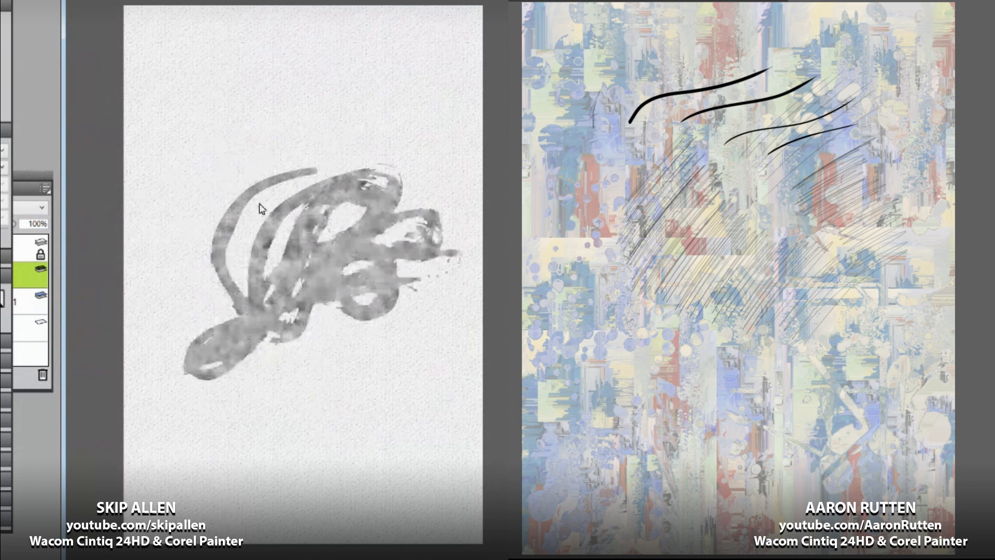
{"action": "left_click_drag", "start_coordinate": [387, 397], "coordinate": [416, 332]}
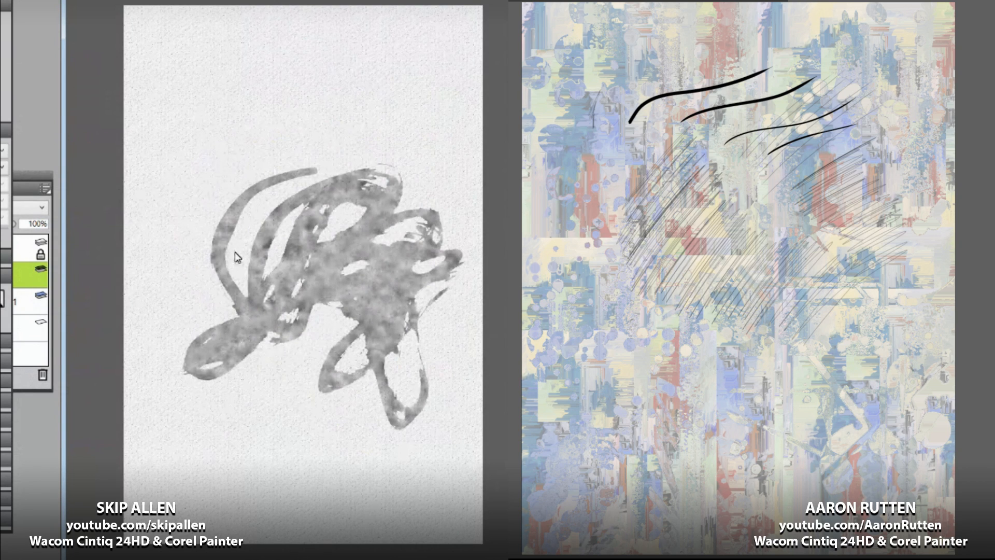
{"action": "key", "text": "Delete"}
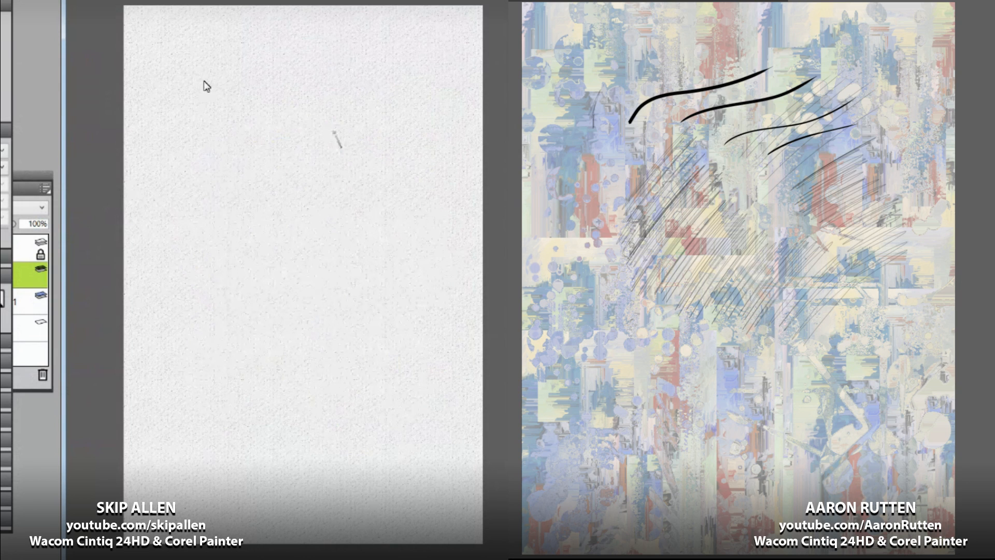
Step: Try another mottled grey scribble with an open curl and slanting loops across the blank canvas
{"action": "mouse_move", "coordinate": [327, 134]}
{"action": "left_mouse_down"}
{"action": "mouse_move", "coordinate": [290, 137]}
{"action": "mouse_move", "coordinate": [216, 179]}
{"action": "mouse_move", "coordinate": [381, 194]}
{"action": "mouse_move", "coordinate": [307, 231]}
{"action": "mouse_move", "coordinate": [326, 296]}
{"action": "mouse_move", "coordinate": [369, 163]}
{"action": "mouse_move", "coordinate": [399, 118]}
{"action": "left_mouse_up"}
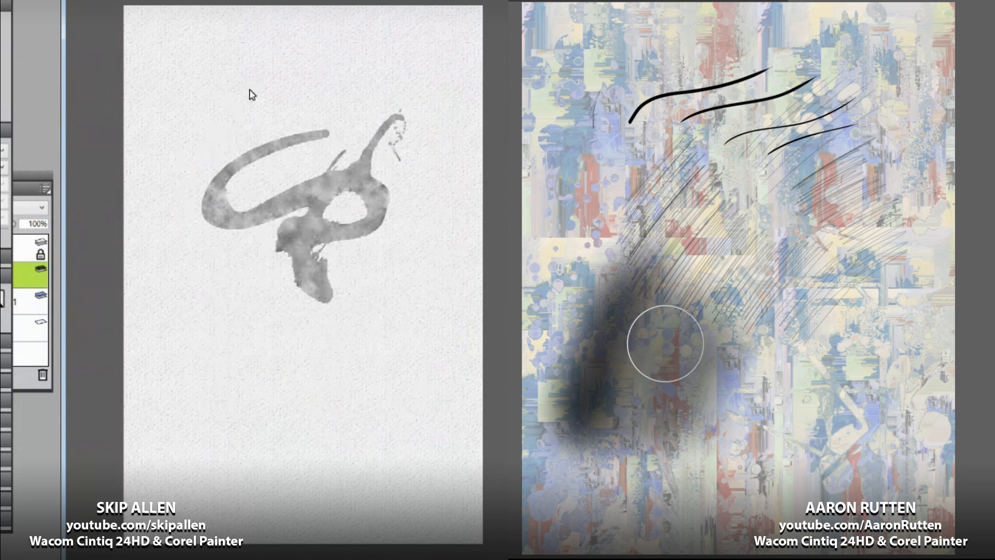
{"action": "mouse_move", "coordinate": [398, 156]}
{"action": "left_mouse_down"}
{"action": "mouse_move", "coordinate": [283, 222]}
{"action": "mouse_move", "coordinate": [200, 313]}
{"action": "mouse_move", "coordinate": [300, 237]}
{"action": "mouse_move", "coordinate": [282, 323]}
{"action": "mouse_move", "coordinate": [322, 250]}
{"action": "mouse_move", "coordinate": [322, 289]}
{"action": "mouse_move", "coordinate": [293, 337]}
{"action": "left_mouse_up"}
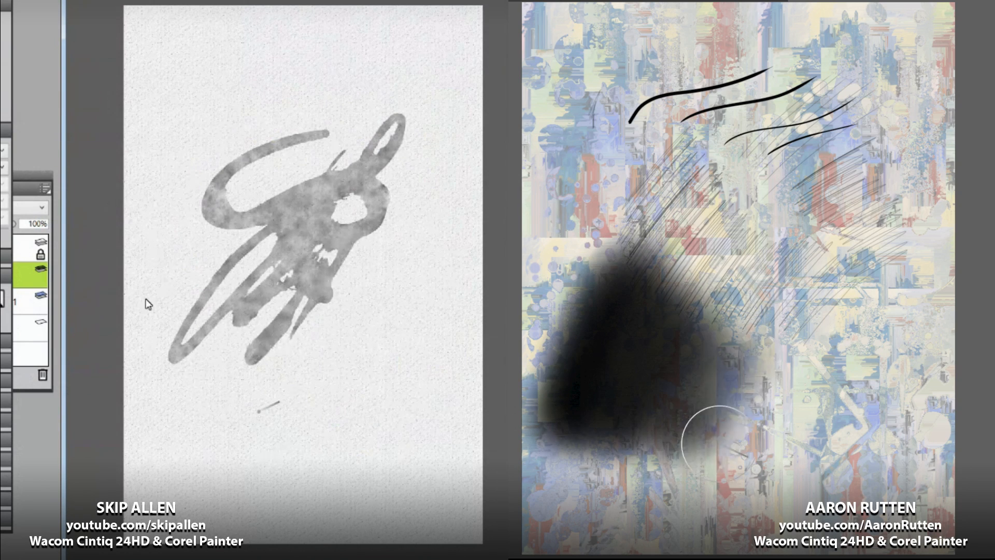
Step: Clear all the black test strokes from the faded abstract painting
{"action": "right_click", "coordinate": [413, 339]}
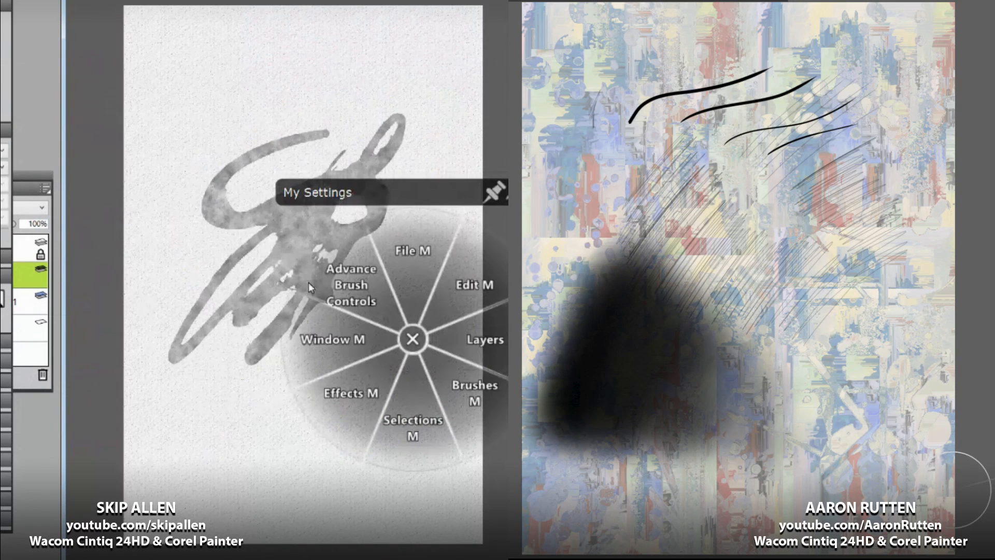
{"action": "left_click", "coordinate": [475, 393]}
{"action": "key", "text": "ctrl+a"}
{"action": "key", "text": "Delete"}
Step: Set the brush colour to a fully saturated bright red and add slanting strokes beside the mottled grey scribble
{"action": "left_click", "coordinate": [364, 364]}
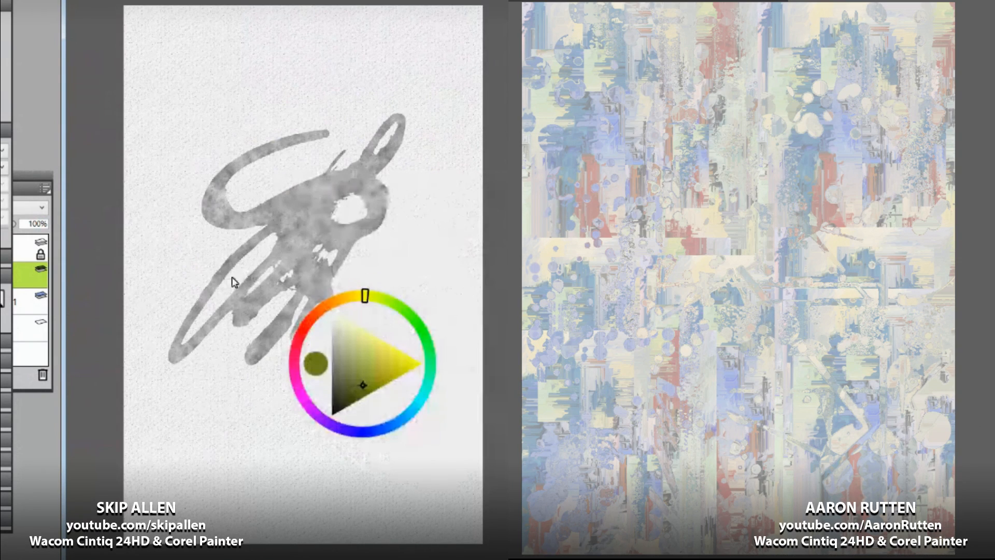
{"action": "left_click", "coordinate": [358, 365]}
{"action": "left_click_drag", "start_coordinate": [341, 359], "coordinate": [343, 362]}
{"action": "left_click_drag", "start_coordinate": [355, 296], "coordinate": [307, 324]}
{"action": "left_click_drag", "start_coordinate": [347, 359], "coordinate": [421, 363]}
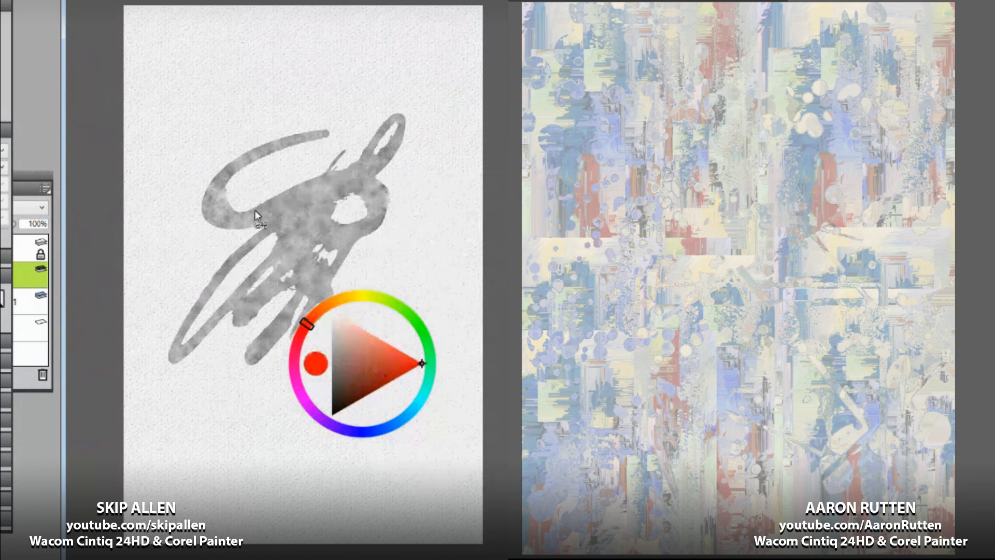
{"action": "mouse_move", "coordinate": [408, 209]}
{"action": "left_mouse_down"}
{"action": "mouse_move", "coordinate": [411, 194]}
{"action": "mouse_move", "coordinate": [324, 357]}
{"action": "mouse_move", "coordinate": [394, 291]}
{"action": "mouse_move", "coordinate": [441, 280]}
{"action": "mouse_move", "coordinate": [375, 320]}
{"action": "mouse_move", "coordinate": [357, 364]}
{"action": "left_mouse_up"}
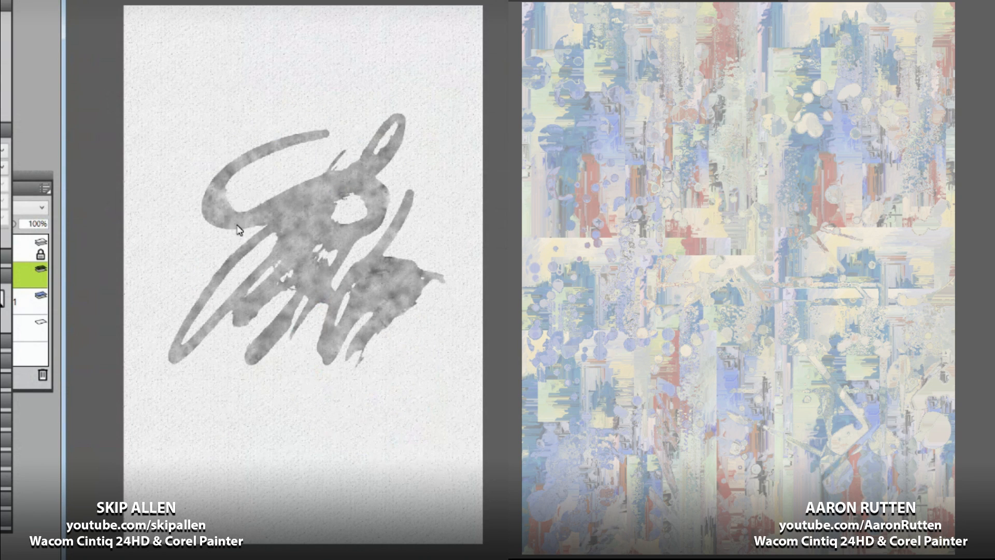
Step: Show the media control and library panels and move them over the upper corner of the scribble canvas
{"action": "key", "text": "F12"}
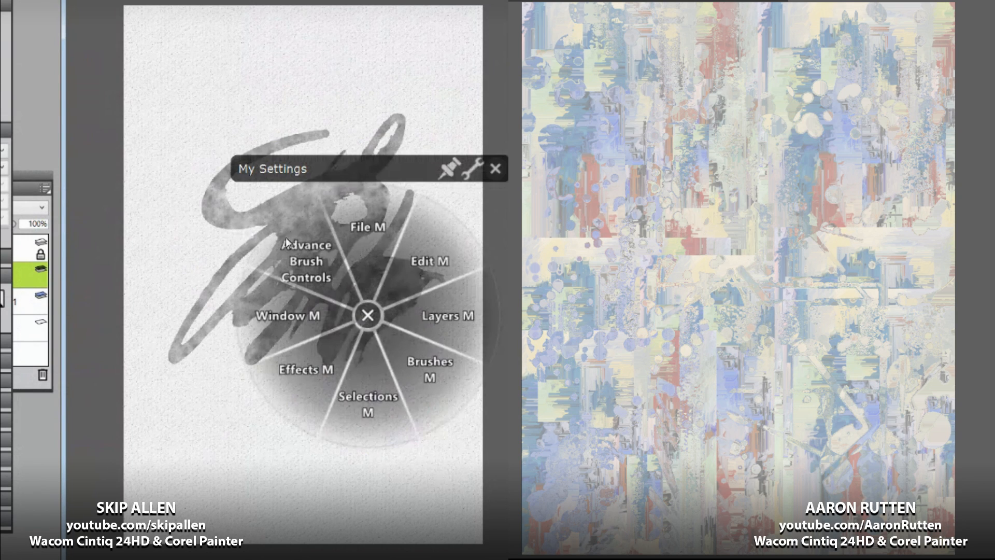
{"action": "left_click", "coordinate": [287, 315]}
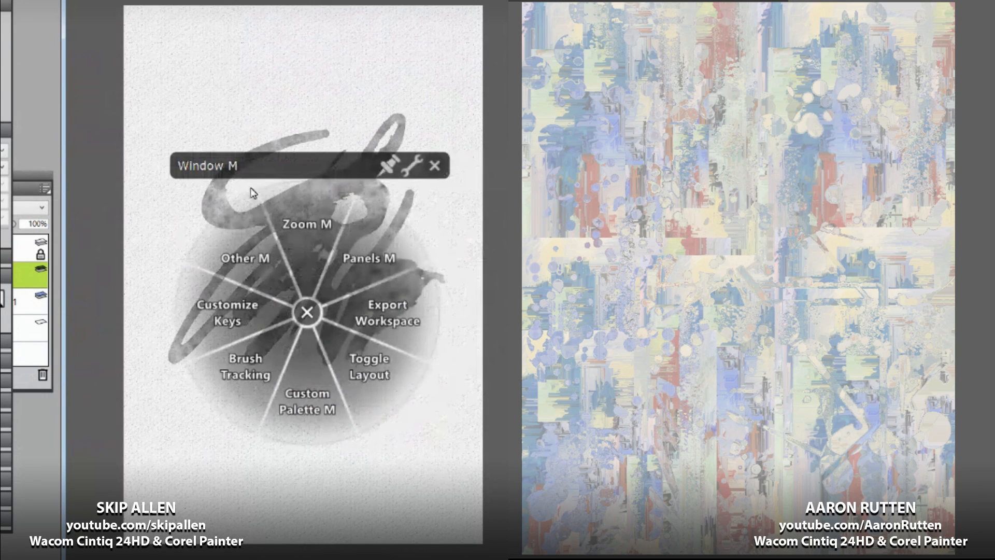
{"action": "left_click", "coordinate": [371, 259]}
{"action": "left_click", "coordinate": [383, 346]}
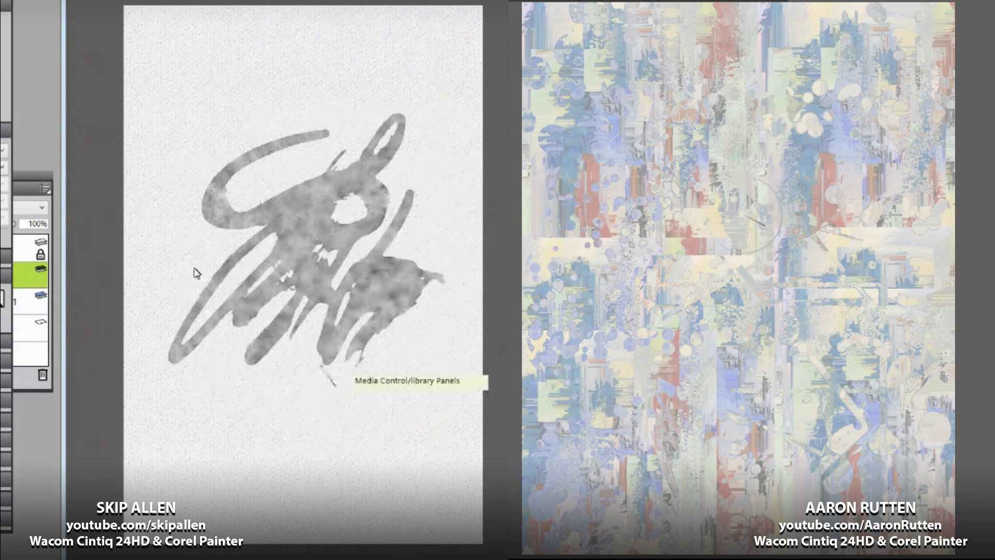
{"action": "left_click_drag", "start_coordinate": [507, 2], "coordinate": [32, 18]}
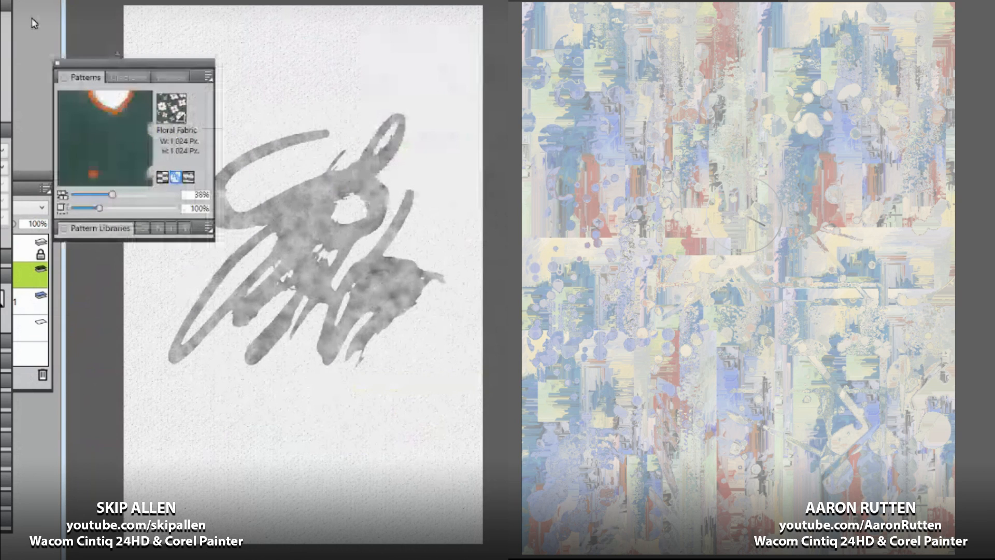
Step: Choose the Desert gradient from the gradient library as the current gradient
{"action": "left_click", "coordinate": [128, 78]}
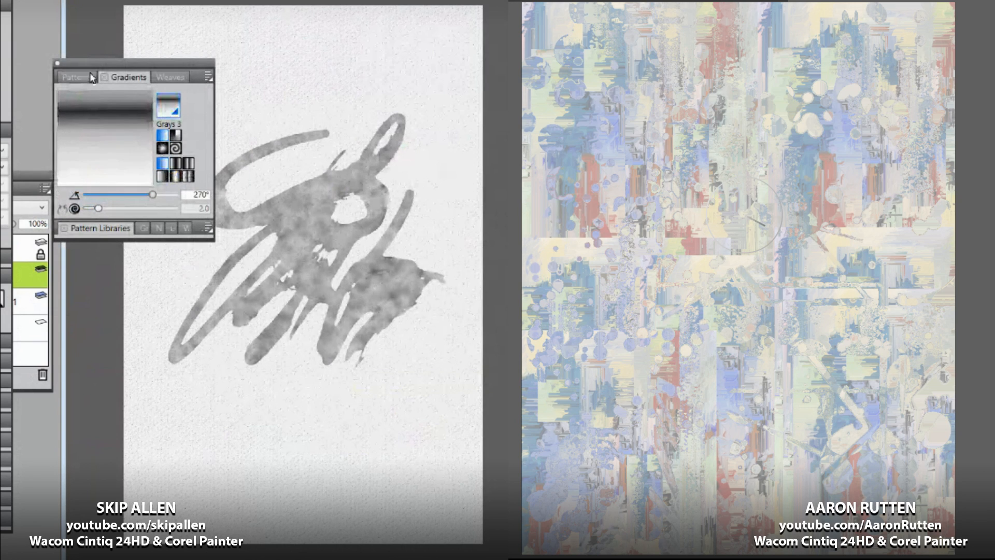
{"action": "left_click", "coordinate": [168, 105]}
{"action": "scroll", "coordinate": [192, 142], "scroll_direction": "down", "scroll_amount": 10}
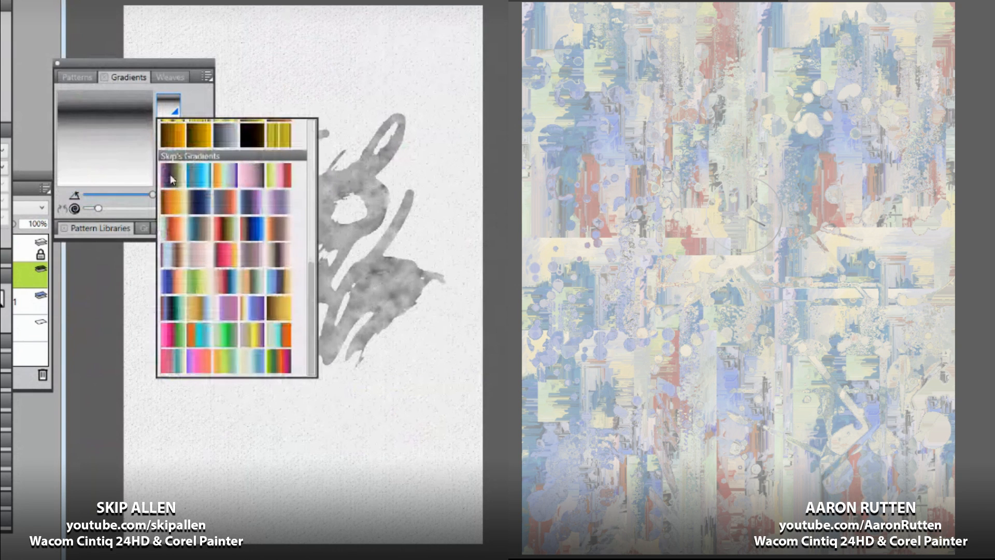
{"action": "left_click", "coordinate": [278, 228]}
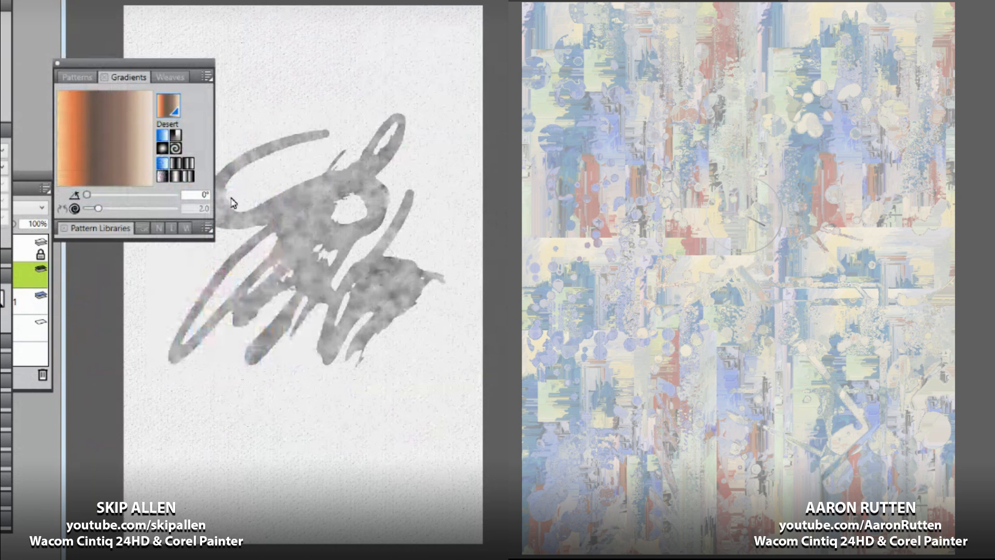
Step: Undo the mottled grey scribble strokes to empty the canvas
{"action": "key", "text": "ctrl+z"}
{"action": "key", "text": "ctrl+z"}
{"action": "key", "text": "ctrl+z"}
{"action": "key", "text": "ctrl+z"}
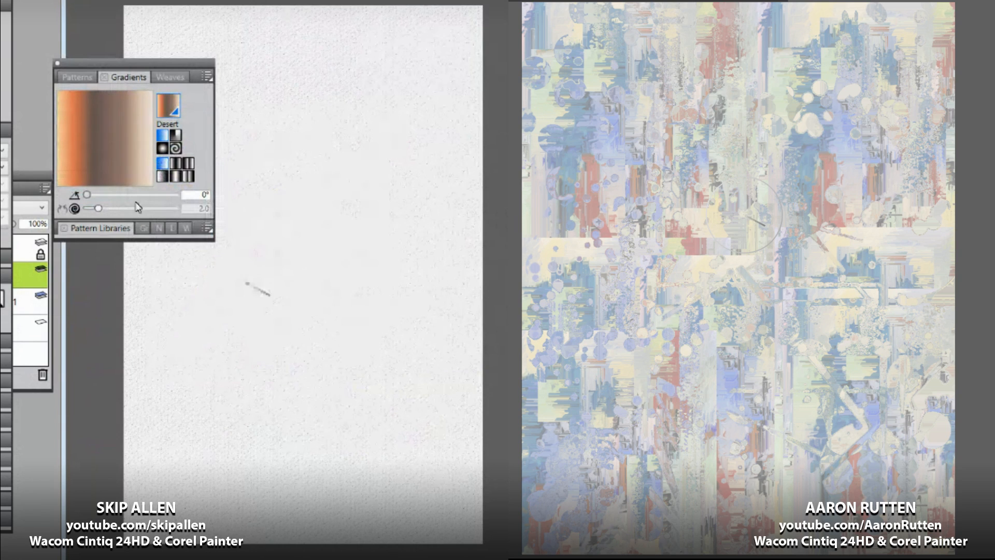
Step: Test the Desert gradient with large looping brown strokes, and move the Gradients panel clear of the canvas
{"action": "mouse_move", "coordinate": [198, 337]}
{"action": "left_mouse_down"}
{"action": "mouse_move", "coordinate": [259, 212]}
{"action": "mouse_move", "coordinate": [373, 119]}
{"action": "mouse_move", "coordinate": [361, 195]}
{"action": "mouse_move", "coordinate": [264, 284]}
{"action": "mouse_move", "coordinate": [350, 169]}
{"action": "mouse_move", "coordinate": [389, 210]}
{"action": "mouse_move", "coordinate": [363, 243]}
{"action": "mouse_move", "coordinate": [401, 254]}
{"action": "mouse_move", "coordinate": [376, 300]}
{"action": "mouse_move", "coordinate": [383, 354]}
{"action": "mouse_move", "coordinate": [345, 391]}
{"action": "mouse_move", "coordinate": [270, 369]}
{"action": "mouse_move", "coordinate": [290, 307]}
{"action": "mouse_move", "coordinate": [320, 273]}
{"action": "mouse_move", "coordinate": [236, 345]}
{"action": "mouse_move", "coordinate": [236, 365]}
{"action": "mouse_move", "coordinate": [264, 384]}
{"action": "mouse_move", "coordinate": [302, 375]}
{"action": "left_mouse_up"}
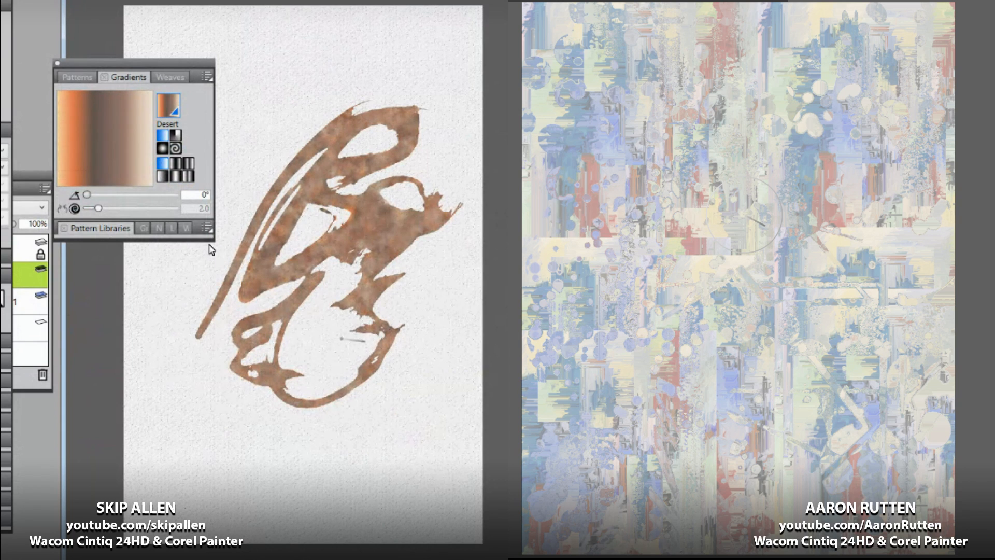
{"action": "left_click_drag", "start_coordinate": [99, 63], "coordinate": [0, 92]}
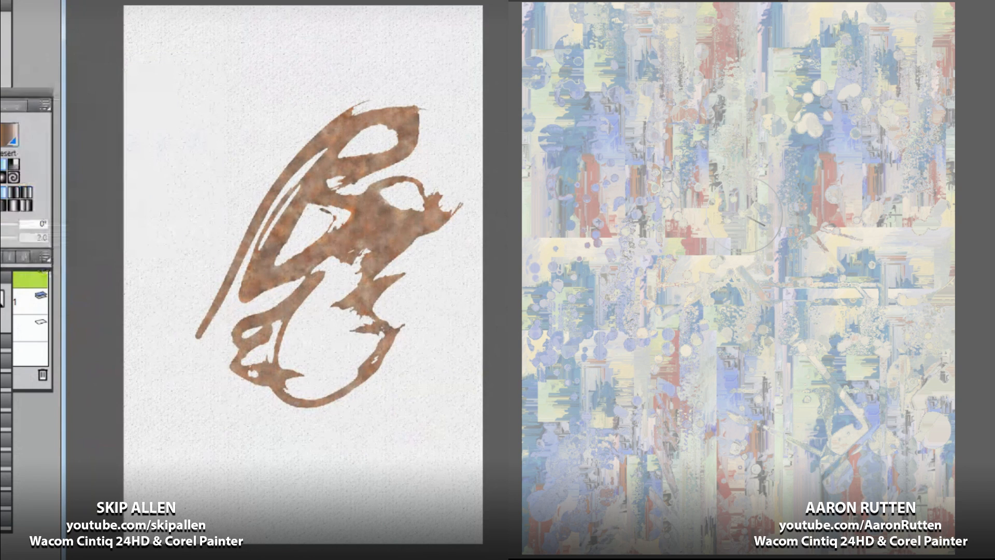
{"action": "key", "text": "Delete"}
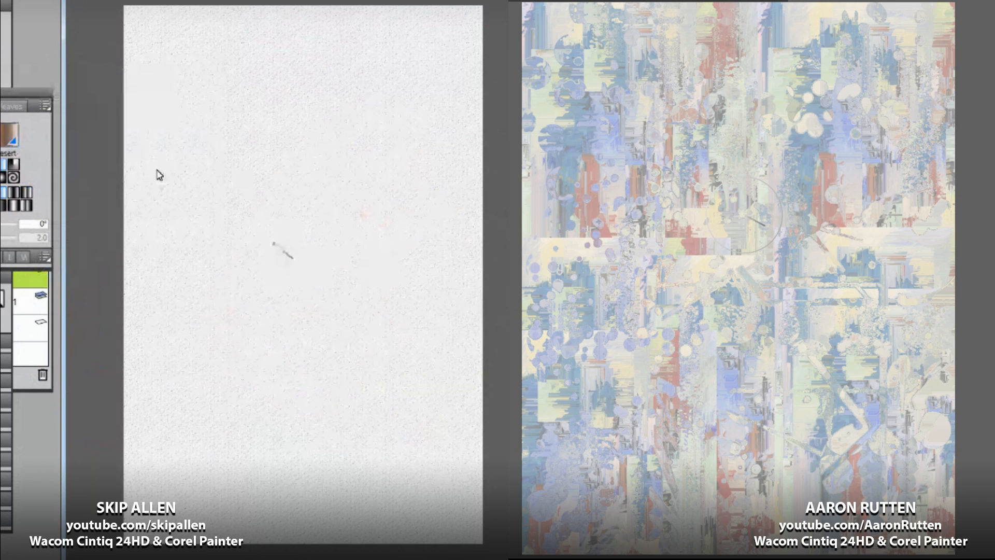
Step: Paint a web-like brown shape with the Desert gradient in the middle of the textured canvas and undo it
{"action": "mouse_move", "coordinate": [275, 244]}
{"action": "left_mouse_down"}
{"action": "mouse_move", "coordinate": [319, 203]}
{"action": "mouse_move", "coordinate": [352, 219]}
{"action": "mouse_move", "coordinate": [410, 193]}
{"action": "left_mouse_up"}
{"action": "mouse_move", "coordinate": [350, 233]}
{"action": "left_mouse_down"}
{"action": "mouse_move", "coordinate": [345, 288]}
{"action": "mouse_move", "coordinate": [291, 283]}
{"action": "mouse_move", "coordinate": [279, 254]}
{"action": "mouse_move", "coordinate": [415, 218]}
{"action": "mouse_move", "coordinate": [394, 279]}
{"action": "mouse_move", "coordinate": [332, 306]}
{"action": "mouse_move", "coordinate": [321, 296]}
{"action": "mouse_move", "coordinate": [310, 312]}
{"action": "mouse_move", "coordinate": [281, 312]}
{"action": "mouse_move", "coordinate": [412, 318]}
{"action": "mouse_move", "coordinate": [384, 311]}
{"action": "mouse_move", "coordinate": [394, 332]}
{"action": "left_mouse_up"}
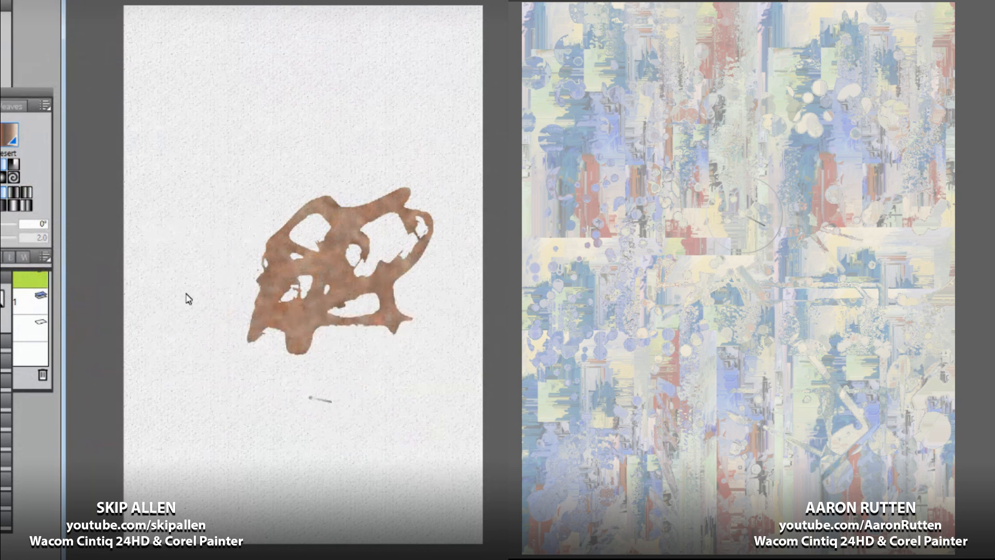
{"action": "key", "text": "ctrl+z"}
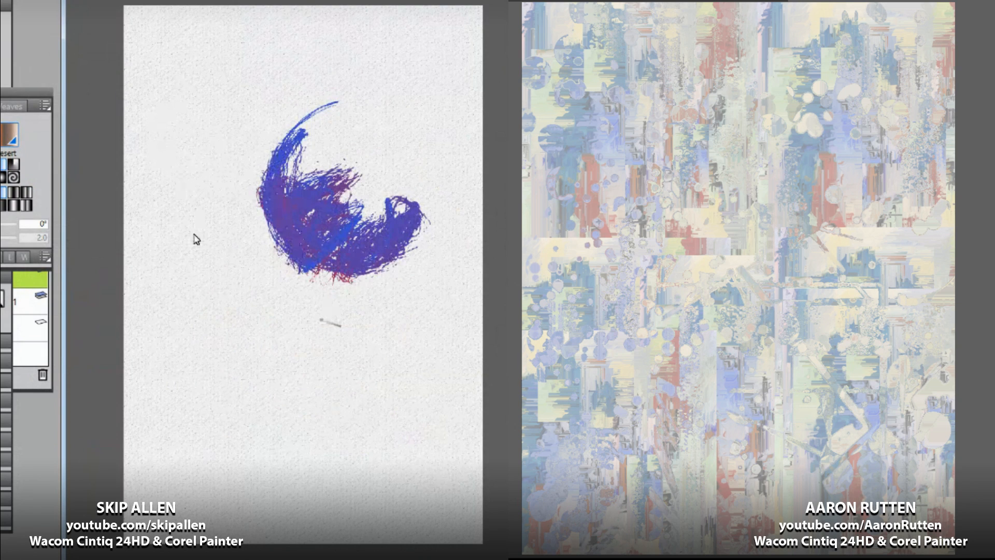
Step: Clear the blue-purple scribble, draw a bristly blue ring on the empty textured canvas and undo it
{"action": "key", "text": "Delete"}
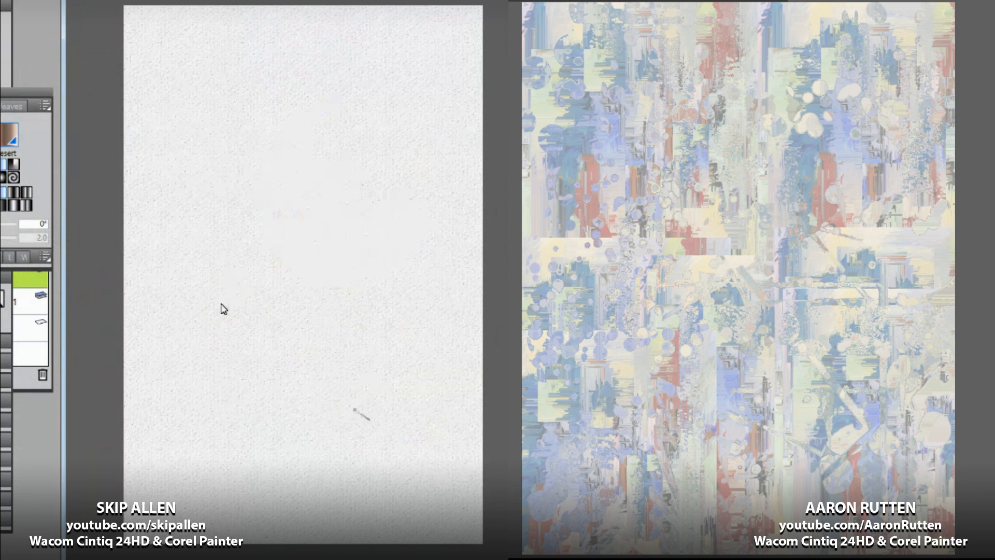
{"action": "mouse_move", "coordinate": [262, 220]}
{"action": "left_mouse_down"}
{"action": "mouse_move", "coordinate": [233, 304]}
{"action": "mouse_move", "coordinate": [300, 352]}
{"action": "mouse_move", "coordinate": [370, 270]}
{"action": "mouse_move", "coordinate": [285, 216]}
{"action": "mouse_move", "coordinate": [236, 319]}
{"action": "mouse_move", "coordinate": [284, 216]}
{"action": "mouse_move", "coordinate": [335, 332]}
{"action": "left_mouse_up"}
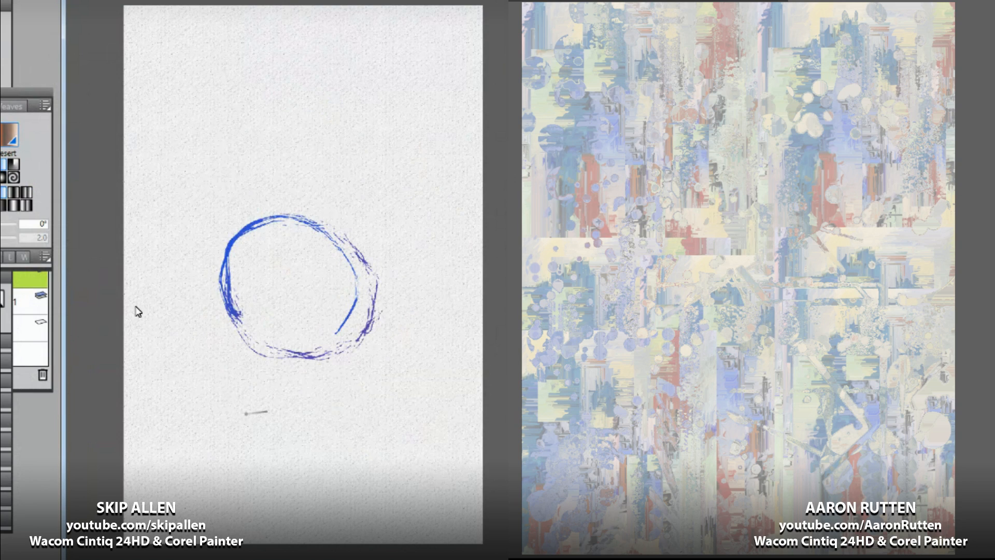
{"action": "key", "text": "ctrl+z"}
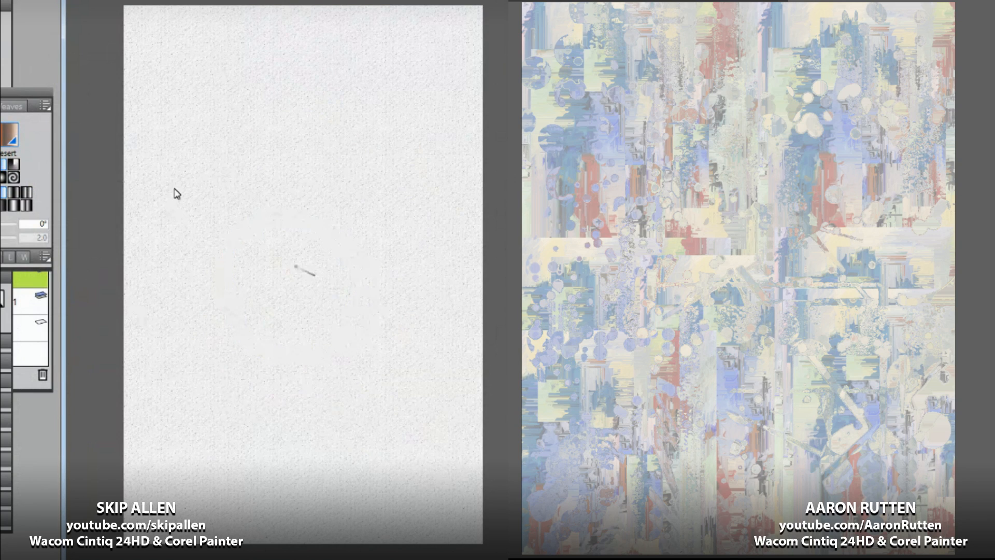
Step: Paint a thick blue-purple C-shaped stroke and build up tangled red lines along its inner edge
{"action": "mouse_move", "coordinate": [274, 197]}
{"action": "left_mouse_down"}
{"action": "mouse_move", "coordinate": [211, 261]}
{"action": "mouse_move", "coordinate": [251, 338]}
{"action": "mouse_move", "coordinate": [363, 331]}
{"action": "mouse_move", "coordinate": [378, 267]}
{"action": "mouse_move", "coordinate": [311, 368]}
{"action": "mouse_move", "coordinate": [200, 304]}
{"action": "mouse_move", "coordinate": [265, 205]}
{"action": "mouse_move", "coordinate": [201, 288]}
{"action": "mouse_move", "coordinate": [332, 360]}
{"action": "mouse_move", "coordinate": [381, 275]}
{"action": "mouse_move", "coordinate": [244, 363]}
{"action": "mouse_move", "coordinate": [244, 200]}
{"action": "mouse_move", "coordinate": [205, 311]}
{"action": "mouse_move", "coordinate": [347, 357]}
{"action": "left_mouse_up"}
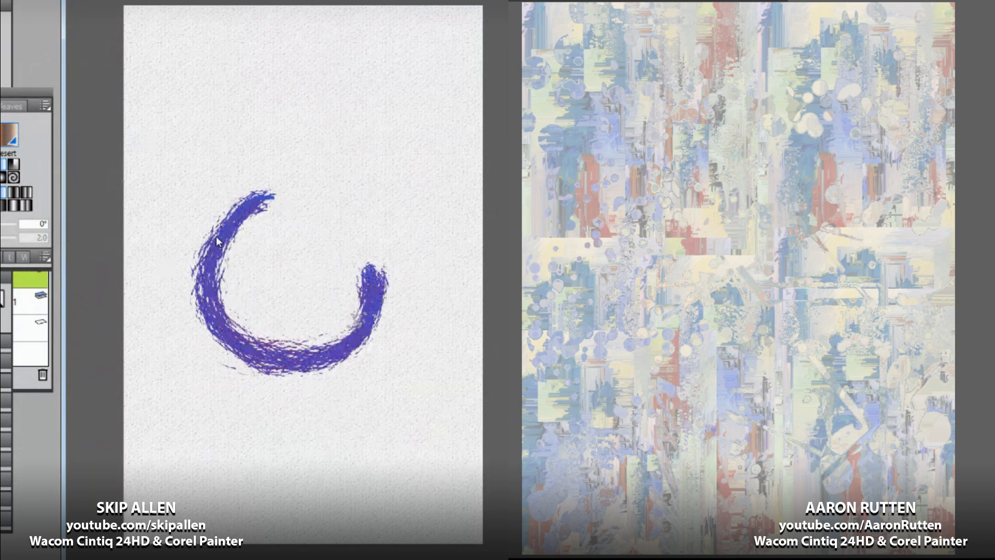
{"action": "mouse_move", "coordinate": [244, 274]}
{"action": "left_mouse_down"}
{"action": "mouse_move", "coordinate": [238, 316]}
{"action": "mouse_move", "coordinate": [246, 277]}
{"action": "mouse_move", "coordinate": [269, 314]}
{"action": "mouse_move", "coordinate": [303, 324]}
{"action": "left_mouse_up"}
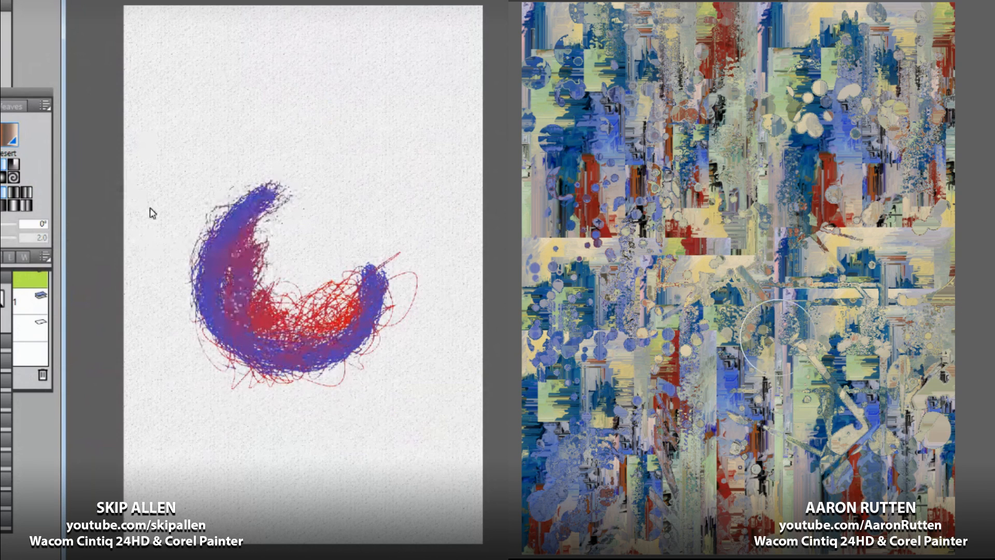
Step: Save the collaged painting to a file
{"action": "key", "text": "ctrl+s"}
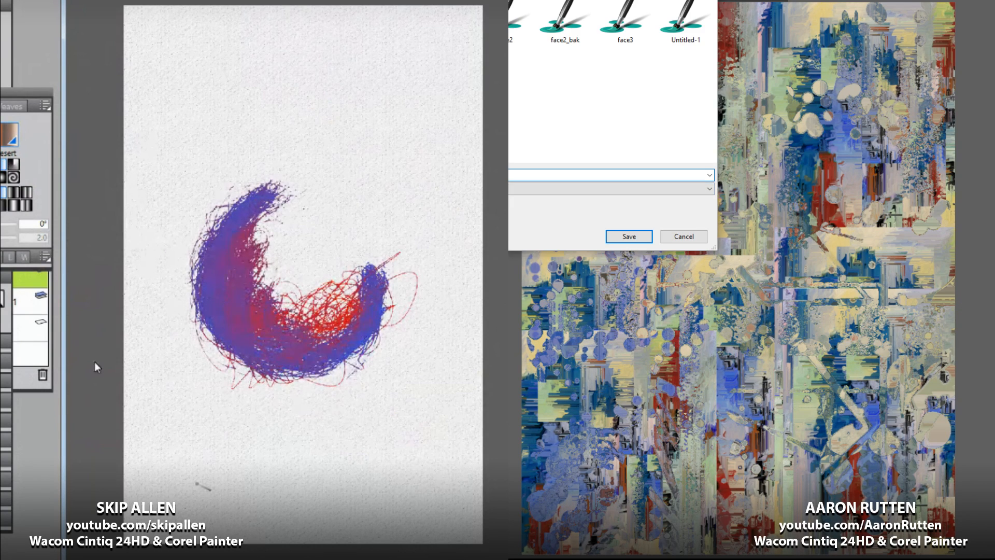
{"action": "key", "text": "Return"}
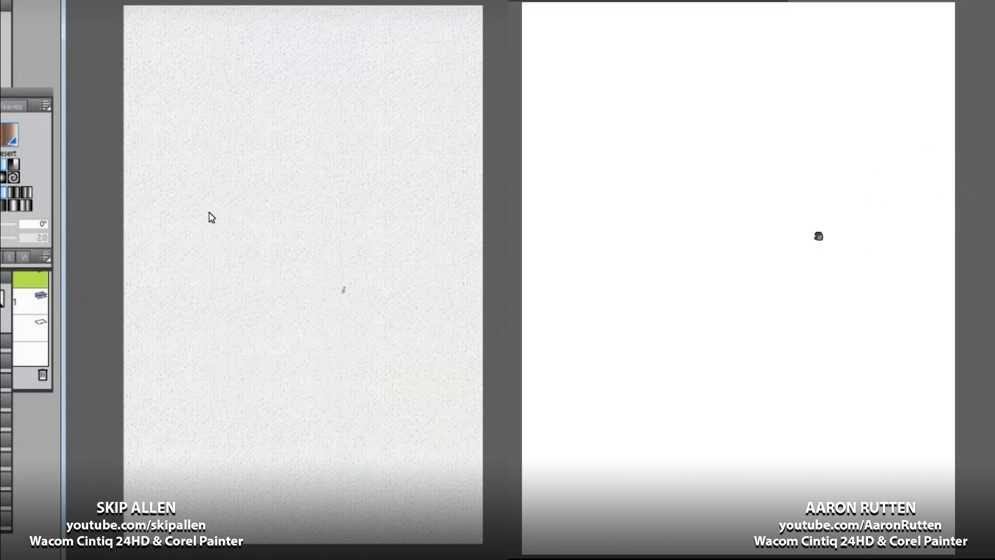
{"action": "left_click_drag", "start_coordinate": [818, 233], "coordinate": [786, 241]}
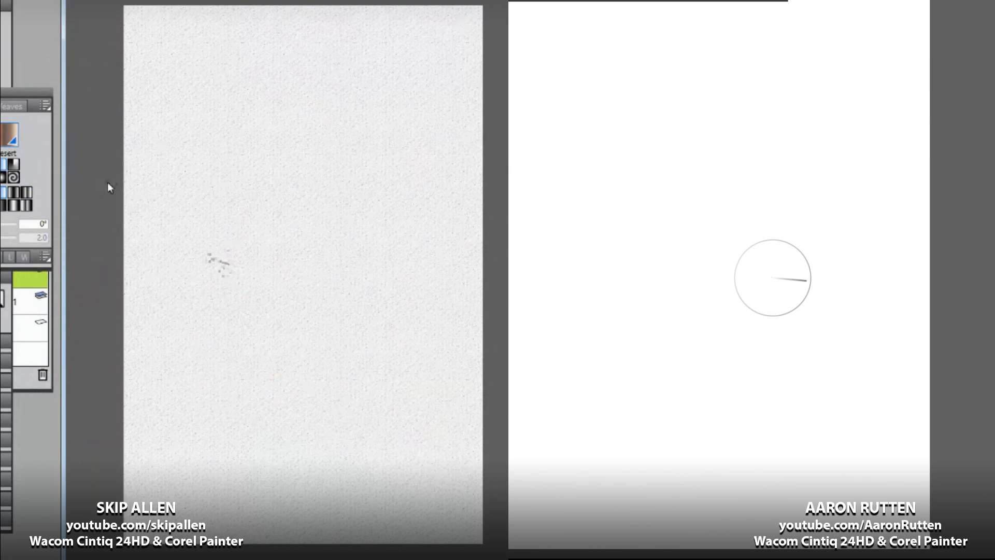
Step: Paint a scratchy magenta scribble in the upper textured canvas and layer blue strokes over its centre and below it
{"action": "mouse_move", "coordinate": [195, 95]}
{"action": "left_mouse_down"}
{"action": "mouse_move", "coordinate": [133, 162]}
{"action": "mouse_move", "coordinate": [182, 116]}
{"action": "mouse_move", "coordinate": [151, 165]}
{"action": "mouse_move", "coordinate": [183, 100]}
{"action": "mouse_move", "coordinate": [200, 98]}
{"action": "mouse_move", "coordinate": [195, 116]}
{"action": "mouse_move", "coordinate": [202, 103]}
{"action": "mouse_move", "coordinate": [238, 143]}
{"action": "mouse_move", "coordinate": [229, 141]}
{"action": "mouse_move", "coordinate": [231, 123]}
{"action": "mouse_move", "coordinate": [204, 115]}
{"action": "mouse_move", "coordinate": [222, 104]}
{"action": "mouse_move", "coordinate": [204, 83]}
{"action": "mouse_move", "coordinate": [124, 109]}
{"action": "mouse_move", "coordinate": [163, 99]}
{"action": "mouse_move", "coordinate": [153, 118]}
{"action": "mouse_move", "coordinate": [168, 139]}
{"action": "mouse_move", "coordinate": [146, 199]}
{"action": "left_mouse_up"}
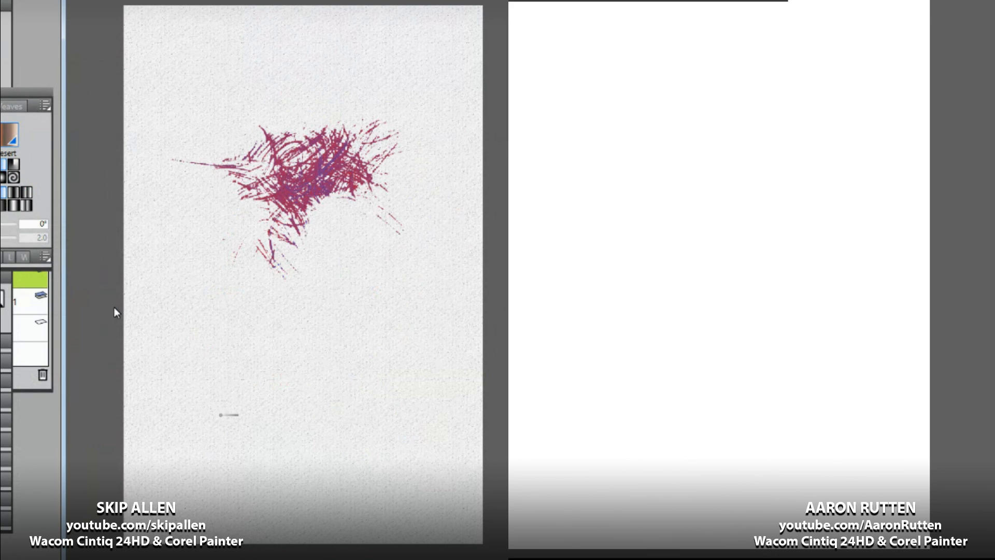
{"action": "mouse_move", "coordinate": [308, 230]}
{"action": "left_mouse_down"}
{"action": "mouse_move", "coordinate": [293, 240]}
{"action": "mouse_move", "coordinate": [298, 223]}
{"action": "mouse_move", "coordinate": [287, 252]}
{"action": "mouse_move", "coordinate": [305, 227]}
{"action": "mouse_move", "coordinate": [275, 264]}
{"action": "mouse_move", "coordinate": [314, 200]}
{"action": "mouse_move", "coordinate": [296, 218]}
{"action": "mouse_move", "coordinate": [289, 261]}
{"action": "mouse_move", "coordinate": [294, 200]}
{"action": "mouse_move", "coordinate": [272, 234]}
{"action": "left_mouse_up"}
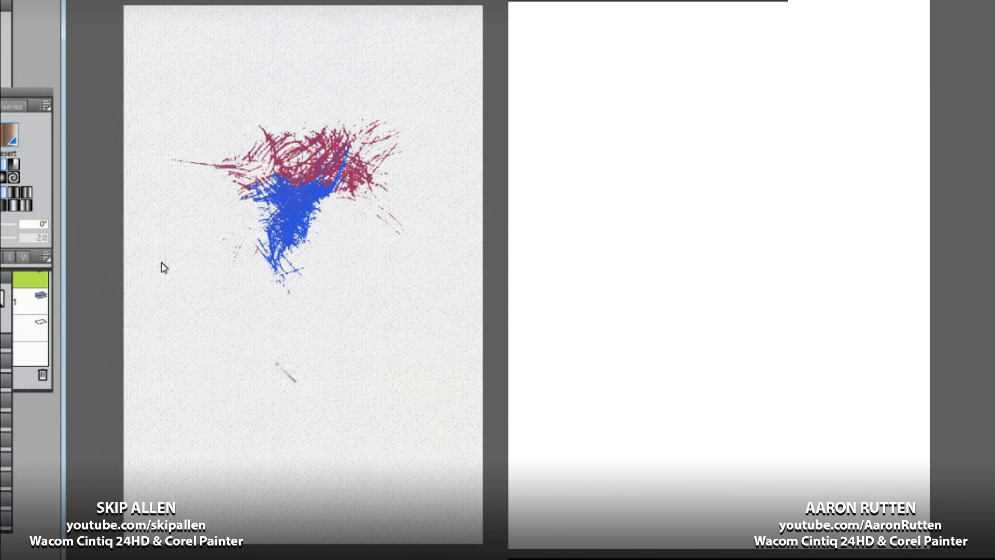
{"action": "mouse_move", "coordinate": [324, 190]}
{"action": "left_mouse_down"}
{"action": "mouse_move", "coordinate": [297, 165]}
{"action": "mouse_move", "coordinate": [296, 179]}
{"action": "left_mouse_up"}
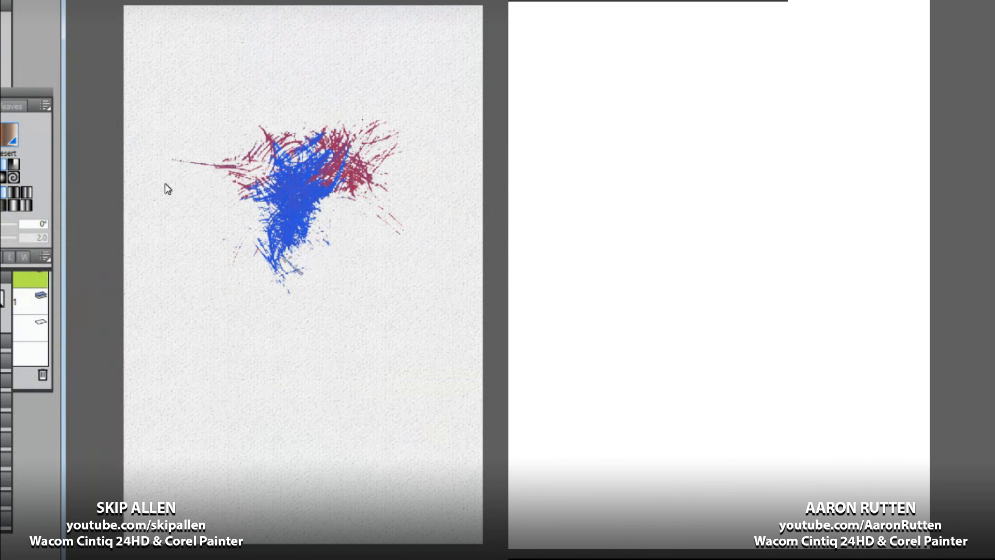
{"action": "left_click_drag", "start_coordinate": [326, 257], "coordinate": [333, 283]}
Step: Splatter black ink dots across the middle, lower part and right side of the blank white canvas
{"action": "left_click", "coordinate": [700, 147]}
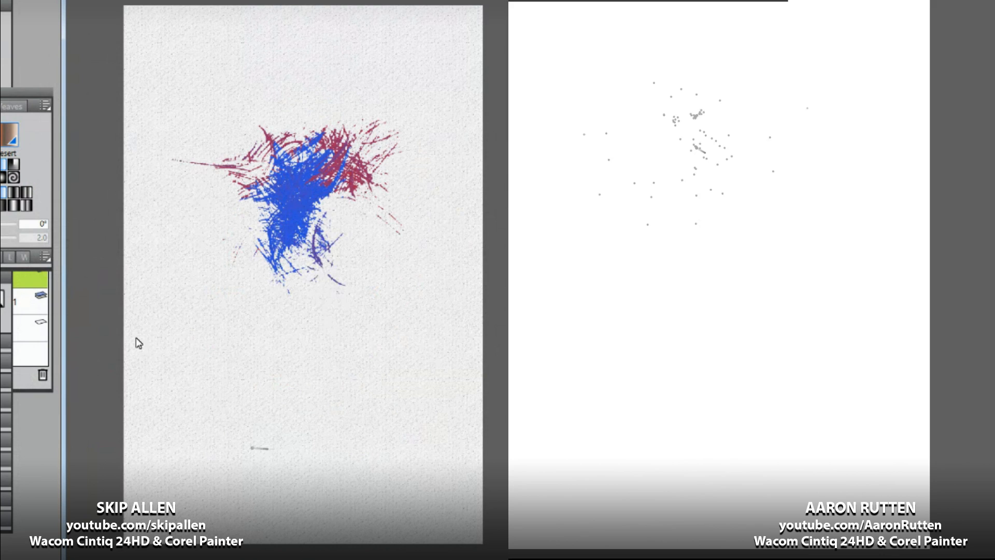
{"action": "left_click", "coordinate": [794, 194]}
{"action": "left_click", "coordinate": [582, 347]}
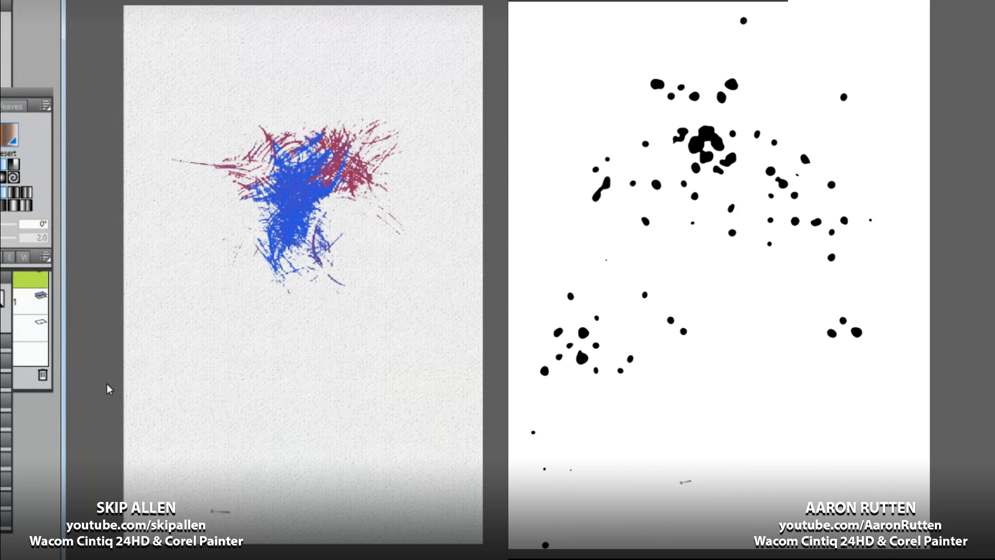
{"action": "left_click", "coordinate": [698, 476]}
{"action": "left_click", "coordinate": [795, 421]}
{"action": "left_click", "coordinate": [823, 479]}
{"action": "left_click", "coordinate": [842, 275]}
{"action": "left_click", "coordinate": [865, 110]}
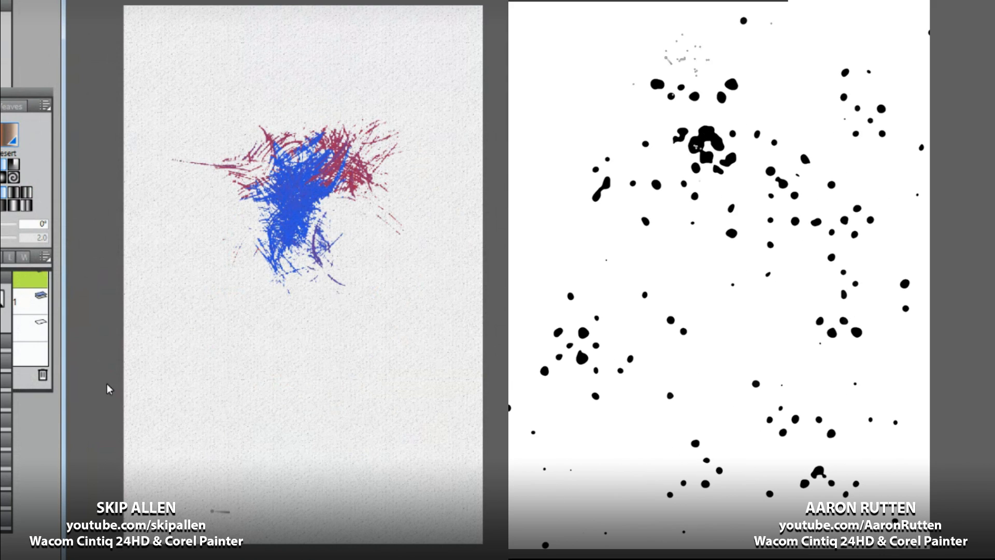
Step: Add denser black splatters along the upper left, centre and upper right of the white canvas
{"action": "mouse_move", "coordinate": [669, 59]}
{"action": "left_mouse_down"}
{"action": "mouse_move", "coordinate": [559, 62]}
{"action": "mouse_move", "coordinate": [524, 208]}
{"action": "mouse_move", "coordinate": [569, 191]}
{"action": "mouse_move", "coordinate": [626, 106]}
{"action": "mouse_move", "coordinate": [657, 152]}
{"action": "mouse_move", "coordinate": [656, 208]}
{"action": "left_mouse_up"}
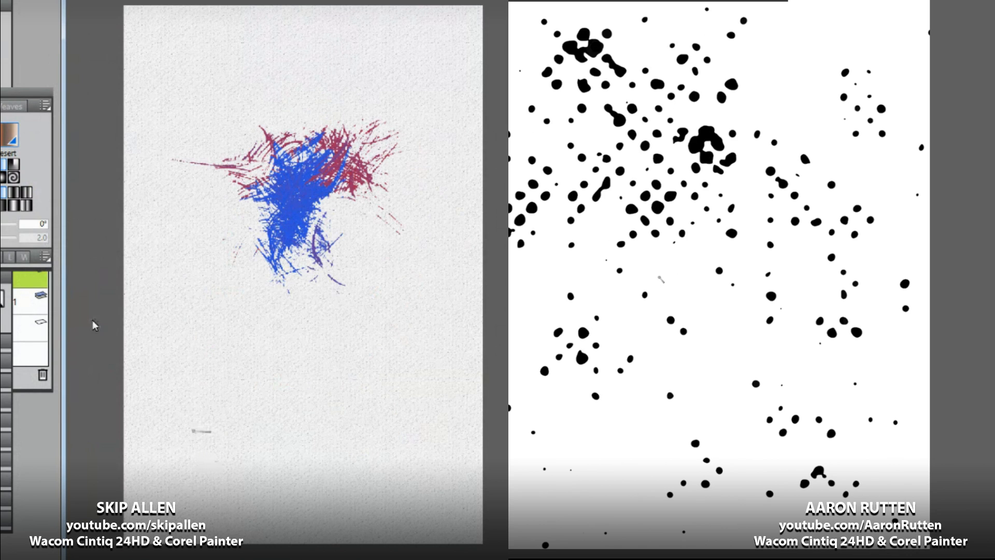
{"action": "left_click", "coordinate": [722, 297]}
{"action": "left_click", "coordinate": [781, 58]}
{"action": "left_click", "coordinate": [882, 205]}
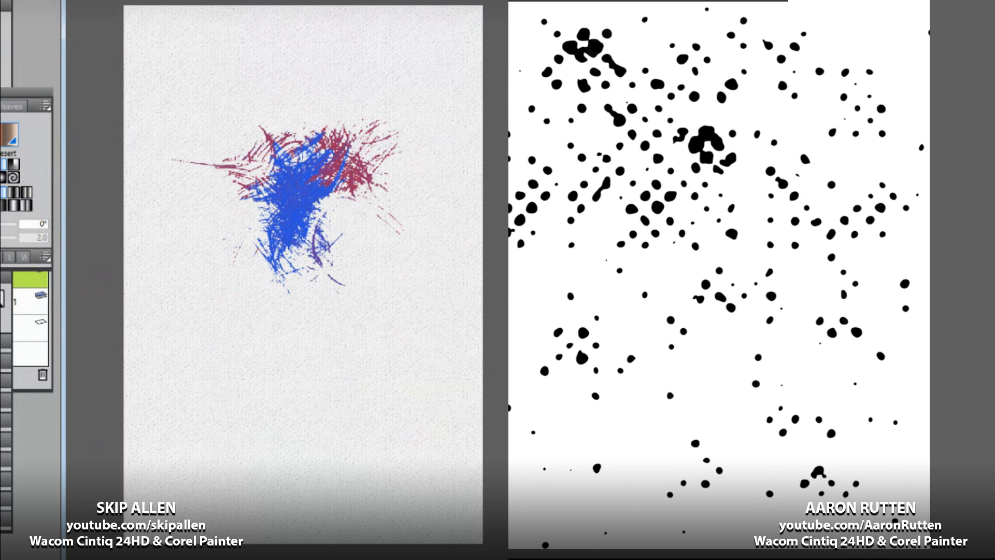
{"action": "left_click_drag", "start_coordinate": [772, 65], "coordinate": [801, 96]}
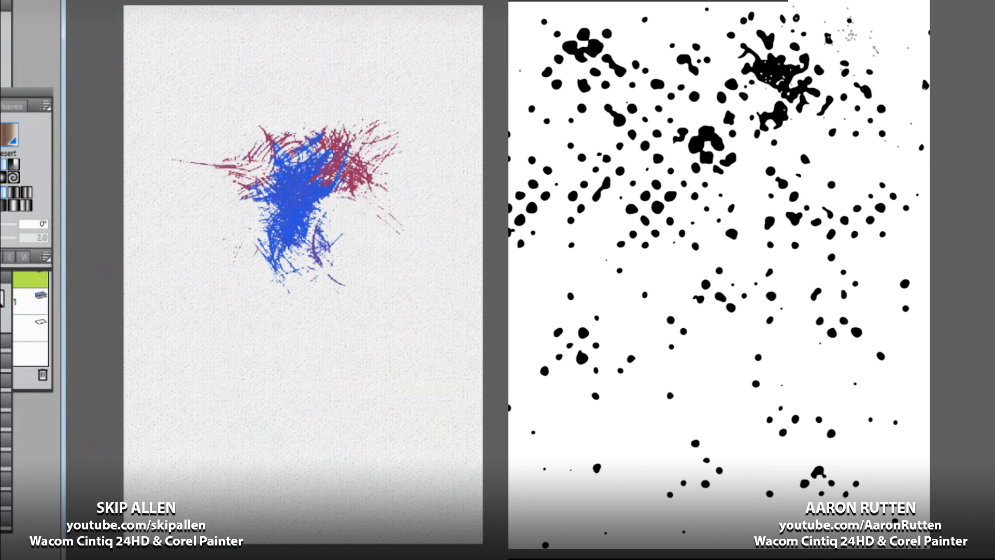
{"action": "left_click_drag", "start_coordinate": [882, 41], "coordinate": [871, 106]}
Step: Try more black splatter strokes from the right side to the lower middle of the white canvas, and undo them
{"action": "left_click_drag", "start_coordinate": [799, 158], "coordinate": [796, 189]}
{"action": "left_click", "coordinate": [635, 251]}
{"action": "mouse_move", "coordinate": [627, 258]}
{"action": "left_mouse_down"}
{"action": "mouse_move", "coordinate": [587, 334]}
{"action": "mouse_move", "coordinate": [590, 407]}
{"action": "mouse_move", "coordinate": [667, 366]}
{"action": "mouse_move", "coordinate": [793, 462]}
{"action": "left_mouse_up"}
{"action": "key", "text": "ctrl+z"}
{"action": "key", "text": "ctrl+z"}
{"action": "key", "text": "ctrl+z"}
{"action": "key", "text": "ctrl+z"}
{"action": "key", "text": "ctrl+z"}
{"action": "key", "text": "ctrl+z"}
{"action": "key", "text": "ctrl+z"}
{"action": "key", "text": "ctrl+z"}
{"action": "key", "text": "ctrl+z"}
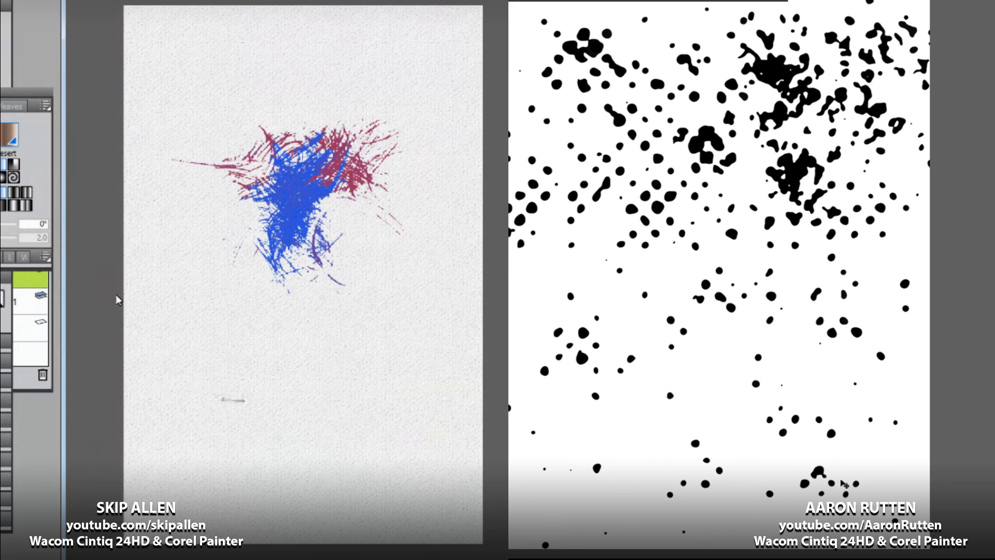
Step: Draw a long looping line varying between blue and dark red below the scribble on the textured canvas
{"action": "mouse_move", "coordinate": [233, 377]}
{"action": "left_mouse_down"}
{"action": "mouse_move", "coordinate": [358, 277]}
{"action": "mouse_move", "coordinate": [314, 325]}
{"action": "mouse_move", "coordinate": [397, 378]}
{"action": "mouse_move", "coordinate": [303, 358]}
{"action": "mouse_move", "coordinate": [417, 344]}
{"action": "mouse_move", "coordinate": [434, 362]}
{"action": "mouse_move", "coordinate": [340, 480]}
{"action": "left_mouse_up"}
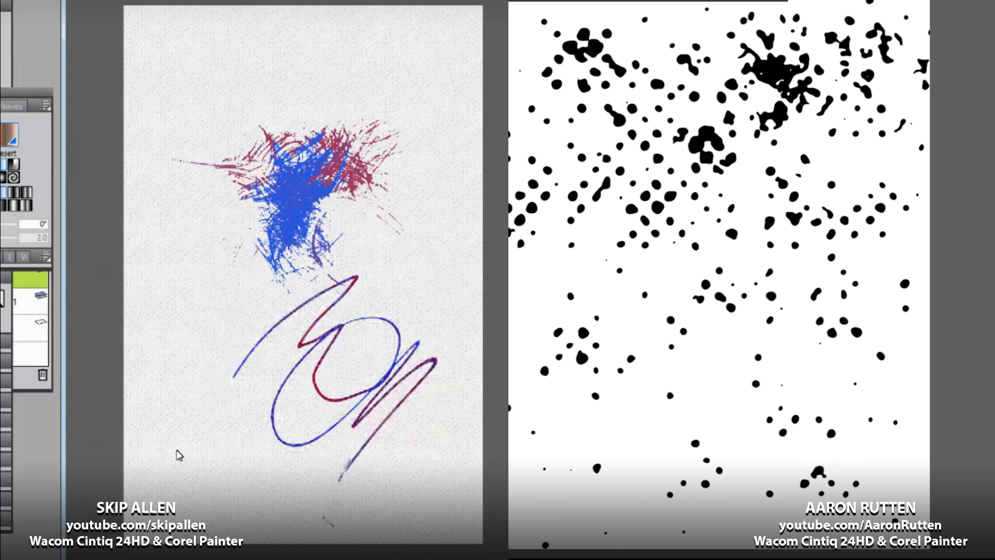
Step: Add heavy clusters of black blobs over the left, centre, lower right and upper left of the splattered canvas
{"action": "left_click", "coordinate": [573, 222]}
{"action": "left_click", "coordinate": [583, 334]}
{"action": "left_click", "coordinate": [720, 292]}
{"action": "left_click", "coordinate": [826, 371]}
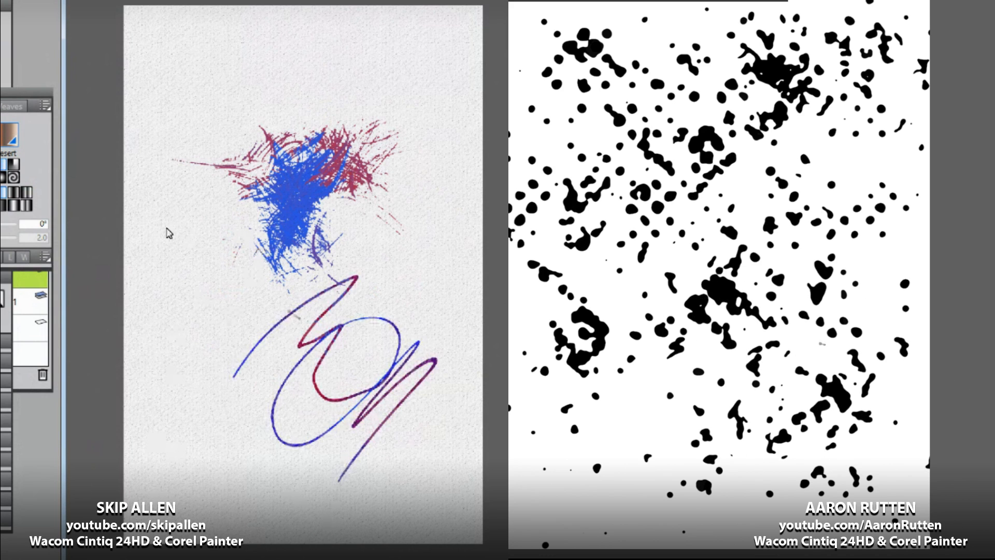
{"action": "left_click", "coordinate": [595, 179]}
{"action": "left_click", "coordinate": [596, 134]}
{"action": "left_click", "coordinate": [742, 139]}
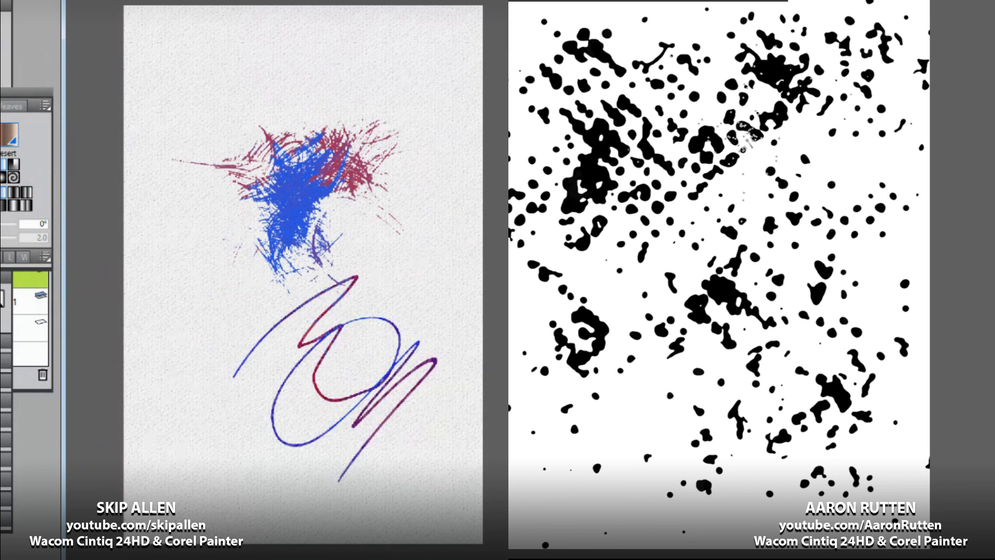
Step: Add black blob clusters along the right side and lower middle of the splattered canvas, undoing the last dab
{"action": "left_click", "coordinate": [802, 212]}
{"action": "left_click", "coordinate": [886, 159]}
{"action": "left_click", "coordinate": [894, 203]}
{"action": "left_click", "coordinate": [637, 410]}
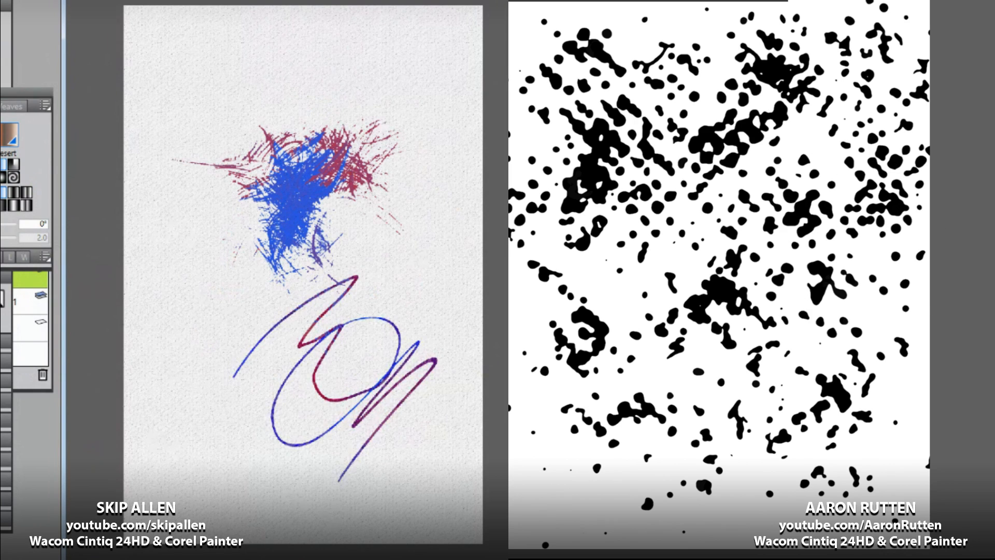
{"action": "left_click", "coordinate": [642, 298]}
{"action": "key", "text": "ctrl+z"}
Step: Fill the sparse lower-left area and bottom edge of the splattered canvas with small black blobs
{"action": "left_click", "coordinate": [626, 310]}
{"action": "left_click", "coordinate": [562, 398]}
{"action": "left_click", "coordinate": [525, 450]}
{"action": "left_click", "coordinate": [525, 484]}
{"action": "left_click", "coordinate": [537, 508]}
{"action": "left_click", "coordinate": [526, 530]}
{"action": "left_click", "coordinate": [580, 498]}
{"action": "left_click", "coordinate": [667, 528]}
{"action": "left_click", "coordinate": [699, 517]}
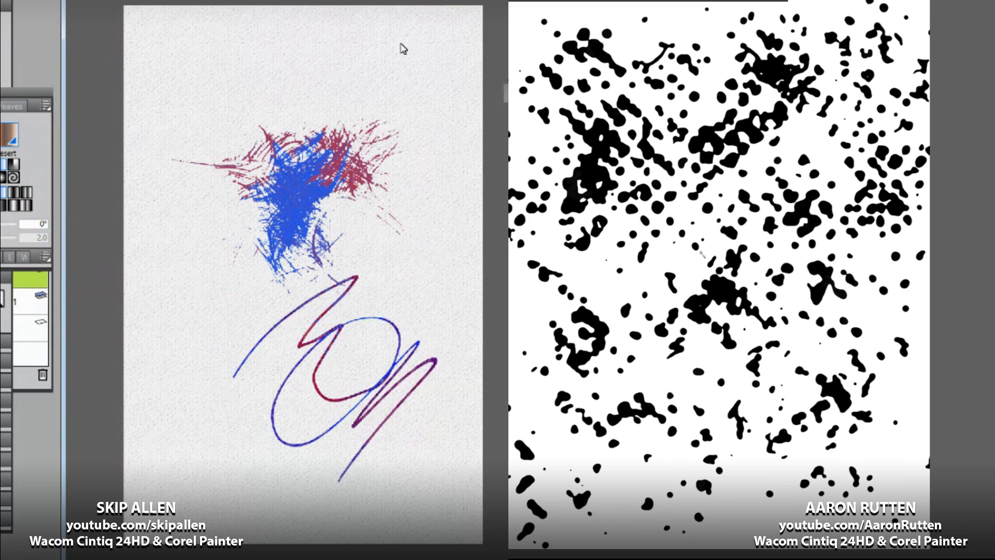
Step: Dab black blobs along the upper-left edge of the splattered canvas
{"action": "left_click", "coordinate": [668, 26]}
{"action": "left_click", "coordinate": [631, 24]}
{"action": "left_click", "coordinate": [537, 25]}
{"action": "left_click", "coordinate": [517, 22]}
Step: Fill the gaps down the right side and lower-right corner of the splattered canvas with black blobs
{"action": "left_click", "coordinate": [803, 138]}
{"action": "left_click", "coordinate": [868, 276]}
{"action": "left_click", "coordinate": [903, 314]}
{"action": "left_click", "coordinate": [875, 380]}
{"action": "left_click", "coordinate": [858, 328]}
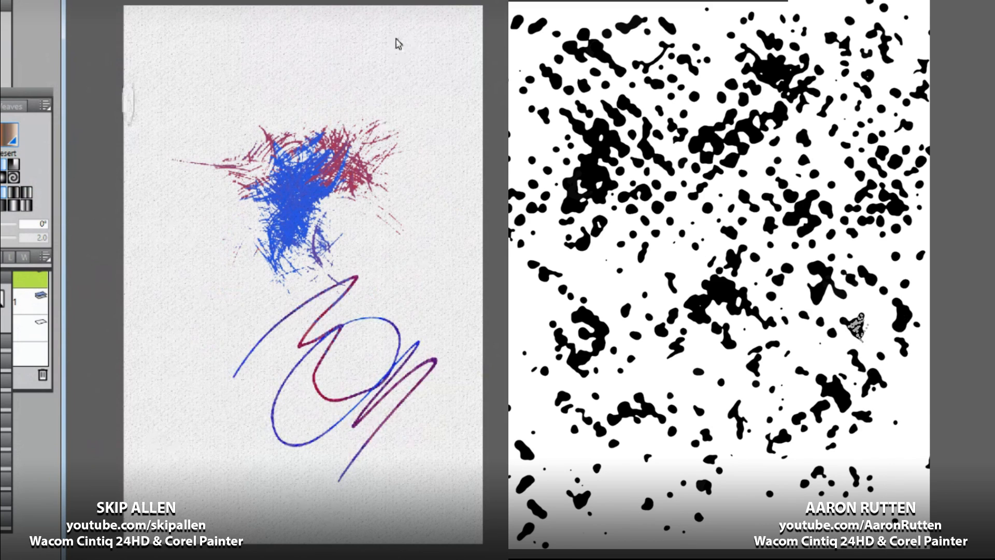
{"action": "left_click", "coordinate": [858, 345]}
{"action": "left_click", "coordinate": [880, 435]}
{"action": "left_click", "coordinate": [864, 470]}
{"action": "left_click", "coordinate": [874, 514]}
{"action": "left_click", "coordinate": [800, 517]}
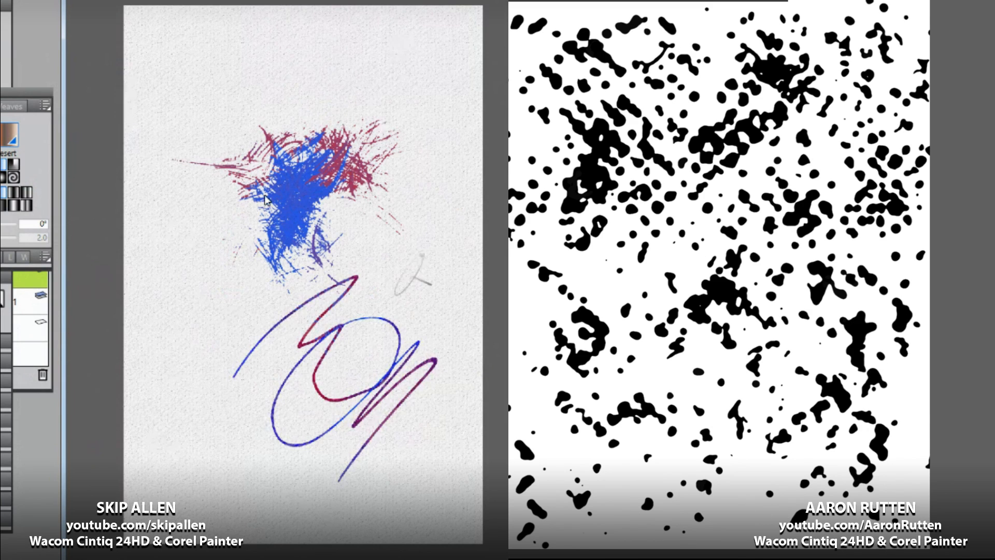
Step: Try long thin ink strands radiating from the centre of the splattered canvas, undoing each attempt
{"action": "left_click", "coordinate": [222, 269]}
{"action": "left_click", "coordinate": [669, 262]}
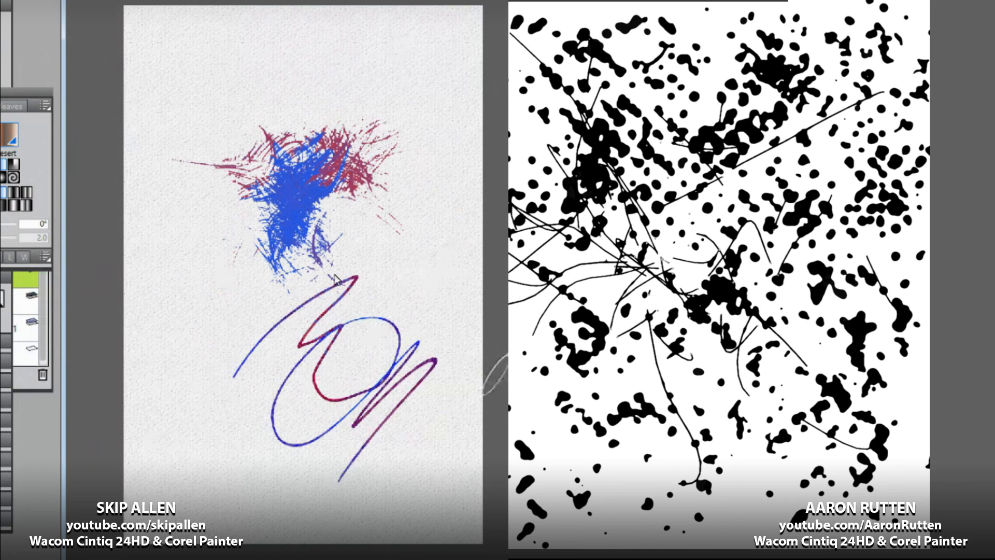
{"action": "key", "text": "ctrl+z"}
{"action": "mouse_move", "coordinate": [672, 251]}
{"action": "left_mouse_down"}
{"action": "mouse_move", "coordinate": [688, 250]}
{"action": "mouse_move", "coordinate": [677, 260]}
{"action": "left_mouse_up"}
{"action": "left_click", "coordinate": [670, 254]}
{"action": "key", "text": "ctrl+z"}
{"action": "left_click", "coordinate": [667, 258]}
{"action": "key", "text": "ctrl+z"}
{"action": "left_click", "coordinate": [666, 260]}
{"action": "key", "text": "ctrl+z"}
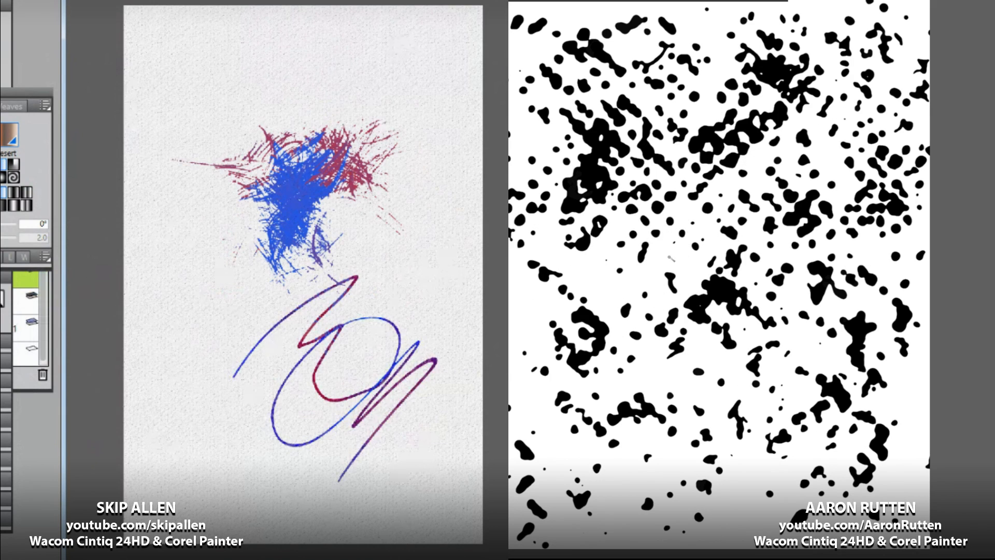
Step: Place spiky black starburst splatters near the centre, the left edge and the right side of the splattered canvas
{"action": "left_click", "coordinate": [669, 256]}
{"action": "left_click", "coordinate": [615, 298]}
{"action": "left_click", "coordinate": [628, 362]}
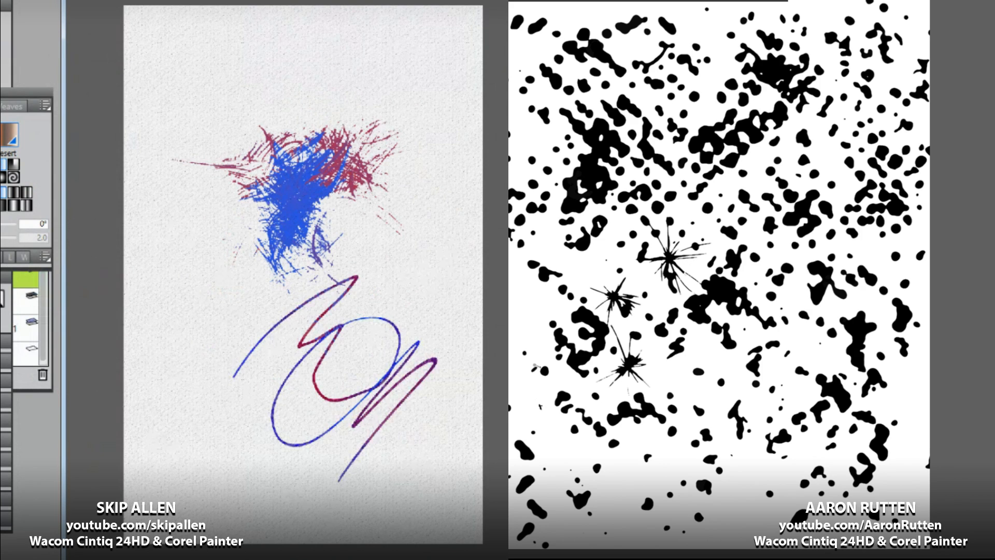
{"action": "left_click", "coordinate": [519, 336]}
{"action": "left_click", "coordinate": [531, 305]}
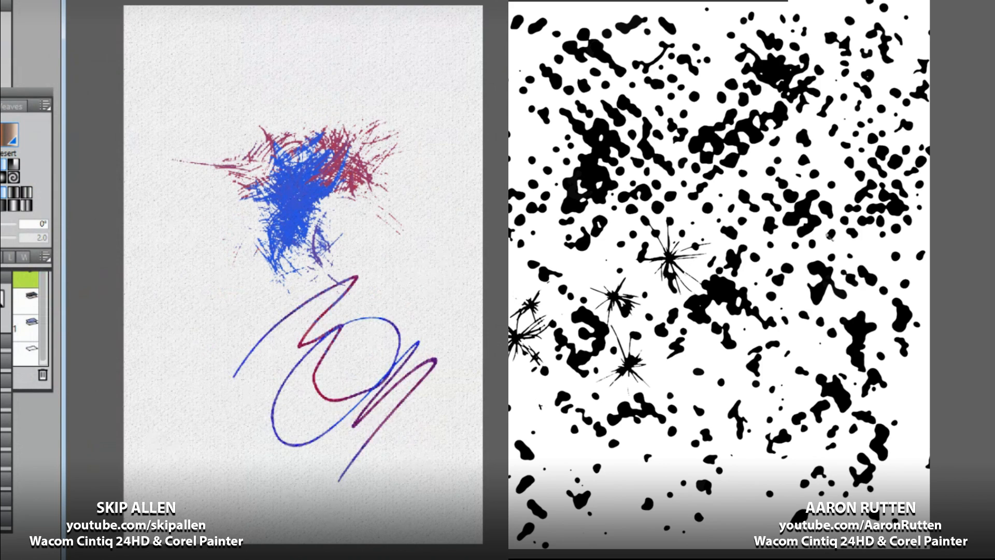
{"action": "left_click", "coordinate": [845, 247]}
{"action": "left_click", "coordinate": [833, 163]}
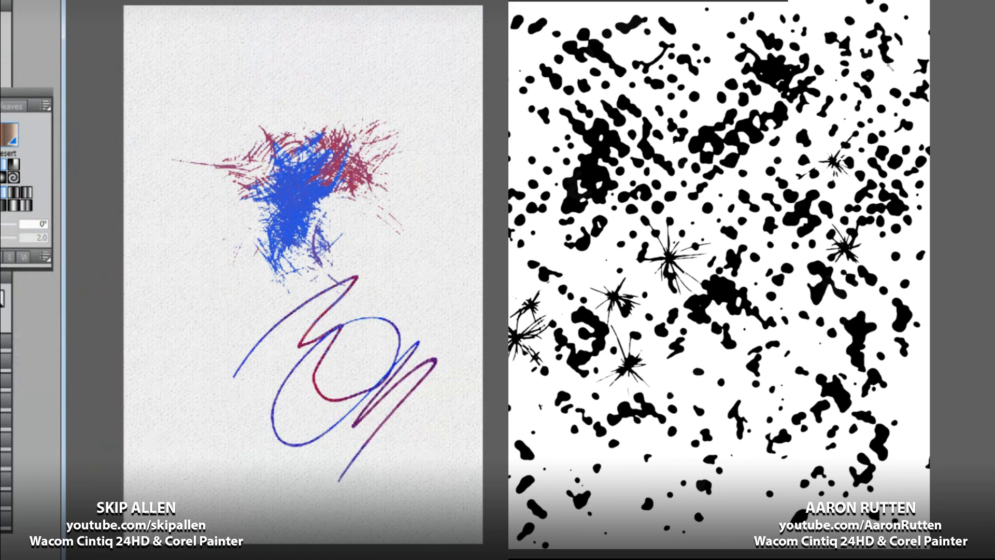
Step: Place spiky black starbursts in the upper-right corner, along the top edge and midway down the right edge of the splattered canvas
{"action": "left_click", "coordinate": [888, 66]}
{"action": "left_click", "coordinate": [907, 24]}
{"action": "left_click", "coordinate": [900, 4]}
{"action": "left_click", "coordinate": [823, 13]}
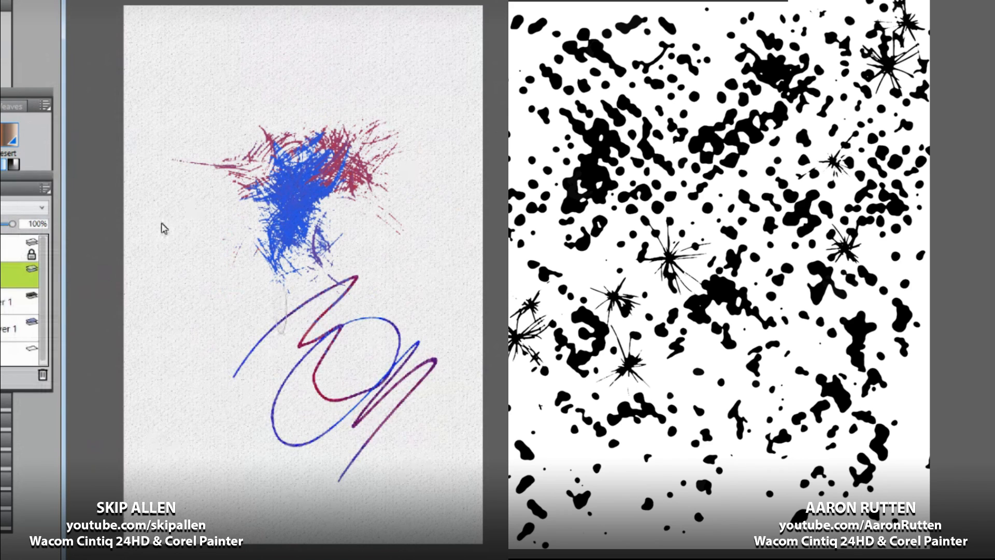
{"action": "left_click", "coordinate": [908, 243]}
Step: Try overlapping large black starbursts along the middle of the splattered canvas's right edge, and undo them
{"action": "left_click", "coordinate": [911, 293]}
{"action": "left_click", "coordinate": [917, 272]}
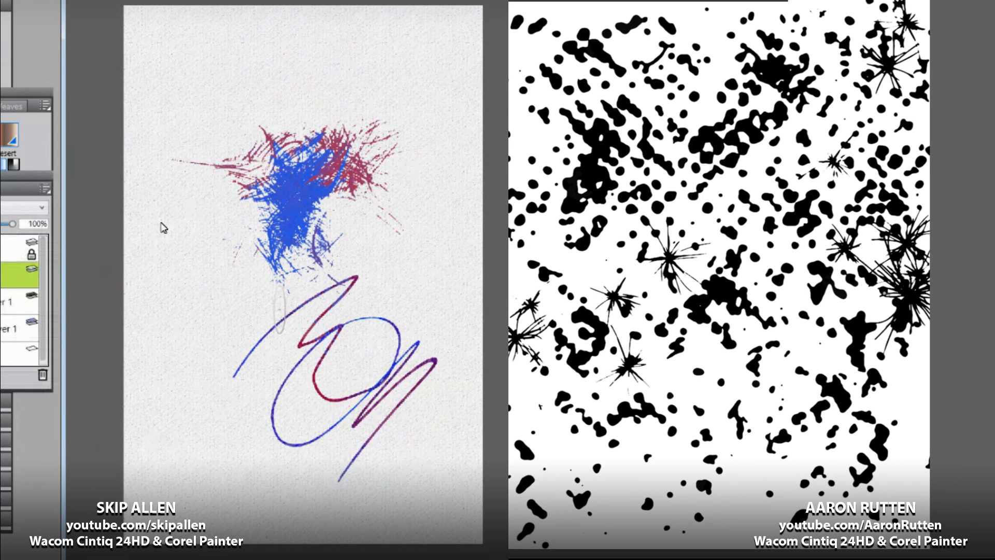
{"action": "left_click", "coordinate": [883, 267]}
{"action": "left_click", "coordinate": [870, 314]}
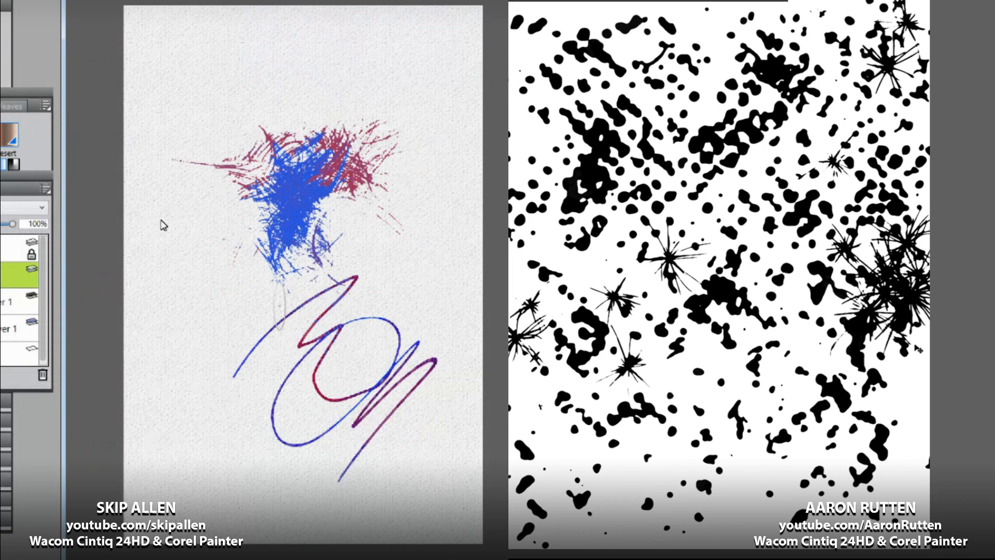
{"action": "key", "text": "ctrl+z"}
{"action": "key", "text": "ctrl+z"}
{"action": "key", "text": "ctrl+z"}
{"action": "key", "text": "ctrl+z"}
Step: Scatter smaller black starbursts along the right edge, lower area, left edge and upper-left corner of the splattered canvas
{"action": "left_click", "coordinate": [920, 294]}
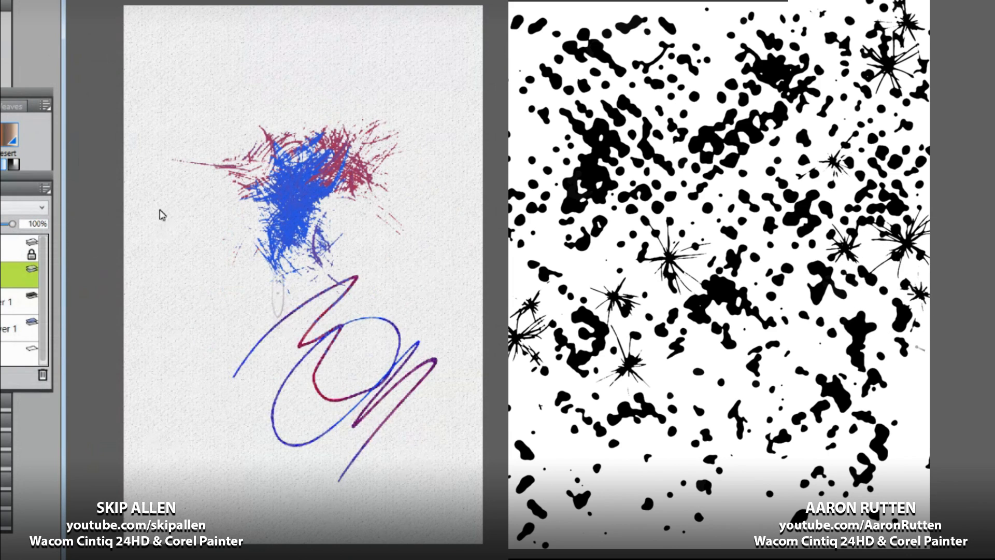
{"action": "left_click", "coordinate": [907, 392]}
{"action": "left_click", "coordinate": [651, 464]}
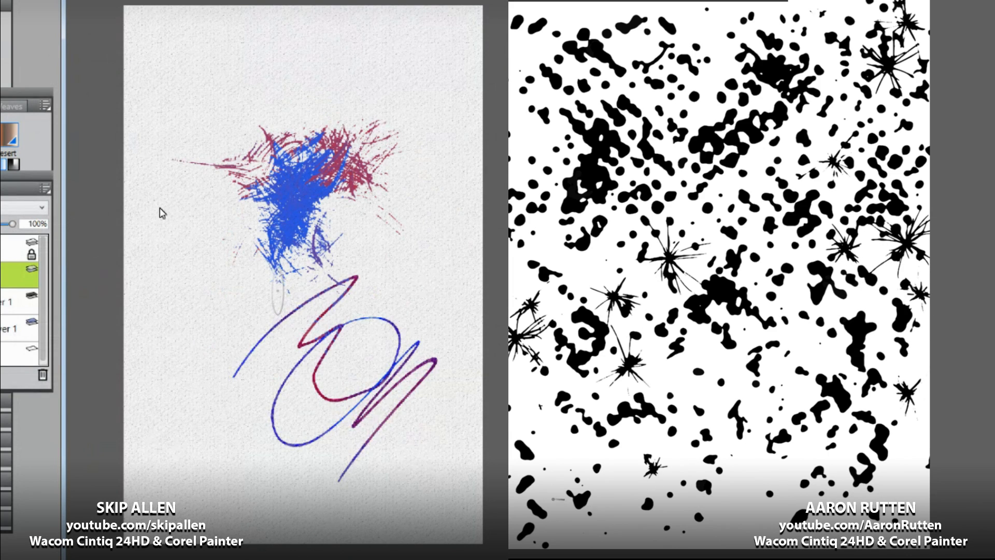
{"action": "left_click", "coordinate": [536, 413]}
{"action": "left_click", "coordinate": [524, 39]}
{"action": "left_click", "coordinate": [560, 6]}
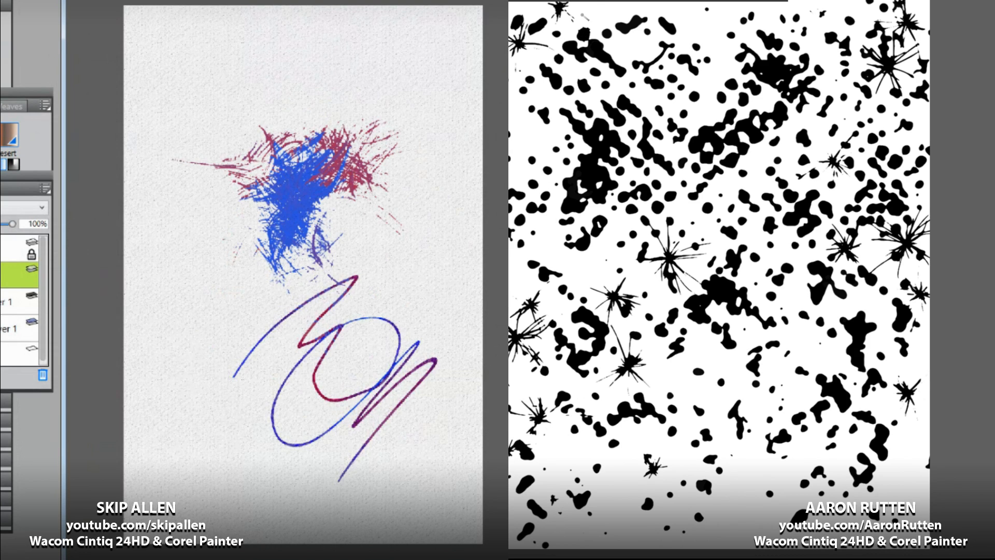
{"action": "left_click", "coordinate": [583, 9]}
Step: Delete the three paint layers holding the test strokes from the textured canvas, keeping the locked layer
{"action": "left_click", "coordinate": [42, 375]}
{"action": "left_click", "coordinate": [43, 375]}
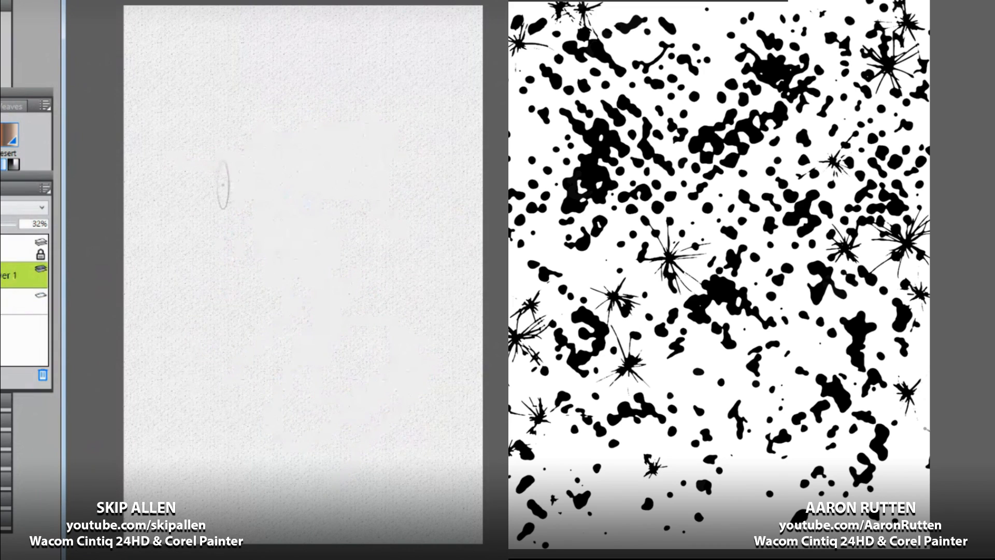
{"action": "left_click", "coordinate": [42, 375]}
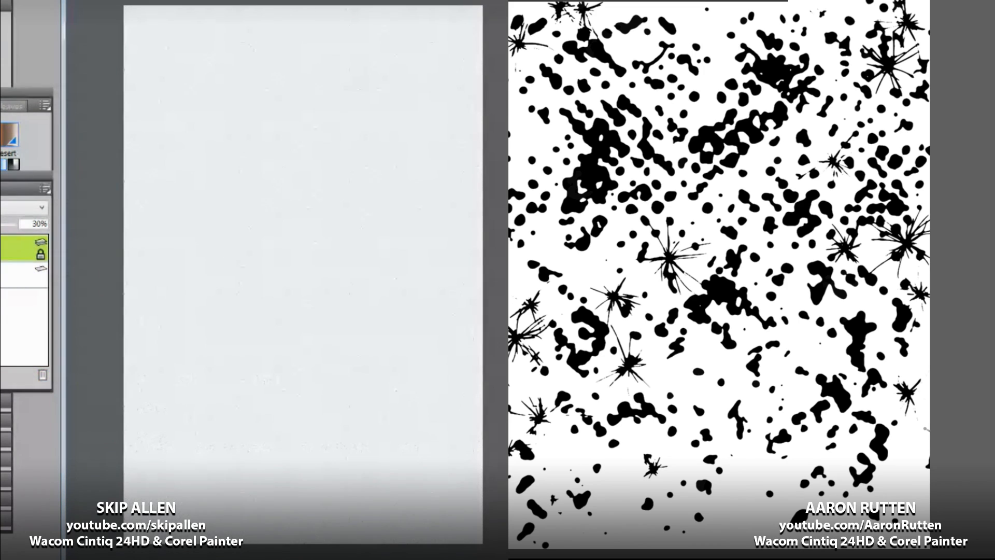
Step: Paint a curved orange-red stroke on the textured document's Canvas layer, and add a black starburst to the splattered canvas's lower-right area
{"action": "left_click", "coordinate": [21, 275]}
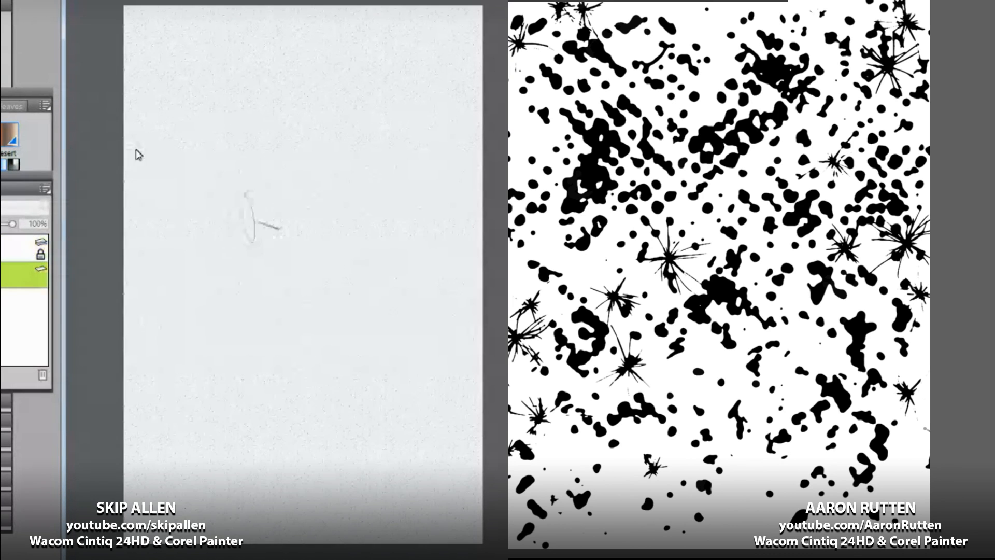
{"action": "mouse_move", "coordinate": [252, 218]}
{"action": "left_mouse_down"}
{"action": "mouse_move", "coordinate": [356, 163]}
{"action": "mouse_move", "coordinate": [243, 244]}
{"action": "mouse_move", "coordinate": [190, 306]}
{"action": "mouse_move", "coordinate": [311, 226]}
{"action": "mouse_move", "coordinate": [332, 233]}
{"action": "mouse_move", "coordinate": [363, 202]}
{"action": "mouse_move", "coordinate": [306, 249]}
{"action": "mouse_move", "coordinate": [301, 280]}
{"action": "mouse_move", "coordinate": [256, 267]}
{"action": "mouse_move", "coordinate": [321, 249]}
{"action": "mouse_move", "coordinate": [319, 288]}
{"action": "mouse_move", "coordinate": [382, 213]}
{"action": "mouse_move", "coordinate": [358, 197]}
{"action": "mouse_move", "coordinate": [373, 228]}
{"action": "mouse_move", "coordinate": [376, 199]}
{"action": "mouse_move", "coordinate": [359, 172]}
{"action": "left_mouse_up"}
{"action": "left_click", "coordinate": [821, 355]}
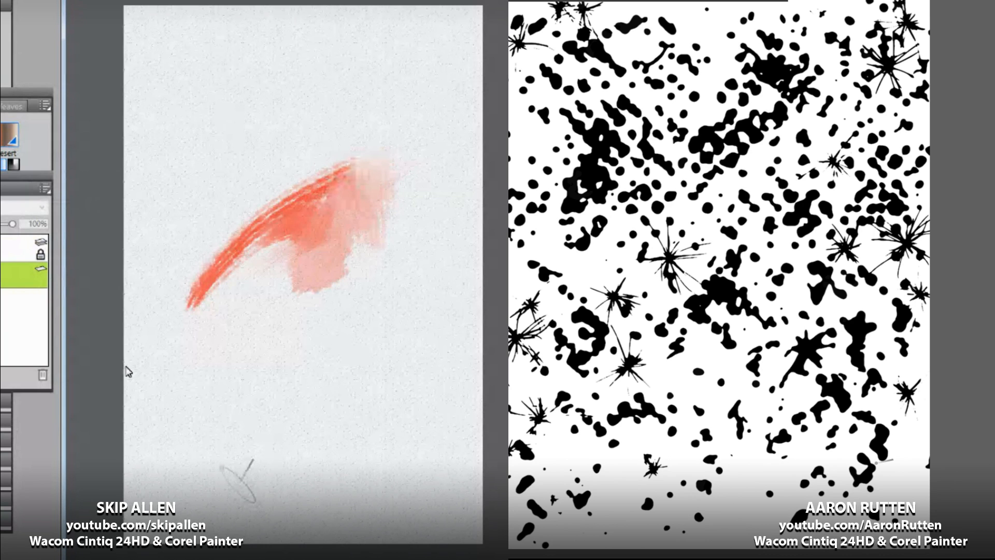
Step: Pick a dark olive yellow as the brush colour and paint a small patch over the orange-red stroke
{"action": "middle_click", "coordinate": [396, 268]}
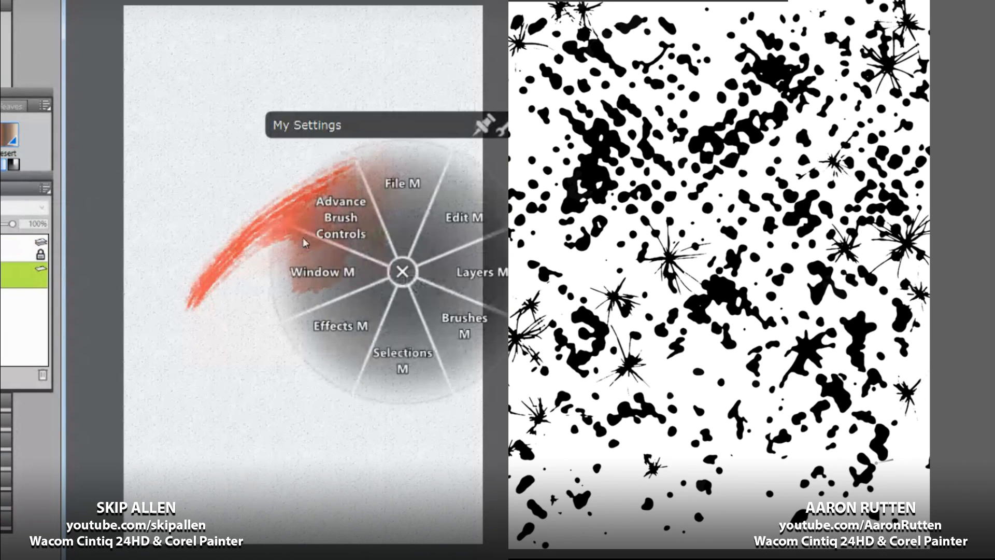
{"action": "key", "text": "ctrl+alt+1"}
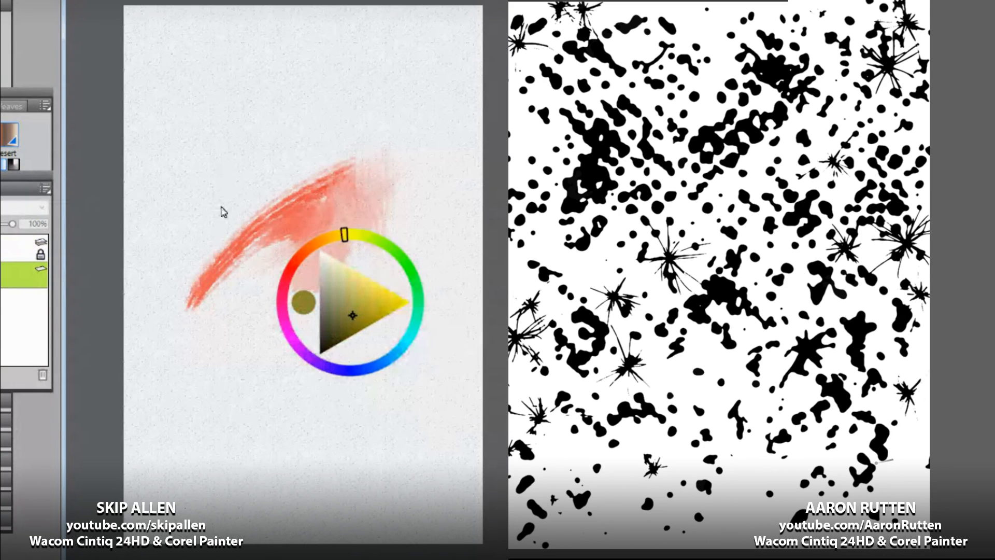
{"action": "key", "text": "Escape"}
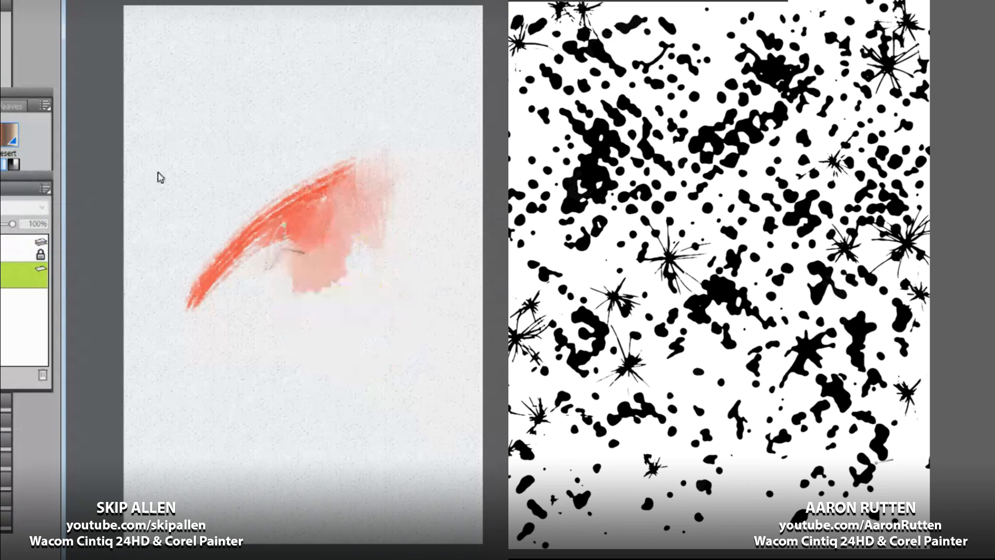
{"action": "mouse_move", "coordinate": [291, 228]}
{"action": "left_mouse_down"}
{"action": "mouse_move", "coordinate": [284, 254]}
{"action": "mouse_move", "coordinate": [353, 259]}
{"action": "left_mouse_up"}
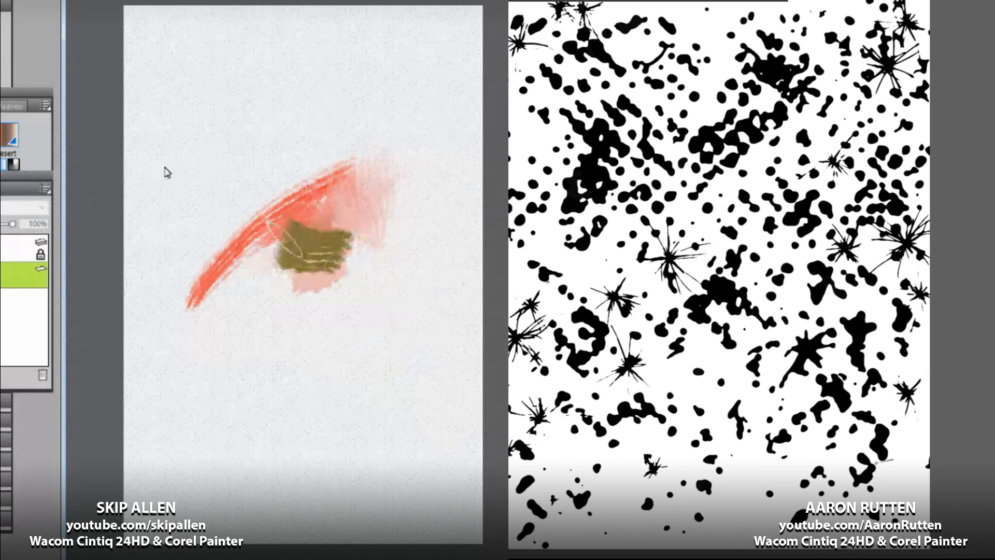
Step: Blend the olive patch beneath the red arc and extend it downward with broad bristly strokes
{"action": "mouse_move", "coordinate": [311, 207]}
{"action": "left_mouse_down"}
{"action": "mouse_move", "coordinate": [252, 298]}
{"action": "mouse_move", "coordinate": [316, 244]}
{"action": "mouse_move", "coordinate": [347, 282]}
{"action": "left_mouse_up"}
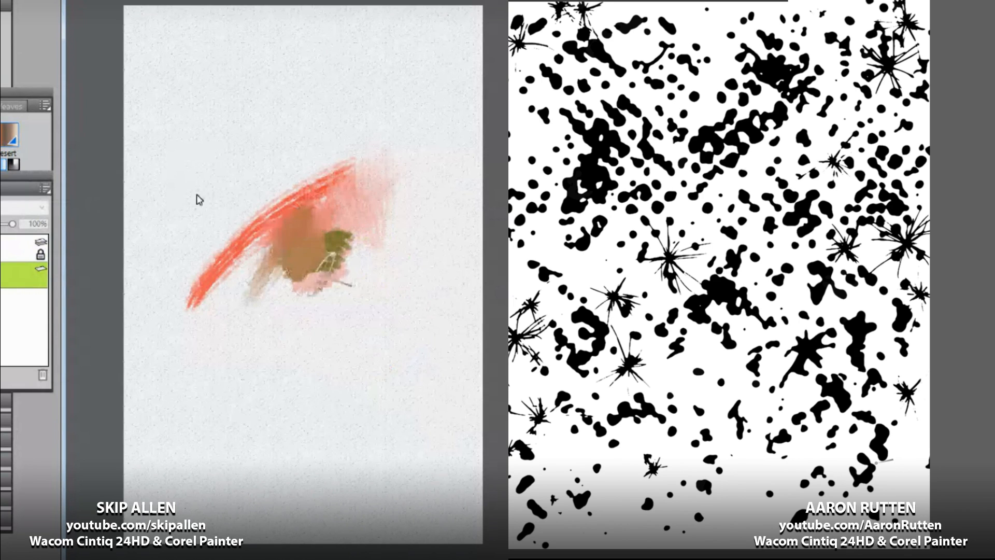
{"action": "mouse_move", "coordinate": [353, 241]}
{"action": "left_mouse_down"}
{"action": "mouse_move", "coordinate": [375, 277]}
{"action": "mouse_move", "coordinate": [319, 295]}
{"action": "mouse_move", "coordinate": [324, 311]}
{"action": "mouse_move", "coordinate": [298, 287]}
{"action": "mouse_move", "coordinate": [251, 306]}
{"action": "mouse_move", "coordinate": [274, 254]}
{"action": "mouse_move", "coordinate": [236, 282]}
{"action": "mouse_move", "coordinate": [259, 228]}
{"action": "left_mouse_up"}
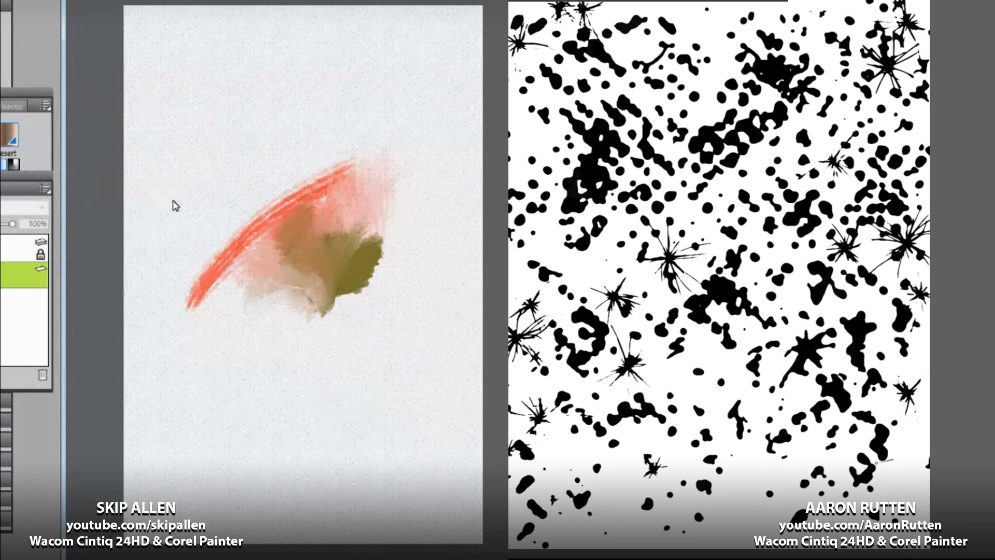
{"action": "mouse_move", "coordinate": [300, 311]}
{"action": "left_mouse_down"}
{"action": "mouse_move", "coordinate": [302, 277]}
{"action": "mouse_move", "coordinate": [277, 293]}
{"action": "mouse_move", "coordinate": [312, 266]}
{"action": "mouse_move", "coordinate": [243, 282]}
{"action": "left_mouse_up"}
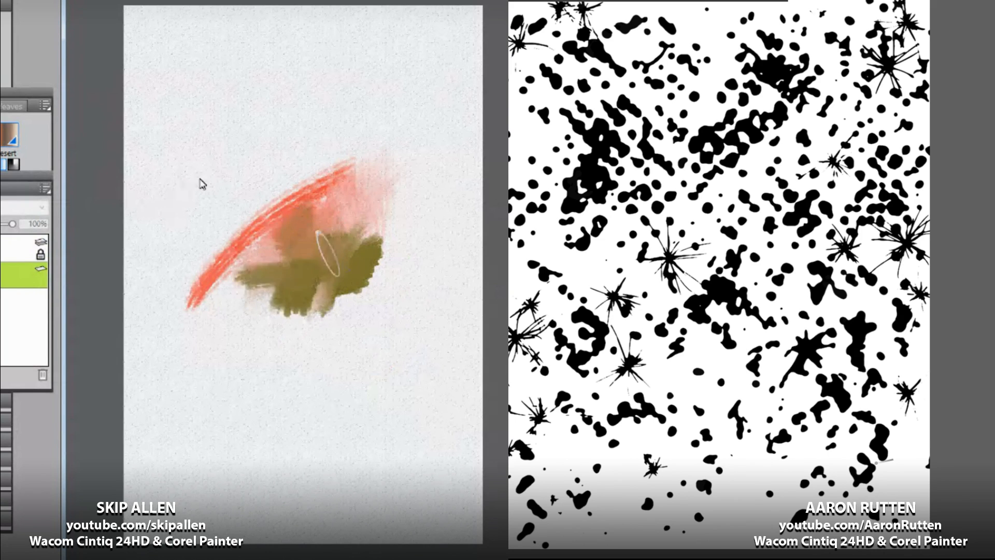
{"action": "mouse_move", "coordinate": [328, 254]}
{"action": "left_mouse_down"}
{"action": "mouse_move", "coordinate": [311, 291]}
{"action": "mouse_move", "coordinate": [262, 357]}
{"action": "left_mouse_up"}
{"action": "left_click_drag", "start_coordinate": [320, 303], "coordinate": [293, 339]}
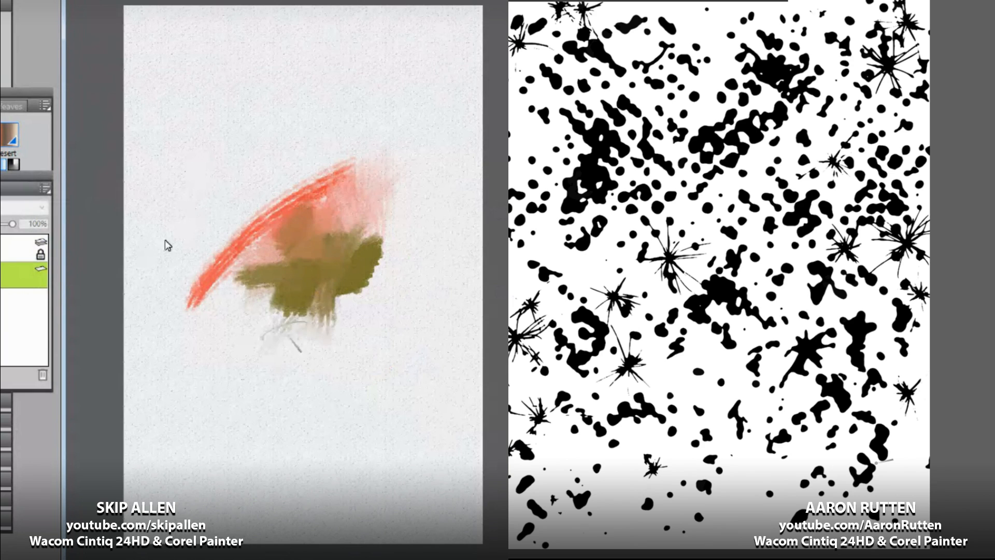
{"action": "mouse_move", "coordinate": [364, 277]}
{"action": "left_mouse_down"}
{"action": "mouse_move", "coordinate": [263, 305]}
{"action": "mouse_move", "coordinate": [336, 293]}
{"action": "mouse_move", "coordinate": [314, 313]}
{"action": "mouse_move", "coordinate": [303, 373]}
{"action": "left_mouse_up"}
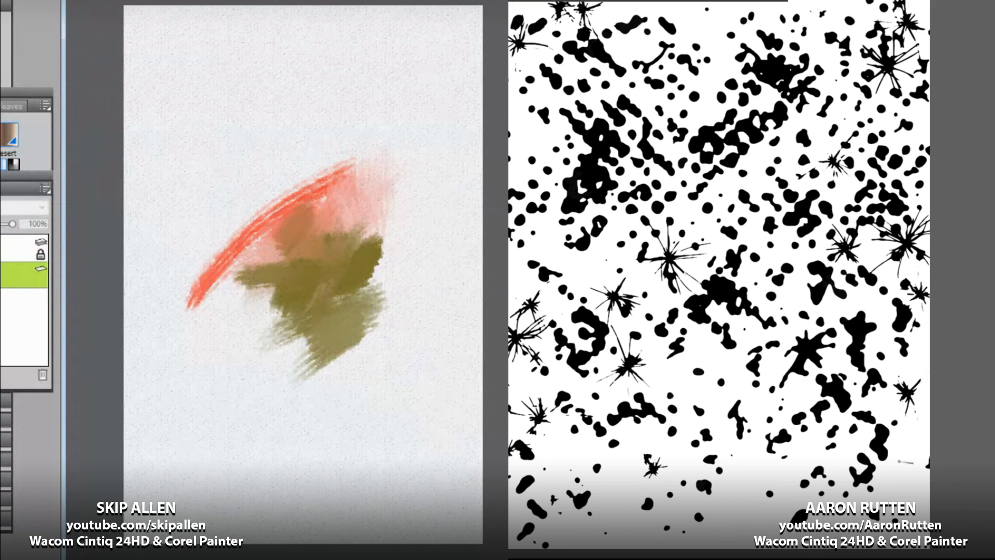
Step: Scatter black splatters of varying sizes across the splatter painting and brush olive strokes over the red arc's upper end
{"action": "left_click", "coordinate": [902, 463]}
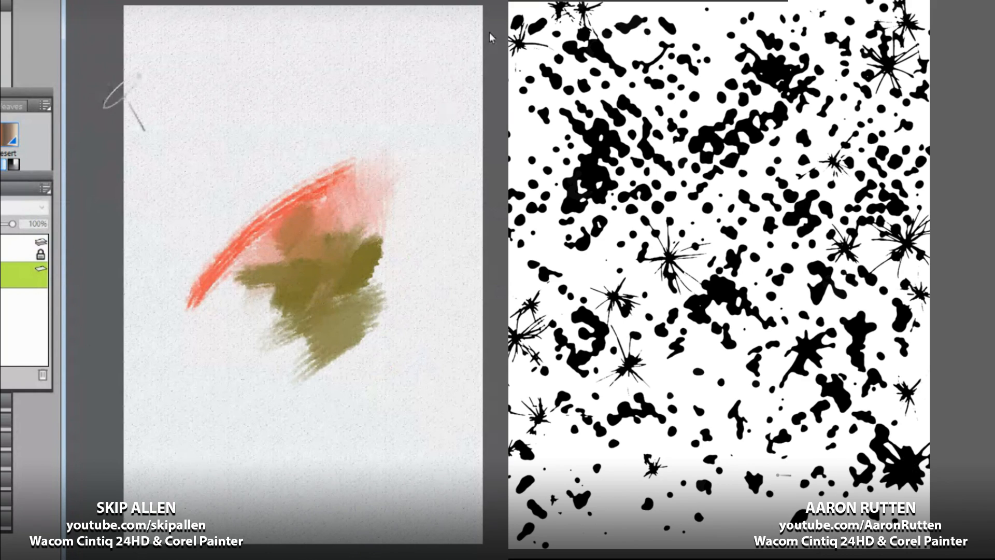
{"action": "left_click", "coordinate": [706, 529]}
{"action": "left_click", "coordinate": [738, 534]}
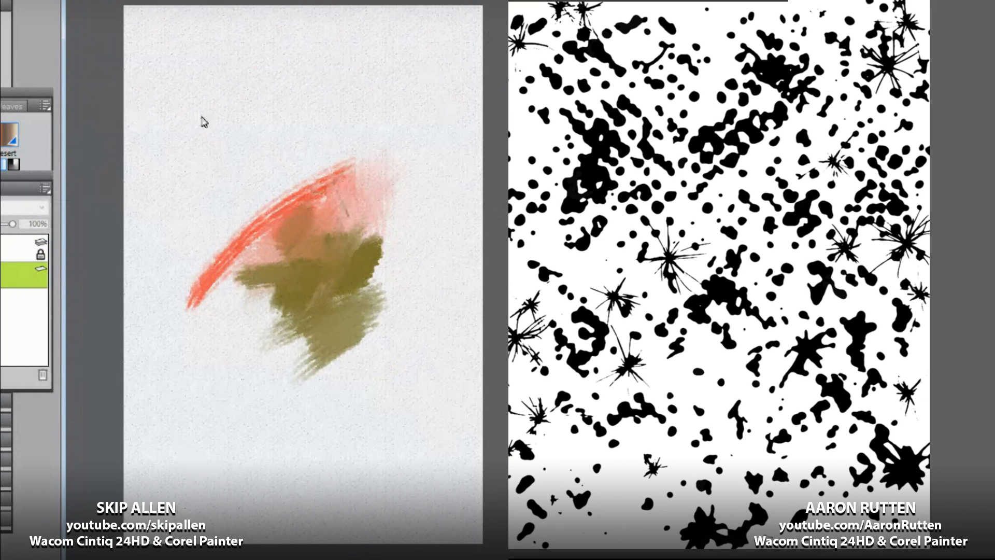
{"action": "left_click", "coordinate": [773, 278]}
{"action": "left_click", "coordinate": [832, 125]}
{"action": "left_click", "coordinate": [826, 9]}
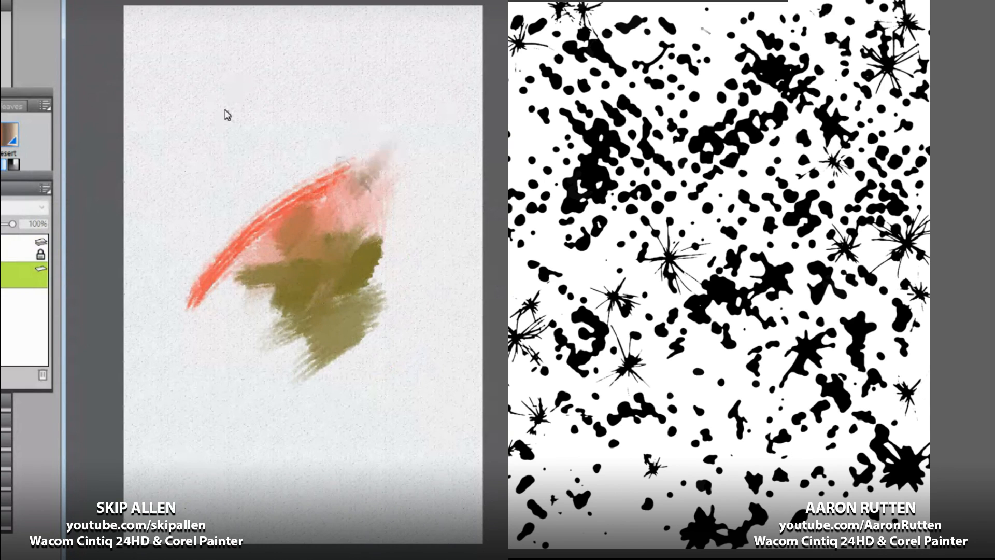
{"action": "left_click", "coordinate": [705, 32]}
{"action": "mouse_move", "coordinate": [391, 149]}
{"action": "left_mouse_down"}
{"action": "mouse_move", "coordinate": [332, 190]}
{"action": "mouse_move", "coordinate": [384, 154]}
{"action": "mouse_move", "coordinate": [360, 197]}
{"action": "mouse_move", "coordinate": [366, 142]}
{"action": "mouse_move", "coordinate": [413, 150]}
{"action": "mouse_move", "coordinate": [319, 215]}
{"action": "left_mouse_up"}
{"action": "left_click", "coordinate": [545, 124]}
{"action": "left_click", "coordinate": [514, 117]}
{"action": "left_click", "coordinate": [519, 234]}
{"action": "left_click", "coordinate": [590, 289]}
{"action": "left_click", "coordinate": [708, 212]}
{"action": "left_click", "coordinate": [728, 258]}
{"action": "left_click", "coordinate": [772, 168]}
{"action": "left_click", "coordinate": [673, 363]}
{"action": "left_click", "coordinate": [579, 493]}
{"action": "left_click", "coordinate": [731, 419]}
{"action": "left_click", "coordinate": [817, 502]}
{"action": "left_click", "coordinate": [876, 301]}
{"action": "left_click", "coordinate": [819, 16]}
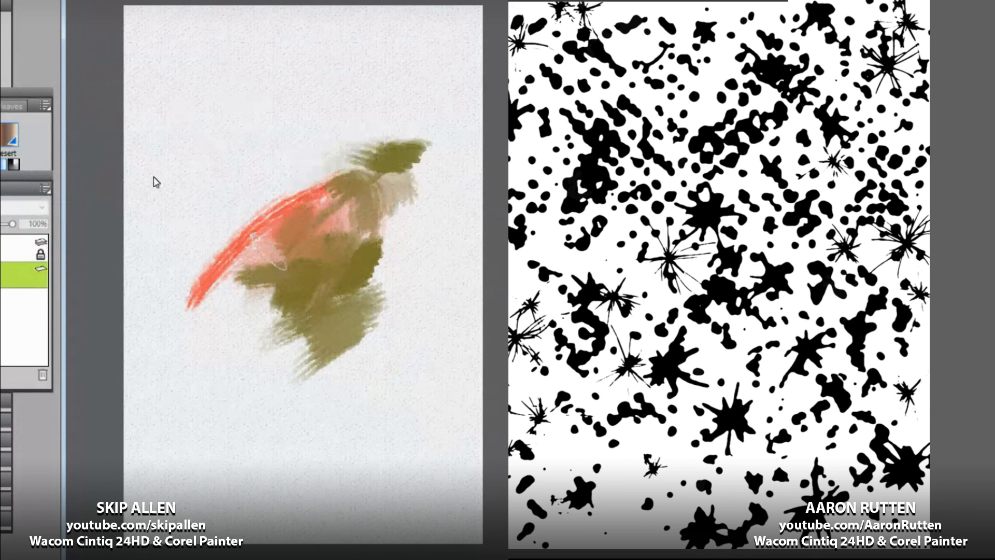
Step: Brush more olive paint beside the red arc, and try two more black splatters before undoing them
{"action": "mouse_move", "coordinate": [380, 178]}
{"action": "left_mouse_down"}
{"action": "mouse_move", "coordinate": [383, 153]}
{"action": "mouse_move", "coordinate": [377, 169]}
{"action": "mouse_move", "coordinate": [365, 110]}
{"action": "mouse_move", "coordinate": [355, 182]}
{"action": "mouse_move", "coordinate": [399, 150]}
{"action": "left_mouse_up"}
{"action": "left_click", "coordinate": [845, 80]}
{"action": "mouse_move", "coordinate": [332, 229]}
{"action": "left_mouse_down"}
{"action": "mouse_move", "coordinate": [395, 198]}
{"action": "mouse_move", "coordinate": [372, 205]}
{"action": "mouse_move", "coordinate": [407, 204]}
{"action": "mouse_move", "coordinate": [391, 199]}
{"action": "mouse_move", "coordinate": [326, 342]}
{"action": "left_mouse_up"}
{"action": "left_click", "coordinate": [783, 160]}
{"action": "key", "text": "ctrl+z"}
{"action": "key", "text": "ctrl+z"}
Step: Pick bright yellow in the Temporal Color Palette and stamp cyan splatters on the black splatter painting, undoing the last two
{"action": "right_click", "coordinate": [360, 302]}
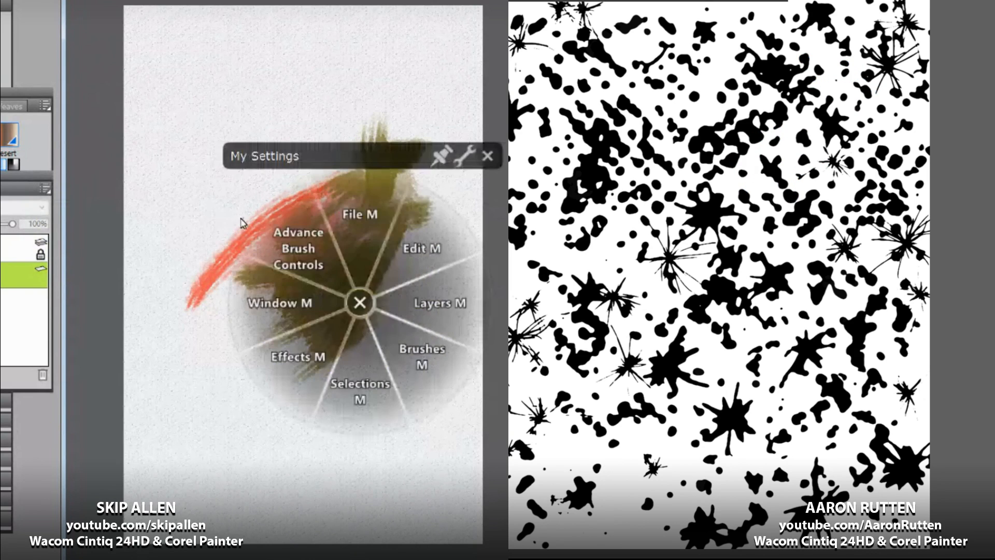
{"action": "left_click", "coordinate": [782, 127]}
{"action": "left_click", "coordinate": [417, 352]}
{"action": "left_click", "coordinate": [837, 63]}
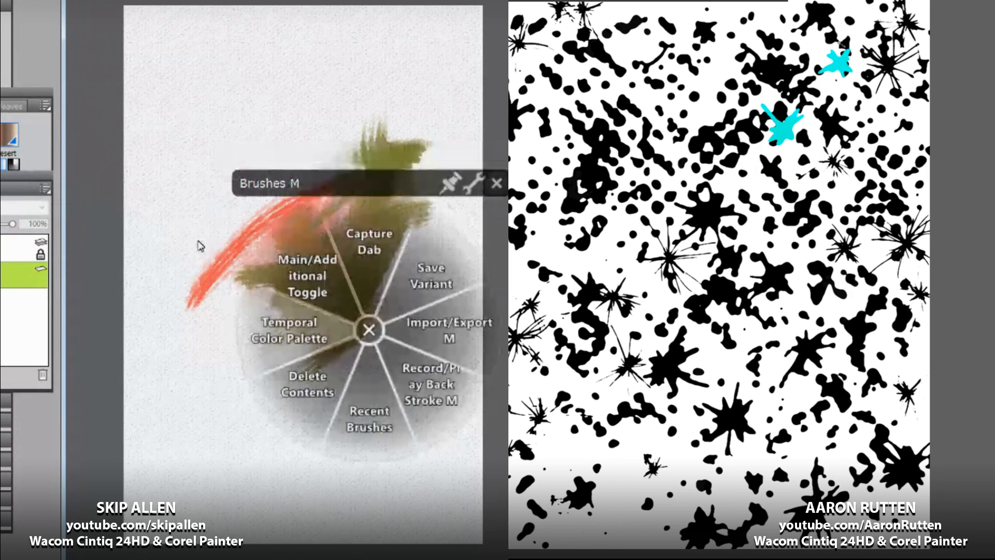
{"action": "left_click", "coordinate": [301, 326]}
{"action": "left_click", "coordinate": [820, 14]}
{"action": "left_click_drag", "start_coordinate": [338, 326], "coordinate": [359, 315]}
{"action": "left_click", "coordinate": [832, 126]}
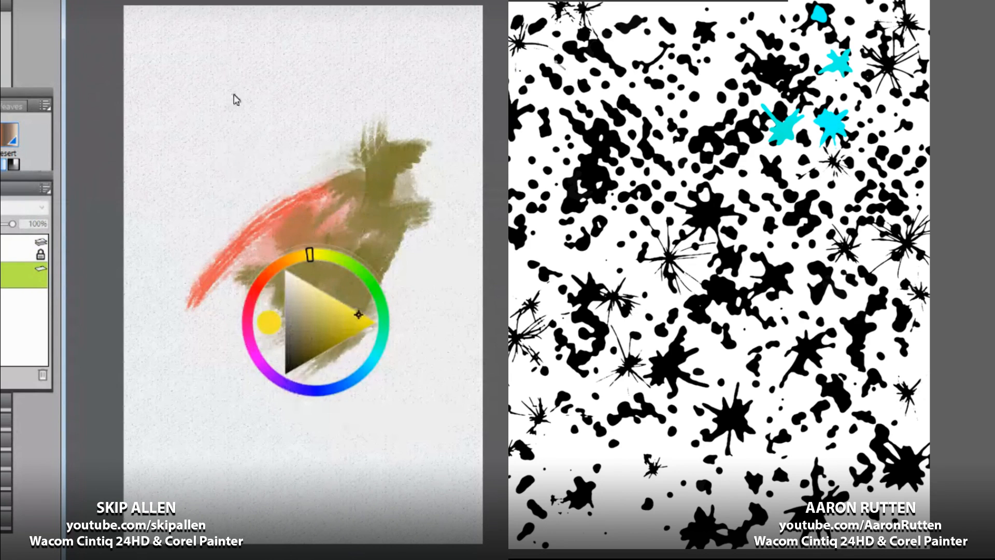
{"action": "key", "text": "ctrl+z"}
{"action": "key", "text": "ctrl+z"}
Step: Scatter cyan splatters across the whole splatter painting and lay broad yellow strokes over the upper part of the olive patch
{"action": "mouse_move", "coordinate": [358, 189]}
{"action": "left_mouse_down"}
{"action": "mouse_move", "coordinate": [348, 128]}
{"action": "mouse_move", "coordinate": [288, 203]}
{"action": "mouse_move", "coordinate": [380, 155]}
{"action": "mouse_move", "coordinate": [303, 173]}
{"action": "mouse_move", "coordinate": [385, 163]}
{"action": "mouse_move", "coordinate": [366, 197]}
{"action": "mouse_move", "coordinate": [384, 189]}
{"action": "mouse_move", "coordinate": [382, 125]}
{"action": "left_mouse_up"}
{"action": "left_click", "coordinate": [707, 70]}
{"action": "left_click", "coordinate": [744, 20]}
{"action": "left_click", "coordinate": [650, 27]}
{"action": "left_click", "coordinate": [539, 179]}
{"action": "left_click", "coordinate": [560, 151]}
{"action": "left_click", "coordinate": [524, 149]}
{"action": "left_click", "coordinate": [544, 250]}
{"action": "left_click", "coordinate": [583, 268]}
{"action": "left_click", "coordinate": [725, 324]}
{"action": "left_click", "coordinate": [721, 372]}
{"action": "mouse_move", "coordinate": [358, 174]}
{"action": "left_mouse_down"}
{"action": "mouse_move", "coordinate": [344, 212]}
{"action": "mouse_move", "coordinate": [302, 158]}
{"action": "left_mouse_up"}
{"action": "left_click", "coordinate": [651, 479]}
{"action": "left_click", "coordinate": [606, 512]}
{"action": "left_click", "coordinate": [841, 433]}
{"action": "left_click_drag", "start_coordinate": [361, 186], "coordinate": [284, 223]}
{"action": "left_click", "coordinate": [899, 374]}
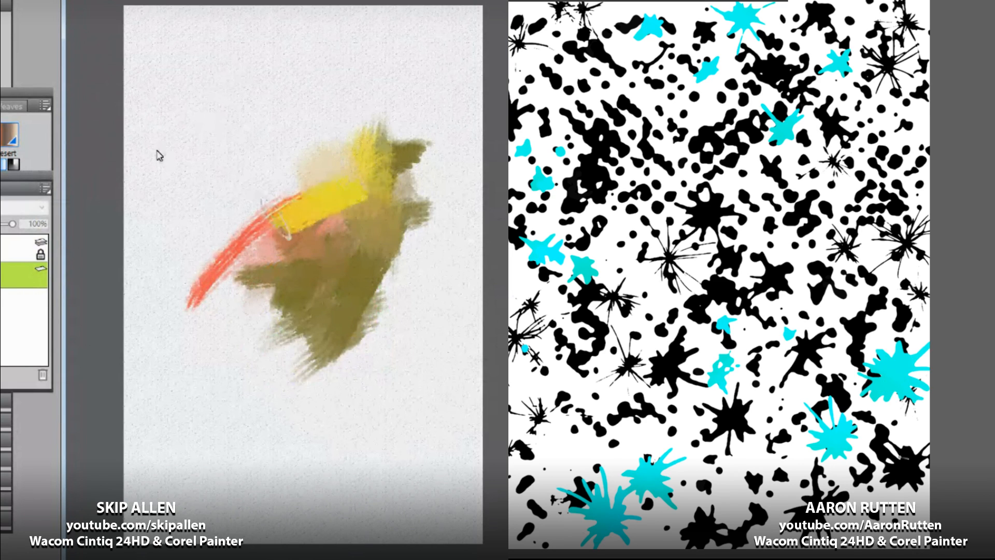
{"action": "left_click", "coordinate": [899, 499]}
{"action": "left_click_drag", "start_coordinate": [307, 179], "coordinate": [321, 267]}
{"action": "left_click", "coordinate": [868, 529]}
{"action": "left_click", "coordinate": [805, 306]}
{"action": "left_click", "coordinate": [705, 226]}
{"action": "left_click", "coordinate": [813, 190]}
{"action": "left_click_drag", "start_coordinate": [355, 239], "coordinate": [307, 279]}
{"action": "left_click", "coordinate": [685, 152]}
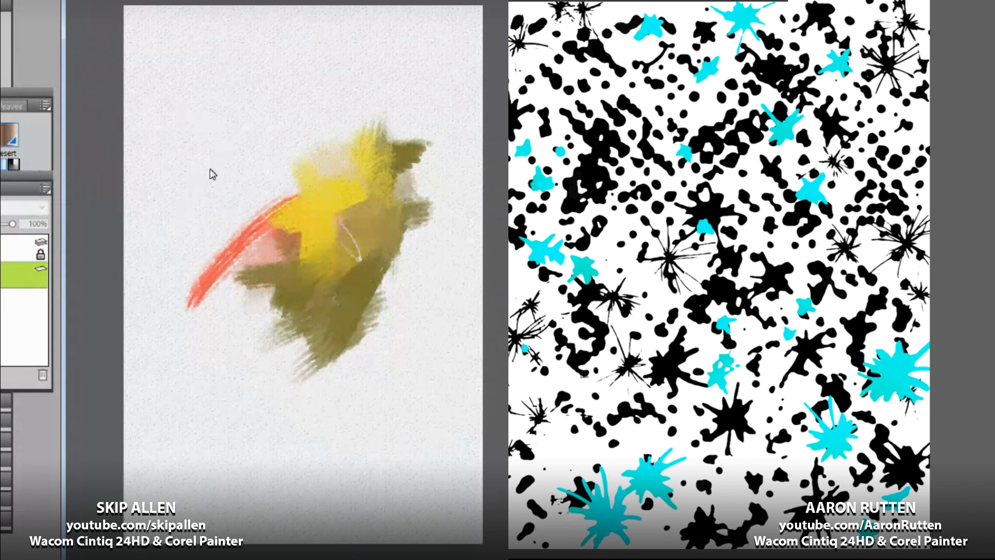
{"action": "left_click", "coordinate": [582, 376]}
{"action": "left_click_drag", "start_coordinate": [387, 198], "coordinate": [339, 234]}
Step: Stamp yellow splatters among the cyan ones, undoing unwanted ones, and brush grainy blue at the red arc's lower end
{"action": "left_click", "coordinate": [846, 110]}
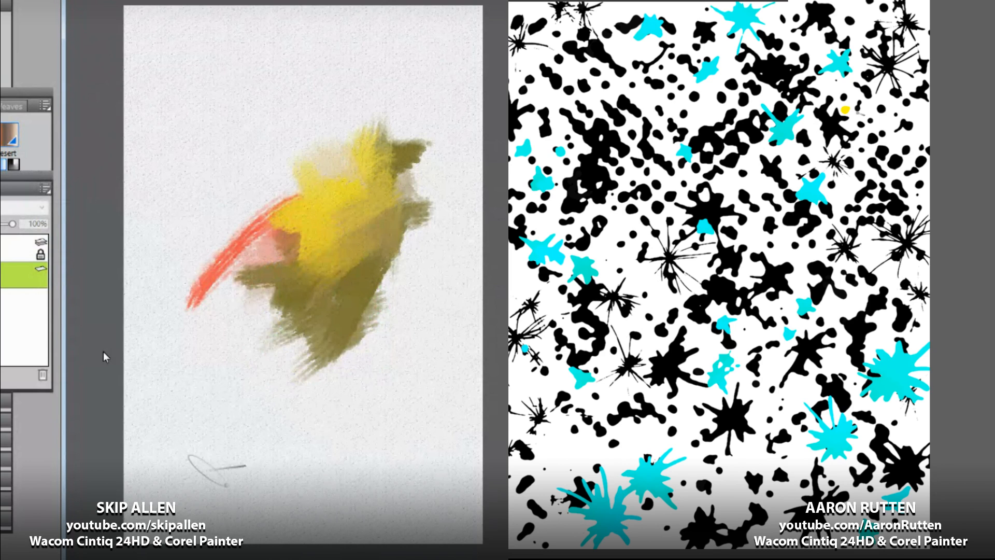
{"action": "key", "text": "ctrl+z"}
{"action": "left_click", "coordinate": [880, 119]}
{"action": "left_click", "coordinate": [900, 39]}
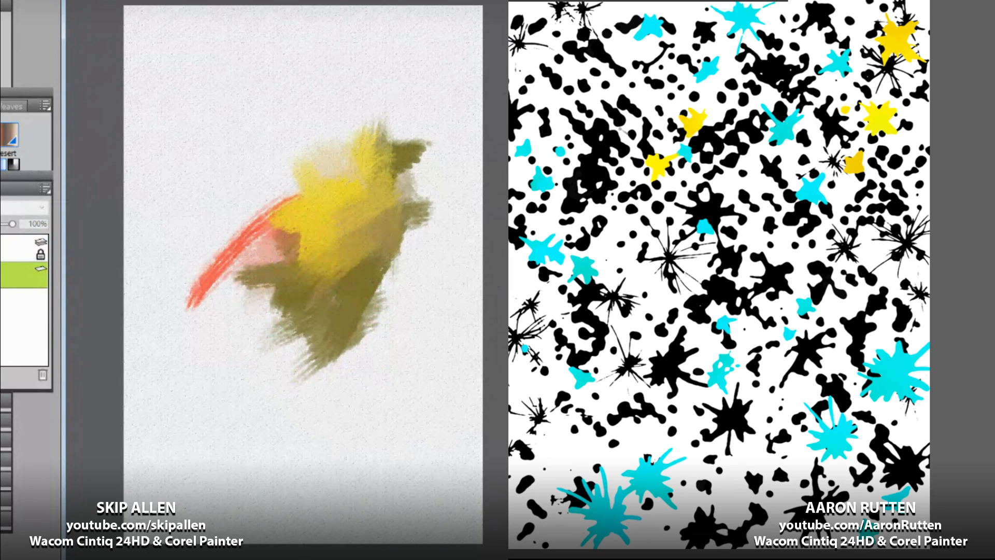
{"action": "left_click", "coordinate": [609, 118]}
{"action": "left_click", "coordinate": [590, 225]}
{"action": "key", "text": "ctrl+z"}
{"action": "key", "text": "ctrl+z"}
{"action": "key", "text": "ctrl+z"}
{"action": "mouse_move", "coordinate": [270, 298]}
{"action": "left_mouse_down"}
{"action": "mouse_move", "coordinate": [228, 350]}
{"action": "mouse_move", "coordinate": [217, 337]}
{"action": "mouse_move", "coordinate": [270, 275]}
{"action": "mouse_move", "coordinate": [190, 314]}
{"action": "mouse_move", "coordinate": [284, 309]}
{"action": "mouse_move", "coordinate": [226, 355]}
{"action": "mouse_move", "coordinate": [261, 329]}
{"action": "left_mouse_up"}
{"action": "left_click", "coordinate": [773, 245]}
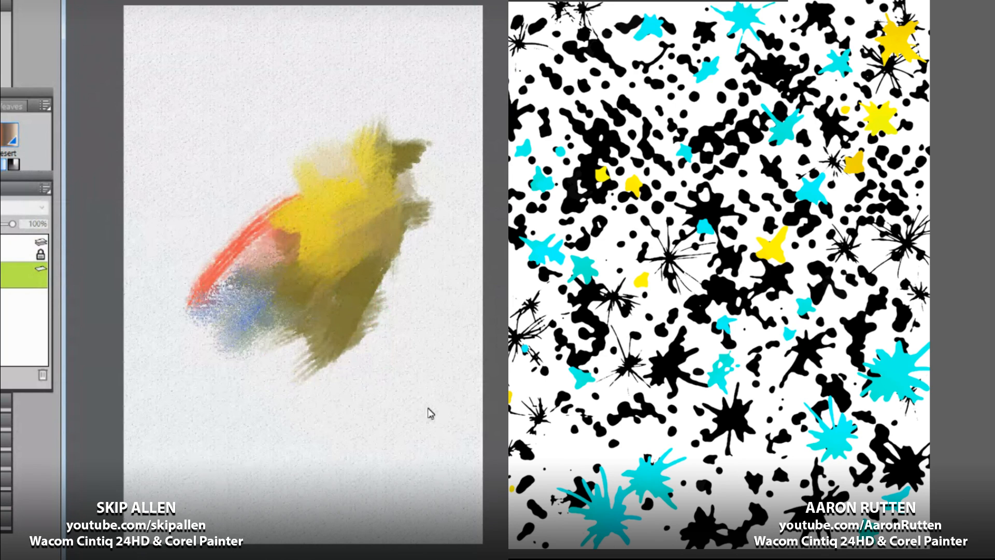
Step: Undo a trial splatter near the splatter painting's upper edge and clear the brushwork from the textured paper canvas
{"action": "left_click", "coordinate": [838, 89]}
{"action": "key", "text": "ctrl+z"}
{"action": "key", "text": "Delete"}
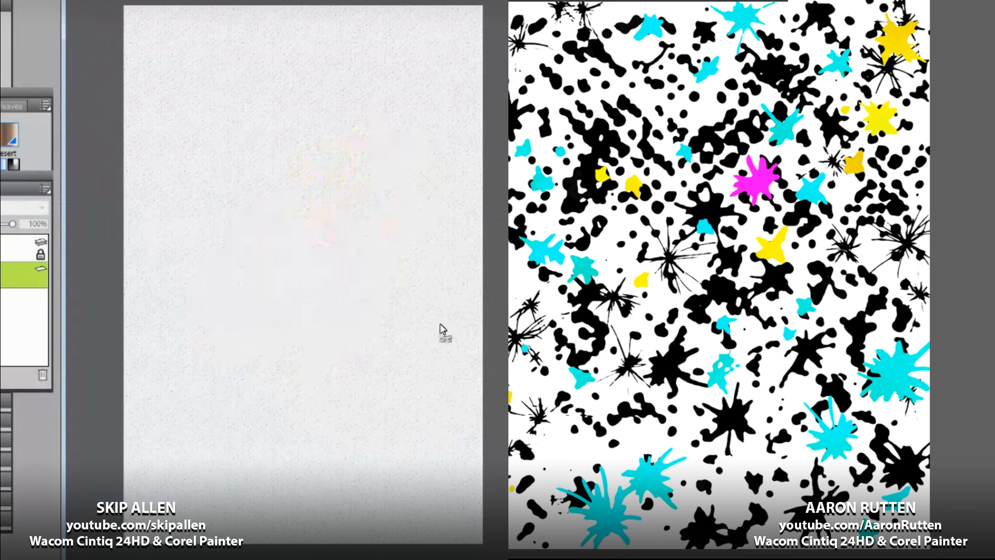
Step: Scatter magenta splatters across the splatter painting and brush a speckled olive-green and blue patch on the textured paper
{"action": "left_click", "coordinate": [892, 193]}
{"action": "mouse_move", "coordinate": [296, 197]}
{"action": "left_mouse_down"}
{"action": "mouse_move", "coordinate": [280, 213]}
{"action": "mouse_move", "coordinate": [314, 182]}
{"action": "mouse_move", "coordinate": [318, 162]}
{"action": "mouse_move", "coordinate": [317, 200]}
{"action": "mouse_move", "coordinate": [330, 207]}
{"action": "mouse_move", "coordinate": [340, 183]}
{"action": "mouse_move", "coordinate": [338, 195]}
{"action": "mouse_move", "coordinate": [290, 182]}
{"action": "mouse_move", "coordinate": [264, 191]}
{"action": "mouse_move", "coordinate": [256, 206]}
{"action": "mouse_move", "coordinate": [292, 197]}
{"action": "mouse_move", "coordinate": [272, 210]}
{"action": "mouse_move", "coordinate": [309, 187]}
{"action": "mouse_move", "coordinate": [332, 213]}
{"action": "mouse_move", "coordinate": [218, 213]}
{"action": "mouse_move", "coordinate": [259, 234]}
{"action": "mouse_move", "coordinate": [342, 223]}
{"action": "mouse_move", "coordinate": [290, 244]}
{"action": "mouse_move", "coordinate": [337, 249]}
{"action": "mouse_move", "coordinate": [332, 207]}
{"action": "mouse_move", "coordinate": [318, 198]}
{"action": "mouse_move", "coordinate": [329, 183]}
{"action": "mouse_move", "coordinate": [295, 175]}
{"action": "mouse_move", "coordinate": [305, 187]}
{"action": "mouse_move", "coordinate": [280, 155]}
{"action": "left_mouse_up"}
{"action": "left_click", "coordinate": [726, 102]}
{"action": "left_click", "coordinate": [634, 87]}
{"action": "left_click", "coordinate": [575, 81]}
{"action": "left_click", "coordinate": [580, 19]}
{"action": "left_click", "coordinate": [525, 28]}
{"action": "left_click", "coordinate": [595, 227]}
{"action": "left_click", "coordinate": [594, 329]}
{"action": "left_click", "coordinate": [548, 416]}
{"action": "left_click", "coordinate": [526, 493]}
{"action": "left_click", "coordinate": [622, 417]}
{"action": "mouse_move", "coordinate": [187, 133]}
{"action": "left_mouse_down"}
{"action": "mouse_move", "coordinate": [223, 175]}
{"action": "mouse_move", "coordinate": [164, 202]}
{"action": "mouse_move", "coordinate": [200, 171]}
{"action": "mouse_move", "coordinate": [136, 247]}
{"action": "left_mouse_up"}
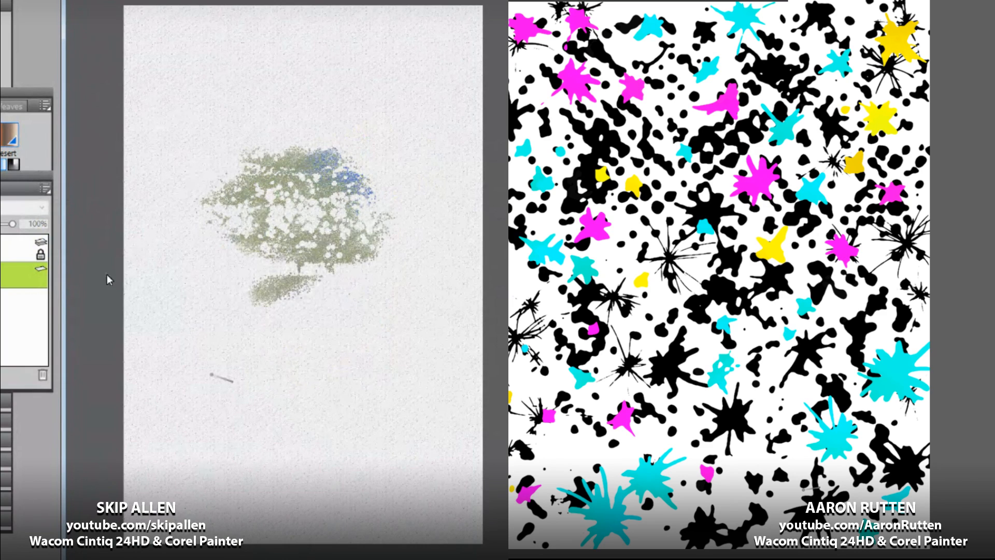
{"action": "mouse_move", "coordinate": [216, 174]}
{"action": "left_mouse_down"}
{"action": "mouse_move", "coordinate": [216, 185]}
{"action": "mouse_move", "coordinate": [226, 181]}
{"action": "left_mouse_up"}
Step: Try smearing the splatters into vertical streaks down the middle of the painting, and undo the smears
{"action": "mouse_move", "coordinate": [605, 169]}
{"action": "left_mouse_down"}
{"action": "mouse_move", "coordinate": [633, 169]}
{"action": "mouse_move", "coordinate": [594, 192]}
{"action": "mouse_move", "coordinate": [601, 337]}
{"action": "left_mouse_up"}
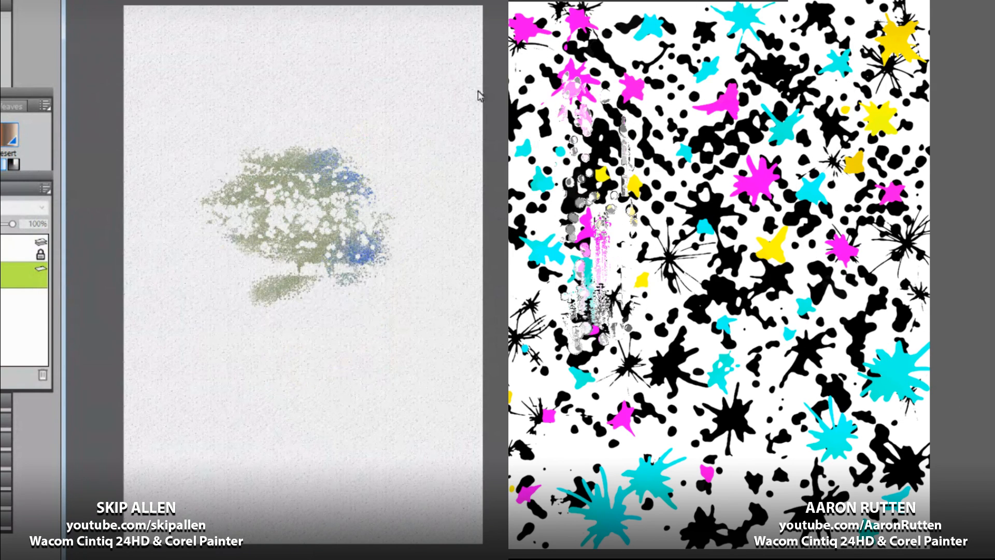
{"action": "left_click_drag", "start_coordinate": [656, 98], "coordinate": [638, 331]}
{"action": "left_click_drag", "start_coordinate": [733, 125], "coordinate": [736, 368]}
{"action": "left_click_drag", "start_coordinate": [798, 79], "coordinate": [791, 358]}
{"action": "key", "text": "ctrl+z"}
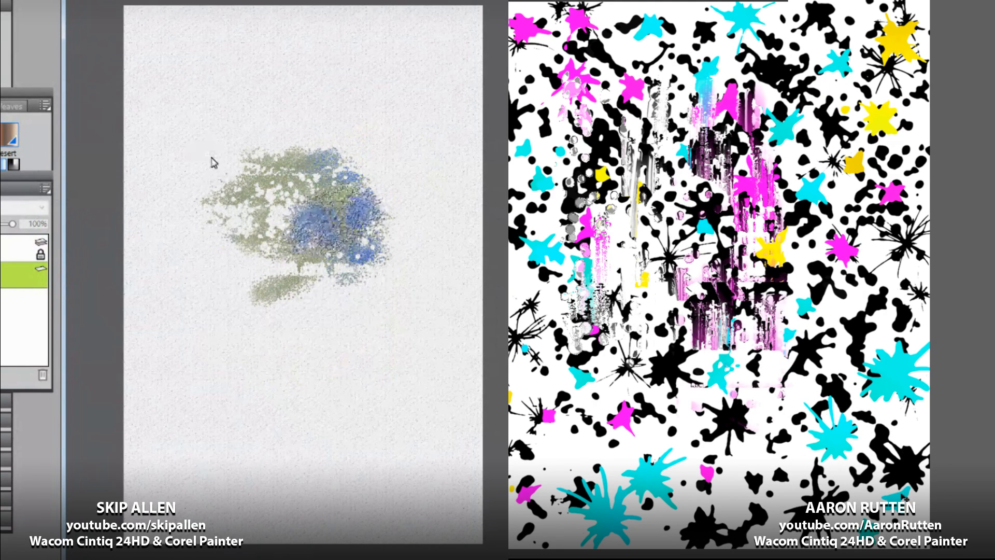
{"action": "key", "text": "ctrl+z"}
{"action": "key", "text": "ctrl+z"}
{"action": "key", "text": "ctrl+z"}
{"action": "key", "text": "ctrl+z"}
Step: Pull the splatters down into long vertical drips along the lower part of the painting and extend the grainy patch
{"action": "mouse_move", "coordinate": [215, 179]}
{"action": "left_mouse_down"}
{"action": "mouse_move", "coordinate": [161, 158]}
{"action": "mouse_move", "coordinate": [184, 141]}
{"action": "mouse_move", "coordinate": [152, 182]}
{"action": "mouse_move", "coordinate": [171, 170]}
{"action": "mouse_move", "coordinate": [156, 136]}
{"action": "mouse_move", "coordinate": [159, 182]}
{"action": "mouse_move", "coordinate": [156, 152]}
{"action": "mouse_move", "coordinate": [128, 176]}
{"action": "mouse_move", "coordinate": [192, 128]}
{"action": "mouse_move", "coordinate": [134, 171]}
{"action": "mouse_move", "coordinate": [173, 152]}
{"action": "mouse_move", "coordinate": [133, 187]}
{"action": "mouse_move", "coordinate": [169, 182]}
{"action": "mouse_move", "coordinate": [142, 223]}
{"action": "mouse_move", "coordinate": [134, 282]}
{"action": "mouse_move", "coordinate": [235, 235]}
{"action": "left_mouse_up"}
{"action": "left_click_drag", "start_coordinate": [824, 377], "coordinate": [832, 529]}
{"action": "left_click_drag", "start_coordinate": [933, 98], "coordinate": [899, 544]}
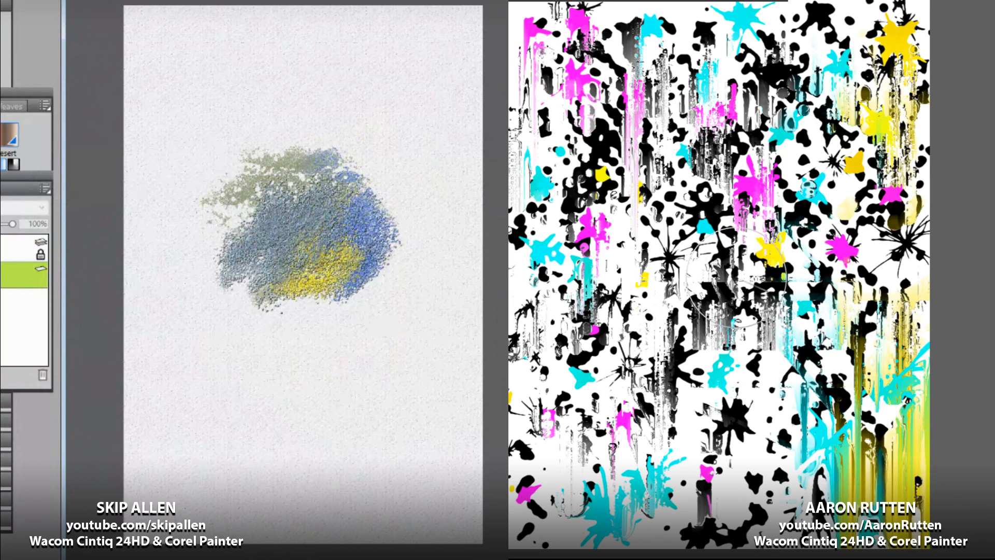
{"action": "left_click_drag", "start_coordinate": [736, 294], "coordinate": [729, 550]}
{"action": "left_click_drag", "start_coordinate": [591, 254], "coordinate": [604, 329]}
{"action": "left_click_drag", "start_coordinate": [575, 440], "coordinate": [576, 539]}
{"action": "left_click_drag", "start_coordinate": [540, 269], "coordinate": [525, 539]}
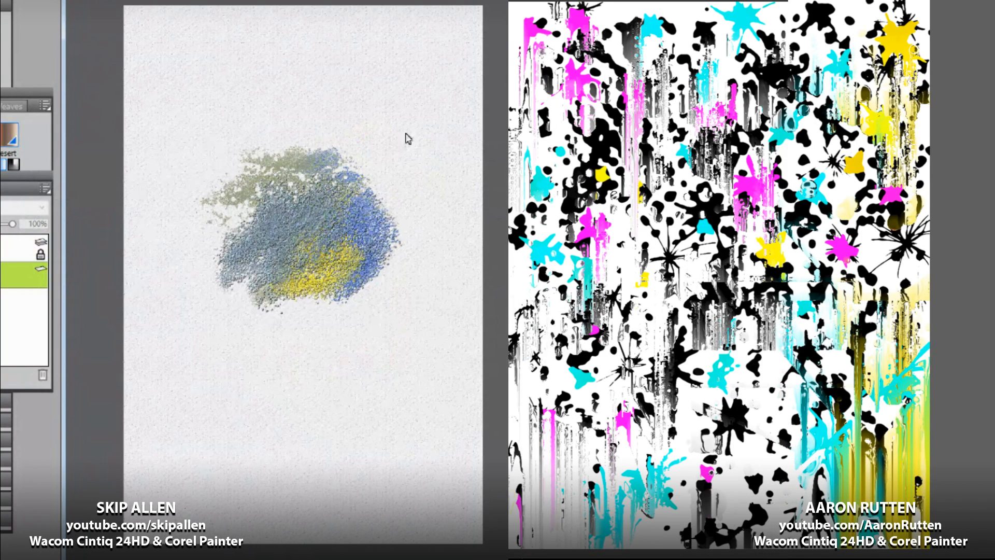
Step: Brush diagonal blue and yellow strokes over the grainy patch's lower edge and smear more vertical drips through the splatters
{"action": "mouse_move", "coordinate": [371, 306]}
{"action": "left_mouse_down"}
{"action": "mouse_move", "coordinate": [408, 271]}
{"action": "mouse_move", "coordinate": [338, 314]}
{"action": "mouse_move", "coordinate": [406, 254]}
{"action": "left_mouse_up"}
{"action": "left_click_drag", "start_coordinate": [635, 31], "coordinate": [636, 145]}
{"action": "left_click_drag", "start_coordinate": [372, 243], "coordinate": [317, 343]}
{"action": "left_click_drag", "start_coordinate": [342, 250], "coordinate": [300, 337]}
{"action": "left_click_drag", "start_coordinate": [815, 146], "coordinate": [837, 451]}
{"action": "left_click_drag", "start_coordinate": [866, 77], "coordinate": [861, 415]}
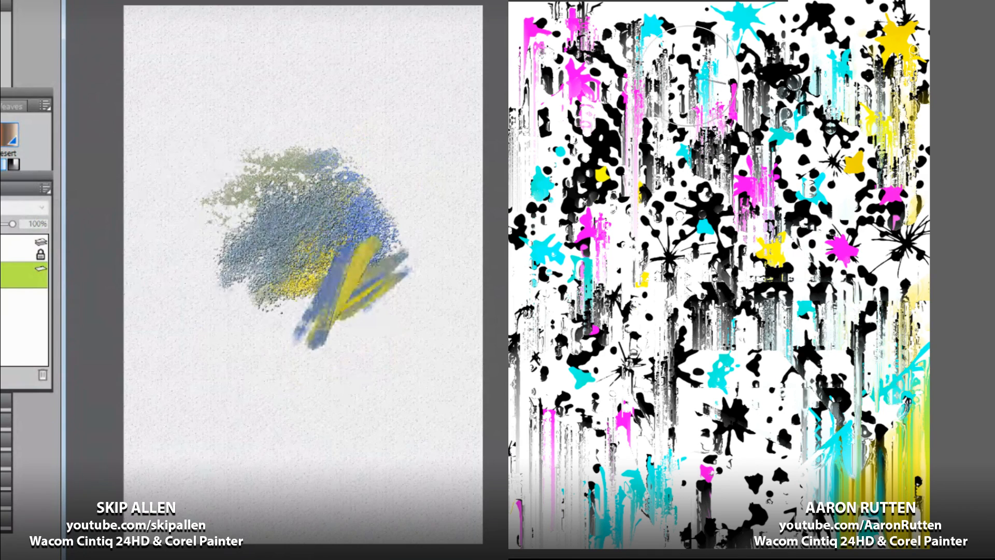
{"action": "left_click_drag", "start_coordinate": [703, 65], "coordinate": [698, 475]}
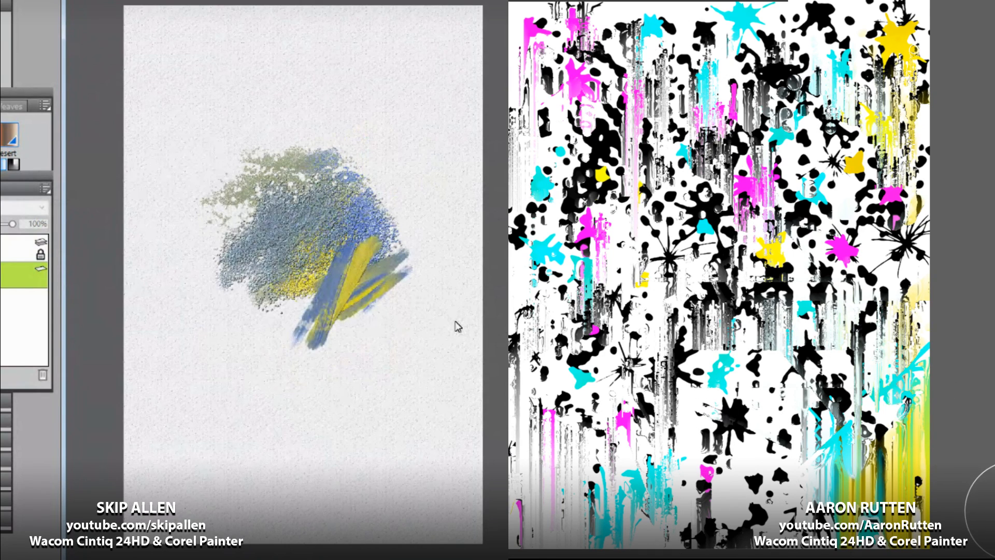
Step: Clear the textured paper canvas and paint overlapping diagonal strokes in blue-grey and yellow
{"action": "key", "text": "Delete"}
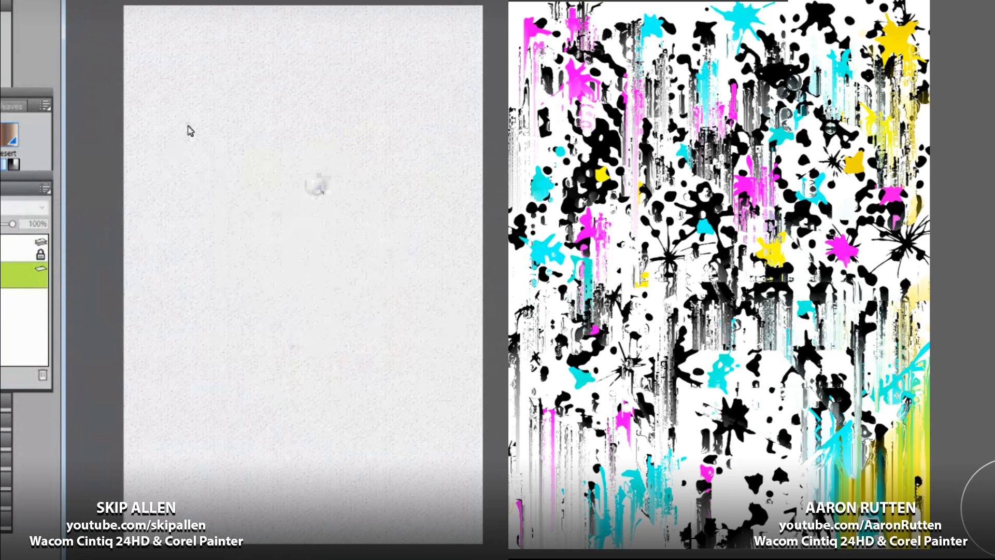
{"action": "mouse_move", "coordinate": [325, 182]}
{"action": "left_mouse_down"}
{"action": "mouse_move", "coordinate": [219, 283]}
{"action": "mouse_move", "coordinate": [235, 283]}
{"action": "left_mouse_up"}
{"action": "left_click_drag", "start_coordinate": [336, 213], "coordinate": [250, 285]}
{"action": "left_click_drag", "start_coordinate": [342, 234], "coordinate": [274, 273]}
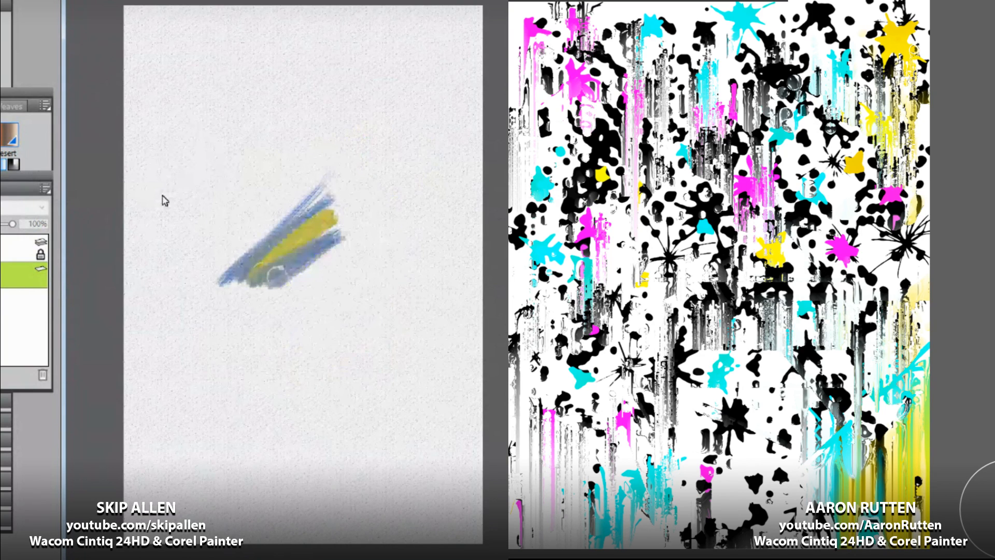
{"action": "mouse_move", "coordinate": [327, 217]}
{"action": "left_mouse_down"}
{"action": "mouse_move", "coordinate": [313, 324]}
{"action": "mouse_move", "coordinate": [261, 298]}
{"action": "mouse_move", "coordinate": [287, 287]}
{"action": "mouse_move", "coordinate": [241, 303]}
{"action": "mouse_move", "coordinate": [326, 228]}
{"action": "mouse_move", "coordinate": [332, 311]}
{"action": "mouse_move", "coordinate": [324, 223]}
{"action": "left_mouse_up"}
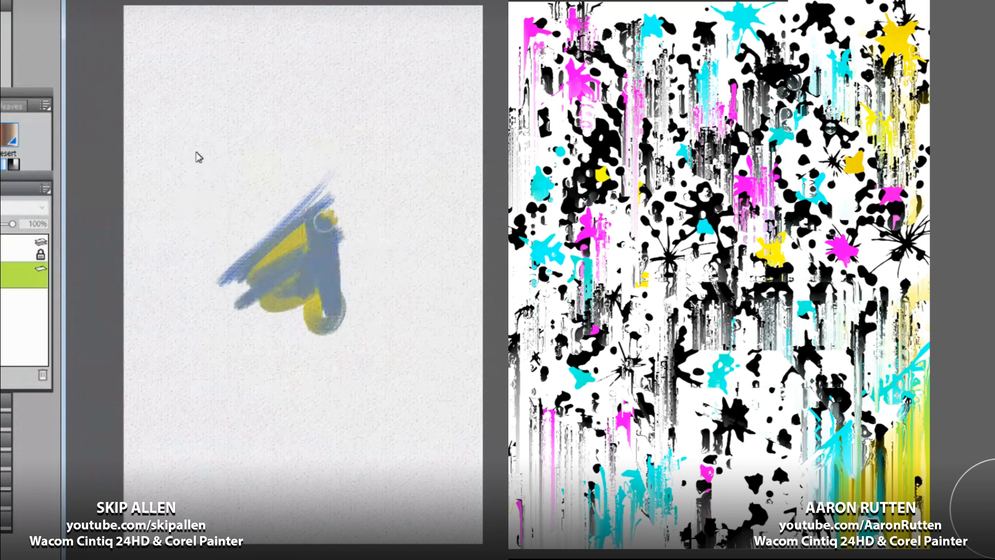
{"action": "left_click_drag", "start_coordinate": [336, 310], "coordinate": [357, 208]}
{"action": "mouse_move", "coordinate": [300, 263]}
{"action": "left_mouse_down"}
{"action": "mouse_move", "coordinate": [270, 289]}
{"action": "mouse_move", "coordinate": [342, 262]}
{"action": "mouse_move", "coordinate": [312, 293]}
{"action": "mouse_move", "coordinate": [350, 285]}
{"action": "mouse_move", "coordinate": [382, 262]}
{"action": "mouse_move", "coordinate": [385, 243]}
{"action": "mouse_move", "coordinate": [360, 252]}
{"action": "mouse_move", "coordinate": [378, 311]}
{"action": "mouse_move", "coordinate": [386, 249]}
{"action": "mouse_move", "coordinate": [394, 322]}
{"action": "mouse_move", "coordinate": [357, 308]}
{"action": "mouse_move", "coordinate": [339, 331]}
{"action": "mouse_move", "coordinate": [369, 309]}
{"action": "mouse_move", "coordinate": [362, 332]}
{"action": "mouse_move", "coordinate": [378, 320]}
{"action": "mouse_move", "coordinate": [358, 332]}
{"action": "mouse_move", "coordinate": [365, 327]}
{"action": "mouse_move", "coordinate": [352, 305]}
{"action": "left_mouse_up"}
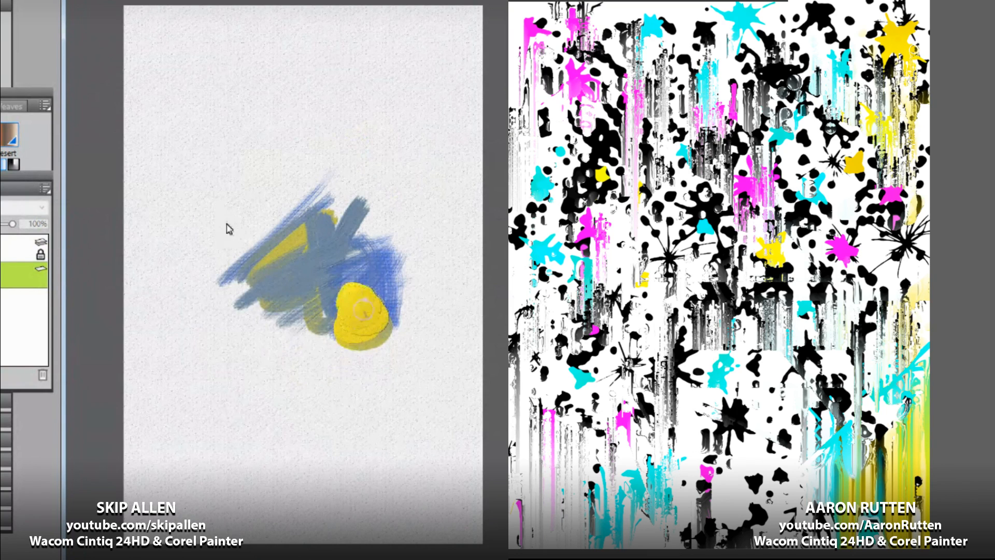
Step: Drag bristly blue strokes across the round yellow dab and down past the lower edge of the brushwork
{"action": "left_click_drag", "start_coordinate": [365, 304], "coordinate": [349, 352]}
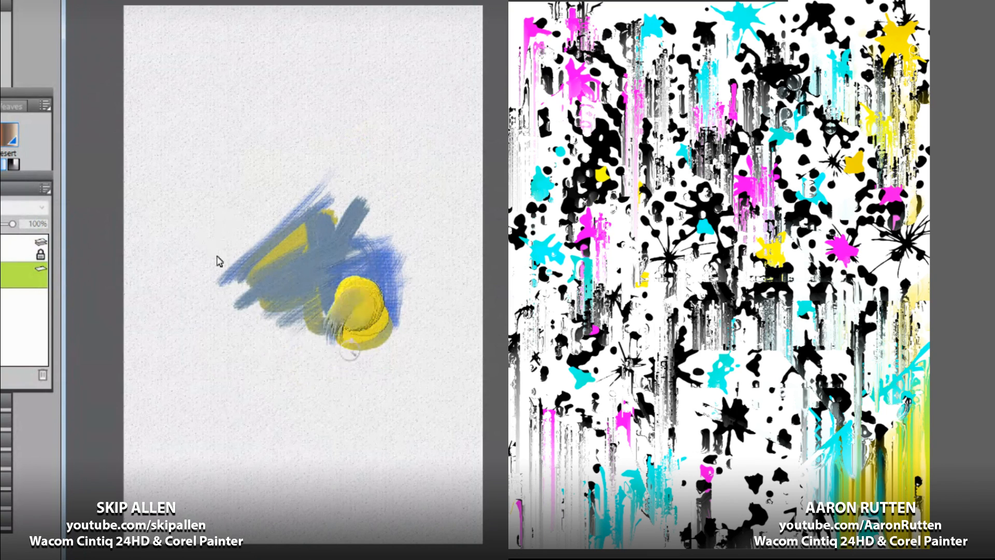
{"action": "mouse_move", "coordinate": [380, 267]}
{"action": "left_mouse_down"}
{"action": "mouse_move", "coordinate": [316, 332]}
{"action": "mouse_move", "coordinate": [385, 254]}
{"action": "left_mouse_up"}
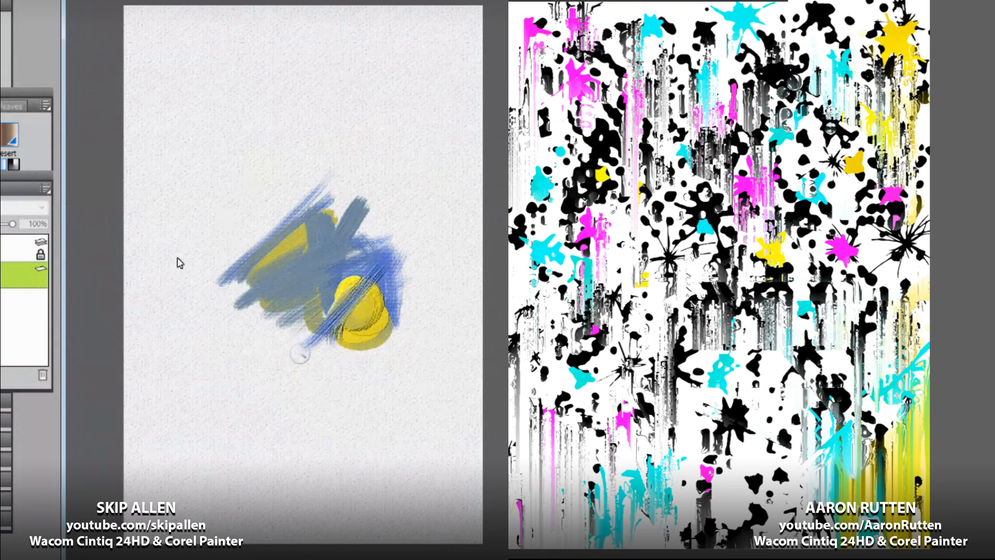
{"action": "mouse_move", "coordinate": [299, 354]}
{"action": "left_mouse_down"}
{"action": "mouse_move", "coordinate": [373, 267]}
{"action": "mouse_move", "coordinate": [308, 355]}
{"action": "left_mouse_up"}
{"action": "mouse_move", "coordinate": [386, 267]}
{"action": "left_mouse_down"}
{"action": "mouse_move", "coordinate": [376, 265]}
{"action": "mouse_move", "coordinate": [357, 368]}
{"action": "mouse_move", "coordinate": [384, 263]}
{"action": "mouse_move", "coordinate": [321, 328]}
{"action": "mouse_move", "coordinate": [397, 332]}
{"action": "mouse_move", "coordinate": [319, 334]}
{"action": "left_mouse_up"}
{"action": "mouse_move", "coordinate": [378, 345]}
{"action": "left_mouse_down"}
{"action": "mouse_move", "coordinate": [386, 278]}
{"action": "mouse_move", "coordinate": [271, 377]}
{"action": "left_mouse_up"}
{"action": "left_click_drag", "start_coordinate": [339, 291], "coordinate": [242, 357]}
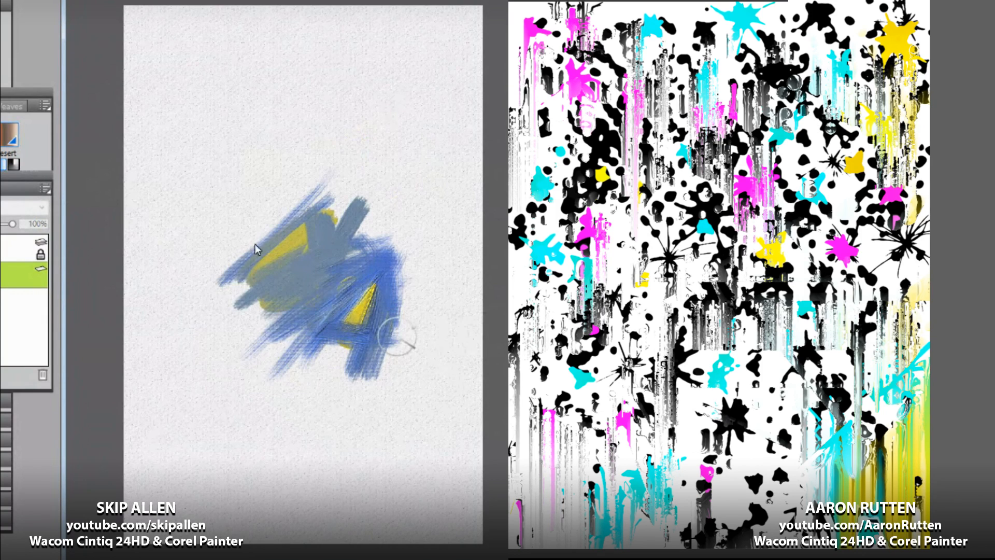
Step: Add a new layer, clear the brushwork from the layer beneath it, and make the new layer active
{"action": "key", "text": "ctrl+shift+n"}
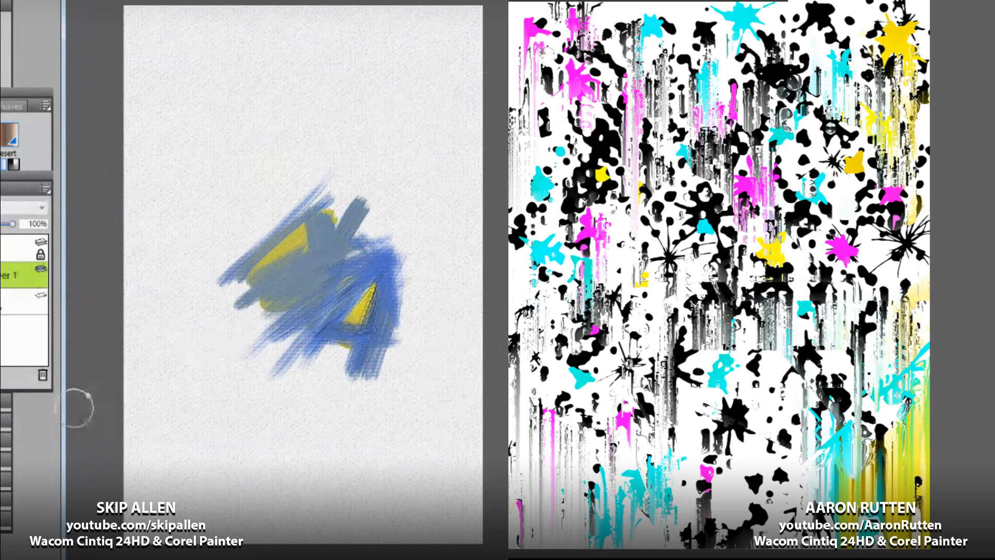
{"action": "left_click", "coordinate": [15, 301]}
{"action": "key", "text": "Delete"}
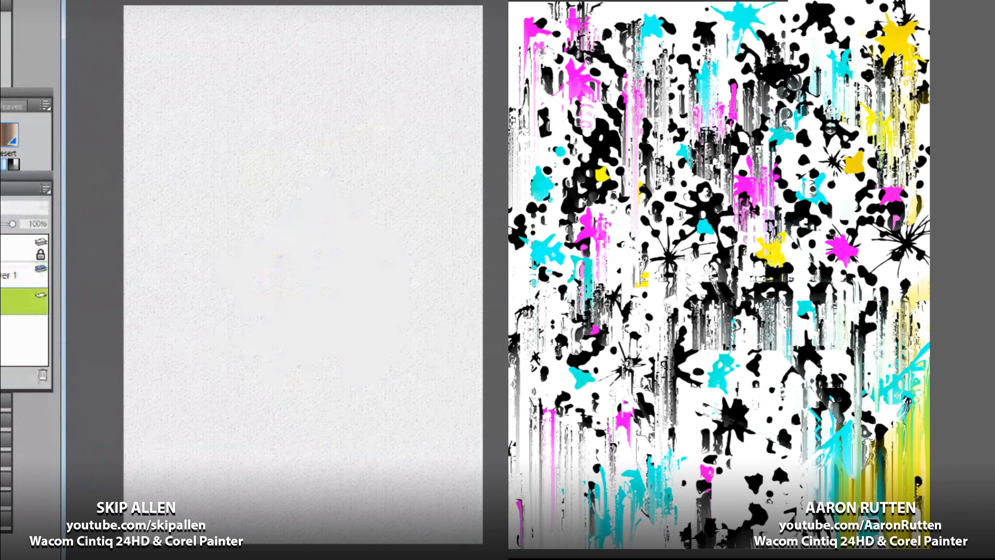
{"action": "left_click", "coordinate": [20, 275]}
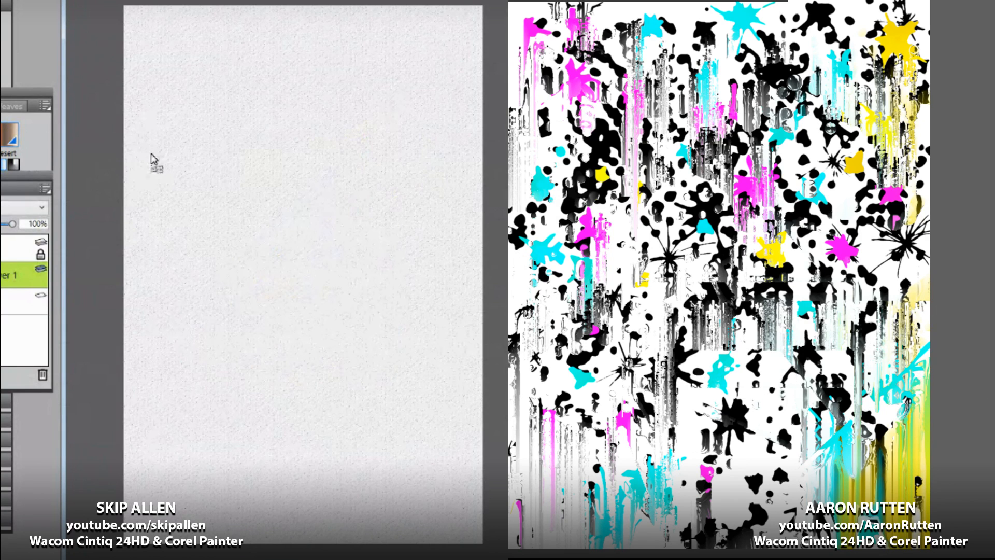
Step: Paint overlapping yellow watercolour strokes in a curved patch on the upper half of the blank textured paper
{"action": "left_click", "coordinate": [714, 309], "text": "alt"}
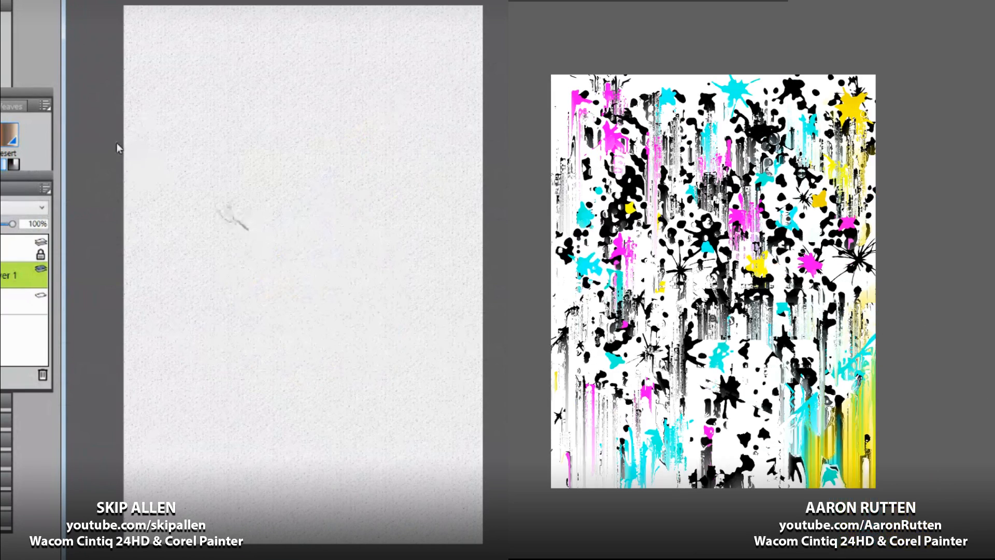
{"action": "mouse_move", "coordinate": [222, 213]}
{"action": "left_mouse_down"}
{"action": "mouse_move", "coordinate": [234, 170]}
{"action": "mouse_move", "coordinate": [322, 131]}
{"action": "left_mouse_up"}
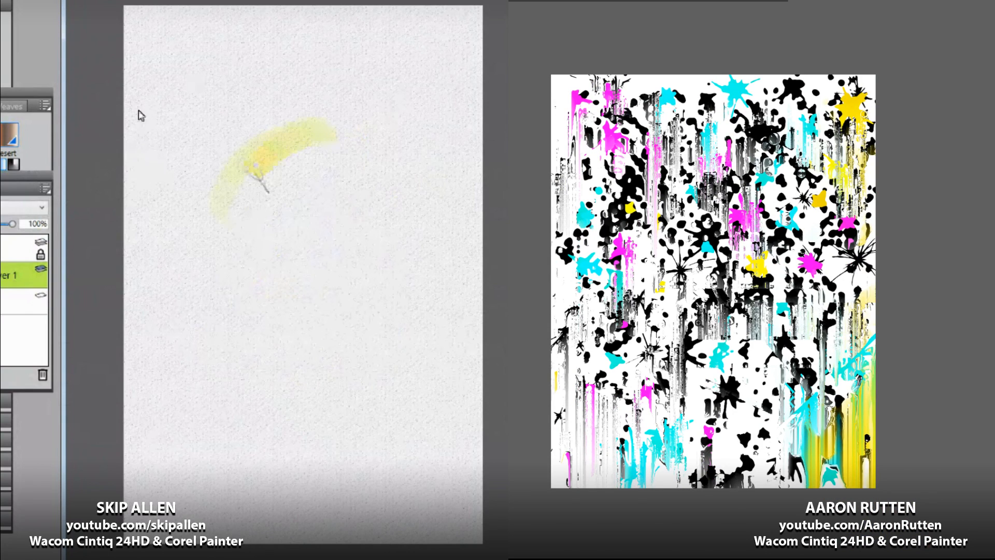
{"action": "mouse_move", "coordinate": [262, 174]}
{"action": "left_mouse_down"}
{"action": "mouse_move", "coordinate": [282, 188]}
{"action": "mouse_move", "coordinate": [271, 189]}
{"action": "mouse_move", "coordinate": [248, 248]}
{"action": "mouse_move", "coordinate": [264, 266]}
{"action": "left_mouse_up"}
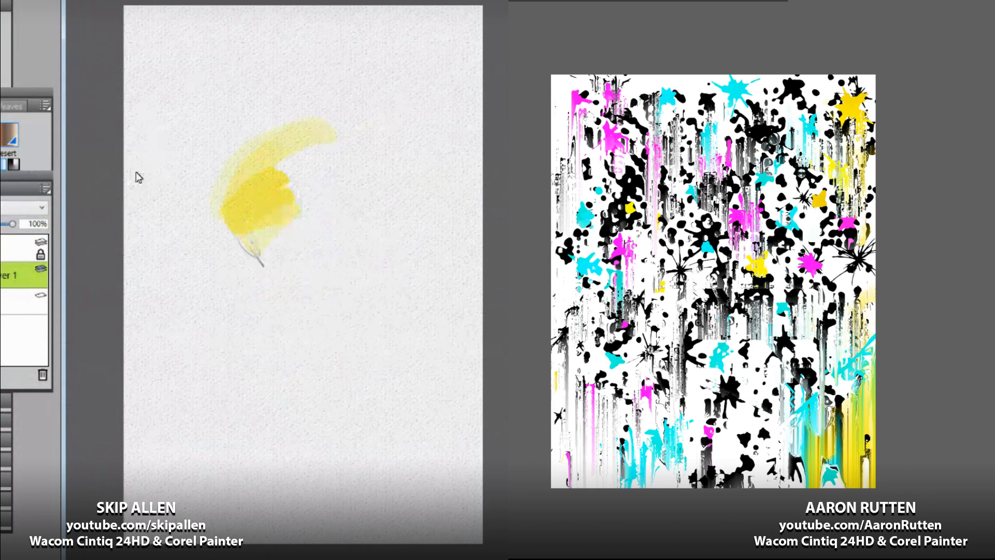
{"action": "mouse_move", "coordinate": [293, 213]}
{"action": "left_mouse_down"}
{"action": "mouse_move", "coordinate": [265, 254]}
{"action": "mouse_move", "coordinate": [249, 207]}
{"action": "left_mouse_up"}
{"action": "mouse_move", "coordinate": [261, 169]}
{"action": "left_mouse_down"}
{"action": "mouse_move", "coordinate": [223, 203]}
{"action": "mouse_move", "coordinate": [223, 231]}
{"action": "mouse_move", "coordinate": [254, 231]}
{"action": "mouse_move", "coordinate": [280, 272]}
{"action": "left_mouse_up"}
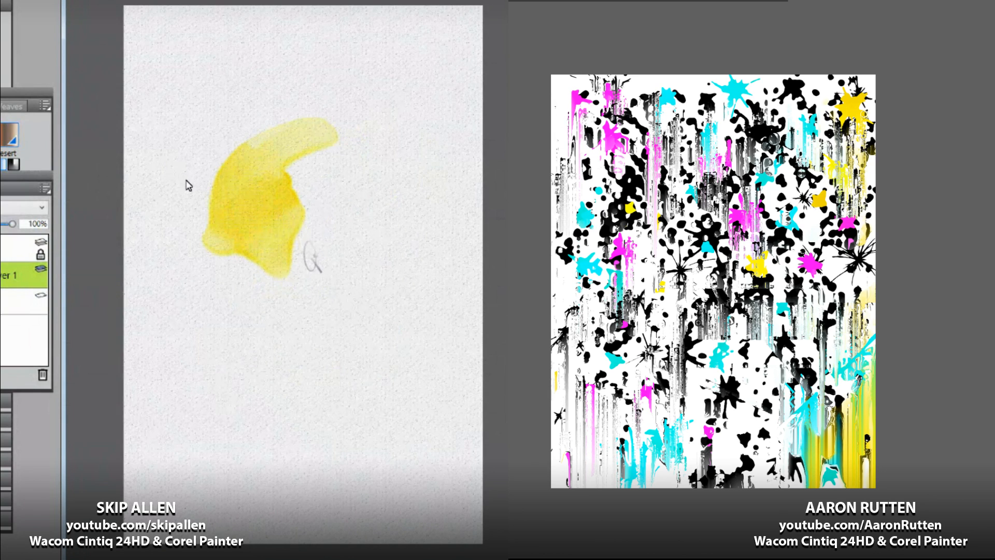
Step: Pick a dark olive colour and replace the yellow brushwork with broad olive strokes curving down the paper
{"action": "right_click", "coordinate": [310, 255]}
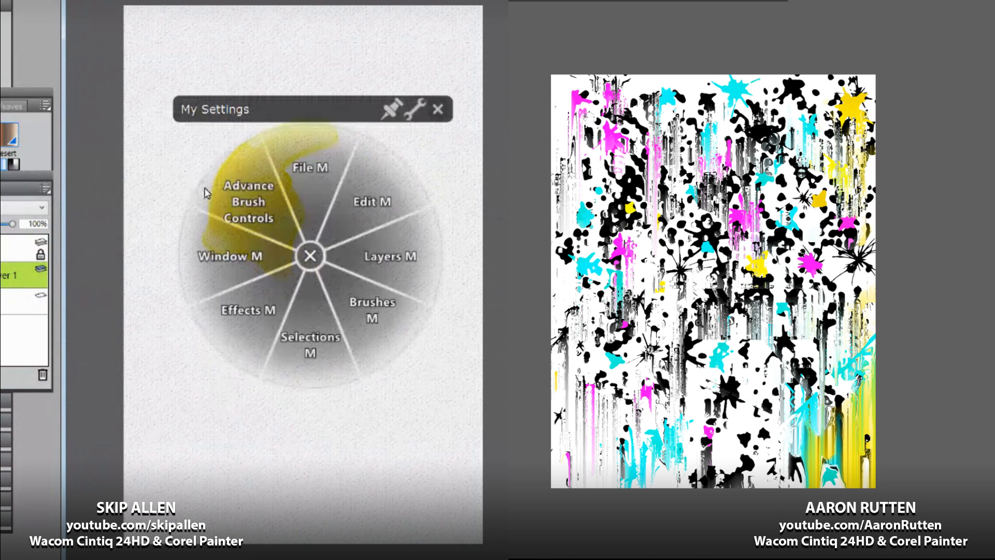
{"action": "left_click", "coordinate": [226, 220]}
{"action": "left_click", "coordinate": [168, 227]}
{"action": "left_click_drag", "start_coordinate": [312, 281], "coordinate": [268, 319]}
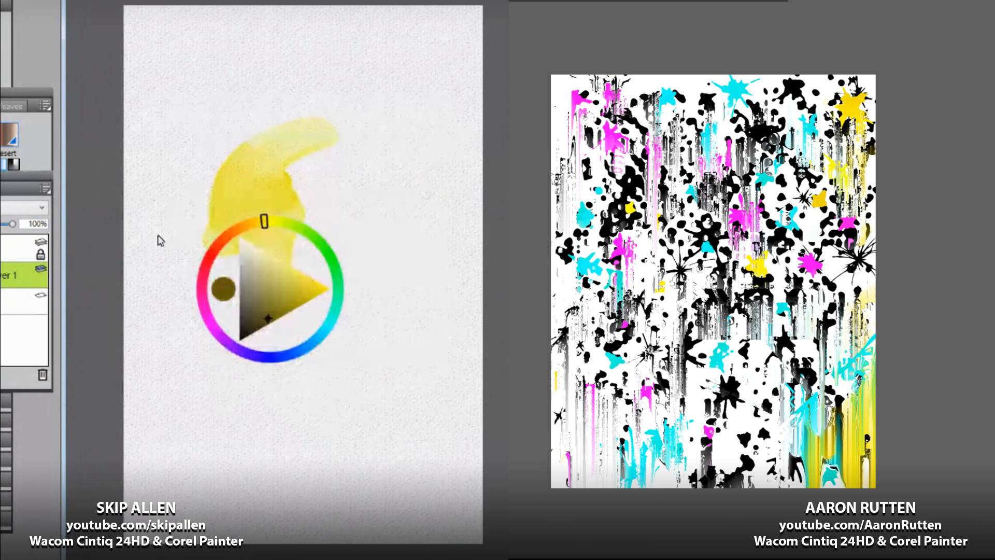
{"action": "key", "text": "ctrl+z"}
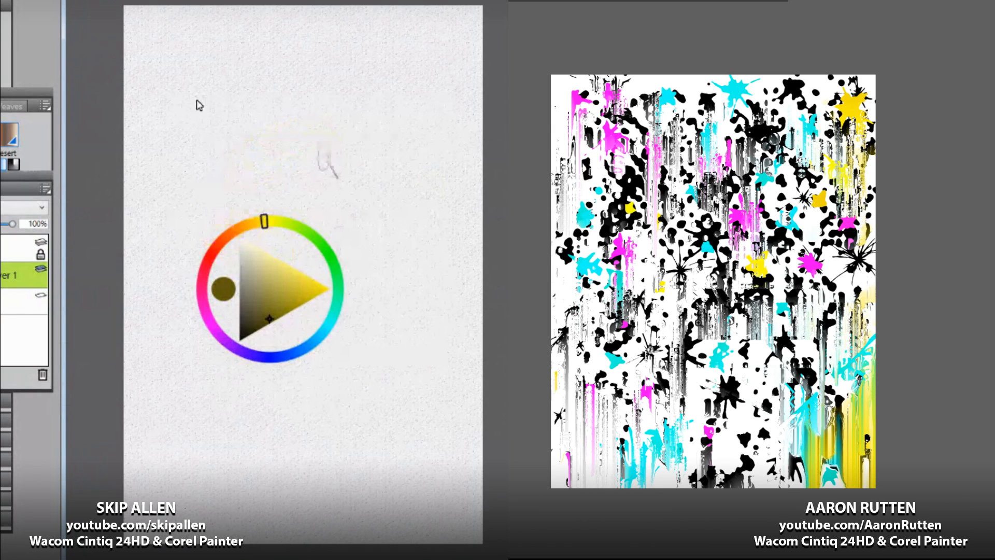
{"action": "mouse_move", "coordinate": [320, 128]}
{"action": "left_mouse_down"}
{"action": "mouse_move", "coordinate": [236, 193]}
{"action": "mouse_move", "coordinate": [308, 151]}
{"action": "mouse_move", "coordinate": [253, 221]}
{"action": "mouse_move", "coordinate": [315, 152]}
{"action": "mouse_move", "coordinate": [262, 214]}
{"action": "mouse_move", "coordinate": [323, 154]}
{"action": "mouse_move", "coordinate": [276, 201]}
{"action": "mouse_move", "coordinate": [332, 171]}
{"action": "mouse_move", "coordinate": [272, 214]}
{"action": "mouse_move", "coordinate": [348, 164]}
{"action": "mouse_move", "coordinate": [282, 221]}
{"action": "mouse_move", "coordinate": [347, 168]}
{"action": "mouse_move", "coordinate": [316, 188]}
{"action": "mouse_move", "coordinate": [294, 239]}
{"action": "mouse_move", "coordinate": [337, 203]}
{"action": "mouse_move", "coordinate": [316, 231]}
{"action": "mouse_move", "coordinate": [352, 182]}
{"action": "mouse_move", "coordinate": [332, 218]}
{"action": "mouse_move", "coordinate": [345, 174]}
{"action": "mouse_move", "coordinate": [298, 203]}
{"action": "mouse_move", "coordinate": [344, 169]}
{"action": "mouse_move", "coordinate": [339, 239]}
{"action": "mouse_move", "coordinate": [348, 182]}
{"action": "mouse_move", "coordinate": [354, 236]}
{"action": "mouse_move", "coordinate": [340, 261]}
{"action": "mouse_move", "coordinate": [355, 226]}
{"action": "mouse_move", "coordinate": [354, 187]}
{"action": "mouse_move", "coordinate": [345, 263]}
{"action": "mouse_move", "coordinate": [365, 213]}
{"action": "mouse_move", "coordinate": [348, 251]}
{"action": "mouse_move", "coordinate": [315, 281]}
{"action": "mouse_move", "coordinate": [339, 250]}
{"action": "mouse_move", "coordinate": [316, 257]}
{"action": "mouse_move", "coordinate": [331, 243]}
{"action": "mouse_move", "coordinate": [300, 292]}
{"action": "mouse_move", "coordinate": [309, 247]}
{"action": "mouse_move", "coordinate": [309, 298]}
{"action": "left_mouse_up"}
{"action": "mouse_move", "coordinate": [310, 258]}
{"action": "left_mouse_down"}
{"action": "mouse_move", "coordinate": [350, 266]}
{"action": "mouse_move", "coordinate": [340, 275]}
{"action": "mouse_move", "coordinate": [351, 276]}
{"action": "mouse_move", "coordinate": [298, 323]}
{"action": "left_mouse_up"}
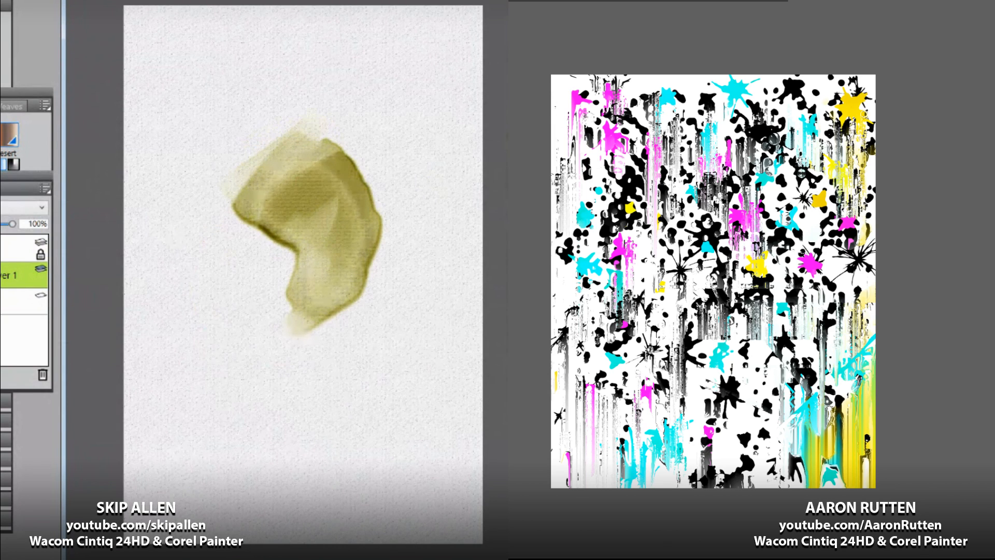
Step: Smear the splatter painting with broad streaking strokes and brush a small olive and yellow arc beside the large olive shape
{"action": "mouse_move", "coordinate": [629, 114]}
{"action": "left_mouse_down"}
{"action": "mouse_move", "coordinate": [703, 114]}
{"action": "mouse_move", "coordinate": [612, 154]}
{"action": "mouse_move", "coordinate": [733, 148]}
{"action": "mouse_move", "coordinate": [697, 249]}
{"action": "left_mouse_up"}
{"action": "key", "text": "ctrl+z"}
{"action": "mouse_move", "coordinate": [633, 257]}
{"action": "left_mouse_down"}
{"action": "mouse_move", "coordinate": [709, 240]}
{"action": "mouse_move", "coordinate": [633, 317]}
{"action": "mouse_move", "coordinate": [606, 391]}
{"action": "mouse_move", "coordinate": [669, 385]}
{"action": "mouse_move", "coordinate": [731, 331]}
{"action": "mouse_move", "coordinate": [748, 419]}
{"action": "mouse_move", "coordinate": [778, 454]}
{"action": "mouse_move", "coordinate": [830, 383]}
{"action": "mouse_move", "coordinate": [833, 134]}
{"action": "mouse_move", "coordinate": [861, 467]}
{"action": "left_mouse_up"}
{"action": "mouse_move", "coordinate": [840, 213]}
{"action": "left_mouse_down"}
{"action": "mouse_move", "coordinate": [733, 101]}
{"action": "mouse_move", "coordinate": [679, 212]}
{"action": "mouse_move", "coordinate": [653, 358]}
{"action": "mouse_move", "coordinate": [699, 218]}
{"action": "left_mouse_up"}
{"action": "mouse_move", "coordinate": [627, 208]}
{"action": "left_mouse_down"}
{"action": "mouse_move", "coordinate": [708, 82]}
{"action": "mouse_move", "coordinate": [578, 237]}
{"action": "left_mouse_up"}
{"action": "left_click_drag", "start_coordinate": [186, 321], "coordinate": [232, 265]}
{"action": "left_click_drag", "start_coordinate": [692, 73], "coordinate": [658, 184]}
{"action": "left_click_drag", "start_coordinate": [232, 265], "coordinate": [210, 291]}
{"action": "left_click_drag", "start_coordinate": [667, 184], "coordinate": [692, 171]}
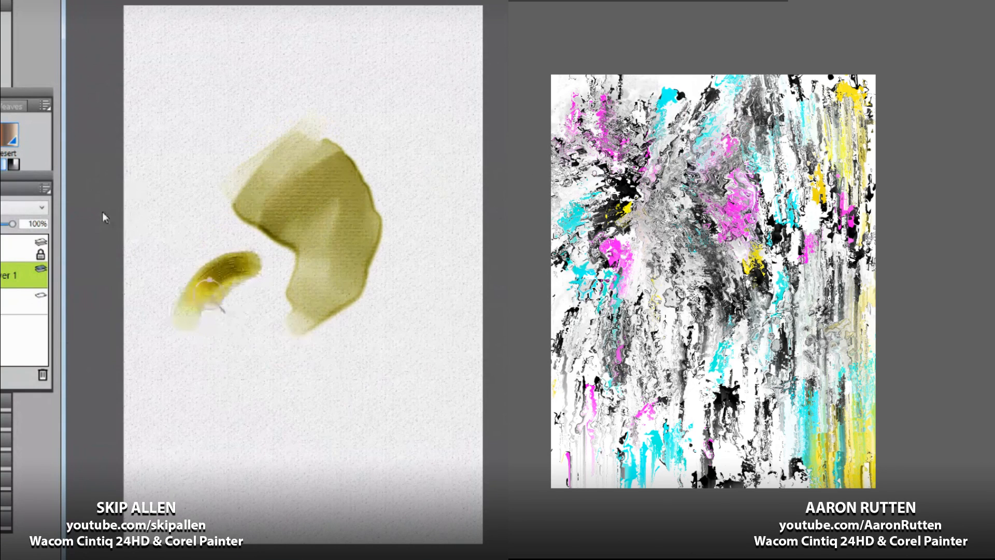
Step: Swirl the paint around the splatter painting's upper-left area and widen the small arc with yellow strokes
{"action": "left_click_drag", "start_coordinate": [209, 291], "coordinate": [232, 270]}
{"action": "left_click_drag", "start_coordinate": [692, 171], "coordinate": [573, 65]}
{"action": "mouse_move", "coordinate": [232, 271]}
{"action": "left_mouse_down"}
{"action": "mouse_move", "coordinate": [211, 273]}
{"action": "mouse_move", "coordinate": [227, 260]}
{"action": "mouse_move", "coordinate": [191, 279]}
{"action": "left_mouse_up"}
{"action": "left_click_drag", "start_coordinate": [627, 150], "coordinate": [495, 273]}
{"action": "mouse_move", "coordinate": [191, 280]}
{"action": "left_mouse_down"}
{"action": "mouse_move", "coordinate": [242, 264]}
{"action": "mouse_move", "coordinate": [201, 305]}
{"action": "left_mouse_up"}
{"action": "left_click_drag", "start_coordinate": [495, 274], "coordinate": [586, 278]}
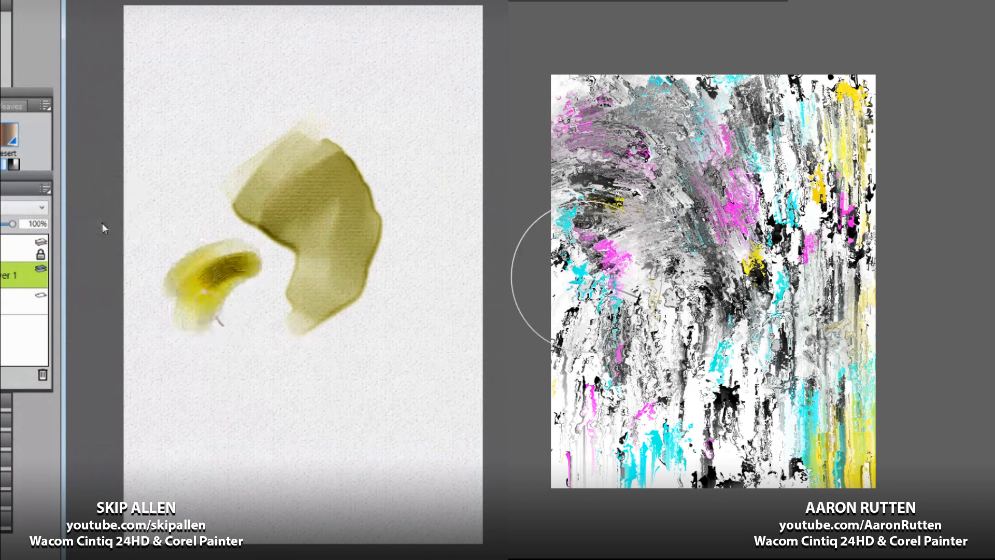
Step: Sweep circular smears through the splatter painting's lower-left half and pull the yellow brushwork downward on the paper
{"action": "left_click_drag", "start_coordinate": [202, 305], "coordinate": [259, 259]}
{"action": "left_click_drag", "start_coordinate": [586, 278], "coordinate": [555, 426]}
{"action": "left_click_drag", "start_coordinate": [259, 260], "coordinate": [239, 295]}
{"action": "left_click_drag", "start_coordinate": [554, 425], "coordinate": [740, 458]}
{"action": "left_click_drag", "start_coordinate": [239, 294], "coordinate": [210, 348]}
{"action": "left_click_drag", "start_coordinate": [741, 458], "coordinate": [681, 388]}
{"action": "left_click_drag", "start_coordinate": [209, 348], "coordinate": [213, 356]}
{"action": "left_click_drag", "start_coordinate": [681, 388], "coordinate": [771, 355]}
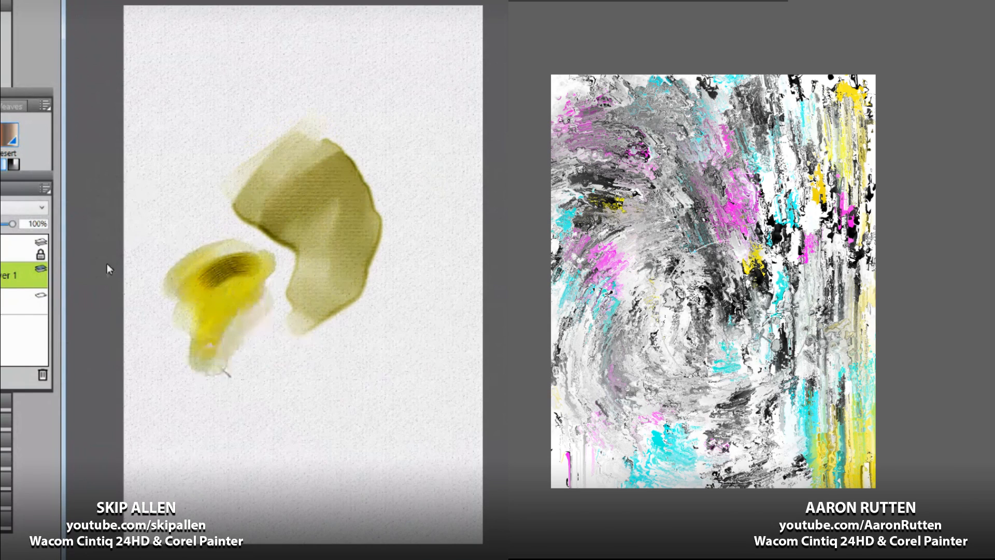
Step: Blend the splatter painting from its lower middle toward the right edge and add a bright yellow dab beneath the yellow brushwork
{"action": "left_click_drag", "start_coordinate": [213, 357], "coordinate": [228, 344]}
{"action": "mouse_move", "coordinate": [772, 355]}
{"action": "left_mouse_down"}
{"action": "mouse_move", "coordinate": [786, 380]}
{"action": "mouse_move", "coordinate": [635, 475]}
{"action": "left_mouse_up"}
{"action": "left_click_drag", "start_coordinate": [228, 345], "coordinate": [244, 344]}
{"action": "left_click_drag", "start_coordinate": [636, 475], "coordinate": [755, 277]}
{"action": "left_click_drag", "start_coordinate": [244, 344], "coordinate": [227, 366]}
{"action": "left_click_drag", "start_coordinate": [754, 277], "coordinate": [787, 222]}
{"action": "left_click_drag", "start_coordinate": [227, 366], "coordinate": [249, 362]}
{"action": "left_click_drag", "start_coordinate": [787, 221], "coordinate": [889, 211]}
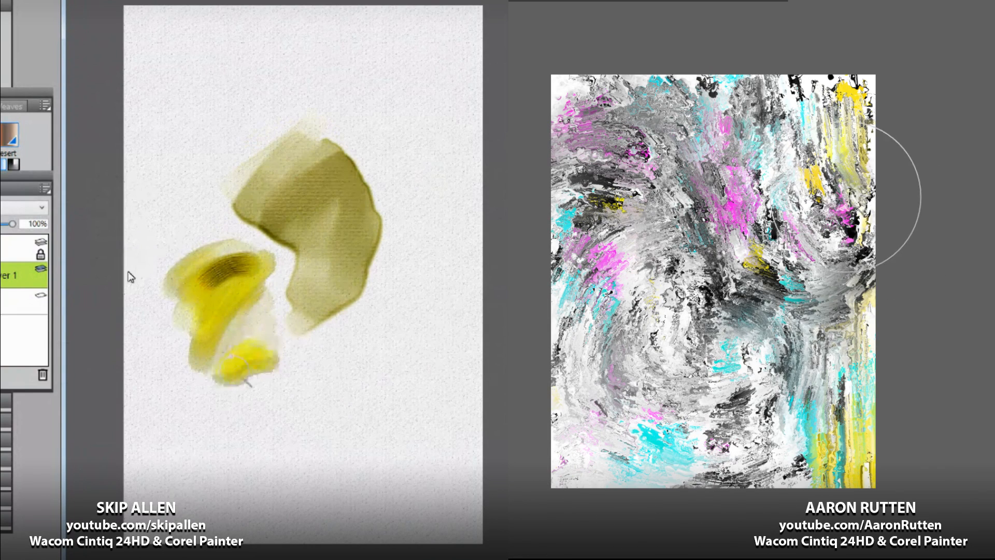
Step: Smear the splatter painting's right edge and lower-right corner, and brush near-black and orange strokes across the bright yellow dab
{"action": "left_click_drag", "start_coordinate": [249, 362], "coordinate": [240, 367]}
{"action": "left_click_drag", "start_coordinate": [889, 211], "coordinate": [833, 122]}
{"action": "left_click_drag", "start_coordinate": [240, 367], "coordinate": [234, 378]}
{"action": "left_click_drag", "start_coordinate": [833, 122], "coordinate": [889, 355]}
{"action": "left_click_drag", "start_coordinate": [233, 378], "coordinate": [252, 394]}
{"action": "left_click_drag", "start_coordinate": [888, 356], "coordinate": [850, 459]}
{"action": "left_click_drag", "start_coordinate": [254, 394], "coordinate": [262, 389]}
{"action": "left_click_drag", "start_coordinate": [850, 460], "coordinate": [772, 455]}
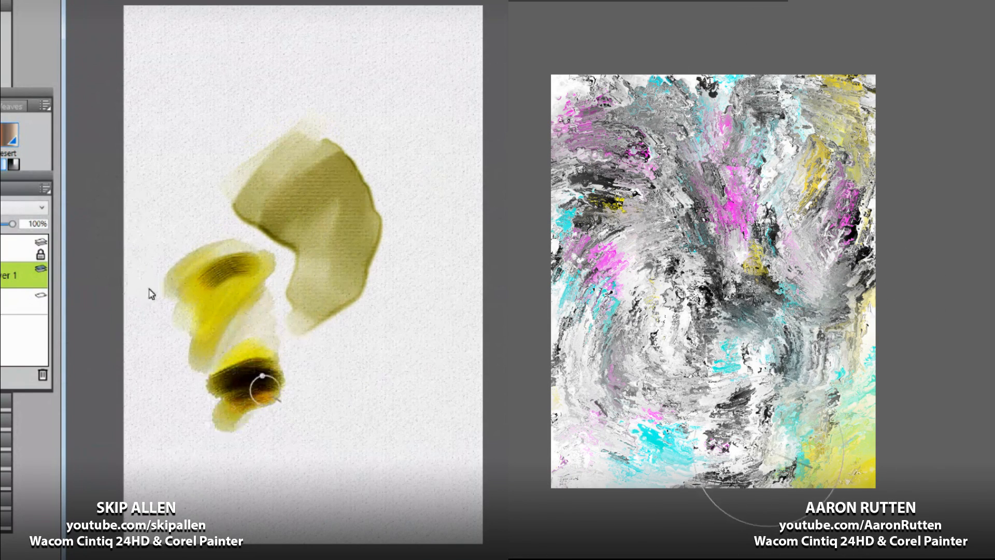
Step: Extend the dark and yellow brushwork into a tapered olive tail, and smear the splatter painting's centre, edges and top
{"action": "left_click_drag", "start_coordinate": [262, 388], "coordinate": [226, 456]}
{"action": "left_click_drag", "start_coordinate": [773, 455], "coordinate": [617, 231]}
{"action": "left_click_drag", "start_coordinate": [227, 456], "coordinate": [241, 435]}
{"action": "left_click_drag", "start_coordinate": [617, 231], "coordinate": [720, 305]}
{"action": "left_click_drag", "start_coordinate": [241, 435], "coordinate": [246, 388]}
{"action": "left_click_drag", "start_coordinate": [721, 306], "coordinate": [767, 346]}
{"action": "left_click_drag", "start_coordinate": [246, 387], "coordinate": [221, 456]}
{"action": "mouse_move", "coordinate": [766, 347]}
{"action": "left_mouse_down"}
{"action": "mouse_move", "coordinate": [704, 477]}
{"action": "mouse_move", "coordinate": [843, 408]}
{"action": "mouse_move", "coordinate": [897, 227]}
{"action": "mouse_move", "coordinate": [898, 83]}
{"action": "left_mouse_up"}
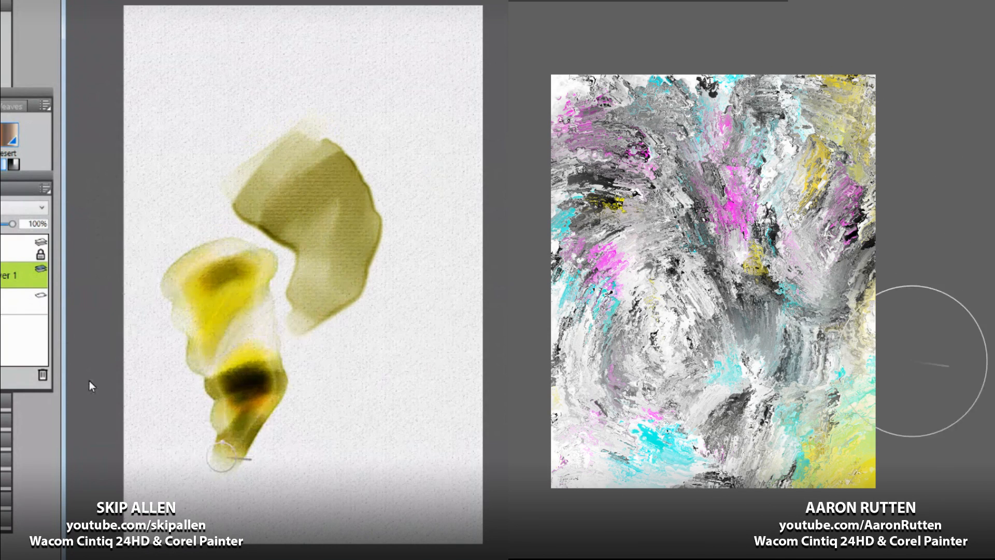
{"action": "mouse_move", "coordinate": [718, 82]}
{"action": "left_mouse_down"}
{"action": "mouse_move", "coordinate": [660, 80]}
{"action": "mouse_move", "coordinate": [527, 111]}
{"action": "mouse_move", "coordinate": [643, 140]}
{"action": "mouse_move", "coordinate": [583, 395]}
{"action": "mouse_move", "coordinate": [702, 542]}
{"action": "mouse_move", "coordinate": [581, 503]}
{"action": "mouse_move", "coordinate": [741, 522]}
{"action": "mouse_move", "coordinate": [805, 507]}
{"action": "mouse_move", "coordinate": [858, 392]}
{"action": "mouse_move", "coordinate": [831, 113]}
{"action": "mouse_move", "coordinate": [631, 111]}
{"action": "mouse_move", "coordinate": [567, 291]}
{"action": "mouse_move", "coordinate": [648, 518]}
{"action": "mouse_move", "coordinate": [856, 411]}
{"action": "mouse_move", "coordinate": [835, 397]}
{"action": "left_mouse_up"}
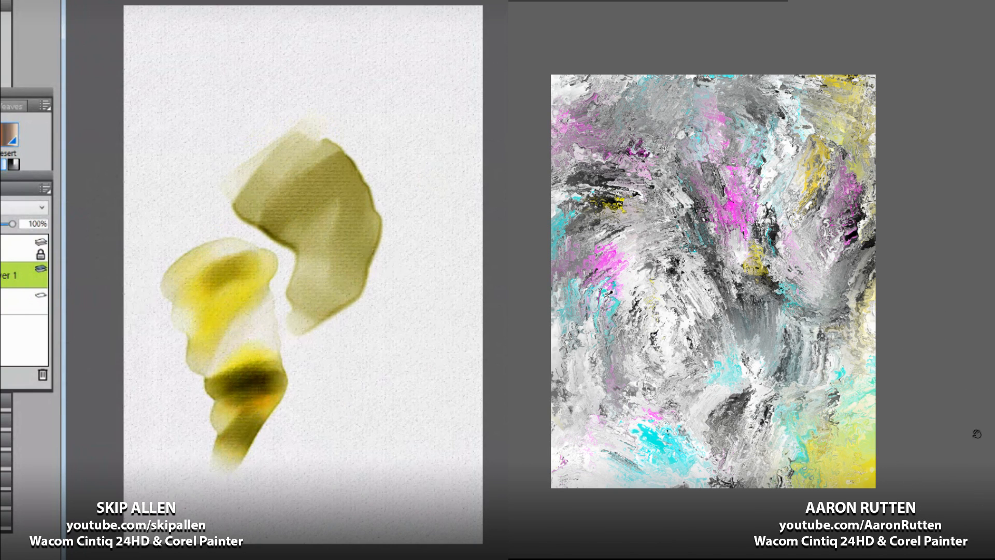
Step: Clear the brushwork from the textured paper and paint a stack of overlapping olive strokes narrowing downward
{"action": "left_click_drag", "start_coordinate": [977, 434], "coordinate": [968, 409]}
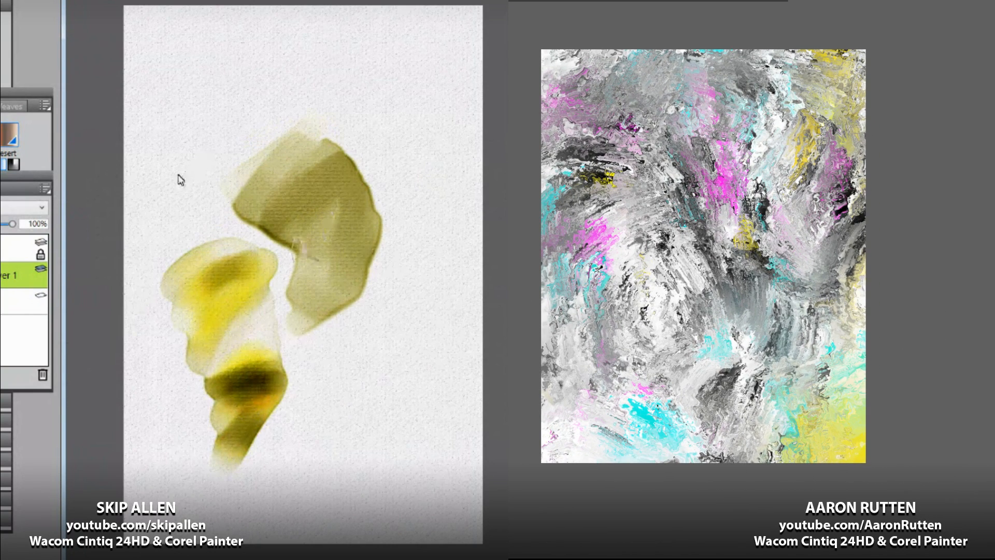
{"action": "left_click", "coordinate": [581, 260]}
{"action": "left_click_drag", "start_coordinate": [688, 324], "coordinate": [700, 357]}
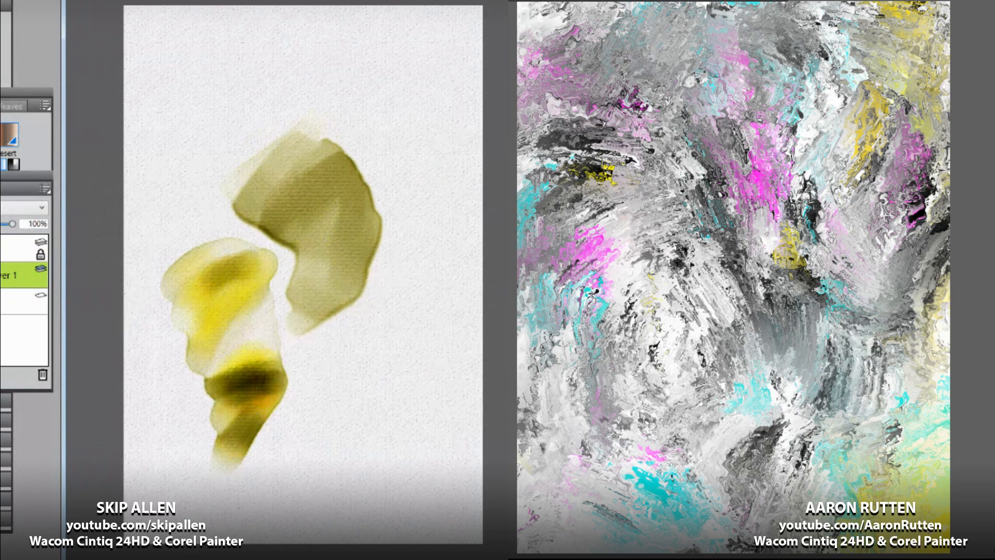
{"action": "key", "text": "Delete"}
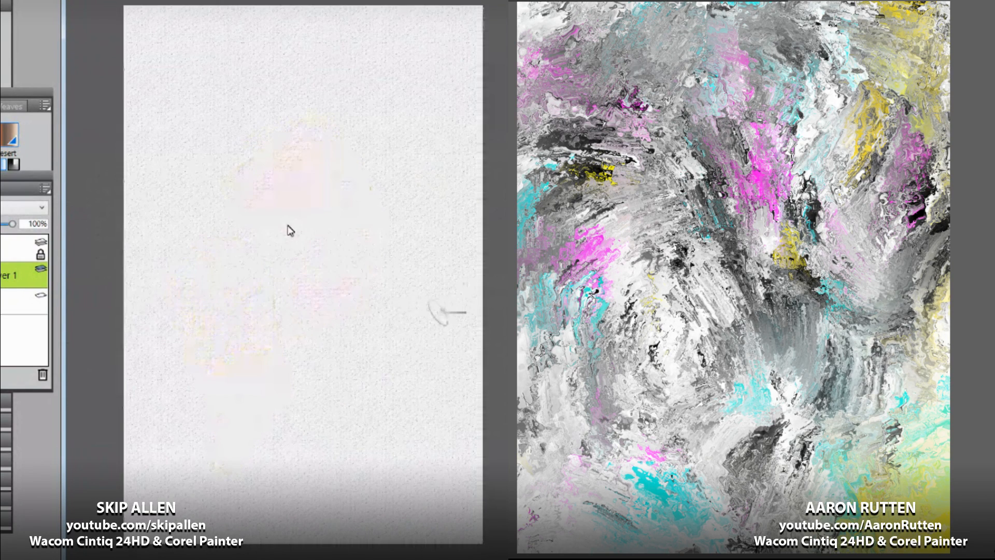
{"action": "mouse_move", "coordinate": [218, 196]}
{"action": "left_mouse_down"}
{"action": "mouse_move", "coordinate": [256, 145]}
{"action": "mouse_move", "coordinate": [333, 130]}
{"action": "mouse_move", "coordinate": [245, 187]}
{"action": "mouse_move", "coordinate": [326, 145]}
{"action": "mouse_move", "coordinate": [233, 187]}
{"action": "mouse_move", "coordinate": [298, 184]}
{"action": "mouse_move", "coordinate": [256, 222]}
{"action": "mouse_move", "coordinate": [340, 163]}
{"action": "mouse_move", "coordinate": [263, 244]}
{"action": "mouse_move", "coordinate": [349, 200]}
{"action": "mouse_move", "coordinate": [311, 233]}
{"action": "mouse_move", "coordinate": [363, 221]}
{"action": "mouse_move", "coordinate": [260, 315]}
{"action": "mouse_move", "coordinate": [306, 259]}
{"action": "mouse_move", "coordinate": [262, 316]}
{"action": "mouse_move", "coordinate": [275, 334]}
{"action": "mouse_move", "coordinate": [381, 280]}
{"action": "mouse_move", "coordinate": [261, 352]}
{"action": "left_mouse_up"}
{"action": "left_click_drag", "start_coordinate": [261, 353], "coordinate": [373, 293]}
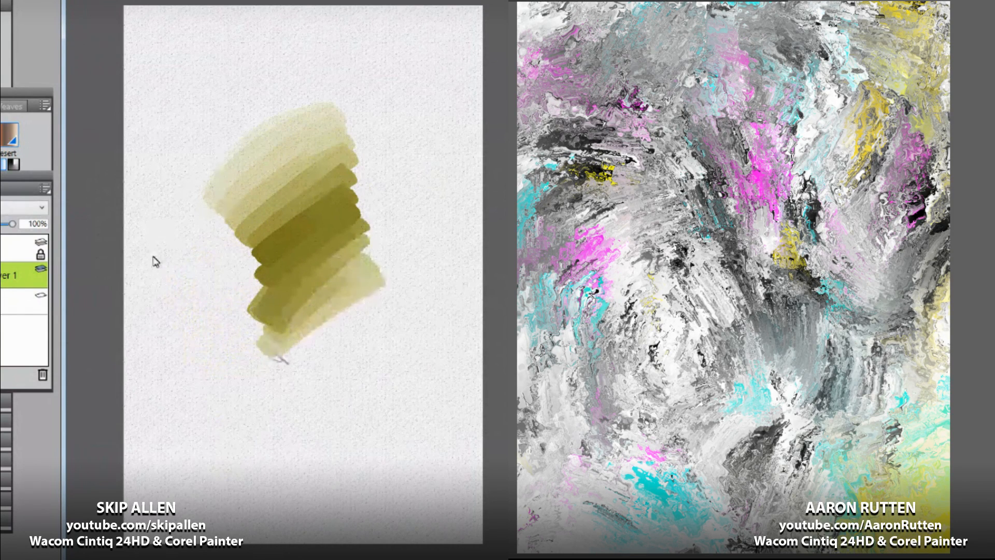
{"action": "mouse_move", "coordinate": [278, 358]}
{"action": "left_mouse_down"}
{"action": "mouse_move", "coordinate": [363, 311]}
{"action": "mouse_move", "coordinate": [290, 371]}
{"action": "mouse_move", "coordinate": [357, 321]}
{"action": "mouse_move", "coordinate": [280, 438]}
{"action": "left_mouse_up"}
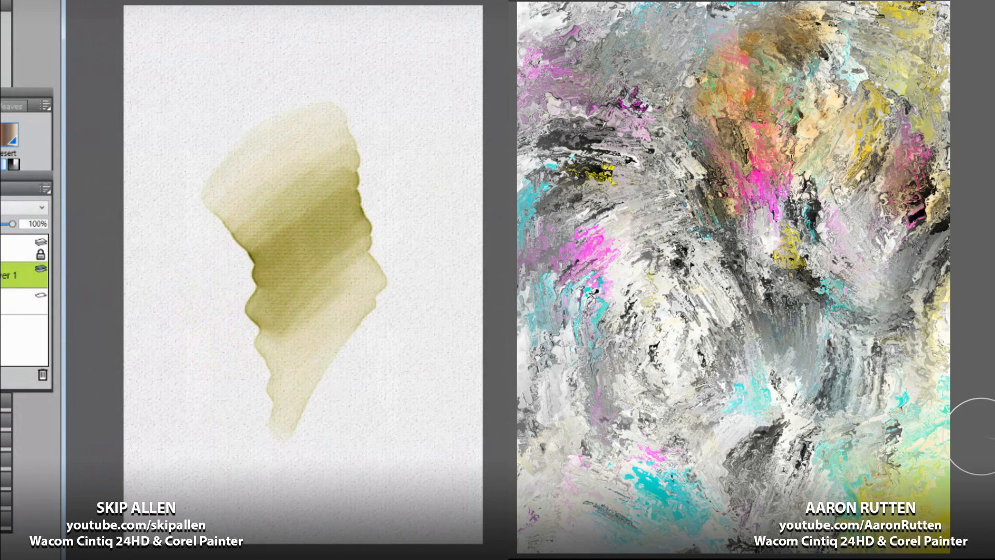
Step: Remove the stacked olive strokes, try a fan-shaped olive wash with a narrow stem, and clear the paper again
{"action": "key", "text": "ctrl+z"}
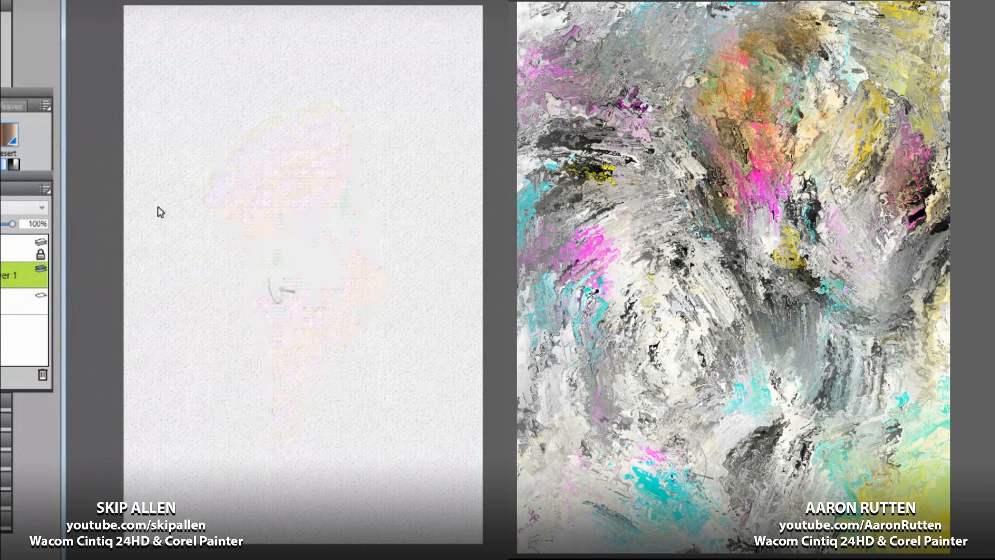
{"action": "mouse_move", "coordinate": [228, 203]}
{"action": "left_mouse_down"}
{"action": "mouse_move", "coordinate": [290, 176]}
{"action": "mouse_move", "coordinate": [243, 232]}
{"action": "mouse_move", "coordinate": [294, 184]}
{"action": "mouse_move", "coordinate": [326, 189]}
{"action": "mouse_move", "coordinate": [360, 162]}
{"action": "mouse_move", "coordinate": [293, 264]}
{"action": "mouse_move", "coordinate": [357, 205]}
{"action": "mouse_move", "coordinate": [356, 213]}
{"action": "mouse_move", "coordinate": [389, 208]}
{"action": "mouse_move", "coordinate": [345, 262]}
{"action": "mouse_move", "coordinate": [366, 256]}
{"action": "mouse_move", "coordinate": [306, 311]}
{"action": "mouse_move", "coordinate": [329, 312]}
{"action": "mouse_move", "coordinate": [293, 363]}
{"action": "mouse_move", "coordinate": [293, 391]}
{"action": "left_mouse_up"}
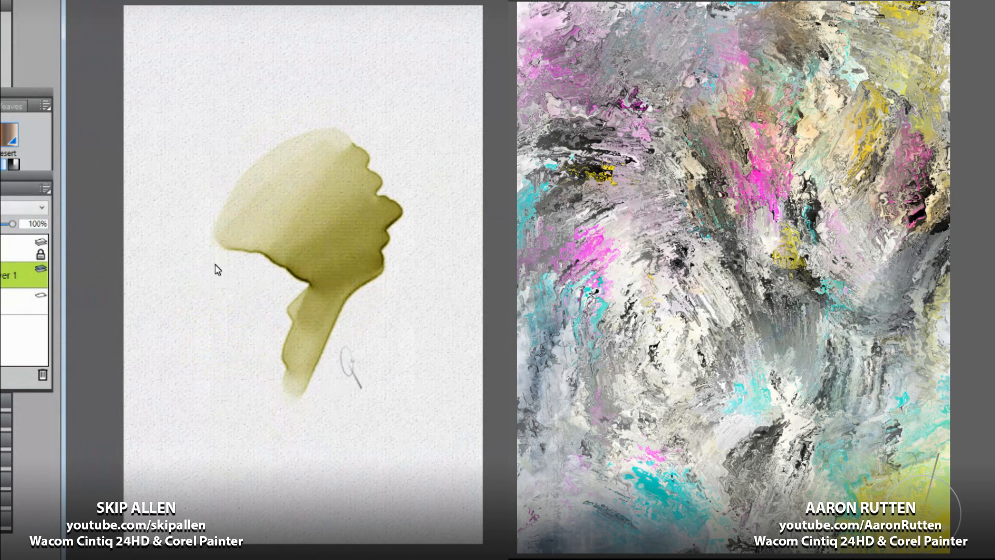
{"action": "key", "text": "ctrl+z"}
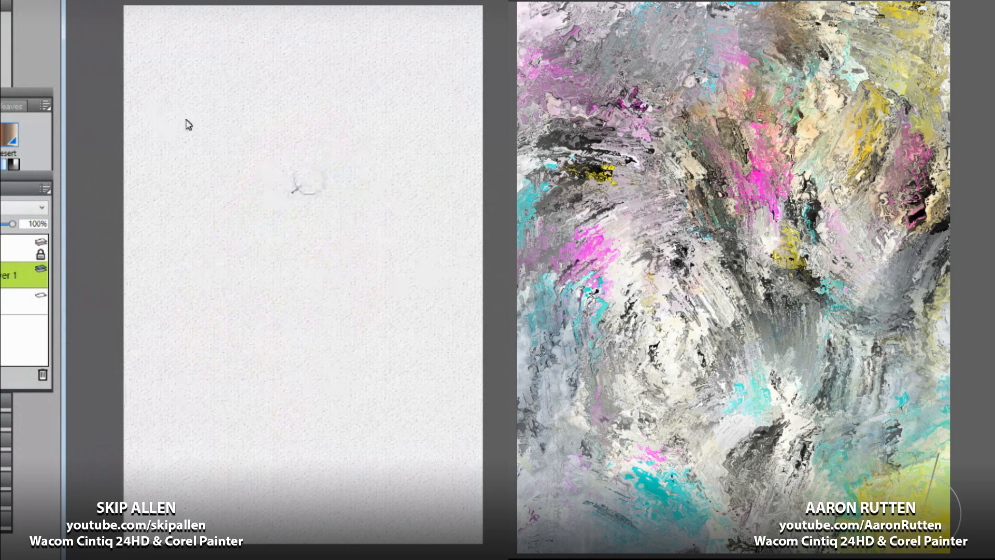
{"action": "right_click", "coordinate": [323, 183]}
{"action": "left_click", "coordinate": [385, 237]}
{"action": "left_click", "coordinate": [264, 222]}
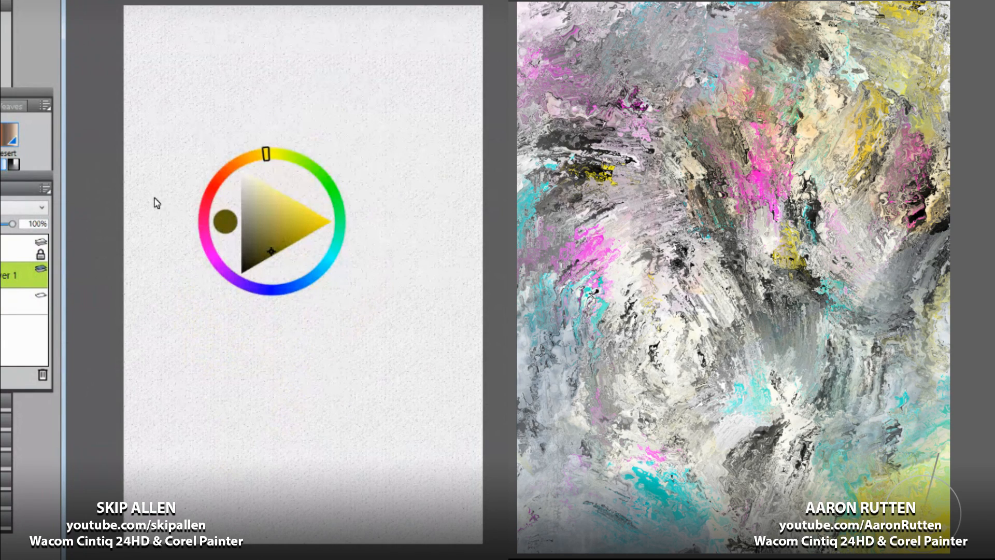
{"action": "left_click", "coordinate": [159, 201]}
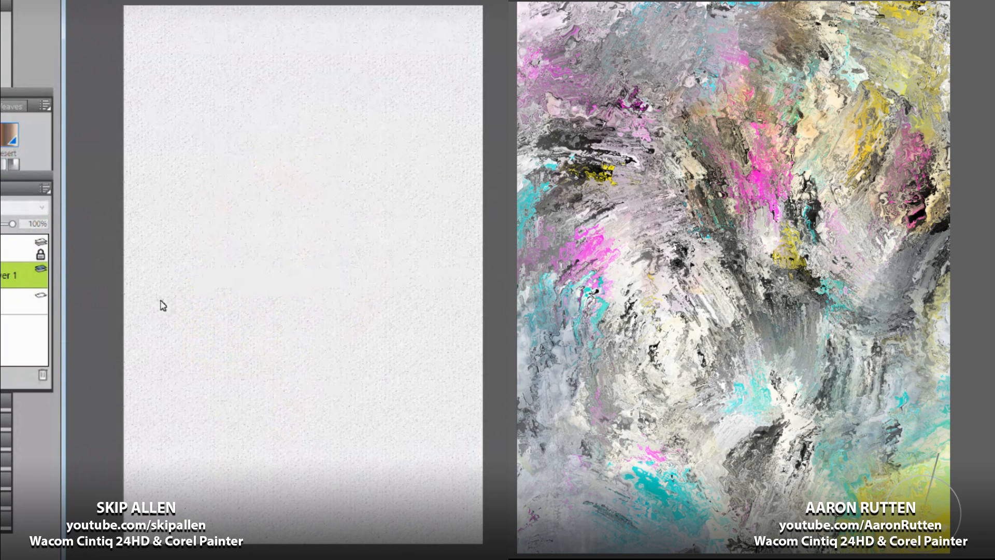
{"action": "key", "text": "F12"}
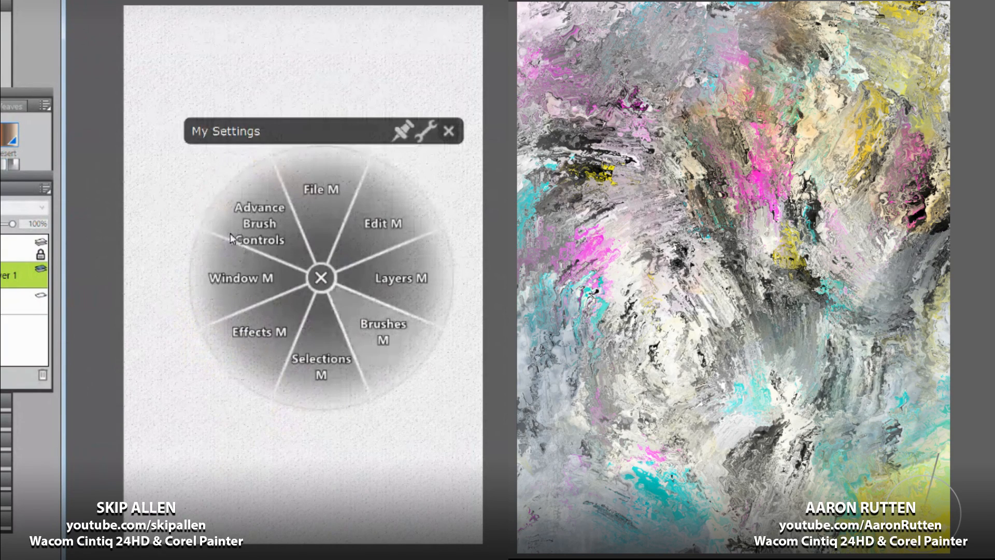
{"action": "left_click", "coordinate": [383, 332]}
{"action": "left_click", "coordinate": [249, 311]}
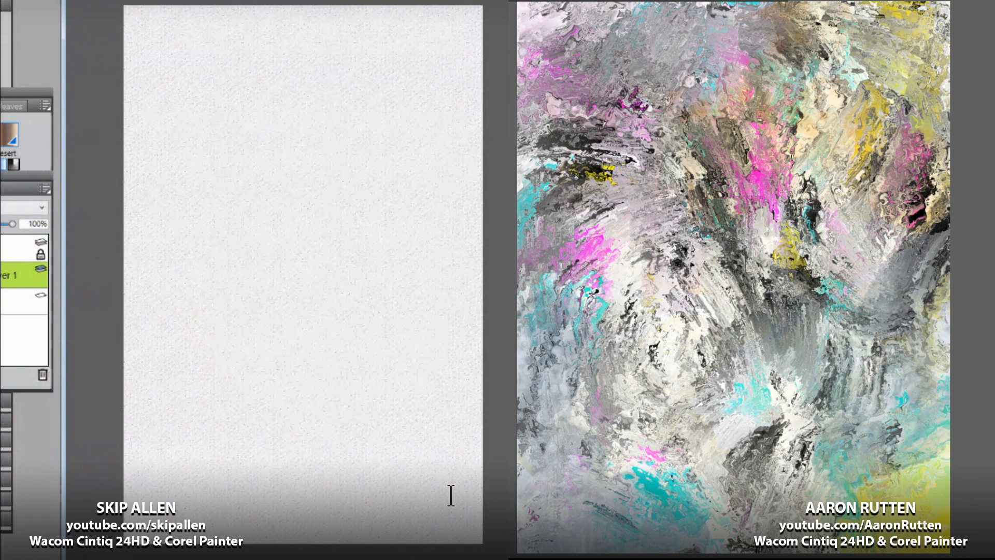
Step: Open the Temporal Color Palette from the brush commands and pick a muted grey-blue
{"action": "right_click", "coordinate": [299, 326]}
{"action": "left_click", "coordinate": [331, 367]}
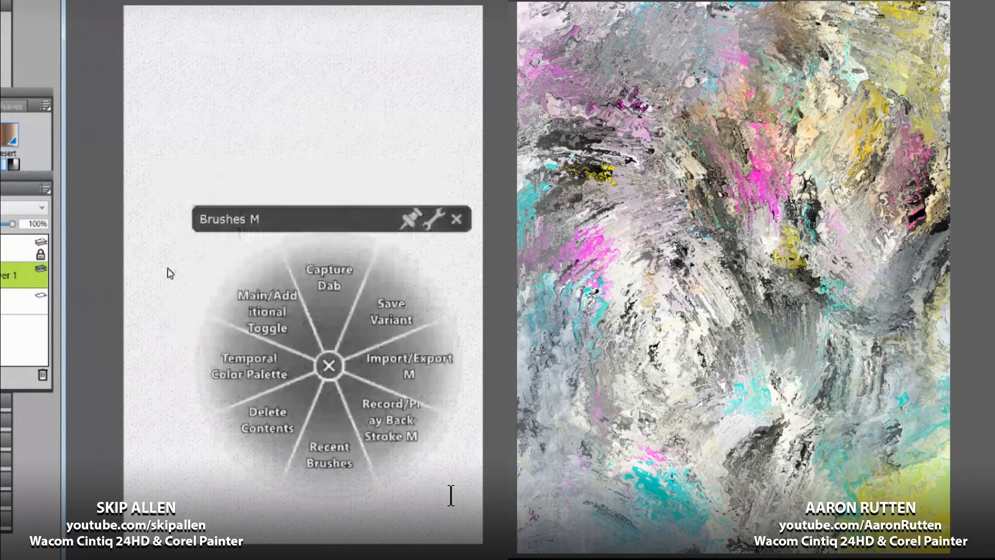
{"action": "left_click", "coordinate": [248, 365]}
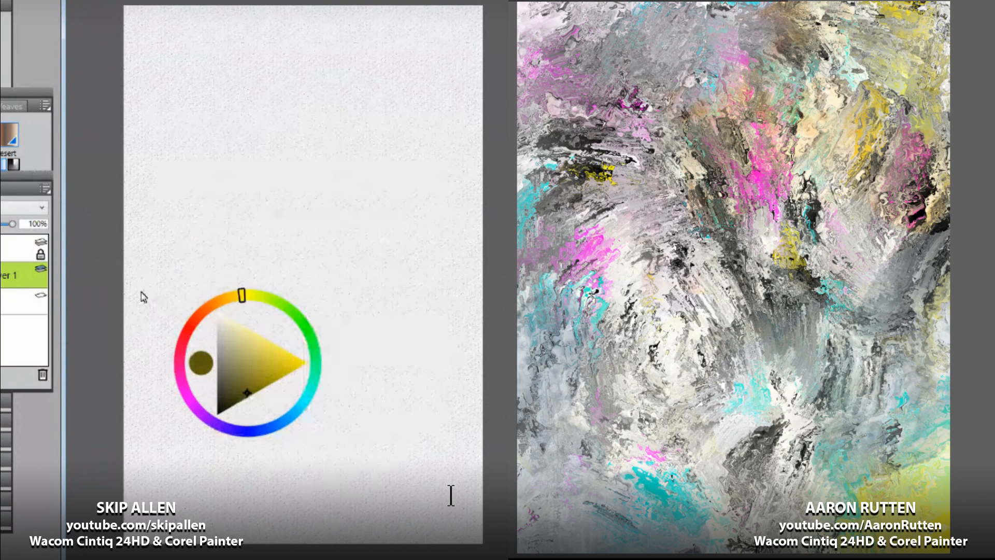
{"action": "left_click", "coordinate": [263, 430]}
{"action": "left_click", "coordinate": [289, 356]}
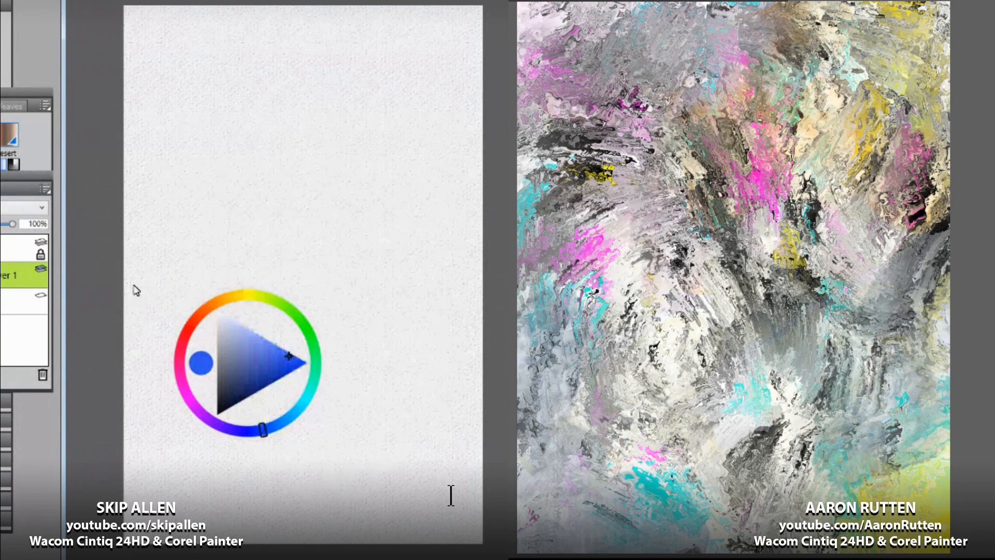
{"action": "left_click_drag", "start_coordinate": [289, 356], "coordinate": [233, 351]}
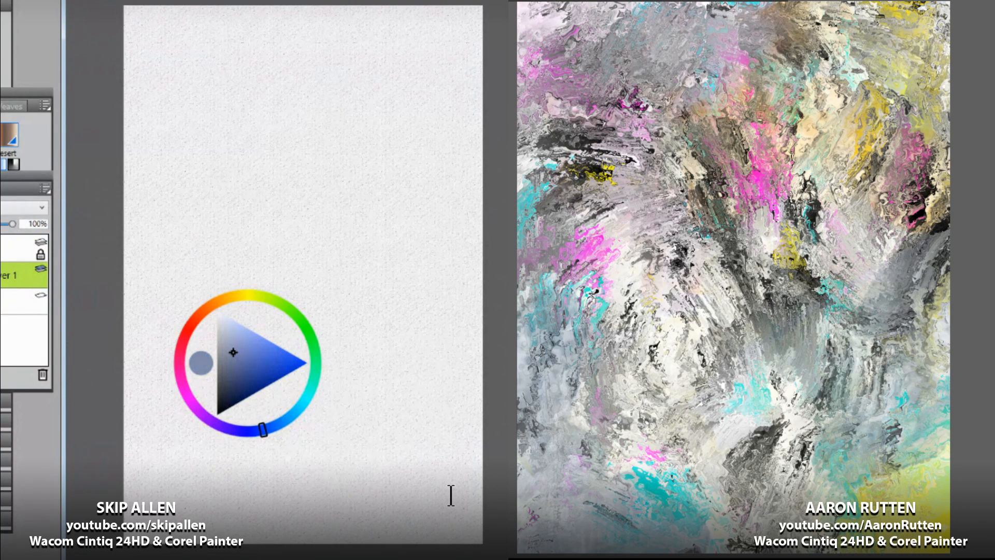
{"action": "key", "text": "ctrl+alt+1"}
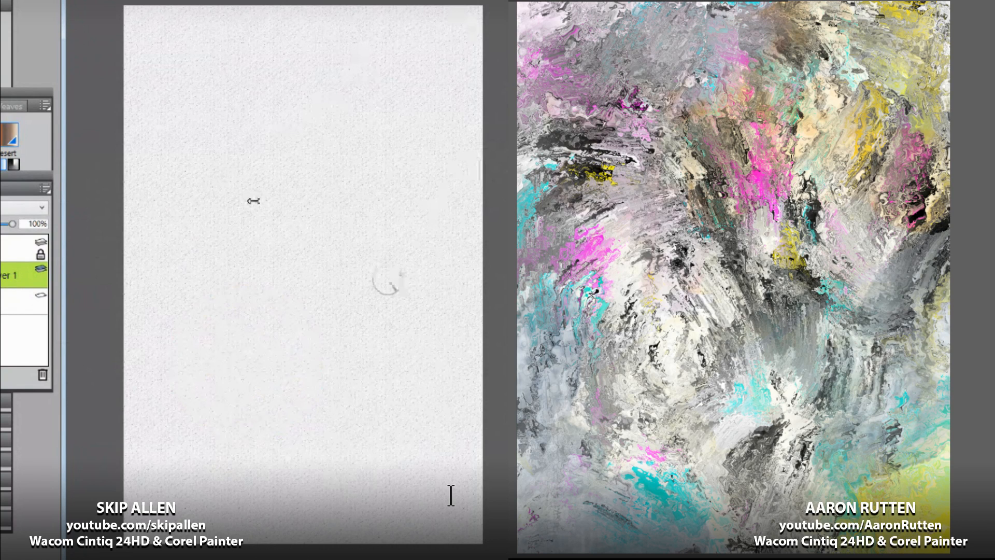
Step: Bring up the Temporal Color Palette again and change the brush colour to a muted orange-tan
{"action": "right_click", "coordinate": [385, 278]}
{"action": "left_click", "coordinate": [430, 322]}
{"action": "left_click", "coordinate": [324, 305]}
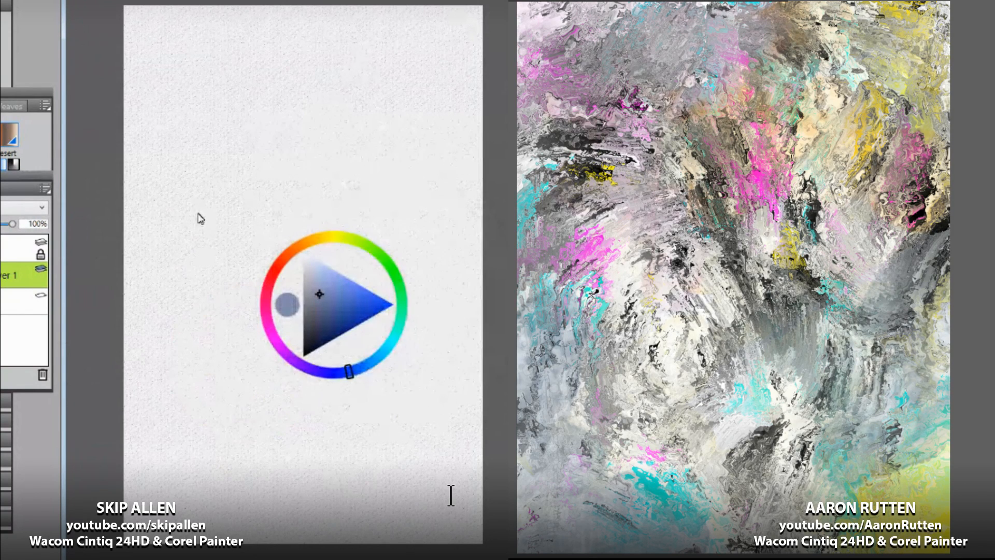
{"action": "left_click_drag", "start_coordinate": [319, 294], "coordinate": [313, 290]}
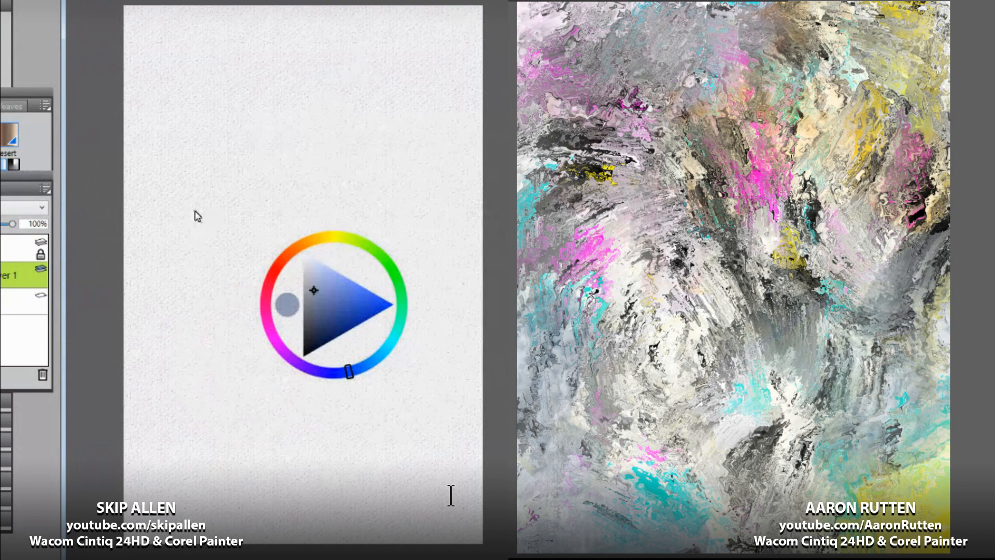
{"action": "mouse_move", "coordinate": [313, 290]}
{"action": "left_mouse_down"}
{"action": "mouse_move", "coordinate": [315, 342]}
{"action": "mouse_move", "coordinate": [334, 333]}
{"action": "mouse_move", "coordinate": [329, 306]}
{"action": "mouse_move", "coordinate": [339, 301]}
{"action": "left_mouse_up"}
{"action": "left_click", "coordinate": [330, 237]}
{"action": "left_click", "coordinate": [316, 338]}
{"action": "left_click_drag", "start_coordinate": [326, 237], "coordinate": [305, 242]}
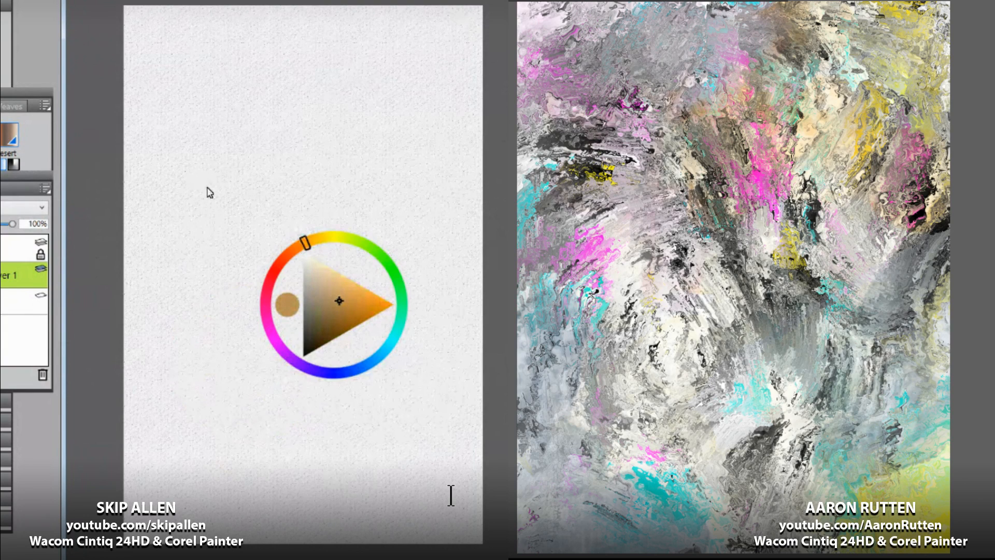
Step: Change the brush colour to a dark olive-brown with the Temporal Color Palette and paint a hollow teardrop wash on the textured paper
{"action": "left_click_drag", "start_coordinate": [339, 301], "coordinate": [347, 295]}
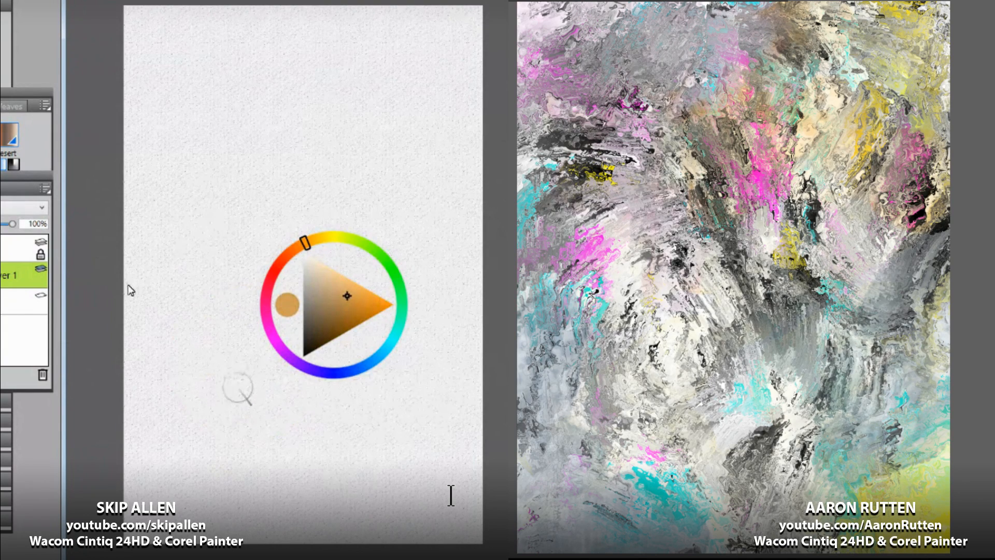
{"action": "key", "text": "shift+x"}
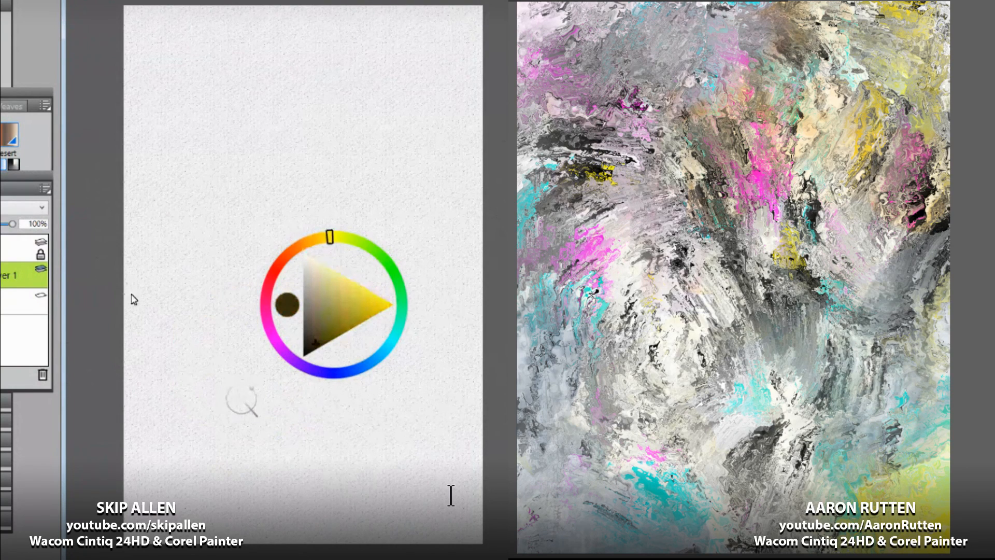
{"action": "key", "text": "ctrl+alt+1"}
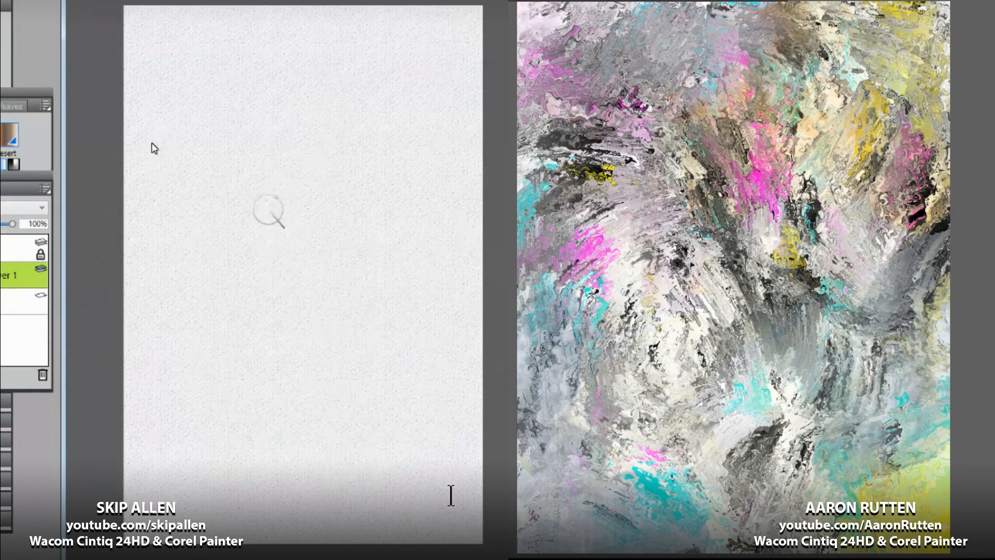
{"action": "mouse_move", "coordinate": [268, 212]}
{"action": "left_mouse_down"}
{"action": "mouse_move", "coordinate": [277, 185]}
{"action": "mouse_move", "coordinate": [260, 260]}
{"action": "mouse_move", "coordinate": [276, 278]}
{"action": "mouse_move", "coordinate": [319, 286]}
{"action": "mouse_move", "coordinate": [298, 287]}
{"action": "mouse_move", "coordinate": [269, 252]}
{"action": "mouse_move", "coordinate": [274, 209]}
{"action": "mouse_move", "coordinate": [301, 160]}
{"action": "mouse_move", "coordinate": [291, 166]}
{"action": "mouse_move", "coordinate": [268, 239]}
{"action": "mouse_move", "coordinate": [276, 260]}
{"action": "mouse_move", "coordinate": [279, 200]}
{"action": "mouse_move", "coordinate": [287, 272]}
{"action": "mouse_move", "coordinate": [311, 282]}
{"action": "mouse_move", "coordinate": [302, 280]}
{"action": "mouse_move", "coordinate": [339, 264]}
{"action": "mouse_move", "coordinate": [341, 247]}
{"action": "mouse_move", "coordinate": [323, 258]}
{"action": "mouse_move", "coordinate": [335, 251]}
{"action": "mouse_move", "coordinate": [331, 226]}
{"action": "mouse_move", "coordinate": [340, 253]}
{"action": "mouse_move", "coordinate": [321, 285]}
{"action": "mouse_move", "coordinate": [332, 251]}
{"action": "mouse_move", "coordinate": [320, 184]}
{"action": "mouse_move", "coordinate": [344, 264]}
{"action": "mouse_move", "coordinate": [346, 218]}
{"action": "mouse_move", "coordinate": [305, 176]}
{"action": "mouse_move", "coordinate": [322, 167]}
{"action": "mouse_move", "coordinate": [306, 185]}
{"action": "mouse_move", "coordinate": [292, 175]}
{"action": "mouse_move", "coordinate": [301, 170]}
{"action": "mouse_move", "coordinate": [286, 239]}
{"action": "mouse_move", "coordinate": [305, 218]}
{"action": "mouse_move", "coordinate": [310, 249]}
{"action": "mouse_move", "coordinate": [278, 263]}
{"action": "mouse_move", "coordinate": [286, 218]}
{"action": "mouse_move", "coordinate": [274, 249]}
{"action": "mouse_move", "coordinate": [310, 292]}
{"action": "left_mouse_up"}
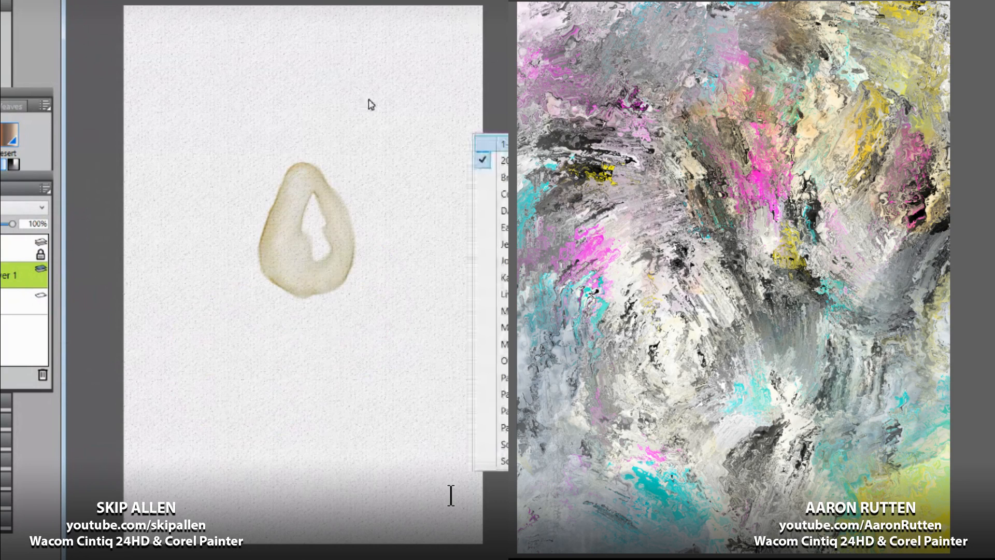
Step: Save the abstract painting as abstract2.rif, replacing the existing file
{"action": "left_click", "coordinate": [374, 308]}
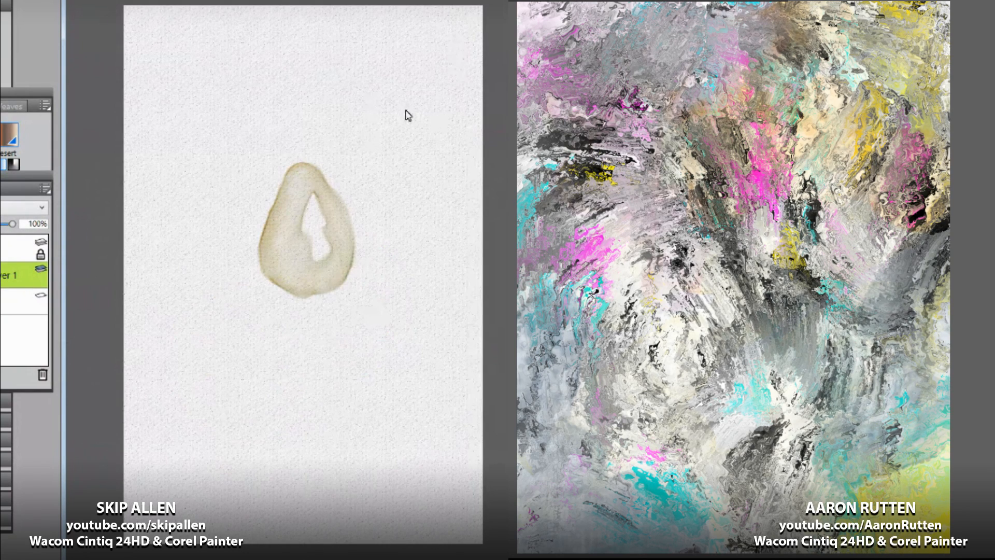
{"action": "key", "text": "ctrl+shift+s"}
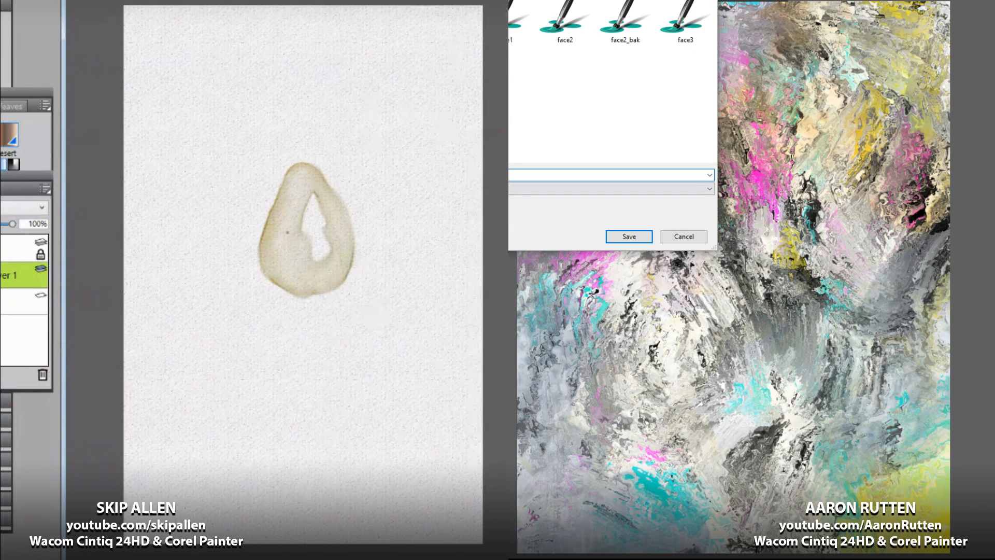
{"action": "left_click", "coordinate": [628, 238]}
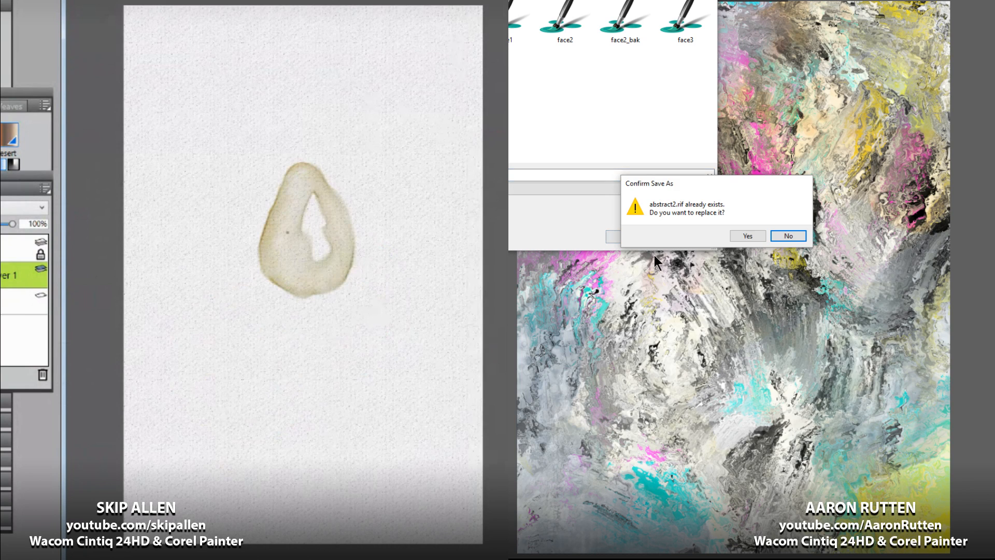
{"action": "left_click", "coordinate": [748, 235]}
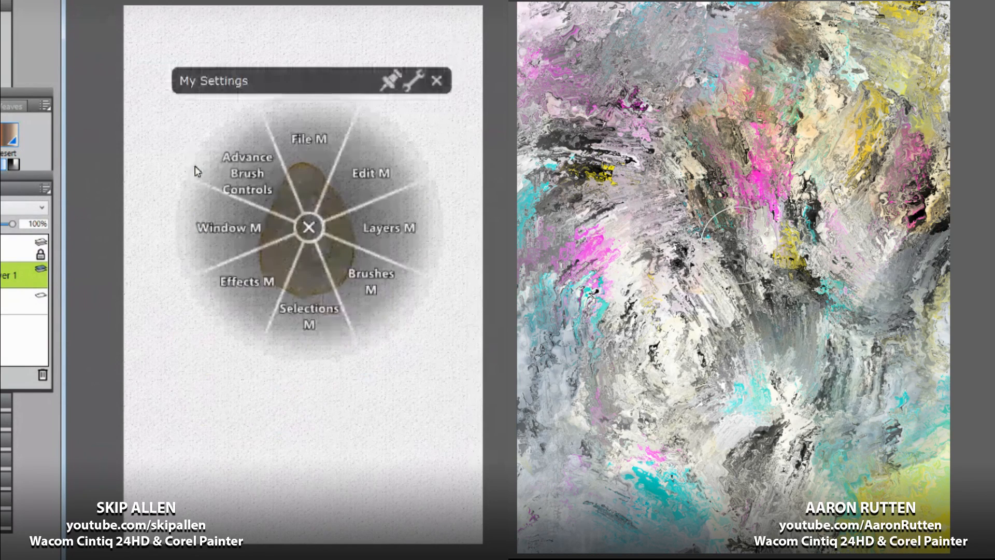
Step: Remove the teardrop wash from the textured paper and scribble dense, grainy olive strokes in its upper half
{"action": "key", "text": "Escape"}
{"action": "key", "text": "ctrl+z"}
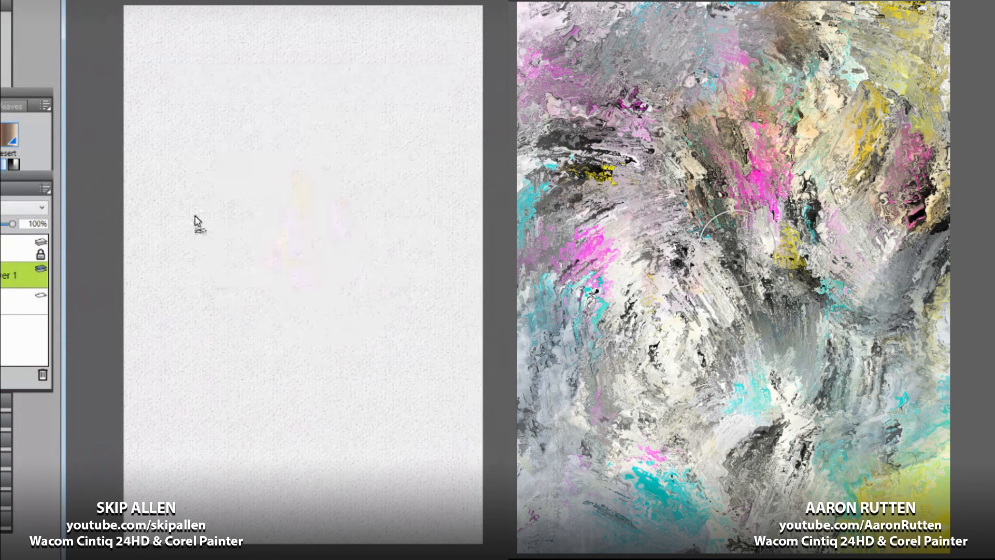
{"action": "mouse_move", "coordinate": [223, 243]}
{"action": "left_mouse_down"}
{"action": "mouse_move", "coordinate": [276, 187]}
{"action": "mouse_move", "coordinate": [327, 178]}
{"action": "mouse_move", "coordinate": [263, 220]}
{"action": "mouse_move", "coordinate": [312, 194]}
{"action": "mouse_move", "coordinate": [273, 212]}
{"action": "mouse_move", "coordinate": [300, 188]}
{"action": "mouse_move", "coordinate": [296, 160]}
{"action": "mouse_move", "coordinate": [297, 202]}
{"action": "mouse_move", "coordinate": [320, 187]}
{"action": "mouse_move", "coordinate": [171, 104]}
{"action": "mouse_move", "coordinate": [214, 100]}
{"action": "mouse_move", "coordinate": [176, 131]}
{"action": "mouse_move", "coordinate": [206, 106]}
{"action": "mouse_move", "coordinate": [184, 92]}
{"action": "mouse_move", "coordinate": [150, 117]}
{"action": "mouse_move", "coordinate": [168, 98]}
{"action": "mouse_move", "coordinate": [157, 115]}
{"action": "mouse_move", "coordinate": [157, 99]}
{"action": "mouse_move", "coordinate": [128, 103]}
{"action": "mouse_move", "coordinate": [185, 96]}
{"action": "mouse_move", "coordinate": [148, 95]}
{"action": "mouse_move", "coordinate": [160, 86]}
{"action": "mouse_move", "coordinate": [141, 115]}
{"action": "mouse_move", "coordinate": [143, 150]}
{"action": "mouse_move", "coordinate": [266, 224]}
{"action": "mouse_move", "coordinate": [307, 212]}
{"action": "mouse_move", "coordinate": [374, 221]}
{"action": "mouse_move", "coordinate": [315, 219]}
{"action": "mouse_move", "coordinate": [307, 222]}
{"action": "mouse_move", "coordinate": [319, 229]}
{"action": "mouse_move", "coordinate": [254, 236]}
{"action": "left_mouse_up"}
Step: Clear the abstract painting to a blank white canvas and undo the grainy olive scribble on the textured paper
{"action": "key", "text": "Delete"}
{"action": "key", "text": "ctrl+d"}
{"action": "key", "text": "ctrl+shift+s"}
{"action": "key", "text": "Return"}
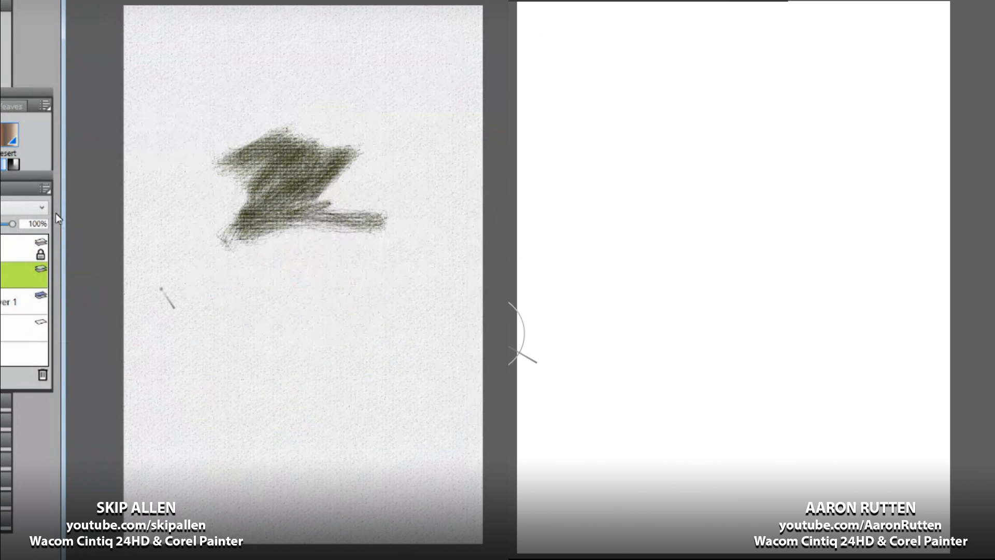
{"action": "key", "text": "ctrl+z"}
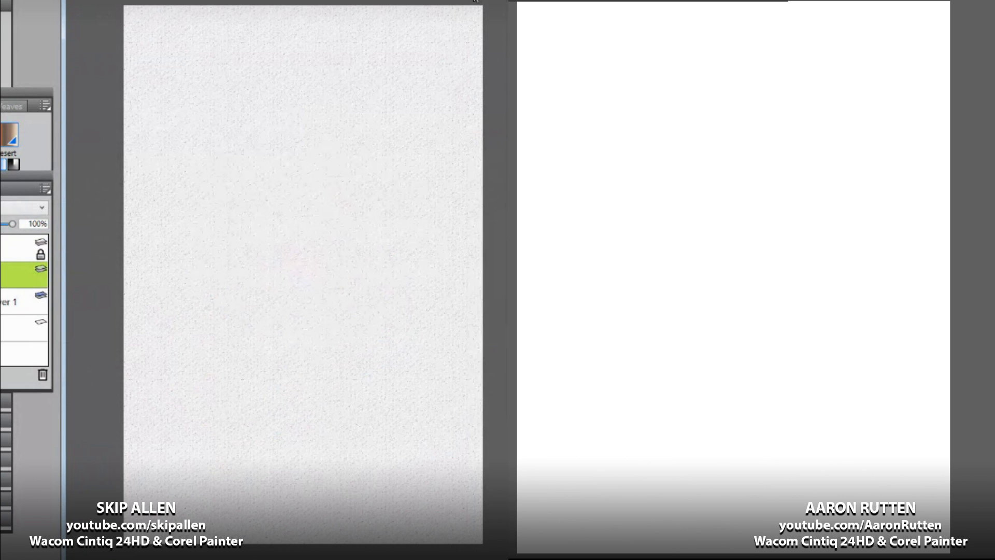
Step: Scatter pale yellow, tan and pink blotches over the blank white canvas, and try furry olive strokes on the textured paper before undoing them
{"action": "mouse_move", "coordinate": [636, 21]}
{"action": "left_mouse_down"}
{"action": "mouse_move", "coordinate": [575, 86]}
{"action": "mouse_move", "coordinate": [518, 192]}
{"action": "mouse_move", "coordinate": [589, 227]}
{"action": "mouse_move", "coordinate": [801, 178]}
{"action": "mouse_move", "coordinate": [944, 248]}
{"action": "mouse_move", "coordinate": [720, 360]}
{"action": "mouse_move", "coordinate": [607, 435]}
{"action": "mouse_move", "coordinate": [686, 422]}
{"action": "mouse_move", "coordinate": [691, 460]}
{"action": "mouse_move", "coordinate": [837, 462]}
{"action": "mouse_move", "coordinate": [813, 463]}
{"action": "left_mouse_up"}
{"action": "mouse_move", "coordinate": [187, 124]}
{"action": "left_mouse_down"}
{"action": "mouse_move", "coordinate": [259, 91]}
{"action": "mouse_move", "coordinate": [272, 72]}
{"action": "mouse_move", "coordinate": [223, 101]}
{"action": "mouse_move", "coordinate": [254, 119]}
{"action": "left_mouse_up"}
{"action": "mouse_move", "coordinate": [117, 63]}
{"action": "left_mouse_down"}
{"action": "mouse_move", "coordinate": [137, 4]}
{"action": "mouse_move", "coordinate": [162, 33]}
{"action": "mouse_move", "coordinate": [176, 84]}
{"action": "mouse_move", "coordinate": [197, 49]}
{"action": "mouse_move", "coordinate": [276, 42]}
{"action": "left_mouse_up"}
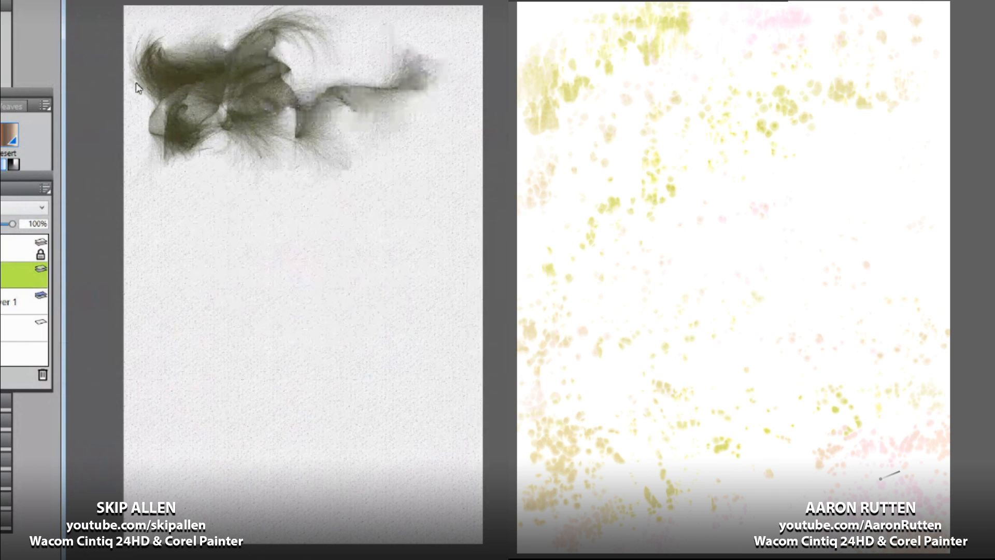
{"action": "key", "text": "ctrl+z"}
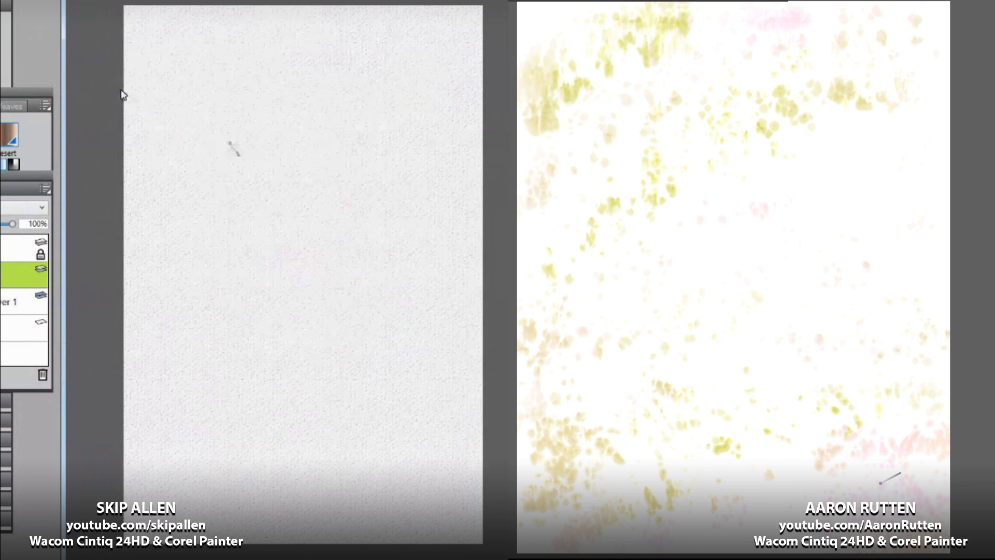
Step: Add more tan, pink and yellow splatters to the white canvas, and try denser furry olive strokes on the textured paper before clearing them
{"action": "left_click_drag", "start_coordinate": [233, 147], "coordinate": [226, 148]}
{"action": "mouse_move", "coordinate": [123, 101]}
{"action": "left_mouse_down"}
{"action": "mouse_move", "coordinate": [232, 89]}
{"action": "mouse_move", "coordinate": [24, 105]}
{"action": "mouse_move", "coordinate": [148, 107]}
{"action": "mouse_move", "coordinate": [230, 91]}
{"action": "mouse_move", "coordinate": [217, 103]}
{"action": "mouse_move", "coordinate": [202, 79]}
{"action": "mouse_move", "coordinate": [192, 98]}
{"action": "mouse_move", "coordinate": [199, 74]}
{"action": "mouse_move", "coordinate": [180, 89]}
{"action": "mouse_move", "coordinate": [207, 91]}
{"action": "mouse_move", "coordinate": [223, 72]}
{"action": "mouse_move", "coordinate": [248, 76]}
{"action": "mouse_move", "coordinate": [235, 57]}
{"action": "mouse_move", "coordinate": [240, 67]}
{"action": "mouse_move", "coordinate": [289, 75]}
{"action": "left_mouse_up"}
{"action": "key", "text": "ctrl+z"}
{"action": "mouse_move", "coordinate": [708, 312]}
{"action": "left_mouse_down"}
{"action": "mouse_move", "coordinate": [683, 270]}
{"action": "mouse_move", "coordinate": [818, 345]}
{"action": "left_mouse_up"}
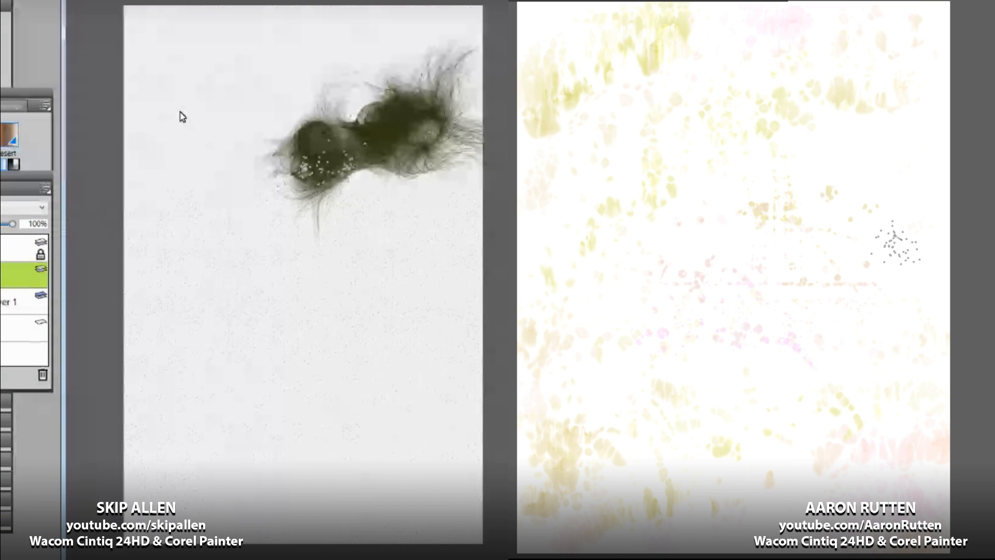
{"action": "mouse_move", "coordinate": [895, 244]}
{"action": "left_mouse_down"}
{"action": "mouse_move", "coordinate": [902, 188]}
{"action": "mouse_move", "coordinate": [895, 243]}
{"action": "mouse_move", "coordinate": [906, 268]}
{"action": "left_mouse_up"}
{"action": "mouse_move", "coordinate": [335, 169]}
{"action": "left_mouse_down"}
{"action": "mouse_move", "coordinate": [411, 211]}
{"action": "mouse_move", "coordinate": [428, 149]}
{"action": "mouse_move", "coordinate": [411, 158]}
{"action": "mouse_move", "coordinate": [406, 143]}
{"action": "left_mouse_up"}
{"action": "mouse_move", "coordinate": [282, 84]}
{"action": "left_mouse_down"}
{"action": "mouse_move", "coordinate": [295, 42]}
{"action": "mouse_move", "coordinate": [261, 39]}
{"action": "mouse_move", "coordinate": [322, 7]}
{"action": "mouse_move", "coordinate": [313, 65]}
{"action": "mouse_move", "coordinate": [330, 95]}
{"action": "left_mouse_up"}
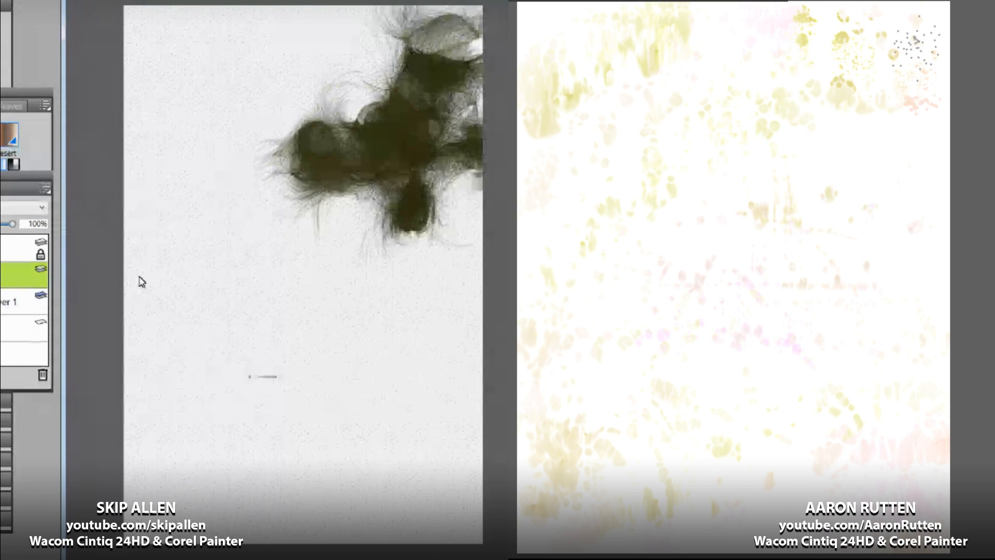
{"action": "key", "text": "ctrl+z"}
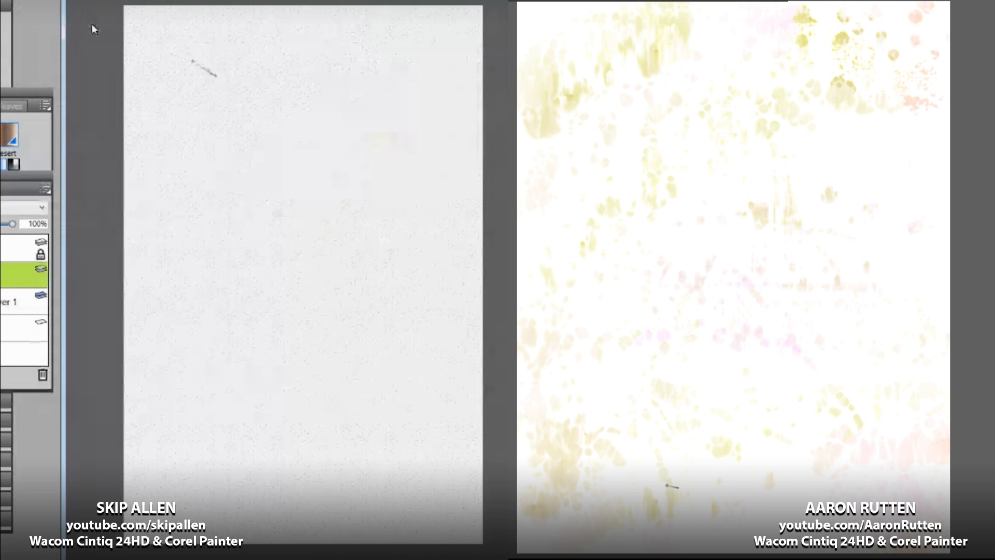
Step: Paint furry dark olive strokes across the top of the textured paper and try a bright yellow splatter through the white canvas's centre
{"action": "mouse_move", "coordinate": [205, 68]}
{"action": "left_mouse_down"}
{"action": "mouse_move", "coordinate": [151, 129]}
{"action": "mouse_move", "coordinate": [197, 150]}
{"action": "mouse_move", "coordinate": [171, 86]}
{"action": "mouse_move", "coordinate": [337, 31]}
{"action": "mouse_move", "coordinate": [290, 20]}
{"action": "left_mouse_up"}
{"action": "mouse_move", "coordinate": [147, 10]}
{"action": "left_mouse_down"}
{"action": "mouse_move", "coordinate": [181, 41]}
{"action": "mouse_move", "coordinate": [174, 7]}
{"action": "mouse_move", "coordinate": [207, 1]}
{"action": "mouse_move", "coordinate": [169, 5]}
{"action": "mouse_move", "coordinate": [136, 26]}
{"action": "mouse_move", "coordinate": [142, 39]}
{"action": "mouse_move", "coordinate": [198, 53]}
{"action": "mouse_move", "coordinate": [192, 71]}
{"action": "mouse_move", "coordinate": [236, 66]}
{"action": "mouse_move", "coordinate": [217, 50]}
{"action": "mouse_move", "coordinate": [226, 0]}
{"action": "mouse_move", "coordinate": [244, 18]}
{"action": "mouse_move", "coordinate": [240, 48]}
{"action": "mouse_move", "coordinate": [260, 0]}
{"action": "mouse_move", "coordinate": [284, 1]}
{"action": "mouse_move", "coordinate": [251, 43]}
{"action": "mouse_move", "coordinate": [285, 0]}
{"action": "mouse_move", "coordinate": [274, 52]}
{"action": "mouse_move", "coordinate": [226, 80]}
{"action": "mouse_move", "coordinate": [260, 83]}
{"action": "mouse_move", "coordinate": [234, 105]}
{"action": "left_mouse_up"}
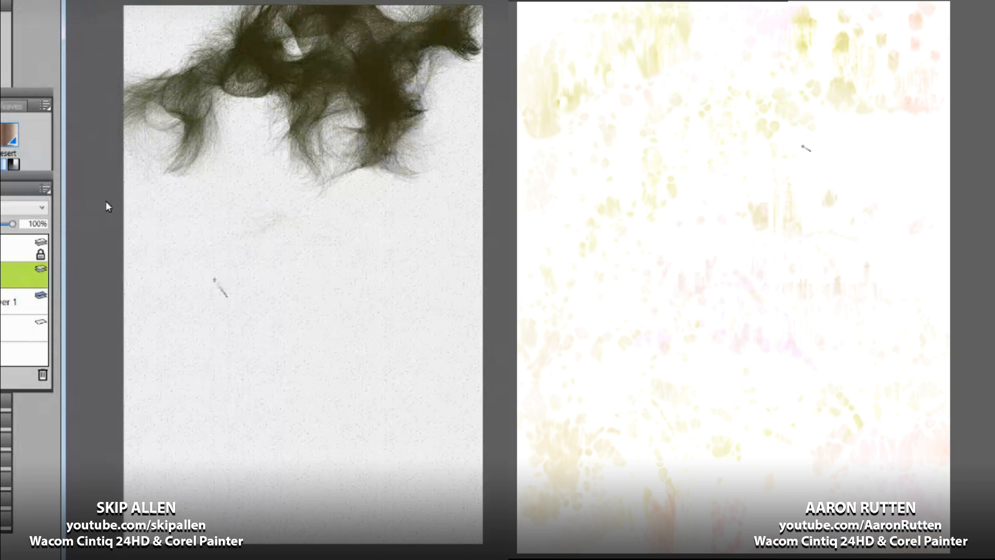
{"action": "left_click_drag", "start_coordinate": [803, 147], "coordinate": [810, 158]}
{"action": "mouse_move", "coordinate": [820, 242]}
{"action": "left_mouse_down"}
{"action": "mouse_move", "coordinate": [733, 325]}
{"action": "mouse_move", "coordinate": [695, 397]}
{"action": "mouse_move", "coordinate": [695, 417]}
{"action": "left_mouse_up"}
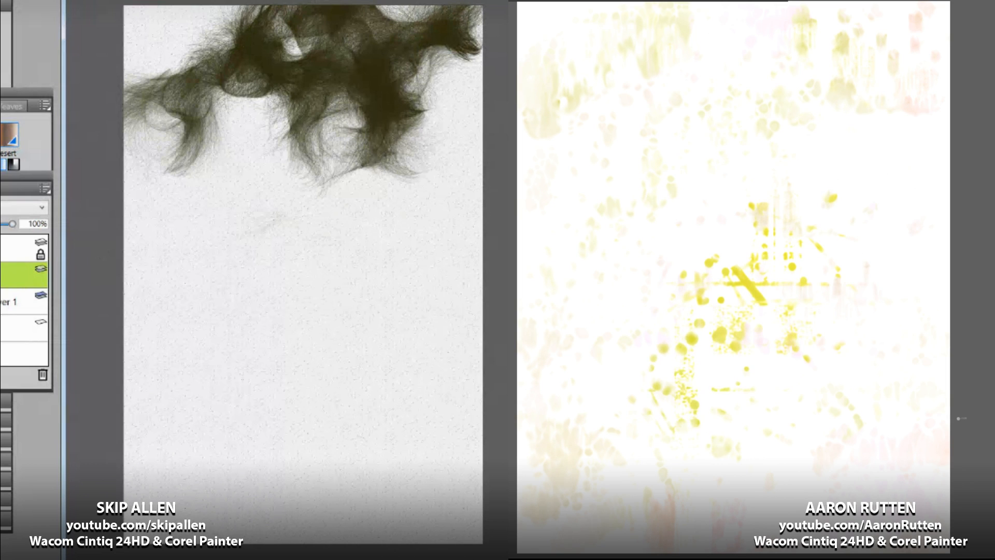
Step: Undo the bright yellow splatter, merge the furry olive layer into the canvas and add a new layer above it
{"action": "key", "text": "ctrl+e"}
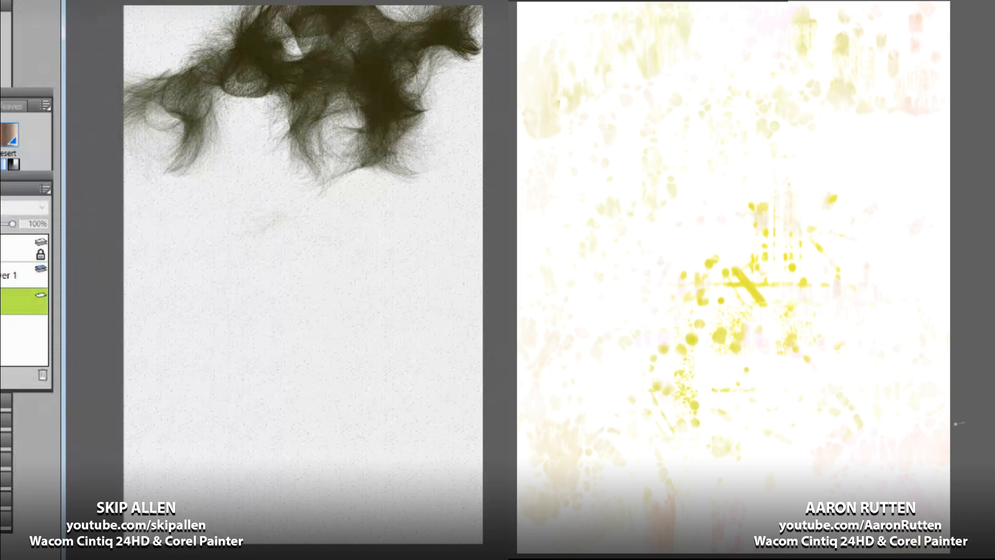
{"action": "key", "text": "ctrl+z"}
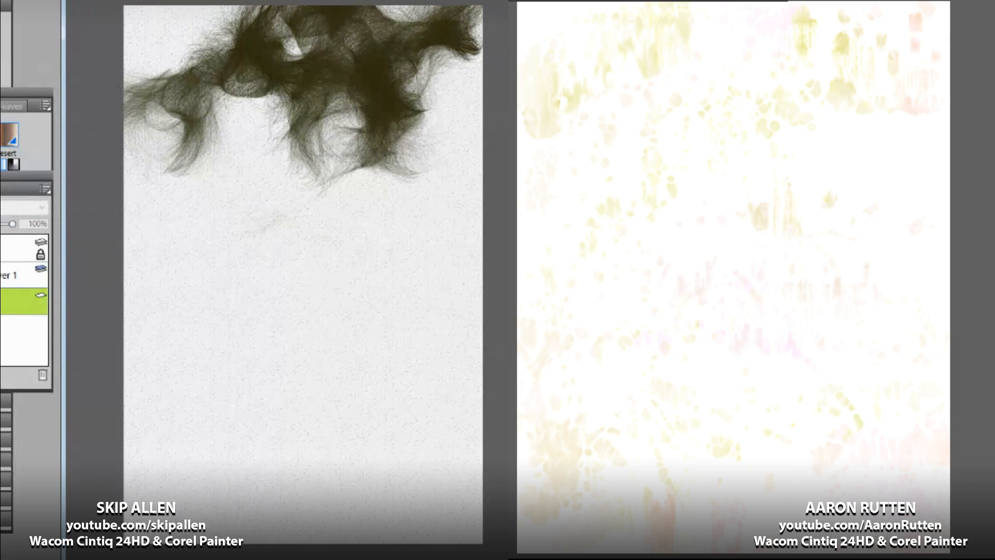
{"action": "key", "text": "ctrl+shift+n"}
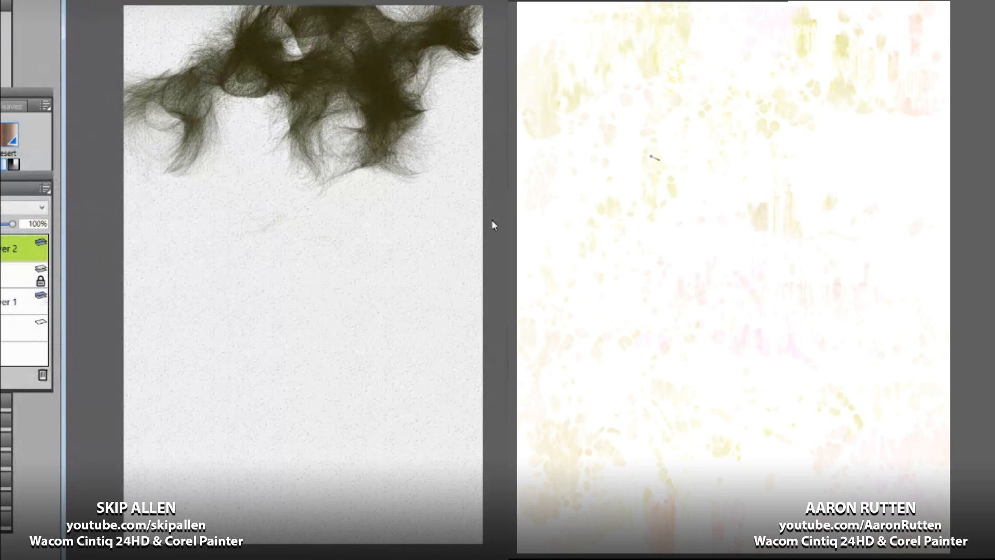
Step: Try a yellow splatter in the white canvas's upper left and an orange one in its upper right, undoing each
{"action": "mouse_move", "coordinate": [653, 157]}
{"action": "left_mouse_down"}
{"action": "mouse_move", "coordinate": [639, 151]}
{"action": "mouse_move", "coordinate": [576, 217]}
{"action": "mouse_move", "coordinate": [568, 288]}
{"action": "left_mouse_up"}
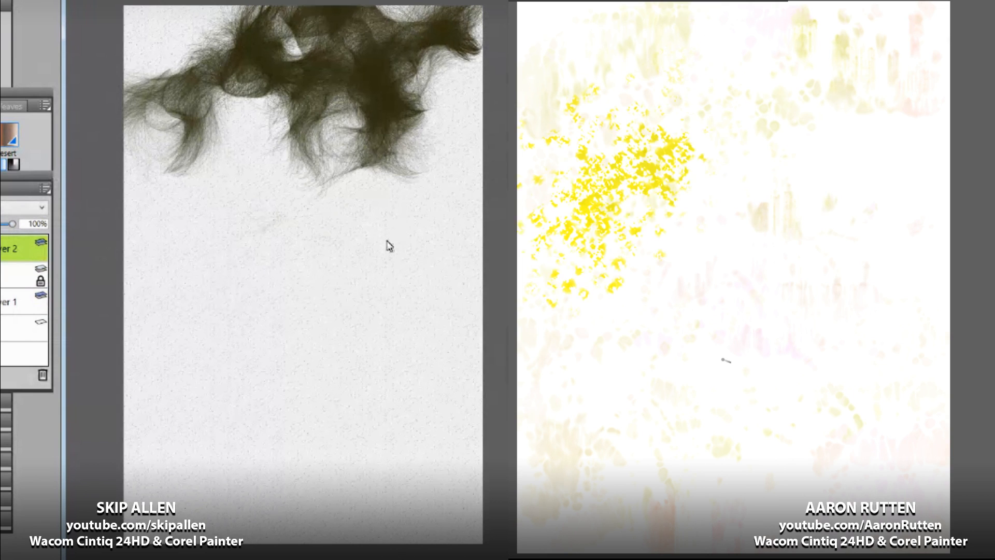
{"action": "key", "text": "ctrl+z"}
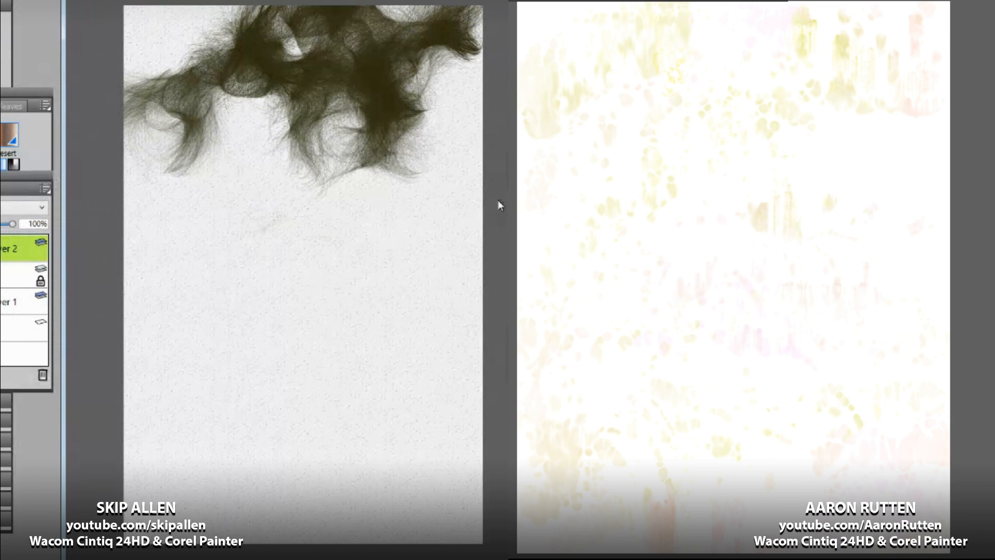
{"action": "left_click_drag", "start_coordinate": [894, 110], "coordinate": [871, 168]}
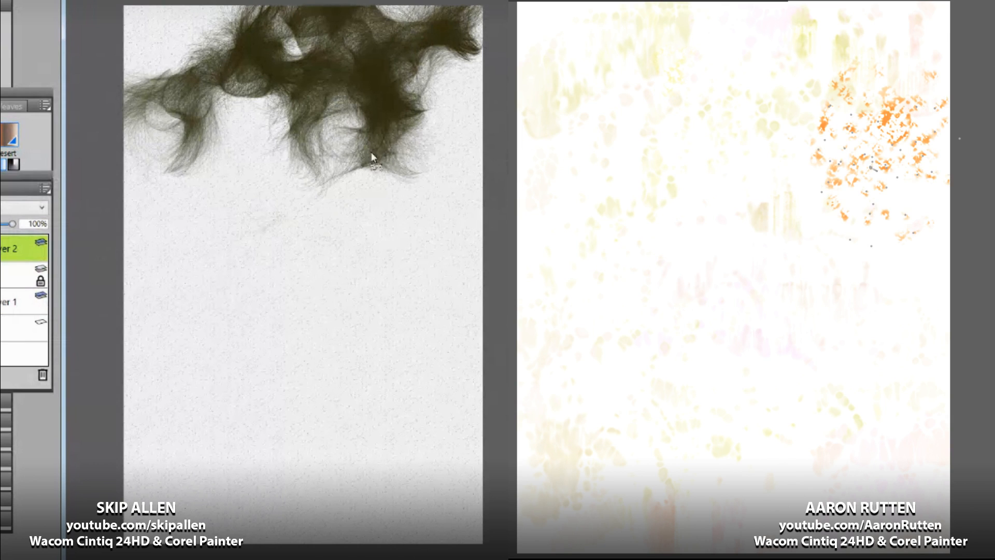
{"action": "key", "text": "ctrl+z"}
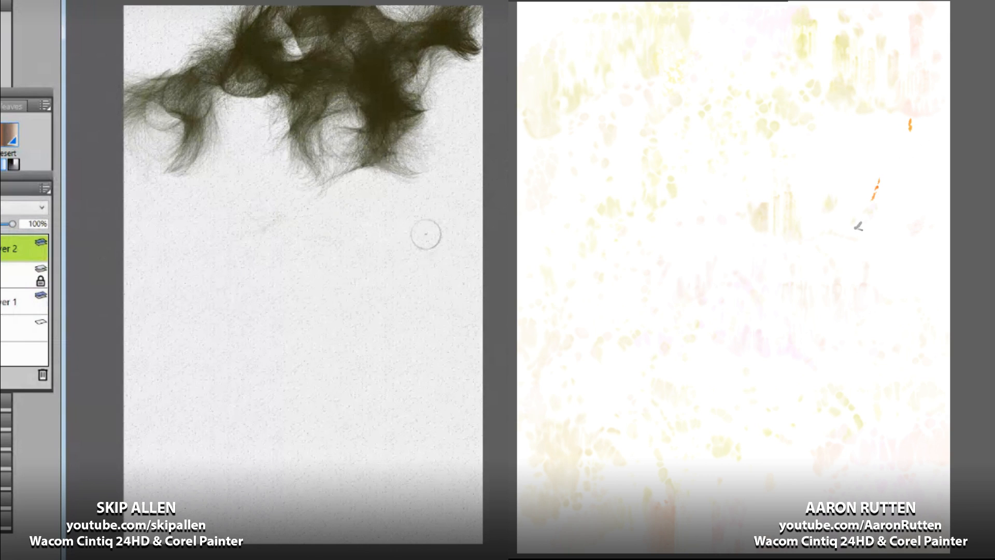
Step: Paint thin broken orange streaks through the middle and bottom of the white canvas, and magenta streaks along its top and sides
{"action": "left_click_drag", "start_coordinate": [858, 226], "coordinate": [819, 278]}
{"action": "mouse_move", "coordinate": [725, 327]}
{"action": "left_mouse_down"}
{"action": "mouse_move", "coordinate": [739, 418]}
{"action": "mouse_move", "coordinate": [778, 461]}
{"action": "left_mouse_up"}
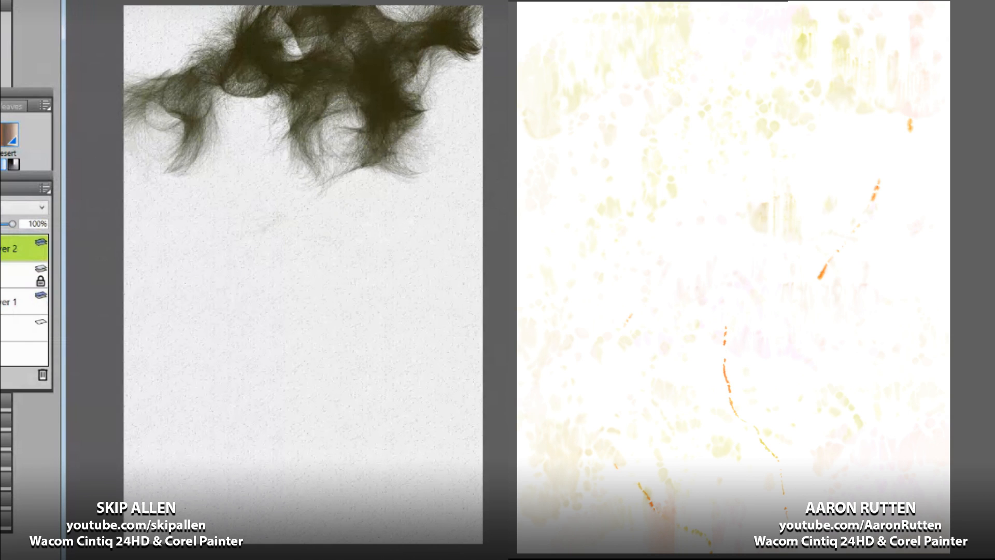
{"action": "left_click_drag", "start_coordinate": [727, 18], "coordinate": [624, 115]}
{"action": "left_click_drag", "start_coordinate": [589, 239], "coordinate": [566, 382]}
{"action": "left_click_drag", "start_coordinate": [584, 344], "coordinate": [606, 450]}
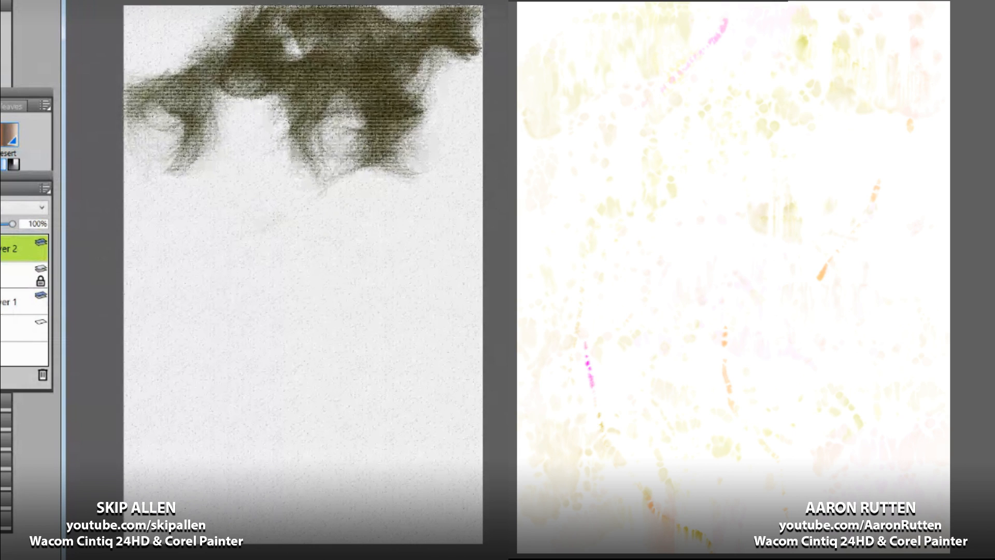
{"action": "mouse_move", "coordinate": [888, 6]}
{"action": "left_mouse_down"}
{"action": "mouse_move", "coordinate": [876, 47]}
{"action": "mouse_move", "coordinate": [932, 117]}
{"action": "mouse_move", "coordinate": [944, 147]}
{"action": "left_mouse_up"}
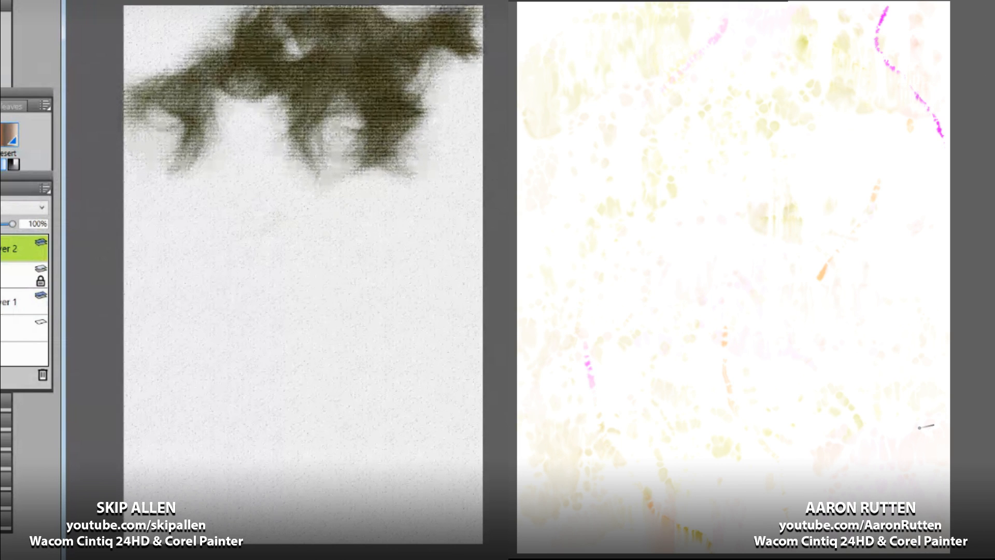
{"action": "mouse_move", "coordinate": [588, 121]}
{"action": "left_mouse_down"}
{"action": "mouse_move", "coordinate": [531, 227]}
{"action": "mouse_move", "coordinate": [611, 317]}
{"action": "left_mouse_up"}
{"action": "left_click_drag", "start_coordinate": [809, 478], "coordinate": [813, 505]}
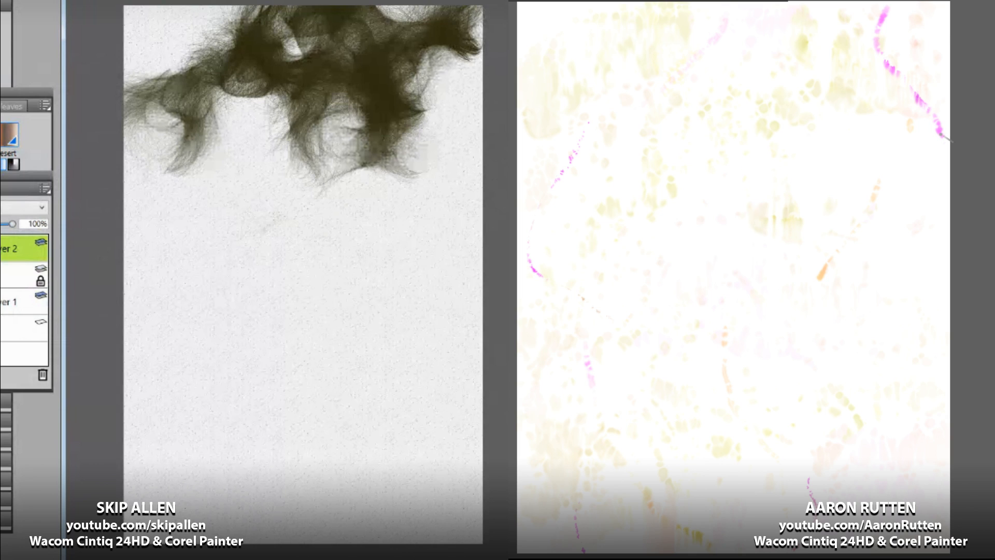
Step: Add thin blue streaks near both sides of the splattered canvas and bright yellow splatters across its upper centre
{"action": "mouse_move", "coordinate": [608, 25]}
{"action": "left_mouse_down"}
{"action": "mouse_move", "coordinate": [587, 55]}
{"action": "mouse_move", "coordinate": [602, 223]}
{"action": "mouse_move", "coordinate": [576, 240]}
{"action": "left_mouse_up"}
{"action": "mouse_move", "coordinate": [914, 300]}
{"action": "left_mouse_down"}
{"action": "mouse_move", "coordinate": [908, 354]}
{"action": "mouse_move", "coordinate": [881, 399]}
{"action": "mouse_move", "coordinate": [862, 365]}
{"action": "mouse_move", "coordinate": [859, 417]}
{"action": "mouse_move", "coordinate": [876, 437]}
{"action": "left_mouse_up"}
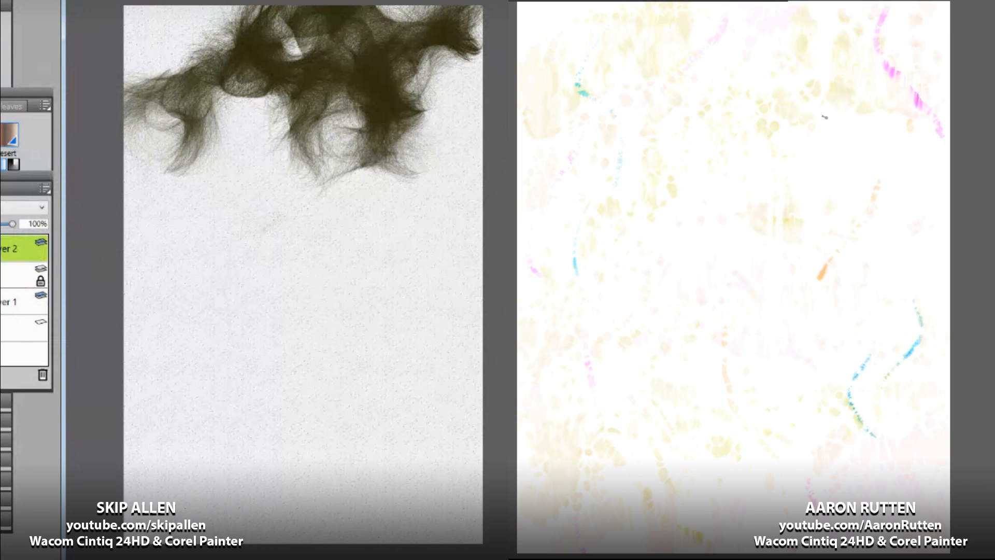
{"action": "left_click_drag", "start_coordinate": [716, 228], "coordinate": [719, 270]}
{"action": "left_click_drag", "start_coordinate": [726, 156], "coordinate": [724, 195]}
{"action": "left_click_drag", "start_coordinate": [766, 141], "coordinate": [760, 186]}
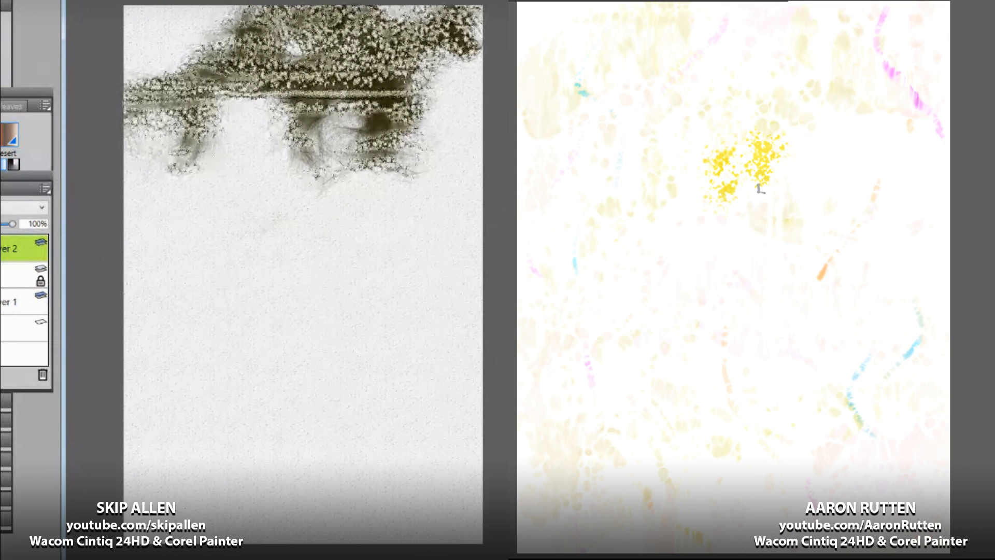
{"action": "left_click_drag", "start_coordinate": [663, 174], "coordinate": [677, 190]}
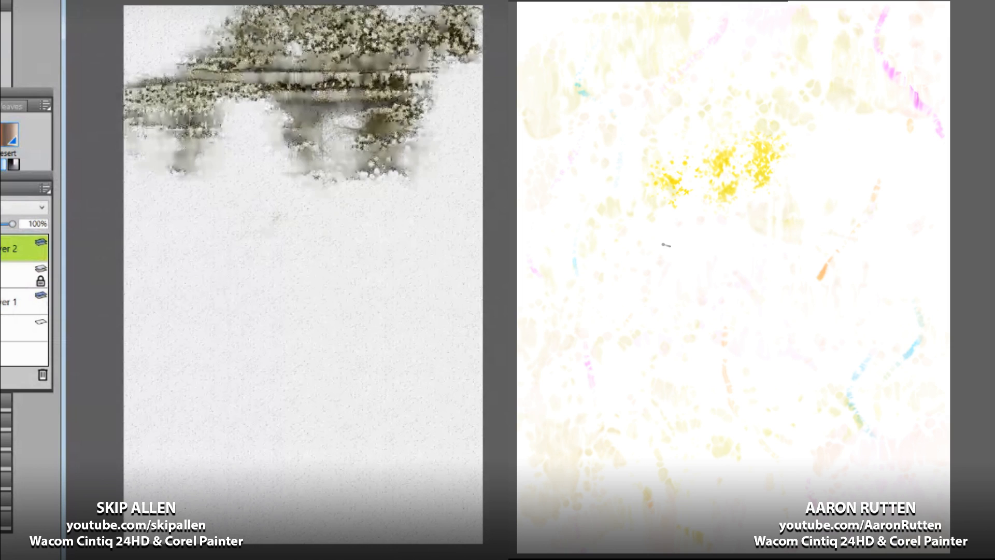
{"action": "left_click_drag", "start_coordinate": [647, 275], "coordinate": [641, 284]}
{"action": "left_click_drag", "start_coordinate": [642, 376], "coordinate": [644, 388]}
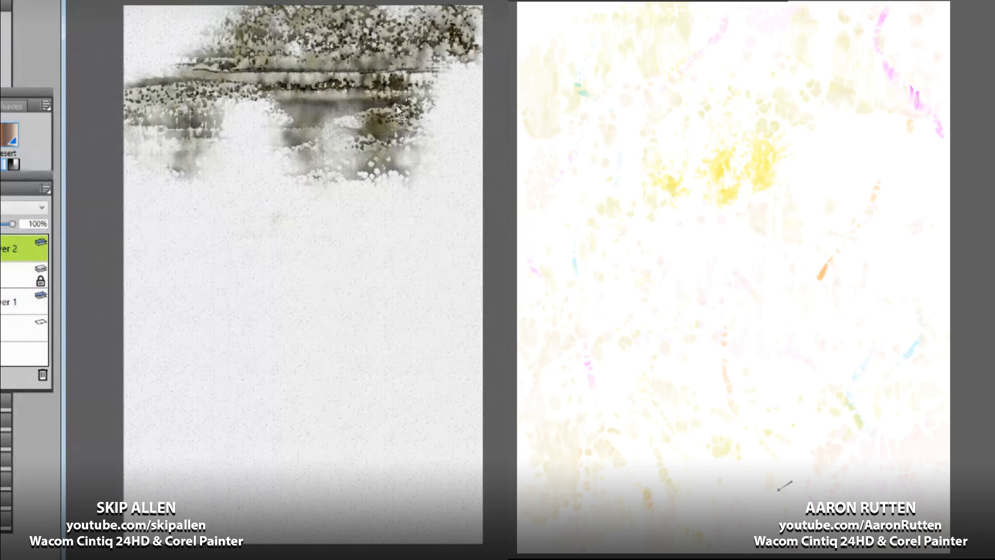
Step: Try a tangle of long thin olive lines below the textured olive area and undo it
{"action": "left_click_drag", "start_coordinate": [398, 108], "coordinate": [421, 117]}
{"action": "mouse_move", "coordinate": [276, 261]}
{"action": "left_mouse_down"}
{"action": "mouse_move", "coordinate": [241, 314]}
{"action": "mouse_move", "coordinate": [362, 224]}
{"action": "mouse_move", "coordinate": [122, 254]}
{"action": "mouse_move", "coordinate": [219, 246]}
{"action": "mouse_move", "coordinate": [206, 260]}
{"action": "left_mouse_up"}
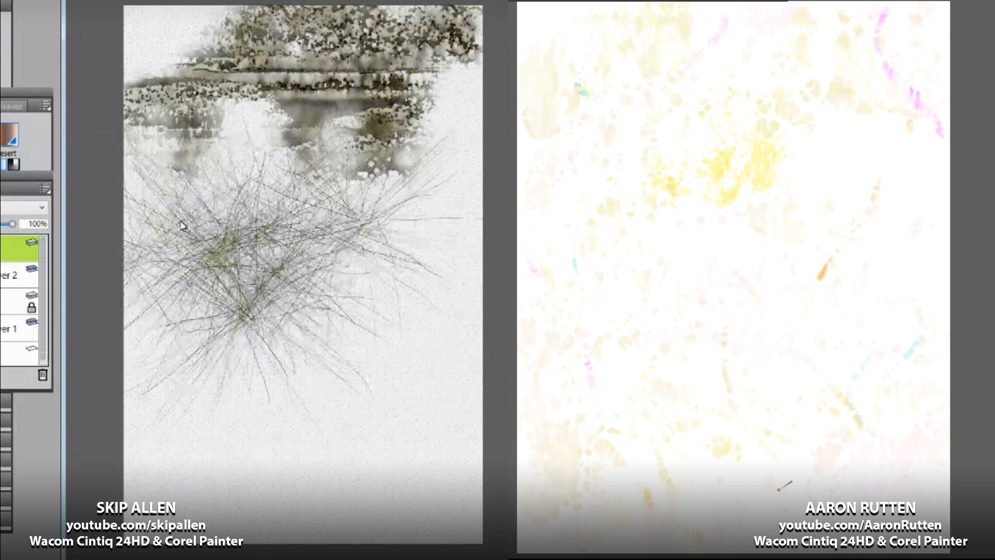
{"action": "key", "text": "ctrl+z"}
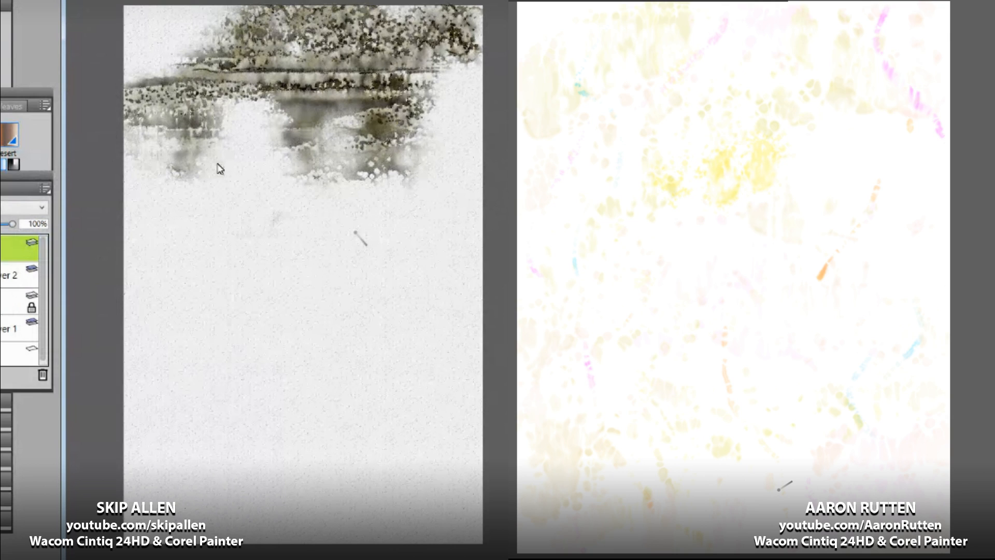
Step: Delete Layer 2 with the textured olive strokes to clear the paper, and make the topmost layer active
{"action": "left_click", "coordinate": [7, 275]}
{"action": "left_click", "coordinate": [43, 374]}
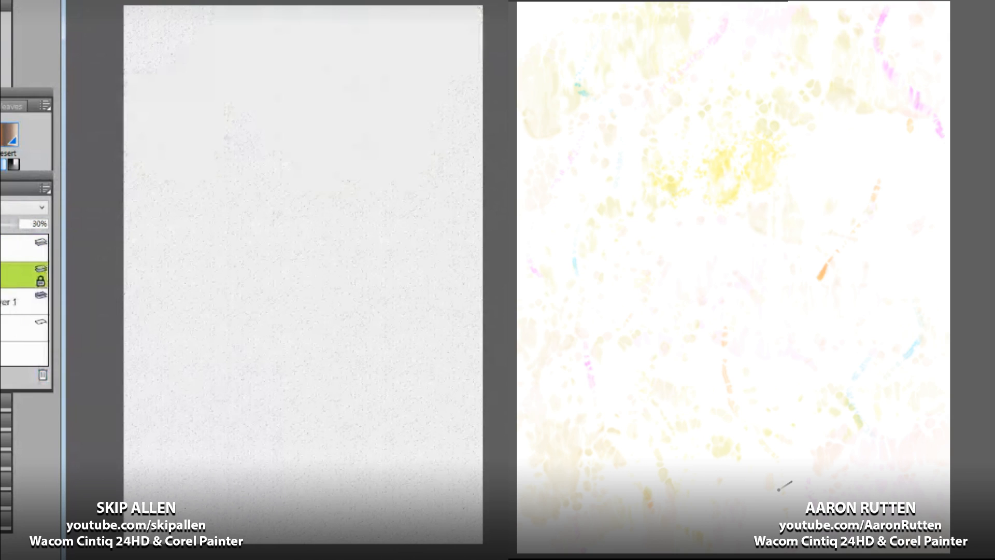
{"action": "left_click", "coordinate": [16, 248]}
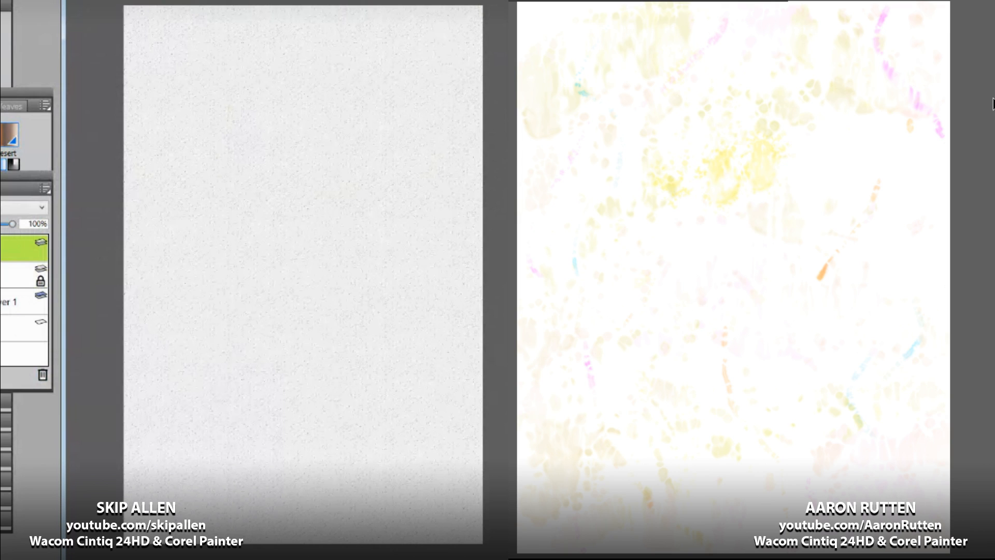
Step: Splatter blue, teal and green dabs around the white canvas's right-centre, and paint a furry olive patch at the paper's upper left
{"action": "left_click_drag", "start_coordinate": [804, 215], "coordinate": [768, 371]}
{"action": "left_click_drag", "start_coordinate": [180, 108], "coordinate": [215, 85]}
{"action": "left_click_drag", "start_coordinate": [769, 371], "coordinate": [772, 365]}
{"action": "mouse_move", "coordinate": [215, 85]}
{"action": "left_mouse_down"}
{"action": "mouse_move", "coordinate": [222, 80]}
{"action": "mouse_move", "coordinate": [194, 70]}
{"action": "mouse_move", "coordinate": [219, 68]}
{"action": "left_mouse_up"}
{"action": "left_click_drag", "start_coordinate": [816, 246], "coordinate": [835, 337]}
{"action": "left_click_drag", "start_coordinate": [219, 68], "coordinate": [180, 73]}
{"action": "left_click_drag", "start_coordinate": [770, 253], "coordinate": [721, 314]}
{"action": "left_click_drag", "start_coordinate": [181, 72], "coordinate": [193, 51]}
{"action": "left_click_drag", "start_coordinate": [801, 218], "coordinate": [826, 179]}
{"action": "left_click_drag", "start_coordinate": [192, 50], "coordinate": [207, 55]}
{"action": "left_click_drag", "start_coordinate": [827, 179], "coordinate": [863, 190]}
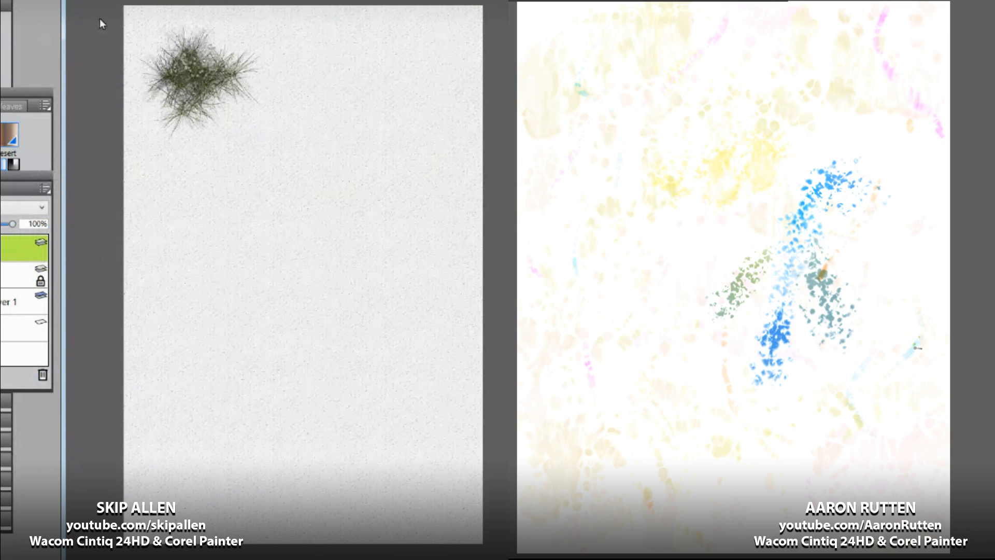
Step: Splatter pink and magenta dabs in the white canvas's lower-left corner, and thicken the furry olive patch on the paper
{"action": "mouse_move", "coordinate": [207, 55]}
{"action": "left_mouse_down"}
{"action": "mouse_move", "coordinate": [220, 49]}
{"action": "mouse_move", "coordinate": [175, 56]}
{"action": "mouse_move", "coordinate": [196, 66]}
{"action": "mouse_move", "coordinate": [174, 84]}
{"action": "left_mouse_up"}
{"action": "left_click_drag", "start_coordinate": [614, 444], "coordinate": [577, 455]}
{"action": "left_click_drag", "start_coordinate": [174, 84], "coordinate": [200, 73]}
{"action": "left_click_drag", "start_coordinate": [577, 456], "coordinate": [586, 467]}
{"action": "left_click_drag", "start_coordinate": [200, 74], "coordinate": [207, 100]}
{"action": "left_click_drag", "start_coordinate": [586, 467], "coordinate": [601, 518]}
{"action": "left_click_drag", "start_coordinate": [208, 100], "coordinate": [224, 82]}
{"action": "left_click_drag", "start_coordinate": [537, 502], "coordinate": [524, 539]}
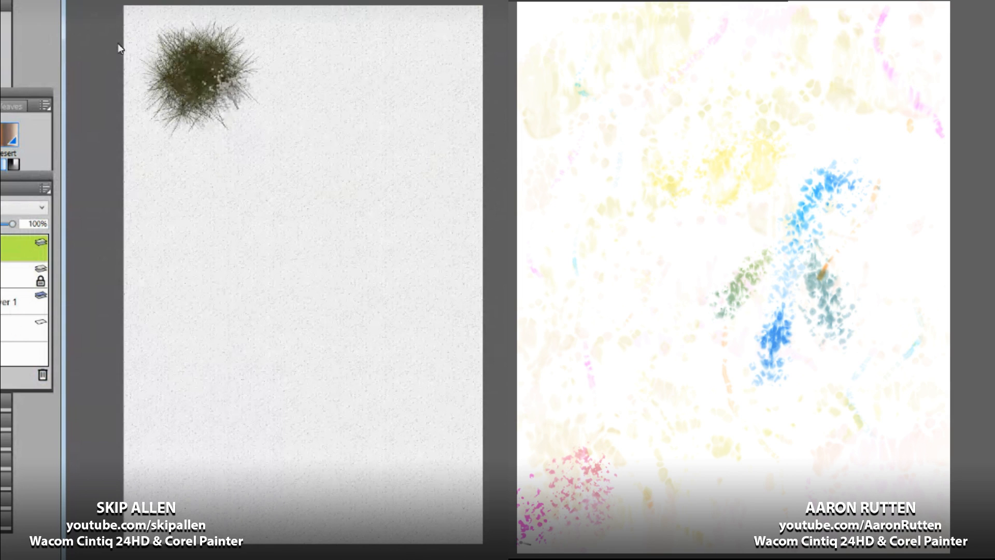
Step: Try extending the furry olive patch and adding a large tangle of long thin lines below it, and undo the strokes
{"action": "mouse_move", "coordinate": [222, 80]}
{"action": "left_mouse_down"}
{"action": "mouse_move", "coordinate": [181, 90]}
{"action": "mouse_move", "coordinate": [149, 75]}
{"action": "mouse_move", "coordinate": [234, 76]}
{"action": "mouse_move", "coordinate": [196, 148]}
{"action": "mouse_move", "coordinate": [236, 93]}
{"action": "mouse_move", "coordinate": [184, 127]}
{"action": "mouse_move", "coordinate": [259, 103]}
{"action": "mouse_move", "coordinate": [314, 29]}
{"action": "mouse_move", "coordinate": [255, 58]}
{"action": "mouse_move", "coordinate": [262, 77]}
{"action": "mouse_move", "coordinate": [321, 72]}
{"action": "mouse_move", "coordinate": [258, 68]}
{"action": "left_mouse_up"}
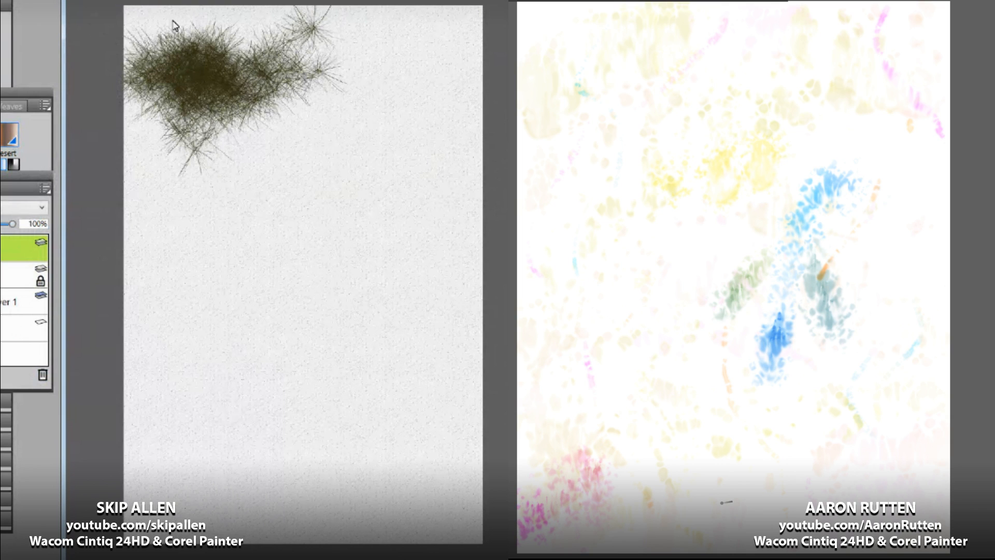
{"action": "mouse_move", "coordinate": [408, 264]}
{"action": "left_mouse_down"}
{"action": "mouse_move", "coordinate": [404, 306]}
{"action": "mouse_move", "coordinate": [297, 383]}
{"action": "mouse_move", "coordinate": [218, 414]}
{"action": "mouse_move", "coordinate": [366, 316]}
{"action": "mouse_move", "coordinate": [254, 340]}
{"action": "mouse_move", "coordinate": [314, 324]}
{"action": "left_mouse_up"}
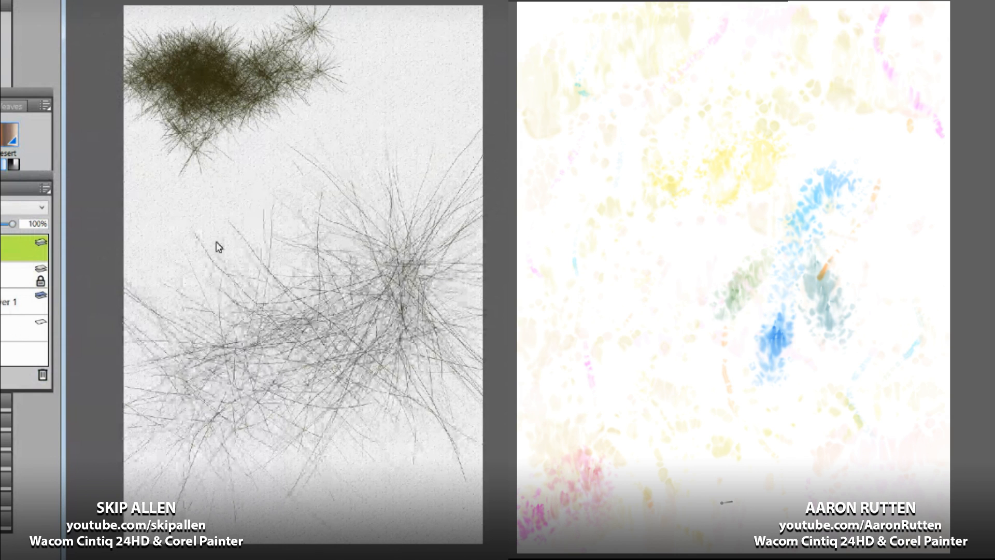
{"action": "mouse_move", "coordinate": [217, 247]}
{"action": "left_mouse_down"}
{"action": "mouse_move", "coordinate": [298, 248]}
{"action": "mouse_move", "coordinate": [191, 260]}
{"action": "mouse_move", "coordinate": [270, 284]}
{"action": "mouse_move", "coordinate": [304, 210]}
{"action": "mouse_move", "coordinate": [171, 273]}
{"action": "mouse_move", "coordinate": [178, 249]}
{"action": "mouse_move", "coordinate": [286, 211]}
{"action": "left_mouse_up"}
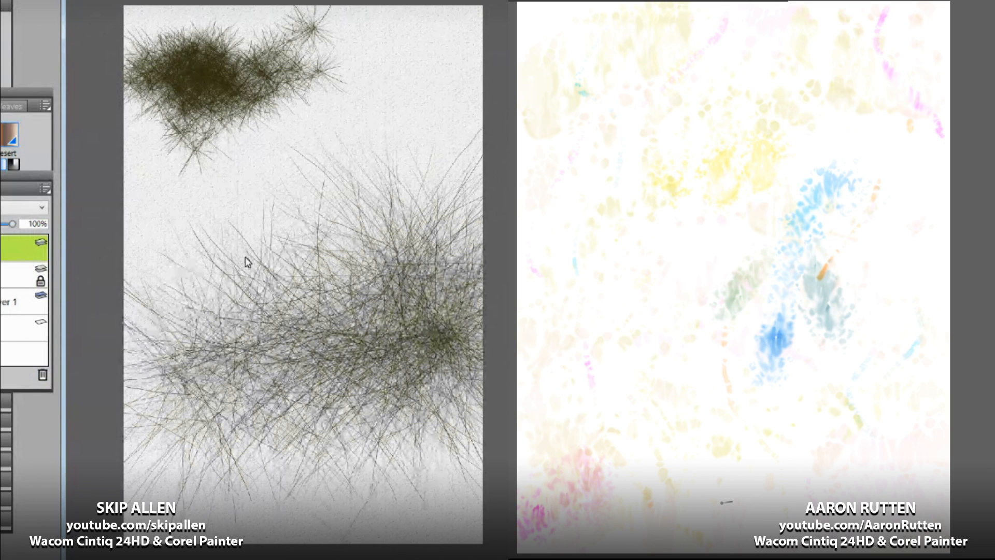
{"action": "key", "text": "ctrl+z"}
{"action": "key", "text": "ctrl+z"}
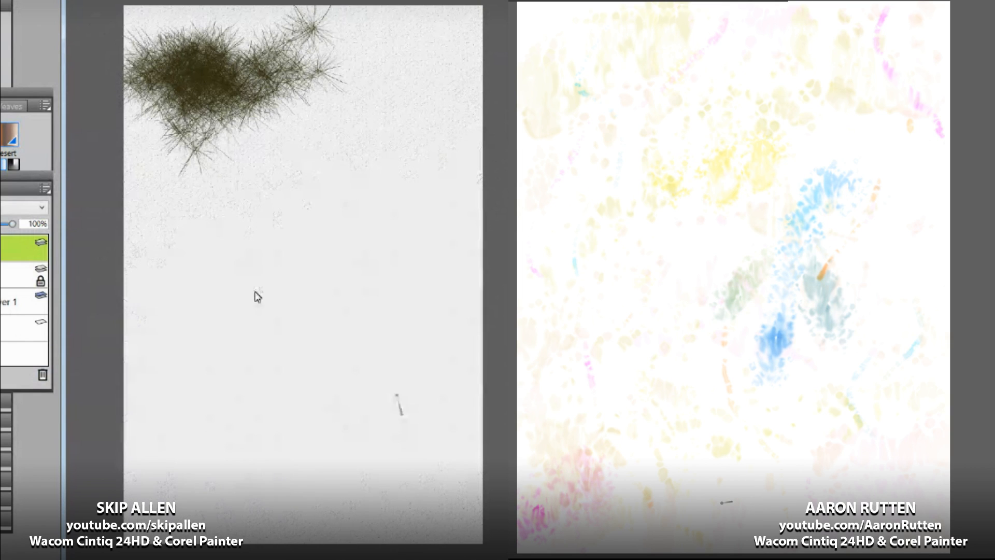
{"action": "key", "text": "ctrl+z"}
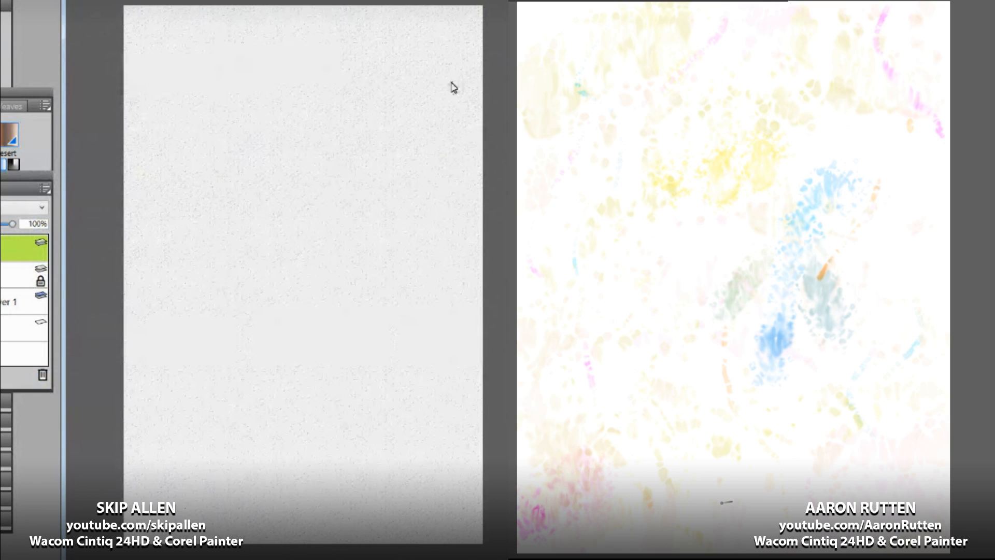
Step: Try two yellow-olive bursts of radiating rays on the blank paper, undoing each, and dismiss the library warning
{"action": "mouse_move", "coordinate": [245, 202]}
{"action": "left_mouse_down"}
{"action": "mouse_move", "coordinate": [280, 178]}
{"action": "mouse_move", "coordinate": [320, 196]}
{"action": "mouse_move", "coordinate": [333, 180]}
{"action": "mouse_move", "coordinate": [392, 200]}
{"action": "left_mouse_up"}
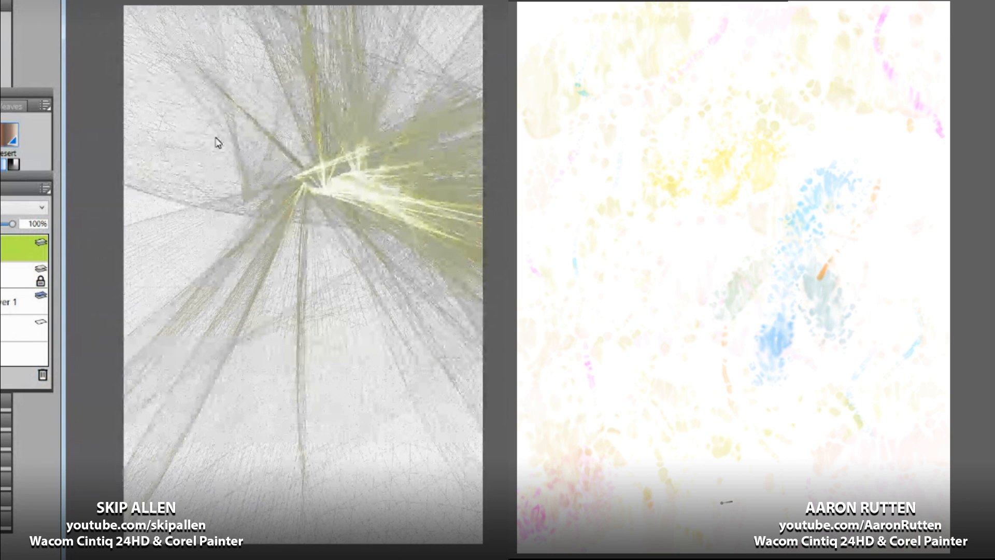
{"action": "key", "text": "ctrl+z"}
{"action": "mouse_move", "coordinate": [293, 199]}
{"action": "left_mouse_down"}
{"action": "mouse_move", "coordinate": [332, 194]}
{"action": "mouse_move", "coordinate": [363, 156]}
{"action": "mouse_move", "coordinate": [413, 10]}
{"action": "left_mouse_up"}
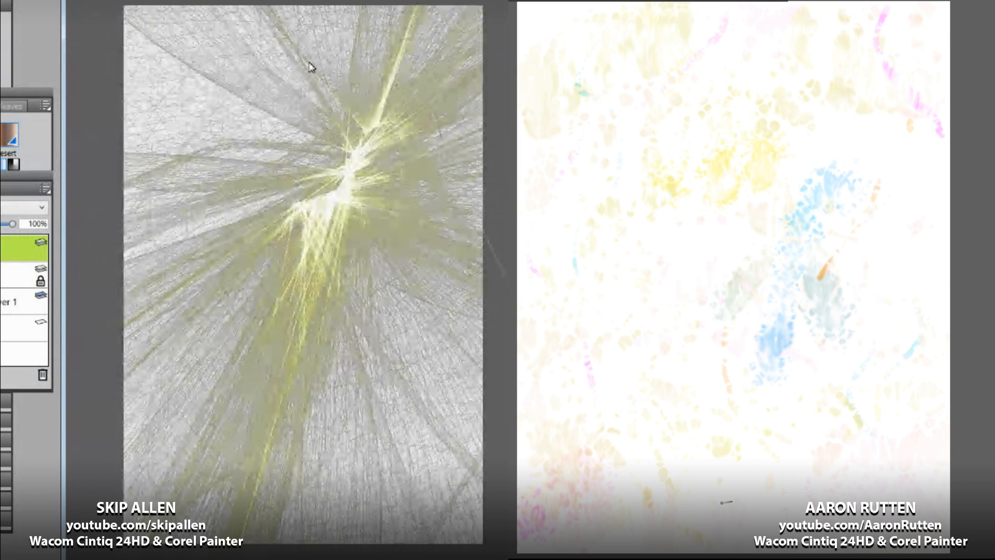
{"action": "key", "text": "ctrl+z"}
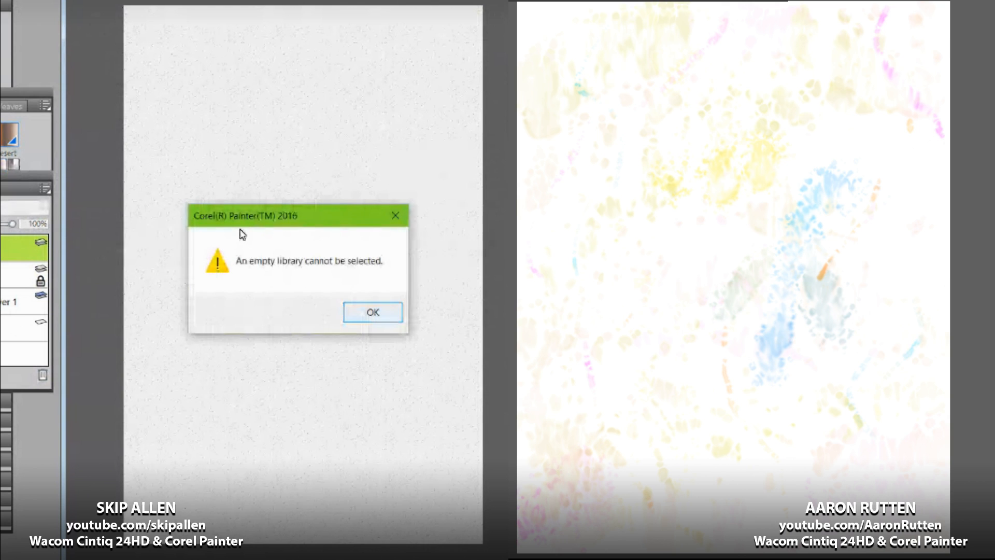
{"action": "key", "text": "Return"}
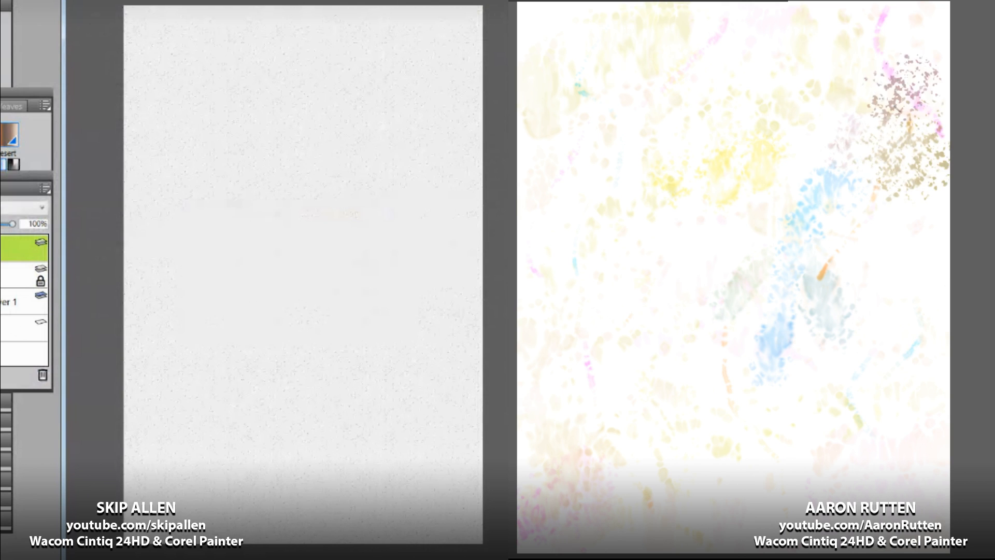
Step: Add purple splatters around the white canvas, with yellow-green ones at its right and upper left and orange in its upper-right corner
{"action": "mouse_move", "coordinate": [557, 206]}
{"action": "left_mouse_down"}
{"action": "mouse_move", "coordinate": [549, 249]}
{"action": "mouse_move", "coordinate": [588, 212]}
{"action": "mouse_move", "coordinate": [562, 143]}
{"action": "left_mouse_up"}
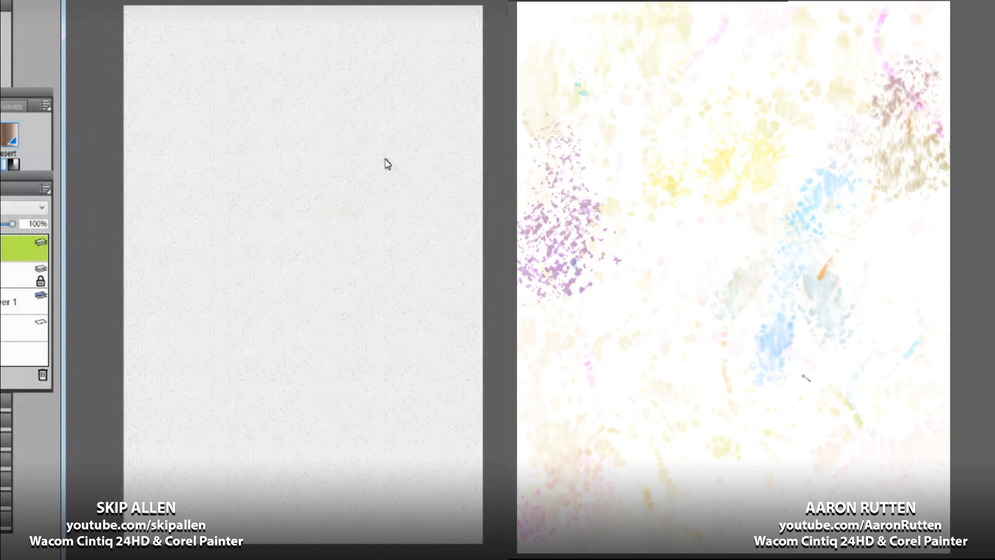
{"action": "left_click_drag", "start_coordinate": [820, 369], "coordinate": [846, 374]}
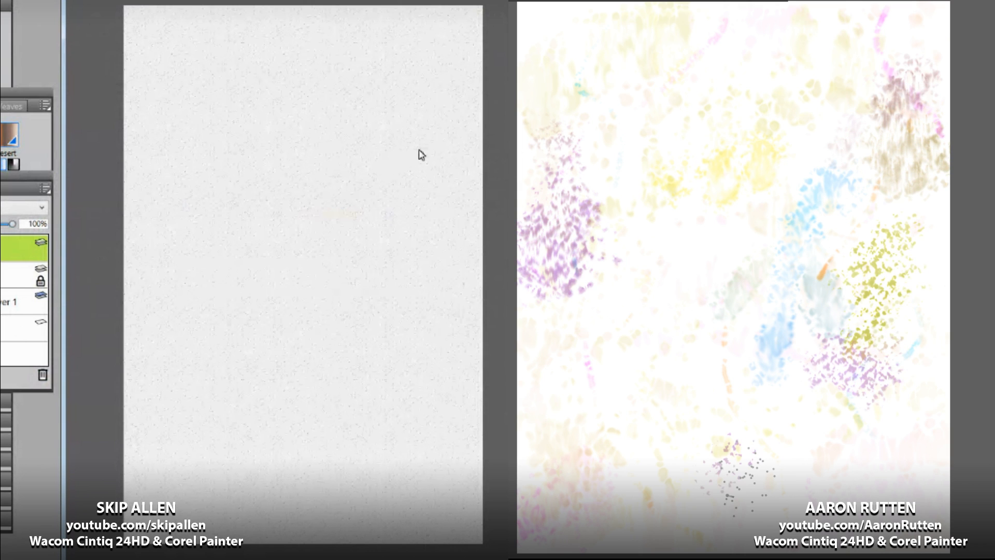
{"action": "mouse_move", "coordinate": [744, 86]}
{"action": "left_mouse_down"}
{"action": "mouse_move", "coordinate": [721, 68]}
{"action": "mouse_move", "coordinate": [742, 31]}
{"action": "mouse_move", "coordinate": [557, 54]}
{"action": "mouse_move", "coordinate": [529, 23]}
{"action": "left_mouse_up"}
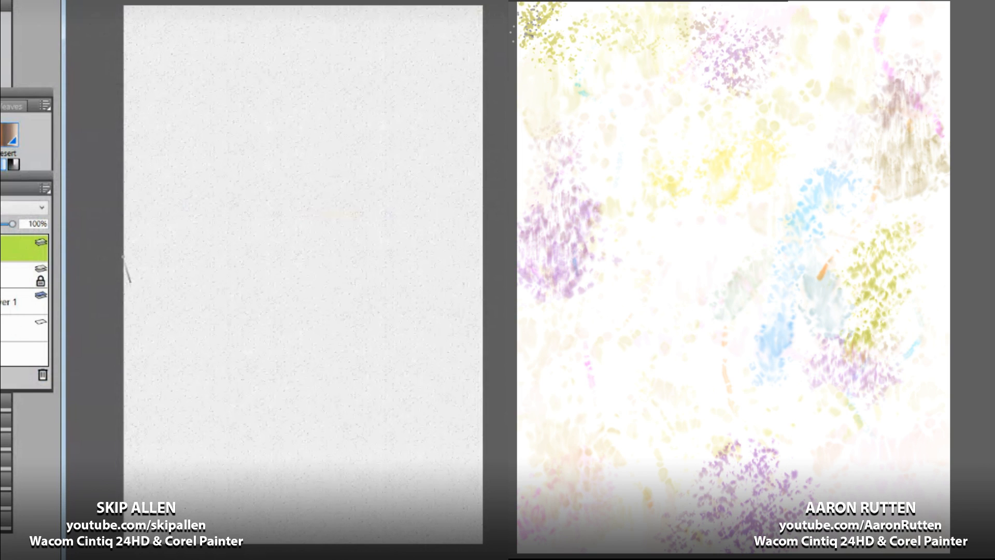
{"action": "mouse_move", "coordinate": [876, 31]}
{"action": "left_mouse_down"}
{"action": "mouse_move", "coordinate": [906, 39]}
{"action": "mouse_move", "coordinate": [945, 19]}
{"action": "mouse_move", "coordinate": [959, 114]}
{"action": "left_mouse_up"}
Step: Cover the upper part of the paper with a dense speckled olive texture
{"action": "mouse_move", "coordinate": [250, 191]}
{"action": "left_mouse_down"}
{"action": "mouse_move", "coordinate": [255, 180]}
{"action": "mouse_move", "coordinate": [307, 169]}
{"action": "left_mouse_up"}
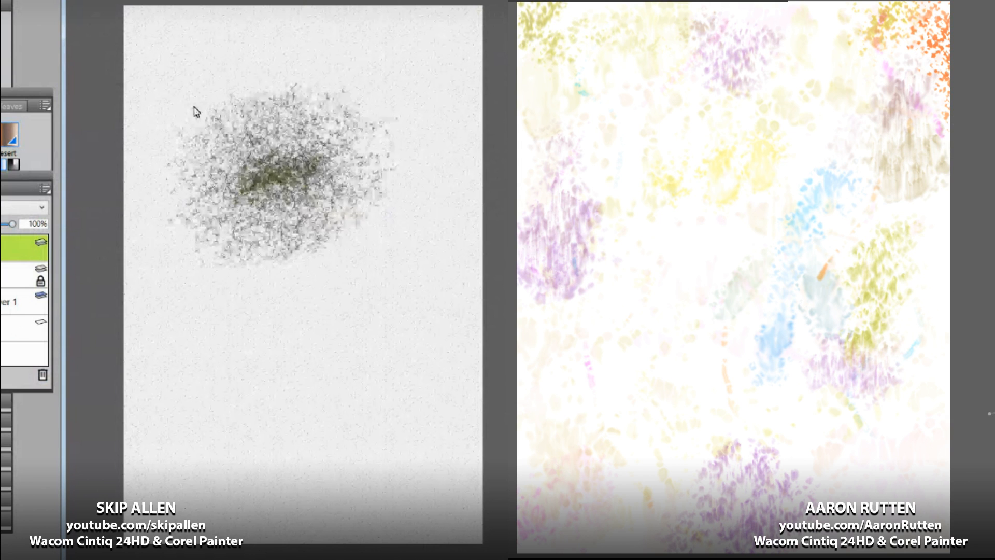
{"action": "mouse_move", "coordinate": [194, 106]}
{"action": "left_mouse_down"}
{"action": "mouse_move", "coordinate": [141, 135]}
{"action": "mouse_move", "coordinate": [137, 118]}
{"action": "mouse_move", "coordinate": [106, 128]}
{"action": "mouse_move", "coordinate": [106, 101]}
{"action": "mouse_move", "coordinate": [69, 121]}
{"action": "mouse_move", "coordinate": [83, 83]}
{"action": "mouse_move", "coordinate": [119, 77]}
{"action": "mouse_move", "coordinate": [113, 103]}
{"action": "mouse_move", "coordinate": [102, 87]}
{"action": "mouse_move", "coordinate": [147, 82]}
{"action": "mouse_move", "coordinate": [142, 92]}
{"action": "mouse_move", "coordinate": [296, 97]}
{"action": "mouse_move", "coordinate": [187, 96]}
{"action": "mouse_move", "coordinate": [182, 71]}
{"action": "mouse_move", "coordinate": [201, 43]}
{"action": "mouse_move", "coordinate": [274, 6]}
{"action": "mouse_move", "coordinate": [235, 16]}
{"action": "mouse_move", "coordinate": [208, 44]}
{"action": "mouse_move", "coordinate": [284, 22]}
{"action": "mouse_move", "coordinate": [248, 50]}
{"action": "mouse_move", "coordinate": [214, 51]}
{"action": "mouse_move", "coordinate": [214, 79]}
{"action": "mouse_move", "coordinate": [324, 76]}
{"action": "mouse_move", "coordinate": [206, 96]}
{"action": "mouse_move", "coordinate": [192, 77]}
{"action": "mouse_move", "coordinate": [191, 31]}
{"action": "mouse_move", "coordinate": [108, 17]}
{"action": "mouse_move", "coordinate": [64, 30]}
{"action": "mouse_move", "coordinate": [50, 2]}
{"action": "mouse_move", "coordinate": [149, 0]}
{"action": "mouse_move", "coordinate": [180, 15]}
{"action": "mouse_move", "coordinate": [197, 3]}
{"action": "mouse_move", "coordinate": [191, 10]}
{"action": "mouse_move", "coordinate": [322, 0]}
{"action": "mouse_move", "coordinate": [301, 42]}
{"action": "mouse_move", "coordinate": [244, 82]}
{"action": "mouse_move", "coordinate": [311, 91]}
{"action": "mouse_move", "coordinate": [237, 98]}
{"action": "mouse_move", "coordinate": [56, 81]}
{"action": "mouse_move", "coordinate": [35, 54]}
{"action": "mouse_move", "coordinate": [37, 28]}
{"action": "mouse_move", "coordinate": [161, 0]}
{"action": "mouse_move", "coordinate": [322, 21]}
{"action": "mouse_move", "coordinate": [244, 21]}
{"action": "mouse_move", "coordinate": [290, 57]}
{"action": "mouse_move", "coordinate": [441, 26]}
{"action": "mouse_move", "coordinate": [323, 58]}
{"action": "mouse_move", "coordinate": [283, 86]}
{"action": "mouse_move", "coordinate": [26, 100]}
{"action": "mouse_move", "coordinate": [266, 117]}
{"action": "mouse_move", "coordinate": [250, 104]}
{"action": "mouse_move", "coordinate": [252, 116]}
{"action": "mouse_move", "coordinate": [291, 119]}
{"action": "mouse_move", "coordinate": [69, 119]}
{"action": "mouse_move", "coordinate": [301, 176]}
{"action": "mouse_move", "coordinate": [249, 93]}
{"action": "mouse_move", "coordinate": [243, 41]}
{"action": "mouse_move", "coordinate": [145, 26]}
{"action": "mouse_move", "coordinate": [132, 57]}
{"action": "mouse_move", "coordinate": [140, 156]}
{"action": "mouse_move", "coordinate": [197, 83]}
{"action": "mouse_move", "coordinate": [456, 78]}
{"action": "mouse_move", "coordinate": [474, 104]}
{"action": "mouse_move", "coordinate": [446, 57]}
{"action": "mouse_move", "coordinate": [410, 26]}
{"action": "mouse_move", "coordinate": [308, 23]}
{"action": "mouse_move", "coordinate": [337, 20]}
{"action": "mouse_move", "coordinate": [352, 62]}
{"action": "left_mouse_up"}
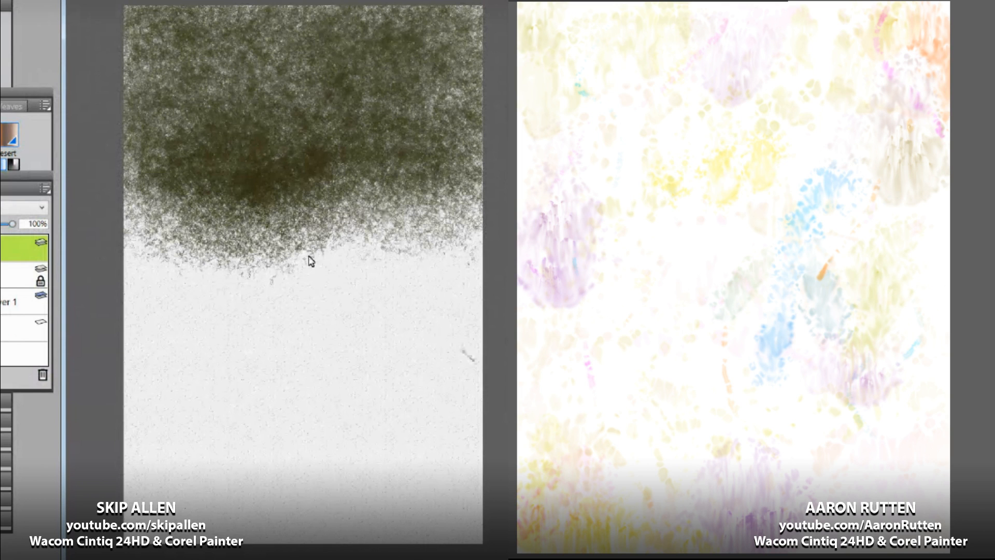
Step: Place a row of glowing mustard-yellow sparks across the speckled olive area, and undo the thick olive strokes below it
{"action": "right_click", "coordinate": [461, 350]}
{"action": "left_click", "coordinate": [500, 393]}
{"action": "left_click", "coordinate": [381, 377]}
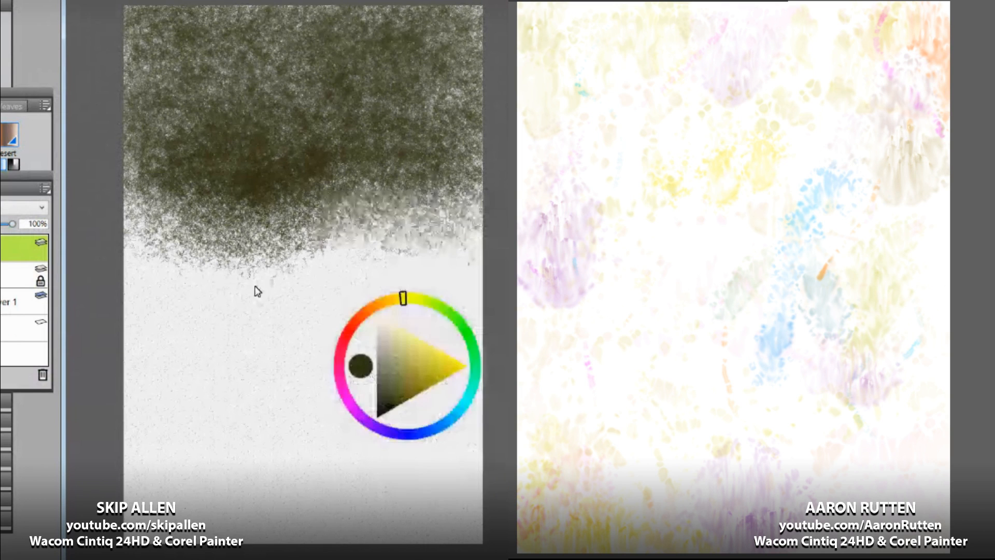
{"action": "left_click", "coordinate": [421, 371]}
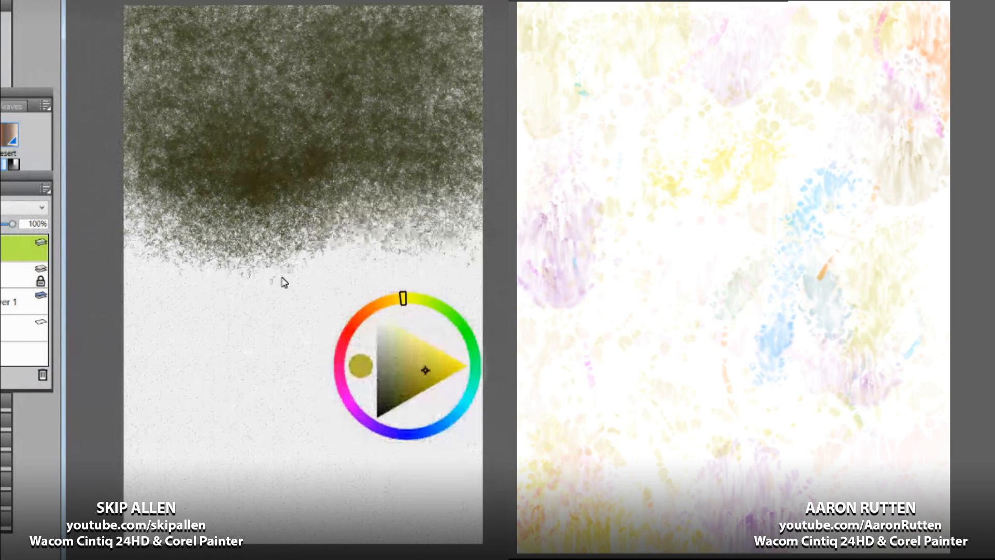
{"action": "left_click_drag", "start_coordinate": [426, 370], "coordinate": [436, 367]}
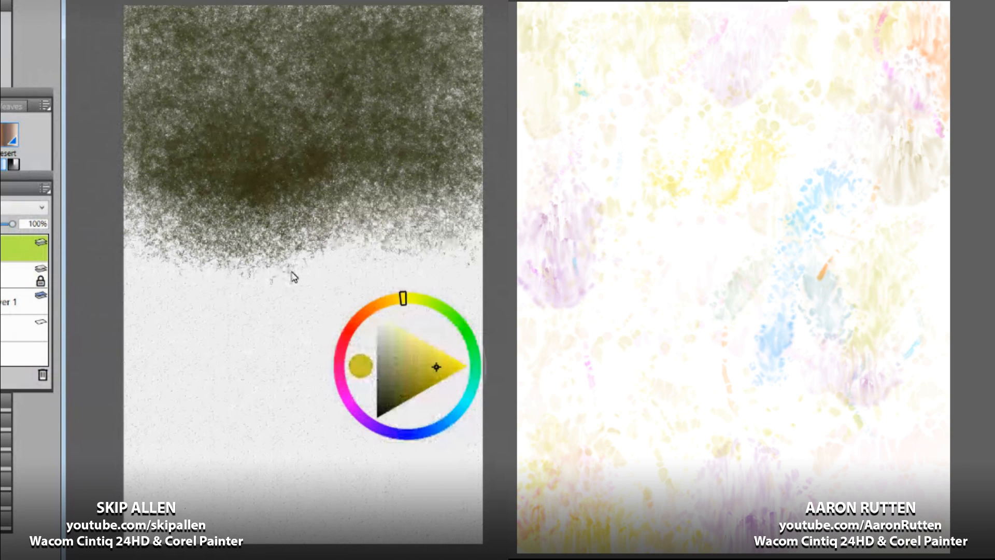
{"action": "left_click", "coordinate": [81, 71]}
{"action": "left_click", "coordinate": [178, 119]}
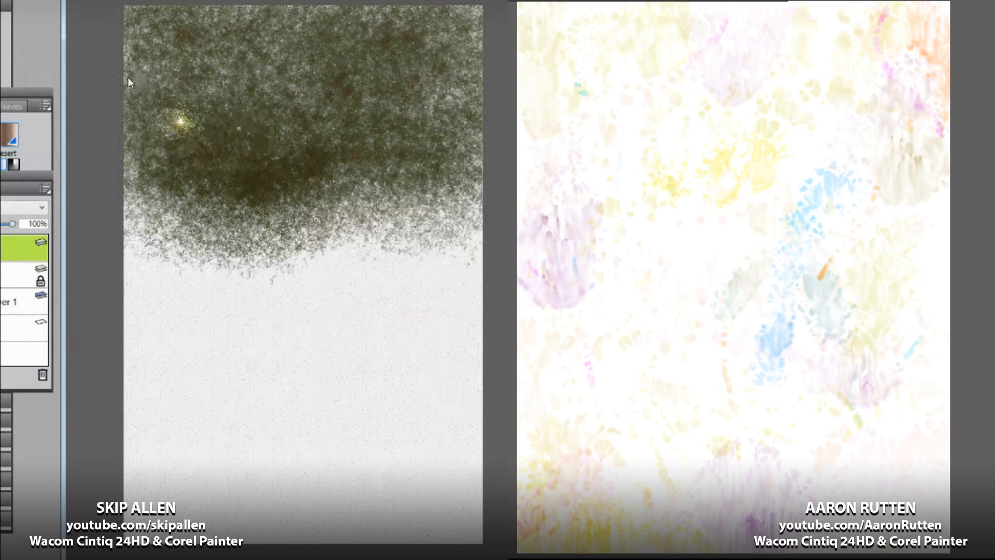
{"action": "left_click", "coordinate": [231, 125]}
{"action": "left_click", "coordinate": [285, 125]}
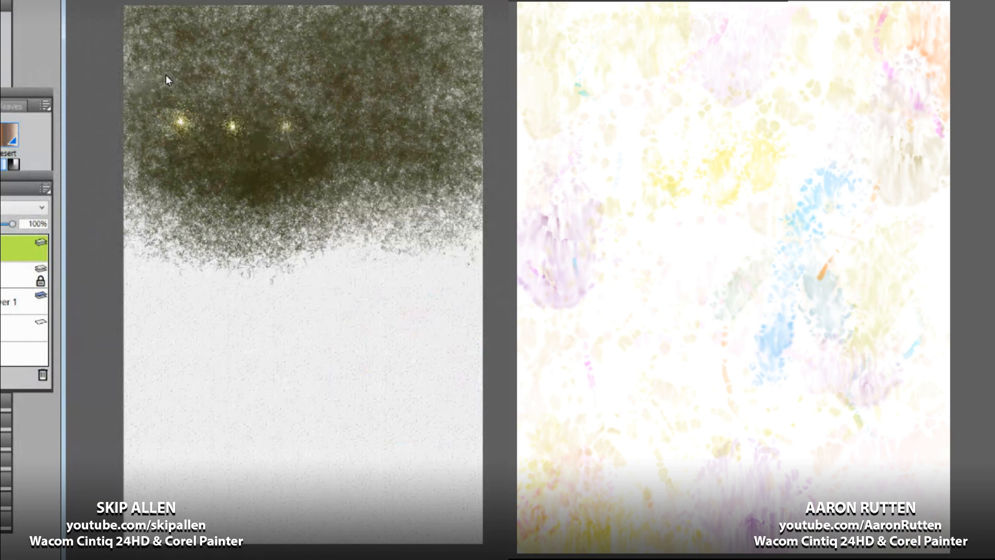
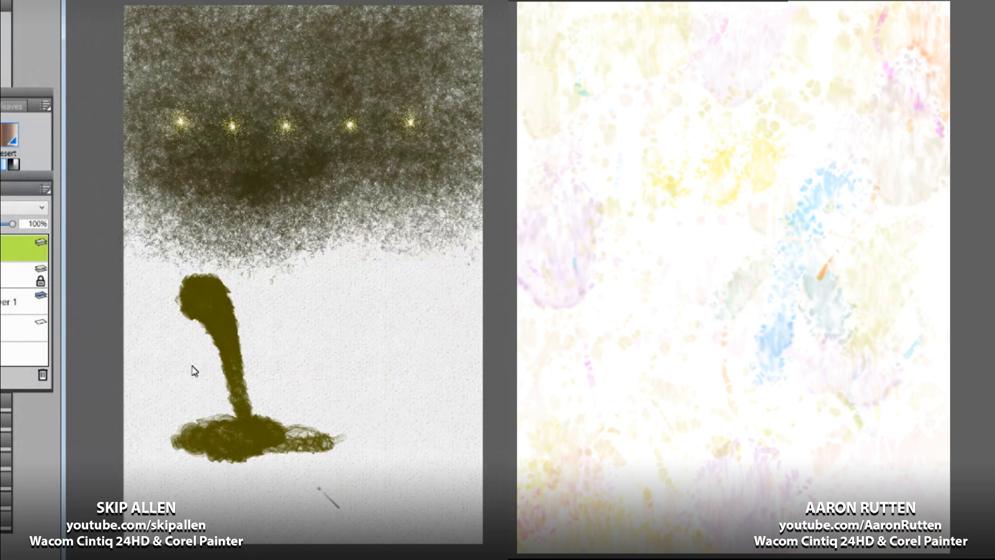
{"action": "key", "text": "ctrl+z"}
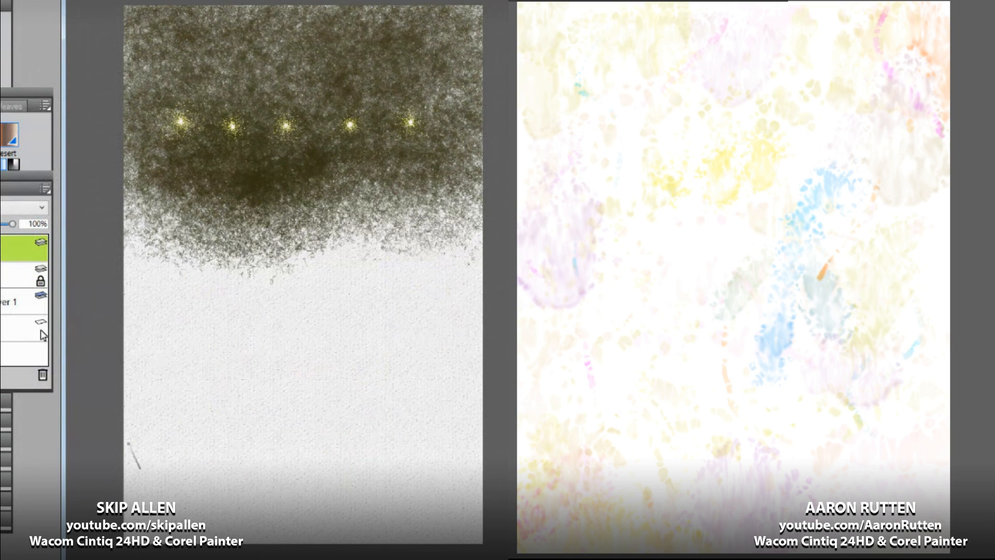
Step: Open the brush control palettes, and move them aside with Brush Calibration placed separately over the paper
{"action": "key", "text": "ctrl+b"}
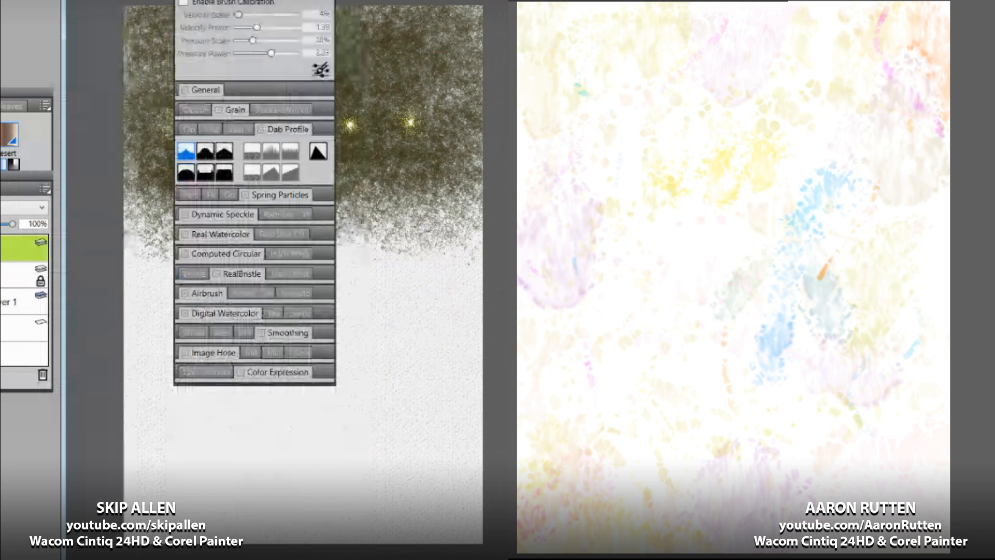
{"action": "mouse_move", "coordinate": [240, 0]}
{"action": "left_mouse_down"}
{"action": "mouse_move", "coordinate": [216, 36]}
{"action": "mouse_move", "coordinate": [369, 60]}
{"action": "left_mouse_up"}
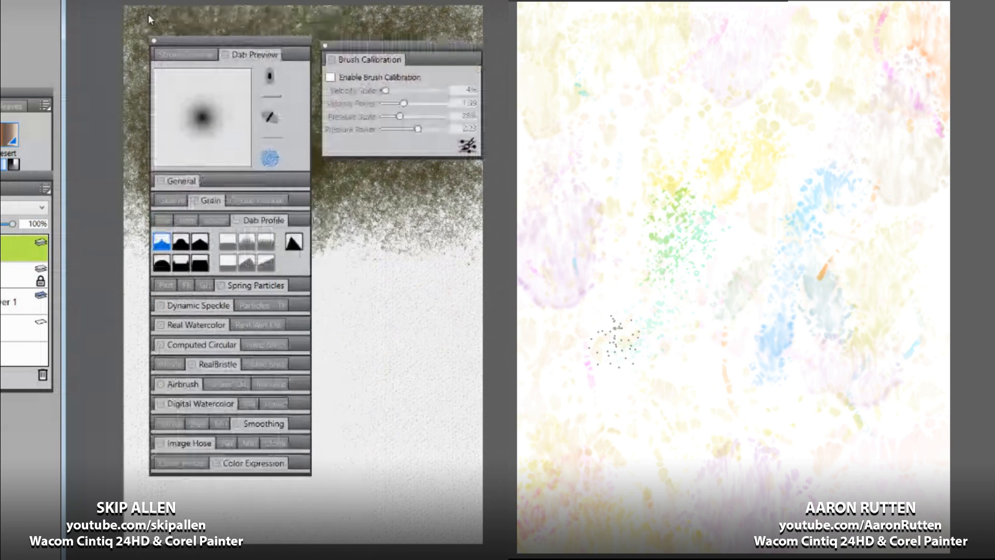
{"action": "left_click_drag", "start_coordinate": [208, 36], "coordinate": [16, 47]}
{"action": "mouse_move", "coordinate": [373, 45]}
{"action": "left_mouse_down"}
{"action": "mouse_move", "coordinate": [323, 73]}
{"action": "mouse_move", "coordinate": [265, 77]}
{"action": "left_mouse_up"}
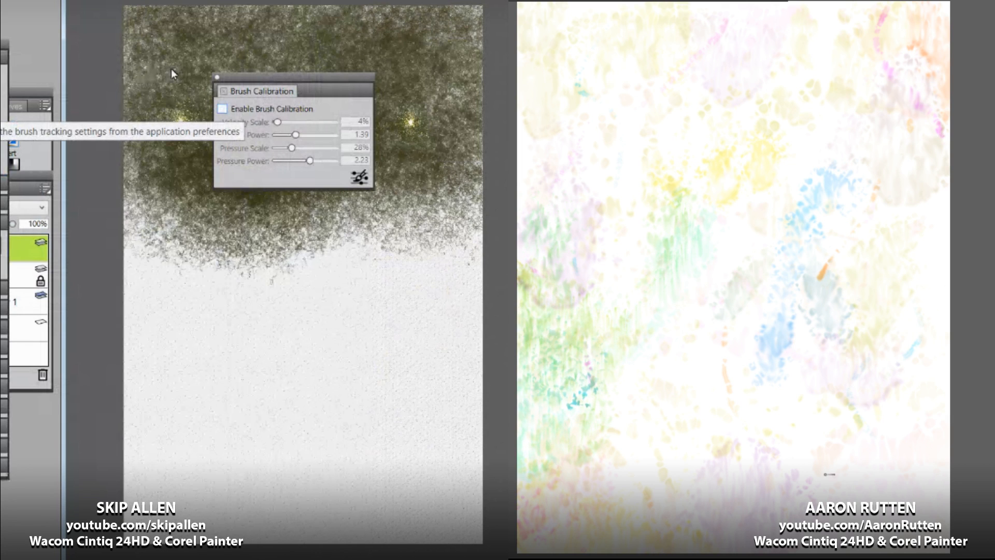
{"action": "left_click_drag", "start_coordinate": [197, 41], "coordinate": [120, 129]}
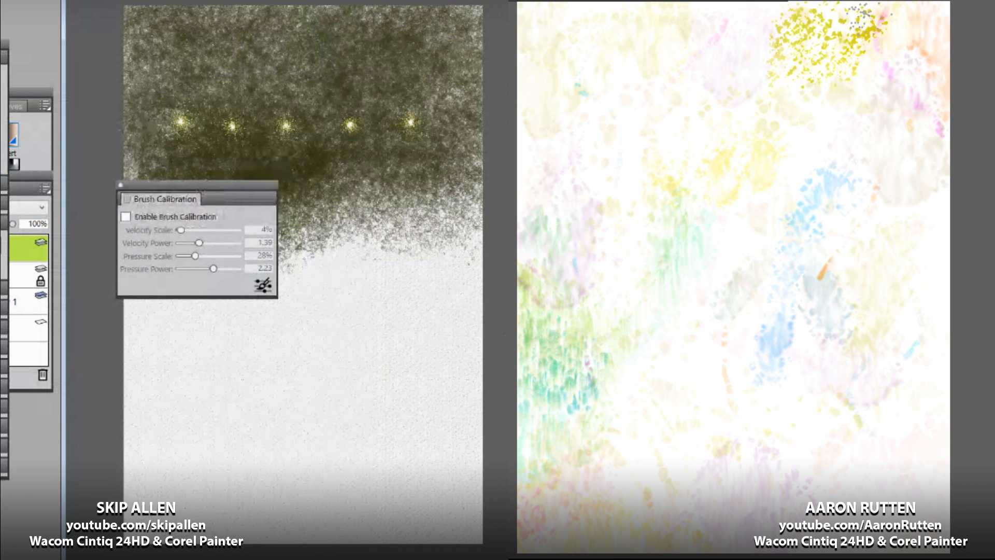
Step: Open the brush tracking settings from Brush Calibration and look through the available presets from the custom ones up to Default
{"action": "left_click", "coordinate": [263, 285]}
{"action": "mouse_move", "coordinate": [254, 1]}
{"action": "left_mouse_down"}
{"action": "mouse_move", "coordinate": [285, 24]}
{"action": "mouse_move", "coordinate": [257, 5]}
{"action": "left_mouse_up"}
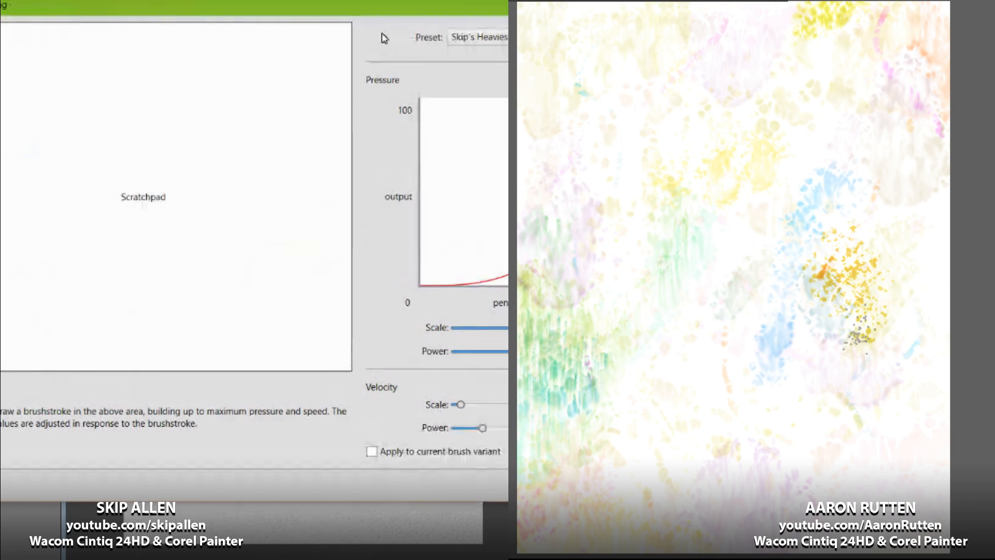
{"action": "left_click", "coordinate": [477, 37]}
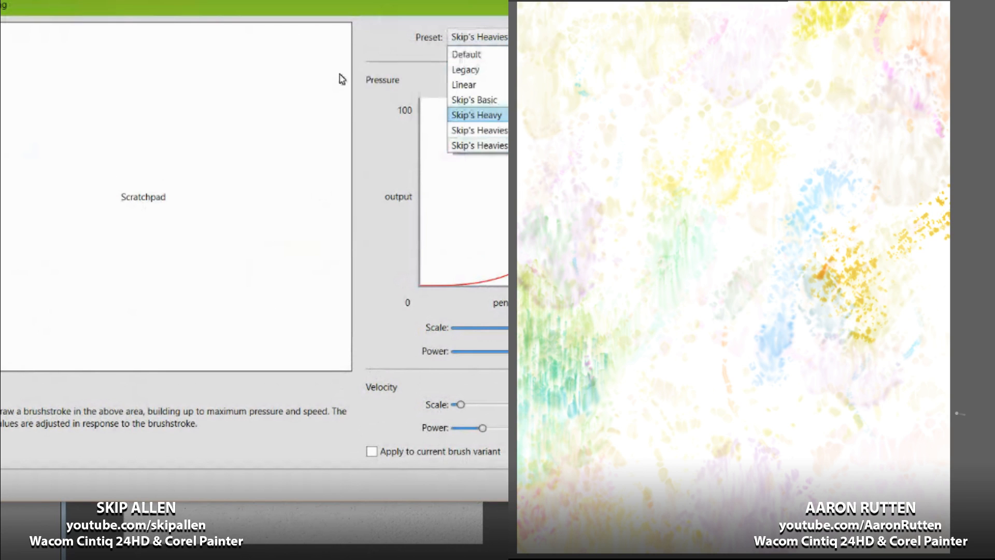
{"action": "key", "text": "Down"}
{"action": "key", "text": "Up"}
{"action": "key", "text": "Up"}
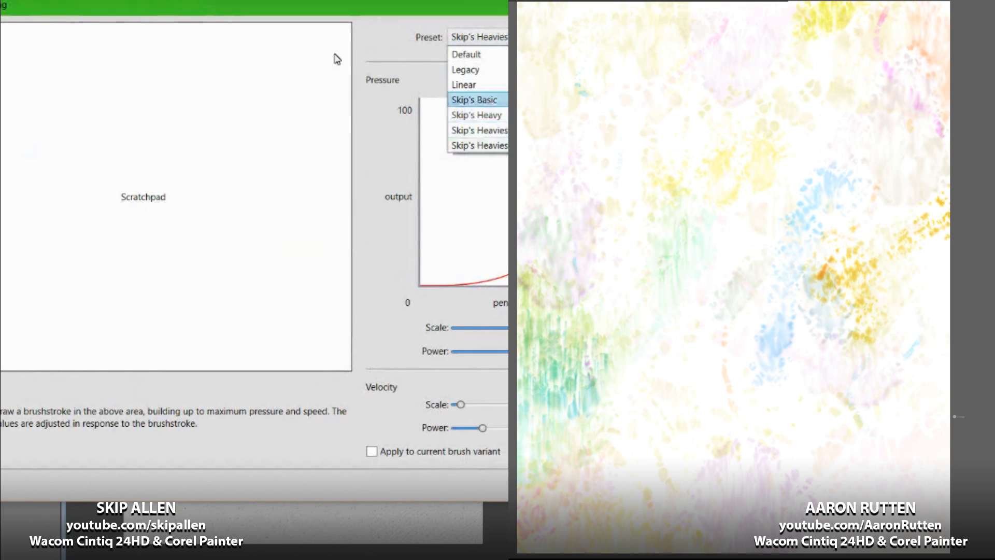
{"action": "key", "text": "Up"}
{"action": "key", "text": "Up"}
{"action": "key", "text": "Up"}
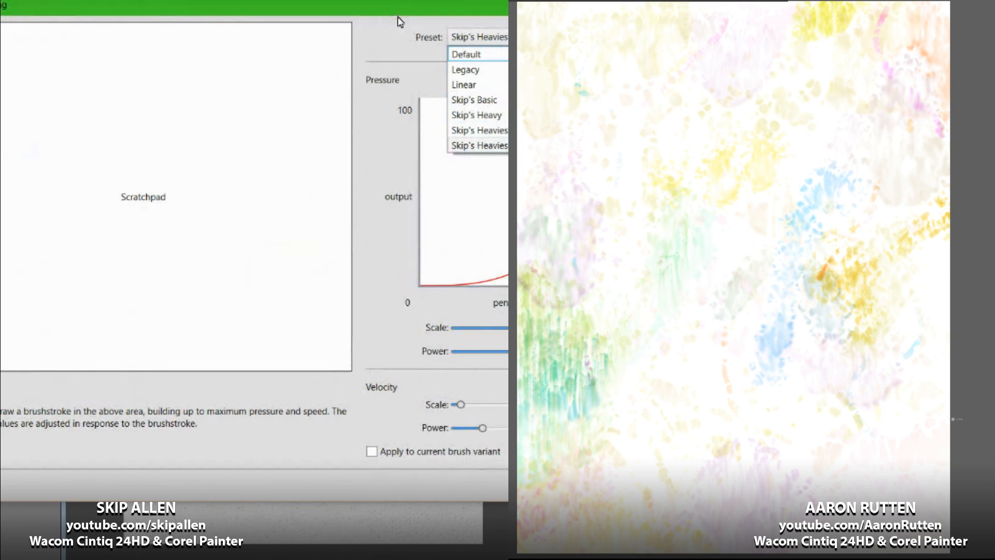
{"action": "key", "text": "Escape"}
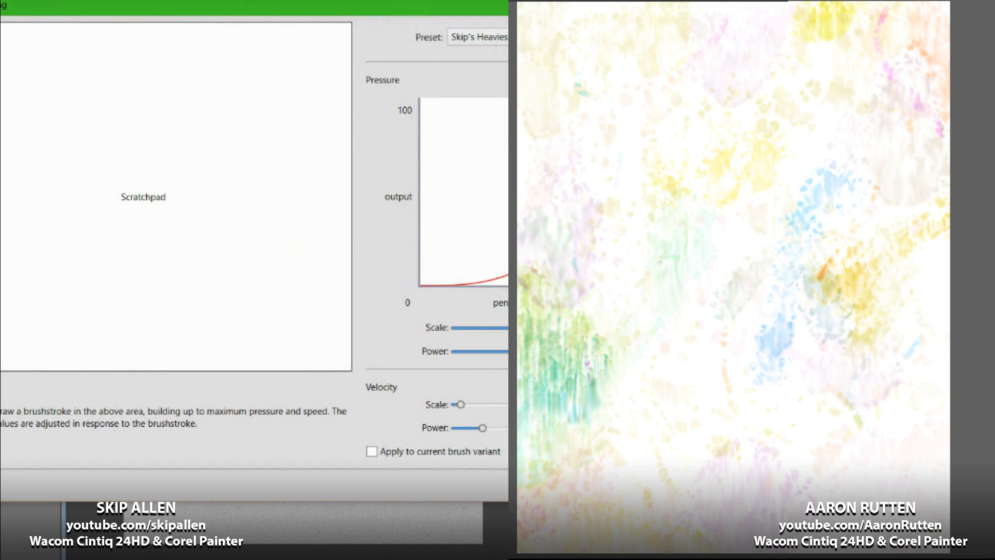
Step: Draw a looping test stroke in the brush tracking scratchpad, and build up denser colour across the splattered canvas
{"action": "mouse_move", "coordinate": [667, 256]}
{"action": "left_mouse_down"}
{"action": "mouse_move", "coordinate": [744, 265]}
{"action": "mouse_move", "coordinate": [751, 304]}
{"action": "mouse_move", "coordinate": [640, 291]}
{"action": "mouse_move", "coordinate": [806, 358]}
{"action": "mouse_move", "coordinate": [776, 434]}
{"action": "mouse_move", "coordinate": [856, 338]}
{"action": "mouse_move", "coordinate": [713, 277]}
{"action": "mouse_move", "coordinate": [678, 398]}
{"action": "left_mouse_up"}
{"action": "left_click_drag", "start_coordinate": [19, 295], "coordinate": [160, 81]}
{"action": "left_click_drag", "start_coordinate": [679, 398], "coordinate": [711, 431]}
{"action": "left_click_drag", "start_coordinate": [160, 82], "coordinate": [209, 146]}
{"action": "left_click_drag", "start_coordinate": [711, 431], "coordinate": [810, 480]}
{"action": "left_click_drag", "start_coordinate": [209, 146], "coordinate": [209, 298]}
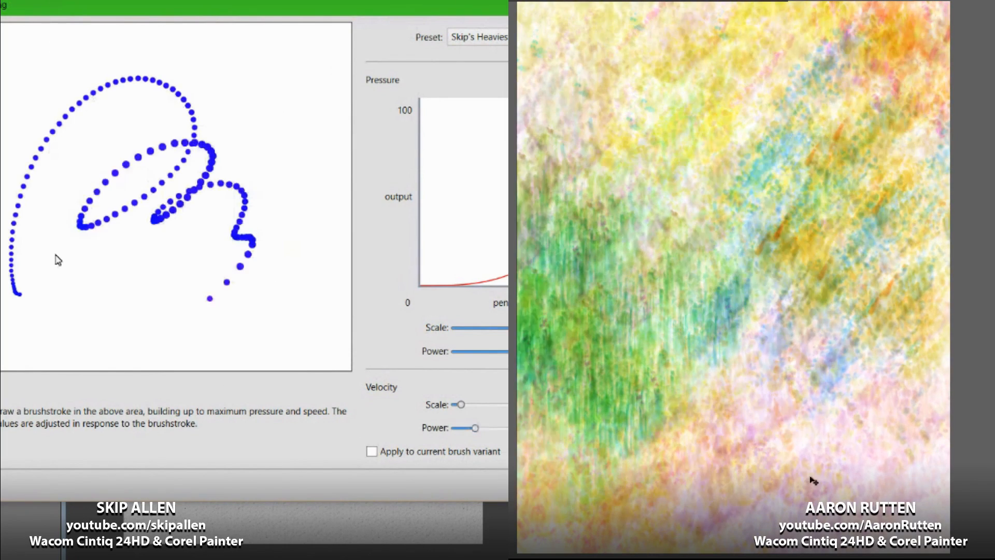
Step: Draw two more looping test strokes in the brush tracking scratchpad, and extend the diagonal streaks across the splattered canvas
{"action": "left_click_drag", "start_coordinate": [810, 480], "coordinate": [989, 348]}
{"action": "mouse_move", "coordinate": [285, 105]}
{"action": "left_mouse_down"}
{"action": "mouse_move", "coordinate": [155, 210]}
{"action": "mouse_move", "coordinate": [257, 267]}
{"action": "mouse_move", "coordinate": [4, 307]}
{"action": "left_mouse_up"}
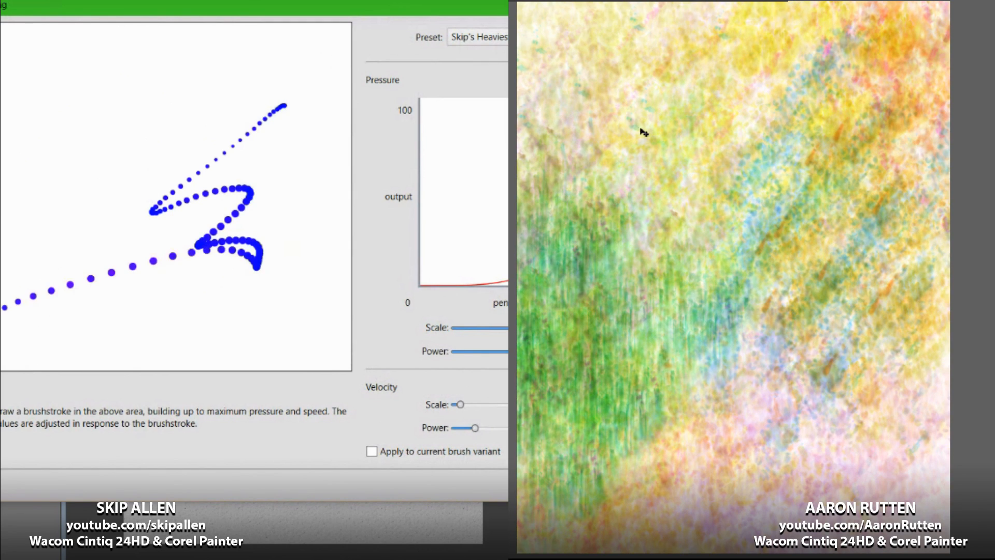
{"action": "mouse_move", "coordinate": [28, 239]}
{"action": "left_mouse_down"}
{"action": "mouse_move", "coordinate": [82, 133]}
{"action": "mouse_move", "coordinate": [205, 137]}
{"action": "mouse_move", "coordinate": [179, 210]}
{"action": "mouse_move", "coordinate": [204, 291]}
{"action": "left_mouse_up"}
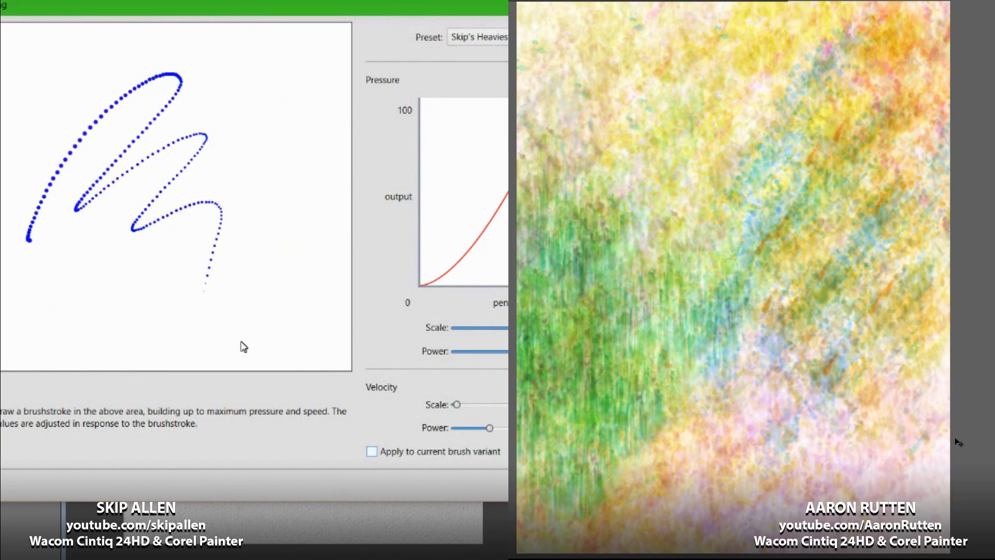
Step: Apply the brush tracking to the current brush variant, and enlarge the abstract painting beyond the canvas edges
{"action": "key", "text": "ctrl+alt+t"}
{"action": "left_click_drag", "start_coordinate": [952, 2], "coordinate": [979, 0]}
{"action": "left_click", "coordinate": [372, 451]}
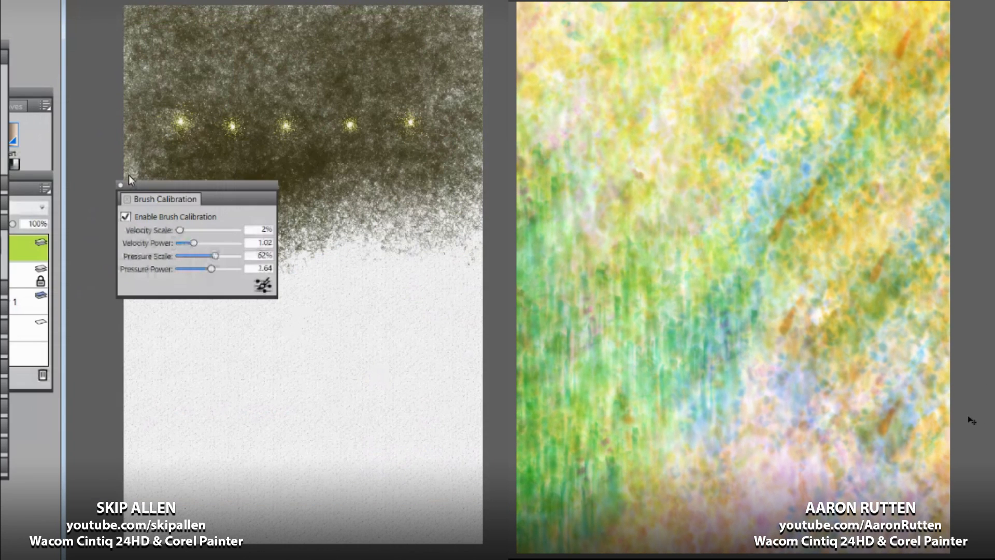
{"action": "left_click_drag", "start_coordinate": [123, 128], "coordinate": [195, 178]}
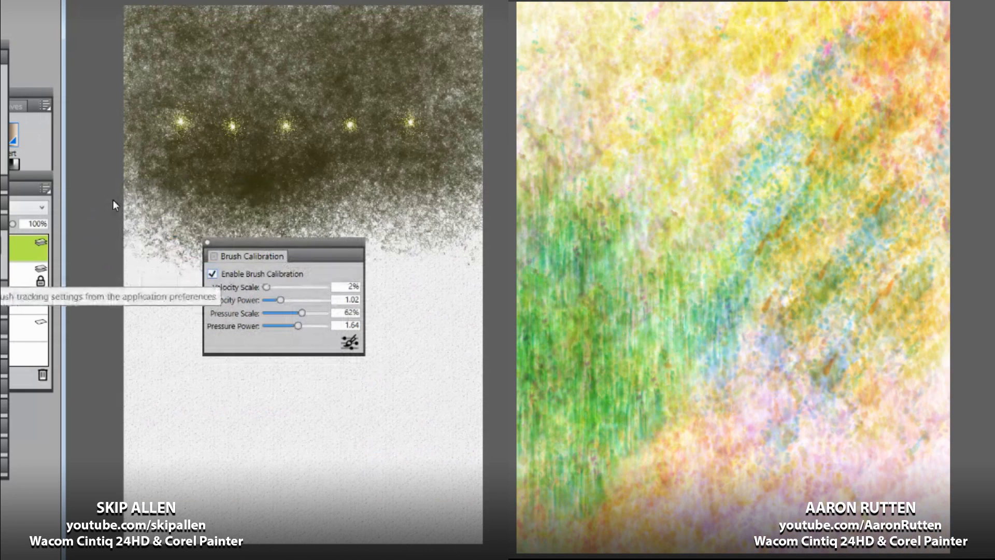
Step: Shrink a copy of the painting into a centred inset, and disable Brush Calibration
{"action": "mouse_move", "coordinate": [950, 2]}
{"action": "left_mouse_down"}
{"action": "mouse_move", "coordinate": [869, 94]}
{"action": "mouse_move", "coordinate": [893, 72]}
{"action": "left_mouse_up"}
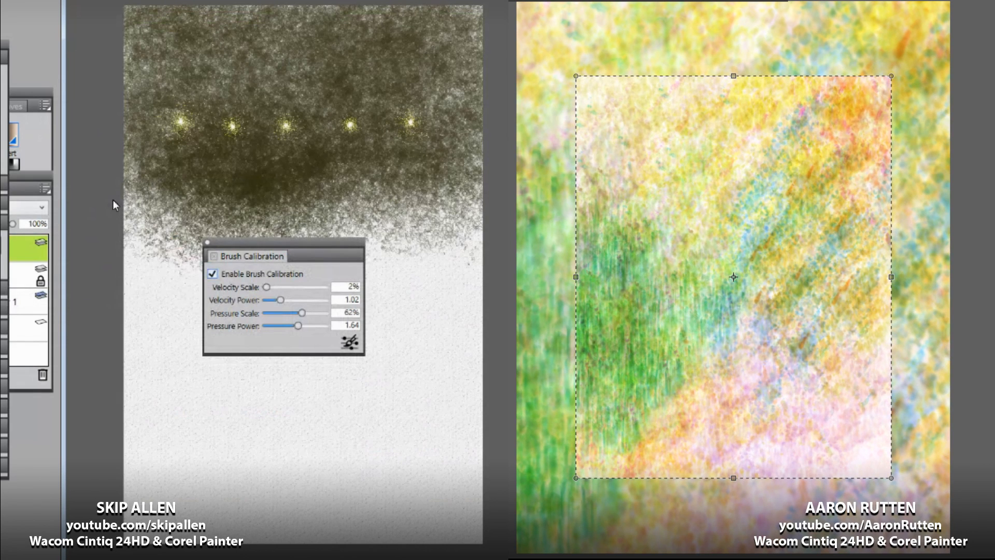
{"action": "left_click", "coordinate": [212, 274]}
{"action": "key", "text": "Return"}
{"action": "key", "text": "ctrl+z"}
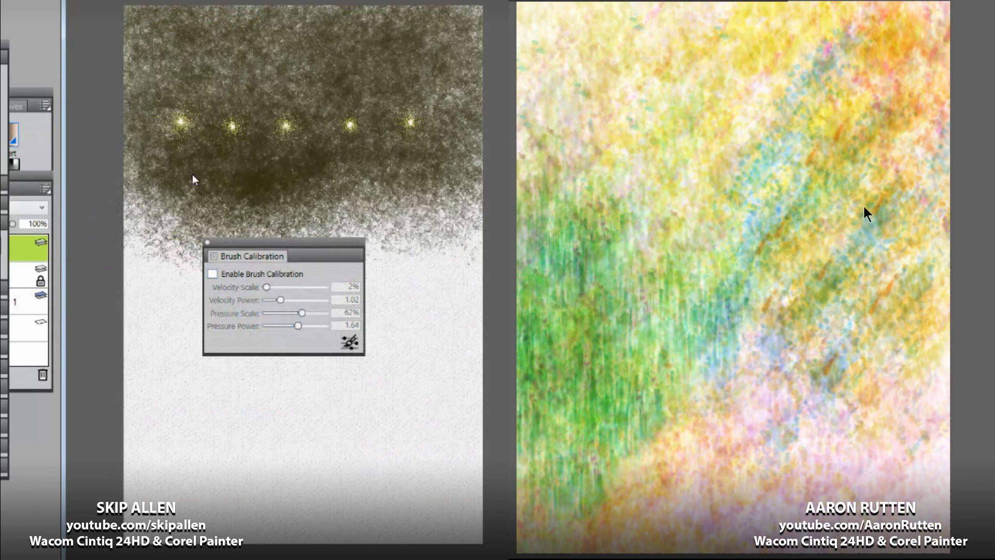
Step: Shrink two more copies of the painting into progressively smaller nested insets, and move the Brush Calibration palette
{"action": "left_click_drag", "start_coordinate": [244, 242], "coordinate": [216, 257]}
{"action": "key", "text": "ctrl+alt+t"}
{"action": "mouse_move", "coordinate": [950, 2]}
{"action": "left_mouse_down"}
{"action": "mouse_move", "coordinate": [816, 178]}
{"action": "mouse_move", "coordinate": [832, 167]}
{"action": "left_mouse_up"}
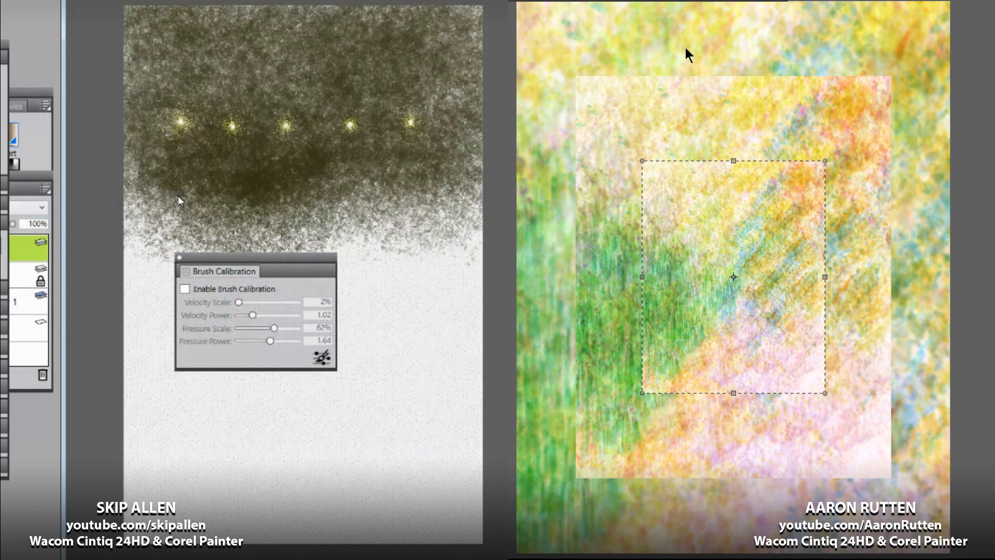
{"action": "key", "text": "Return"}
{"action": "left_click_drag", "start_coordinate": [826, 161], "coordinate": [778, 218]}
{"action": "key", "text": "Return"}
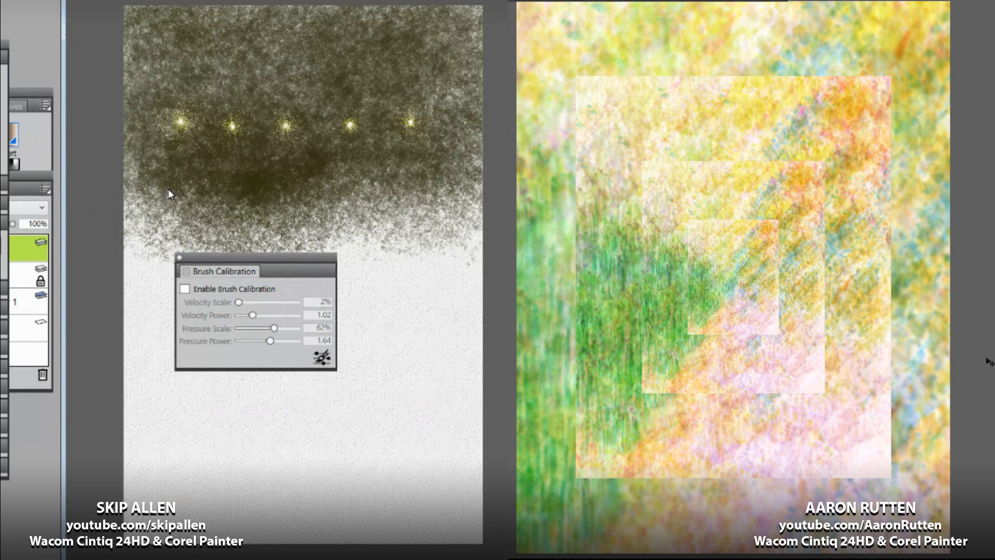
Step: Shift the hue of the largest inset by -11% with Uniform Color, and tuck Brush Calibration off the paper
{"action": "mouse_move", "coordinate": [264, 257]}
{"action": "left_mouse_down"}
{"action": "mouse_move", "coordinate": [54, 21]}
{"action": "mouse_move", "coordinate": [1, 1]}
{"action": "left_mouse_up"}
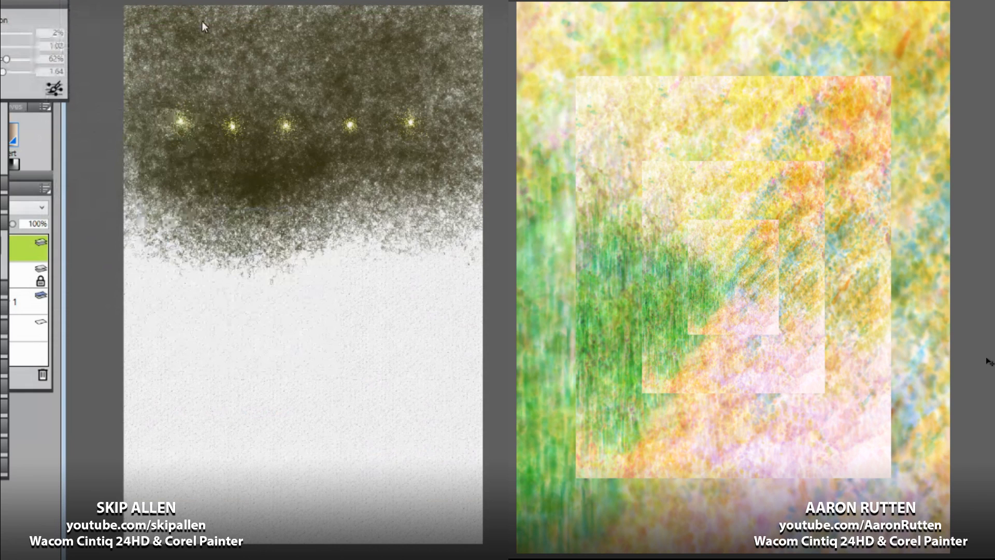
{"action": "left_click_drag", "start_coordinate": [1, 1], "coordinate": [76, 46]}
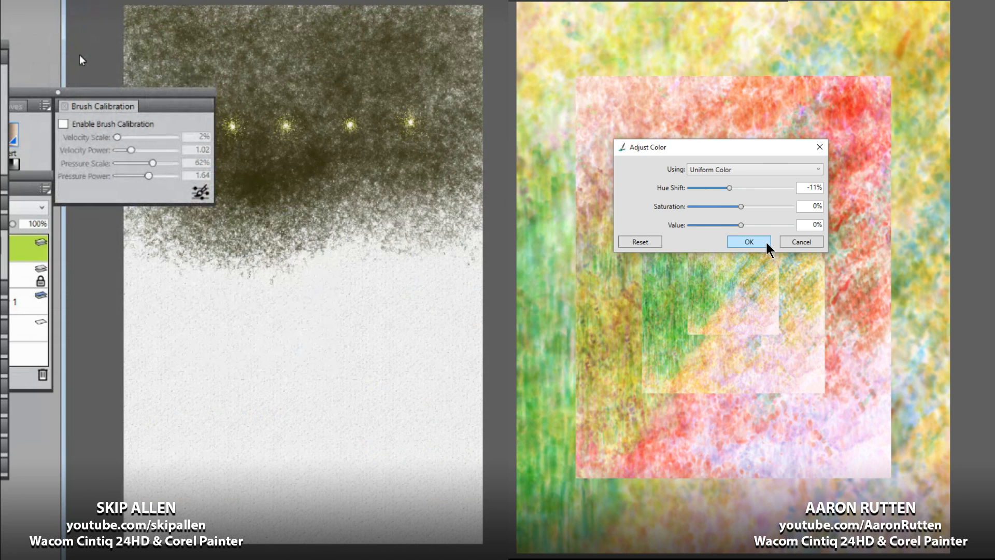
{"action": "left_click", "coordinate": [767, 243]}
{"action": "left_click_drag", "start_coordinate": [83, 93], "coordinate": [0, 45]}
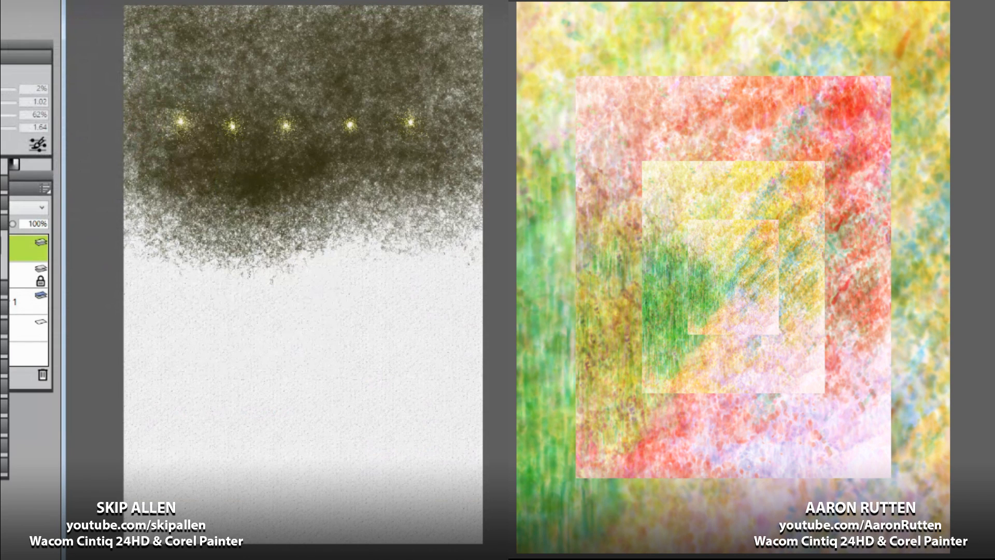
Step: Shift the middle inset's hue to greens and blues, and the smallest inset's hue by -42% using Uniform Color
{"action": "left_click", "coordinate": [519, 2]}
{"action": "left_click_drag", "start_coordinate": [729, 187], "coordinate": [774, 190]}
{"action": "left_click", "coordinate": [761, 169]}
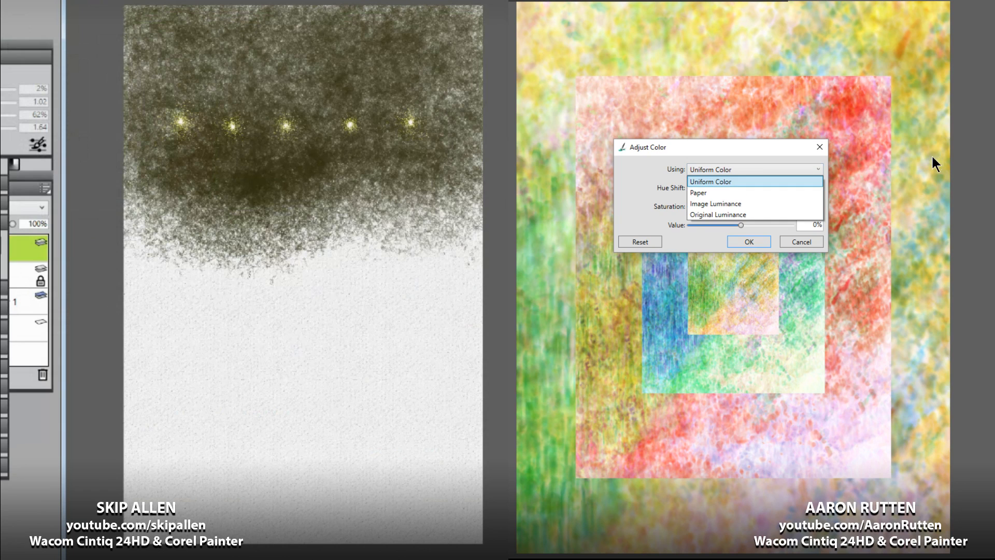
{"action": "left_click", "coordinate": [759, 238]}
{"action": "left_click", "coordinate": [757, 242]}
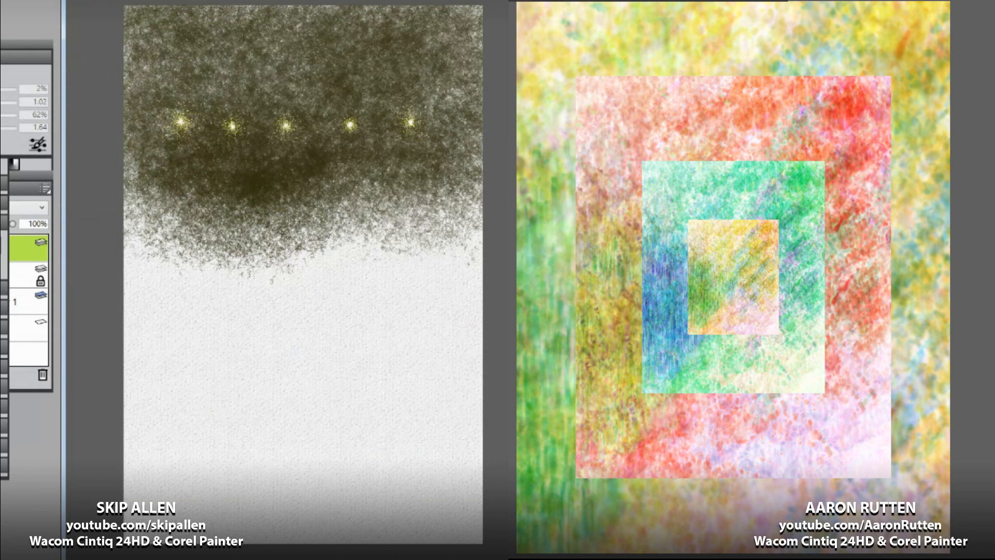
{"action": "left_click", "coordinate": [698, 187]}
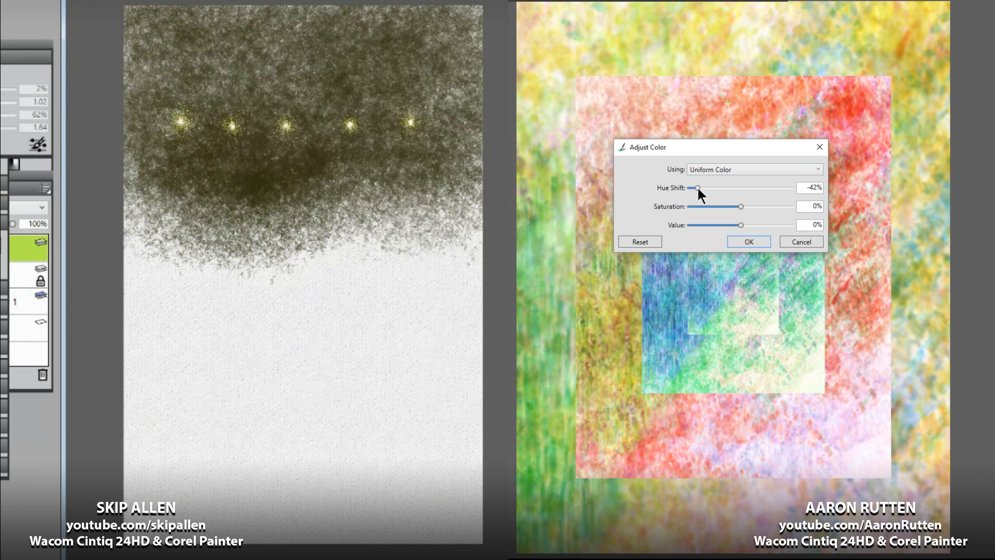
{"action": "left_click", "coordinate": [752, 241]}
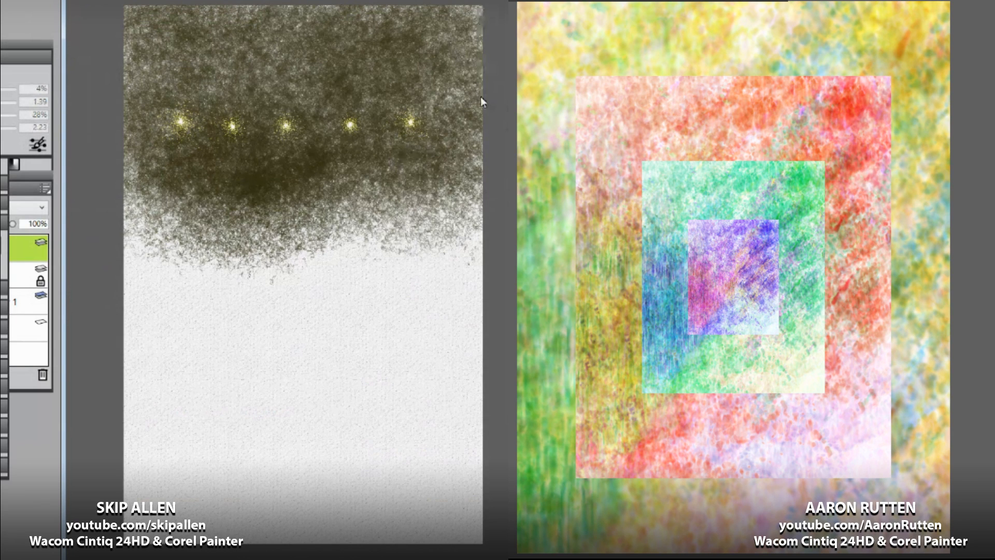
Step: Try several brush strokes over the nested insets, including a long tapering black one, and undo them all
{"action": "left_click", "coordinate": [497, 91]}
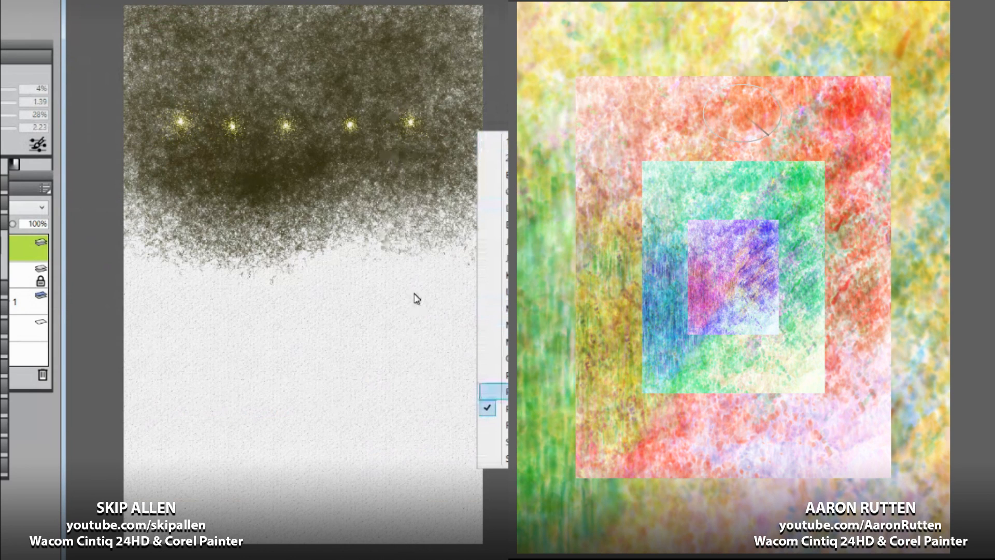
{"action": "mouse_move", "coordinate": [747, 207]}
{"action": "left_mouse_down"}
{"action": "mouse_move", "coordinate": [736, 151]}
{"action": "mouse_move", "coordinate": [726, 221]}
{"action": "mouse_move", "coordinate": [788, 189]}
{"action": "mouse_move", "coordinate": [754, 127]}
{"action": "mouse_move", "coordinate": [730, 126]}
{"action": "mouse_move", "coordinate": [796, 149]}
{"action": "left_mouse_up"}
{"action": "left_click", "coordinate": [393, 105]}
{"action": "mouse_move", "coordinate": [644, 130]}
{"action": "left_mouse_down"}
{"action": "mouse_move", "coordinate": [617, 182]}
{"action": "mouse_move", "coordinate": [630, 178]}
{"action": "mouse_move", "coordinate": [619, 199]}
{"action": "left_mouse_up"}
{"action": "key", "text": "ctrl+z"}
{"action": "key", "text": "ctrl+z"}
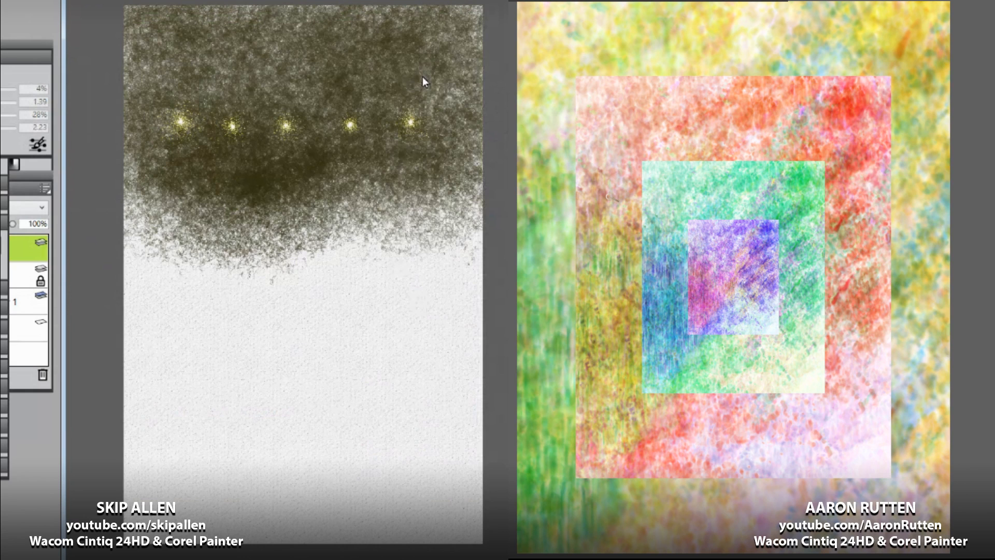
{"action": "mouse_move", "coordinate": [571, 288]}
{"action": "left_mouse_down"}
{"action": "mouse_move", "coordinate": [658, 195]}
{"action": "mouse_move", "coordinate": [777, 100]}
{"action": "mouse_move", "coordinate": [793, 171]}
{"action": "mouse_move", "coordinate": [648, 293]}
{"action": "mouse_move", "coordinate": [692, 322]}
{"action": "mouse_move", "coordinate": [800, 248]}
{"action": "mouse_move", "coordinate": [866, 145]}
{"action": "left_mouse_up"}
{"action": "key", "text": "ctrl+z"}
{"action": "mouse_move", "coordinate": [569, 357]}
{"action": "left_mouse_down"}
{"action": "mouse_move", "coordinate": [612, 290]}
{"action": "mouse_move", "coordinate": [680, 251]}
{"action": "mouse_move", "coordinate": [757, 181]}
{"action": "mouse_move", "coordinate": [782, 95]}
{"action": "left_mouse_up"}
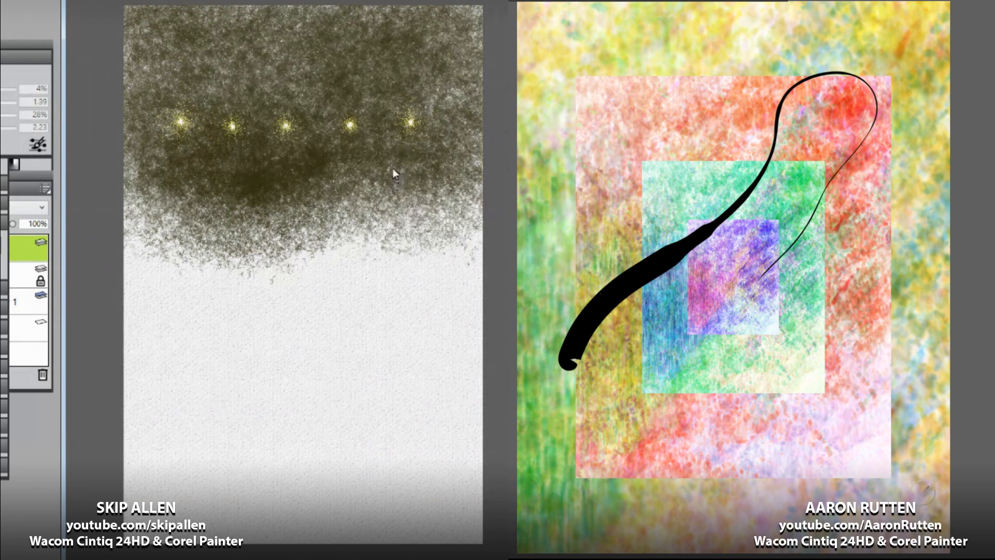
{"action": "key", "text": "ctrl+z"}
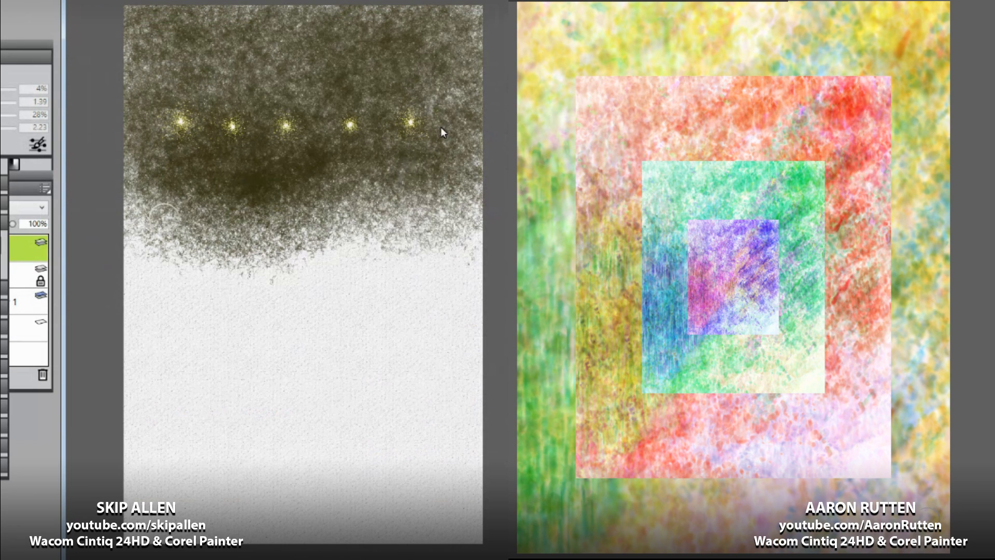
Step: Delete the speckled spark layer along with a newly added Layer 2, and select Layer 1
{"action": "key", "text": "ctrl+shift+n"}
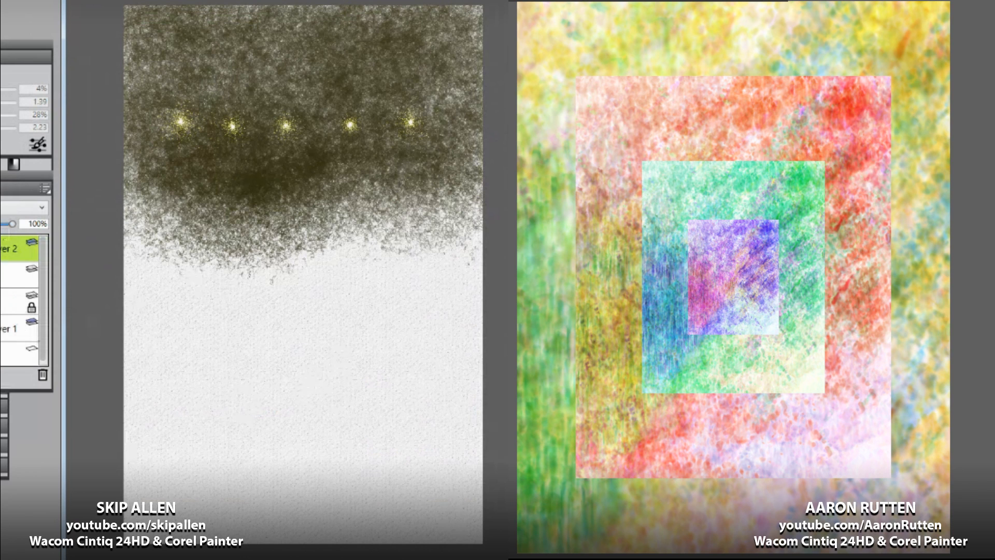
{"action": "left_click", "coordinate": [43, 374]}
{"action": "left_click", "coordinate": [43, 375]}
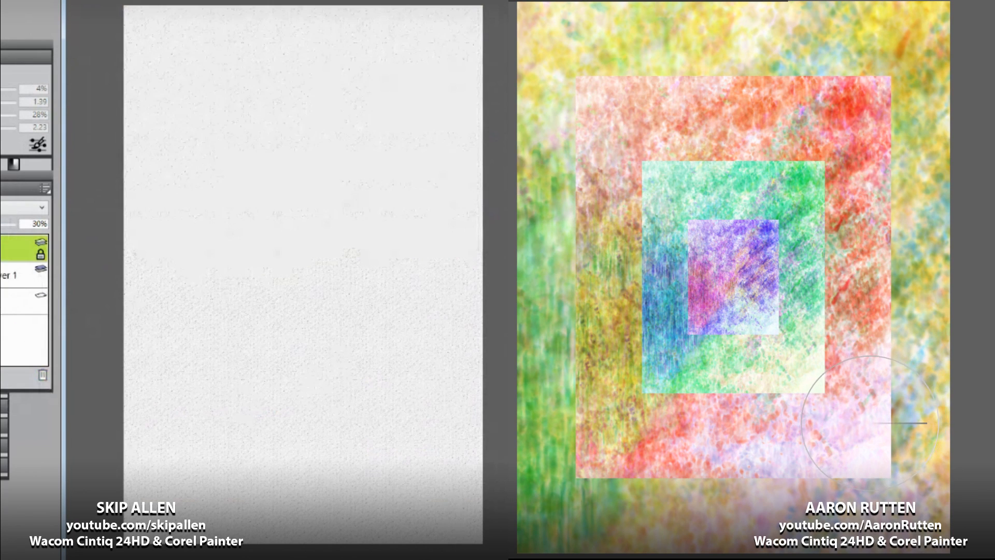
{"action": "left_click", "coordinate": [9, 276]}
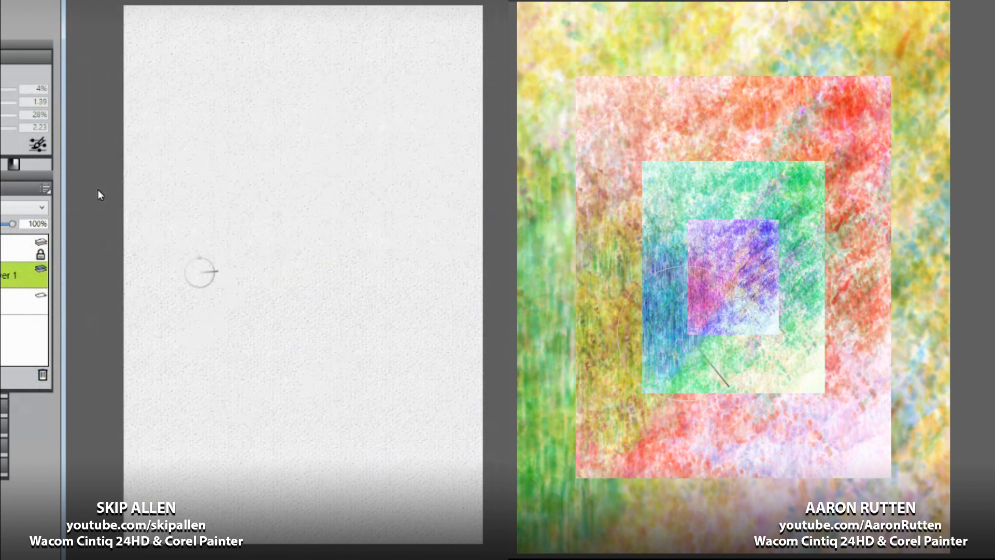
Step: Paint a winding olive watercolour test stroke on Layer 1, clear it, and test another sweeping stroke
{"action": "mouse_move", "coordinate": [376, 149]}
{"action": "left_mouse_down"}
{"action": "mouse_move", "coordinate": [377, 184]}
{"action": "mouse_move", "coordinate": [264, 231]}
{"action": "mouse_move", "coordinate": [182, 327]}
{"action": "mouse_move", "coordinate": [272, 248]}
{"action": "mouse_move", "coordinate": [226, 297]}
{"action": "mouse_move", "coordinate": [298, 252]}
{"action": "mouse_move", "coordinate": [340, 248]}
{"action": "mouse_move", "coordinate": [266, 278]}
{"action": "mouse_move", "coordinate": [316, 262]}
{"action": "mouse_move", "coordinate": [299, 277]}
{"action": "mouse_move", "coordinate": [367, 263]}
{"action": "mouse_move", "coordinate": [341, 298]}
{"action": "mouse_move", "coordinate": [327, 393]}
{"action": "mouse_move", "coordinate": [396, 357]}
{"action": "mouse_move", "coordinate": [385, 297]}
{"action": "mouse_move", "coordinate": [340, 354]}
{"action": "mouse_move", "coordinate": [418, 306]}
{"action": "mouse_move", "coordinate": [208, 450]}
{"action": "left_mouse_up"}
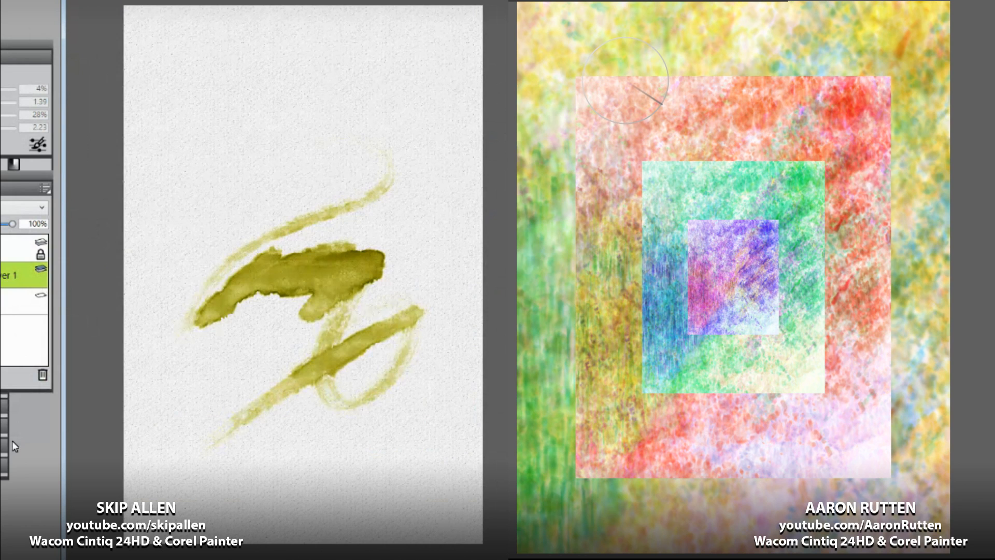
{"action": "key", "text": "Delete"}
{"action": "mouse_move", "coordinate": [313, 65]}
{"action": "left_mouse_down"}
{"action": "mouse_move", "coordinate": [167, 244]}
{"action": "mouse_move", "coordinate": [273, 179]}
{"action": "mouse_move", "coordinate": [253, 213]}
{"action": "mouse_move", "coordinate": [363, 282]}
{"action": "mouse_move", "coordinate": [275, 352]}
{"action": "mouse_move", "coordinate": [393, 236]}
{"action": "mouse_move", "coordinate": [359, 438]}
{"action": "mouse_move", "coordinate": [213, 450]}
{"action": "left_mouse_up"}
Step: Break up the edges of the nested insets with textured strokes, undoing one diagonal stroke through the green inset
{"action": "left_click_drag", "start_coordinate": [891, 377], "coordinate": [877, 462]}
{"action": "mouse_move", "coordinate": [793, 161]}
{"action": "left_mouse_down"}
{"action": "mouse_move", "coordinate": [642, 175]}
{"action": "mouse_move", "coordinate": [646, 385]}
{"action": "left_mouse_up"}
{"action": "key", "text": "ctrl+z"}
{"action": "mouse_move", "coordinate": [697, 251]}
{"action": "left_mouse_down"}
{"action": "mouse_move", "coordinate": [711, 228]}
{"action": "mouse_move", "coordinate": [772, 296]}
{"action": "mouse_move", "coordinate": [708, 296]}
{"action": "mouse_move", "coordinate": [690, 436]}
{"action": "mouse_move", "coordinate": [788, 405]}
{"action": "mouse_move", "coordinate": [840, 373]}
{"action": "mouse_move", "coordinate": [819, 218]}
{"action": "left_mouse_up"}
{"action": "left_click_drag", "start_coordinate": [659, 259], "coordinate": [645, 321]}
Step: Roughen the painting with blotchy strokes running diagonally across the nested insets and along its lower edge
{"action": "right_click", "coordinate": [352, 341]}
{"action": "mouse_move", "coordinate": [591, 207]}
{"action": "left_mouse_down"}
{"action": "mouse_move", "coordinate": [557, 358]}
{"action": "mouse_move", "coordinate": [580, 482]}
{"action": "mouse_move", "coordinate": [902, 454]}
{"action": "left_mouse_up"}
{"action": "left_click", "coordinate": [369, 383]}
{"action": "left_click", "coordinate": [300, 354]}
{"action": "mouse_move", "coordinate": [304, 371]}
{"action": "left_mouse_down"}
{"action": "mouse_move", "coordinate": [302, 362]}
{"action": "mouse_move", "coordinate": [270, 406]}
{"action": "left_mouse_up"}
{"action": "mouse_move", "coordinate": [902, 454]}
{"action": "left_mouse_down"}
{"action": "mouse_move", "coordinate": [924, 68]}
{"action": "mouse_move", "coordinate": [891, 26]}
{"action": "mouse_move", "coordinate": [818, 18]}
{"action": "mouse_move", "coordinate": [713, 51]}
{"action": "mouse_move", "coordinate": [644, 20]}
{"action": "mouse_move", "coordinate": [555, 22]}
{"action": "mouse_move", "coordinate": [530, 125]}
{"action": "mouse_move", "coordinate": [546, 240]}
{"action": "mouse_move", "coordinate": [535, 516]}
{"action": "left_mouse_up"}
Step: Carry the blotchy texture down the painting's right border and over the outer edge of the red inset
{"action": "mouse_move", "coordinate": [930, 526]}
{"action": "left_mouse_down"}
{"action": "mouse_move", "coordinate": [910, 444]}
{"action": "mouse_move", "coordinate": [894, 486]}
{"action": "mouse_move", "coordinate": [910, 258]}
{"action": "left_mouse_up"}
{"action": "left_click", "coordinate": [271, 292]}
{"action": "left_click", "coordinate": [314, 344]}
{"action": "mouse_move", "coordinate": [807, 185]}
{"action": "left_mouse_down"}
{"action": "mouse_move", "coordinate": [688, 83]}
{"action": "mouse_move", "coordinate": [608, 98]}
{"action": "mouse_move", "coordinate": [581, 150]}
{"action": "mouse_move", "coordinate": [580, 432]}
{"action": "mouse_move", "coordinate": [665, 450]}
{"action": "mouse_move", "coordinate": [720, 489]}
{"action": "mouse_move", "coordinate": [652, 368]}
{"action": "mouse_move", "coordinate": [669, 296]}
{"action": "mouse_move", "coordinate": [770, 162]}
{"action": "mouse_move", "coordinate": [805, 224]}
{"action": "mouse_move", "coordinate": [813, 336]}
{"action": "mouse_move", "coordinate": [895, 499]}
{"action": "left_mouse_up"}
{"action": "left_click", "coordinate": [270, 360]}
{"action": "mouse_move", "coordinate": [329, 210]}
{"action": "left_mouse_down"}
{"action": "mouse_move", "coordinate": [374, 234]}
{"action": "mouse_move", "coordinate": [357, 258]}
{"action": "left_mouse_up"}
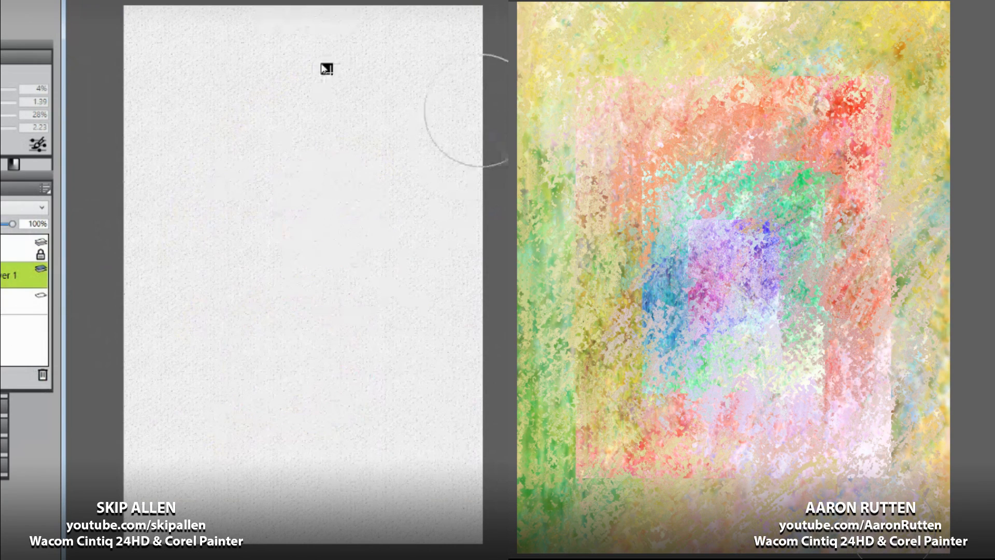
Step: Test broad grey strokes and streaky black strokes across the lower paper, clearing the layer after each
{"action": "mouse_move", "coordinate": [436, 135]}
{"action": "left_mouse_down"}
{"action": "mouse_move", "coordinate": [216, 234]}
{"action": "mouse_move", "coordinate": [182, 265]}
{"action": "mouse_move", "coordinate": [320, 216]}
{"action": "mouse_move", "coordinate": [454, 144]}
{"action": "mouse_move", "coordinate": [291, 203]}
{"action": "mouse_move", "coordinate": [122, 238]}
{"action": "mouse_move", "coordinate": [146, 190]}
{"action": "mouse_move", "coordinate": [123, 182]}
{"action": "mouse_move", "coordinate": [404, 212]}
{"action": "mouse_move", "coordinate": [431, 207]}
{"action": "mouse_move", "coordinate": [129, 377]}
{"action": "mouse_move", "coordinate": [267, 311]}
{"action": "mouse_move", "coordinate": [177, 291]}
{"action": "mouse_move", "coordinate": [438, 320]}
{"action": "mouse_move", "coordinate": [451, 280]}
{"action": "mouse_move", "coordinate": [475, 261]}
{"action": "mouse_move", "coordinate": [244, 420]}
{"action": "mouse_move", "coordinate": [385, 335]}
{"action": "mouse_move", "coordinate": [440, 271]}
{"action": "left_mouse_up"}
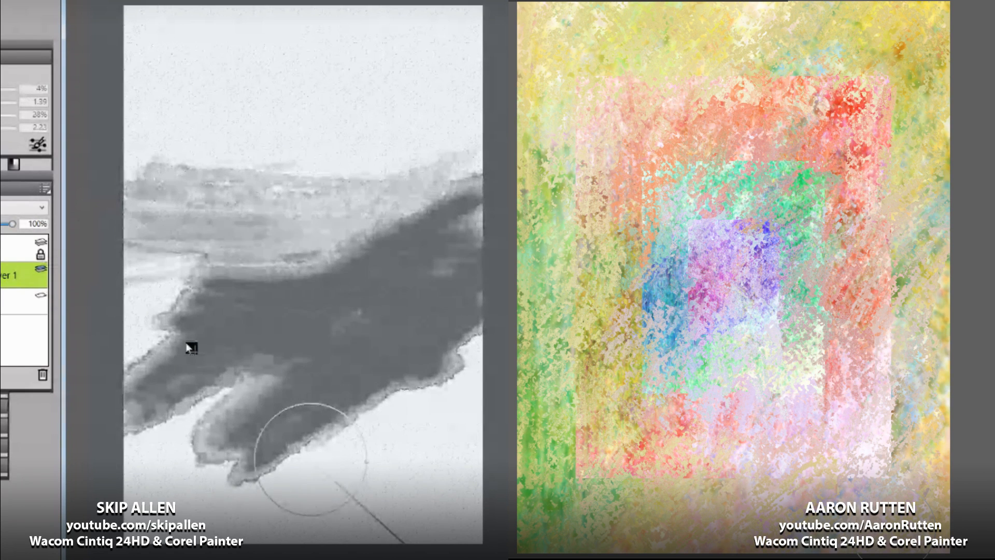
{"action": "key", "text": "Delete"}
{"action": "mouse_move", "coordinate": [145, 255]}
{"action": "left_mouse_down"}
{"action": "mouse_move", "coordinate": [277, 200]}
{"action": "mouse_move", "coordinate": [300, 178]}
{"action": "mouse_move", "coordinate": [127, 229]}
{"action": "mouse_move", "coordinate": [455, 222]}
{"action": "mouse_move", "coordinate": [100, 301]}
{"action": "mouse_move", "coordinate": [456, 301]}
{"action": "mouse_move", "coordinate": [455, 312]}
{"action": "mouse_move", "coordinate": [150, 356]}
{"action": "mouse_move", "coordinate": [300, 334]}
{"action": "mouse_move", "coordinate": [222, 356]}
{"action": "mouse_move", "coordinate": [218, 395]}
{"action": "mouse_move", "coordinate": [421, 420]}
{"action": "mouse_move", "coordinate": [133, 444]}
{"action": "mouse_move", "coordinate": [455, 434]}
{"action": "mouse_move", "coordinate": [334, 462]}
{"action": "mouse_move", "coordinate": [474, 480]}
{"action": "mouse_move", "coordinate": [371, 529]}
{"action": "mouse_move", "coordinate": [404, 517]}
{"action": "mouse_move", "coordinate": [153, 552]}
{"action": "mouse_move", "coordinate": [364, 473]}
{"action": "mouse_move", "coordinate": [228, 524]}
{"action": "mouse_move", "coordinate": [171, 498]}
{"action": "mouse_move", "coordinate": [91, 511]}
{"action": "left_mouse_up"}
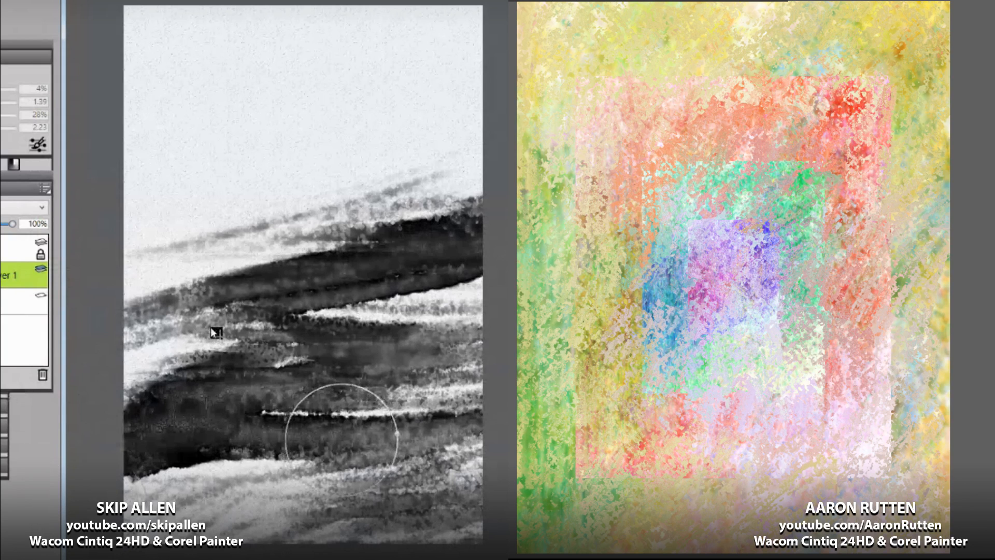
{"action": "right_click", "coordinate": [344, 437]}
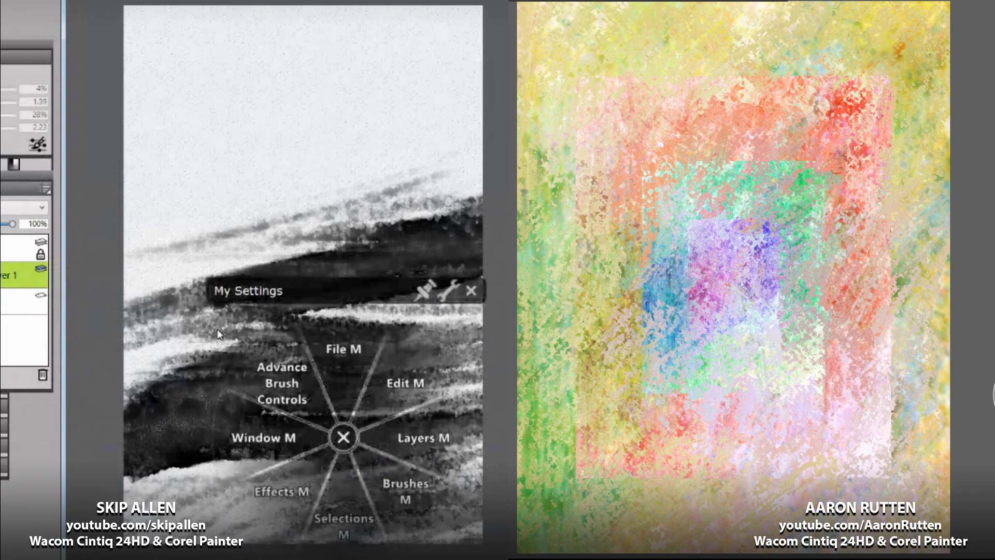
{"action": "left_click", "coordinate": [345, 438]}
{"action": "key", "text": "Delete"}
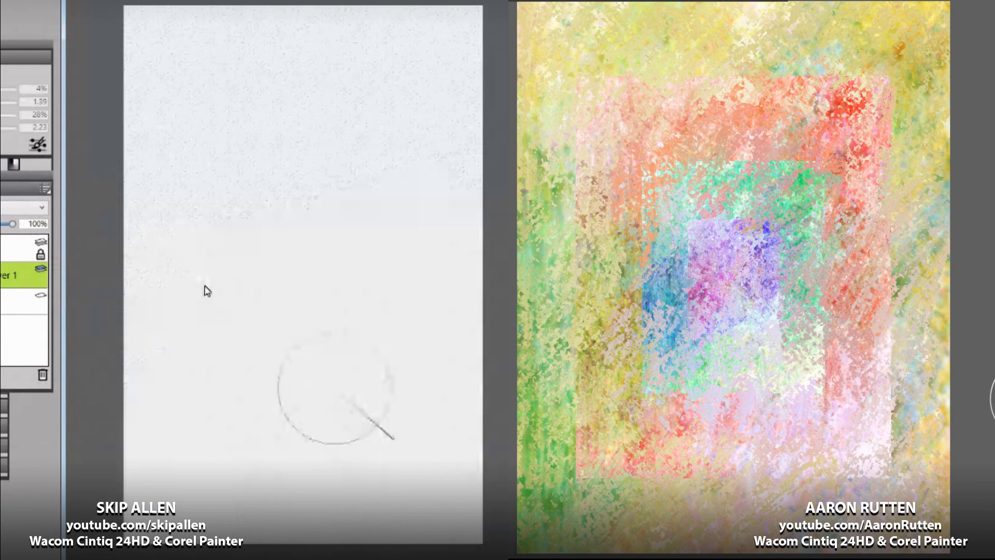
Step: Cover the lower paper with dark streaked strokes, and smear the painting's colours diagonally through the nested insets
{"action": "mouse_move", "coordinate": [122, 311]}
{"action": "left_mouse_down"}
{"action": "mouse_move", "coordinate": [430, 255]}
{"action": "mouse_move", "coordinate": [391, 283]}
{"action": "mouse_move", "coordinate": [88, 398]}
{"action": "mouse_move", "coordinate": [254, 352]}
{"action": "mouse_move", "coordinate": [446, 341]}
{"action": "mouse_move", "coordinate": [468, 360]}
{"action": "mouse_move", "coordinate": [291, 397]}
{"action": "mouse_move", "coordinate": [143, 454]}
{"action": "mouse_move", "coordinate": [381, 425]}
{"action": "mouse_move", "coordinate": [520, 434]}
{"action": "mouse_move", "coordinate": [384, 466]}
{"action": "mouse_move", "coordinate": [181, 481]}
{"action": "mouse_move", "coordinate": [92, 504]}
{"action": "mouse_move", "coordinate": [500, 524]}
{"action": "left_mouse_up"}
{"action": "mouse_move", "coordinate": [864, 100]}
{"action": "left_mouse_down"}
{"action": "mouse_move", "coordinate": [565, 98]}
{"action": "mouse_move", "coordinate": [565, 57]}
{"action": "mouse_move", "coordinate": [935, 55]}
{"action": "mouse_move", "coordinate": [898, 135]}
{"action": "mouse_move", "coordinate": [937, 230]}
{"action": "mouse_move", "coordinate": [947, 382]}
{"action": "mouse_move", "coordinate": [965, 464]}
{"action": "mouse_move", "coordinate": [713, 501]}
{"action": "mouse_move", "coordinate": [809, 415]}
{"action": "mouse_move", "coordinate": [690, 436]}
{"action": "mouse_move", "coordinate": [571, 118]}
{"action": "mouse_move", "coordinate": [726, 332]}
{"action": "mouse_move", "coordinate": [752, 228]}
{"action": "mouse_move", "coordinate": [674, 295]}
{"action": "mouse_move", "coordinate": [717, 346]}
{"action": "mouse_move", "coordinate": [650, 435]}
{"action": "mouse_move", "coordinate": [881, 383]}
{"action": "mouse_move", "coordinate": [710, 166]}
{"action": "mouse_move", "coordinate": [899, 164]}
{"action": "mouse_move", "coordinate": [653, 410]}
{"action": "mouse_move", "coordinate": [762, 296]}
{"action": "left_mouse_up"}
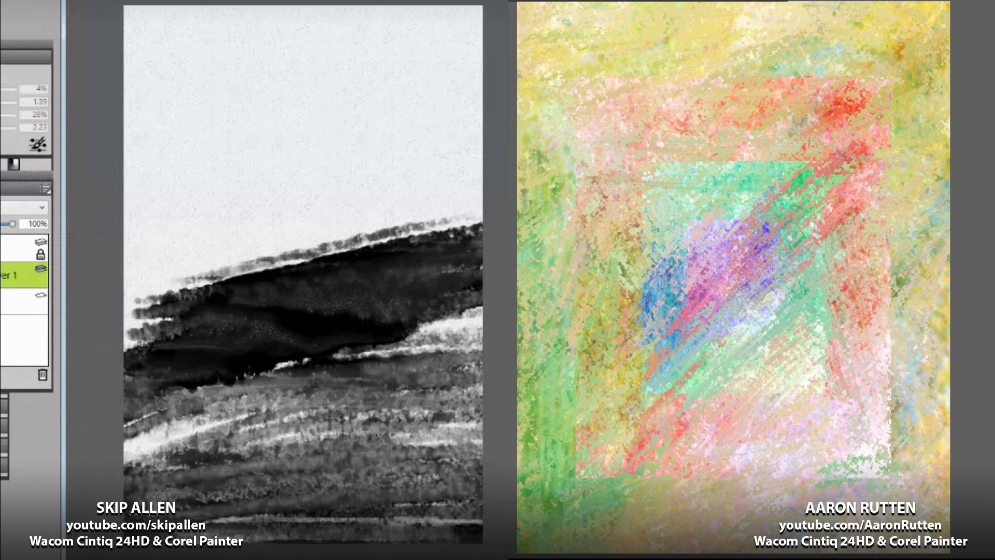
Step: Clear the paper, and comb fine bristle lines into the painting's upper-left corner after undoing two trial strokes
{"action": "mouse_move", "coordinate": [536, 32]}
{"action": "left_mouse_down"}
{"action": "mouse_move", "coordinate": [534, 90]}
{"action": "mouse_move", "coordinate": [663, 130]}
{"action": "left_mouse_up"}
{"action": "key", "text": "ctrl+z"}
{"action": "mouse_move", "coordinate": [525, 40]}
{"action": "left_mouse_down"}
{"action": "mouse_move", "coordinate": [562, 21]}
{"action": "mouse_move", "coordinate": [513, 137]}
{"action": "mouse_move", "coordinate": [629, 47]}
{"action": "left_mouse_up"}
{"action": "key", "text": "ctrl+z"}
{"action": "key", "text": "Delete"}
{"action": "left_click_drag", "start_coordinate": [613, 6], "coordinate": [544, 81]}
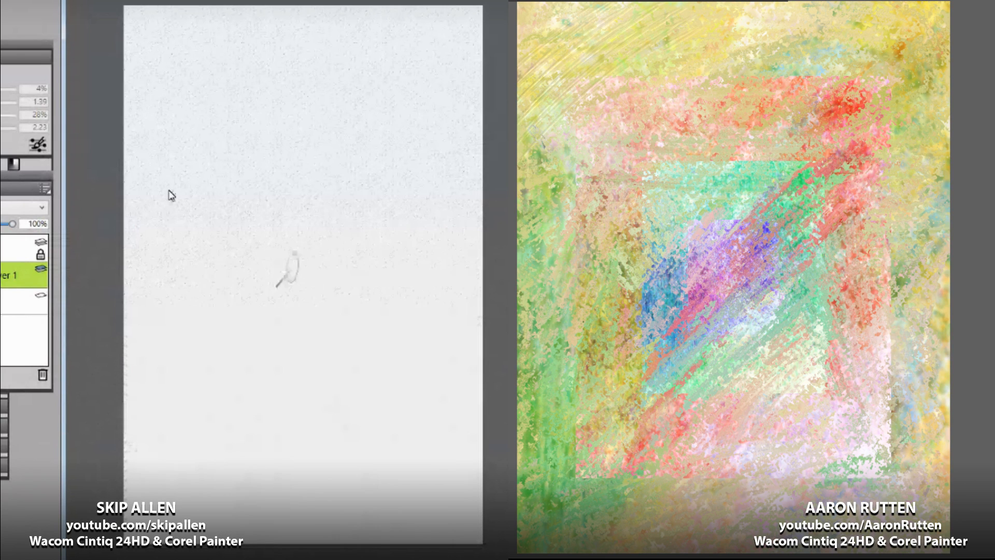
Step: Test a dry-bristle brush with wide black strokes across the middle of the paper, and clear them
{"action": "left_click_drag", "start_coordinate": [456, 223], "coordinate": [133, 334]}
{"action": "left_click_drag", "start_coordinate": [461, 248], "coordinate": [202, 314]}
{"action": "left_click_drag", "start_coordinate": [449, 291], "coordinate": [280, 302]}
{"action": "left_click_drag", "start_coordinate": [485, 299], "coordinate": [103, 324]}
{"action": "mouse_move", "coordinate": [485, 332]}
{"action": "left_mouse_down"}
{"action": "mouse_move", "coordinate": [272, 339]}
{"action": "mouse_move", "coordinate": [189, 360]}
{"action": "mouse_move", "coordinate": [339, 353]}
{"action": "mouse_move", "coordinate": [489, 363]}
{"action": "mouse_move", "coordinate": [114, 394]}
{"action": "mouse_move", "coordinate": [487, 374]}
{"action": "mouse_move", "coordinate": [101, 441]}
{"action": "mouse_move", "coordinate": [487, 399]}
{"action": "mouse_move", "coordinate": [103, 462]}
{"action": "left_mouse_up"}
{"action": "mouse_move", "coordinate": [479, 332]}
{"action": "left_mouse_down"}
{"action": "mouse_move", "coordinate": [331, 342]}
{"action": "mouse_move", "coordinate": [233, 311]}
{"action": "left_mouse_up"}
{"action": "left_click_drag", "start_coordinate": [446, 296], "coordinate": [280, 302]}
{"action": "mouse_move", "coordinate": [228, 441]}
{"action": "left_mouse_down"}
{"action": "mouse_move", "coordinate": [134, 433]}
{"action": "mouse_move", "coordinate": [213, 410]}
{"action": "mouse_move", "coordinate": [469, 394]}
{"action": "left_mouse_up"}
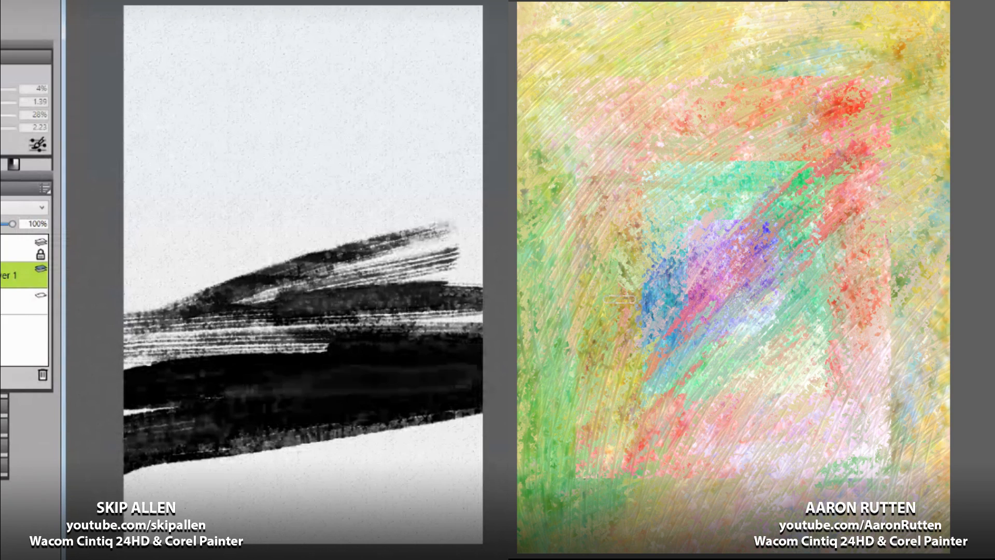
{"action": "key", "text": "Delete"}
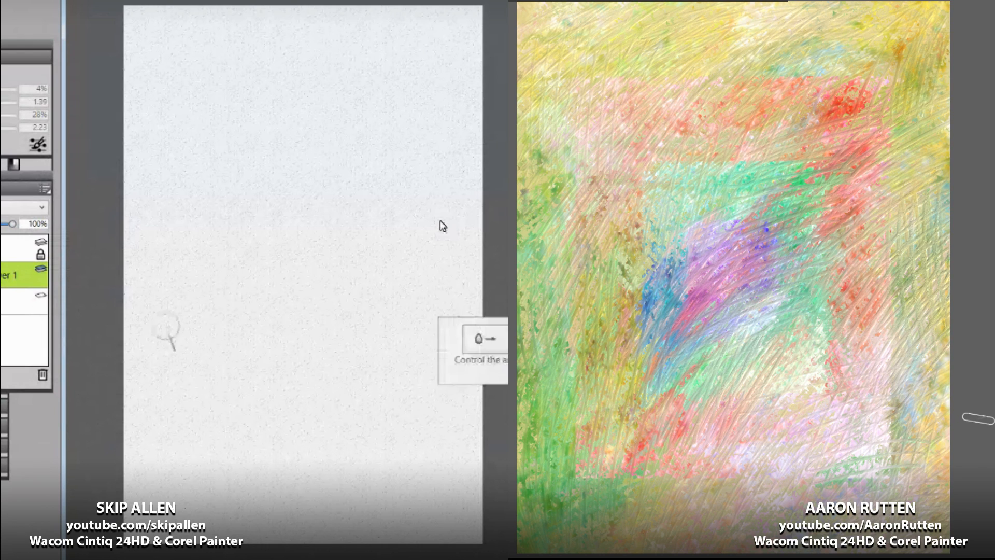
Step: Draw a faint grey arch on the blank paper and a band of dark finger-like strokes below it
{"action": "mouse_move", "coordinate": [221, 288]}
{"action": "left_mouse_down"}
{"action": "mouse_move", "coordinate": [241, 239]}
{"action": "mouse_move", "coordinate": [335, 165]}
{"action": "mouse_move", "coordinate": [423, 180]}
{"action": "left_mouse_up"}
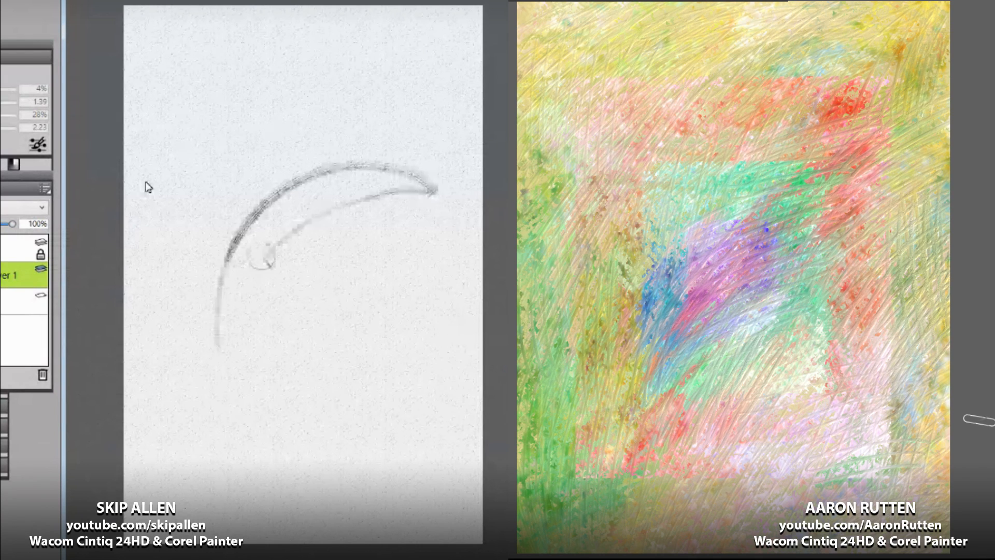
{"action": "mouse_move", "coordinate": [252, 303]}
{"action": "left_mouse_down"}
{"action": "mouse_move", "coordinate": [439, 214]}
{"action": "mouse_move", "coordinate": [456, 218]}
{"action": "mouse_move", "coordinate": [236, 349]}
{"action": "mouse_move", "coordinate": [429, 250]}
{"action": "mouse_move", "coordinate": [272, 344]}
{"action": "mouse_move", "coordinate": [349, 293]}
{"action": "mouse_move", "coordinate": [435, 260]}
{"action": "mouse_move", "coordinate": [243, 394]}
{"action": "mouse_move", "coordinate": [411, 294]}
{"action": "mouse_move", "coordinate": [290, 383]}
{"action": "mouse_move", "coordinate": [392, 324]}
{"action": "mouse_move", "coordinate": [263, 437]}
{"action": "mouse_move", "coordinate": [380, 346]}
{"action": "mouse_move", "coordinate": [277, 454]}
{"action": "left_mouse_up"}
Step: Darken the bristle-textured painting and strengthen its colour contrast
{"action": "key", "text": "ctrl+shift+e"}
{"action": "left_click_drag", "start_coordinate": [650, 184], "coordinate": [729, 187]}
{"action": "left_click", "coordinate": [771, 285]}
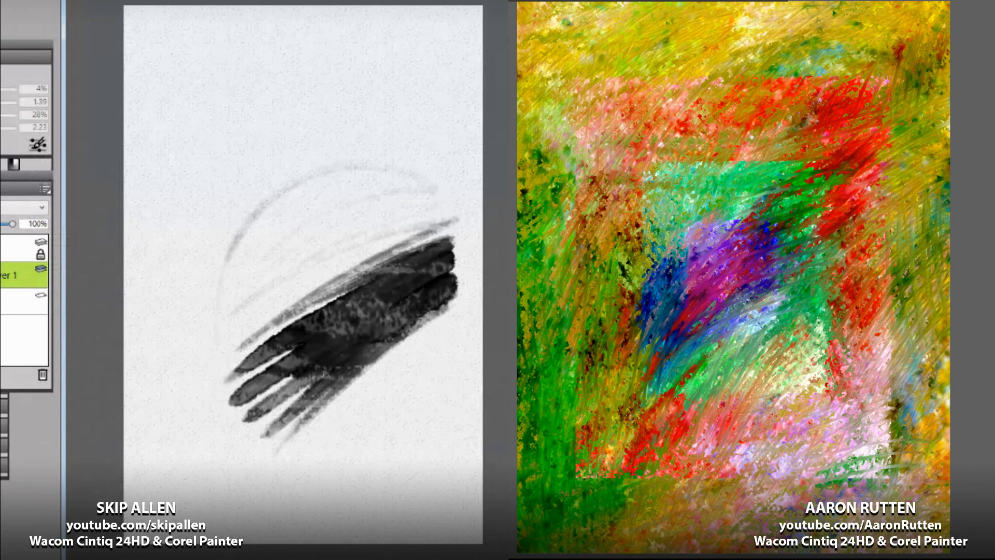
Step: Shift the painting's colours to purple and blue with Adjust Color in uniform mode, and lower its saturation
{"action": "left_click", "coordinate": [521, 8]}
{"action": "left_click_drag", "start_coordinate": [715, 147], "coordinate": [994, 198]}
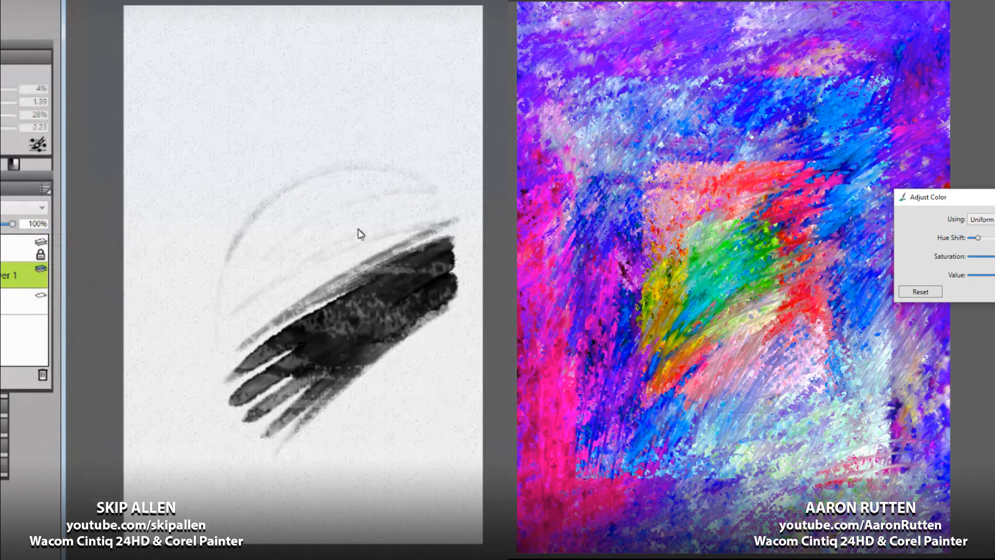
{"action": "left_click_drag", "start_coordinate": [994, 257], "coordinate": [988, 256]}
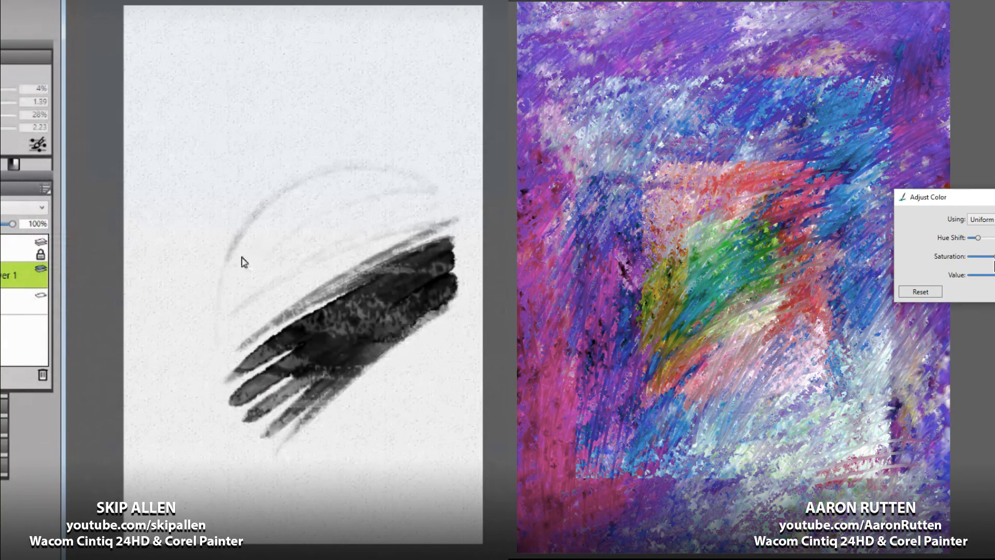
{"action": "mouse_move", "coordinate": [210, 288]}
{"action": "left_mouse_down"}
{"action": "mouse_move", "coordinate": [397, 174]}
{"action": "mouse_move", "coordinate": [273, 238]}
{"action": "mouse_move", "coordinate": [335, 239]}
{"action": "mouse_move", "coordinate": [222, 356]}
{"action": "left_mouse_up"}
{"action": "key", "text": "Return"}
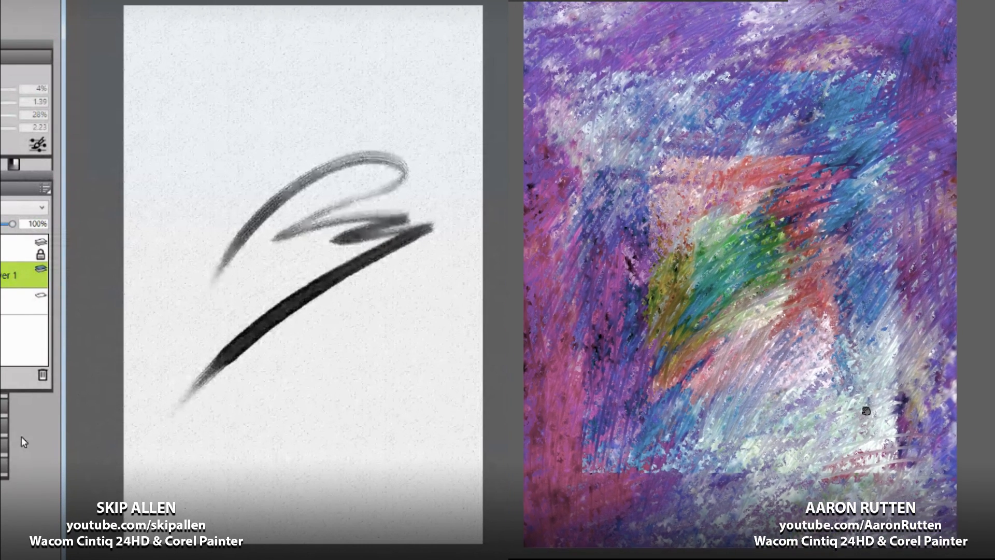
Step: Test a large bristle brush on the cleared paper with a tall arch and broad black strokes, and clear them
{"action": "mouse_move", "coordinate": [858, 417]}
{"action": "left_mouse_down"}
{"action": "mouse_move", "coordinate": [887, 415]}
{"action": "mouse_move", "coordinate": [883, 422]}
{"action": "left_mouse_up"}
{"action": "key", "text": "ctrl+z"}
{"action": "mouse_move", "coordinate": [164, 234]}
{"action": "left_mouse_down"}
{"action": "mouse_move", "coordinate": [209, 259]}
{"action": "mouse_move", "coordinate": [130, 219]}
{"action": "left_mouse_up"}
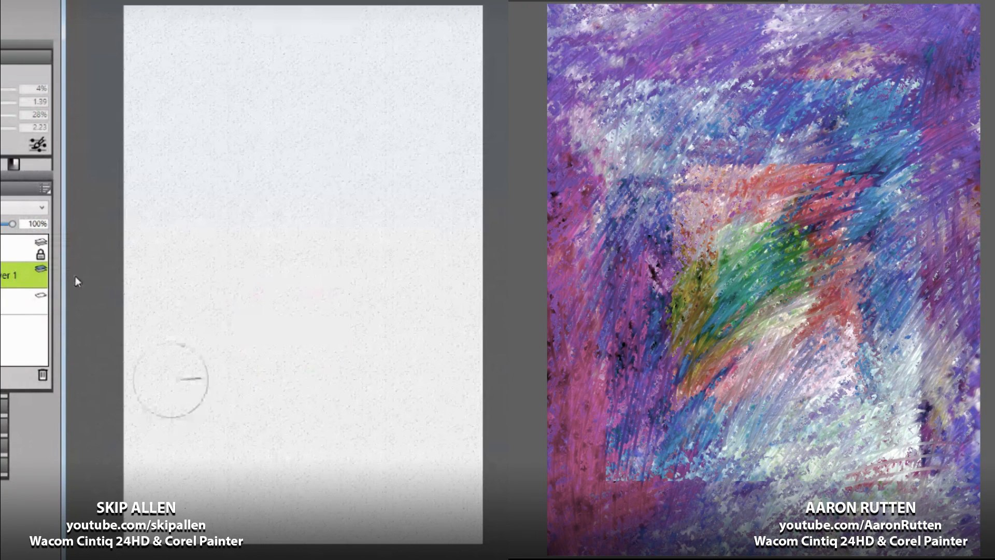
{"action": "mouse_move", "coordinate": [167, 383]}
{"action": "left_mouse_down"}
{"action": "mouse_move", "coordinate": [329, 89]}
{"action": "mouse_move", "coordinate": [446, 104]}
{"action": "left_mouse_up"}
{"action": "mouse_move", "coordinate": [283, 249]}
{"action": "left_mouse_down"}
{"action": "mouse_move", "coordinate": [464, 202]}
{"action": "mouse_move", "coordinate": [381, 233]}
{"action": "mouse_move", "coordinate": [181, 386]}
{"action": "left_mouse_up"}
{"action": "mouse_move", "coordinate": [431, 267]}
{"action": "left_mouse_down"}
{"action": "mouse_move", "coordinate": [311, 322]}
{"action": "mouse_move", "coordinate": [373, 472]}
{"action": "left_mouse_up"}
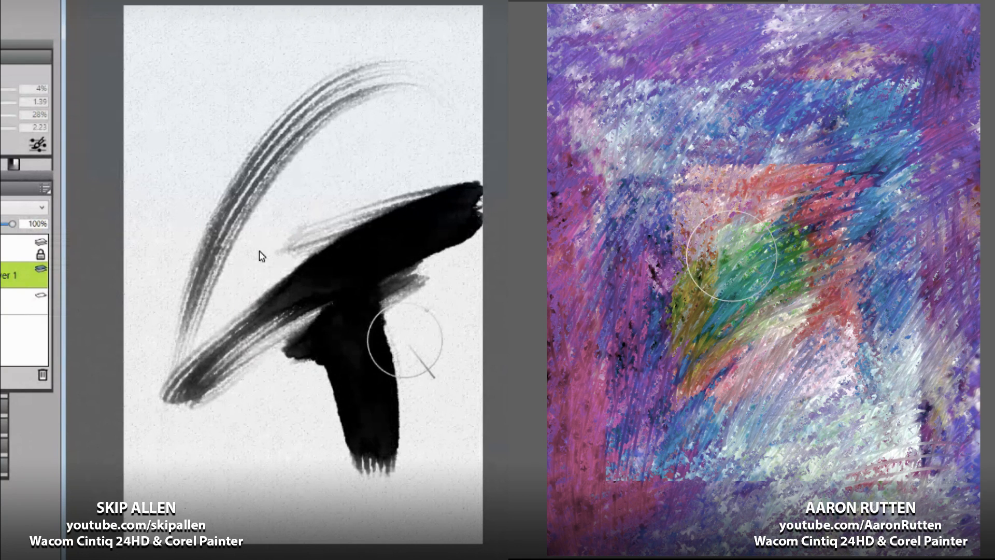
{"action": "key", "text": "ctrl+a"}
{"action": "key", "text": "Delete"}
Step: Paint streaky black bristle strokes on the blank paper, and scatter small white specks across the purple painting
{"action": "mouse_move", "coordinate": [225, 387]}
{"action": "left_mouse_down"}
{"action": "mouse_move", "coordinate": [371, 82]}
{"action": "mouse_move", "coordinate": [287, 297]}
{"action": "left_mouse_up"}
{"action": "left_click_drag", "start_coordinate": [412, 207], "coordinate": [158, 381]}
{"action": "mouse_move", "coordinate": [373, 275]}
{"action": "left_mouse_down"}
{"action": "mouse_move", "coordinate": [407, 405]}
{"action": "mouse_move", "coordinate": [410, 490]}
{"action": "left_mouse_up"}
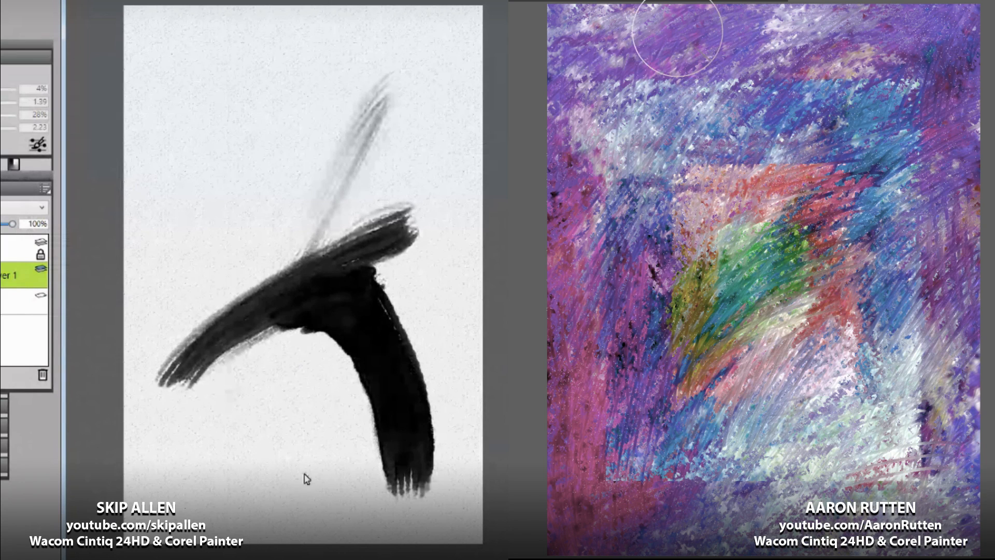
{"action": "left_click_drag", "start_coordinate": [686, 38], "coordinate": [657, 63]}
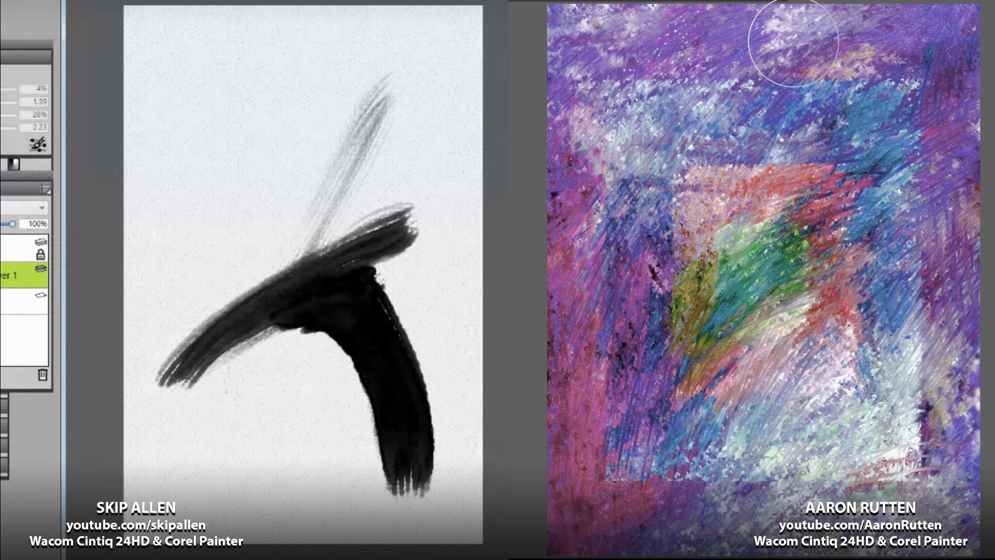
{"action": "left_click_drag", "start_coordinate": [621, 279], "coordinate": [608, 380]}
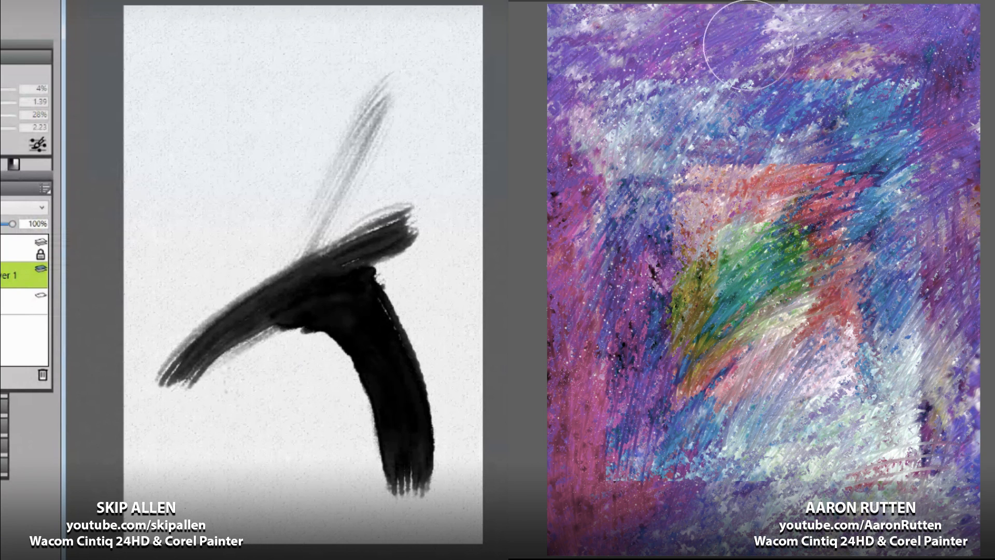
Step: Clear the paper and test a tapering ink brush with bold zigzag strokes, clearing the first trial
{"action": "key", "text": "Delete"}
{"action": "mouse_move", "coordinate": [217, 392]}
{"action": "left_mouse_down"}
{"action": "mouse_move", "coordinate": [222, 271]}
{"action": "mouse_move", "coordinate": [296, 100]}
{"action": "mouse_move", "coordinate": [267, 171]}
{"action": "mouse_move", "coordinate": [406, 145]}
{"action": "left_mouse_up"}
{"action": "mouse_move", "coordinate": [289, 196]}
{"action": "left_mouse_down"}
{"action": "mouse_move", "coordinate": [399, 163]}
{"action": "mouse_move", "coordinate": [229, 418]}
{"action": "left_mouse_up"}
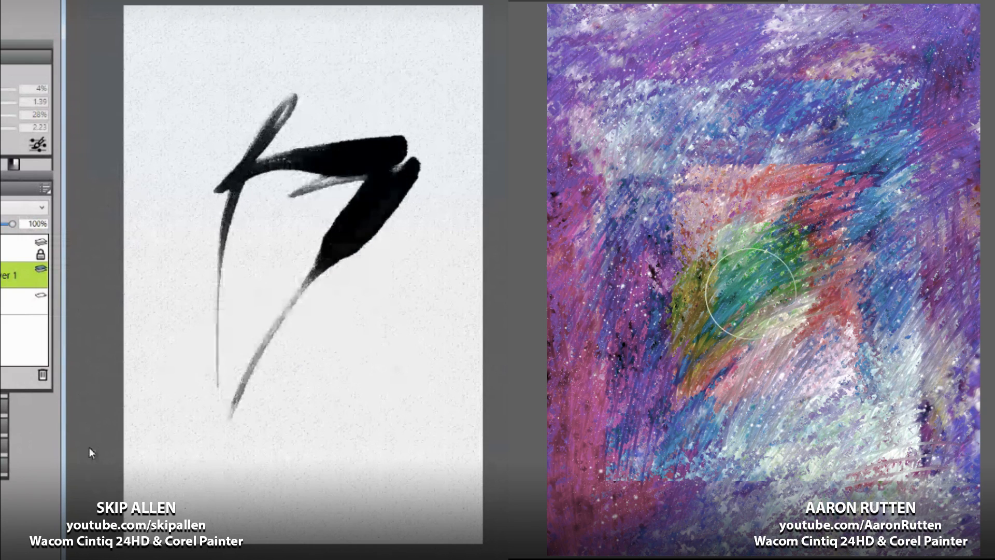
{"action": "key", "text": "Delete"}
{"action": "mouse_move", "coordinate": [180, 348]}
{"action": "left_mouse_down"}
{"action": "mouse_move", "coordinate": [225, 158]}
{"action": "mouse_move", "coordinate": [431, 111]}
{"action": "mouse_move", "coordinate": [363, 196]}
{"action": "mouse_move", "coordinate": [469, 248]}
{"action": "mouse_move", "coordinate": [287, 337]}
{"action": "mouse_move", "coordinate": [344, 366]}
{"action": "mouse_move", "coordinate": [396, 413]}
{"action": "mouse_move", "coordinate": [237, 473]}
{"action": "left_mouse_up"}
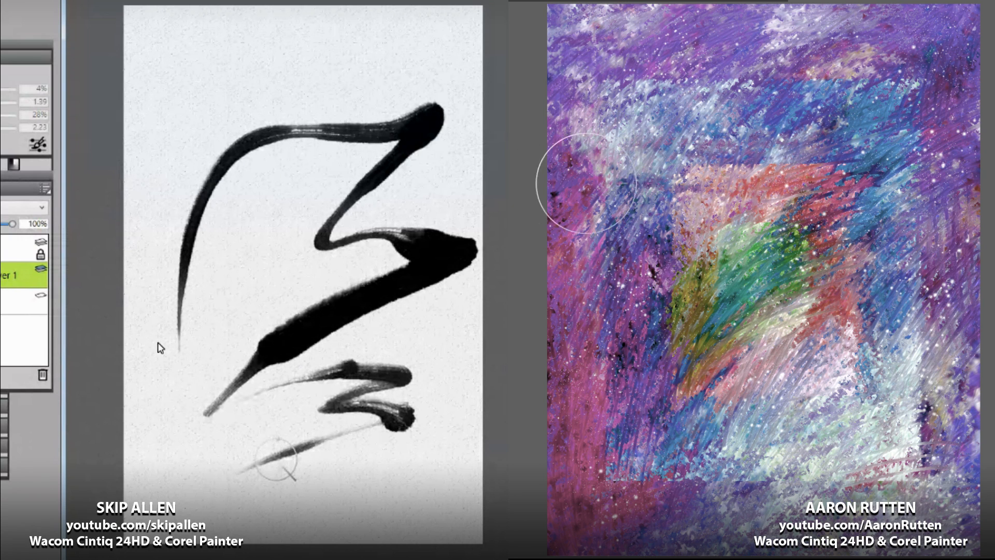
Step: Pull vertical streaks down the painting's upper half, and paint two pointed black petals on the cleared paper
{"action": "left_click_drag", "start_coordinate": [625, 45], "coordinate": [629, 248]}
{"action": "left_click_drag", "start_coordinate": [668, 68], "coordinate": [664, 208]}
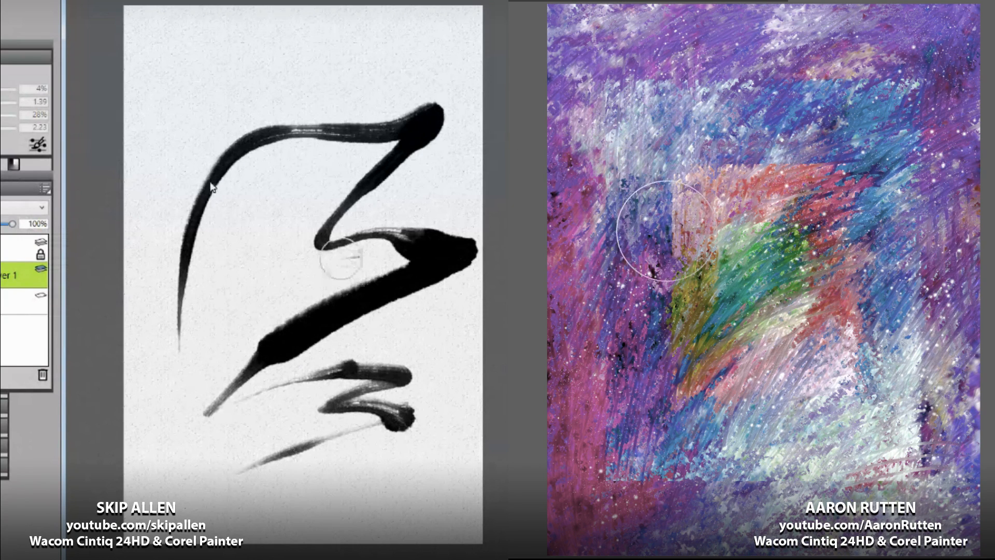
{"action": "key", "text": "ctrl+z"}
{"action": "left_click_drag", "start_coordinate": [721, 75], "coordinate": [727, 294]}
{"action": "left_click_drag", "start_coordinate": [310, 189], "coordinate": [275, 77]}
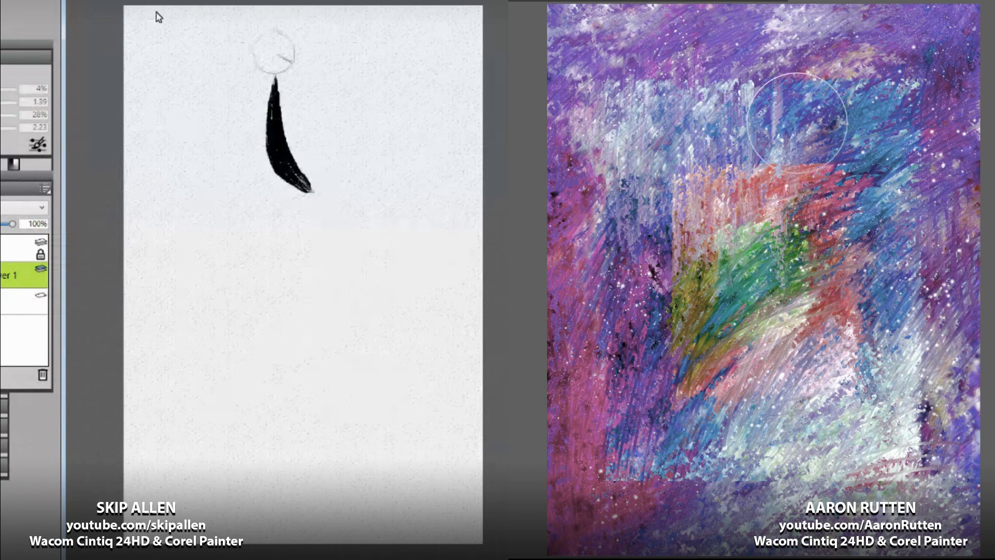
{"action": "left_click_drag", "start_coordinate": [318, 183], "coordinate": [381, 108]}
{"action": "mouse_move", "coordinate": [903, 88]}
{"action": "left_mouse_down"}
{"action": "mouse_move", "coordinate": [903, 207]}
{"action": "mouse_move", "coordinate": [876, 267]}
{"action": "left_mouse_up"}
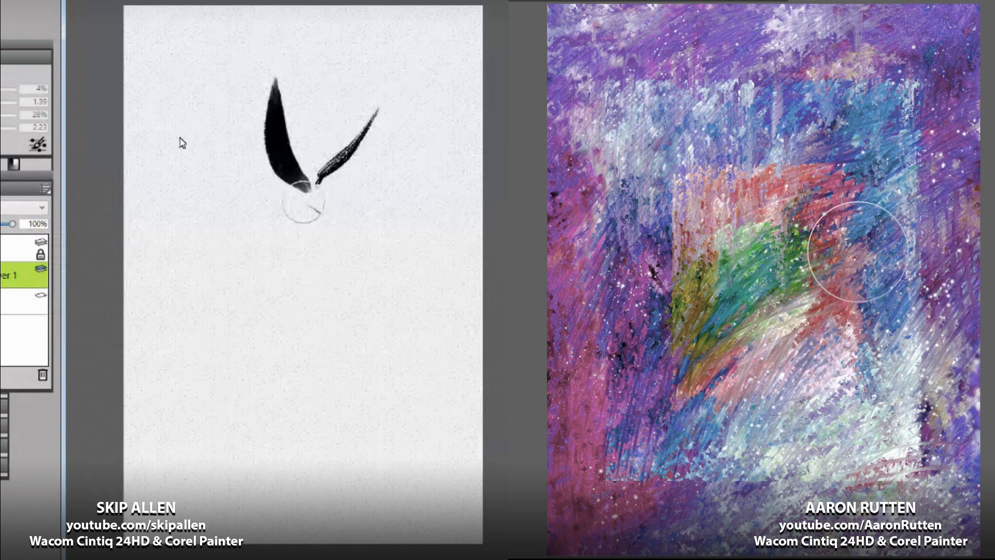
Step: Extend the vertical streaks through the painting's centre and lower half, and add a side petal and lobed lip to the ink flower
{"action": "left_click_drag", "start_coordinate": [800, 220], "coordinate": [777, 322]}
{"action": "left_click_drag", "start_coordinate": [298, 201], "coordinate": [227, 235]}
{"action": "left_click_drag", "start_coordinate": [751, 311], "coordinate": [736, 358]}
{"action": "left_click_drag", "start_coordinate": [699, 313], "coordinate": [668, 375]}
{"action": "left_click_drag", "start_coordinate": [310, 203], "coordinate": [311, 208]}
{"action": "left_click_drag", "start_coordinate": [615, 272], "coordinate": [610, 399]}
{"action": "left_click_drag", "start_coordinate": [311, 209], "coordinate": [322, 220]}
{"action": "left_click_drag", "start_coordinate": [584, 294], "coordinate": [591, 486]}
{"action": "left_click_drag", "start_coordinate": [322, 220], "coordinate": [336, 242]}
{"action": "left_click_drag", "start_coordinate": [626, 412], "coordinate": [634, 523]}
{"action": "left_click_drag", "start_coordinate": [677, 393], "coordinate": [692, 519]}
{"action": "left_click_drag", "start_coordinate": [740, 340], "coordinate": [730, 498]}
{"action": "left_click_drag", "start_coordinate": [316, 201], "coordinate": [335, 240]}
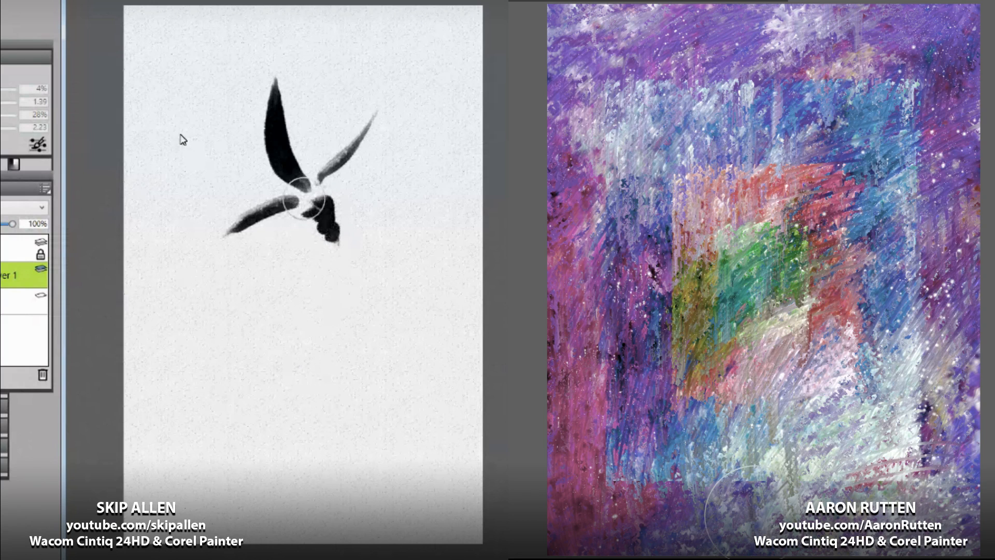
Step: Streak the painting's lower-right area downward, and darken the lobed lip below the ink flower's centre
{"action": "left_click_drag", "start_coordinate": [793, 325], "coordinate": [790, 490]}
{"action": "left_click_drag", "start_coordinate": [301, 205], "coordinate": [337, 295]}
{"action": "left_click_drag", "start_coordinate": [850, 332], "coordinate": [854, 462]}
{"action": "left_click_drag", "start_coordinate": [337, 295], "coordinate": [310, 244]}
{"action": "left_click_drag", "start_coordinate": [908, 343], "coordinate": [914, 465]}
{"action": "mouse_move", "coordinate": [310, 244]}
{"action": "left_mouse_down"}
{"action": "mouse_move", "coordinate": [305, 218]}
{"action": "mouse_move", "coordinate": [319, 256]}
{"action": "left_mouse_up"}
Step: Add a curved right petal to the ink flower, and undo trial smears across the painting's upper rectangle
{"action": "mouse_move", "coordinate": [752, 114]}
{"action": "left_mouse_down"}
{"action": "mouse_move", "coordinate": [641, 94]}
{"action": "mouse_move", "coordinate": [677, 170]}
{"action": "mouse_move", "coordinate": [720, 199]}
{"action": "left_mouse_up"}
{"action": "mouse_move", "coordinate": [323, 191]}
{"action": "left_mouse_down"}
{"action": "mouse_move", "coordinate": [339, 197]}
{"action": "mouse_move", "coordinate": [358, 260]}
{"action": "left_mouse_up"}
{"action": "left_click_drag", "start_coordinate": [720, 199], "coordinate": [692, 246]}
{"action": "mouse_move", "coordinate": [782, 156]}
{"action": "left_mouse_down"}
{"action": "mouse_move", "coordinate": [835, 206]}
{"action": "mouse_move", "coordinate": [819, 249]}
{"action": "left_mouse_up"}
{"action": "mouse_move", "coordinate": [313, 211]}
{"action": "left_mouse_down"}
{"action": "mouse_move", "coordinate": [302, 203]}
{"action": "mouse_move", "coordinate": [318, 475]}
{"action": "mouse_move", "coordinate": [187, 154]}
{"action": "left_mouse_up"}
{"action": "mouse_move", "coordinate": [762, 171]}
{"action": "left_mouse_down"}
{"action": "mouse_move", "coordinate": [692, 156]}
{"action": "mouse_move", "coordinate": [664, 76]}
{"action": "mouse_move", "coordinate": [640, 115]}
{"action": "mouse_move", "coordinate": [642, 254]}
{"action": "left_mouse_up"}
{"action": "key", "text": "ctrl+z"}
Step: Draw long curved leaves rising from the base of the flower's stem, and undo the trial smears over the painting's centre
{"action": "left_click_drag", "start_coordinate": [319, 473], "coordinate": [256, 413]}
{"action": "left_click_drag", "start_coordinate": [643, 254], "coordinate": [700, 231]}
{"action": "left_click_drag", "start_coordinate": [256, 413], "coordinate": [291, 39]}
{"action": "mouse_move", "coordinate": [700, 231]}
{"action": "left_mouse_down"}
{"action": "mouse_move", "coordinate": [777, 291]}
{"action": "mouse_move", "coordinate": [762, 276]}
{"action": "left_mouse_up"}
{"action": "left_click_drag", "start_coordinate": [290, 39], "coordinate": [306, 78]}
{"action": "key", "text": "ctrl+z"}
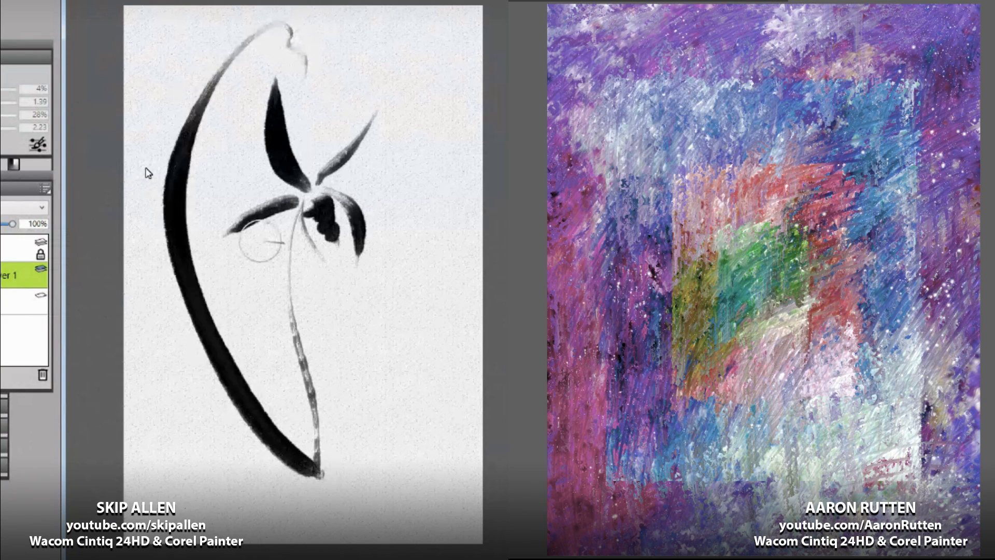
{"action": "left_click_drag", "start_coordinate": [318, 472], "coordinate": [443, 270]}
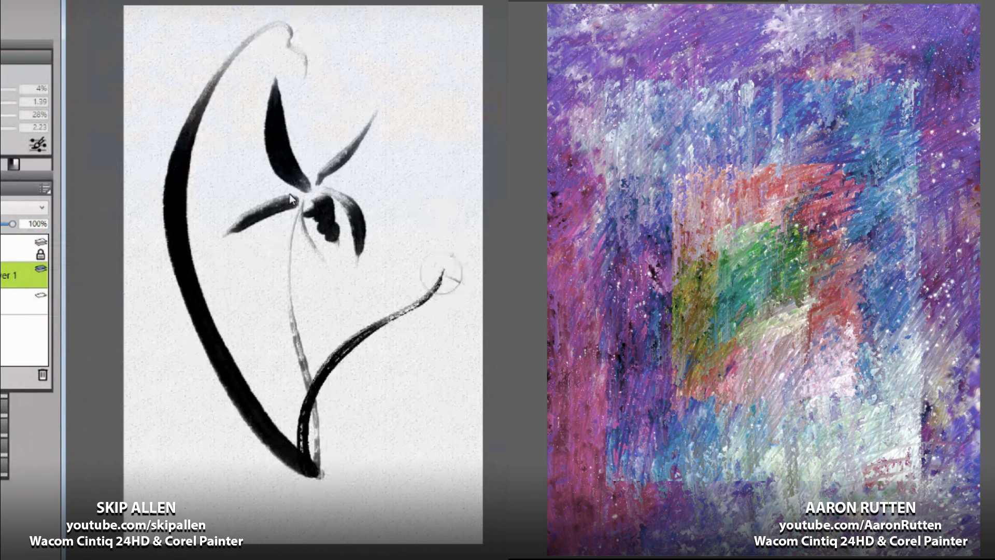
{"action": "left_click_drag", "start_coordinate": [306, 457], "coordinate": [353, 282]}
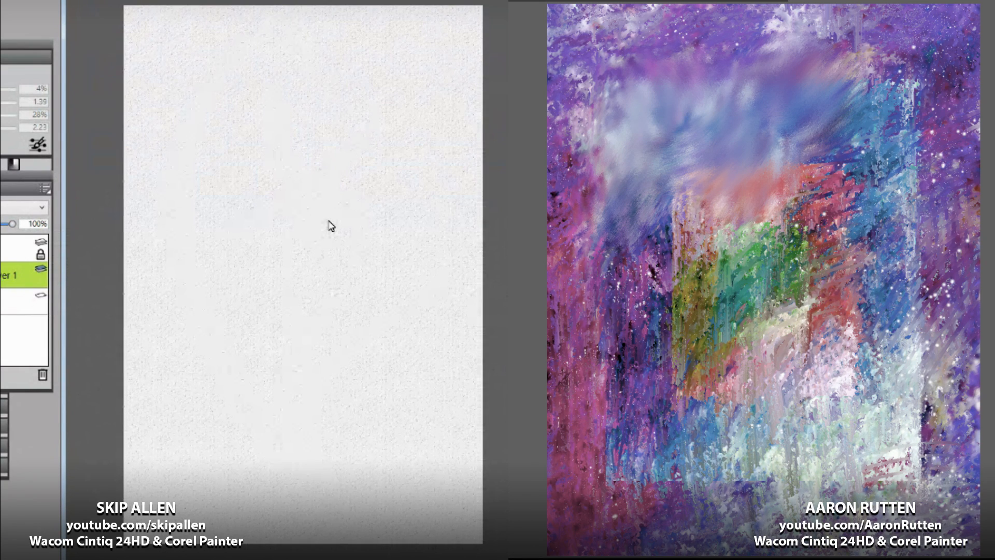
Step: Draw a small black insect-like body on the blank paper, and blend the painting into soft blurred colour
{"action": "mouse_move", "coordinate": [301, 223]}
{"action": "left_mouse_down"}
{"action": "mouse_move", "coordinate": [363, 263]}
{"action": "mouse_move", "coordinate": [227, 398]}
{"action": "left_mouse_up"}
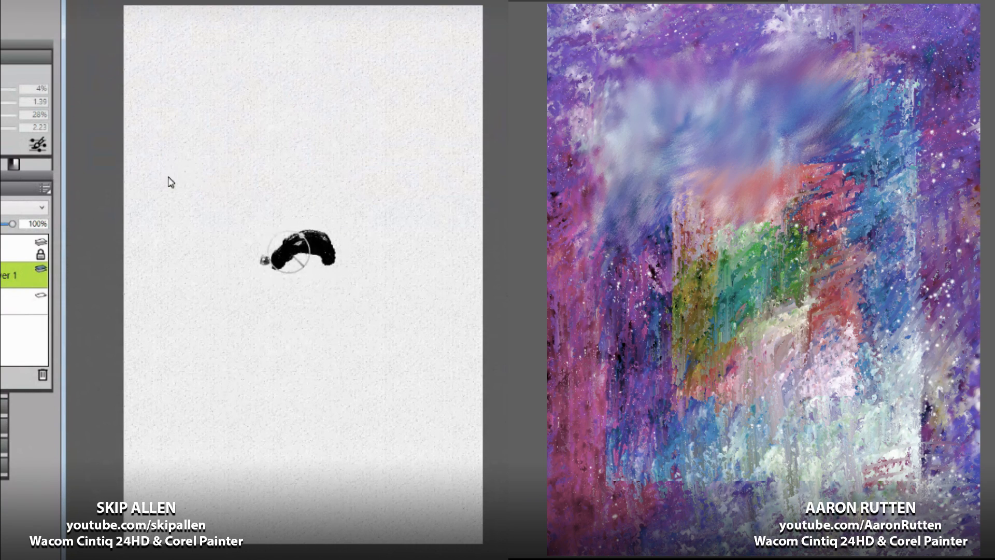
{"action": "mouse_move", "coordinate": [661, 231]}
{"action": "left_mouse_down"}
{"action": "mouse_move", "coordinate": [642, 282]}
{"action": "mouse_move", "coordinate": [544, 228]}
{"action": "mouse_move", "coordinate": [559, 67]}
{"action": "mouse_move", "coordinate": [609, 1]}
{"action": "mouse_move", "coordinate": [689, 48]}
{"action": "mouse_move", "coordinate": [822, 26]}
{"action": "mouse_move", "coordinate": [948, 26]}
{"action": "mouse_move", "coordinate": [924, 107]}
{"action": "mouse_move", "coordinate": [754, 222]}
{"action": "mouse_move", "coordinate": [938, 129]}
{"action": "mouse_move", "coordinate": [892, 301]}
{"action": "mouse_move", "coordinate": [685, 300]}
{"action": "mouse_move", "coordinate": [606, 311]}
{"action": "mouse_move", "coordinate": [637, 355]}
{"action": "mouse_move", "coordinate": [589, 529]}
{"action": "mouse_move", "coordinate": [587, 510]}
{"action": "mouse_move", "coordinate": [685, 455]}
{"action": "mouse_move", "coordinate": [739, 367]}
{"action": "mouse_move", "coordinate": [766, 262]}
{"action": "mouse_move", "coordinate": [754, 257]}
{"action": "mouse_move", "coordinate": [720, 285]}
{"action": "mouse_move", "coordinate": [838, 224]}
{"action": "mouse_move", "coordinate": [755, 396]}
{"action": "mouse_move", "coordinate": [820, 392]}
{"action": "mouse_move", "coordinate": [860, 492]}
{"action": "mouse_move", "coordinate": [931, 395]}
{"action": "mouse_move", "coordinate": [956, 433]}
{"action": "mouse_move", "coordinate": [767, 156]}
{"action": "mouse_move", "coordinate": [637, 71]}
{"action": "mouse_move", "coordinate": [923, 158]}
{"action": "mouse_move", "coordinate": [802, 56]}
{"action": "mouse_move", "coordinate": [618, 136]}
{"action": "left_mouse_up"}
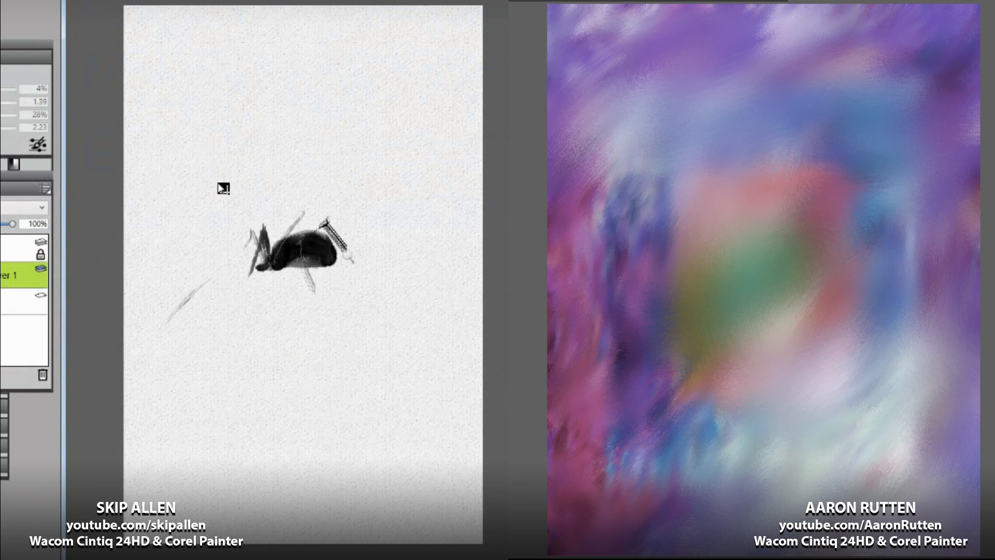
Step: Cover the blurred painting with diagonal lavender chalk texture, and undo the trial black strokes beside the insect
{"action": "mouse_move", "coordinate": [617, 39]}
{"action": "left_mouse_down"}
{"action": "mouse_move", "coordinate": [549, 109]}
{"action": "mouse_move", "coordinate": [522, 182]}
{"action": "mouse_move", "coordinate": [813, 22]}
{"action": "mouse_move", "coordinate": [589, 513]}
{"action": "mouse_move", "coordinate": [808, 441]}
{"action": "mouse_move", "coordinate": [964, 456]}
{"action": "mouse_move", "coordinate": [700, 356]}
{"action": "mouse_move", "coordinate": [888, 143]}
{"action": "mouse_move", "coordinate": [777, 41]}
{"action": "mouse_move", "coordinate": [977, 216]}
{"action": "mouse_move", "coordinate": [845, 411]}
{"action": "mouse_move", "coordinate": [762, 402]}
{"action": "left_mouse_up"}
{"action": "mouse_move", "coordinate": [387, 367]}
{"action": "left_mouse_down"}
{"action": "mouse_move", "coordinate": [404, 395]}
{"action": "mouse_move", "coordinate": [415, 169]}
{"action": "left_mouse_up"}
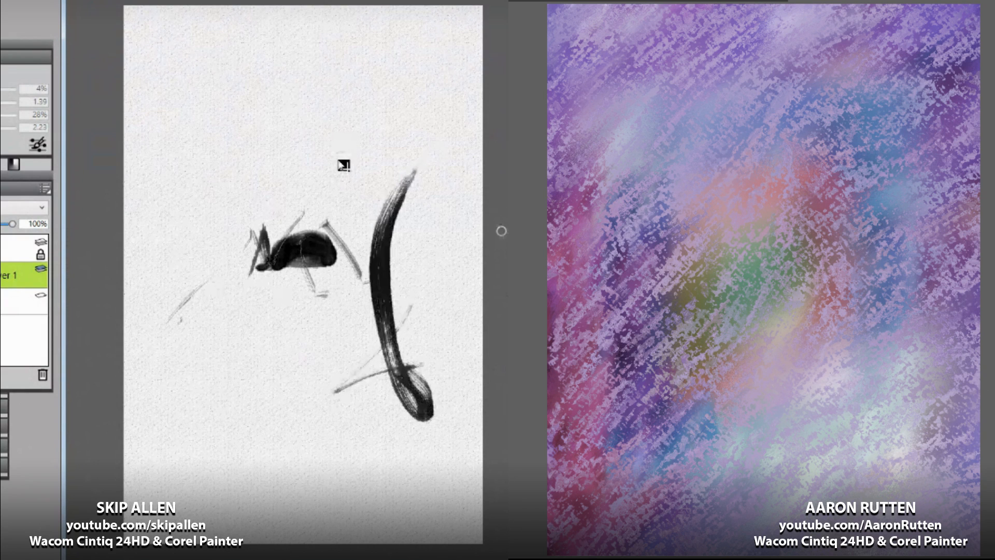
{"action": "key", "text": "ctrl+z"}
{"action": "key", "text": "ctrl+z"}
{"action": "key", "text": "ctrl+z"}
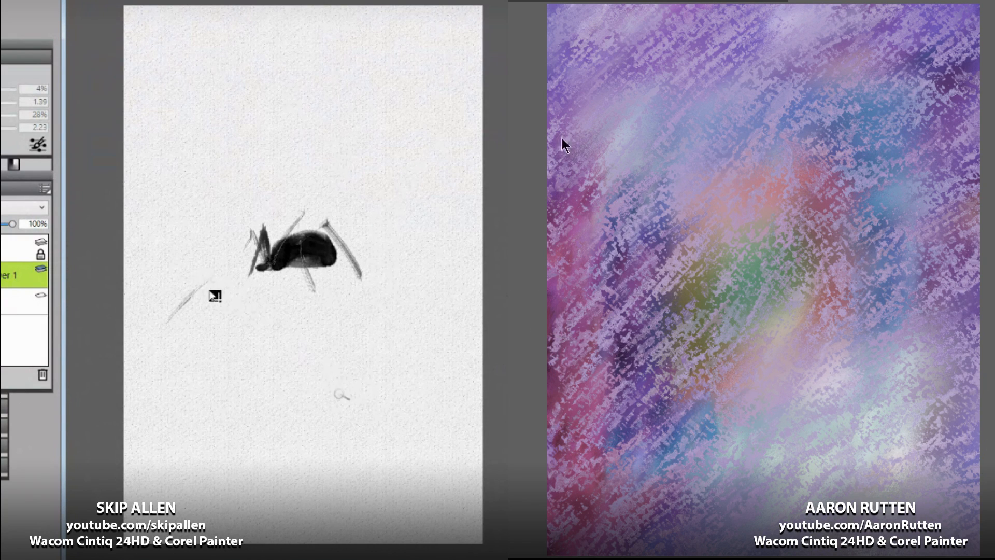
Step: Lay broad black bands over the painting and break them into rough diagonal texture, and clear the paper of its strokes
{"action": "mouse_move", "coordinate": [833, 182]}
{"action": "left_mouse_down"}
{"action": "mouse_move", "coordinate": [711, 111]}
{"action": "mouse_move", "coordinate": [960, 32]}
{"action": "mouse_move", "coordinate": [723, 451]}
{"action": "mouse_move", "coordinate": [838, 422]}
{"action": "mouse_move", "coordinate": [902, 446]}
{"action": "left_mouse_up"}
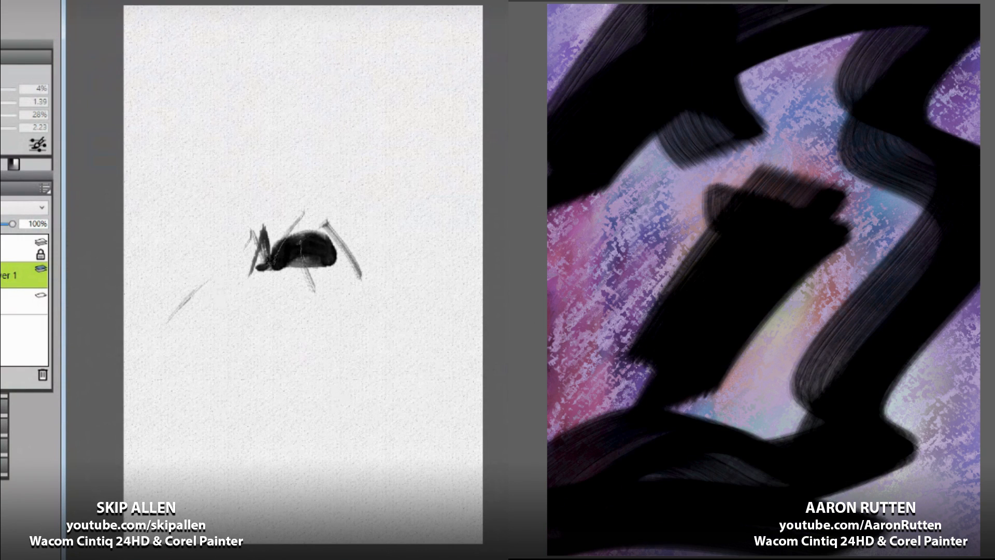
{"action": "mouse_move", "coordinate": [582, 83]}
{"action": "left_mouse_down"}
{"action": "mouse_move", "coordinate": [706, 442]}
{"action": "mouse_move", "coordinate": [596, 549]}
{"action": "mouse_move", "coordinate": [933, 223]}
{"action": "mouse_move", "coordinate": [928, 10]}
{"action": "mouse_move", "coordinate": [845, 213]}
{"action": "mouse_move", "coordinate": [788, 288]}
{"action": "mouse_move", "coordinate": [788, 422]}
{"action": "mouse_move", "coordinate": [989, 492]}
{"action": "mouse_move", "coordinate": [826, 151]}
{"action": "mouse_move", "coordinate": [608, 6]}
{"action": "left_mouse_up"}
{"action": "mouse_move", "coordinate": [405, 66]}
{"action": "left_mouse_down"}
{"action": "mouse_move", "coordinate": [161, 231]}
{"action": "mouse_move", "coordinate": [391, 192]}
{"action": "mouse_move", "coordinate": [409, 346]}
{"action": "mouse_move", "coordinate": [322, 361]}
{"action": "mouse_move", "coordinate": [361, 437]}
{"action": "mouse_move", "coordinate": [138, 489]}
{"action": "left_mouse_up"}
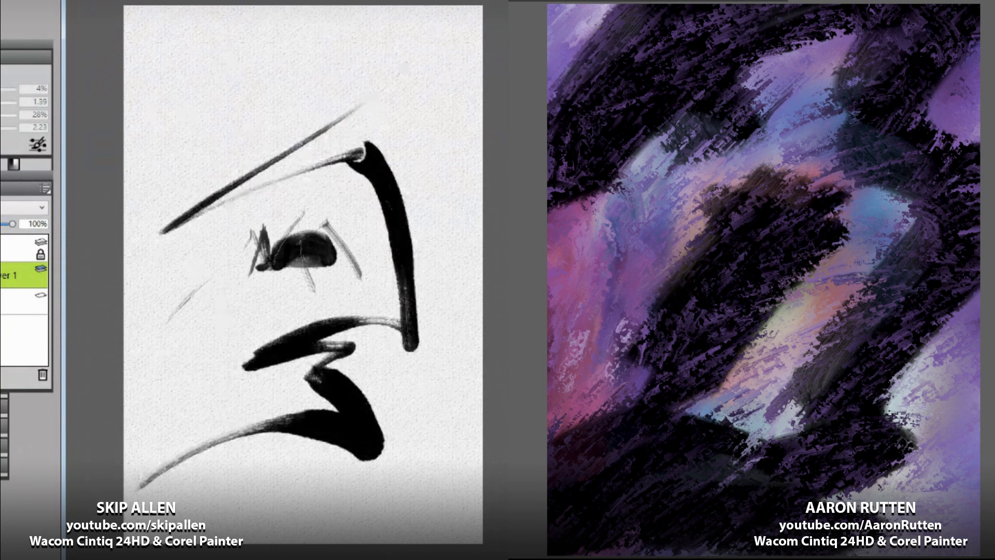
{"action": "key", "text": "ctrl+z"}
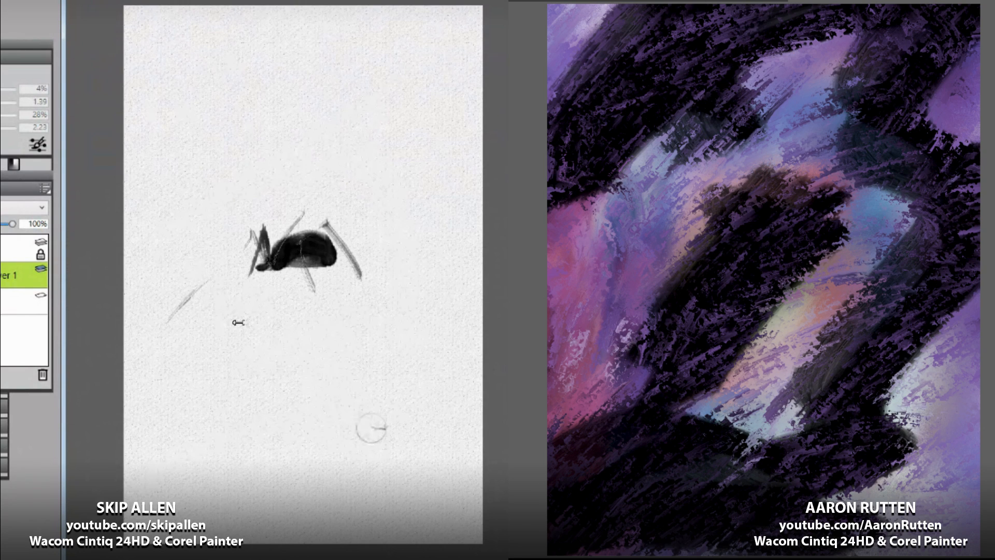
{"action": "key", "text": "Delete"}
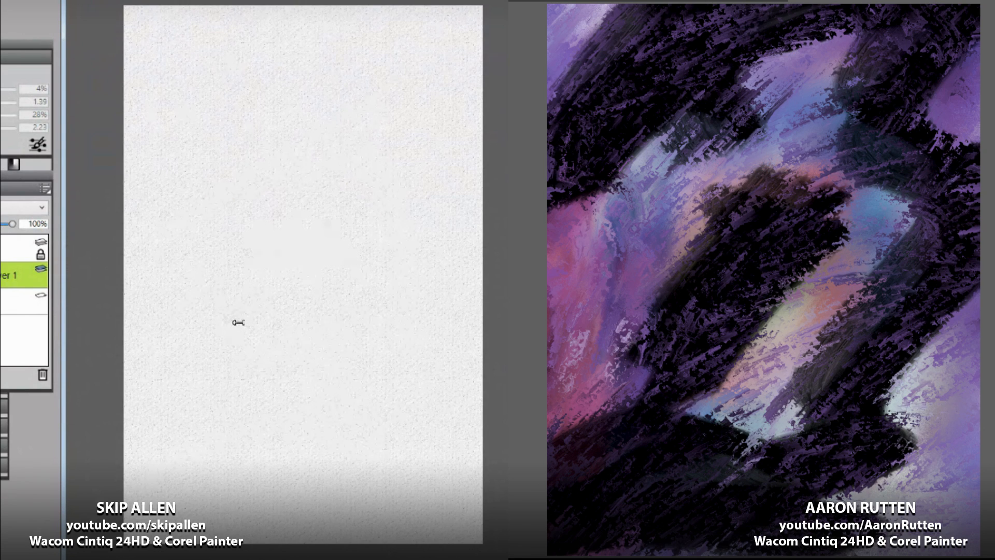
Step: Test an ink brush with a long arc and thick black zigzags down the paper, and clear them
{"action": "left_click_drag", "start_coordinate": [174, 341], "coordinate": [402, 86]}
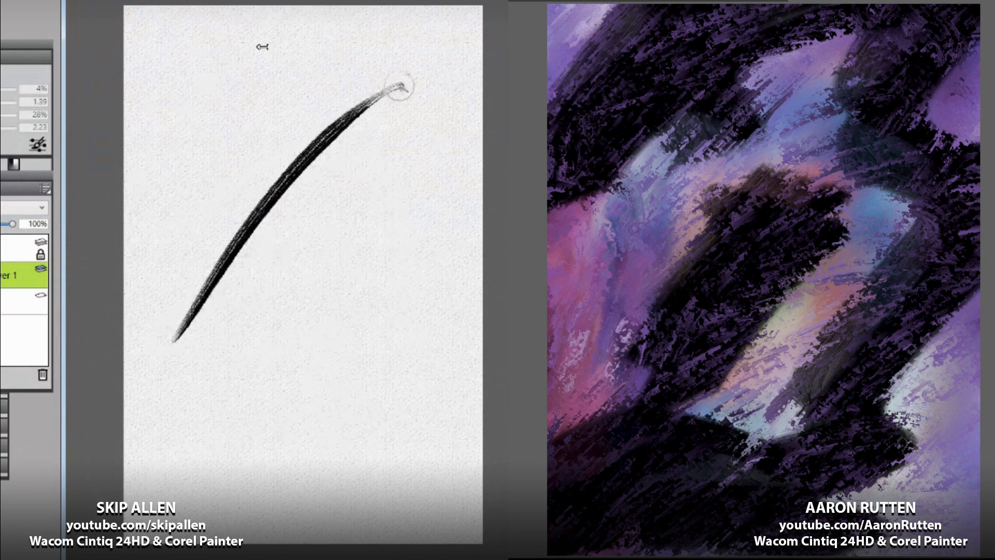
{"action": "mouse_move", "coordinate": [305, 238]}
{"action": "left_mouse_down"}
{"action": "mouse_move", "coordinate": [411, 238]}
{"action": "mouse_move", "coordinate": [223, 347]}
{"action": "mouse_move", "coordinate": [421, 318]}
{"action": "mouse_move", "coordinate": [314, 369]}
{"action": "mouse_move", "coordinate": [305, 389]}
{"action": "mouse_move", "coordinate": [423, 397]}
{"action": "mouse_move", "coordinate": [217, 454]}
{"action": "mouse_move", "coordinate": [251, 460]}
{"action": "mouse_move", "coordinate": [341, 446]}
{"action": "left_mouse_up"}
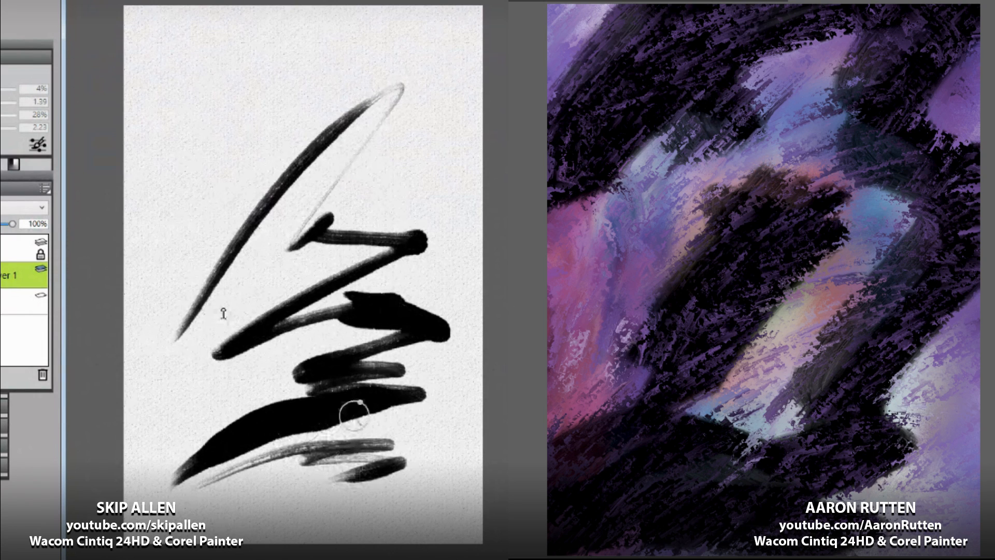
{"action": "key", "text": "Delete"}
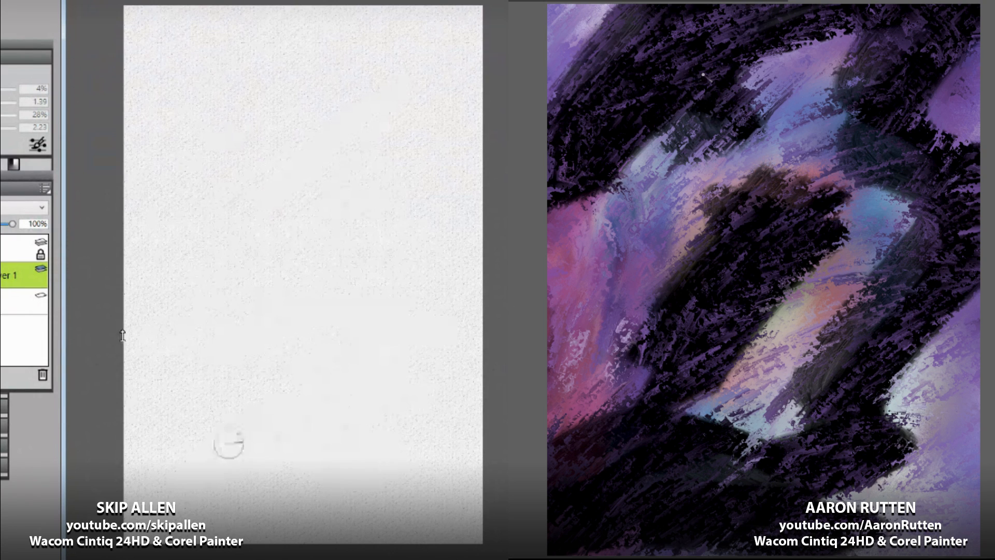
Step: Place white stars on the painting's upper and central dark areas, and draw a tall arching stem on the paper
{"action": "left_click", "coordinate": [703, 75]}
{"action": "left_click_drag", "start_coordinate": [252, 449], "coordinate": [285, 47]}
{"action": "left_click", "coordinate": [609, 111]}
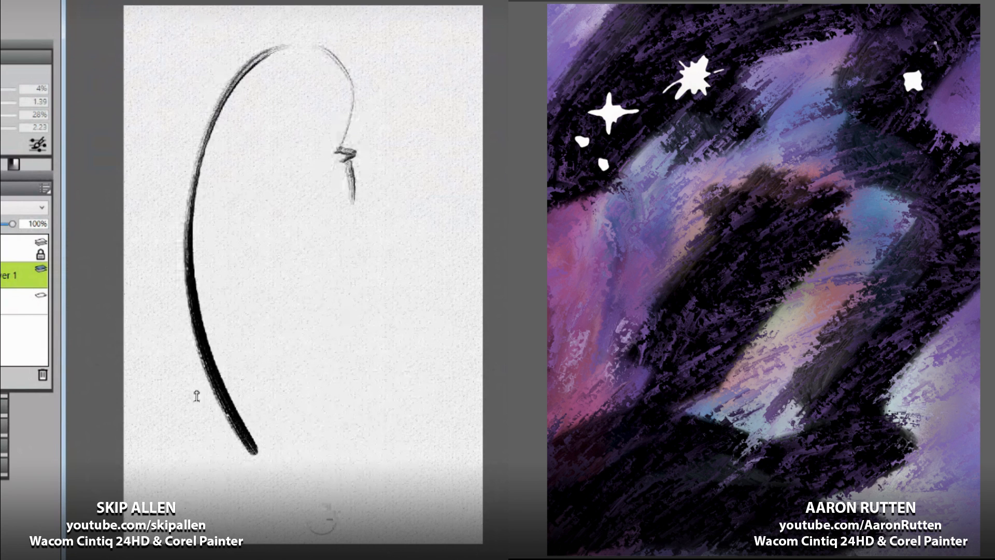
{"action": "left_click", "coordinate": [940, 39]}
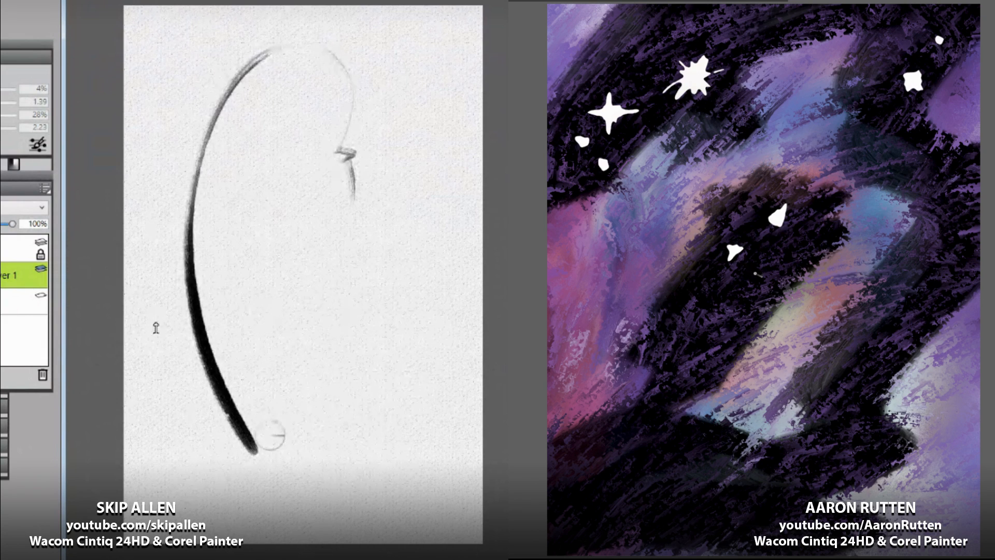
Step: Add more white stars to the painting's central dark patch, and undo the tall leaf strokes on the paper
{"action": "left_click_drag", "start_coordinate": [274, 401], "coordinate": [272, 82]}
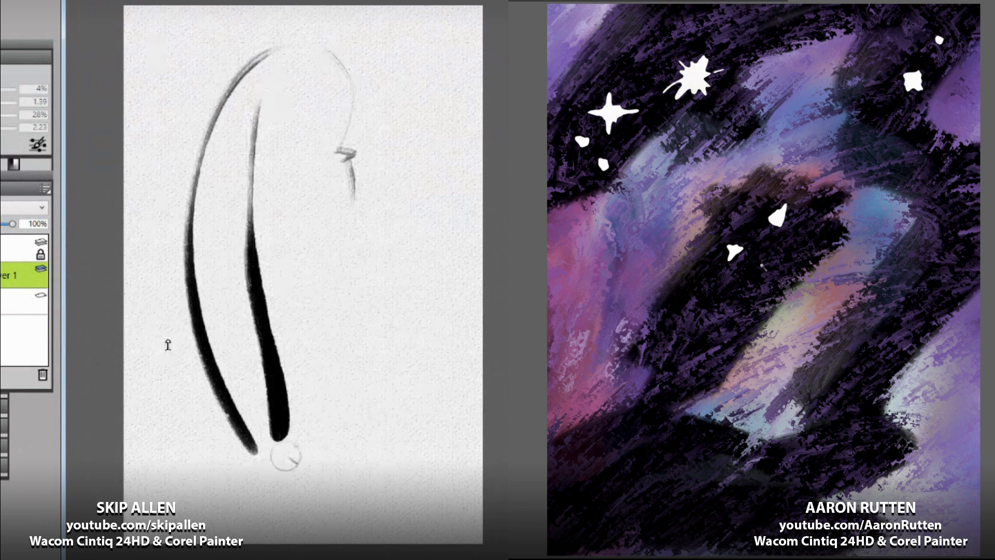
{"action": "left_click", "coordinate": [706, 307]}
{"action": "key", "text": "ctrl+z"}
{"action": "left_click", "coordinate": [689, 270]}
{"action": "key", "text": "ctrl+z"}
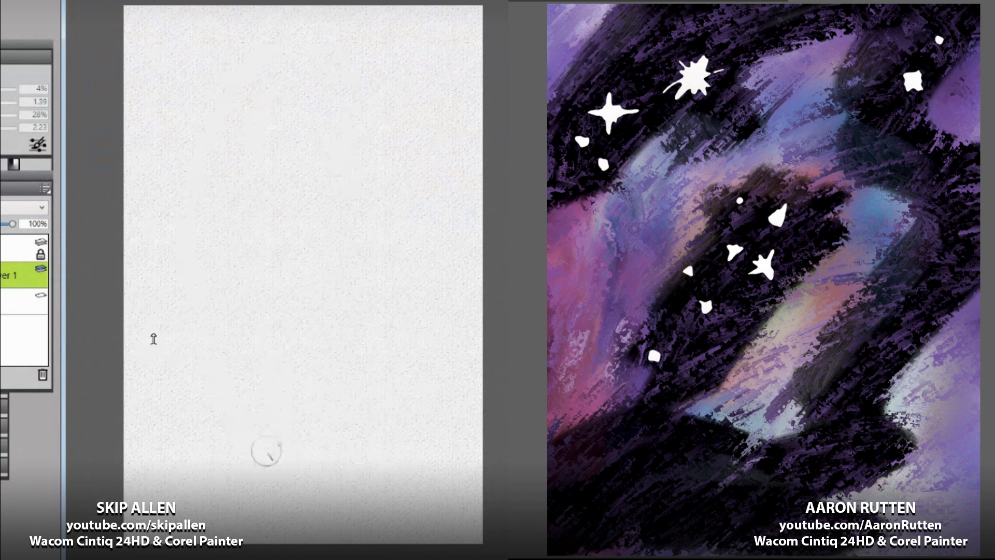
Step: Draw a jointed black stalk rising to the paper's upper edge, and add white stars along the painting's upper and right areas
{"action": "mouse_move", "coordinate": [254, 502]}
{"action": "left_mouse_down"}
{"action": "mouse_move", "coordinate": [295, 311]}
{"action": "mouse_move", "coordinate": [349, 183]}
{"action": "left_mouse_up"}
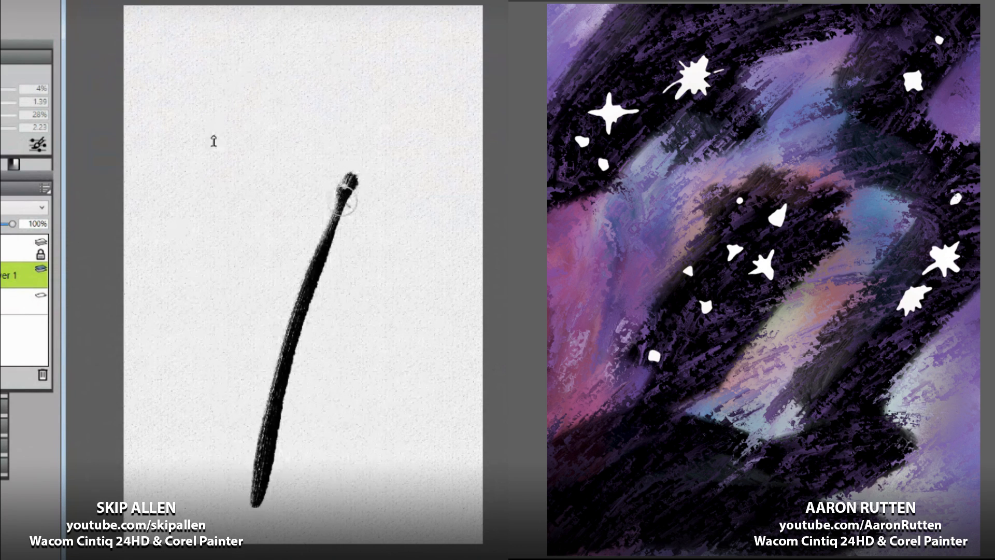
{"action": "left_click", "coordinate": [900, 126]}
{"action": "left_click", "coordinate": [869, 131]}
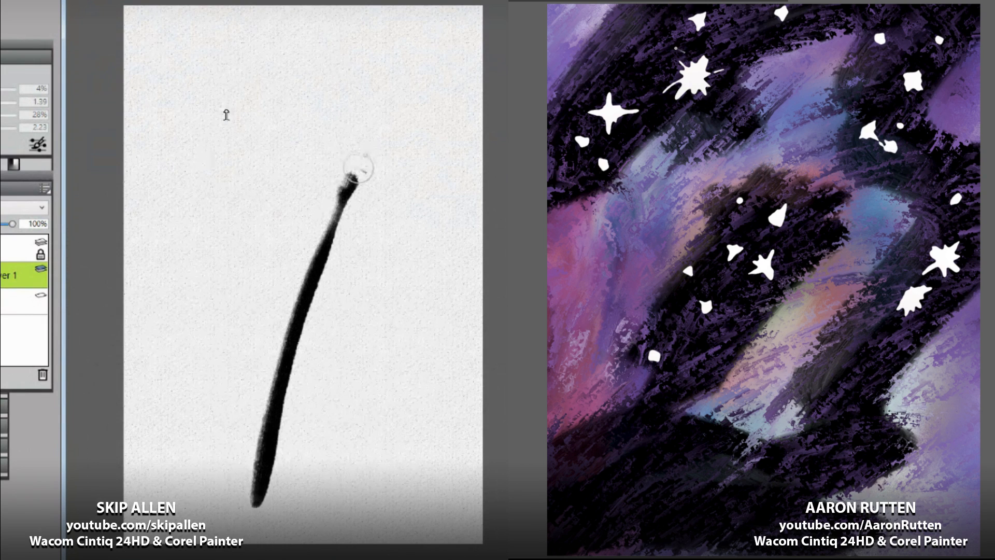
{"action": "left_click_drag", "start_coordinate": [377, 133], "coordinate": [463, 8]}
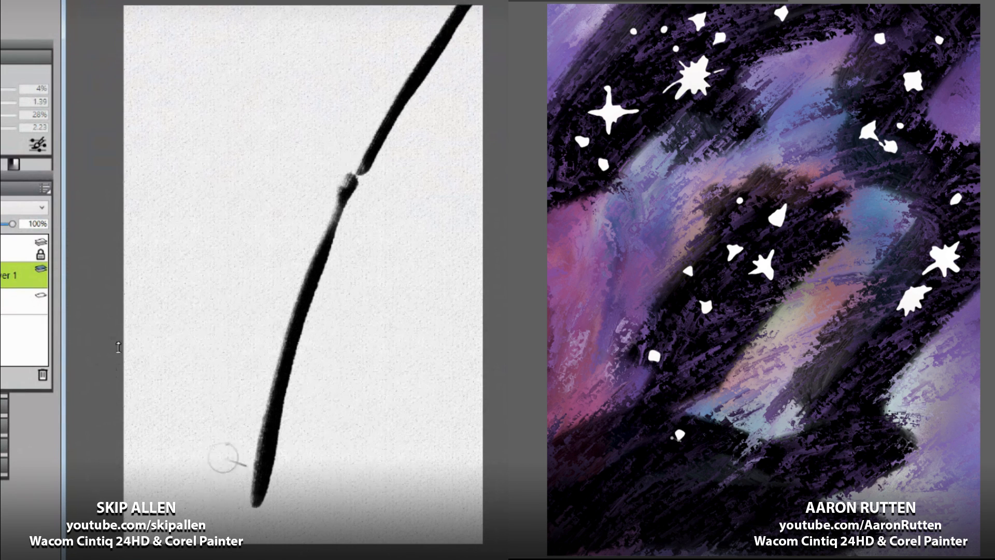
Step: Add white stars across the painting's lower and central dark areas, and draw a thin twig hanging from the stalk's joint
{"action": "left_click_drag", "start_coordinate": [680, 434], "coordinate": [622, 477]}
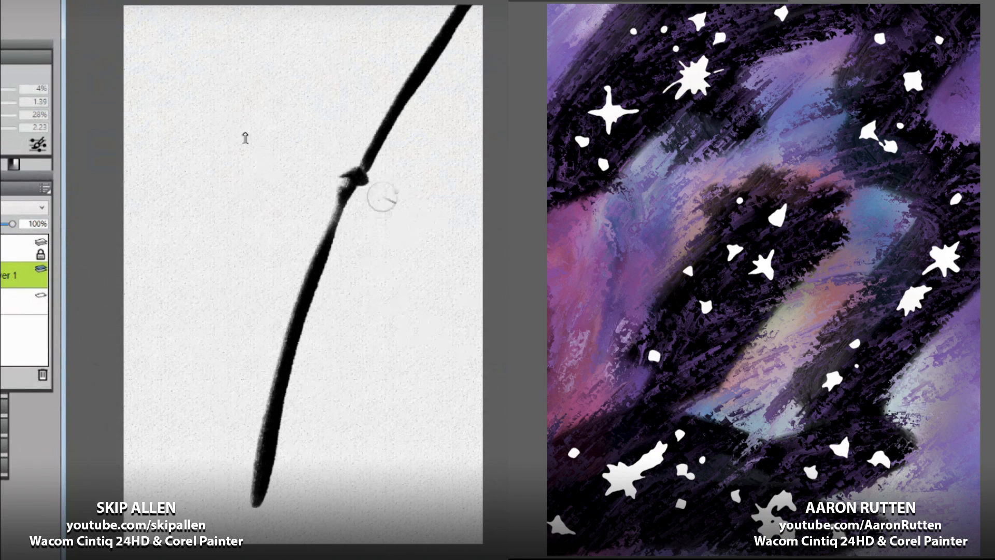
{"action": "left_click_drag", "start_coordinate": [408, 405], "coordinate": [389, 264]}
{"action": "left_click", "coordinate": [685, 360]}
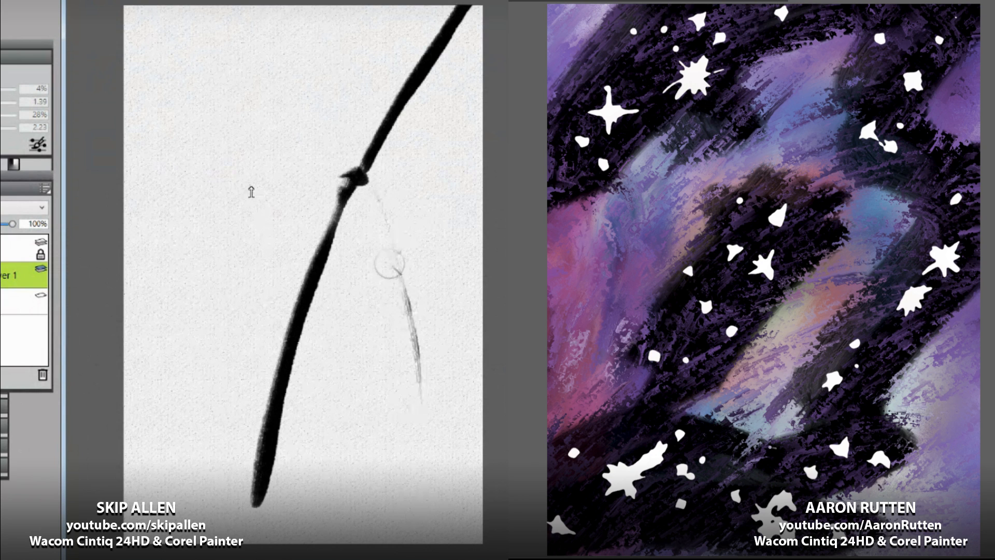
Step: Test black leaf strokes on the twig, undo them, and draw further strokes beside the stalk
{"action": "mouse_move", "coordinate": [418, 348]}
{"action": "left_mouse_down"}
{"action": "mouse_move", "coordinate": [395, 413]}
{"action": "mouse_move", "coordinate": [444, 412]}
{"action": "left_mouse_up"}
{"action": "left_click_drag", "start_coordinate": [415, 344], "coordinate": [370, 363]}
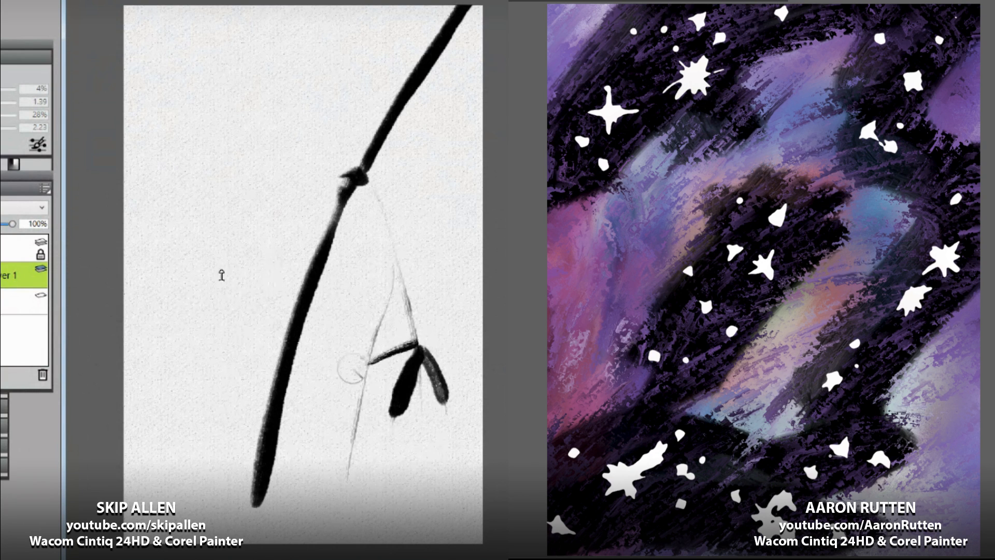
{"action": "left_click_drag", "start_coordinate": [420, 327], "coordinate": [376, 312]}
{"action": "key", "text": "ctrl+z"}
{"action": "key", "text": "ctrl+z"}
{"action": "key", "text": "ctrl+z"}
{"action": "key", "text": "ctrl+z"}
{"action": "key", "text": "ctrl+z"}
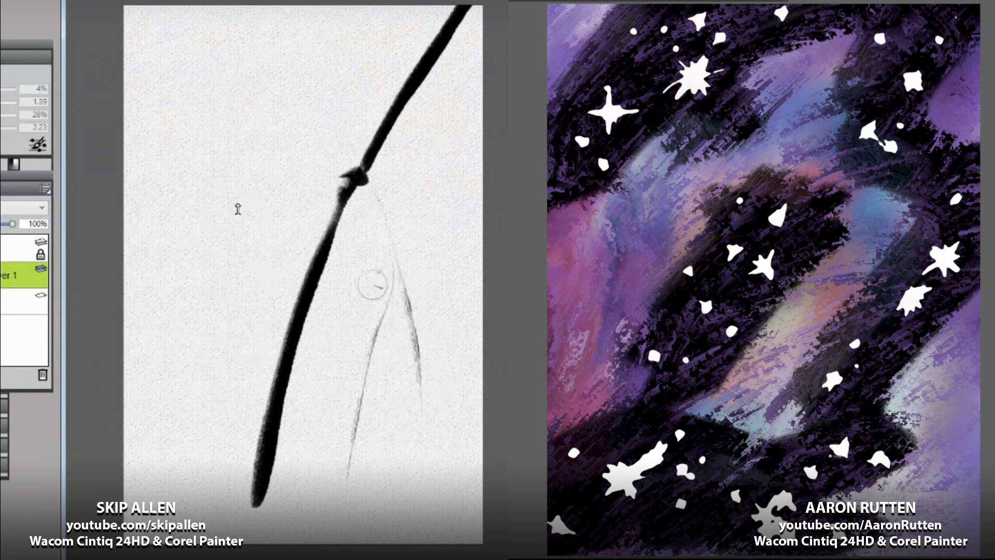
{"action": "mouse_move", "coordinate": [351, 326]}
{"action": "left_mouse_down"}
{"action": "mouse_move", "coordinate": [377, 274]}
{"action": "mouse_move", "coordinate": [387, 342]}
{"action": "left_mouse_up"}
{"action": "mouse_move", "coordinate": [369, 263]}
{"action": "left_mouse_down"}
{"action": "mouse_move", "coordinate": [329, 272]}
{"action": "mouse_move", "coordinate": [327, 311]}
{"action": "left_mouse_up"}
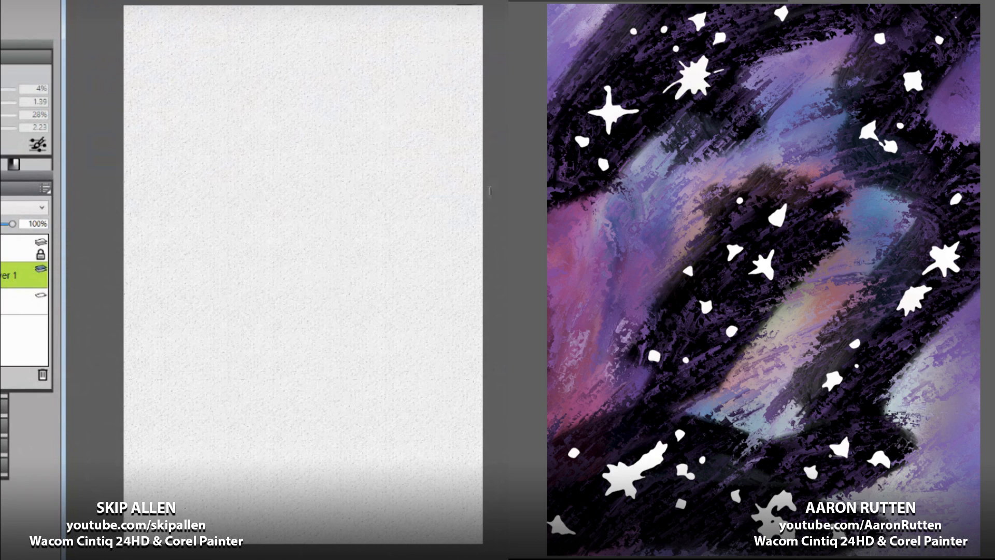
Step: Test the brush with a faint long arc and a thick black zigzag on the blank paper, and undo the strokes
{"action": "mouse_move", "coordinate": [374, 94]}
{"action": "left_mouse_down"}
{"action": "mouse_move", "coordinate": [287, 154]}
{"action": "mouse_move", "coordinate": [205, 324]}
{"action": "left_mouse_up"}
{"action": "mouse_move", "coordinate": [227, 303]}
{"action": "left_mouse_down"}
{"action": "mouse_move", "coordinate": [322, 219]}
{"action": "mouse_move", "coordinate": [344, 237]}
{"action": "mouse_move", "coordinate": [229, 396]}
{"action": "left_mouse_up"}
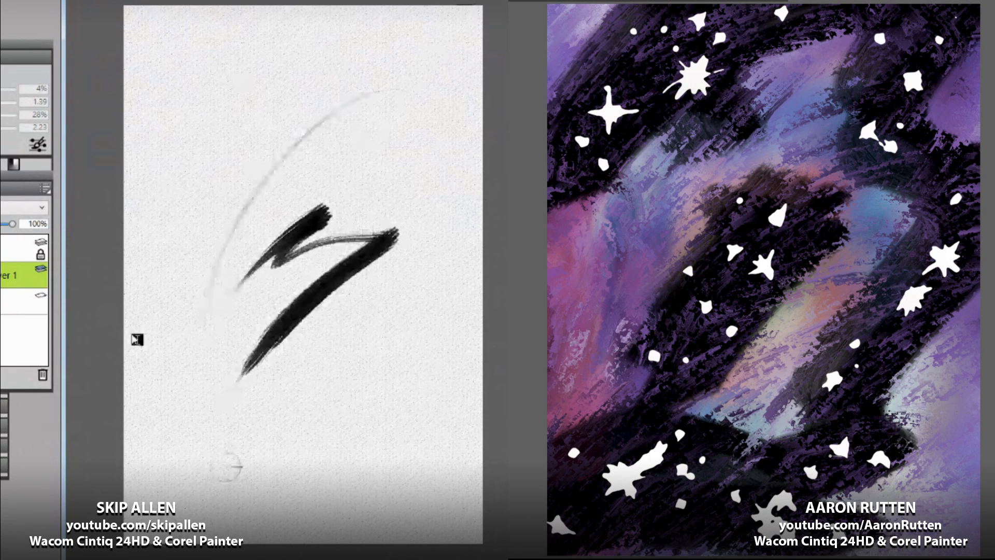
{"action": "key", "text": "ctrl+z"}
{"action": "key", "text": "ctrl+z"}
Step: Test the brush with a peaked stroke, a curved hook and a short slanted stroke, and clear the paper
{"action": "mouse_move", "coordinate": [189, 342]}
{"action": "left_mouse_down"}
{"action": "mouse_move", "coordinate": [372, 151]}
{"action": "mouse_move", "coordinate": [394, 318]}
{"action": "mouse_move", "coordinate": [226, 399]}
{"action": "mouse_move", "coordinate": [296, 359]}
{"action": "left_mouse_up"}
{"action": "mouse_move", "coordinate": [324, 314]}
{"action": "left_mouse_down"}
{"action": "mouse_move", "coordinate": [371, 394]}
{"action": "mouse_move", "coordinate": [410, 227]}
{"action": "mouse_move", "coordinate": [438, 275]}
{"action": "mouse_move", "coordinate": [399, 413]}
{"action": "left_mouse_up"}
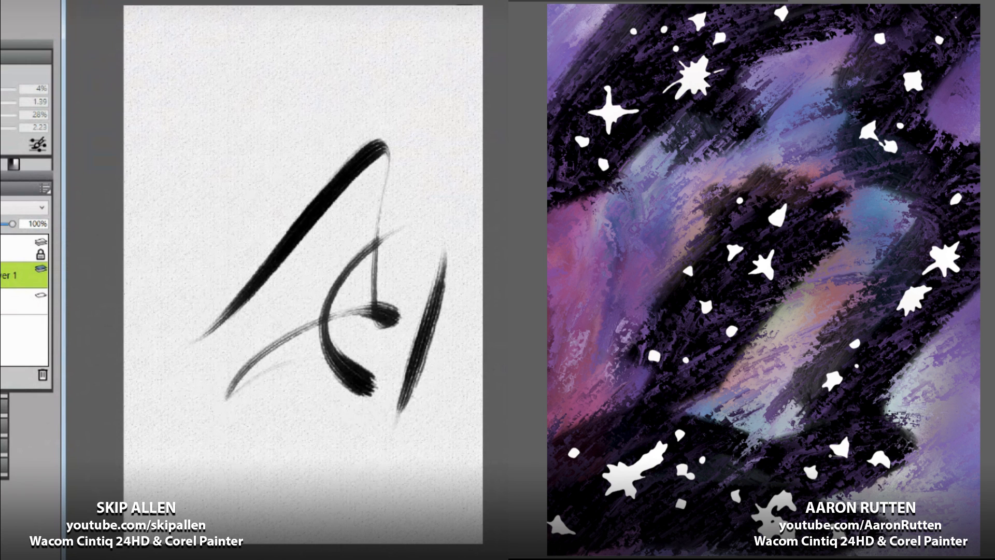
{"action": "key", "text": "Delete"}
Step: Test two streaky bristle zigzags of varying thickness down the paper, undoing each one
{"action": "mouse_move", "coordinate": [204, 370]}
{"action": "left_mouse_down"}
{"action": "mouse_move", "coordinate": [317, 144]}
{"action": "mouse_move", "coordinate": [398, 102]}
{"action": "mouse_move", "coordinate": [309, 226]}
{"action": "mouse_move", "coordinate": [361, 239]}
{"action": "mouse_move", "coordinate": [293, 285]}
{"action": "mouse_move", "coordinate": [401, 266]}
{"action": "mouse_move", "coordinate": [327, 453]}
{"action": "left_mouse_up"}
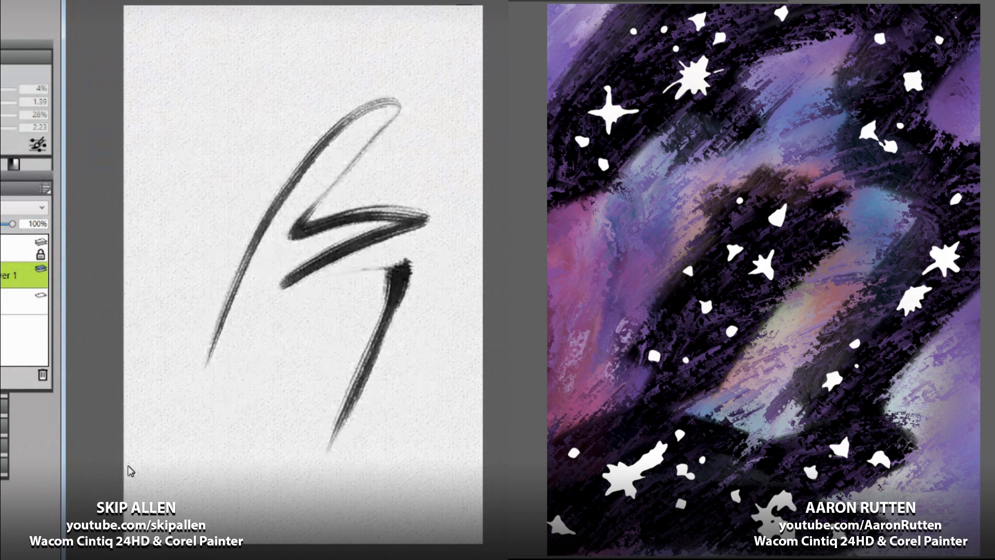
{"action": "key", "text": "ctrl+z"}
{"action": "mouse_move", "coordinate": [389, 74]}
{"action": "left_mouse_down"}
{"action": "mouse_move", "coordinate": [213, 202]}
{"action": "mouse_move", "coordinate": [387, 167]}
{"action": "mouse_move", "coordinate": [336, 209]}
{"action": "mouse_move", "coordinate": [412, 217]}
{"action": "mouse_move", "coordinate": [290, 259]}
{"action": "mouse_move", "coordinate": [156, 394]}
{"action": "left_mouse_up"}
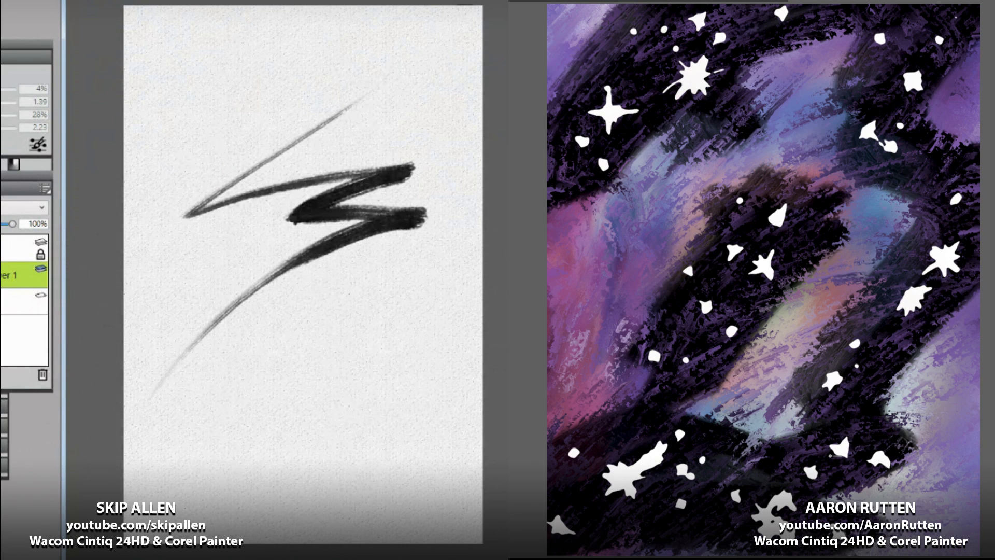
{"action": "key", "text": "ctrl+z"}
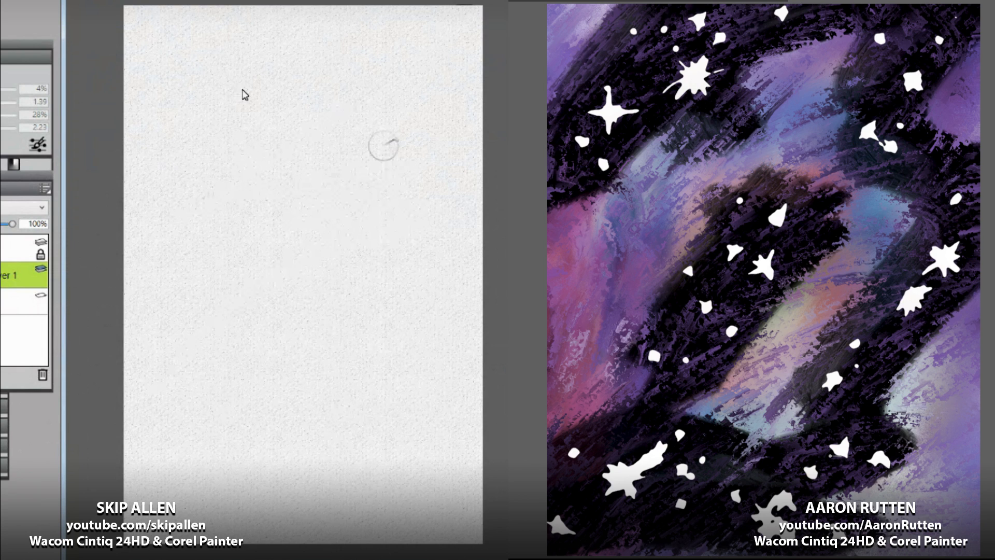
Step: Test a bristle stroke with a wide loop and another with sharp folds on the paper, and clear both
{"action": "mouse_move", "coordinate": [272, 116]}
{"action": "left_mouse_down"}
{"action": "mouse_move", "coordinate": [338, 272]}
{"action": "mouse_move", "coordinate": [294, 247]}
{"action": "mouse_move", "coordinate": [411, 161]}
{"action": "mouse_move", "coordinate": [345, 412]}
{"action": "left_mouse_up"}
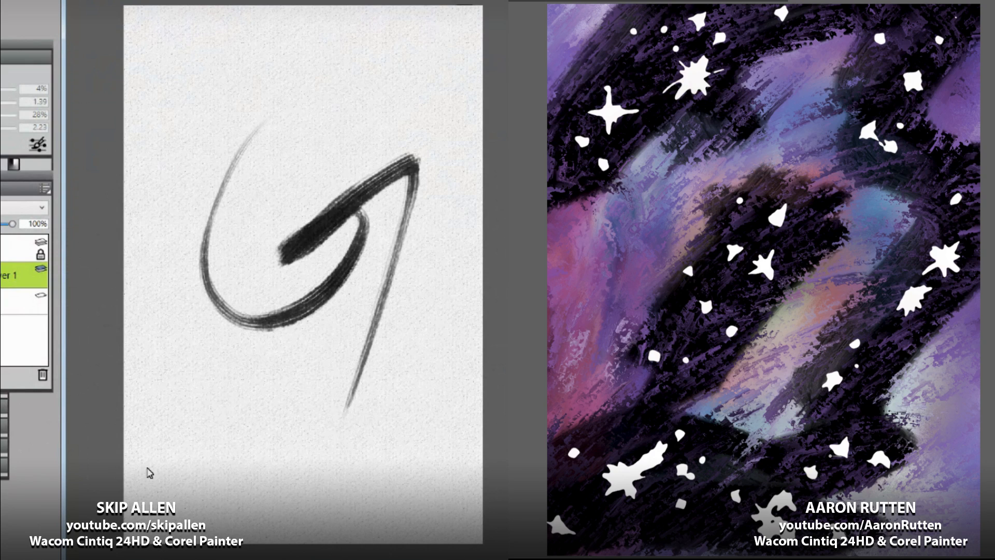
{"action": "key", "text": "ctrl+z"}
{"action": "mouse_move", "coordinate": [397, 94]}
{"action": "left_mouse_down"}
{"action": "mouse_move", "coordinate": [224, 257]}
{"action": "mouse_move", "coordinate": [311, 222]}
{"action": "mouse_move", "coordinate": [328, 278]}
{"action": "mouse_move", "coordinate": [355, 222]}
{"action": "mouse_move", "coordinate": [390, 248]}
{"action": "mouse_move", "coordinate": [373, 429]}
{"action": "left_mouse_up"}
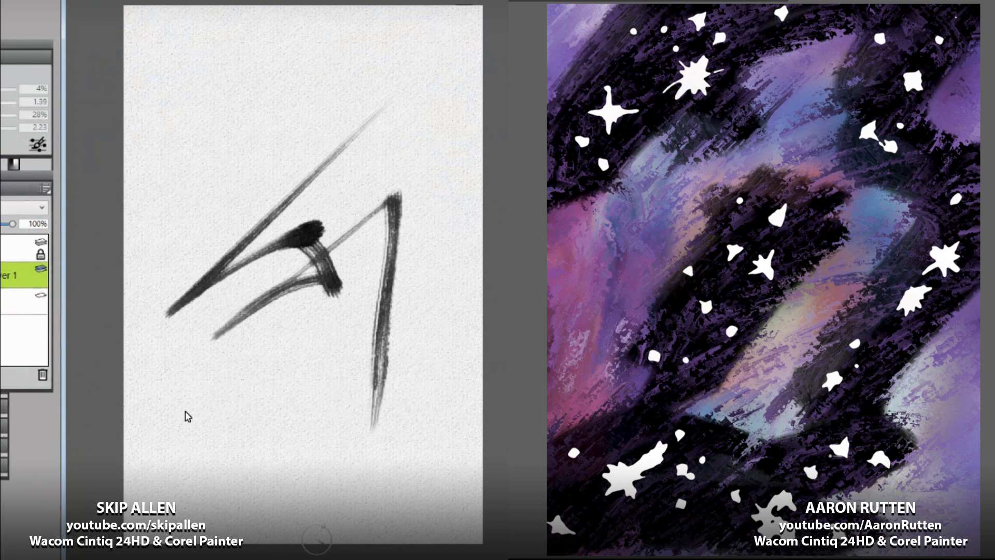
{"action": "key", "text": "ctrl+a"}
{"action": "key", "text": "Delete"}
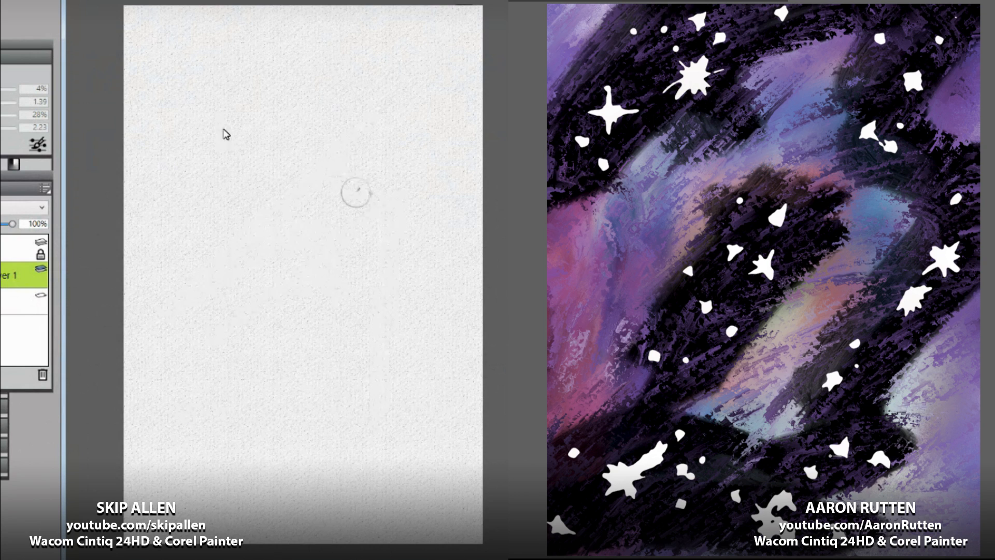
Step: Draw a long looping bristle stroke that ends in a downward hook on the paper, and clear it
{"action": "mouse_move", "coordinate": [328, 75]}
{"action": "left_mouse_down"}
{"action": "mouse_move", "coordinate": [156, 277]}
{"action": "mouse_move", "coordinate": [271, 244]}
{"action": "mouse_move", "coordinate": [262, 262]}
{"action": "mouse_move", "coordinate": [349, 232]}
{"action": "mouse_move", "coordinate": [364, 267]}
{"action": "mouse_move", "coordinate": [309, 423]}
{"action": "left_mouse_up"}
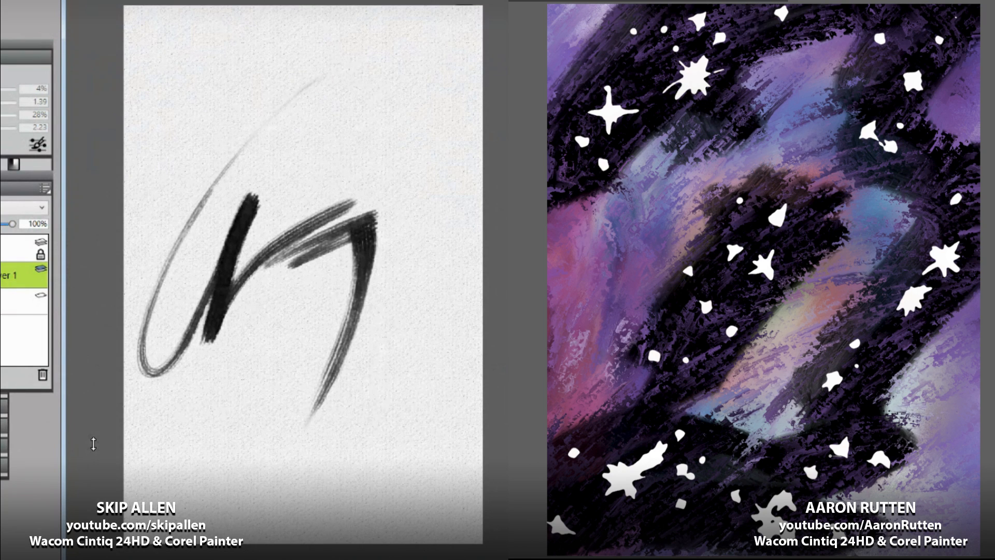
{"action": "key", "text": "ctrl+a"}
{"action": "key", "text": "Delete"}
Step: Test a wavy bristle stroke with a long slanted tail and a hooked stroke below it, and clear the paper
{"action": "mouse_move", "coordinate": [321, 70]}
{"action": "left_mouse_down"}
{"action": "mouse_move", "coordinate": [296, 165]}
{"action": "mouse_move", "coordinate": [357, 192]}
{"action": "mouse_move", "coordinate": [383, 175]}
{"action": "mouse_move", "coordinate": [220, 381]}
{"action": "left_mouse_up"}
{"action": "mouse_move", "coordinate": [273, 317]}
{"action": "left_mouse_down"}
{"action": "mouse_move", "coordinate": [389, 251]}
{"action": "mouse_move", "coordinate": [345, 451]}
{"action": "left_mouse_up"}
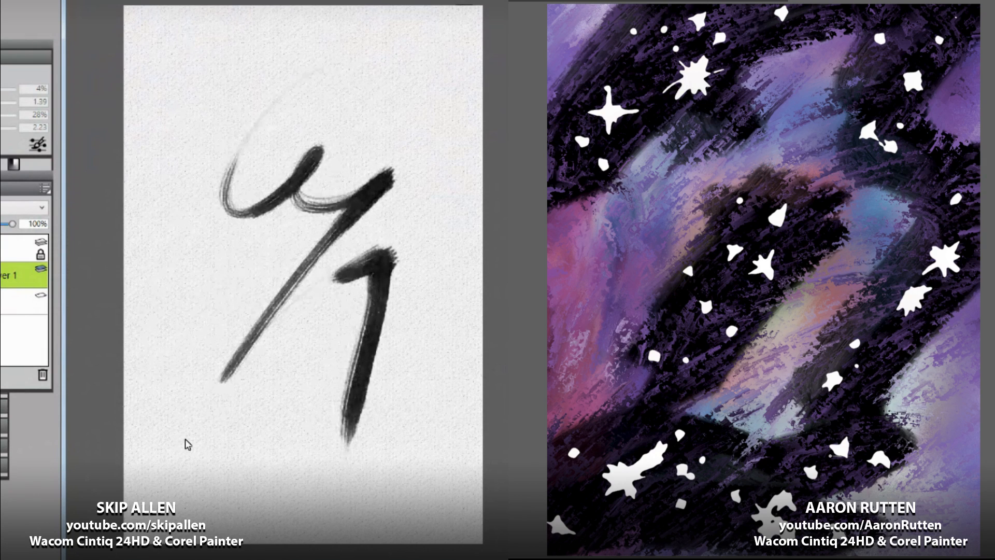
{"action": "key", "text": "Delete"}
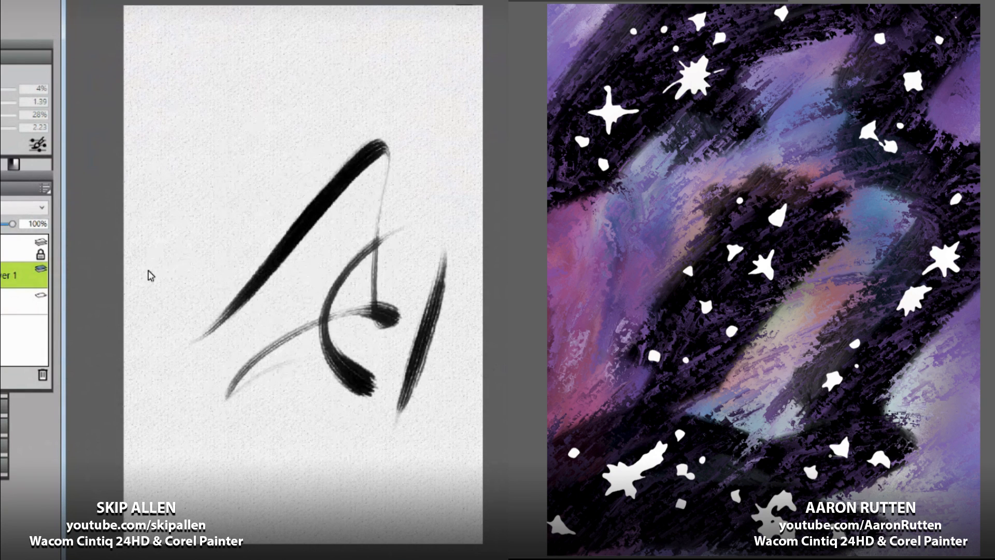
{"action": "key", "text": "Delete"}
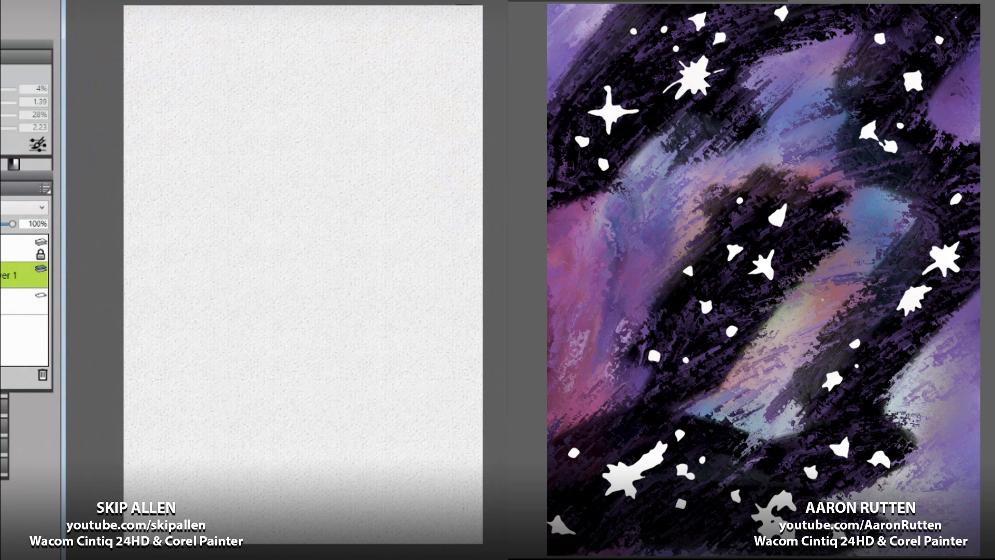
Step: Add blue stars to the painting's right side and upper blue area, undoing the misplaced ones
{"action": "left_click", "coordinate": [822, 300]}
{"action": "key", "text": "ctrl+z"}
{"action": "left_click_drag", "start_coordinate": [916, 237], "coordinate": [897, 222]}
{"action": "left_click", "coordinate": [903, 180]}
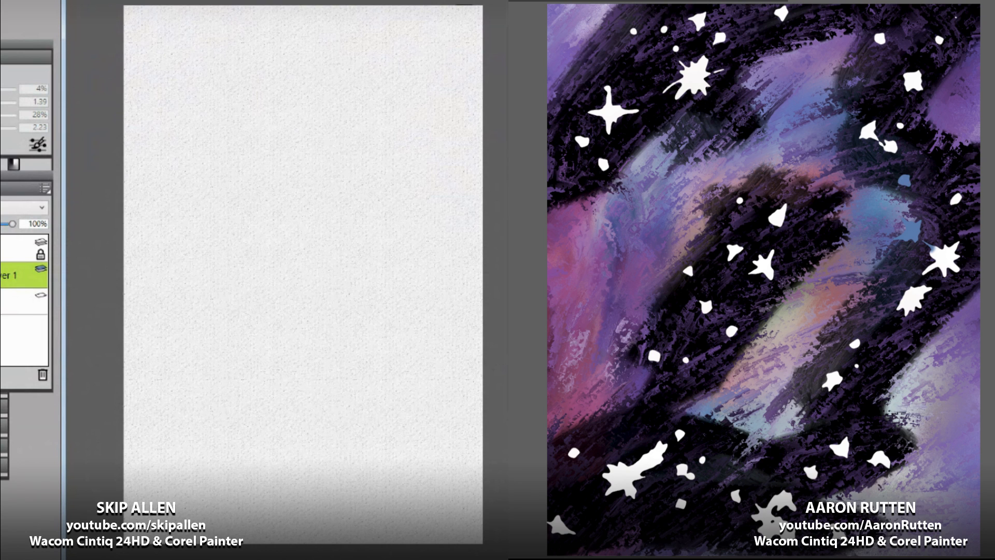
{"action": "left_click_drag", "start_coordinate": [720, 212], "coordinate": [729, 230]}
{"action": "left_click_drag", "start_coordinate": [905, 109], "coordinate": [877, 120]}
{"action": "key", "text": "ctrl+z"}
{"action": "key", "text": "ctrl+z"}
{"action": "left_click", "coordinate": [813, 114]}
Step: Add a blue star near the painting's upper right edge, and test broad wet black zigzags on the paper, undoing them
{"action": "mouse_move", "coordinate": [248, 246]}
{"action": "left_mouse_down"}
{"action": "mouse_move", "coordinate": [227, 260]}
{"action": "mouse_move", "coordinate": [354, 133]}
{"action": "mouse_move", "coordinate": [409, 162]}
{"action": "mouse_move", "coordinate": [260, 210]}
{"action": "mouse_move", "coordinate": [435, 205]}
{"action": "mouse_move", "coordinate": [363, 236]}
{"action": "mouse_move", "coordinate": [161, 285]}
{"action": "mouse_move", "coordinate": [374, 272]}
{"action": "mouse_move", "coordinate": [405, 301]}
{"action": "mouse_move", "coordinate": [142, 370]}
{"action": "left_mouse_up"}
{"action": "left_click", "coordinate": [927, 94]}
{"action": "key", "text": "ctrl+z"}
{"action": "left_click", "coordinate": [951, 130]}
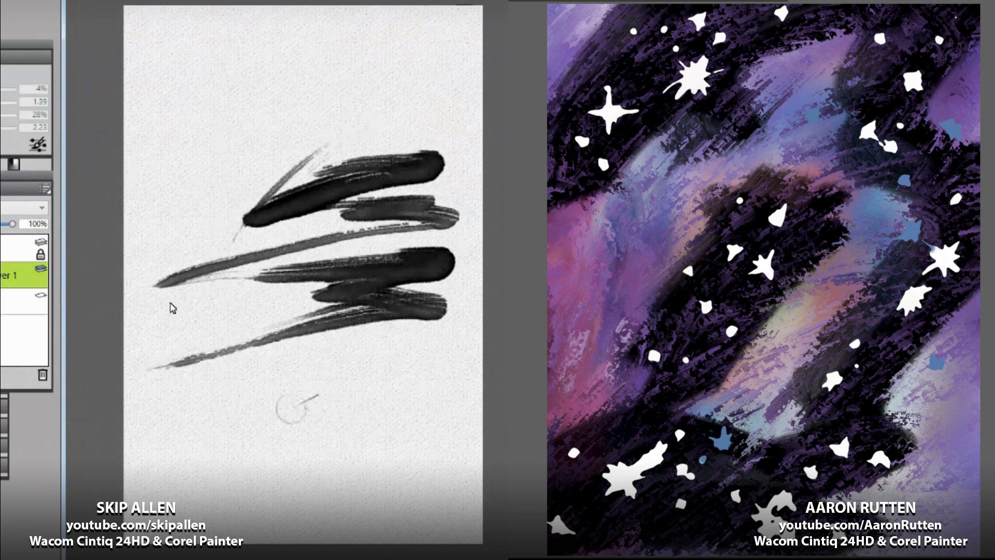
{"action": "key", "text": "ctrl+z"}
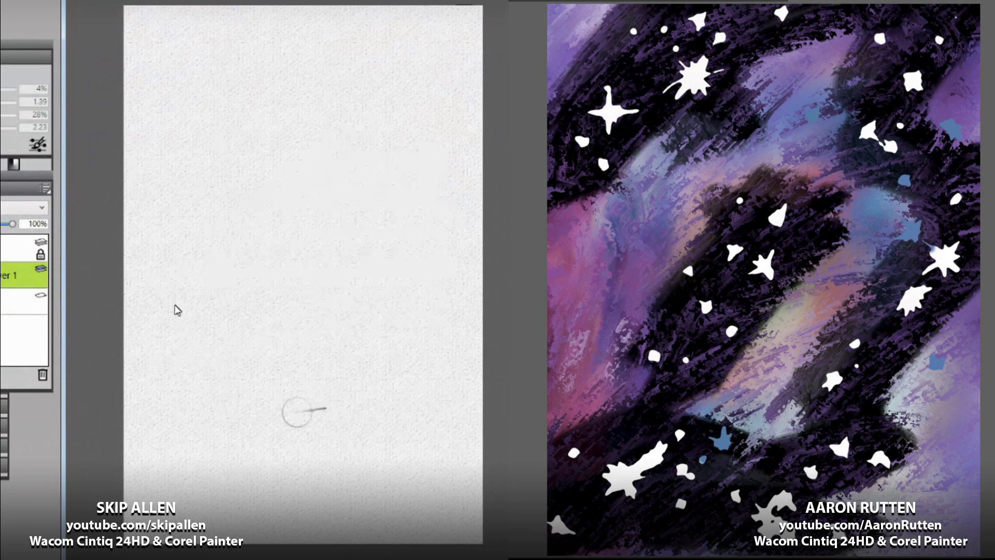
Step: Add purple, orange and beige stars across the painting, and cover the paper's upper half with broad black bands using a larger brush
{"action": "left_click_drag", "start_coordinate": [171, 225], "coordinate": [200, 259]}
{"action": "left_click_drag", "start_coordinate": [246, 229], "coordinate": [228, 178]}
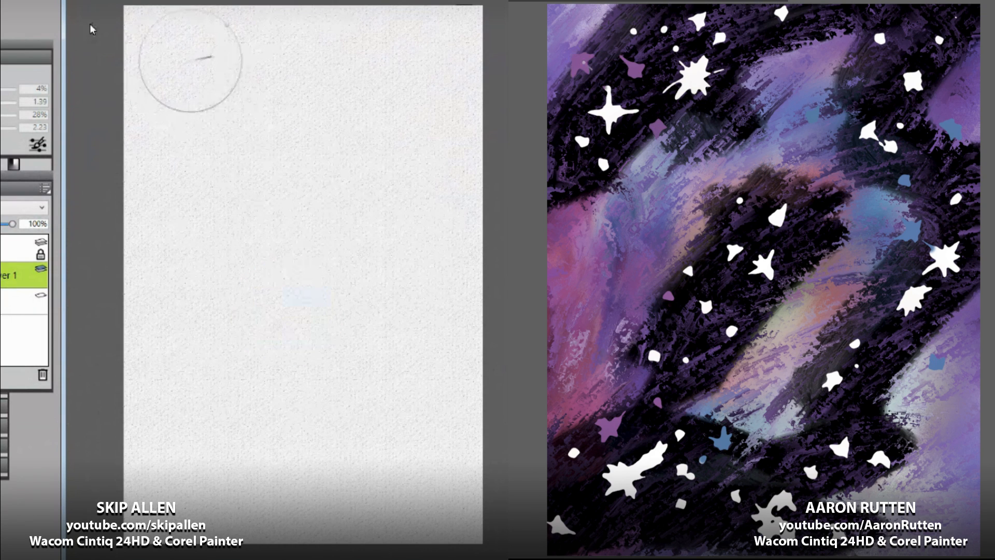
{"action": "mouse_move", "coordinate": [137, 72]}
{"action": "left_mouse_down"}
{"action": "mouse_move", "coordinate": [429, 60]}
{"action": "mouse_move", "coordinate": [115, 58]}
{"action": "mouse_move", "coordinate": [271, 67]}
{"action": "mouse_move", "coordinate": [416, 100]}
{"action": "mouse_move", "coordinate": [138, 116]}
{"action": "mouse_move", "coordinate": [423, 133]}
{"action": "mouse_move", "coordinate": [94, 167]}
{"action": "mouse_move", "coordinate": [360, 178]}
{"action": "mouse_move", "coordinate": [345, 190]}
{"action": "mouse_move", "coordinate": [107, 211]}
{"action": "mouse_move", "coordinate": [460, 204]}
{"action": "mouse_move", "coordinate": [344, 222]}
{"action": "mouse_move", "coordinate": [125, 232]}
{"action": "mouse_move", "coordinate": [444, 231]}
{"action": "mouse_move", "coordinate": [189, 244]}
{"action": "mouse_move", "coordinate": [123, 260]}
{"action": "mouse_move", "coordinate": [492, 307]}
{"action": "left_mouse_up"}
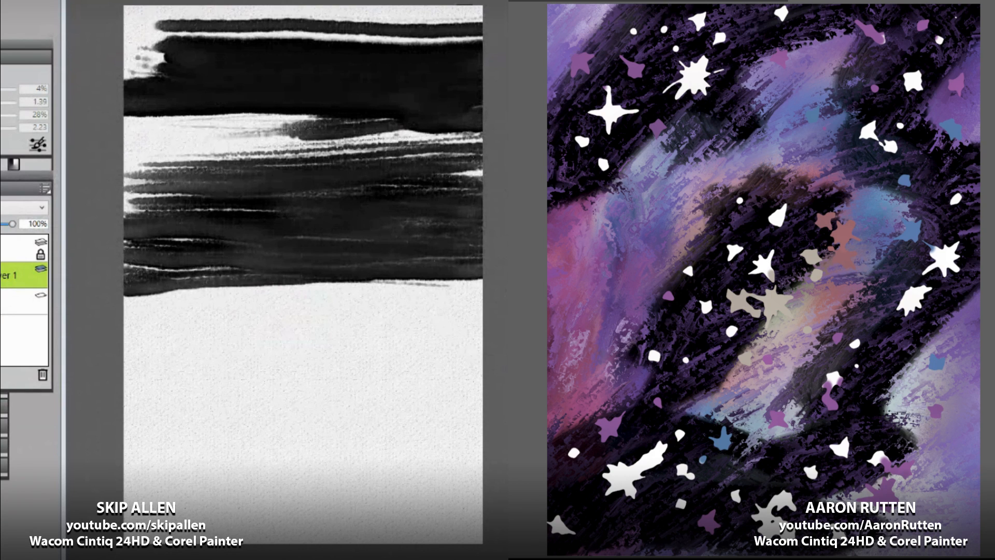
Step: Dab grey spots on the paper below the black bands, clear the paper, and test another broad stroke
{"action": "right_click", "coordinate": [330, 273]}
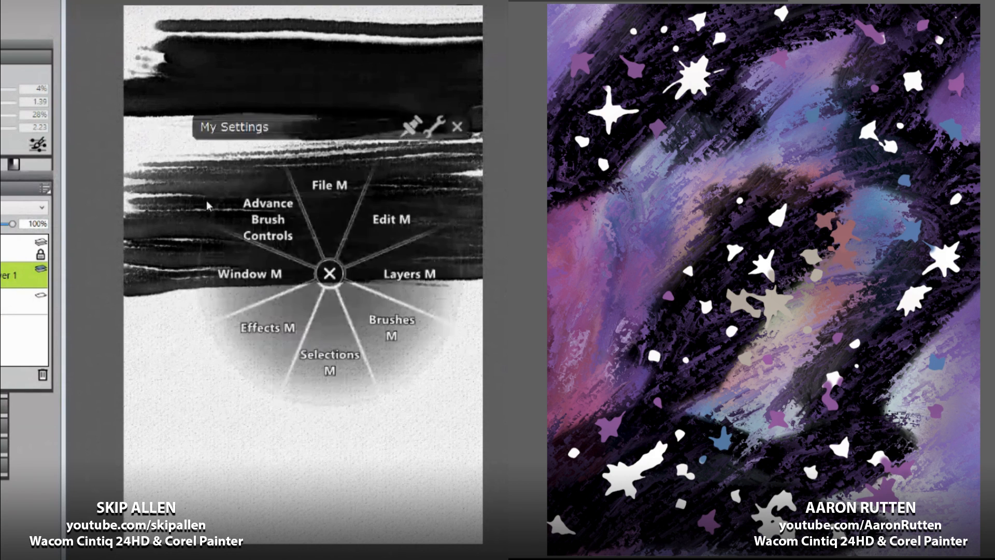
{"action": "left_click", "coordinate": [330, 273]}
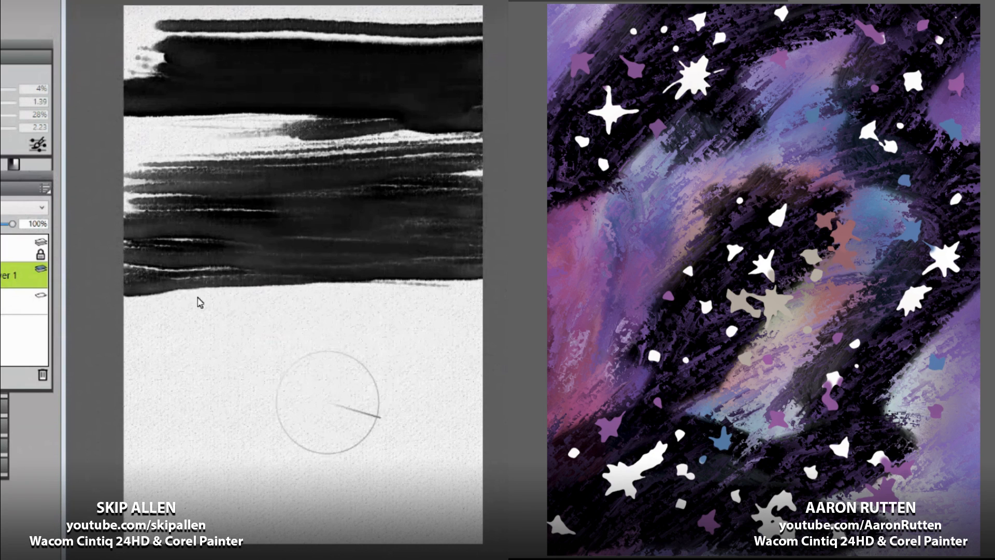
{"action": "left_click", "coordinate": [394, 364]}
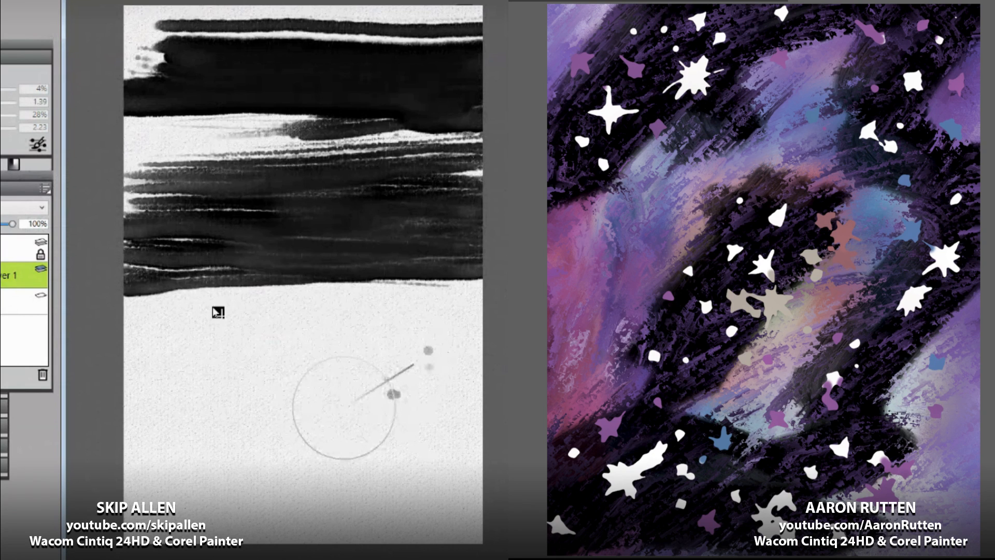
{"action": "key", "text": "Delete"}
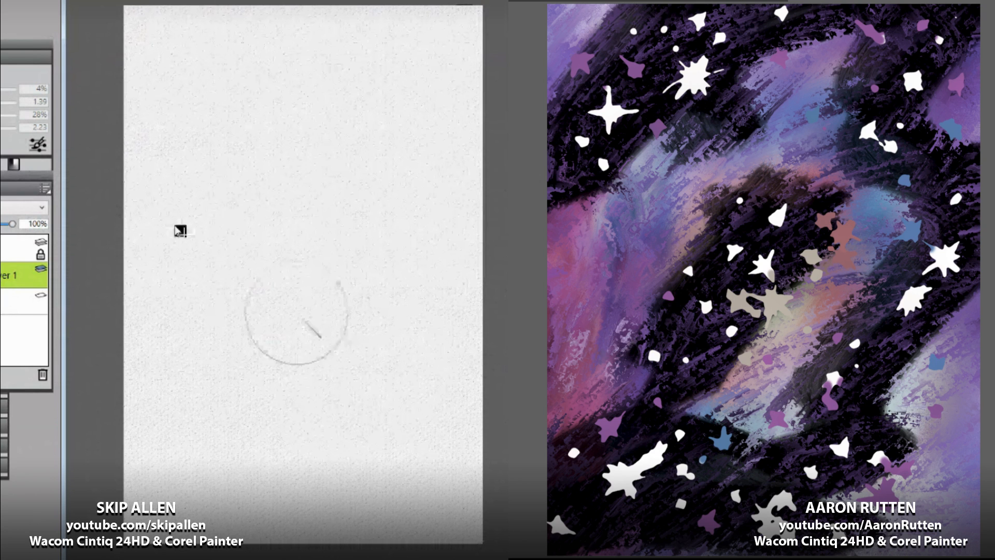
{"action": "mouse_move", "coordinate": [322, 296]}
{"action": "left_mouse_down"}
{"action": "mouse_move", "coordinate": [425, 254]}
{"action": "mouse_move", "coordinate": [186, 321]}
{"action": "mouse_move", "coordinate": [289, 339]}
{"action": "mouse_move", "coordinate": [471, 296]}
{"action": "mouse_move", "coordinate": [194, 372]}
{"action": "mouse_move", "coordinate": [422, 322]}
{"action": "mouse_move", "coordinate": [256, 378]}
{"action": "mouse_move", "coordinate": [496, 347]}
{"action": "mouse_move", "coordinate": [206, 412]}
{"action": "mouse_move", "coordinate": [373, 416]}
{"action": "mouse_move", "coordinate": [182, 425]}
{"action": "mouse_move", "coordinate": [151, 461]}
{"action": "left_mouse_up"}
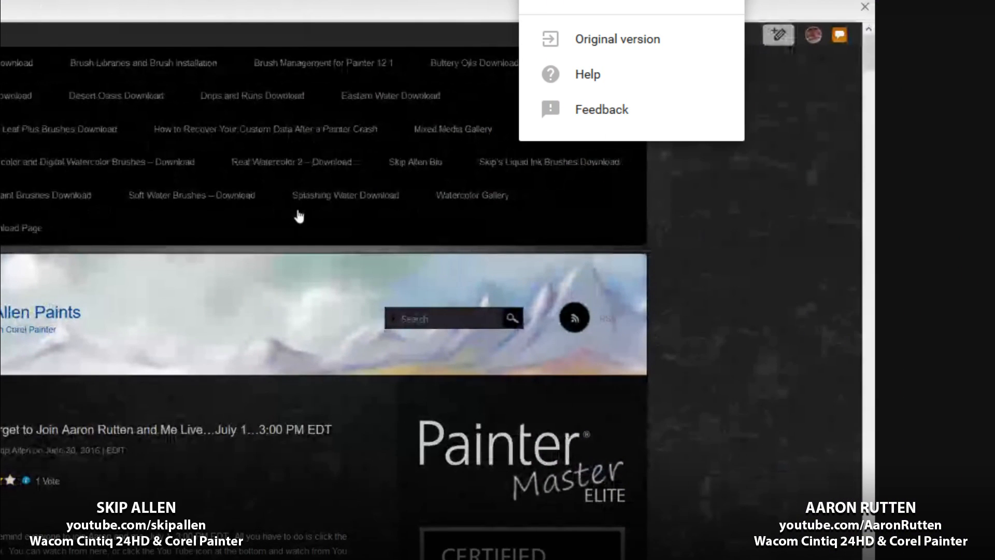
Step: Switch to the web browser and look through the Painter blog's posts and sidebar links and its Bristly Dabs Download page
{"action": "scroll", "coordinate": [299, 221], "scroll_direction": "down", "scroll_amount": 3}
{"action": "scroll", "coordinate": [298, 217], "scroll_direction": "down", "scroll_amount": 7}
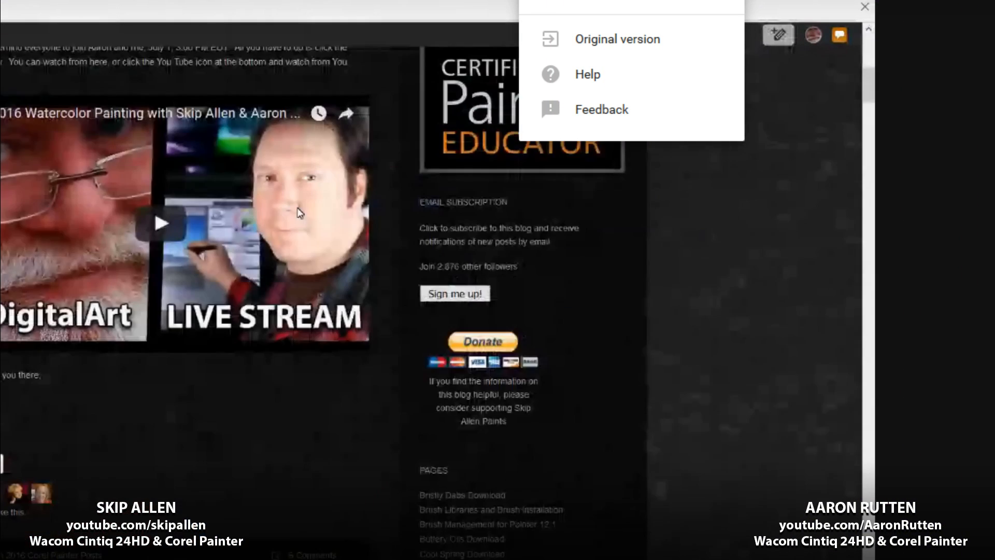
{"action": "scroll", "coordinate": [300, 216], "scroll_direction": "down", "scroll_amount": 5}
{"action": "scroll", "coordinate": [299, 215], "scroll_direction": "down", "scroll_amount": 10}
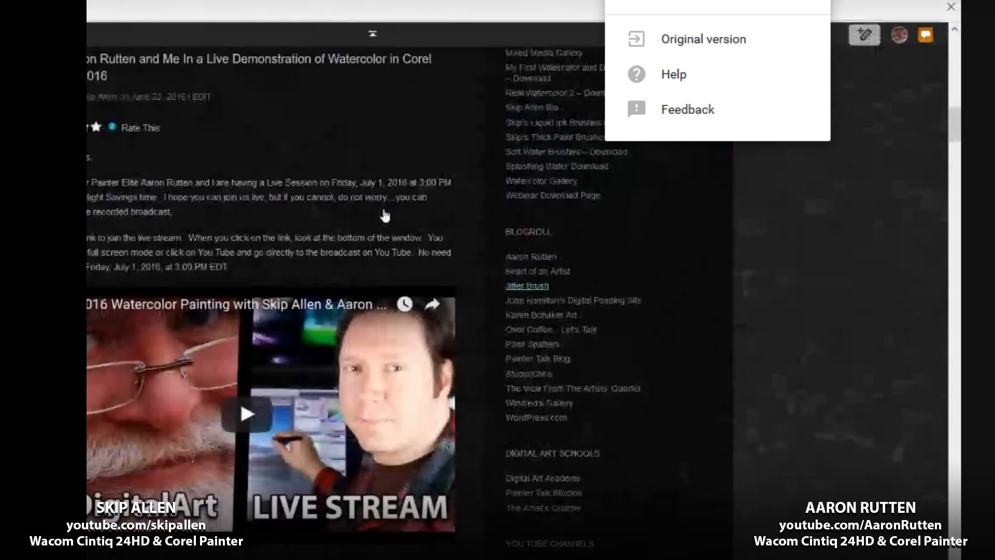
{"action": "scroll", "coordinate": [438, 216], "scroll_direction": "down", "scroll_amount": 12}
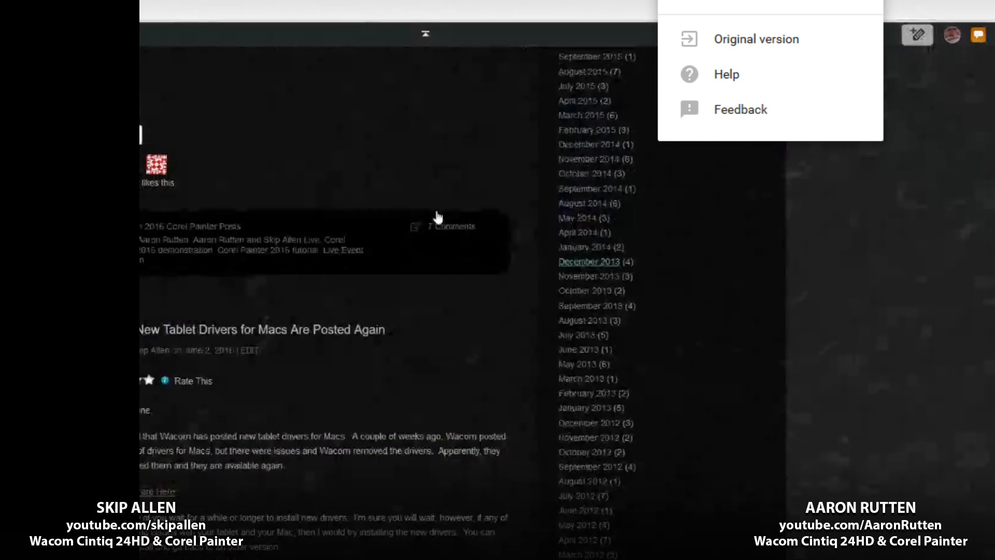
{"action": "scroll", "coordinate": [437, 212], "scroll_direction": "up", "scroll_amount": 10}
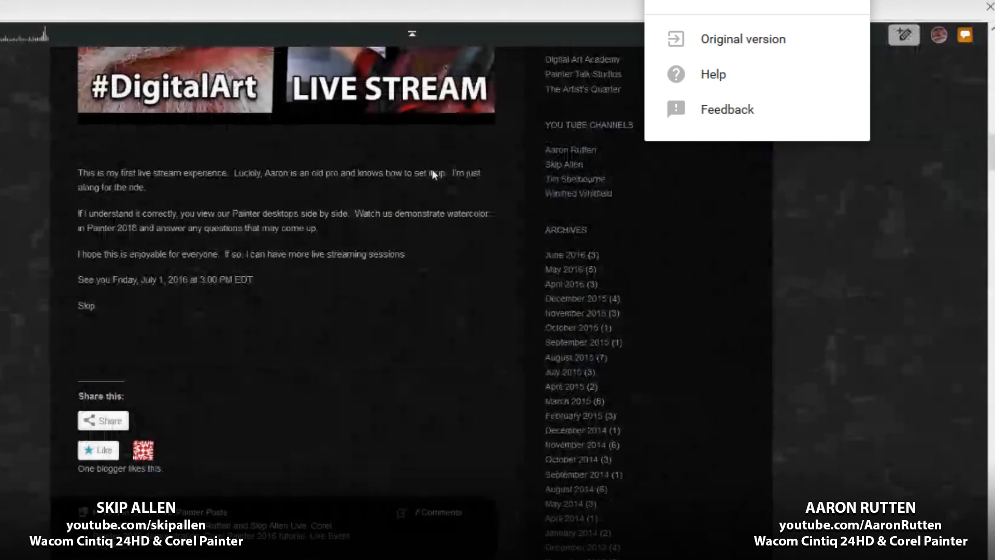
{"action": "scroll", "coordinate": [462, 246], "scroll_direction": "up", "scroll_amount": 5}
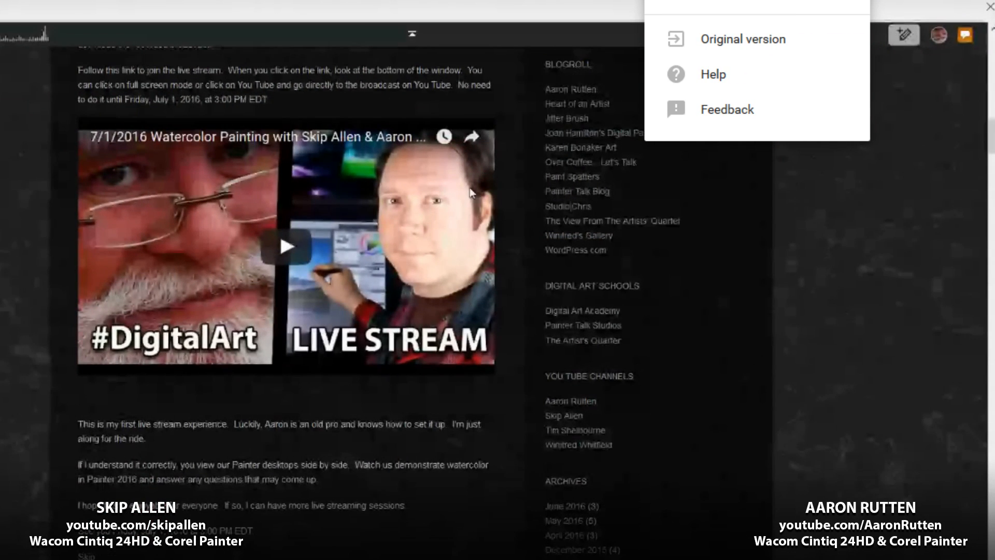
{"action": "scroll", "coordinate": [472, 193], "scroll_direction": "up", "scroll_amount": 8}
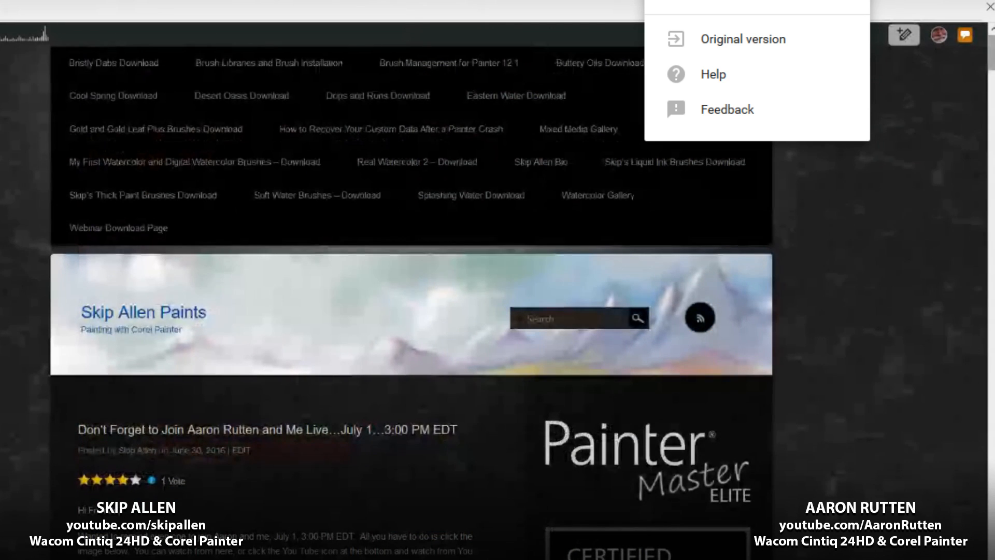
{"action": "scroll", "coordinate": [532, 185], "scroll_direction": "down", "scroll_amount": 10}
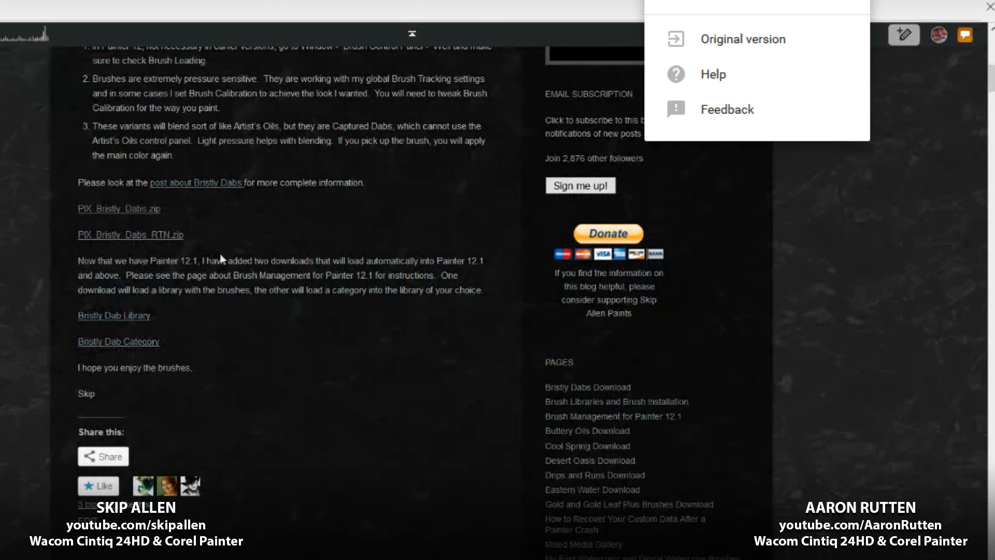
{"action": "scroll", "coordinate": [223, 259], "scroll_direction": "up", "scroll_amount": 20}
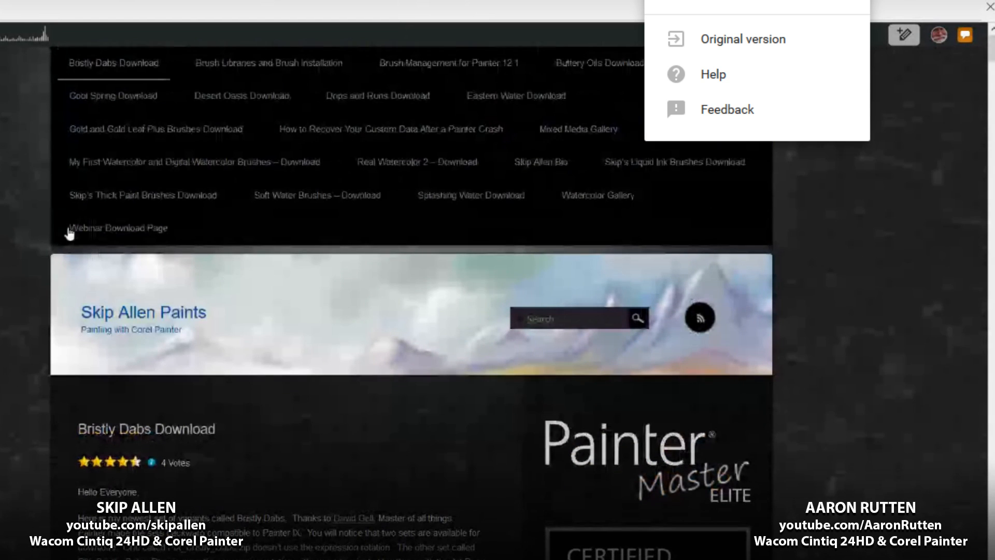
Step: Return to the blog's front page and open the artist's YouTube channel from the bookmarks
{"action": "key", "text": "alt+Left"}
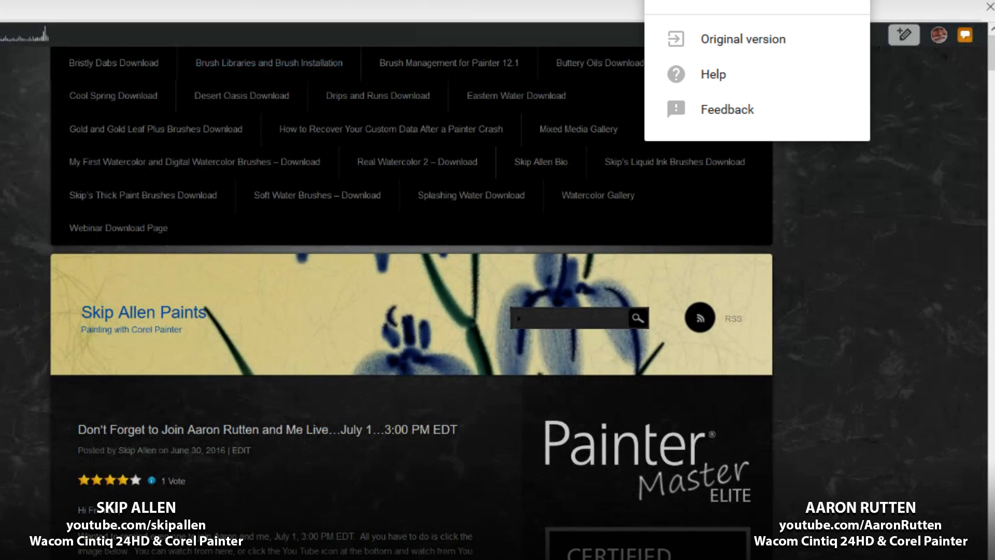
{"action": "key", "text": "alt+b"}
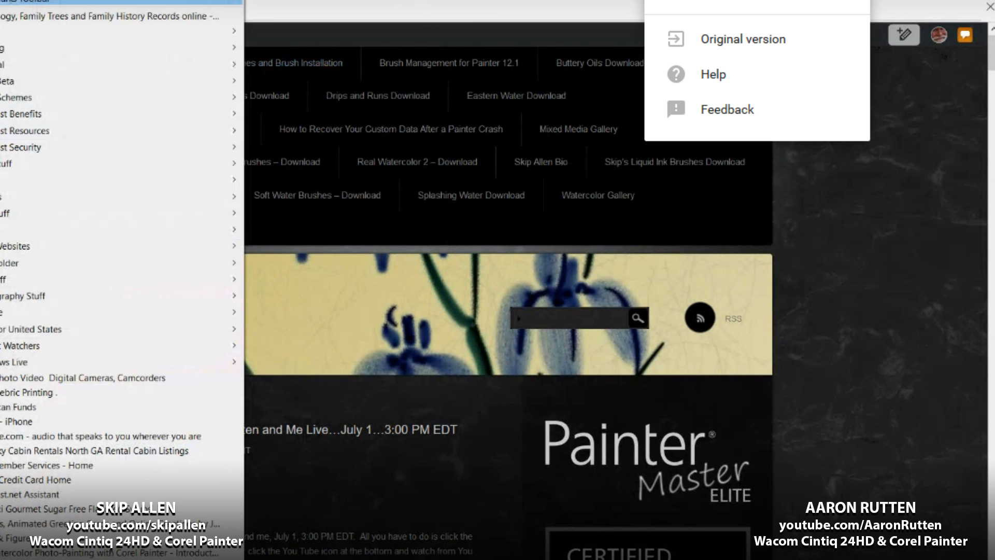
{"action": "mouse_move", "coordinate": [198, 25]}
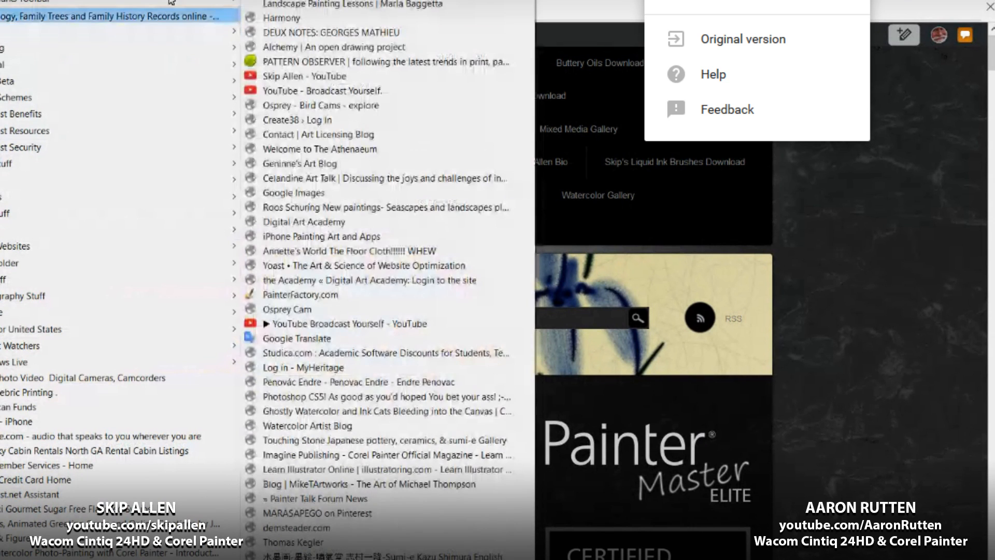
{"action": "left_click", "coordinate": [304, 76]}
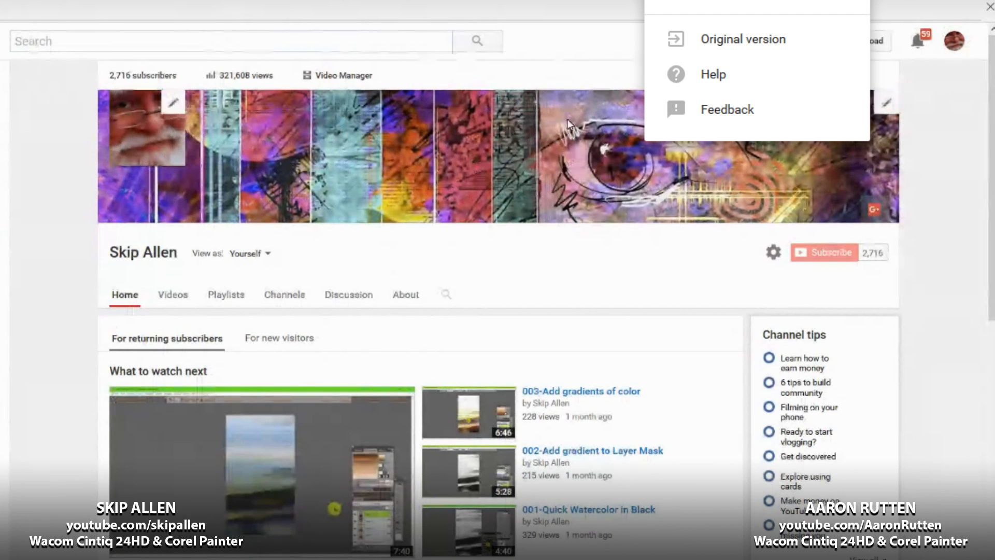
Step: View the YouTube channel as a returning subscriber and look over its home page with the featured videos and related channels
{"action": "left_click", "coordinate": [250, 254]}
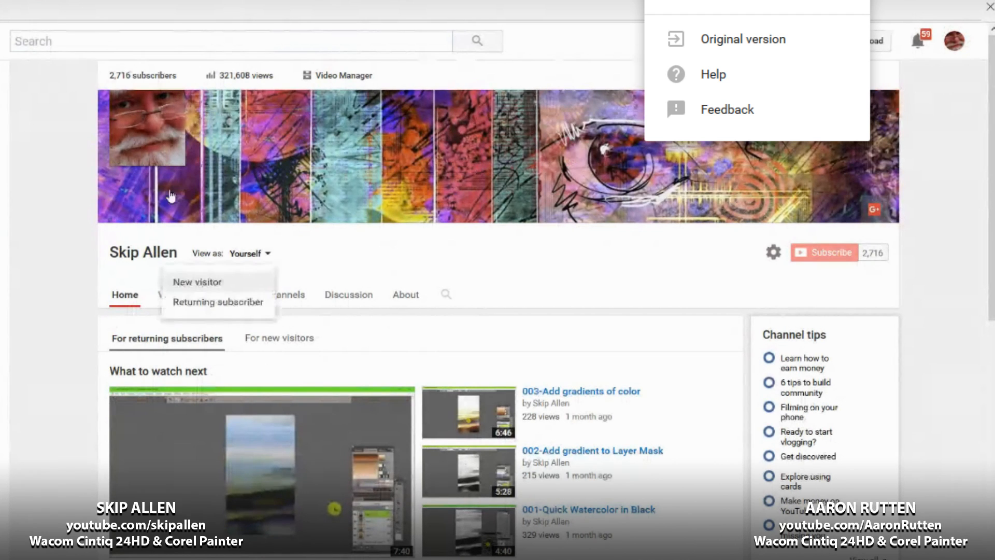
{"action": "left_click", "coordinate": [136, 228]}
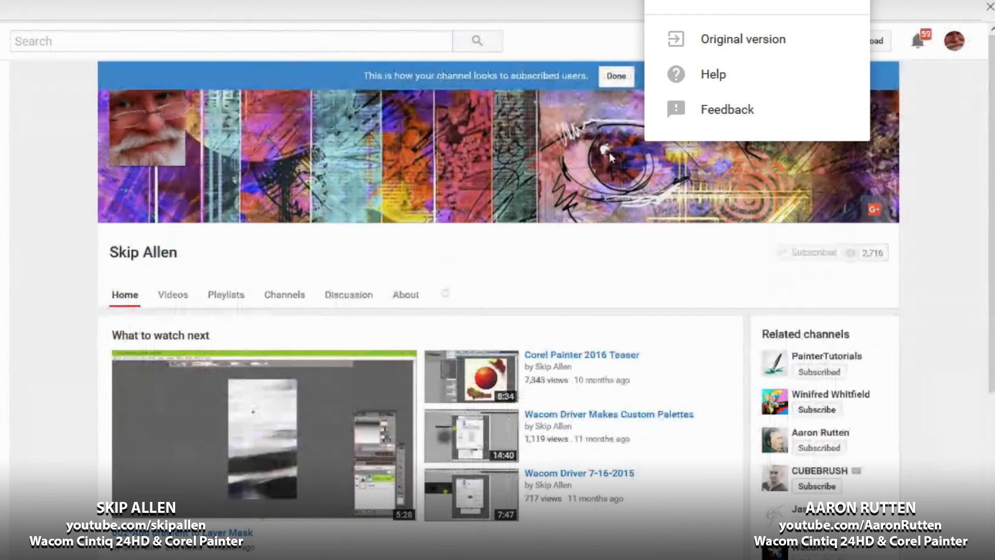
{"action": "scroll", "coordinate": [718, 156], "scroll_direction": "down", "scroll_amount": 2}
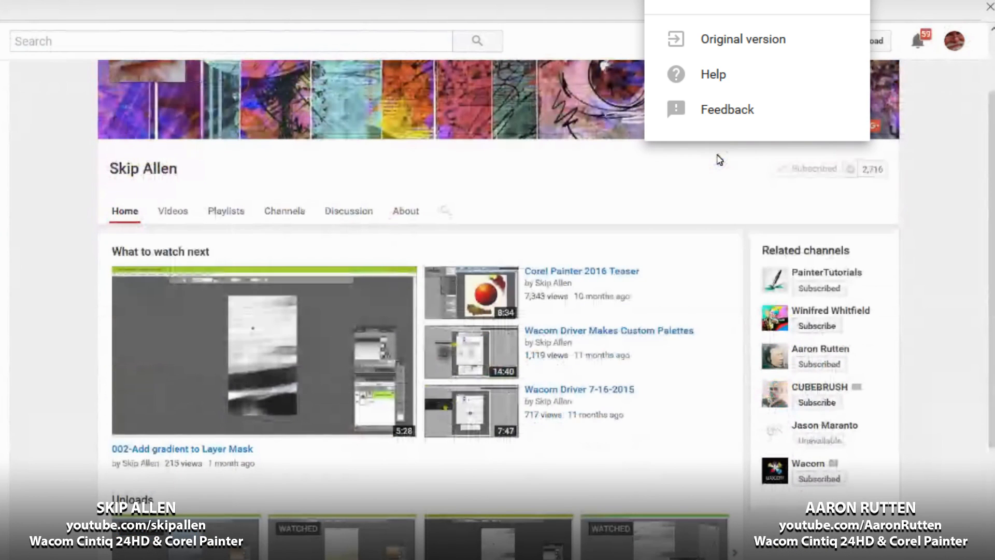
{"action": "scroll", "coordinate": [720, 161], "scroll_direction": "down", "scroll_amount": 3}
{"action": "scroll", "coordinate": [719, 161], "scroll_direction": "up", "scroll_amount": 2}
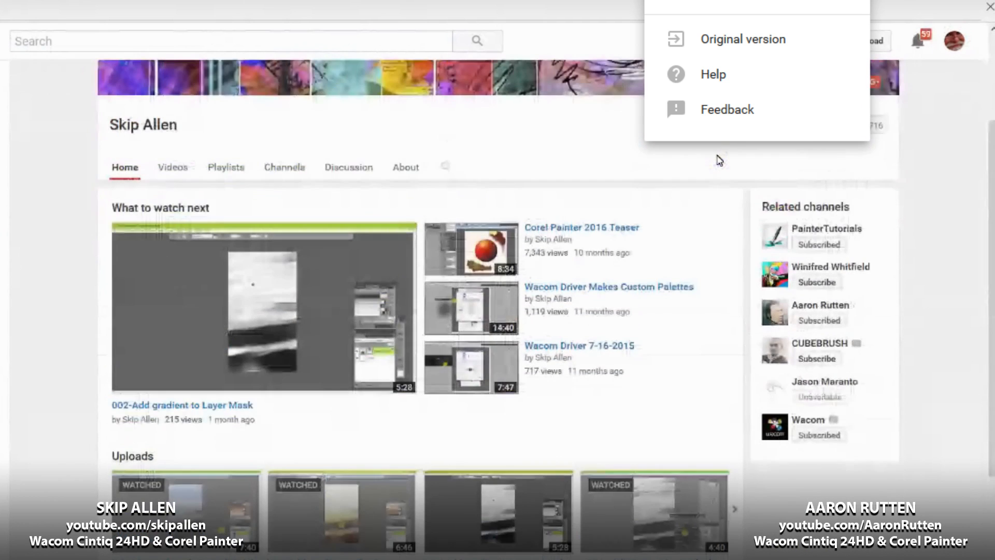
{"action": "scroll", "coordinate": [718, 161], "scroll_direction": "up", "scroll_amount": 3}
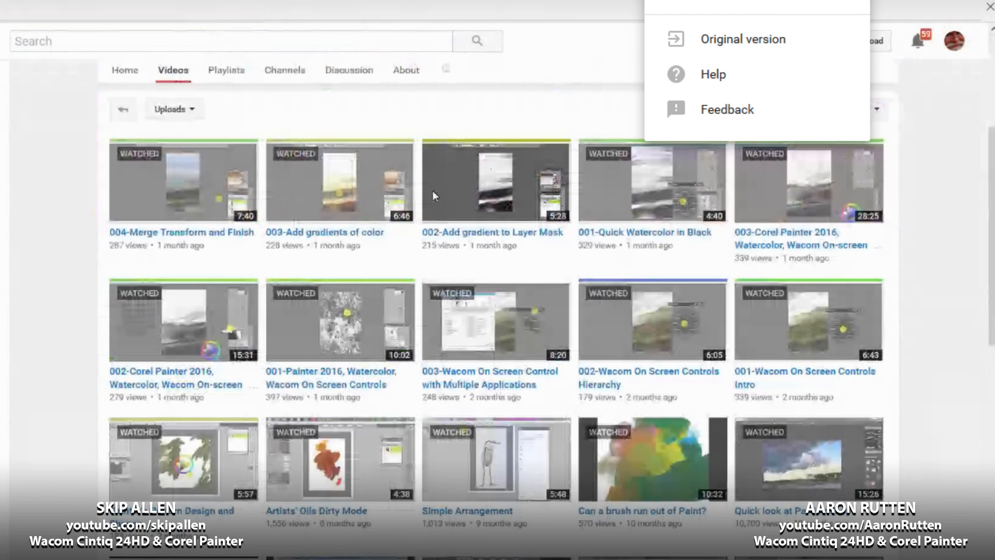
Step: Look through the channel's uploaded videos, from the newest watercolor and Wacom tutorials to the older Recovery series
{"action": "scroll", "coordinate": [434, 192], "scroll_direction": "down", "scroll_amount": 3}
{"action": "scroll", "coordinate": [431, 195], "scroll_direction": "down", "scroll_amount": 8}
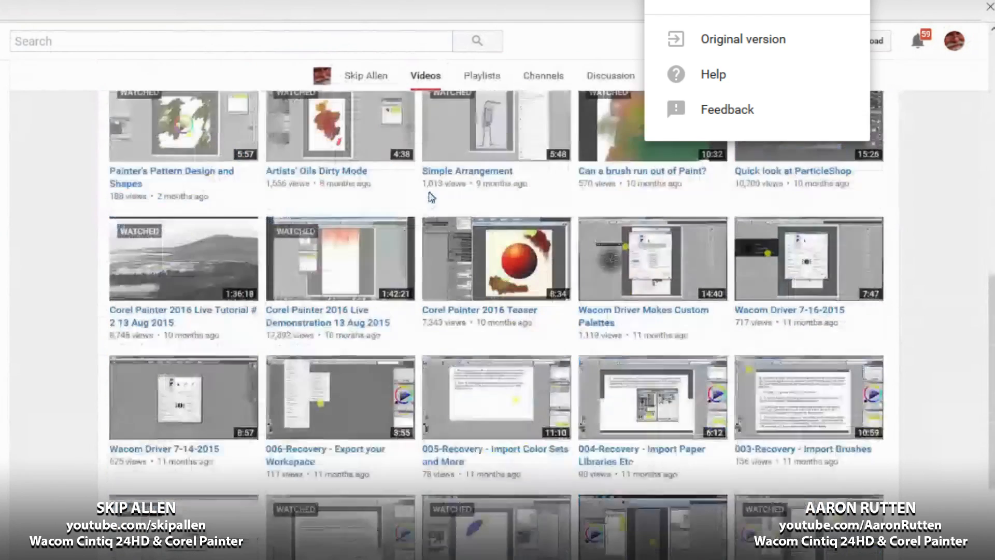
{"action": "scroll", "coordinate": [425, 200], "scroll_direction": "up", "scroll_amount": 10}
{"action": "scroll", "coordinate": [424, 202], "scroll_direction": "up", "scroll_amount": 3}
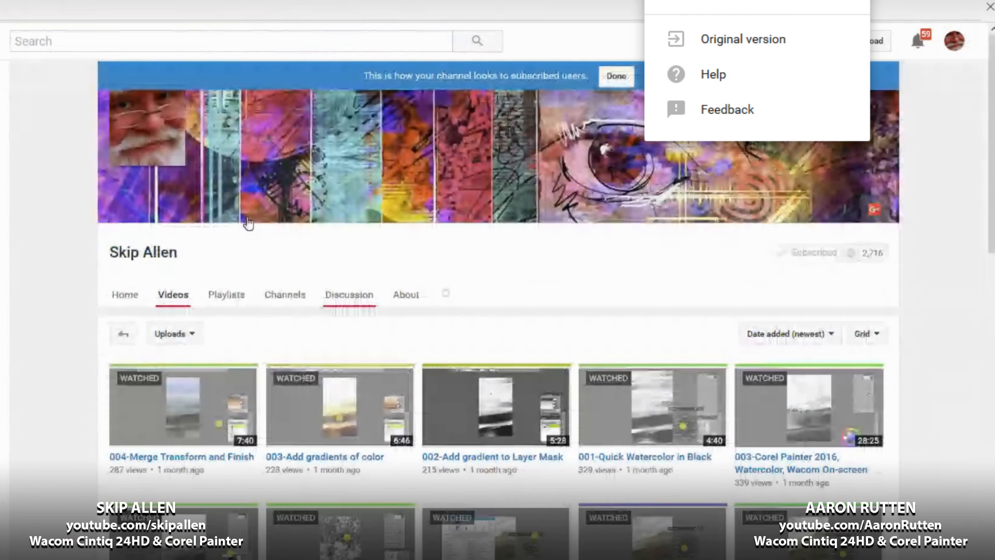
{"action": "left_click", "coordinate": [405, 294]}
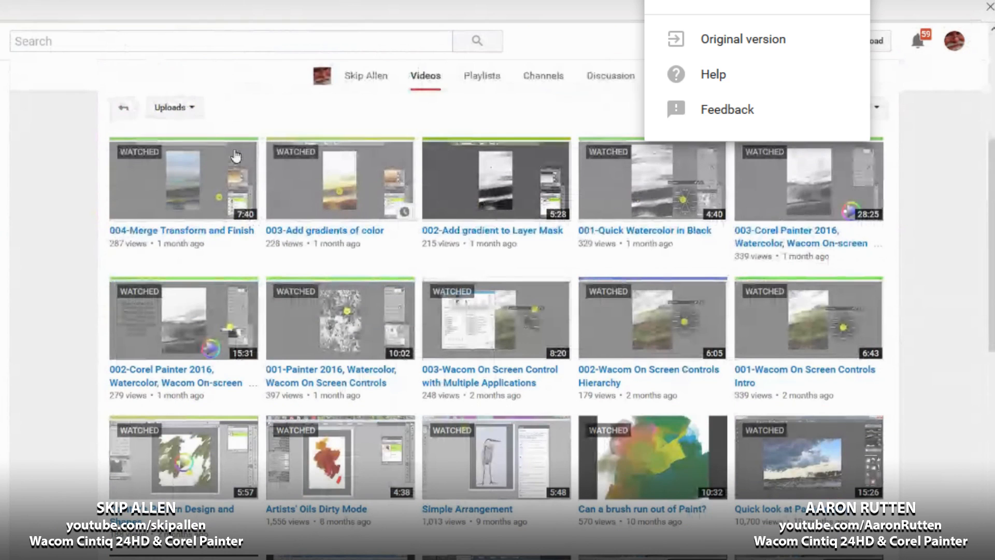
{"action": "scroll", "coordinate": [251, 254], "scroll_direction": "down", "scroll_amount": 3}
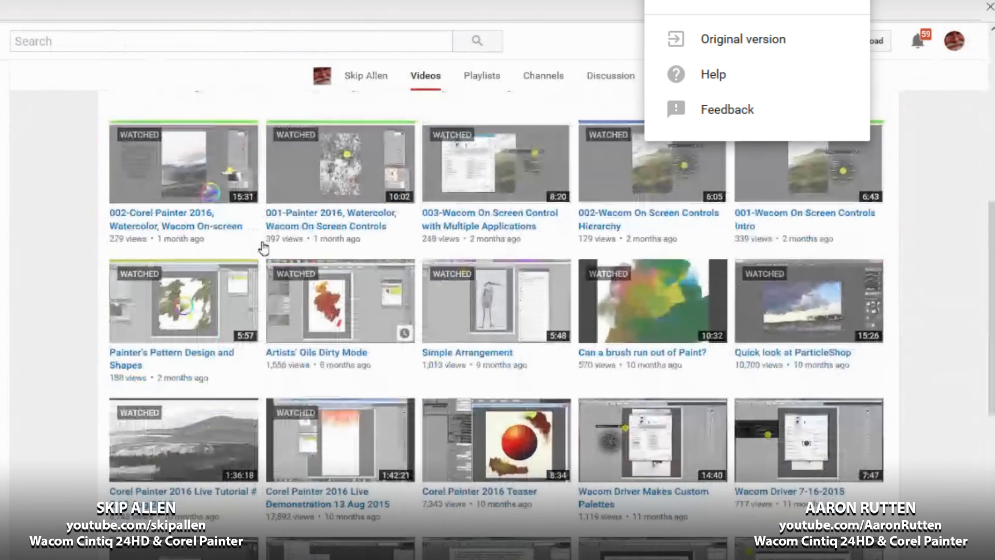
{"action": "scroll", "coordinate": [235, 258], "scroll_direction": "down", "scroll_amount": 2}
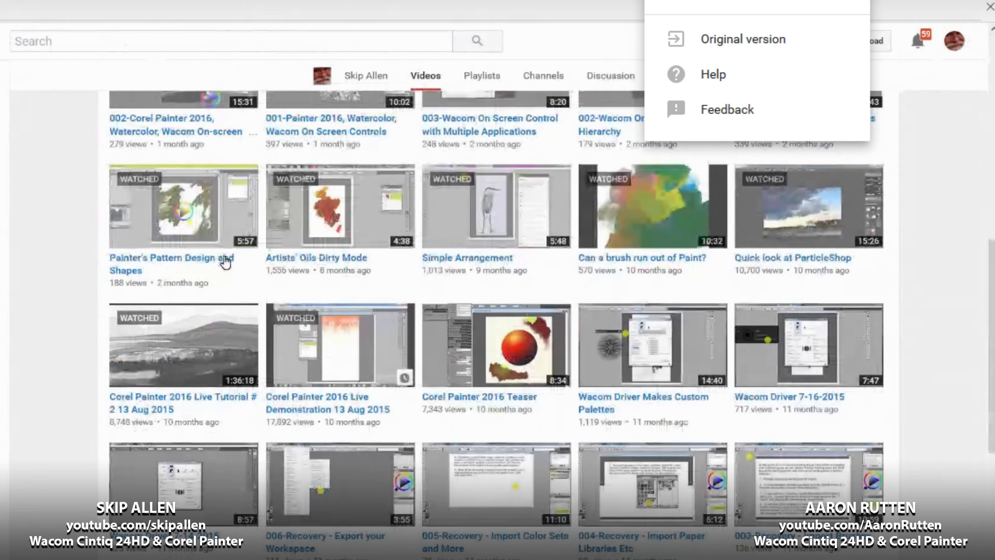
{"action": "scroll", "coordinate": [225, 257], "scroll_direction": "up", "scroll_amount": 3}
{"action": "scroll", "coordinate": [224, 265], "scroll_direction": "up", "scroll_amount": 5}
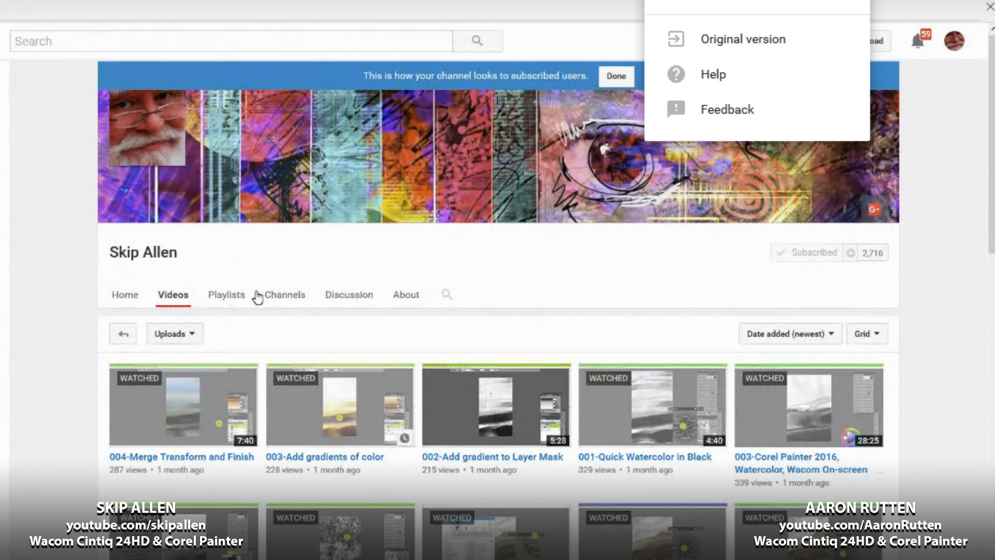
{"action": "scroll", "coordinate": [248, 309], "scroll_direction": "down", "scroll_amount": 3}
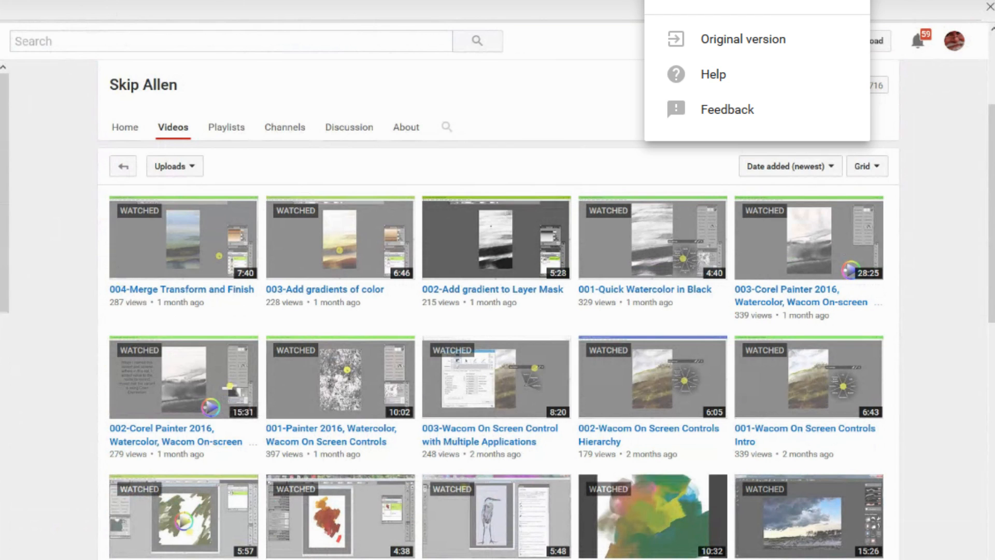
Step: Open the PainterTutorials channel's videos and look through its brush pack, paper and speed painting tutorials
{"action": "left_click_drag", "start_coordinate": [5, 193], "coordinate": [4, 456]}
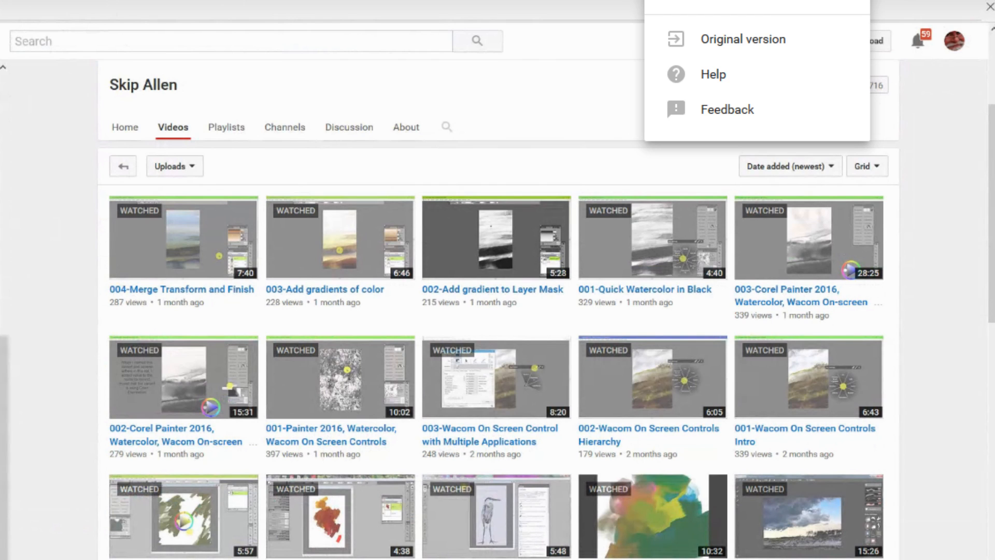
{"action": "left_click", "coordinate": [1, 305]}
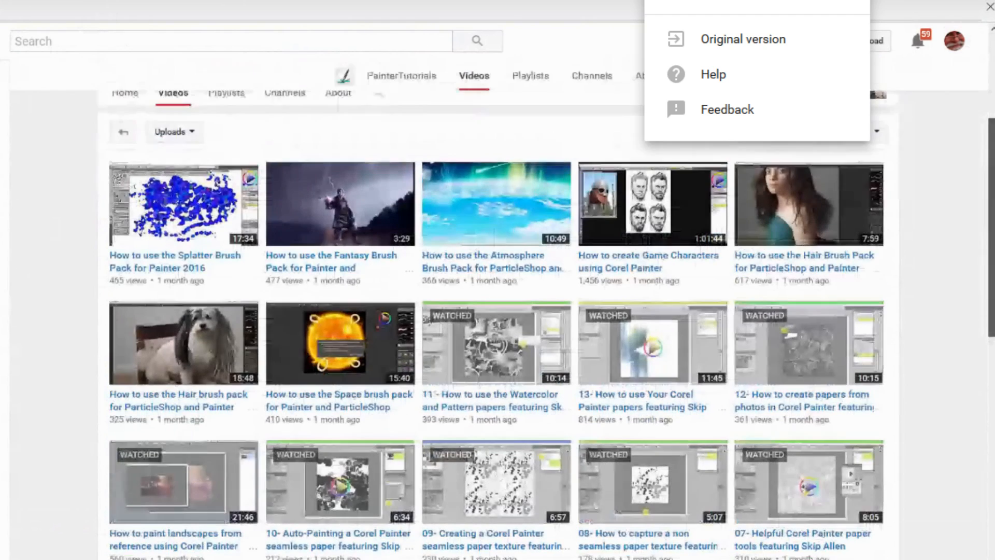
{"action": "scroll", "coordinate": [761, 141], "scroll_direction": "down", "scroll_amount": 2}
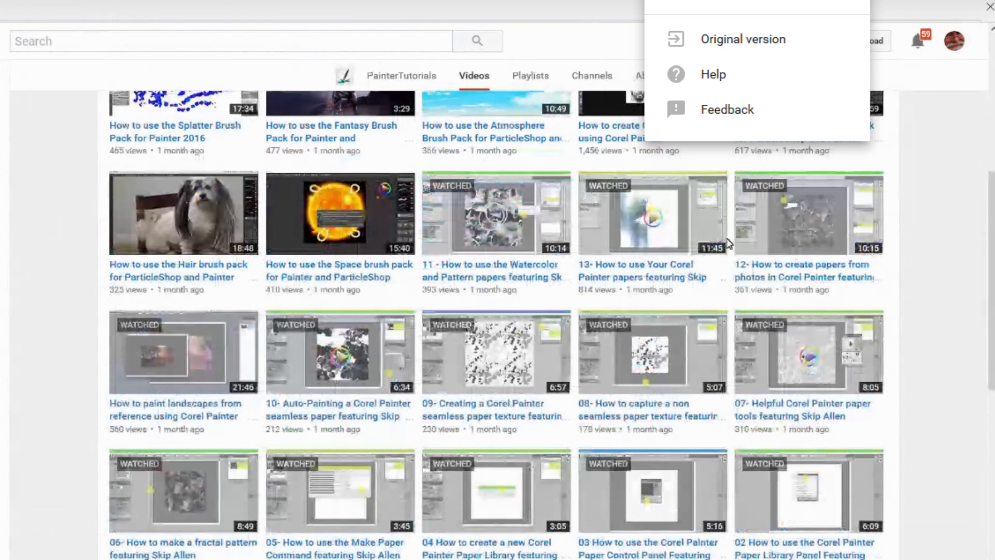
{"action": "scroll", "coordinate": [765, 212], "scroll_direction": "down", "scroll_amount": 3}
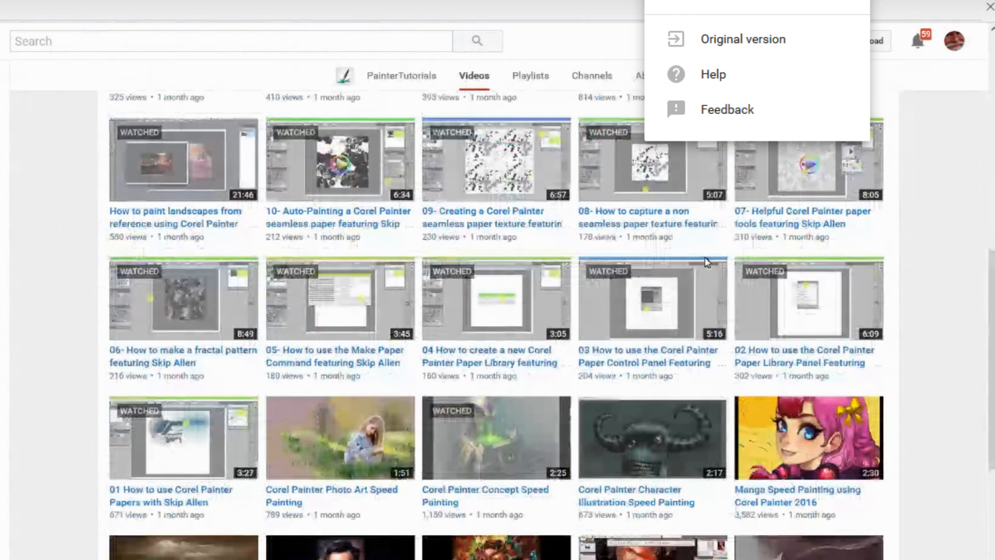
{"action": "scroll", "coordinate": [760, 264], "scroll_direction": "up", "scroll_amount": 10}
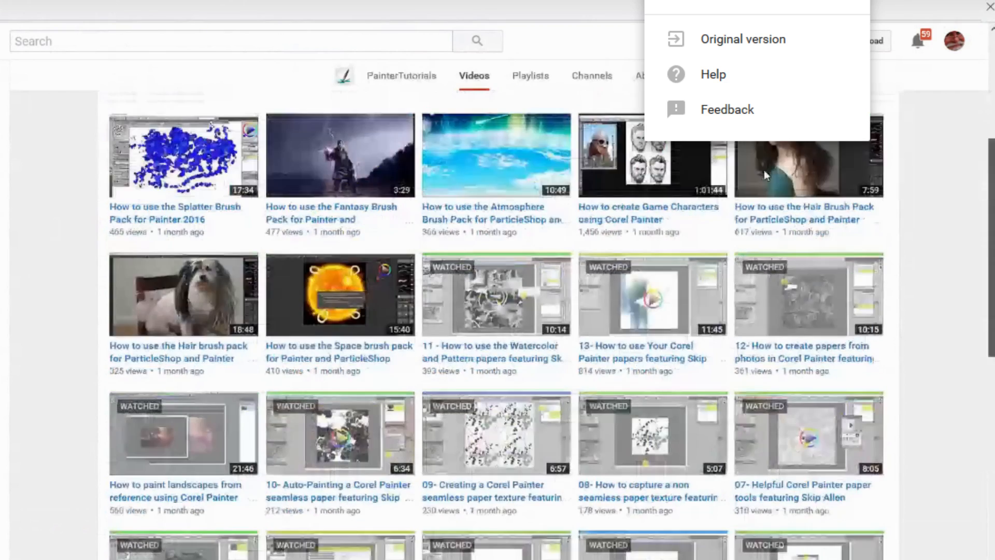
{"action": "scroll", "coordinate": [659, 228], "scroll_direction": "down", "scroll_amount": 4}
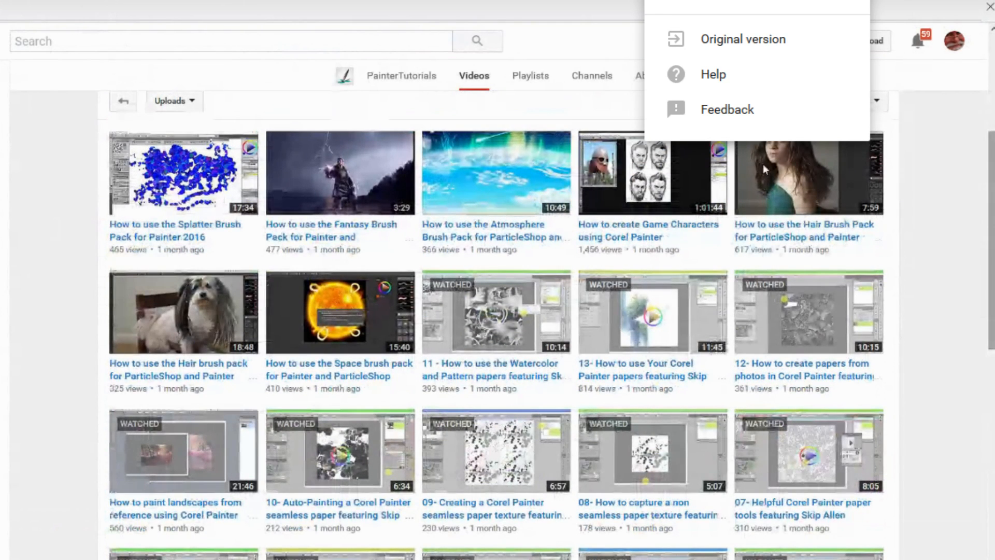
{"action": "scroll", "coordinate": [763, 203], "scroll_direction": "down", "scroll_amount": 2}
{"action": "scroll", "coordinate": [763, 203], "scroll_direction": "up", "scroll_amount": 7}
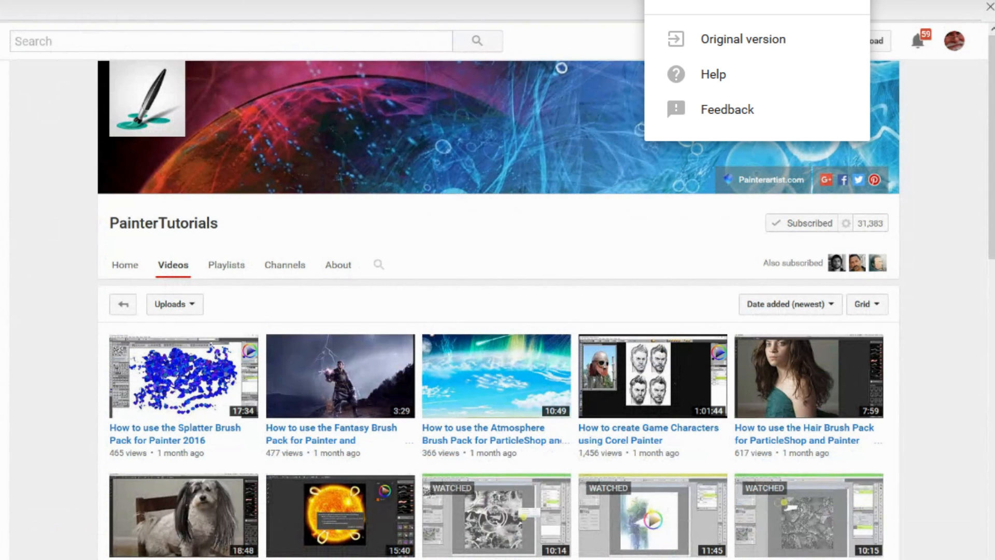
Step: Go to the Digital Art Academy site and look through the course list on its home page
{"action": "key", "text": "alt+b"}
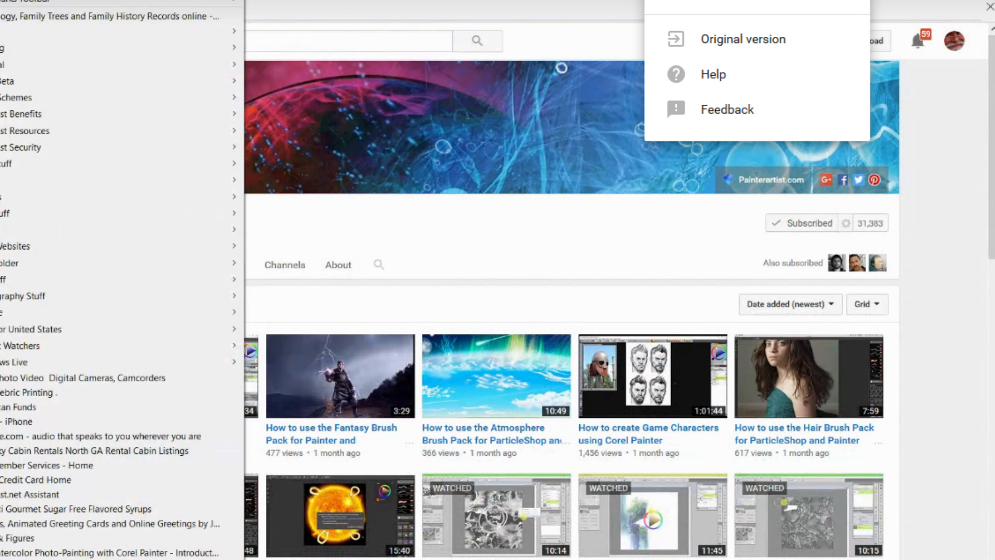
{"action": "mouse_move", "coordinate": [156, 31]}
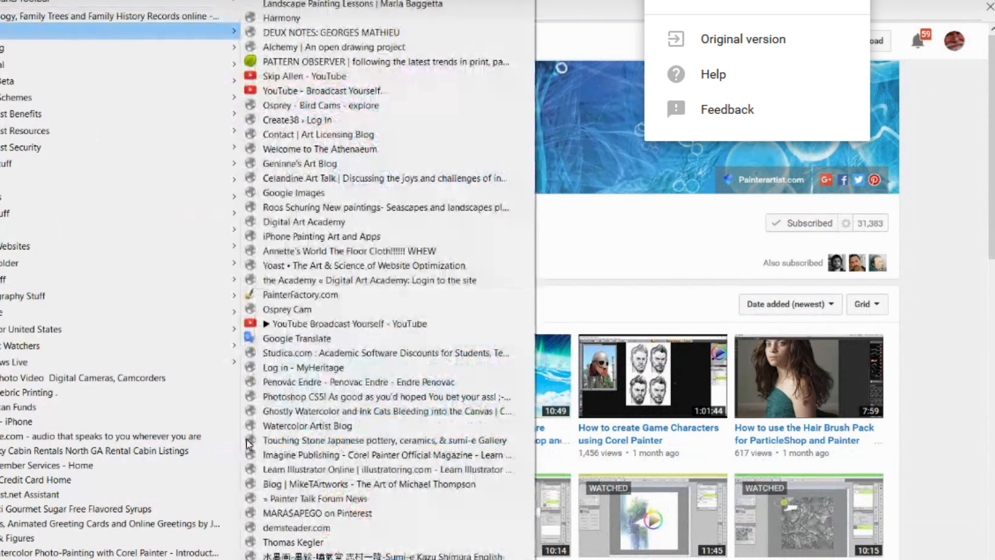
{"action": "key", "text": "Escape"}
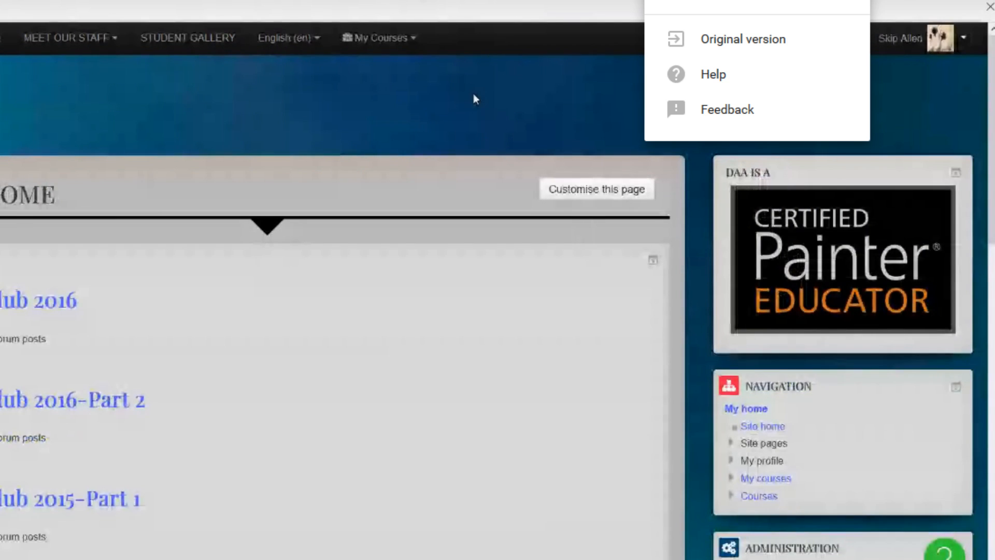
{"action": "scroll", "coordinate": [474, 94], "scroll_direction": "down", "scroll_amount": 3}
{"action": "scroll", "coordinate": [513, 99], "scroll_direction": "down", "scroll_amount": 3}
{"action": "scroll", "coordinate": [639, 99], "scroll_direction": "down", "scroll_amount": 4}
{"action": "scroll", "coordinate": [638, 99], "scroll_direction": "up", "scroll_amount": 1}
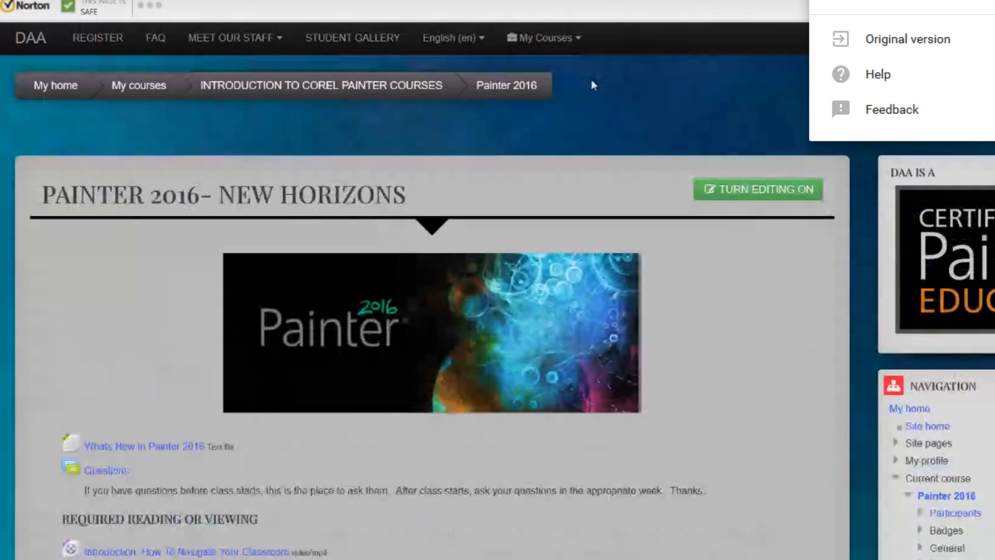
Step: Examine the Painter 2016- New Horizons course page, including the Getting Started section, its video resources and the Week One live sessions
{"action": "scroll", "coordinate": [589, 84], "scroll_direction": "down", "scroll_amount": 10}
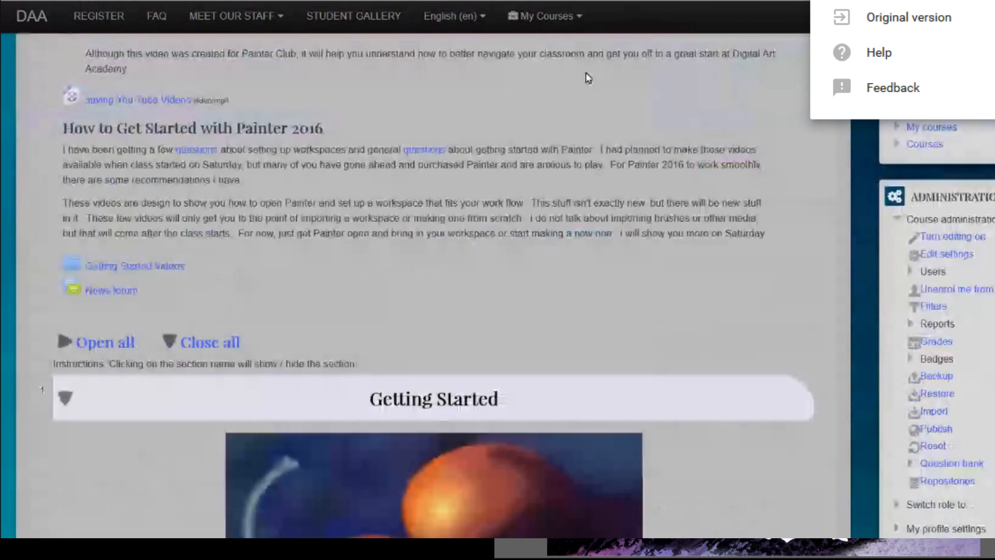
{"action": "scroll", "coordinate": [586, 76], "scroll_direction": "down", "scroll_amount": 15}
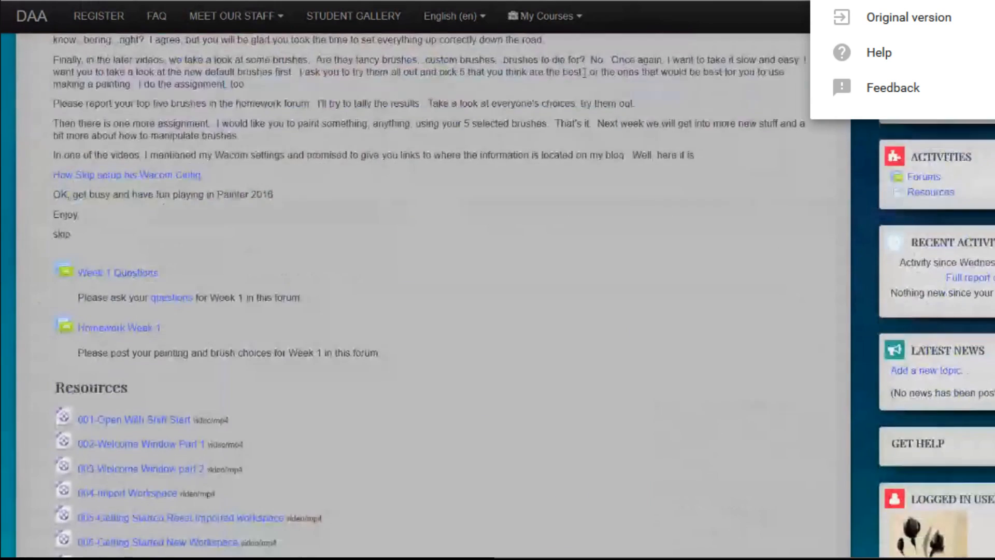
{"action": "scroll", "coordinate": [584, 75], "scroll_direction": "down", "scroll_amount": 15}
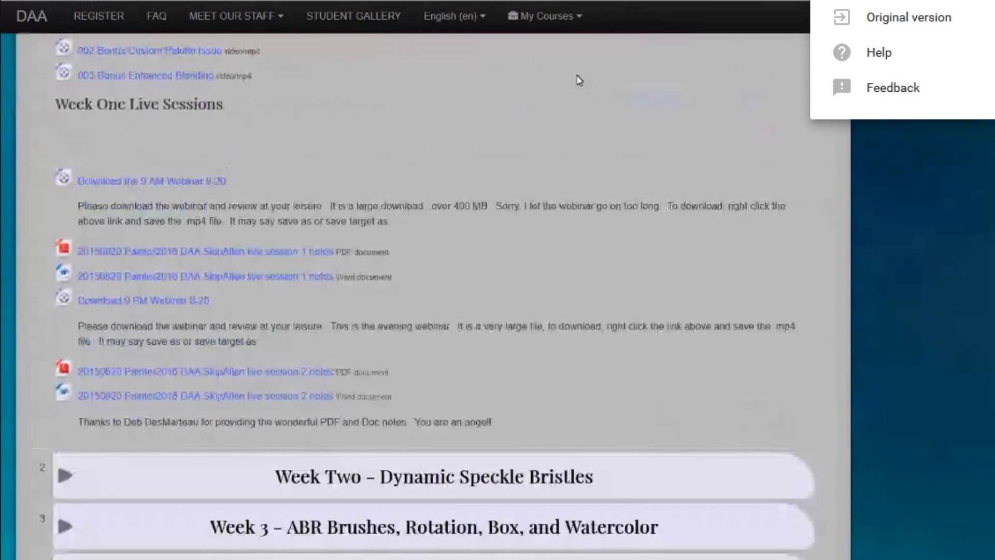
{"action": "scroll", "coordinate": [578, 78], "scroll_direction": "down", "scroll_amount": 3}
{"action": "scroll", "coordinate": [578, 80], "scroll_direction": "up", "scroll_amount": 11}
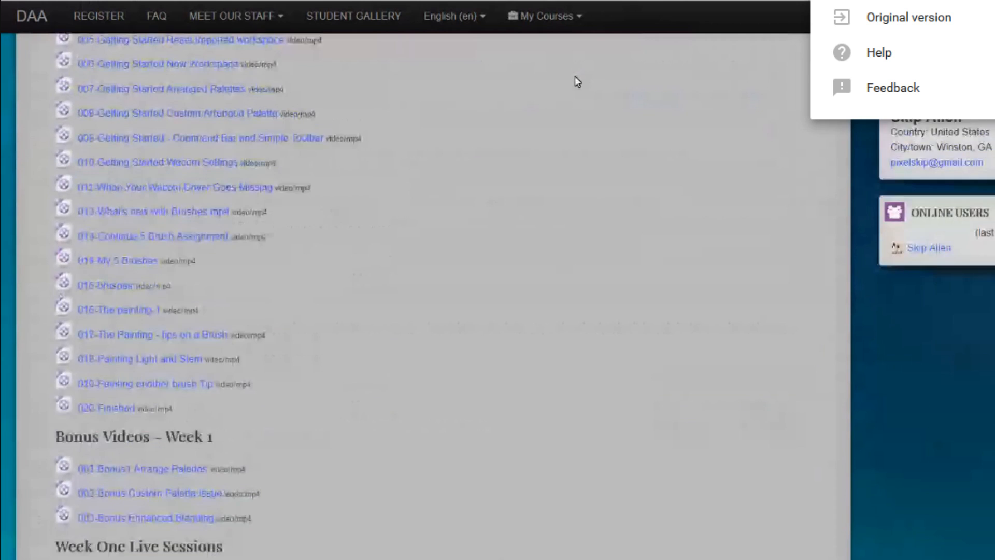
{"action": "scroll", "coordinate": [572, 73], "scroll_direction": "up", "scroll_amount": 15}
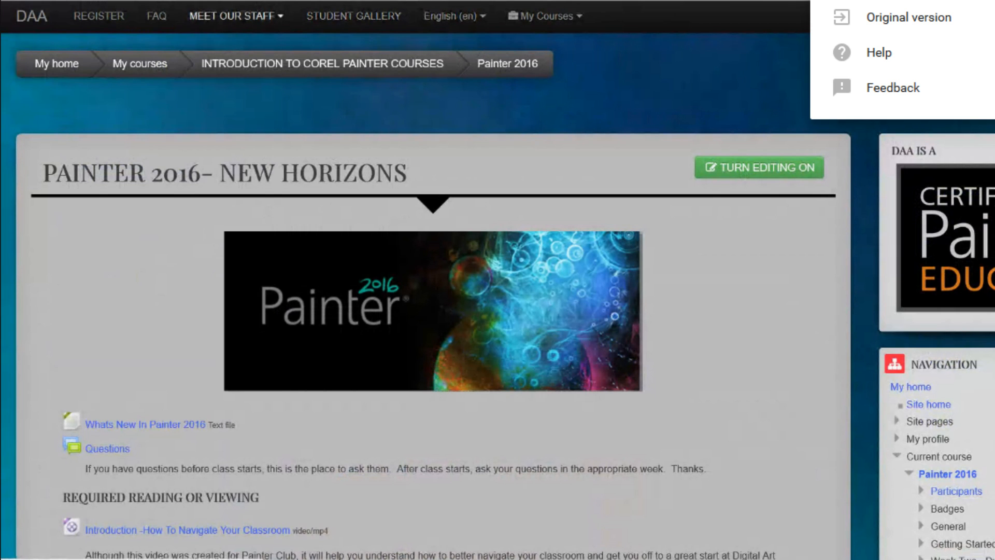
Step: Leave the course page, look over Digital Art Academy's course categories, and open the Painter Club category
{"action": "key", "text": "alt+Left"}
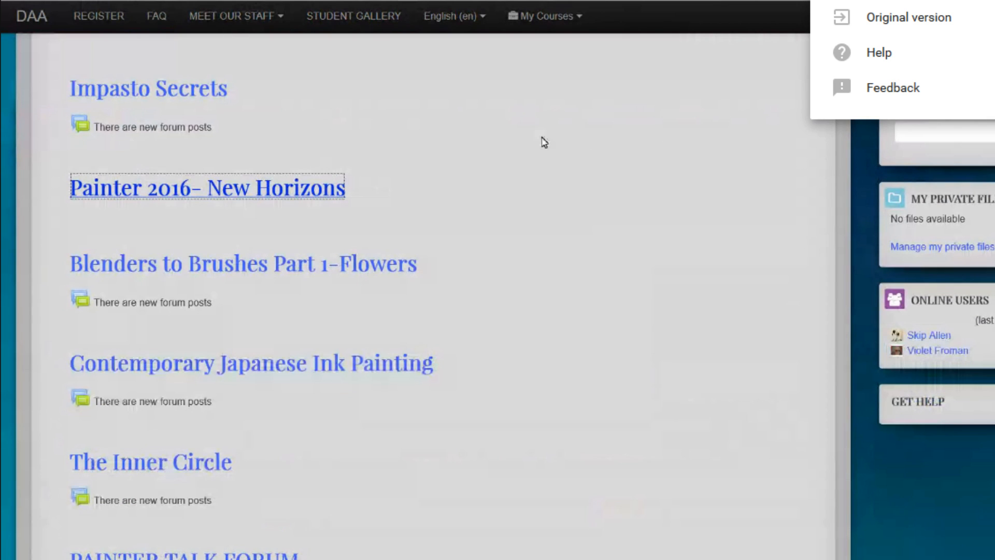
{"action": "scroll", "coordinate": [623, 122], "scroll_direction": "up", "scroll_amount": 10}
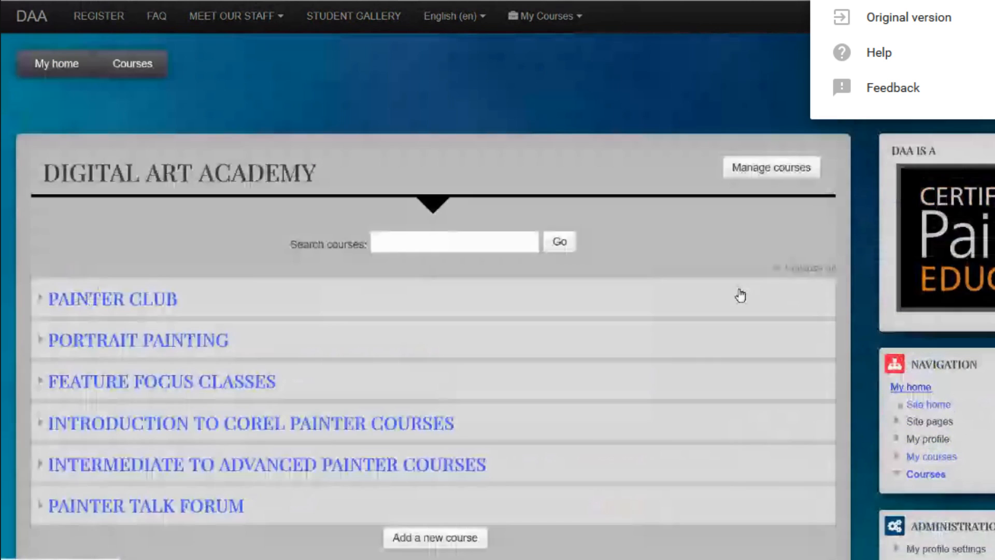
{"action": "scroll", "coordinate": [605, 178], "scroll_direction": "down", "scroll_amount": 3}
{"action": "scroll", "coordinate": [555, 164], "scroll_direction": "up", "scroll_amount": 1}
{"action": "scroll", "coordinate": [544, 156], "scroll_direction": "up", "scroll_amount": 1}
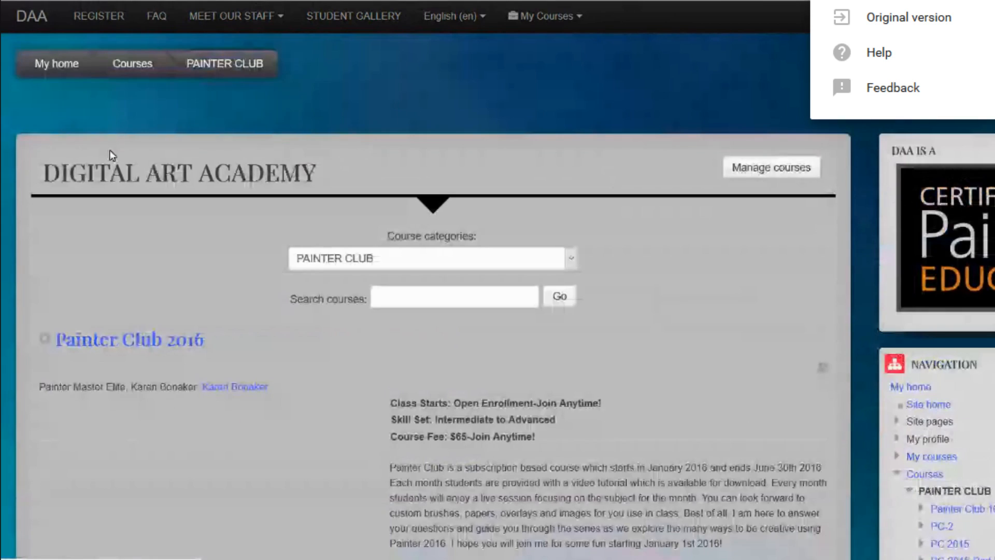
Step: Look through the Painter Club 2016 and Painter Club 2016-Part 2 course descriptions, then return to the course categories
{"action": "scroll", "coordinate": [246, 133], "scroll_direction": "down", "scroll_amount": 5}
{"action": "scroll", "coordinate": [240, 128], "scroll_direction": "down", "scroll_amount": 13}
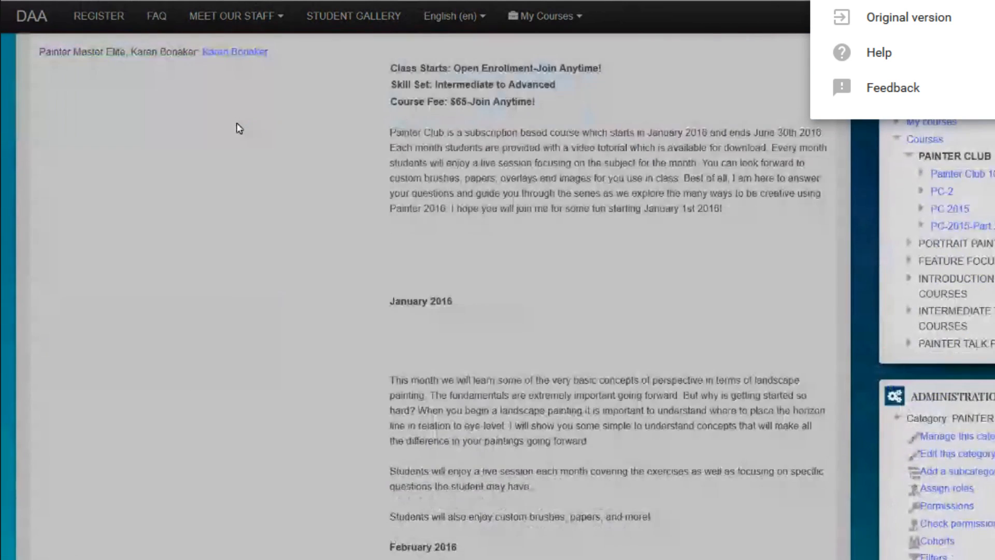
{"action": "scroll", "coordinate": [236, 128], "scroll_direction": "down", "scroll_amount": 12}
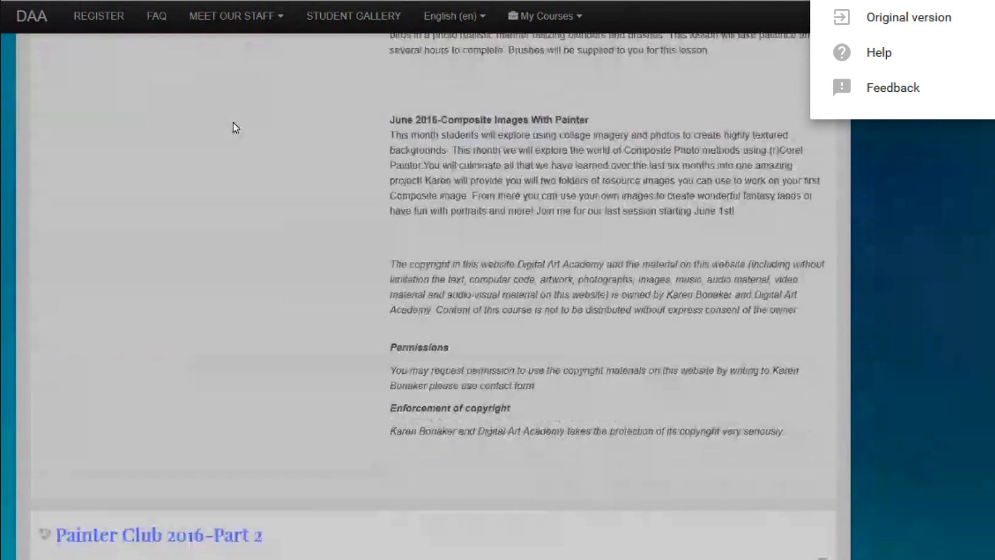
{"action": "scroll", "coordinate": [232, 127], "scroll_direction": "down", "scroll_amount": 2}
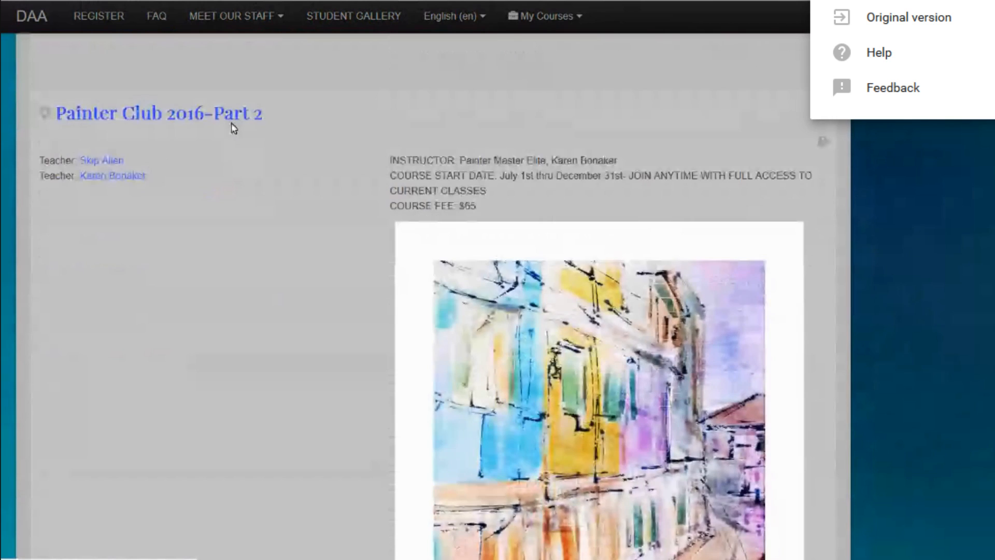
{"action": "scroll", "coordinate": [231, 128], "scroll_direction": "up", "scroll_amount": 18}
{"action": "scroll", "coordinate": [231, 126], "scroll_direction": "up", "scroll_amount": 10}
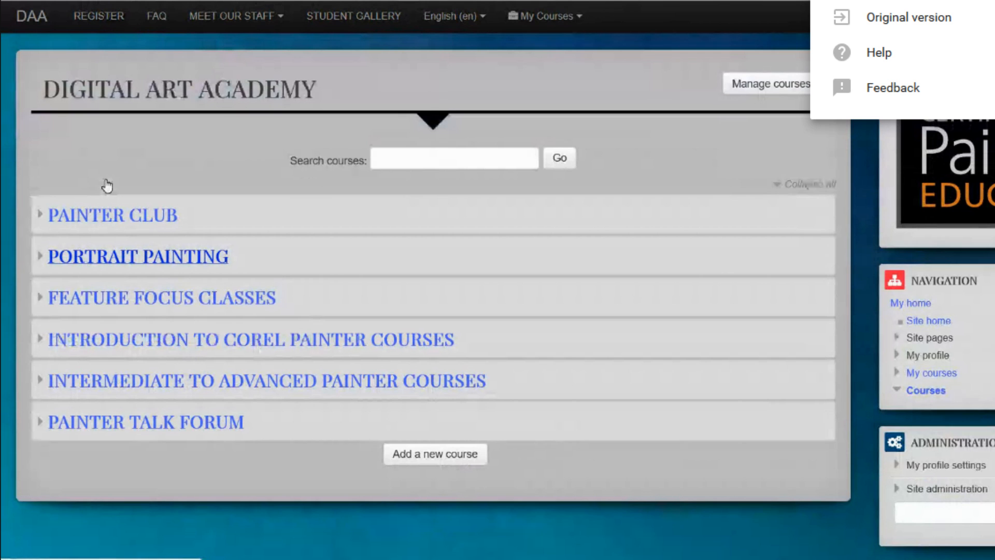
Step: Open the Portrait Painting category, read through the Pet Portraits course description, and return to the course categories
{"action": "scroll", "coordinate": [114, 178], "scroll_direction": "down", "scroll_amount": 3}
{"action": "scroll", "coordinate": [111, 166], "scroll_direction": "down", "scroll_amount": 12}
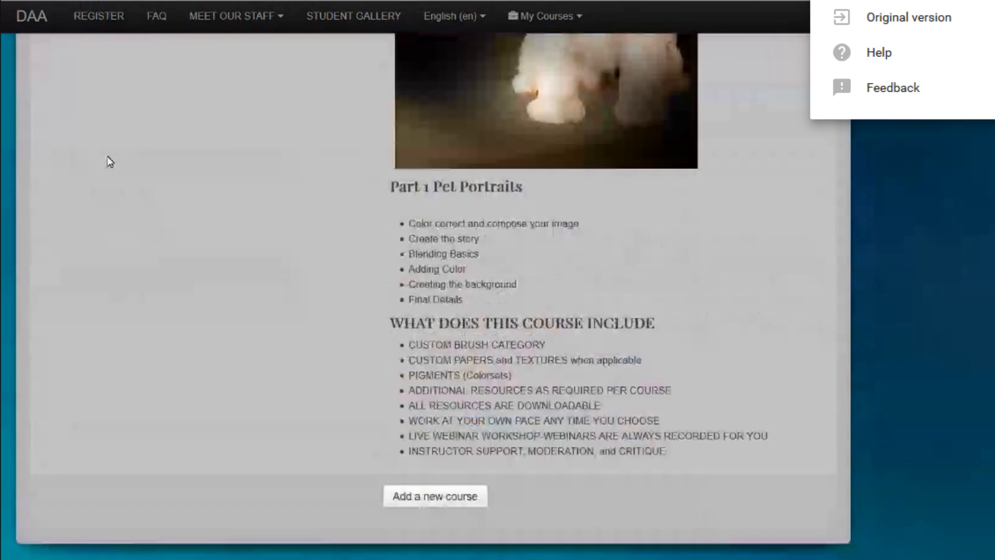
{"action": "scroll", "coordinate": [108, 161], "scroll_direction": "down", "scroll_amount": 3}
{"action": "scroll", "coordinate": [102, 158], "scroll_direction": "up", "scroll_amount": 15}
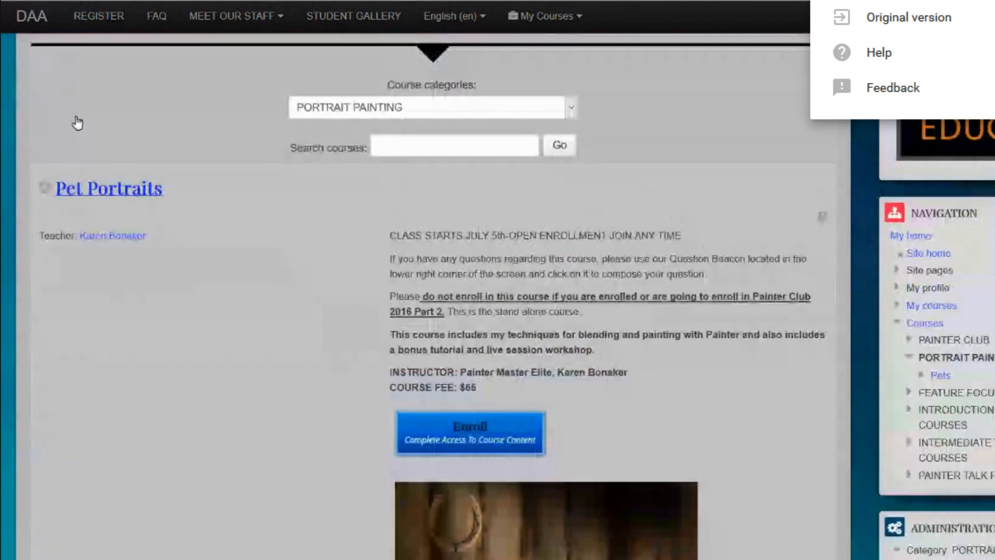
{"action": "scroll", "coordinate": [77, 122], "scroll_direction": "up", "scroll_amount": 3}
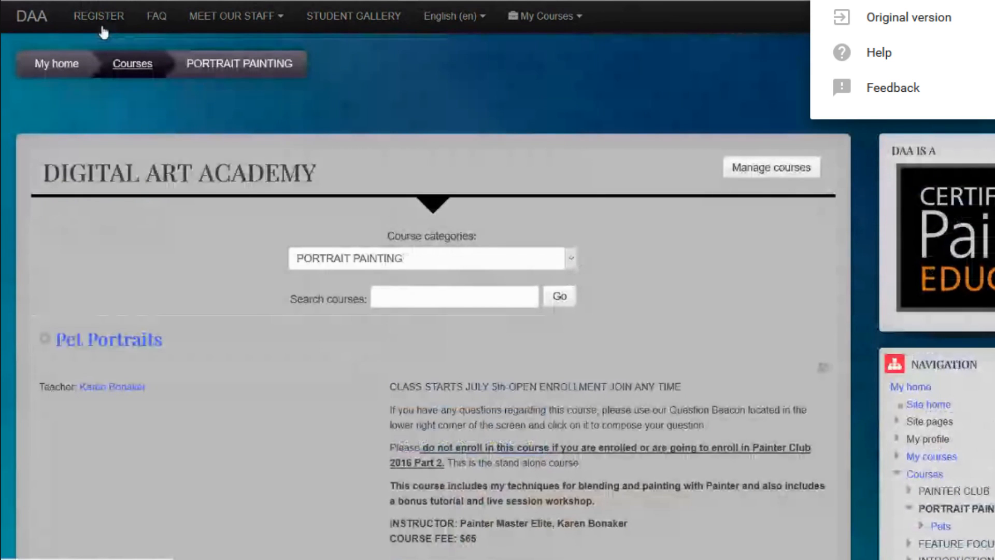
{"action": "scroll", "coordinate": [132, 83], "scroll_direction": "down", "scroll_amount": 2}
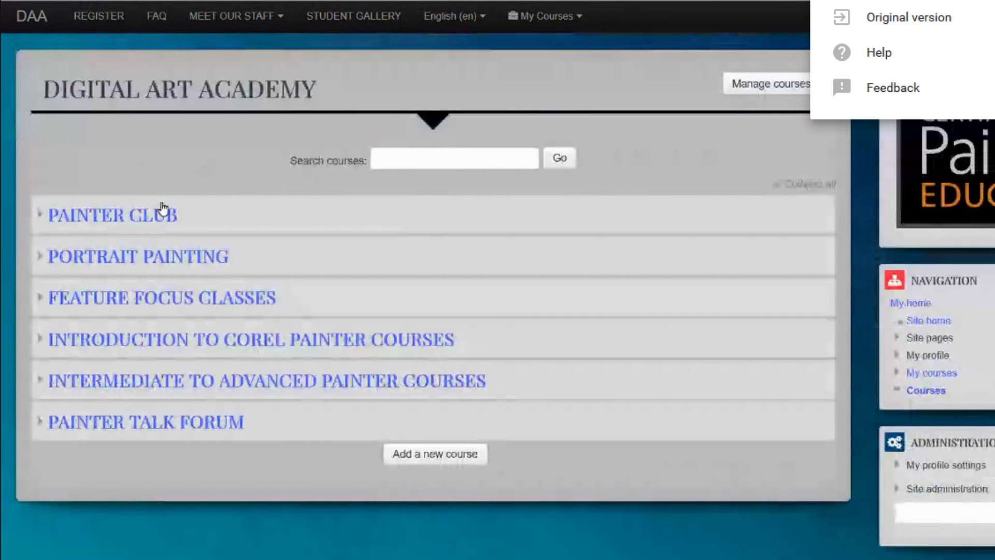
Step: Open a Digital Art Academy staff member's profile and examine the instructor's biography, website link and credits
{"action": "scroll", "coordinate": [306, 76], "scroll_direction": "up", "scroll_amount": 2}
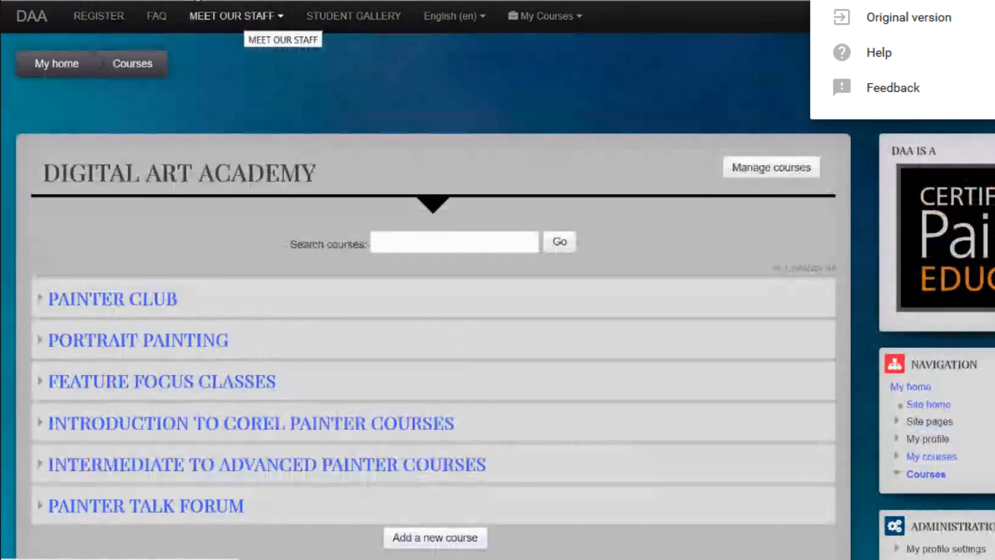
{"action": "left_click", "coordinate": [244, 19]}
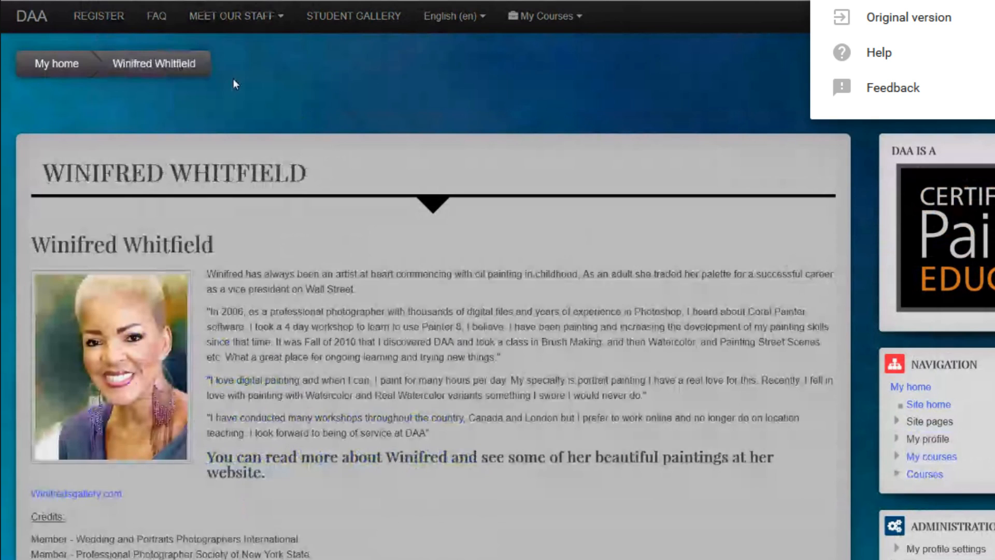
{"action": "scroll", "coordinate": [234, 78], "scroll_direction": "down", "scroll_amount": 3}
{"action": "scroll", "coordinate": [234, 83], "scroll_direction": "down", "scroll_amount": 2}
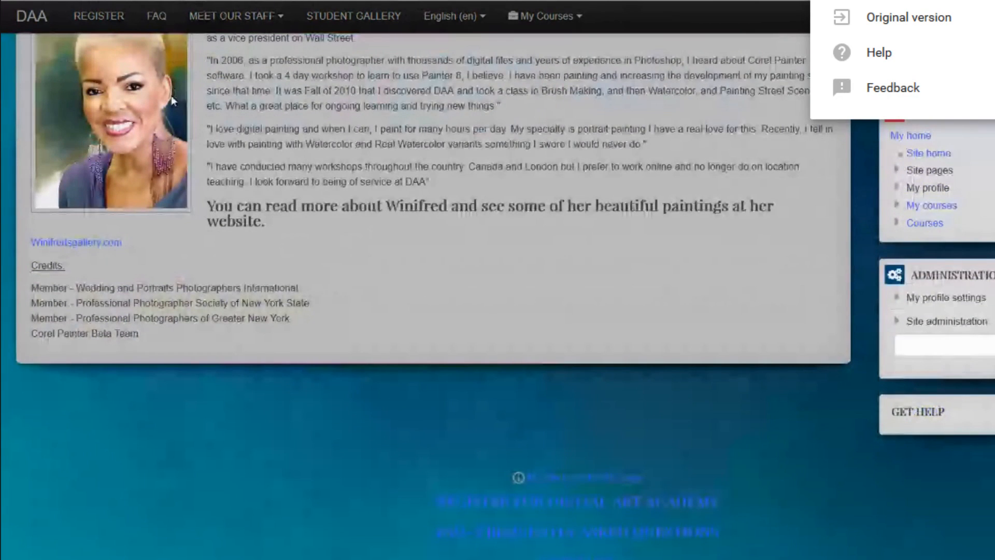
{"action": "scroll", "coordinate": [229, 109], "scroll_direction": "up", "scroll_amount": 5}
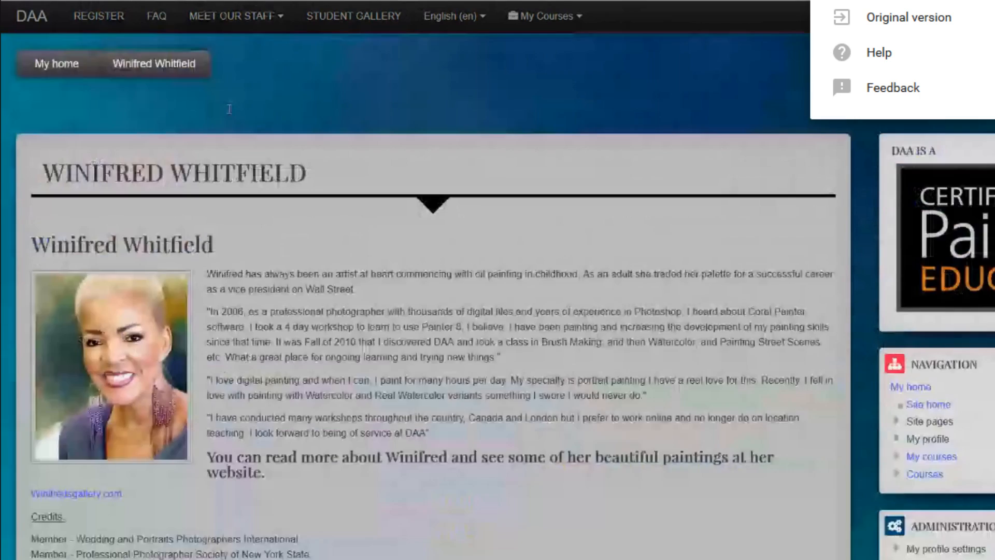
{"action": "scroll", "coordinate": [229, 107], "scroll_direction": "down", "scroll_amount": 3}
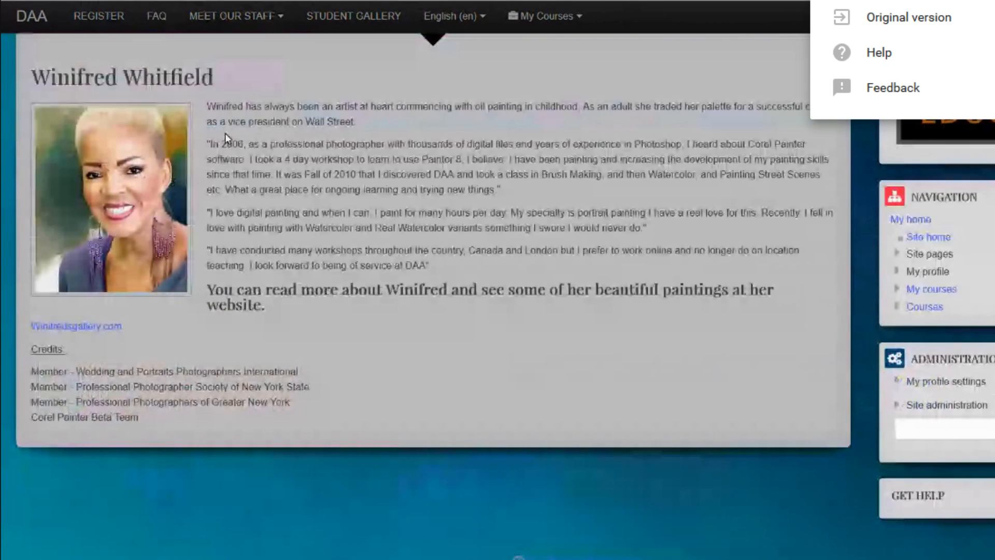
{"action": "scroll", "coordinate": [225, 133], "scroll_direction": "up", "scroll_amount": 3}
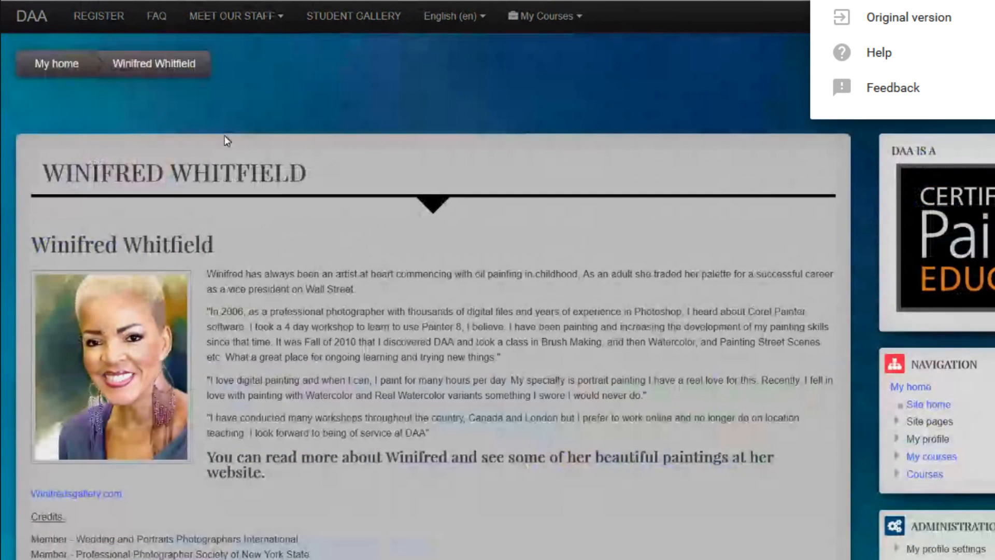
{"action": "scroll", "coordinate": [404, 202], "scroll_direction": "down", "scroll_amount": 2}
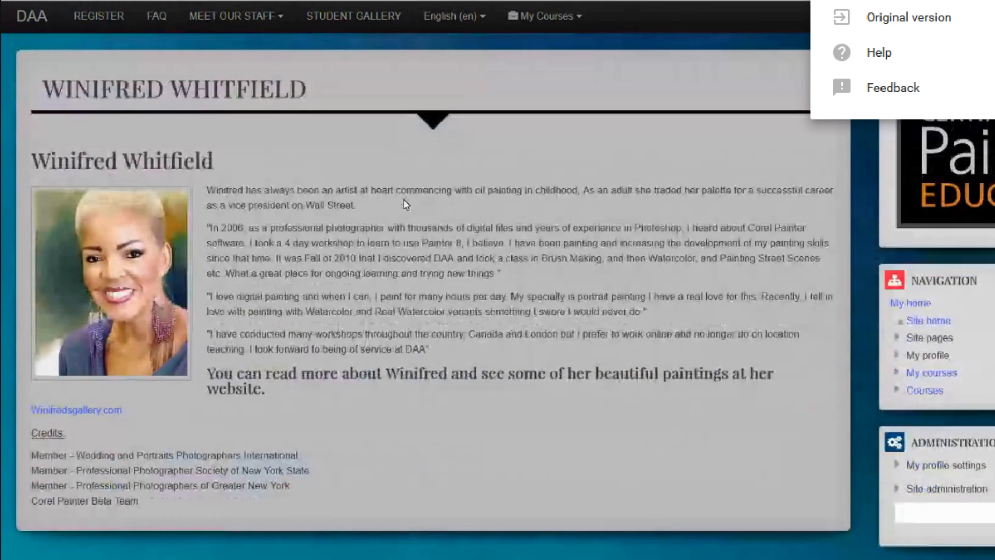
{"action": "scroll", "coordinate": [406, 204], "scroll_direction": "up", "scroll_amount": 2}
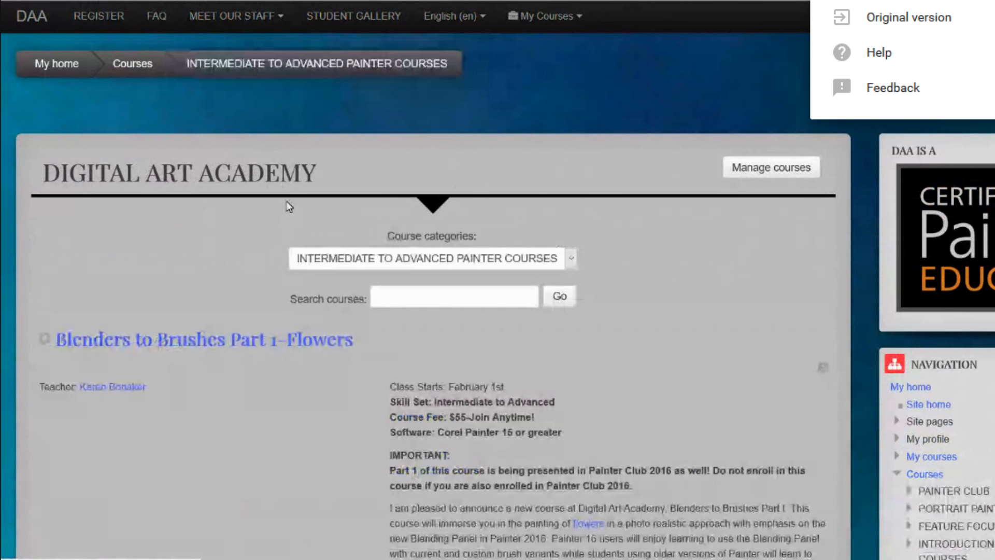
Step: Examine the Intermediate to Advanced Painter Courses category, from Blenders to Brushes Part 1-Flowers through to The Inner Circle
{"action": "scroll", "coordinate": [286, 207], "scroll_direction": "down", "scroll_amount": 3}
{"action": "scroll", "coordinate": [288, 209], "scroll_direction": "down", "scroll_amount": 15}
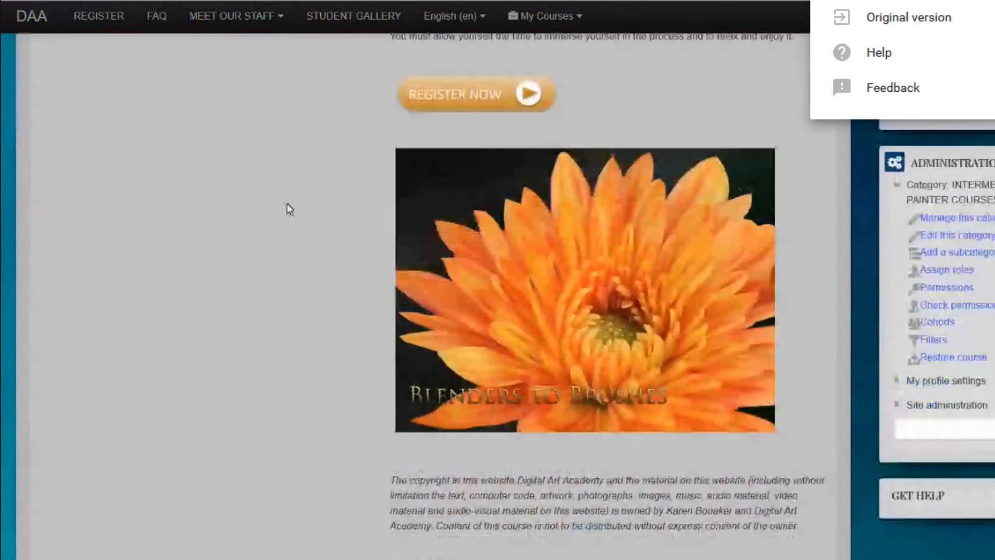
{"action": "scroll", "coordinate": [278, 207], "scroll_direction": "down", "scroll_amount": 18}
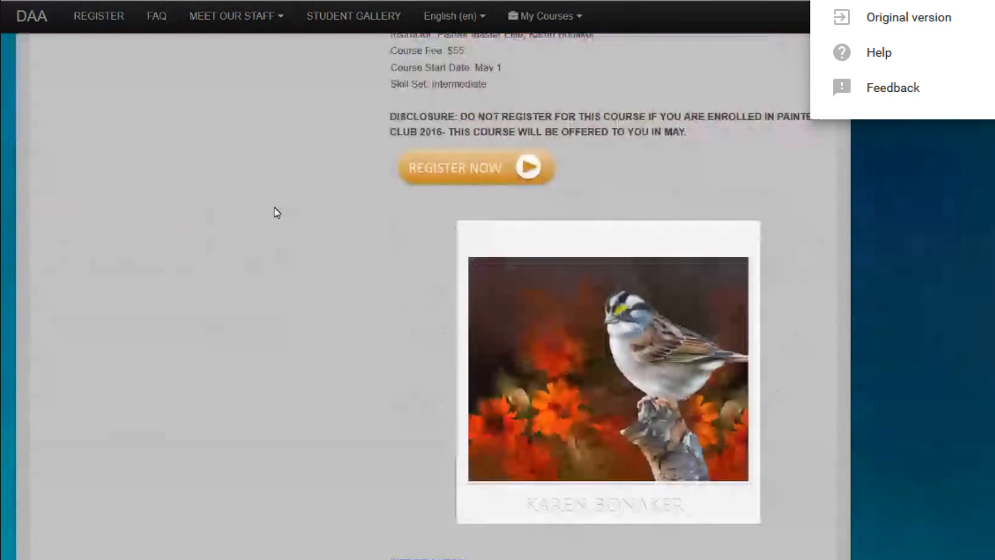
{"action": "scroll", "coordinate": [267, 215], "scroll_direction": "down", "scroll_amount": 14}
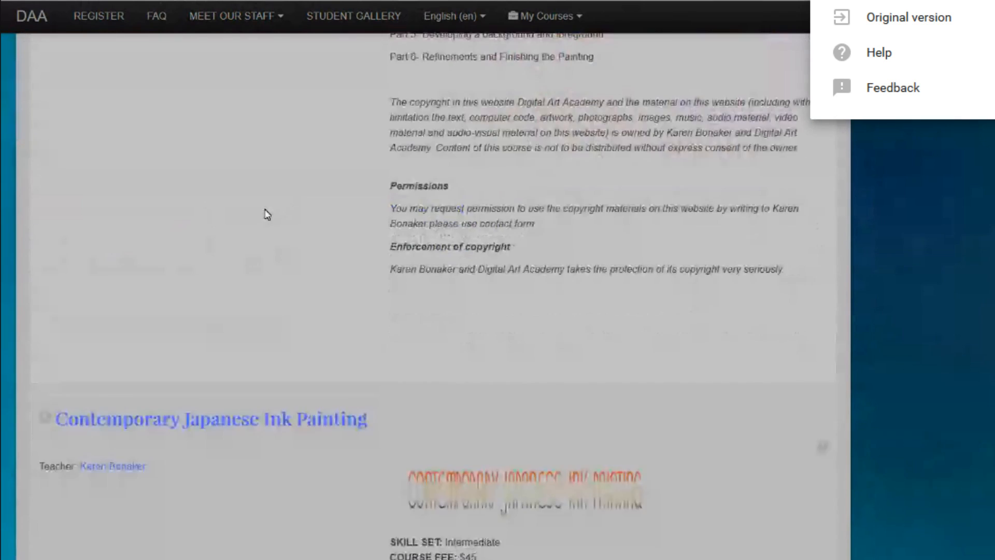
{"action": "scroll", "coordinate": [268, 215], "scroll_direction": "down", "scroll_amount": 15}
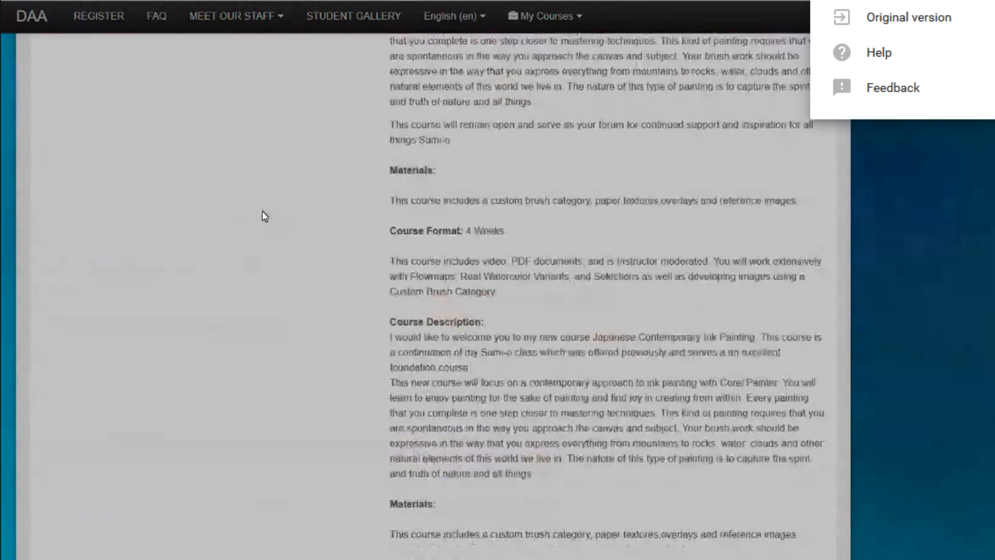
{"action": "scroll", "coordinate": [263, 216], "scroll_direction": "down", "scroll_amount": 9}
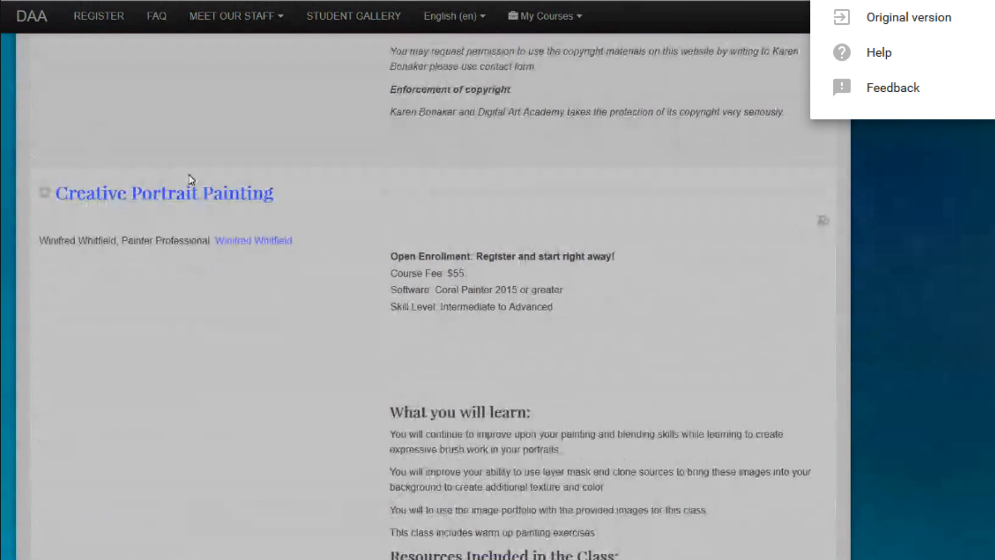
{"action": "scroll", "coordinate": [209, 196], "scroll_direction": "down", "scroll_amount": 12}
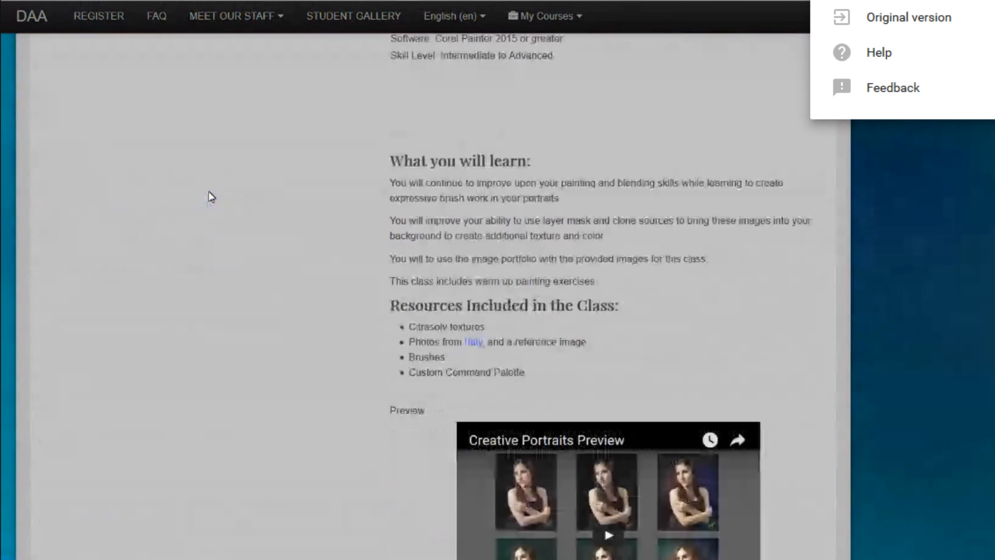
{"action": "scroll", "coordinate": [210, 194], "scroll_direction": "down", "scroll_amount": 8}
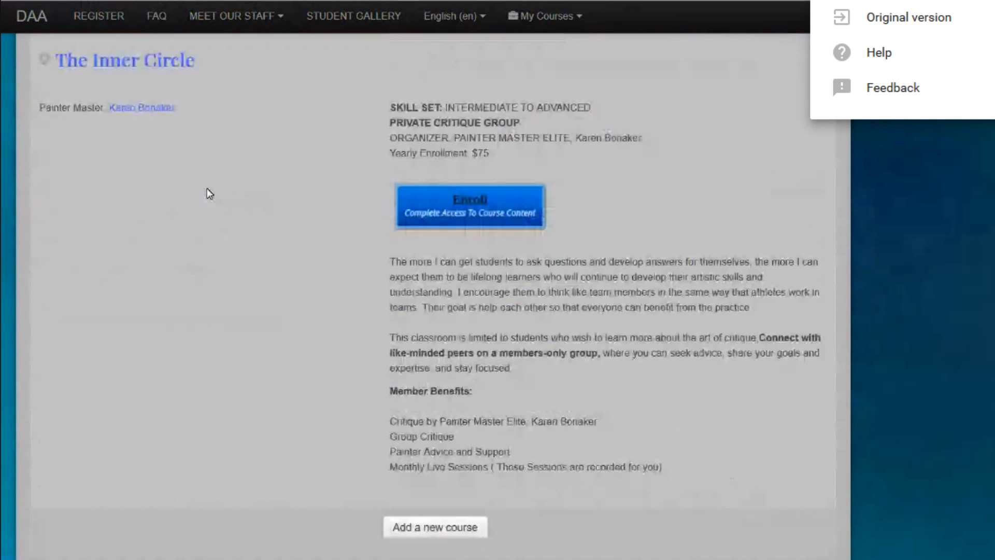
{"action": "scroll", "coordinate": [206, 193], "scroll_direction": "down", "scroll_amount": 4}
Step: Review the Creative Portrait Painting preview and the ink painting syllabus again, then return to the list of course categories
{"action": "scroll", "coordinate": [197, 176], "scroll_direction": "up", "scroll_amount": 3}
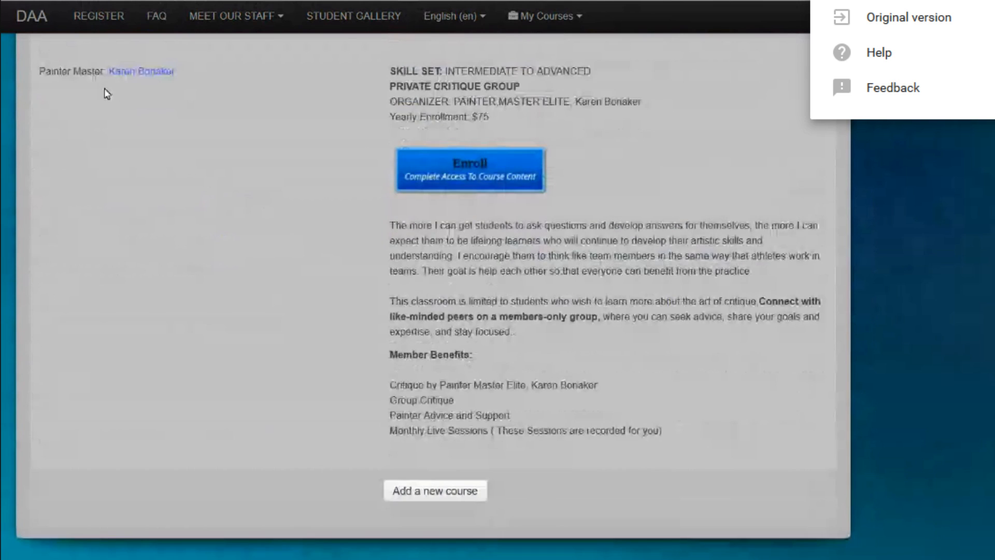
{"action": "scroll", "coordinate": [106, 119], "scroll_direction": "up", "scroll_amount": 5}
{"action": "scroll", "coordinate": [161, 155], "scroll_direction": "up", "scroll_amount": 12}
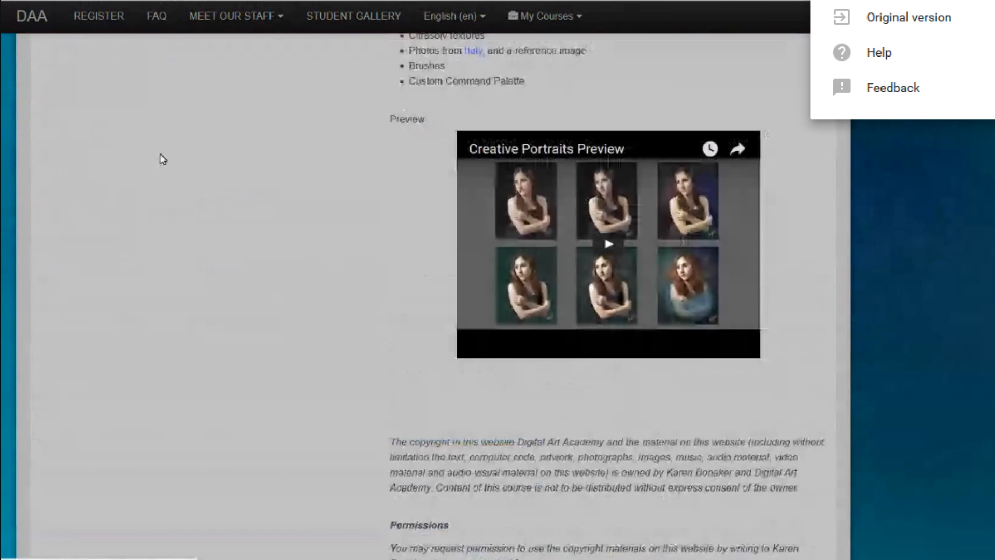
{"action": "scroll", "coordinate": [161, 138], "scroll_direction": "down", "scroll_amount": 20}
{"action": "scroll", "coordinate": [363, 155], "scroll_direction": "up", "scroll_amount": 10}
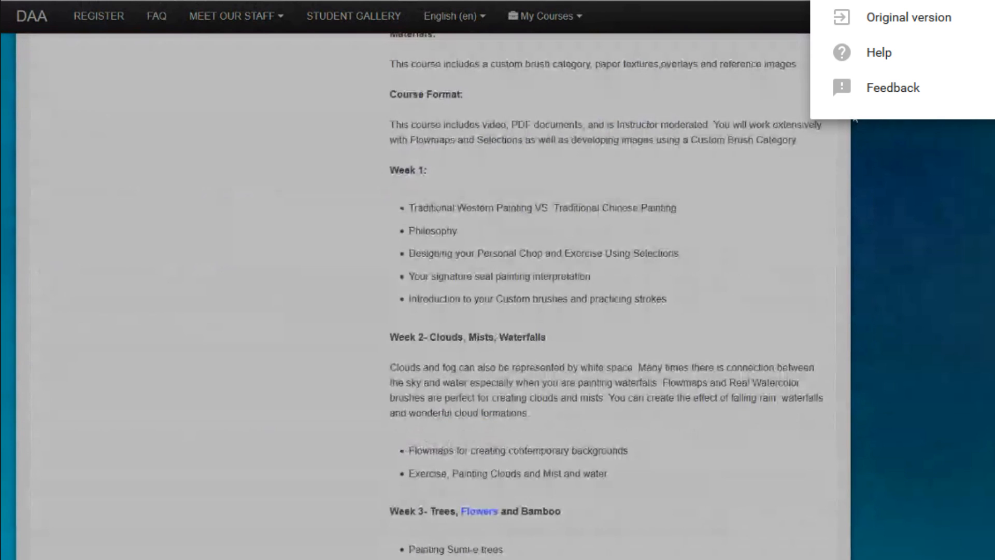
{"action": "scroll", "coordinate": [929, 212], "scroll_direction": "up", "scroll_amount": 10}
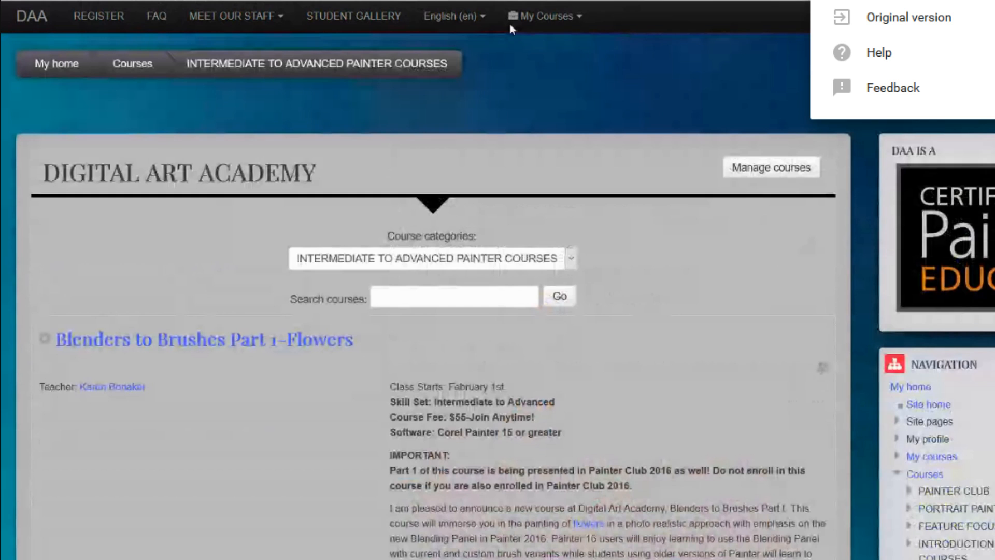
{"action": "left_click", "coordinate": [434, 67]}
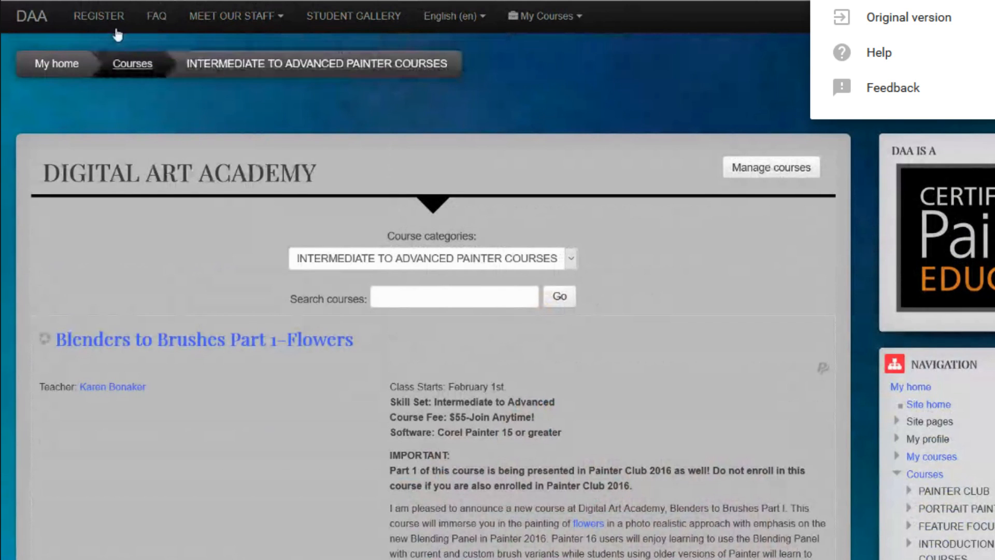
{"action": "left_click", "coordinate": [130, 61]}
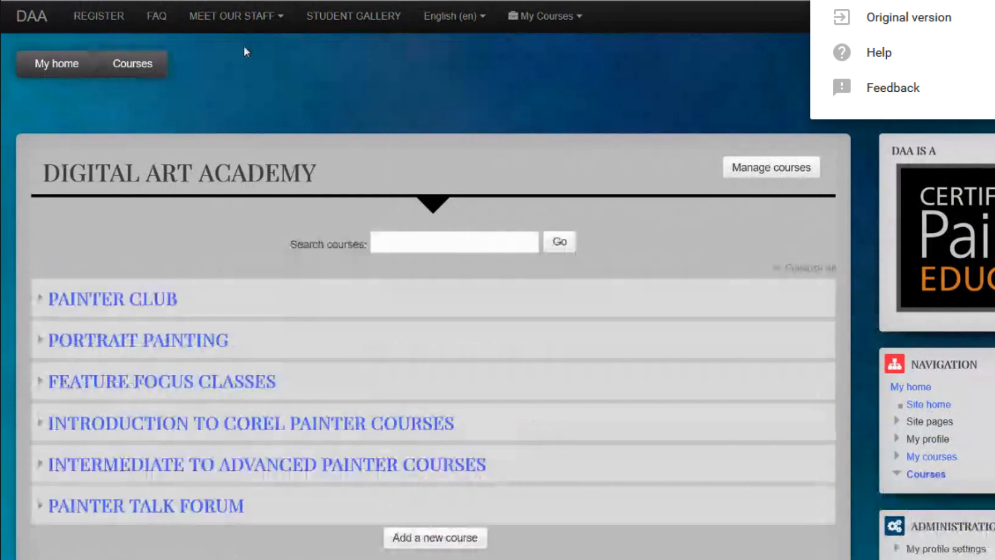
Step: Open the Introduction to Corel Painter Courses category and look through Painter 2016- New Horizons and the Introduction to Painter 2015 courses
{"action": "scroll", "coordinate": [255, 45], "scroll_direction": "down", "scroll_amount": 1}
{"action": "scroll", "coordinate": [255, 45], "scroll_direction": "down", "scroll_amount": 3}
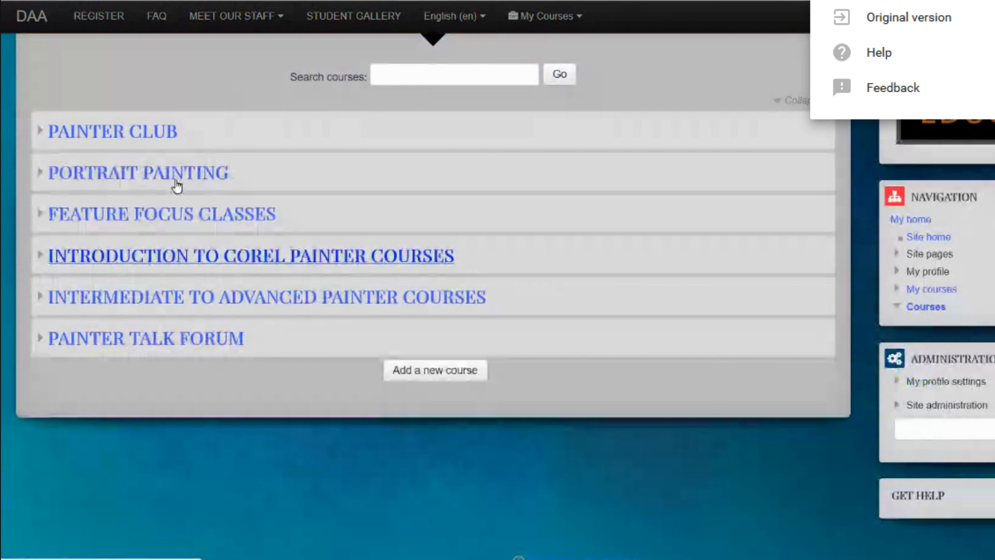
{"action": "scroll", "coordinate": [240, 104], "scroll_direction": "down", "scroll_amount": 6}
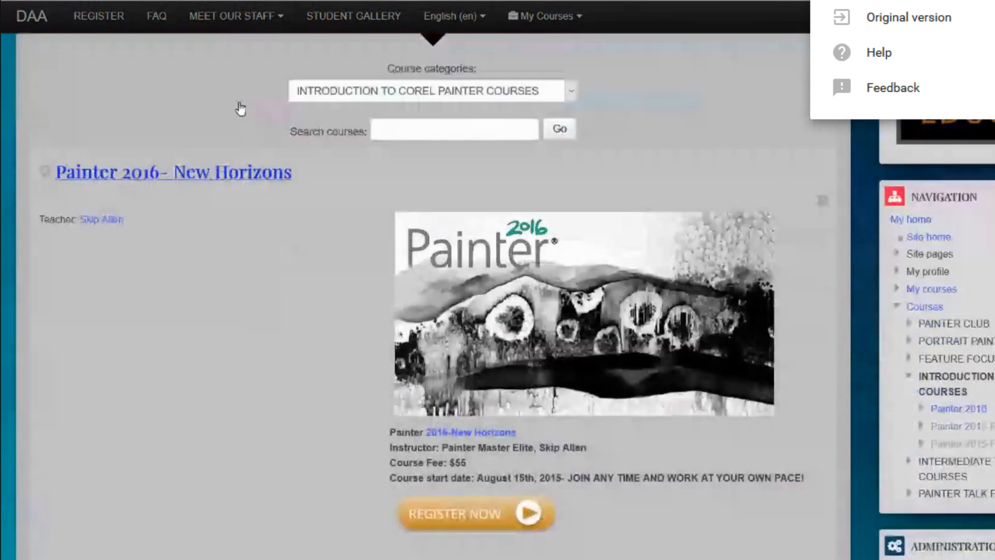
{"action": "scroll", "coordinate": [238, 109], "scroll_direction": "up", "scroll_amount": 3}
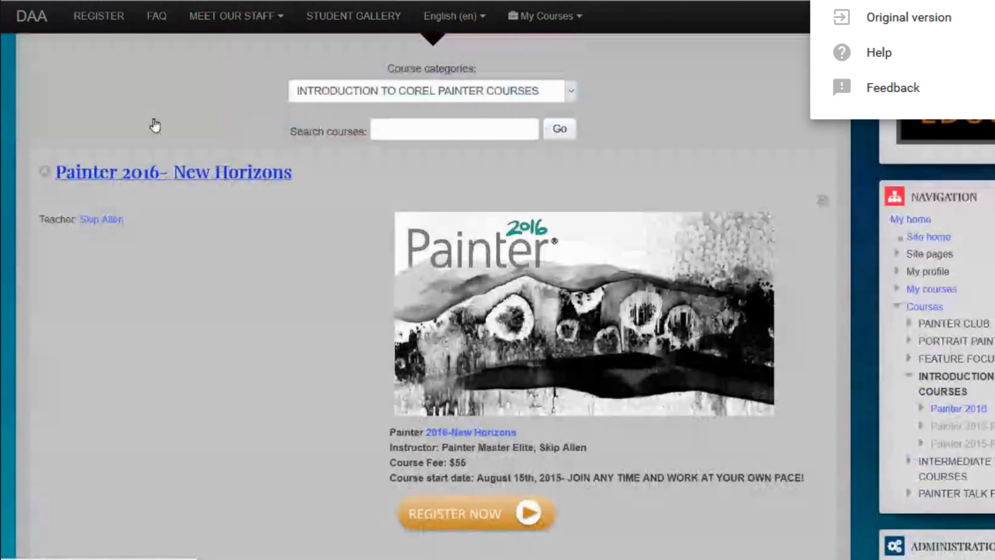
{"action": "scroll", "coordinate": [180, 131], "scroll_direction": "down", "scroll_amount": 10}
{"action": "scroll", "coordinate": [184, 142], "scroll_direction": "down", "scroll_amount": 9}
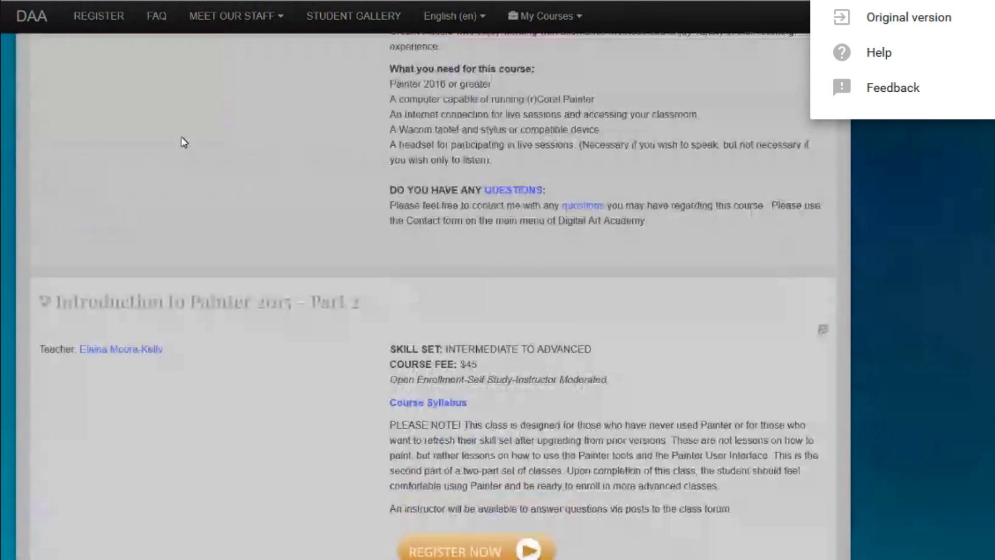
{"action": "scroll", "coordinate": [182, 142], "scroll_direction": "down", "scroll_amount": 2}
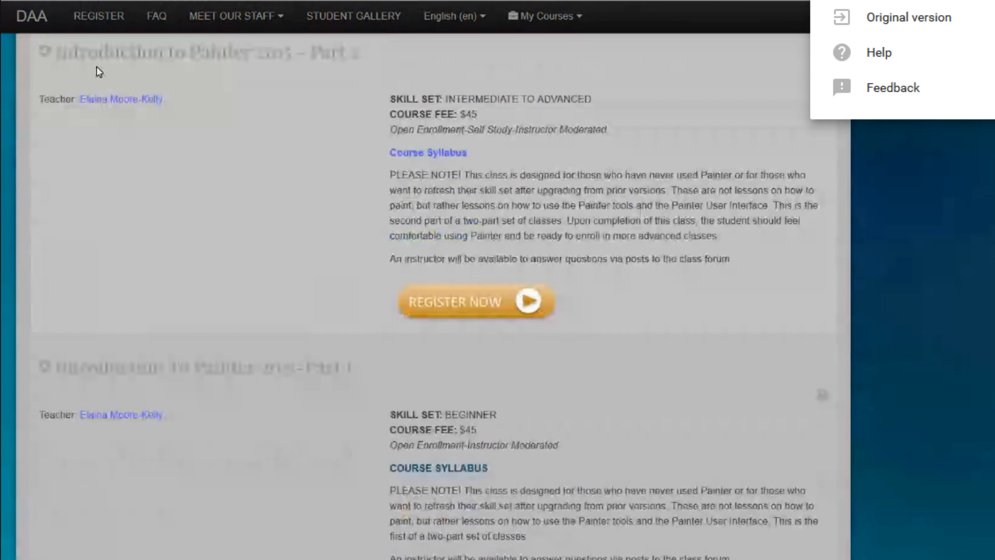
{"action": "scroll", "coordinate": [126, 88], "scroll_direction": "down", "scroll_amount": 5}
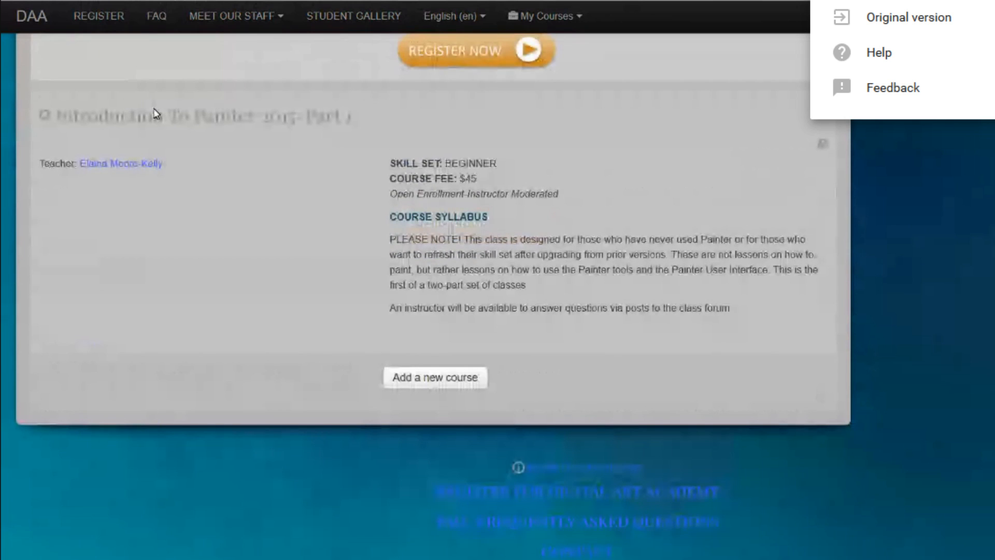
Step: Return from the Introduction to Corel Painter Courses category to the full list of course categories
{"action": "scroll", "coordinate": [153, 110], "scroll_direction": "up", "scroll_amount": 5}
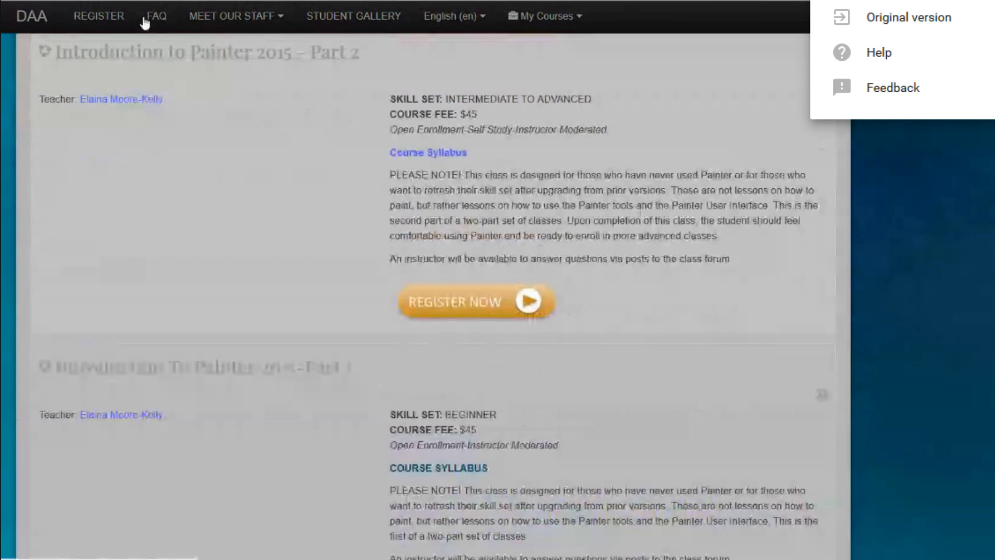
{"action": "scroll", "coordinate": [172, 75], "scroll_direction": "up", "scroll_amount": 10}
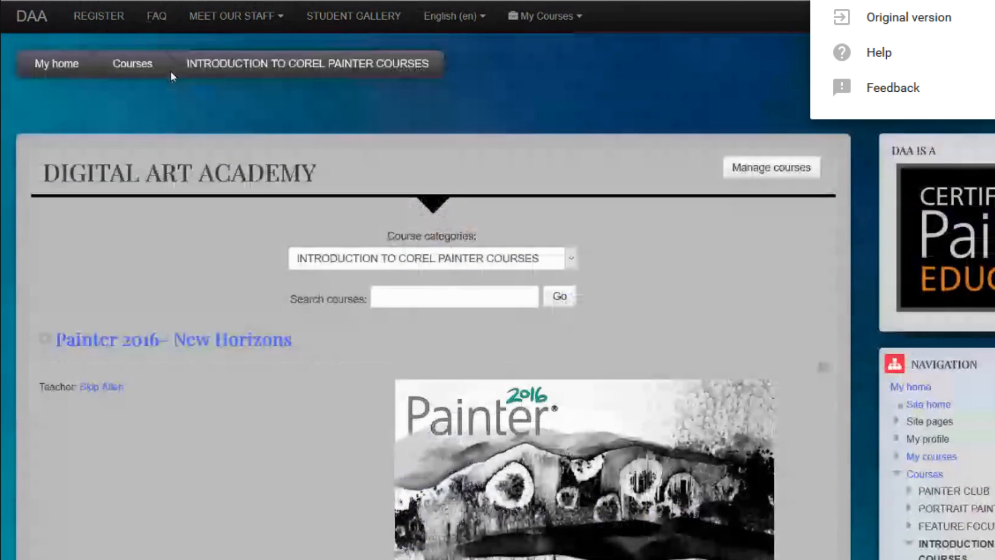
{"action": "left_click", "coordinate": [133, 63]}
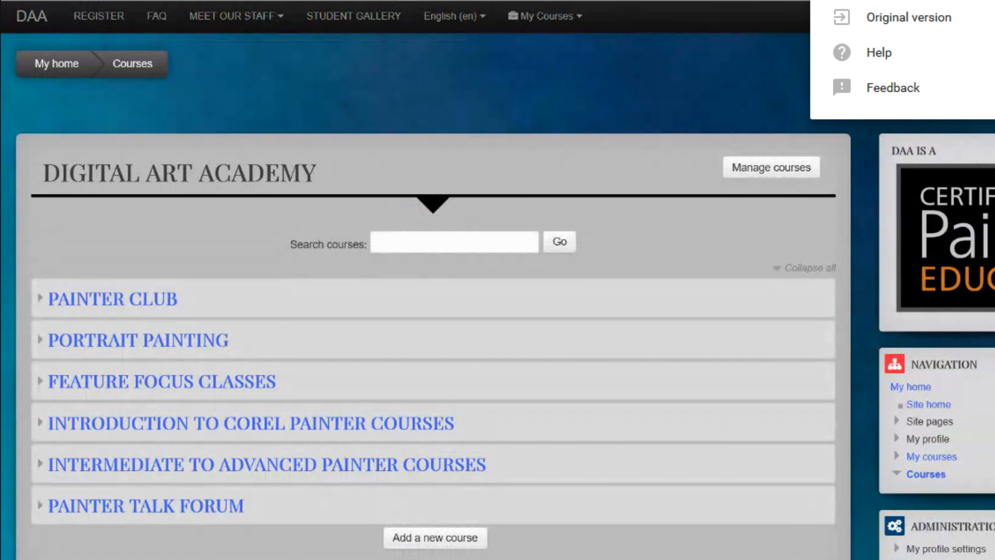
Step: Switch to Corel Painter and clear all the black brush strokes from the paper canvas
{"action": "left_click", "coordinate": [351, 1]}
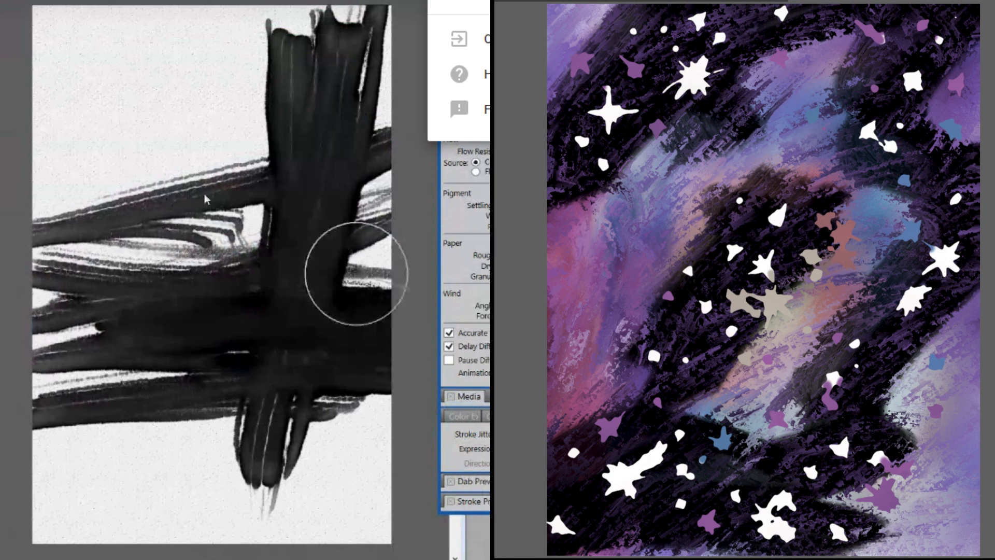
{"action": "key", "text": "Delete"}
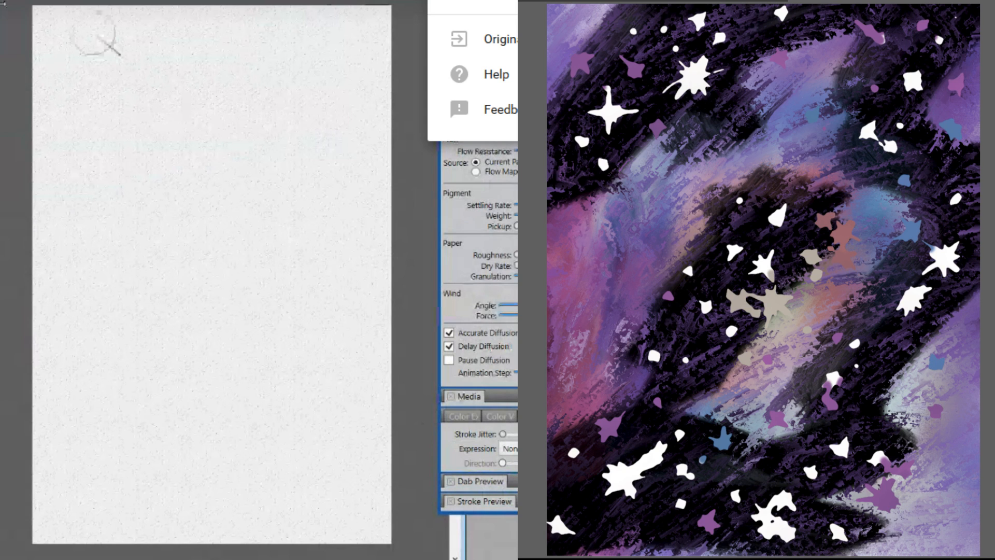
Step: Try grey horizontal brush strokes across the upper paper, then broad black strokes across its middle, undoing each test
{"action": "mouse_move", "coordinate": [18, 40]}
{"action": "left_mouse_down"}
{"action": "mouse_move", "coordinate": [15, 20]}
{"action": "mouse_move", "coordinate": [189, 11]}
{"action": "mouse_move", "coordinate": [233, 33]}
{"action": "mouse_move", "coordinate": [349, 18]}
{"action": "mouse_move", "coordinate": [407, 40]}
{"action": "mouse_move", "coordinate": [22, 58]}
{"action": "mouse_move", "coordinate": [394, 81]}
{"action": "mouse_move", "coordinate": [49, 96]}
{"action": "mouse_move", "coordinate": [352, 99]}
{"action": "mouse_move", "coordinate": [160, 113]}
{"action": "mouse_move", "coordinate": [410, 122]}
{"action": "mouse_move", "coordinate": [100, 124]}
{"action": "mouse_move", "coordinate": [311, 132]}
{"action": "mouse_move", "coordinate": [49, 148]}
{"action": "mouse_move", "coordinate": [394, 163]}
{"action": "mouse_move", "coordinate": [17, 173]}
{"action": "mouse_move", "coordinate": [307, 196]}
{"action": "mouse_move", "coordinate": [11, 200]}
{"action": "mouse_move", "coordinate": [348, 200]}
{"action": "mouse_move", "coordinate": [405, 213]}
{"action": "left_mouse_up"}
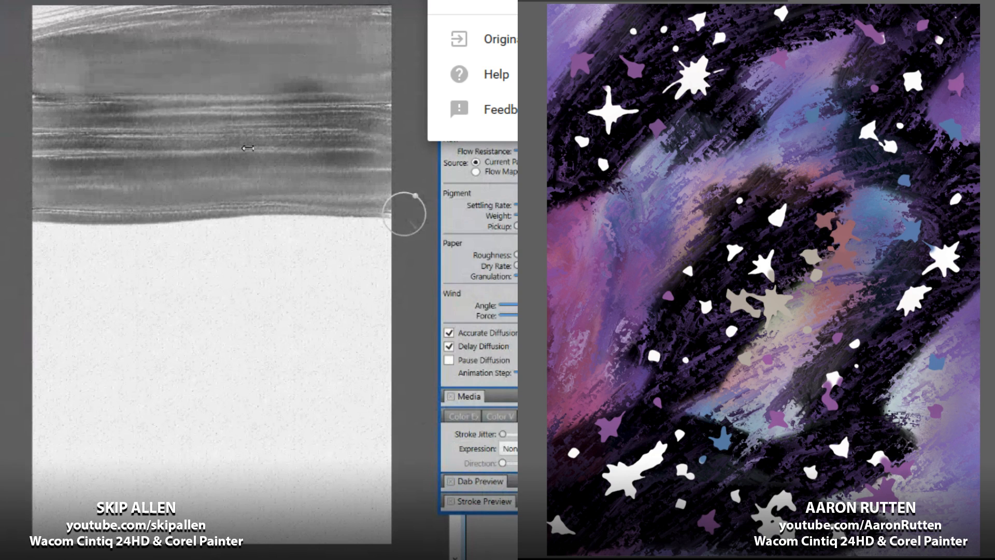
{"action": "key", "text": "ctrl+z"}
{"action": "mouse_move", "coordinate": [29, 374]}
{"action": "left_mouse_down"}
{"action": "mouse_move", "coordinate": [100, 307]}
{"action": "mouse_move", "coordinate": [221, 249]}
{"action": "mouse_move", "coordinate": [377, 236]}
{"action": "mouse_move", "coordinate": [384, 243]}
{"action": "mouse_move", "coordinate": [212, 311]}
{"action": "mouse_move", "coordinate": [284, 285]}
{"action": "mouse_move", "coordinate": [237, 365]}
{"action": "mouse_move", "coordinate": [309, 312]}
{"action": "mouse_move", "coordinate": [387, 342]}
{"action": "mouse_move", "coordinate": [19, 445]}
{"action": "mouse_move", "coordinate": [291, 400]}
{"action": "mouse_move", "coordinate": [392, 410]}
{"action": "left_mouse_up"}
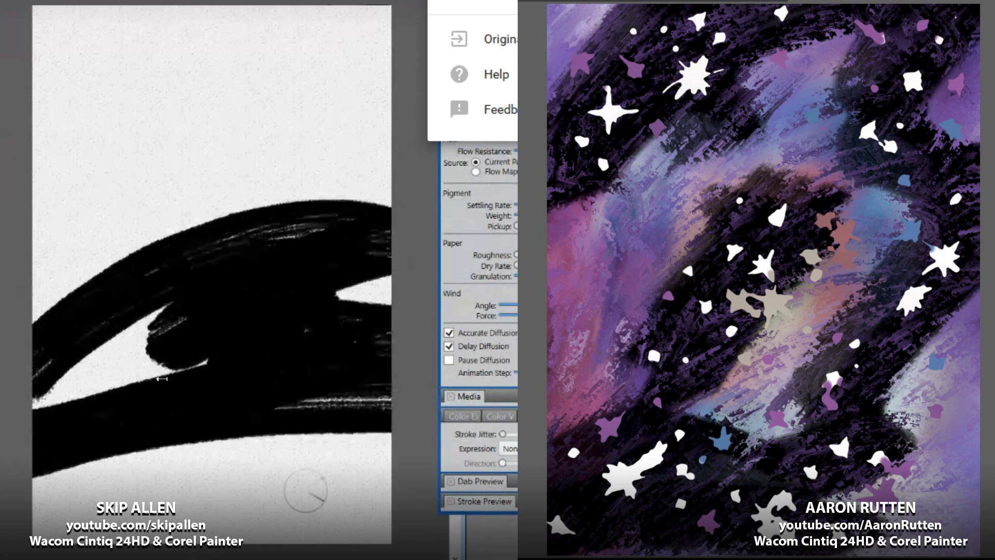
{"action": "key", "text": "ctrl+z"}
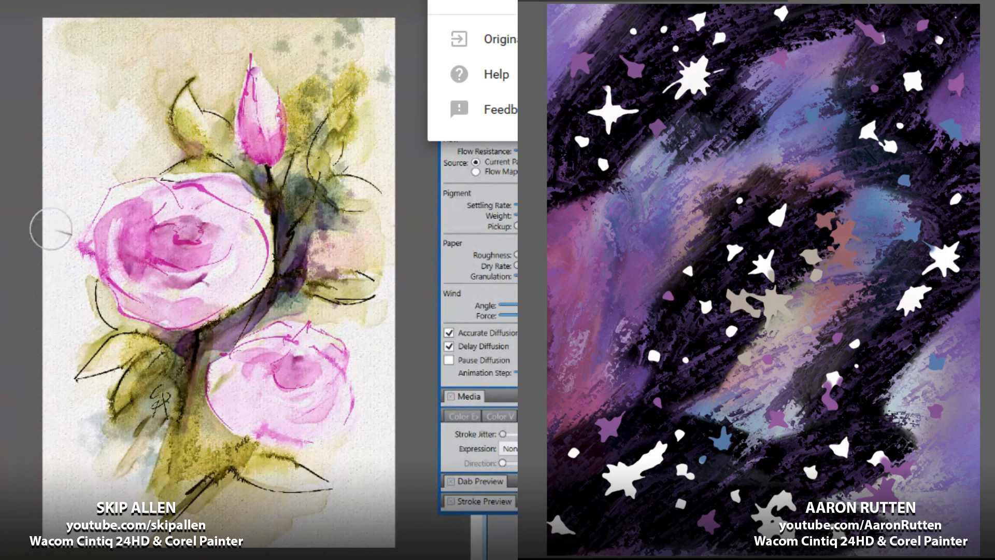
{"action": "scroll", "coordinate": [52, 188], "scroll_direction": "down", "scroll_amount": 3}
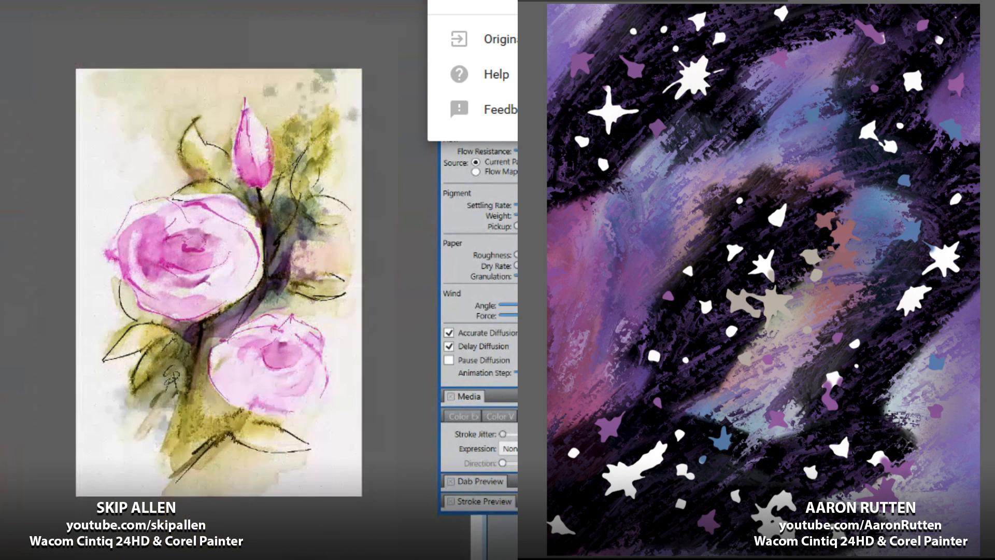
{"action": "scroll", "coordinate": [220, 283], "scroll_direction": "up", "scroll_amount": 4}
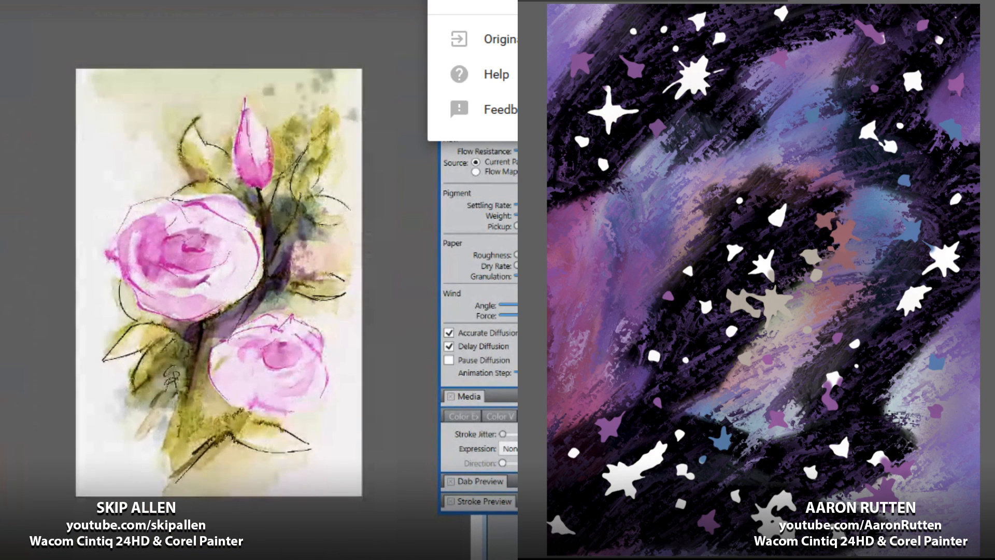